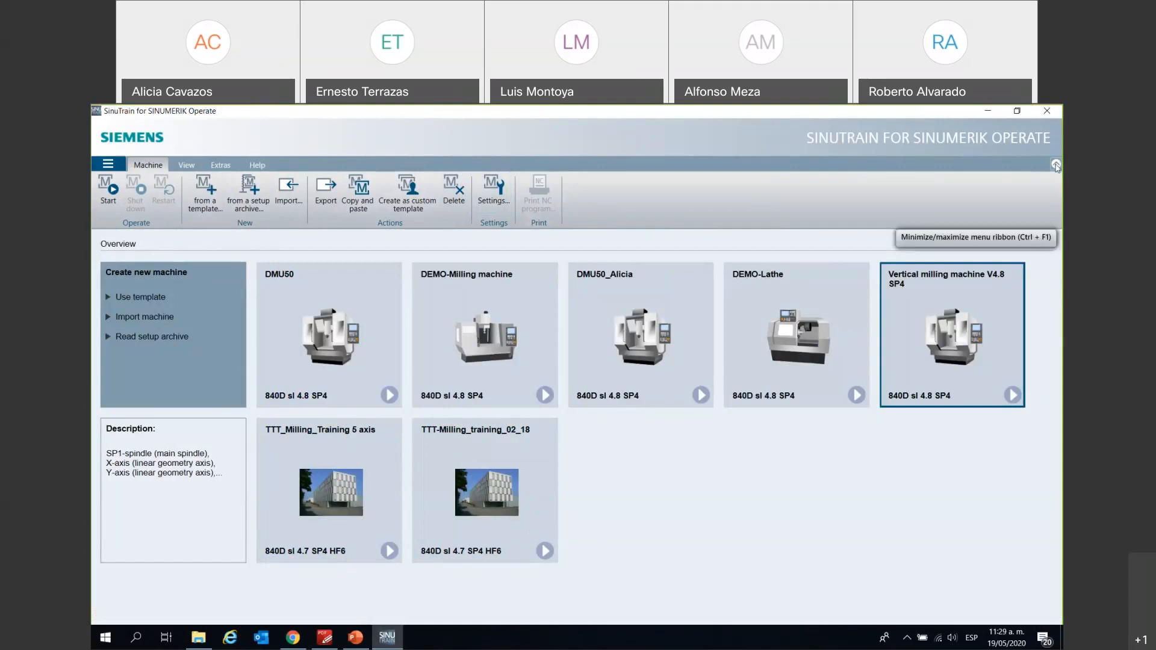
- Minimize the menu ribbon and restore it
left_click(1056, 165)
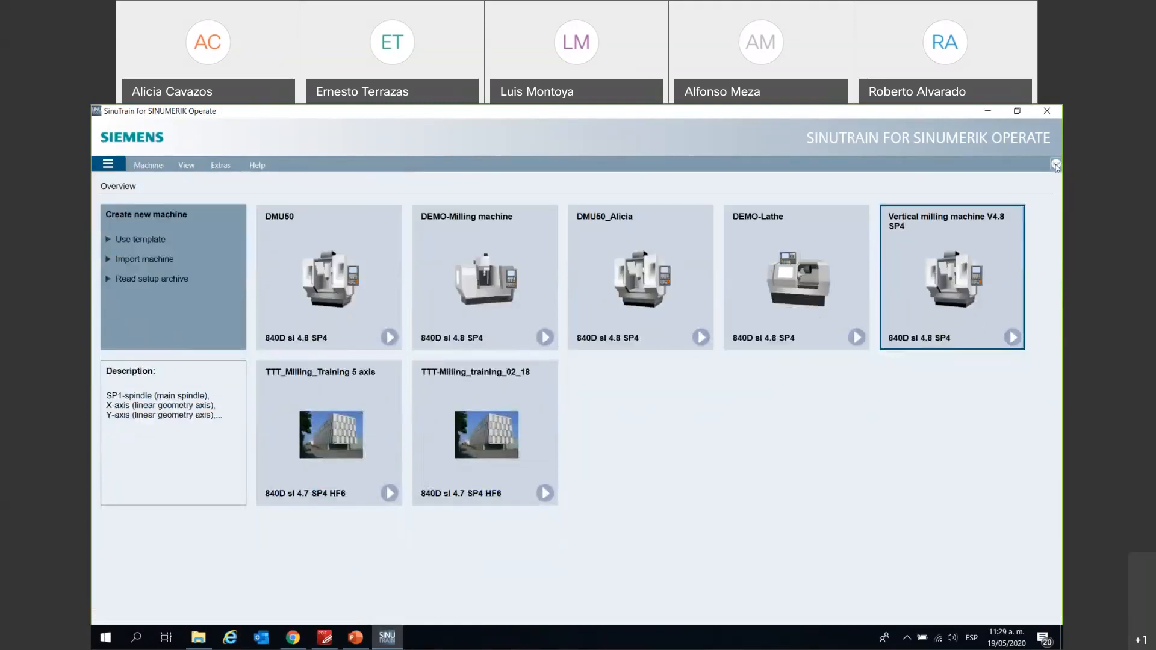
left_click(1055, 165)
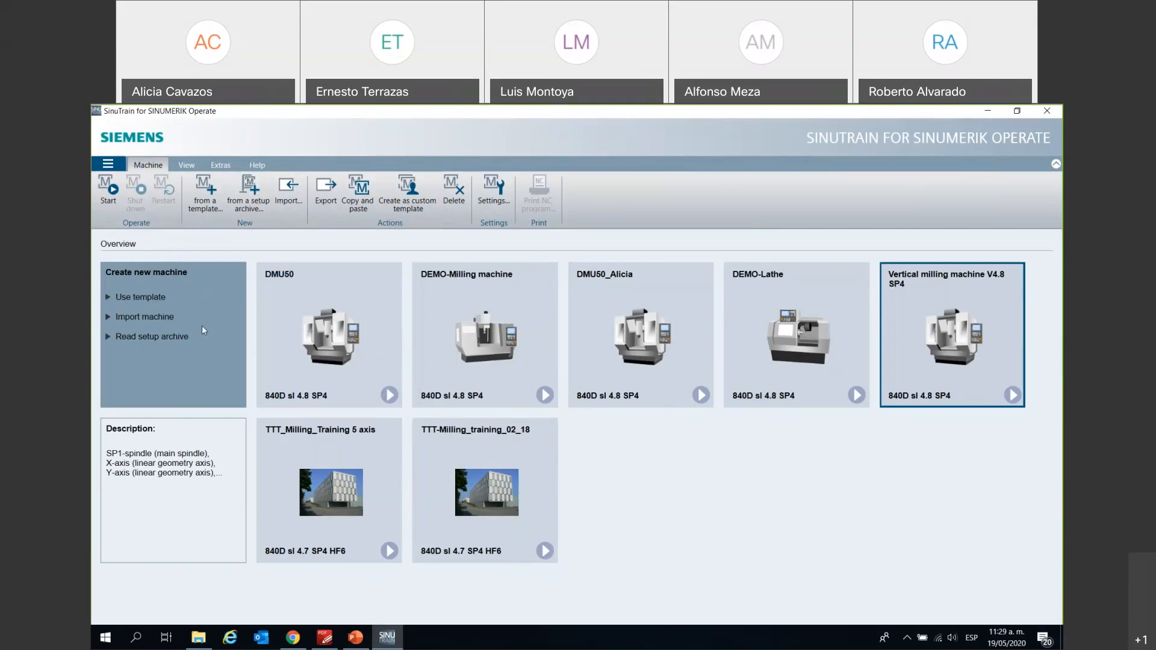
- Start a new machine from a template and choose the 840D sl 4.8 SP4 "Vertical milling machine" template
left_click(157, 298)
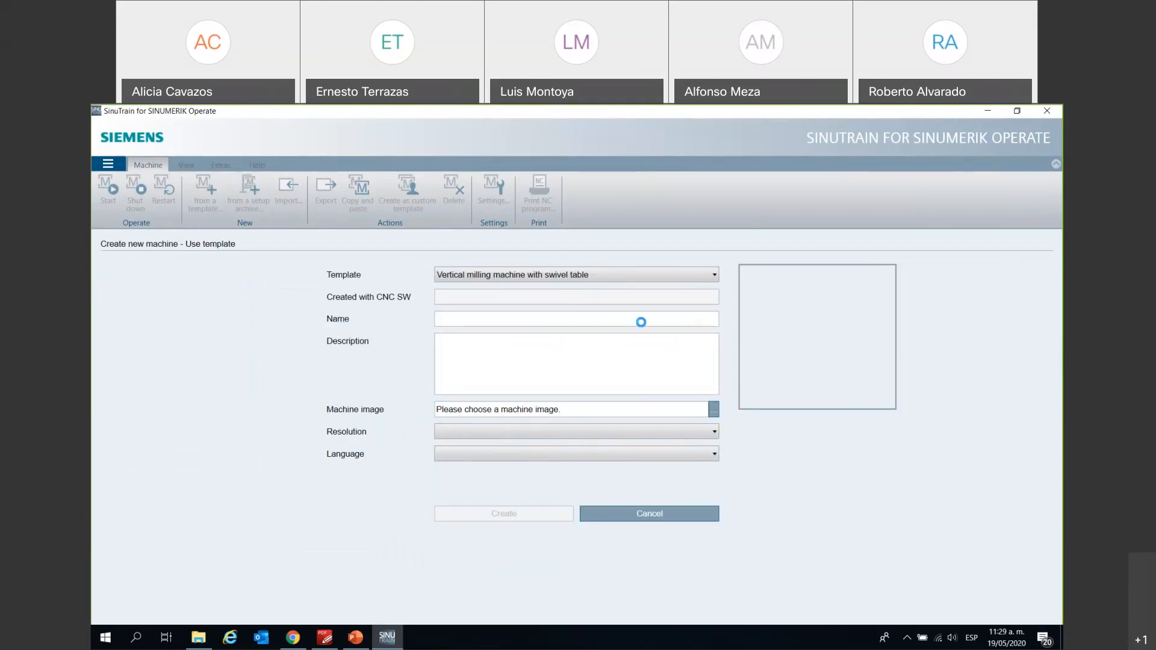
left_click(712, 277)
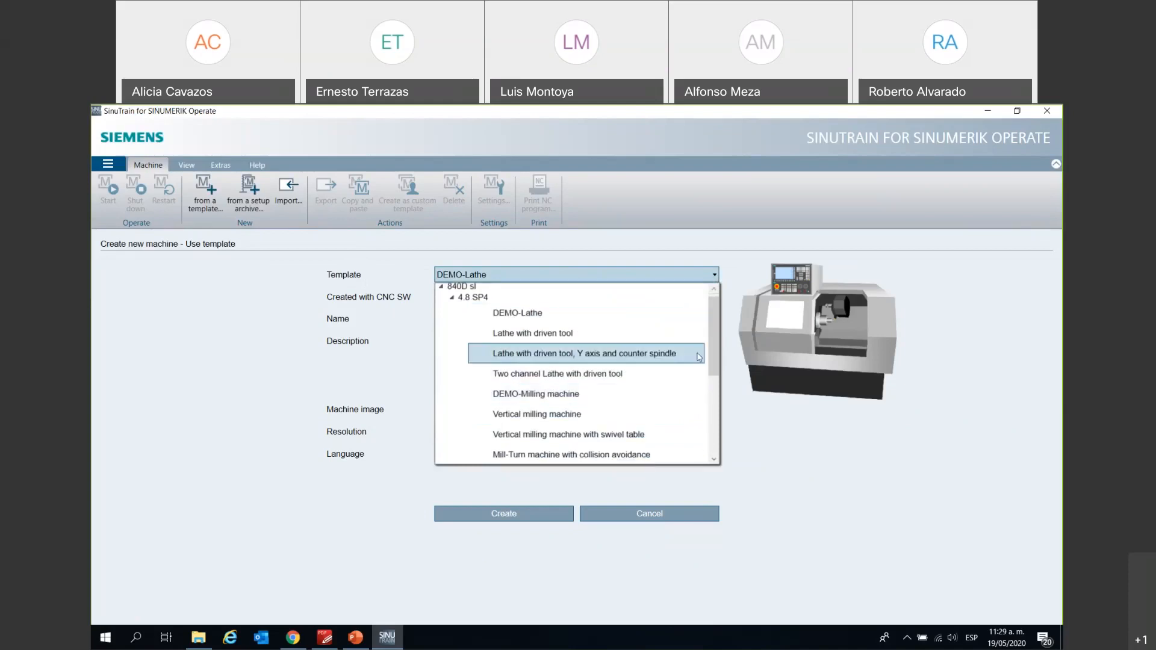
left_click_drag(714, 348, 714, 324)
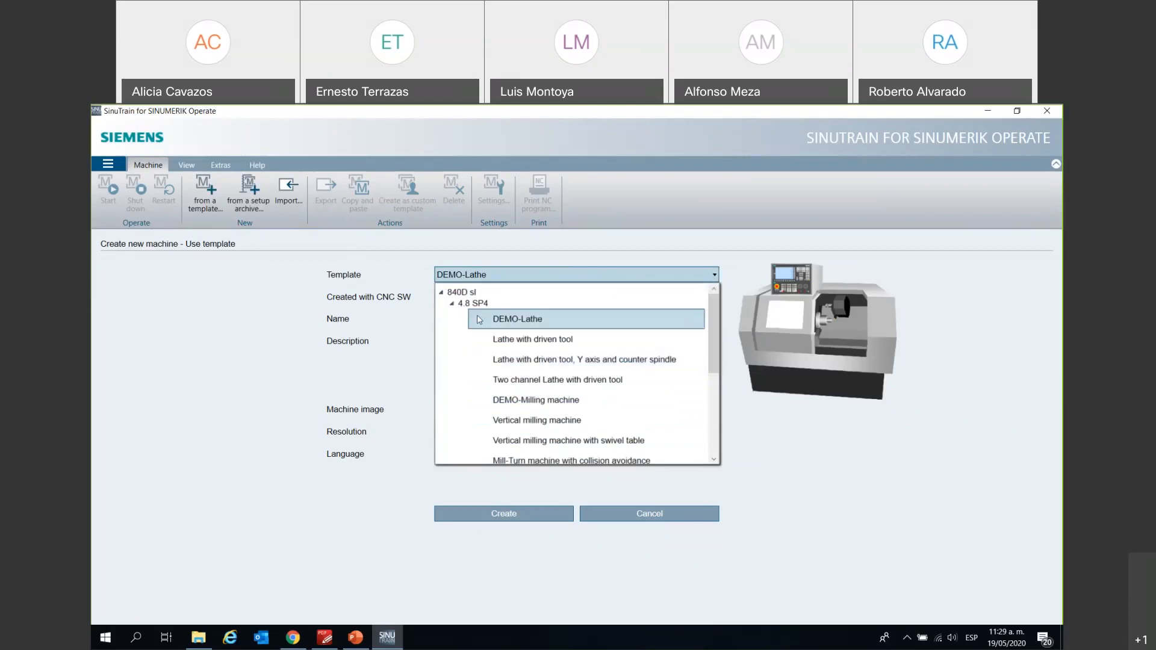
left_click(452, 304)
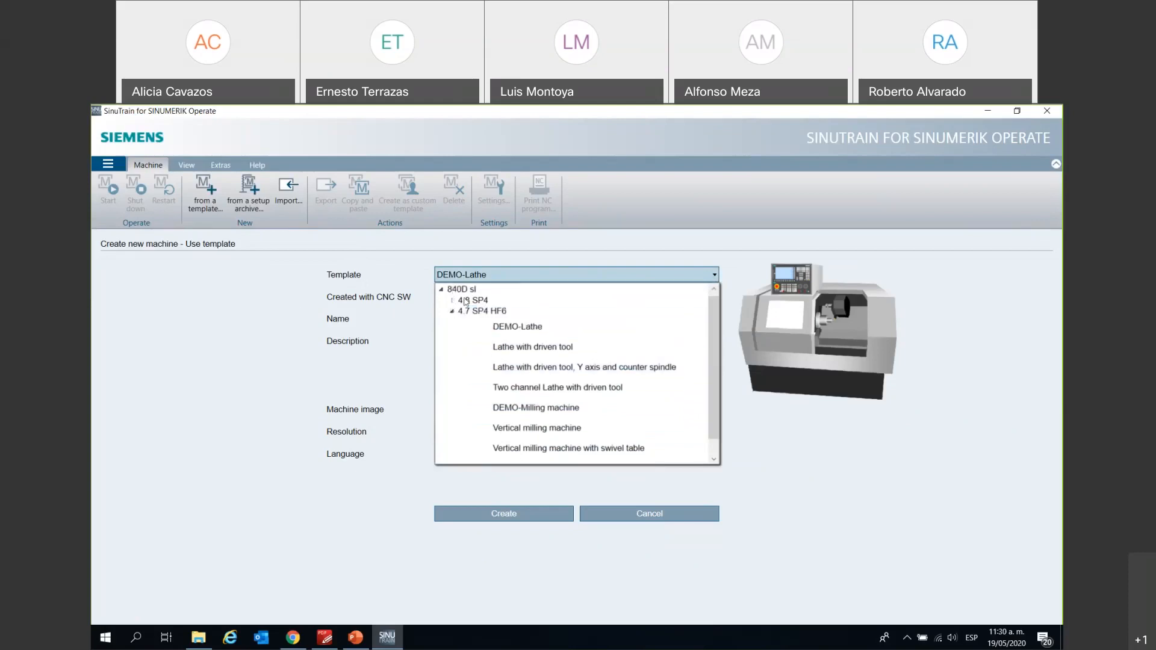
left_click(453, 312)
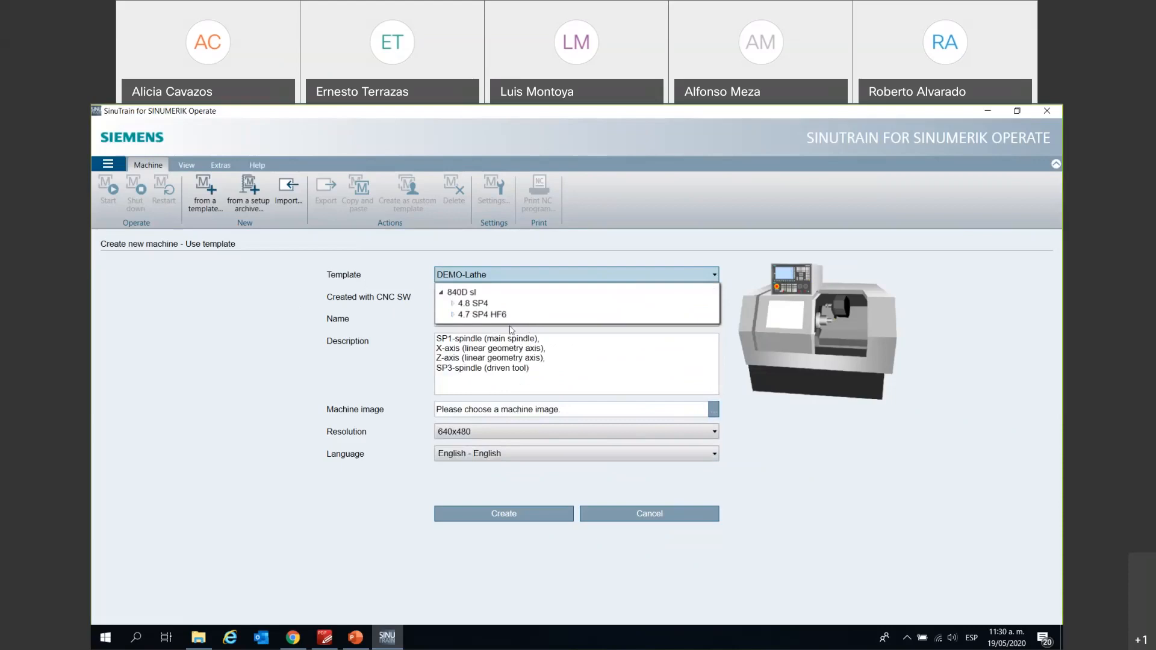
left_click(453, 305)
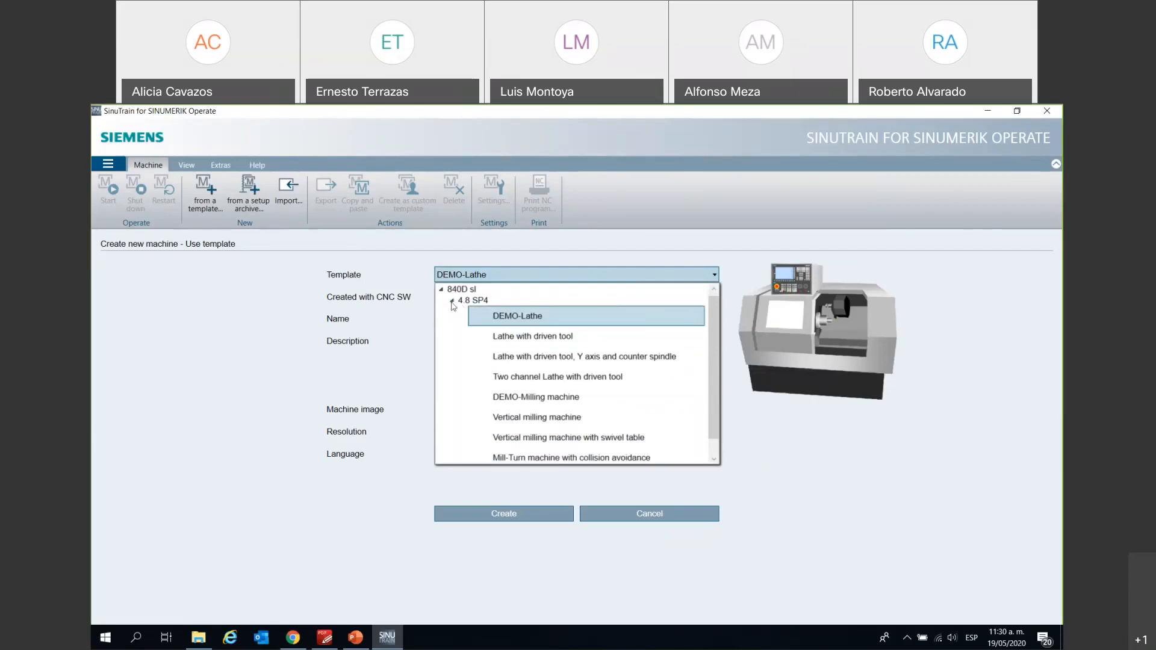
left_click_drag(714, 338, 712, 358)
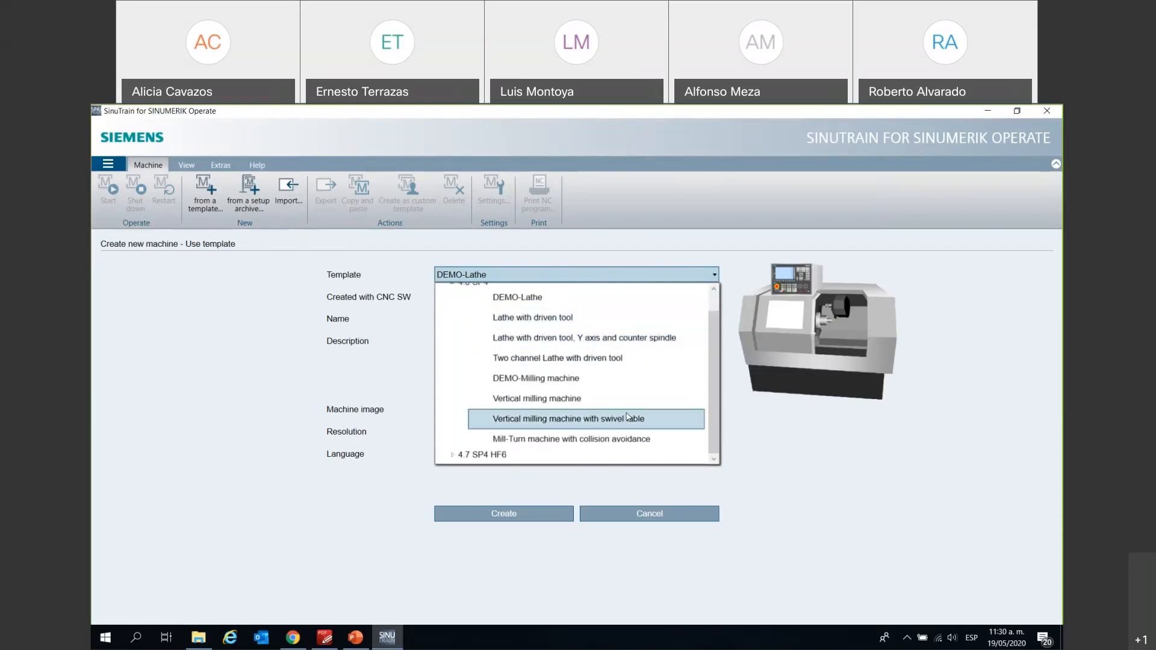
left_click(519, 399)
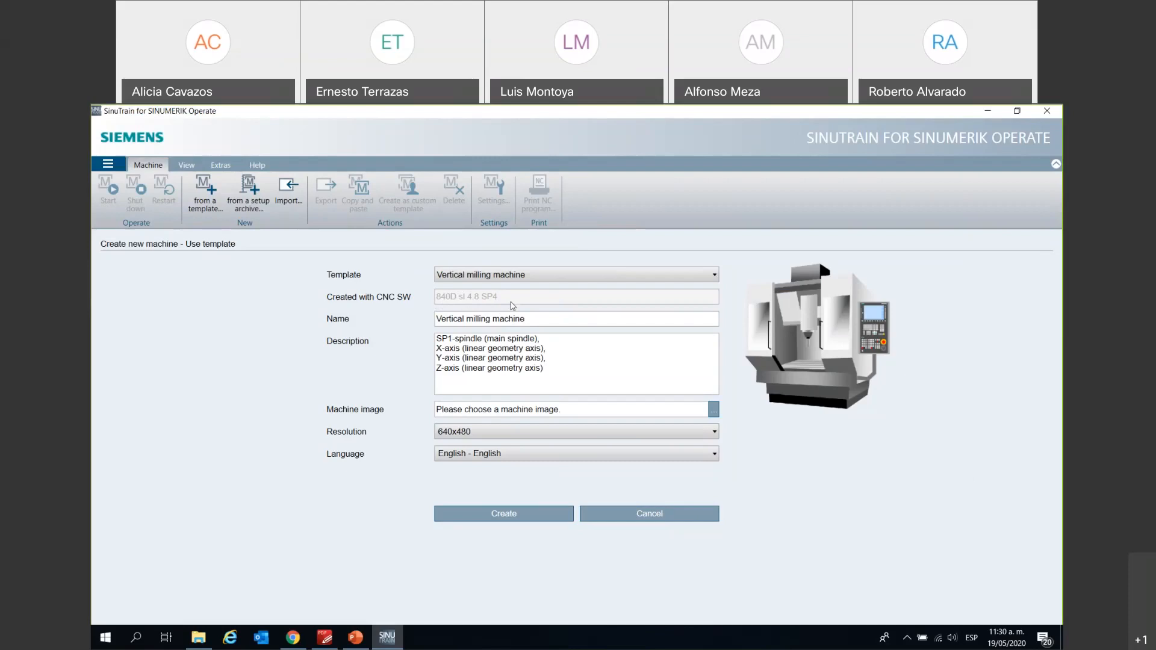
- Examine the new machine's name and browse for a machine image, cancelling the file selection
left_click(504, 318)
left_click_drag(542, 318, 415, 328)
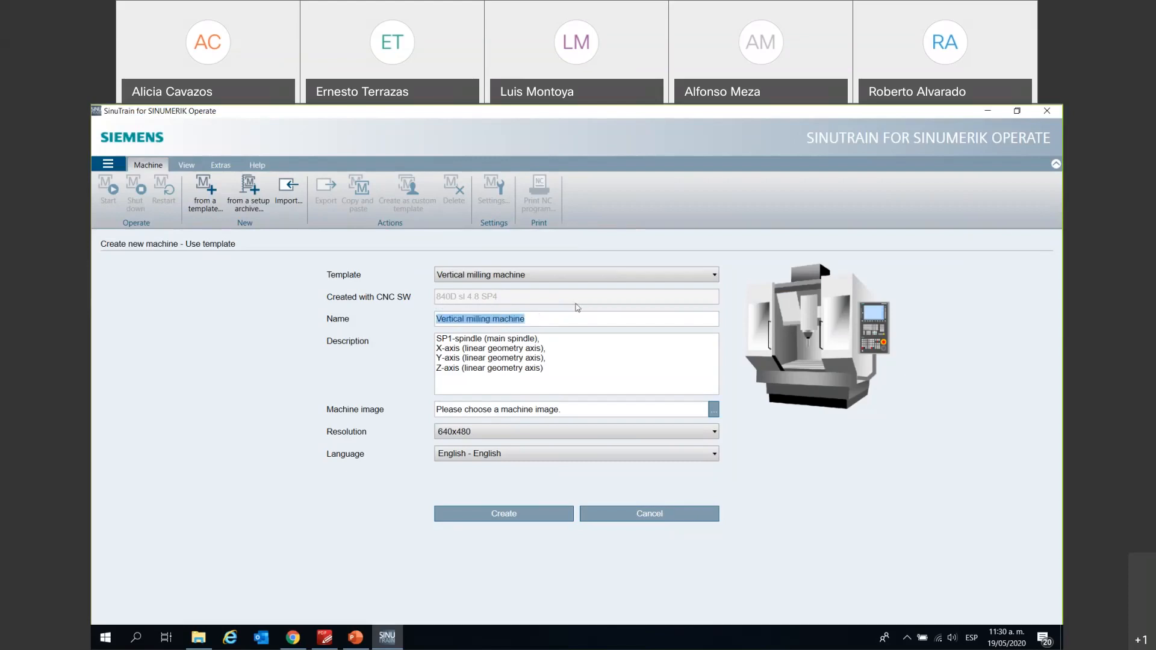
left_click(578, 317)
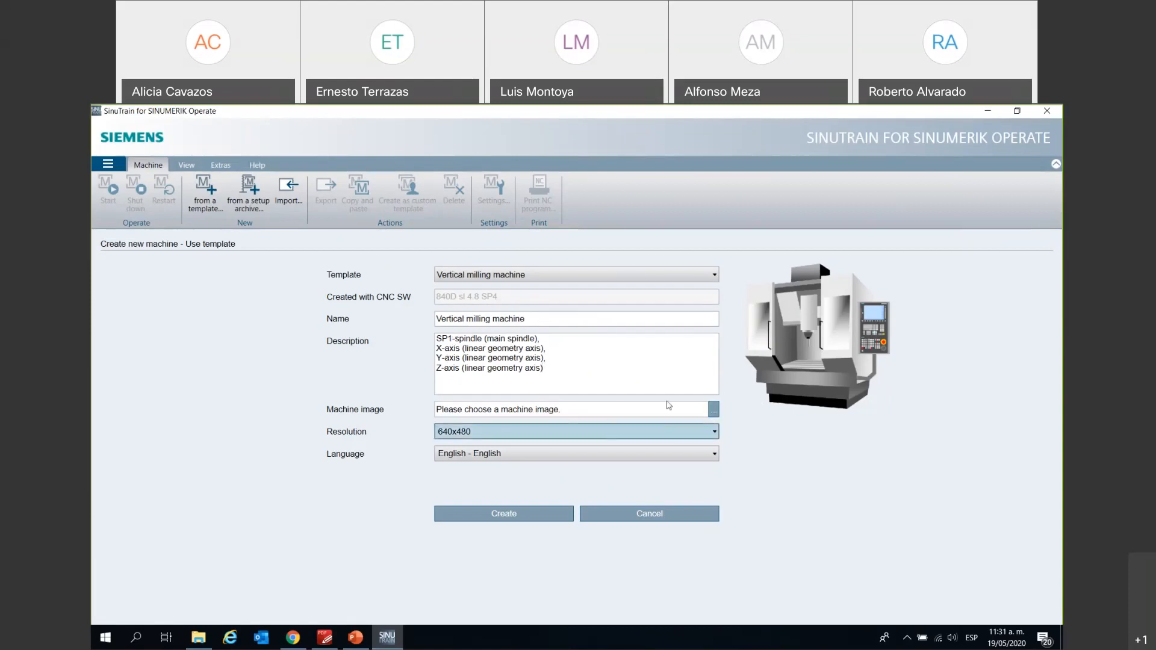
left_click(713, 410)
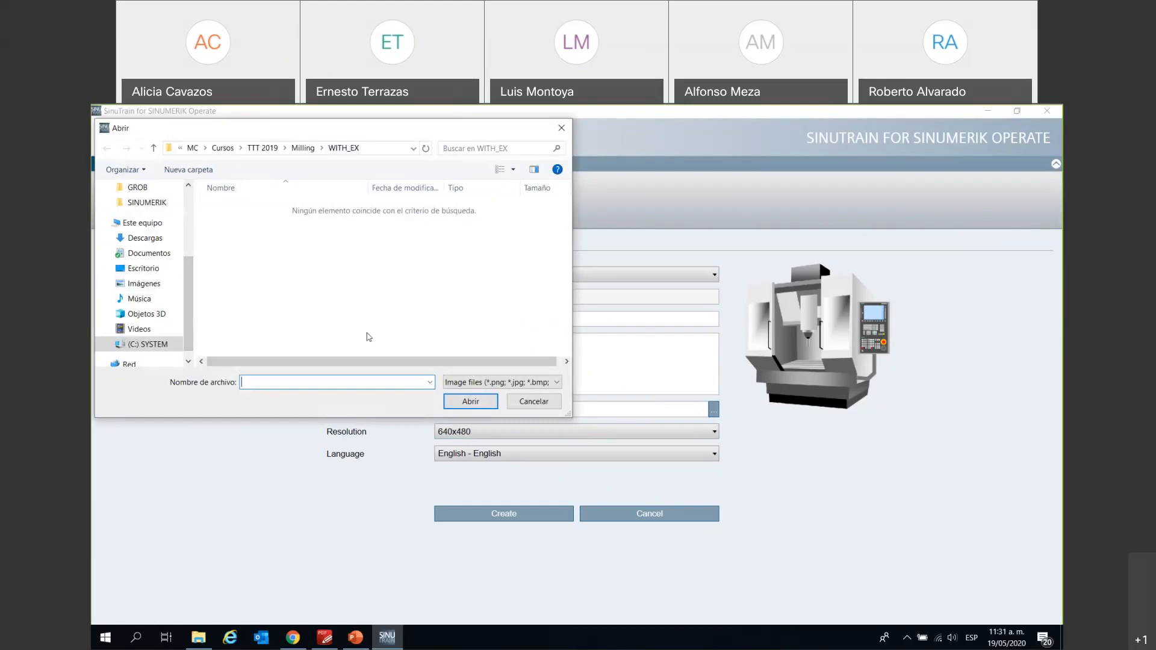
scroll(146, 276, "up", 3)
scroll(147, 276, "down", 4)
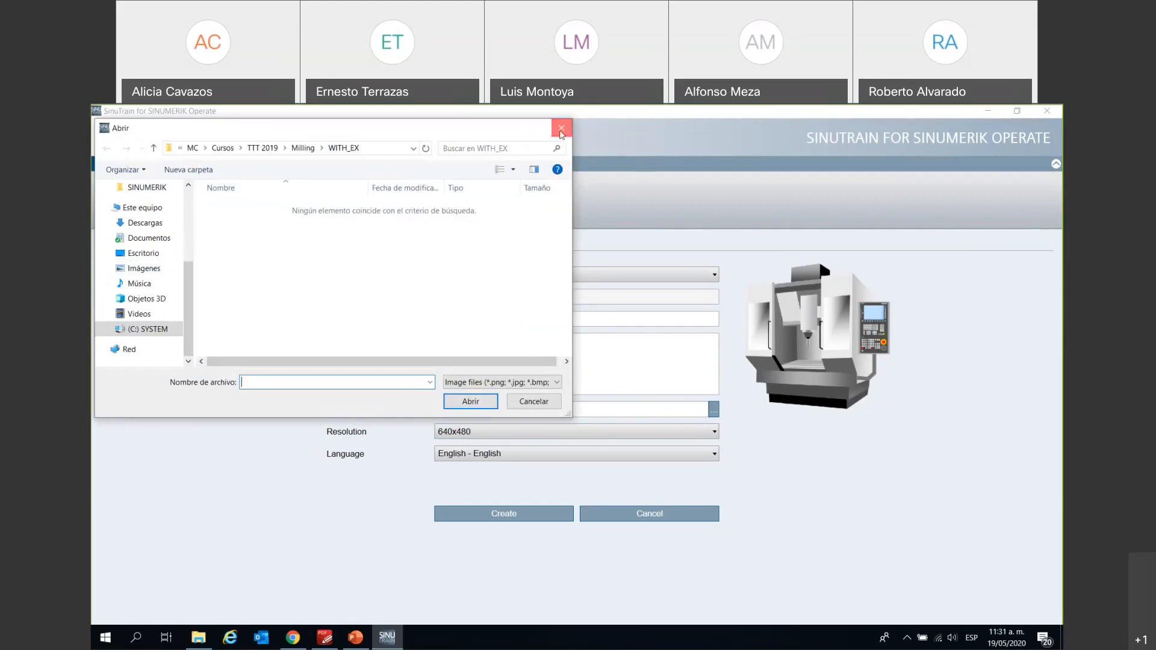
left_click(561, 129)
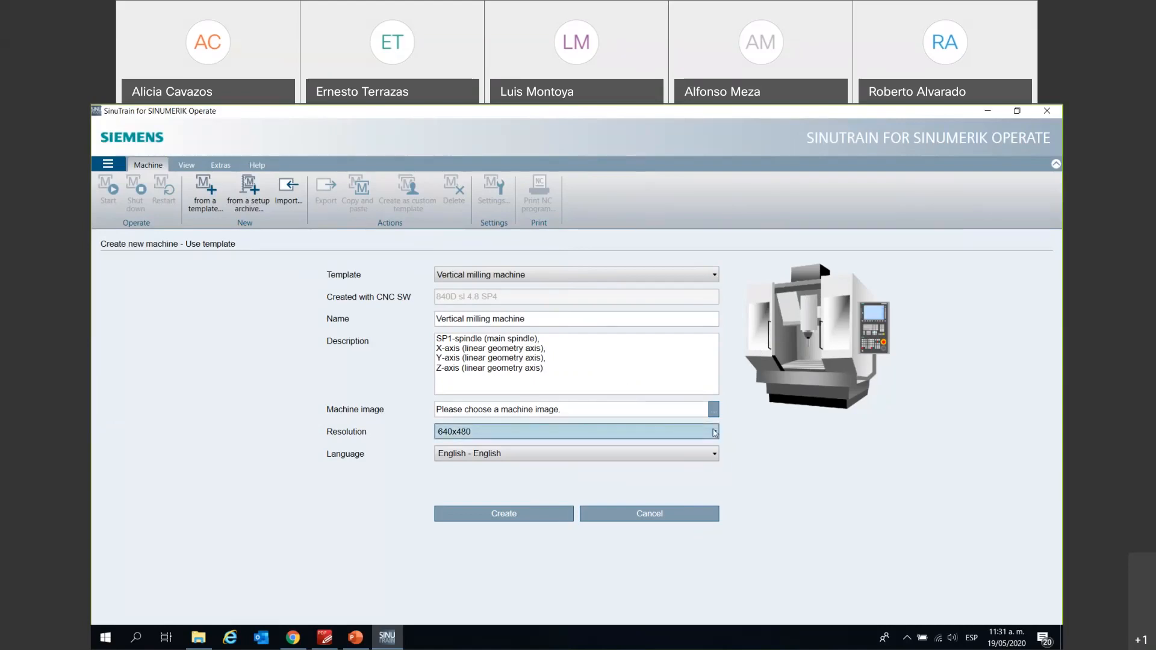
- Review the resolution and language options for the new machine and cancel its creation
left_click(714, 432)
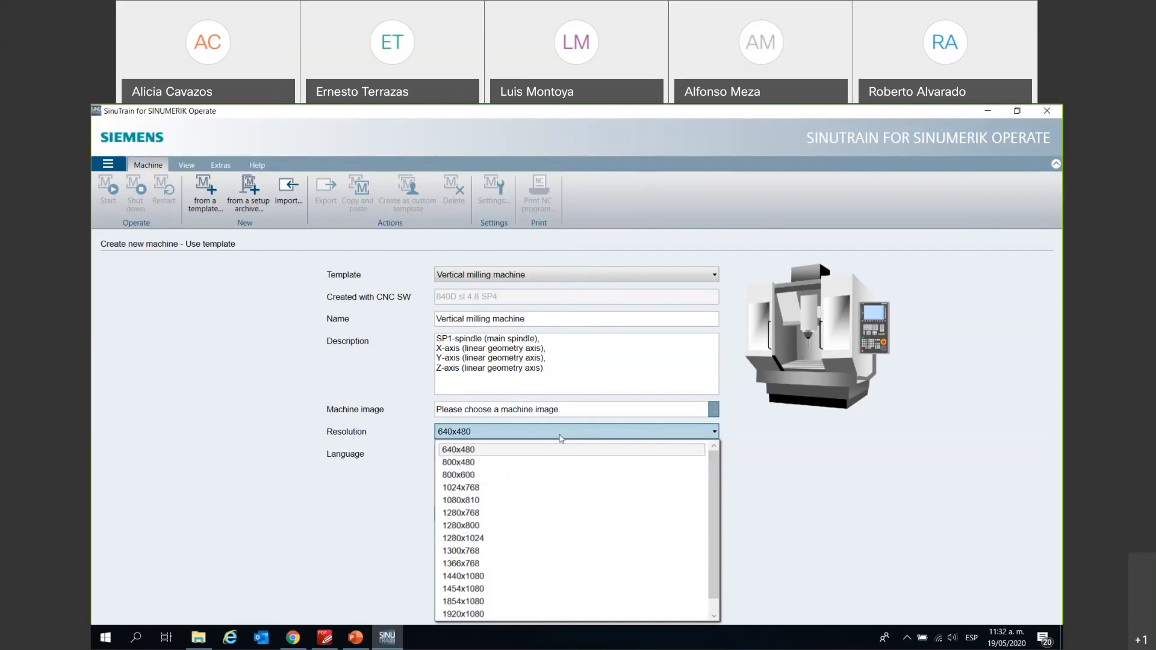
left_click(562, 434)
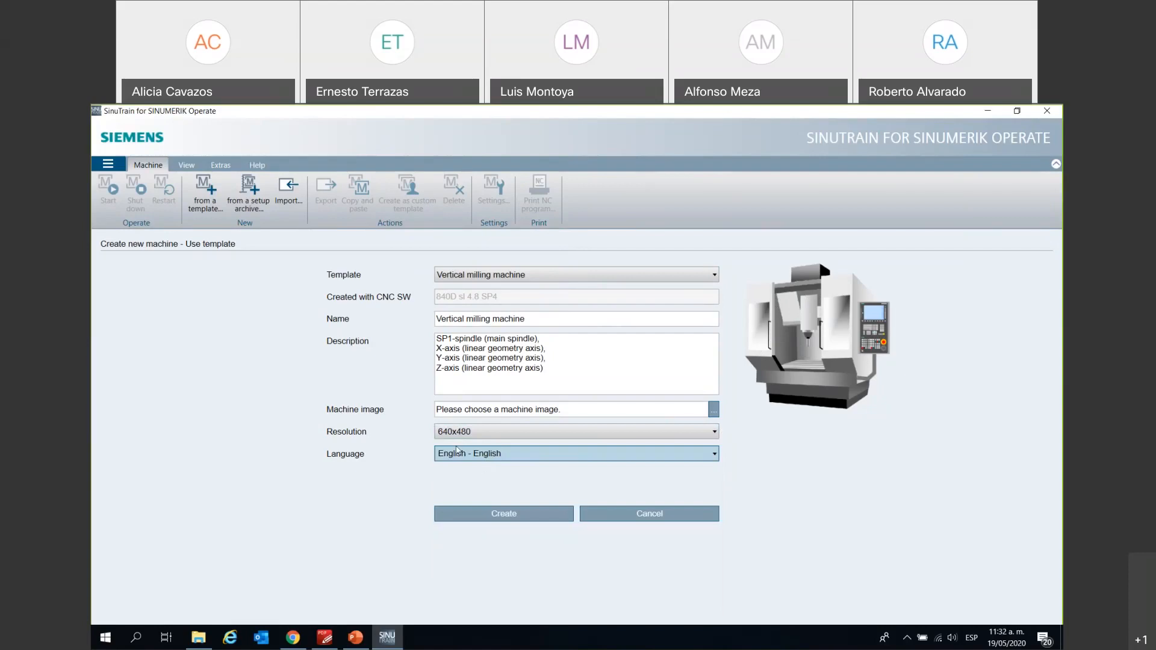
left_click(461, 456)
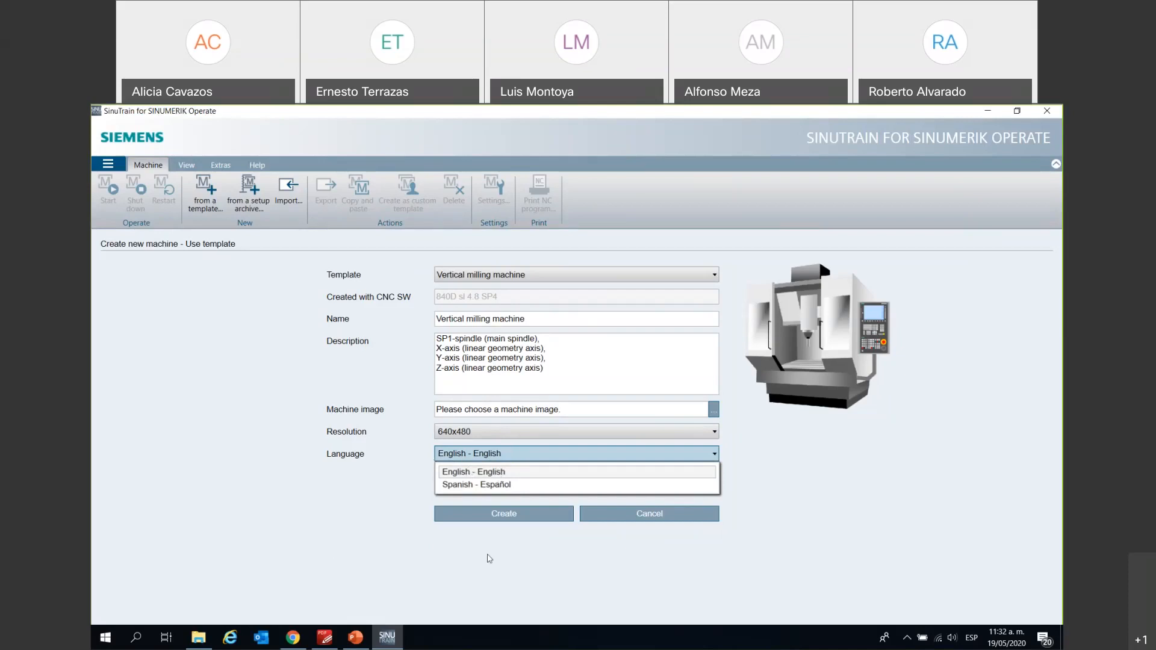
left_click(407, 492)
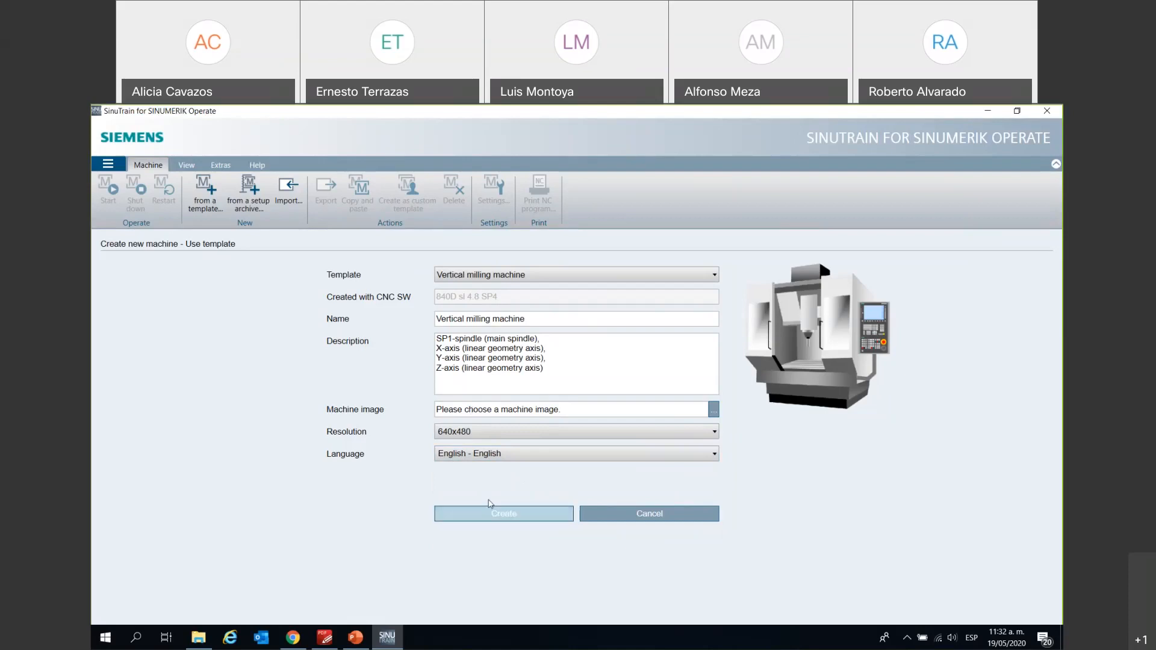
left_click(611, 515)
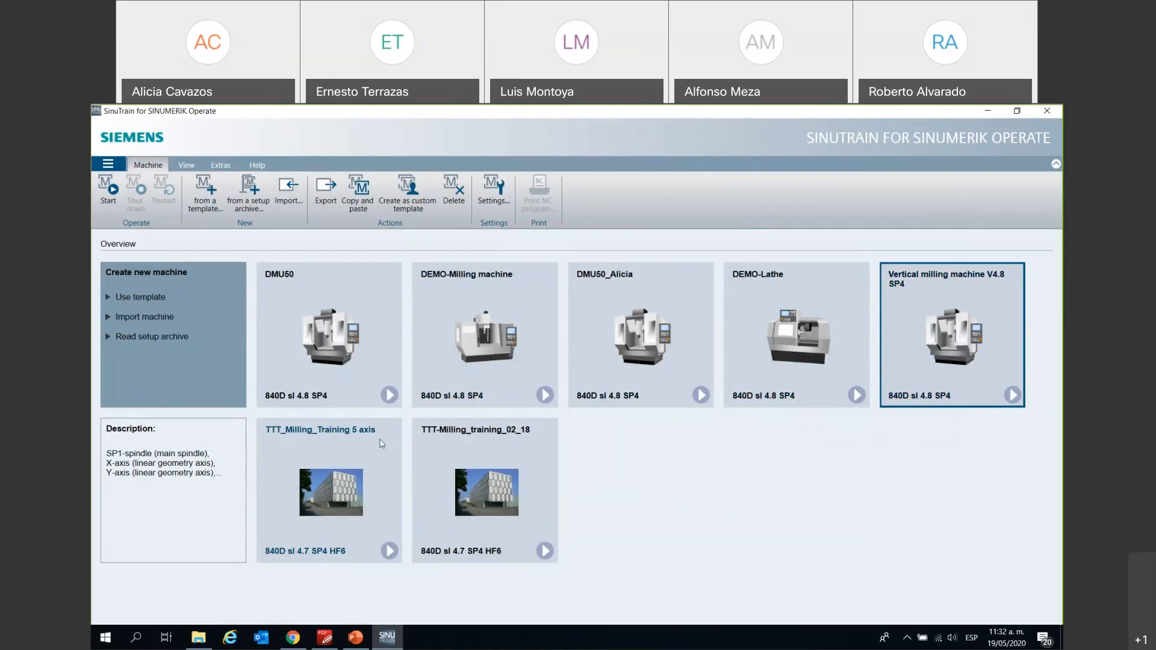
- Start a new machine from a template, choose the 4.8 SP4 "Vertical milling machine with swivel table" and review the axes in its description
left_click(158, 298)
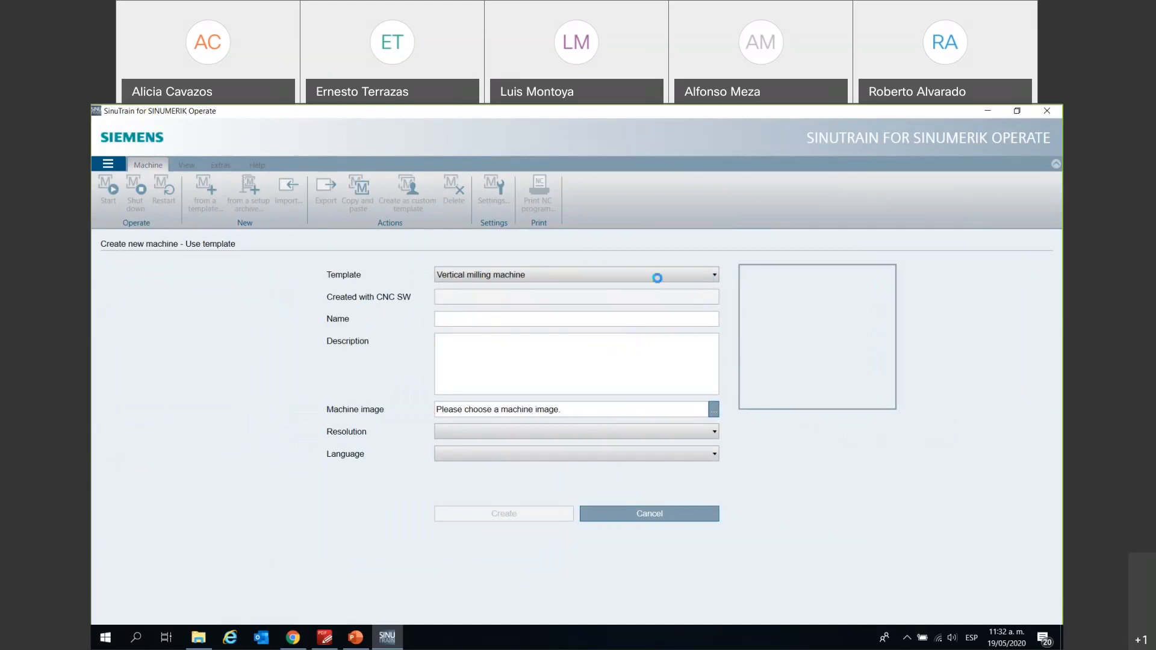
left_click(696, 279)
scroll(707, 337, "down", 2)
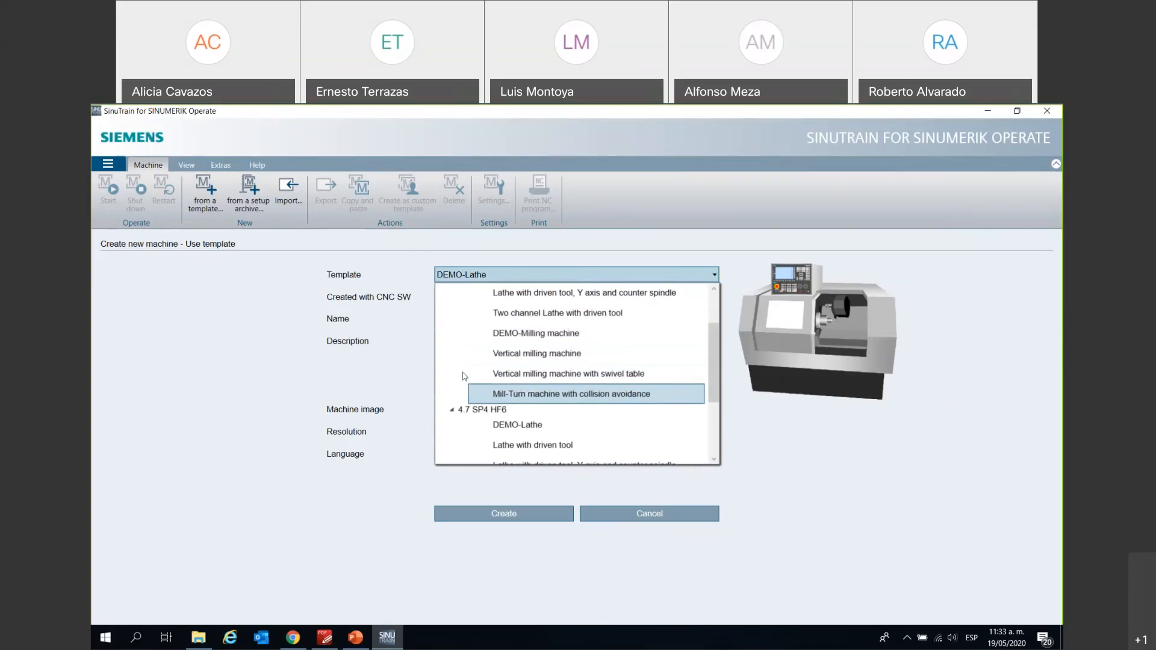
left_click(496, 374)
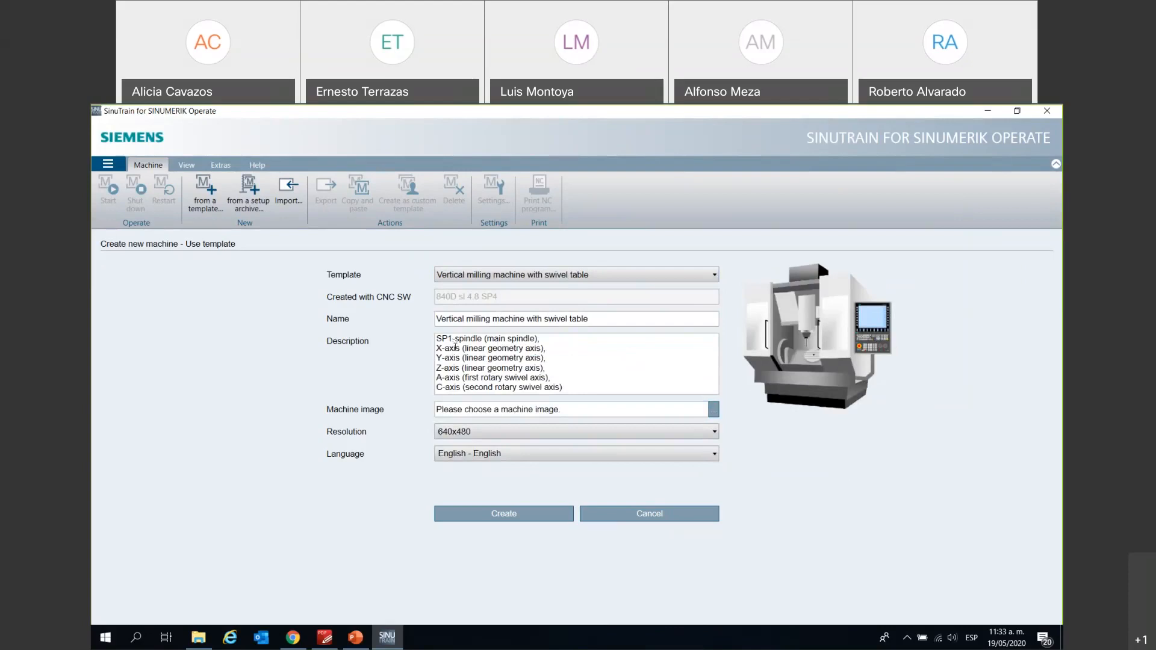
left_click_drag(508, 349, 533, 381)
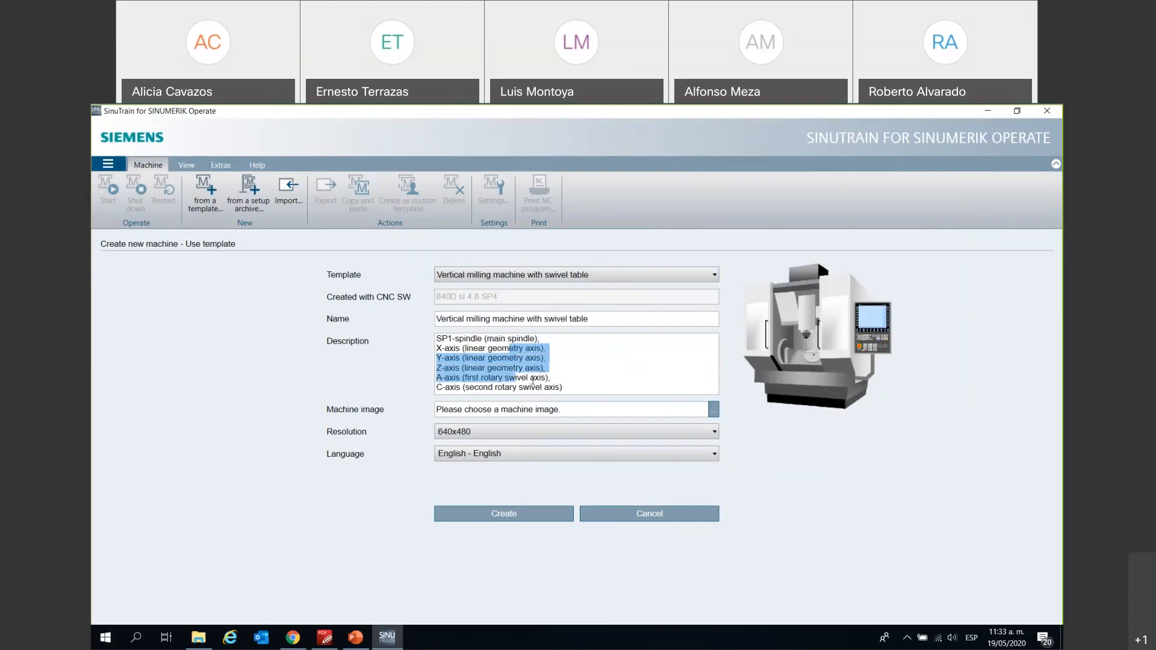
left_click(545, 388)
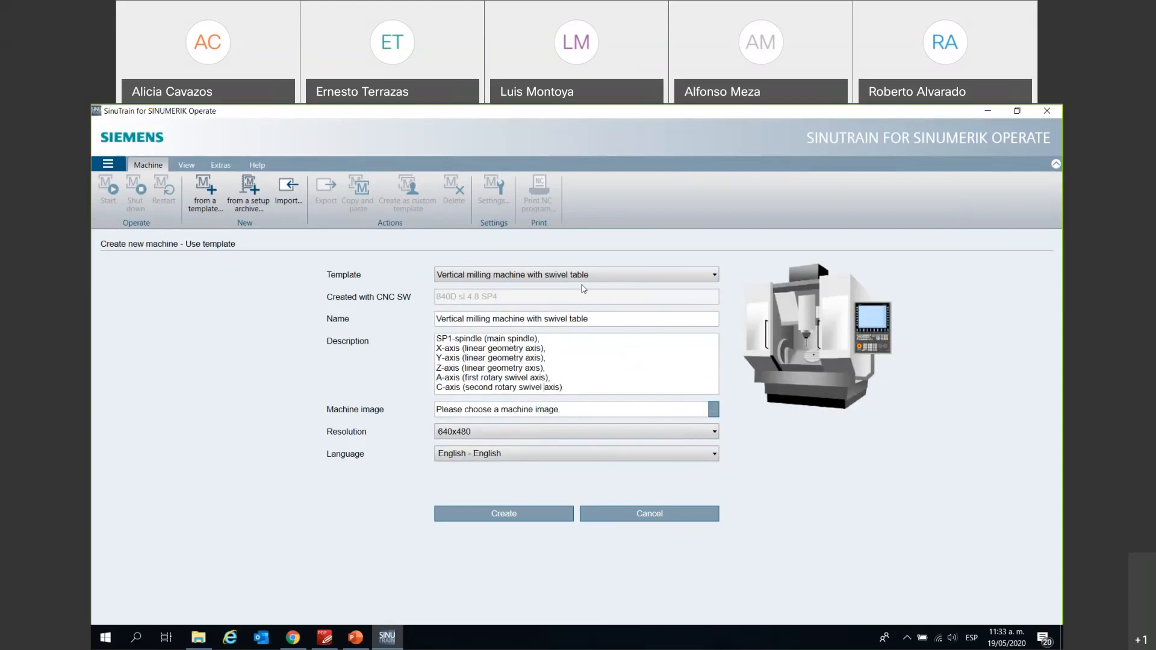
- Switch the template to "Two channel Lathe with driven tool" and create the machine
left_click(511, 280)
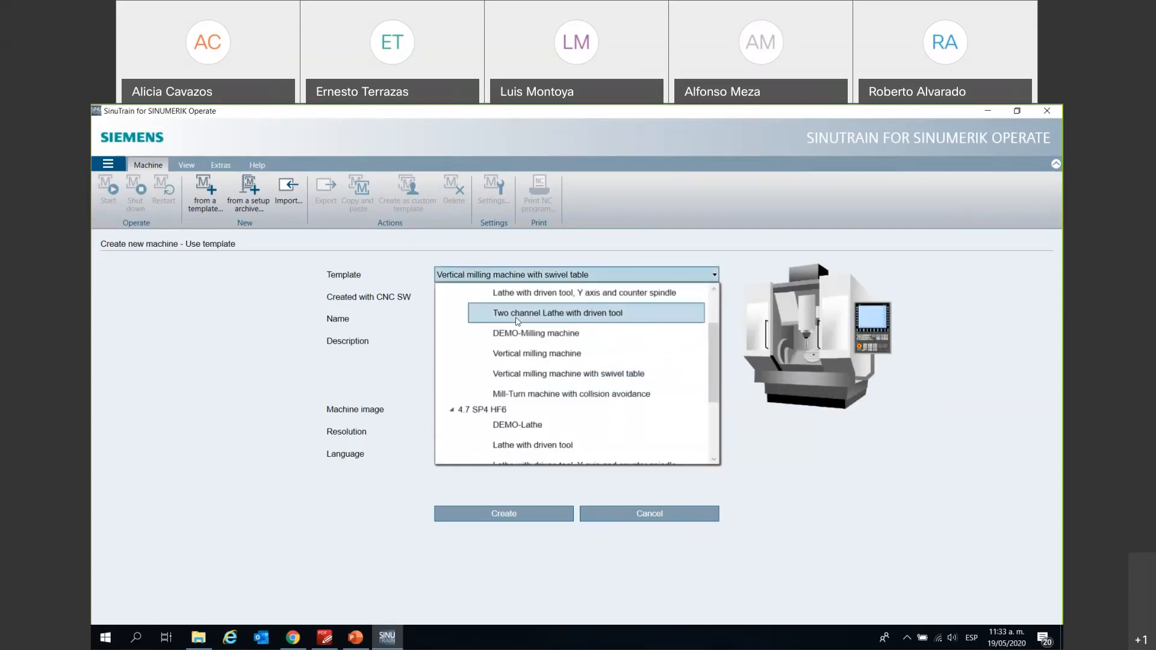
left_click(539, 313)
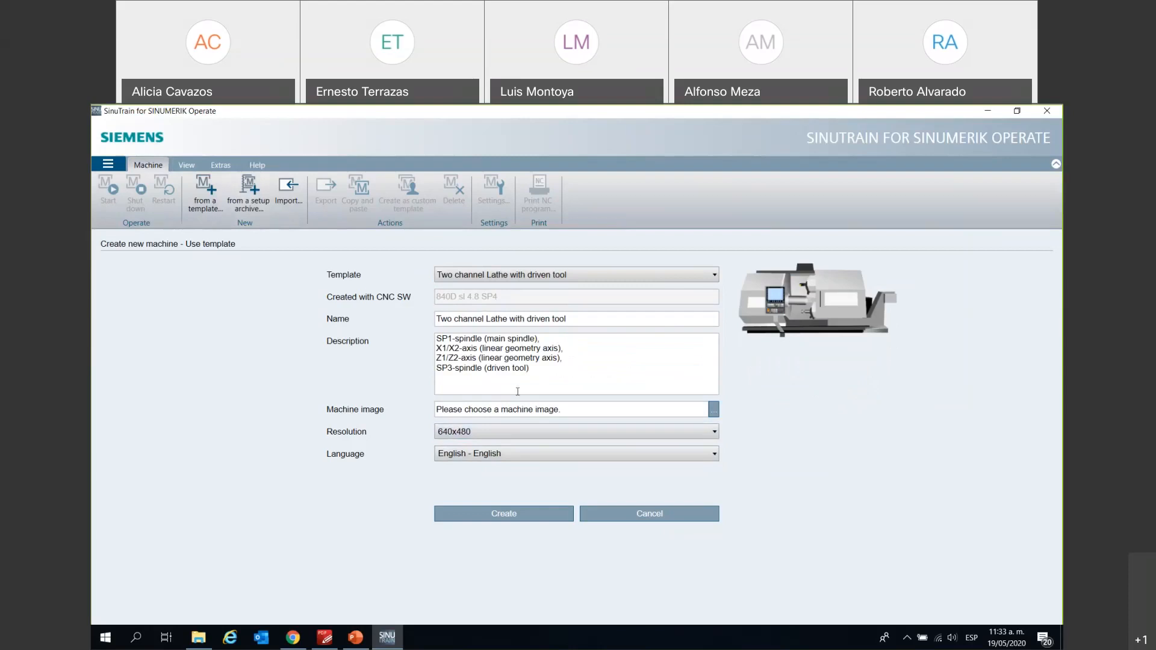
left_click(503, 513)
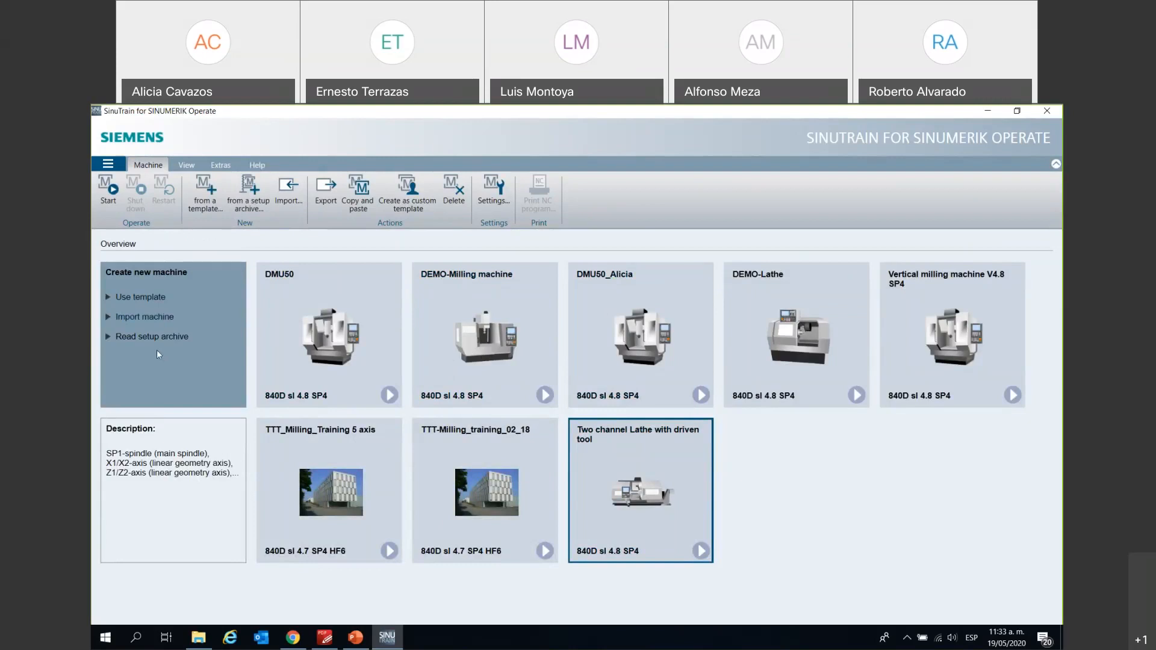
- Start importing a machine from the exported file TTT-Milling_training_02_18.set in the WITH_EX folder
left_click(143, 317)
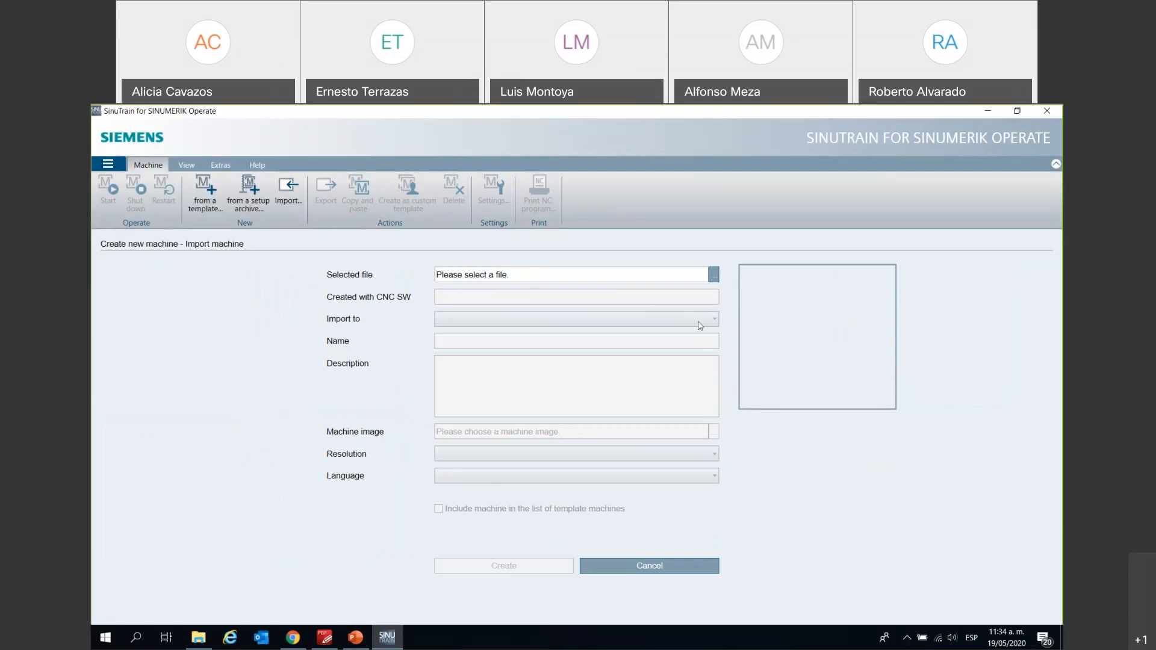
left_click(714, 275)
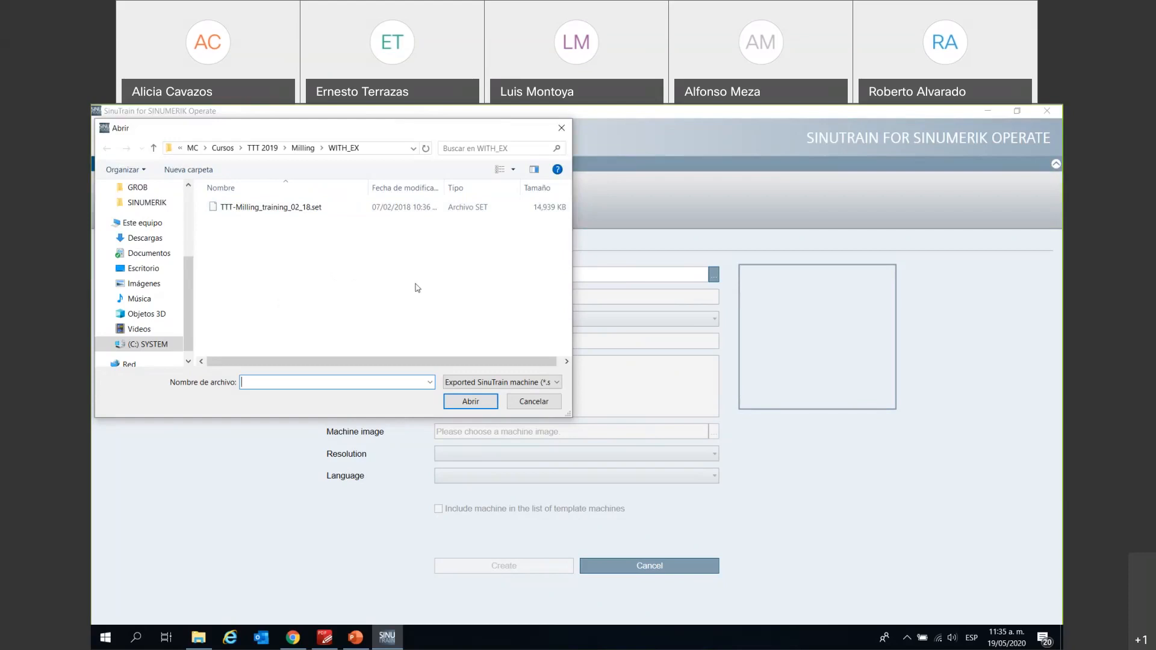
left_click(427, 207)
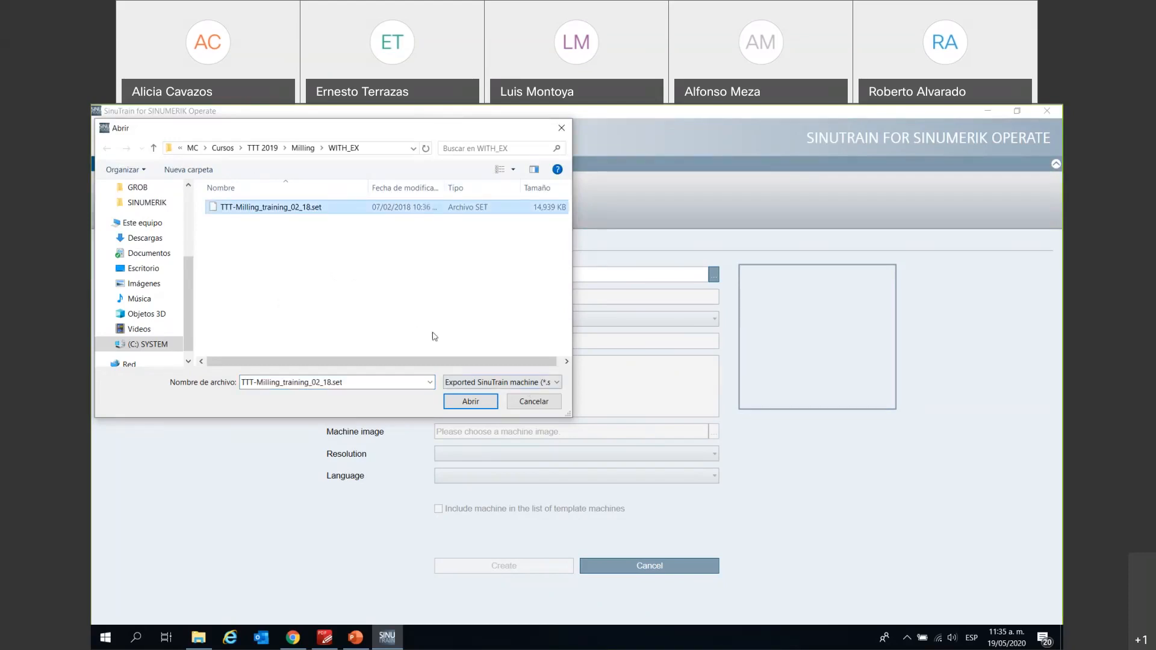
left_click(479, 405)
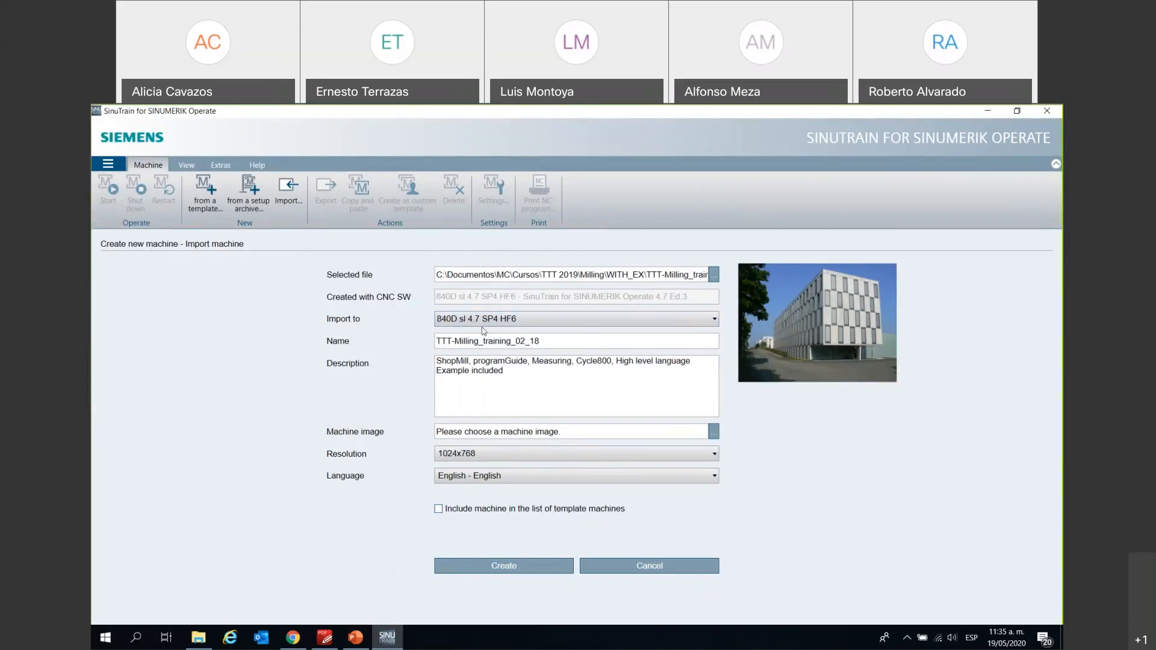
- Review the CNC software versions available for the import and highlight the imported machine's name
left_click(532, 324)
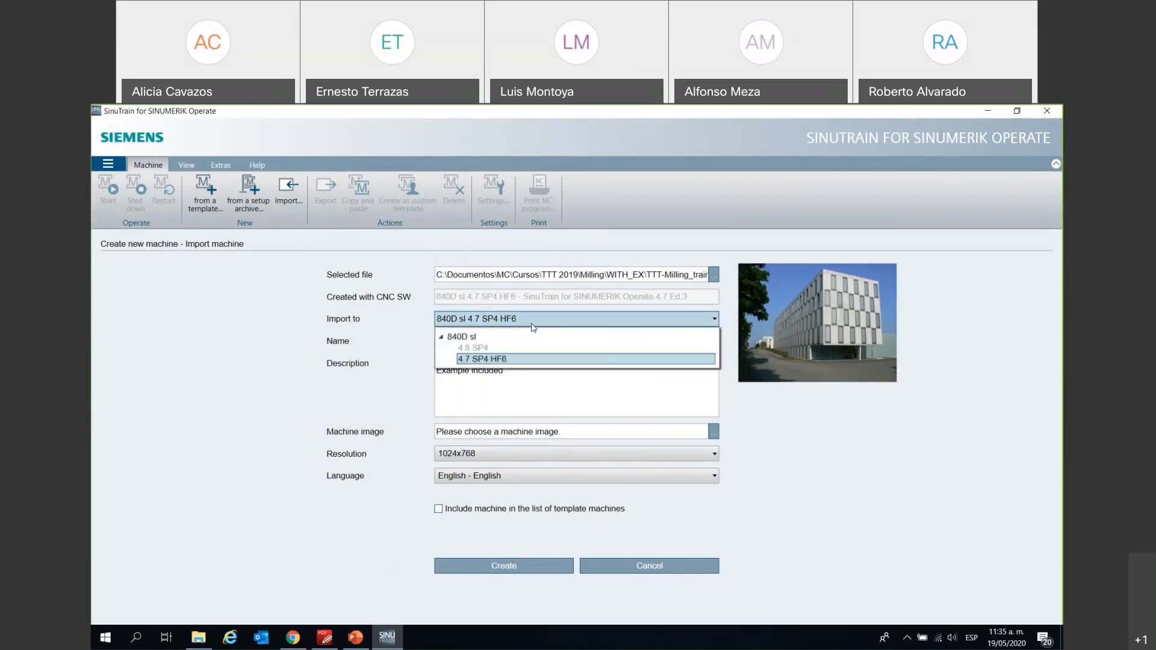
left_click(533, 326)
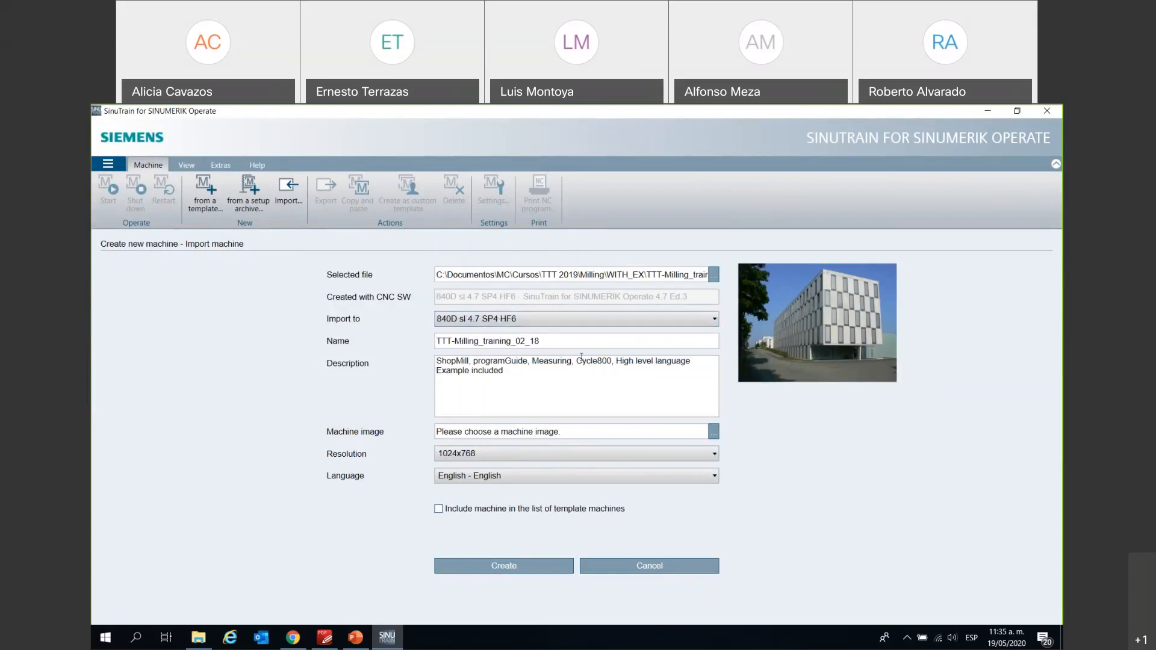
left_click_drag(517, 347, 436, 357)
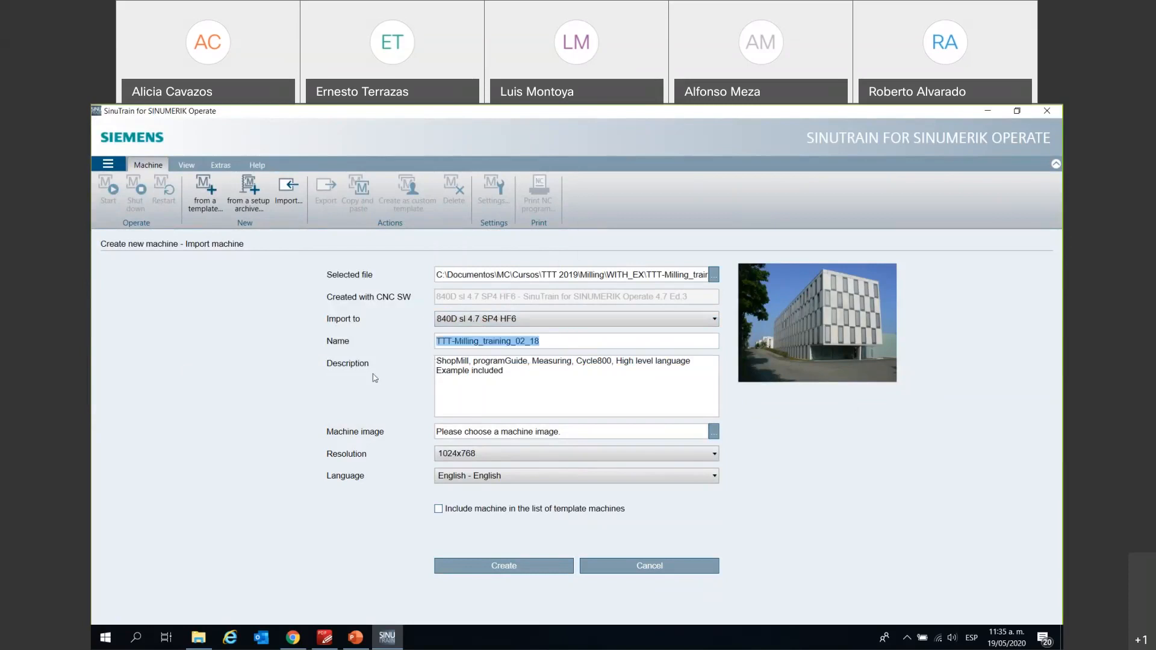
- Highlight the imported machine's description and leave the import form without creating the machine
left_click(550, 366)
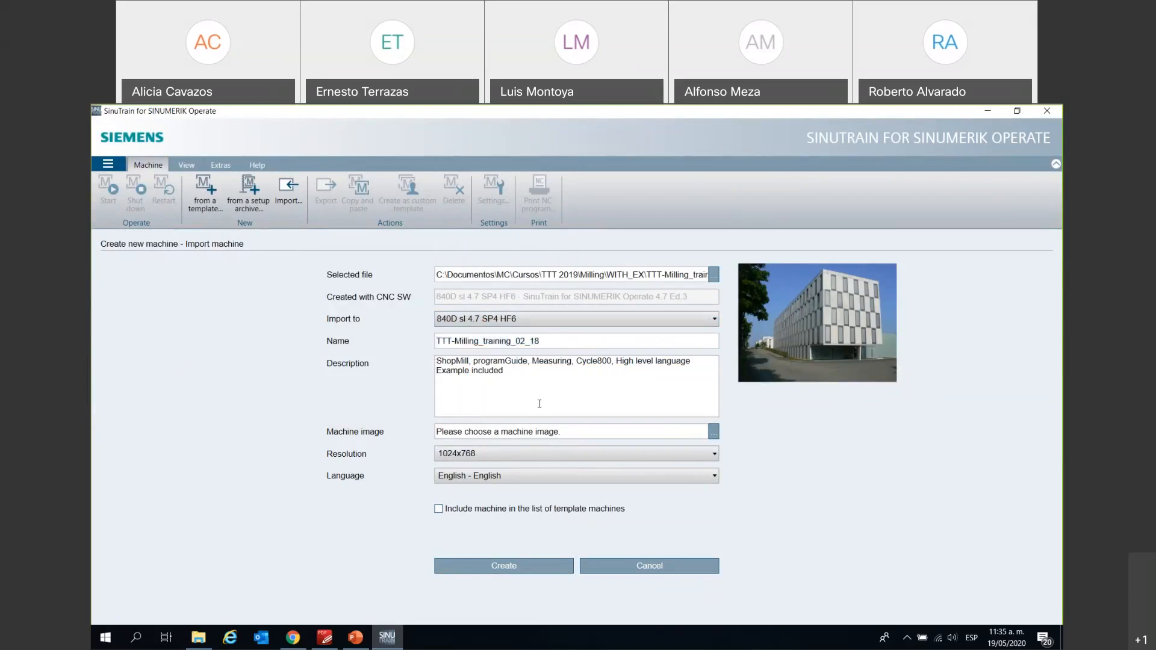
key("ctrl+a")
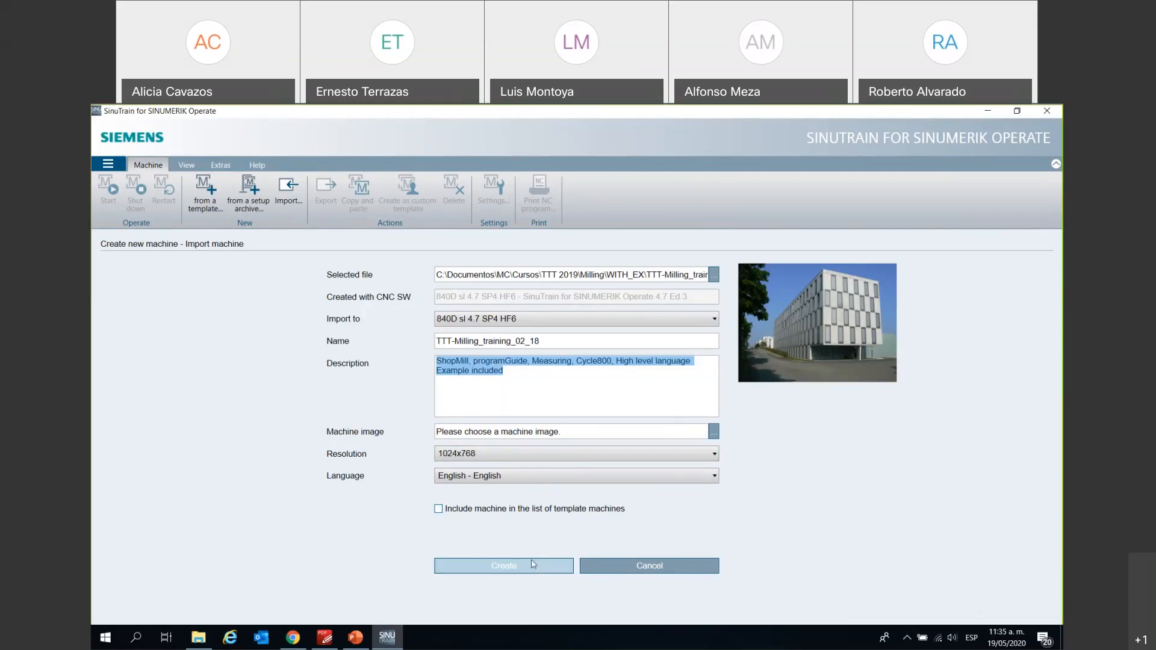
left_click(630, 574)
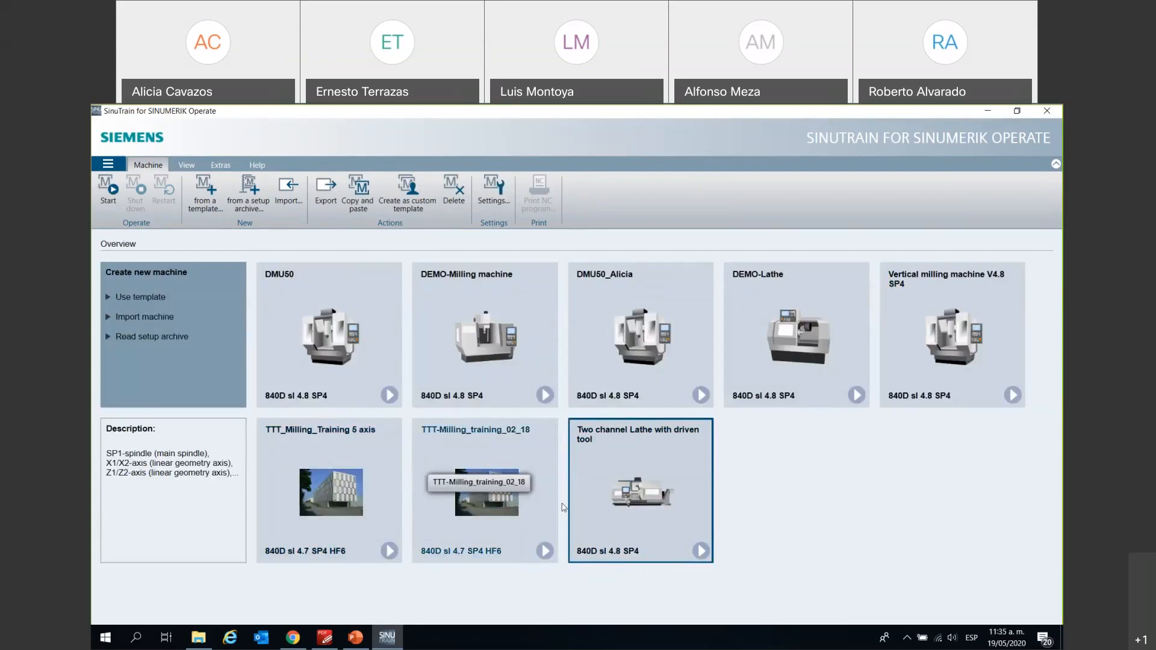
- View the setup archive form for new machines and its .arc file selection, leaving without creating a machine
left_click(170, 341)
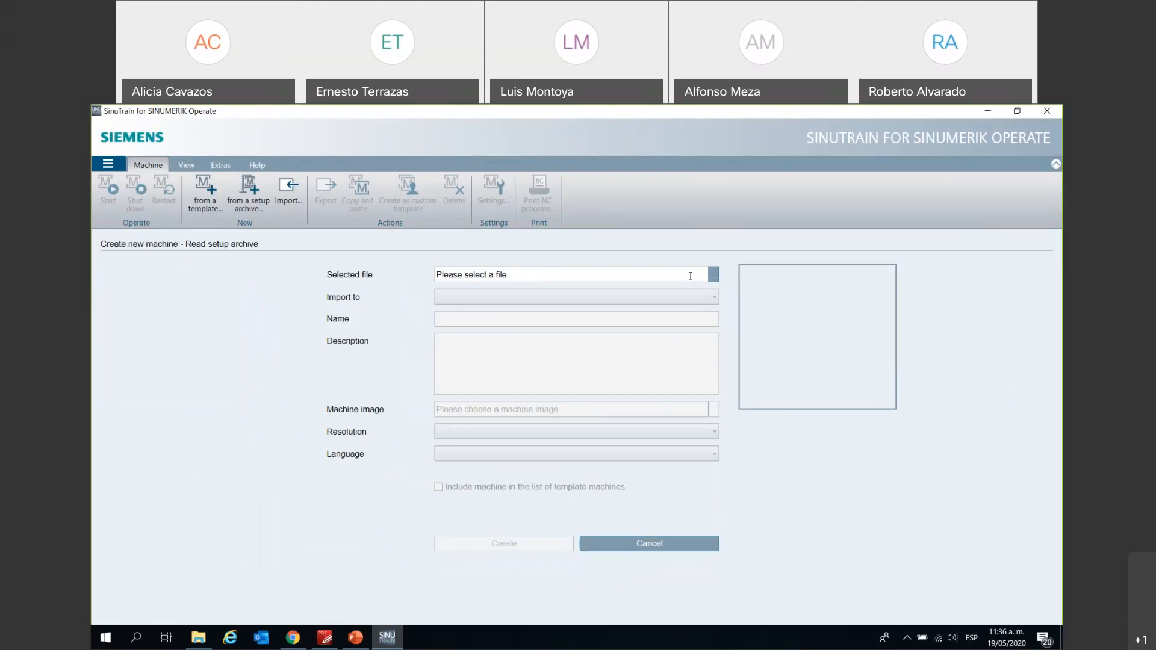
left_click(714, 277)
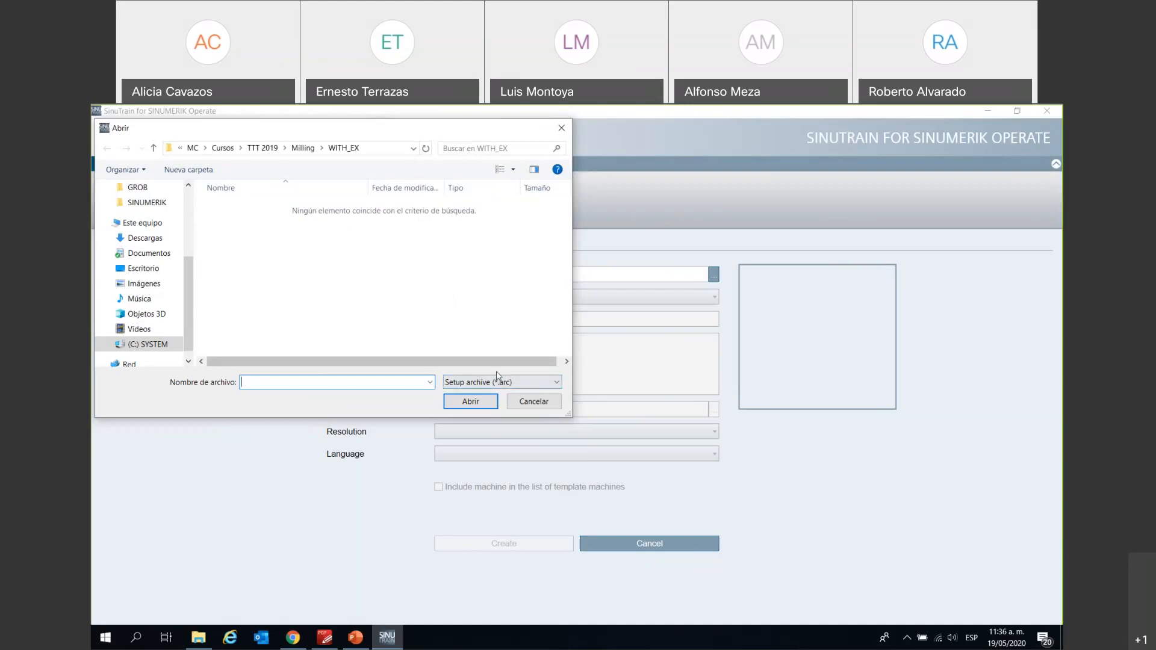
left_click(532, 401)
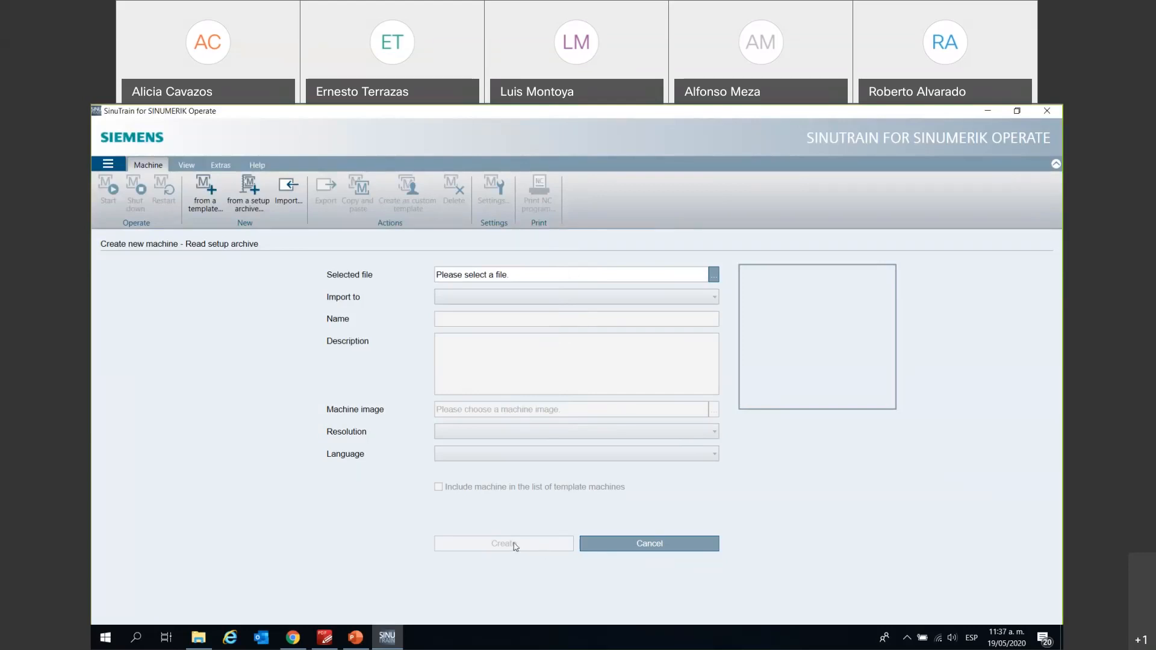
left_click(590, 544)
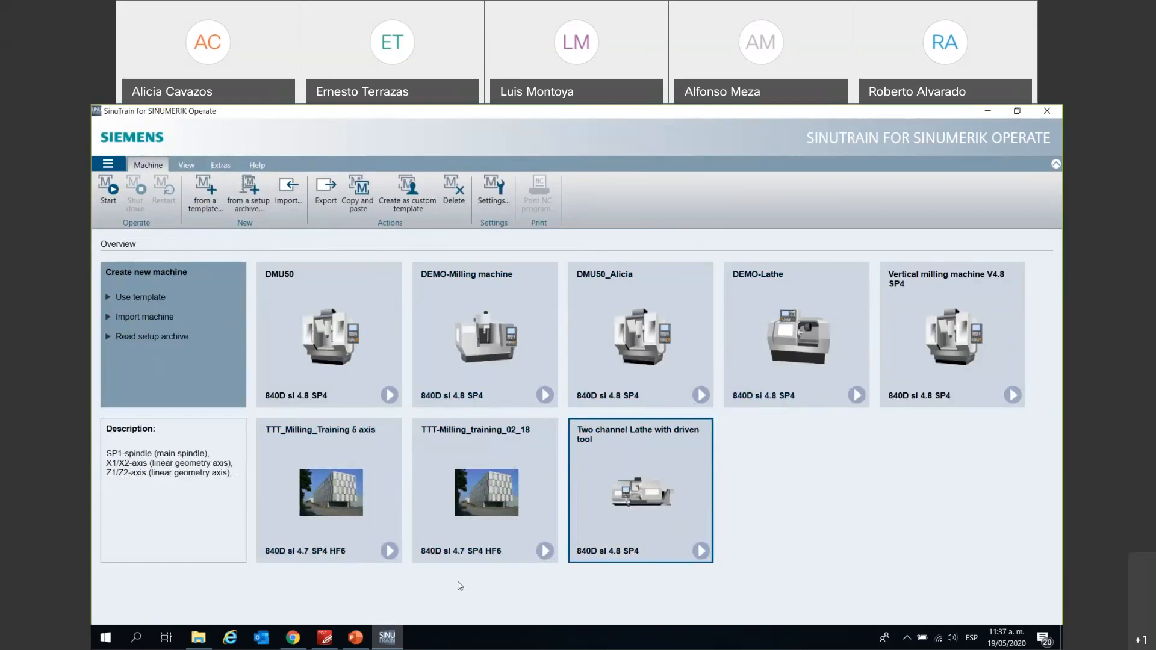
- Compare the descriptions of several machines in the overview, including DEMO-Milling machine and TTT-Milling_training_02_18
left_click(600, 349)
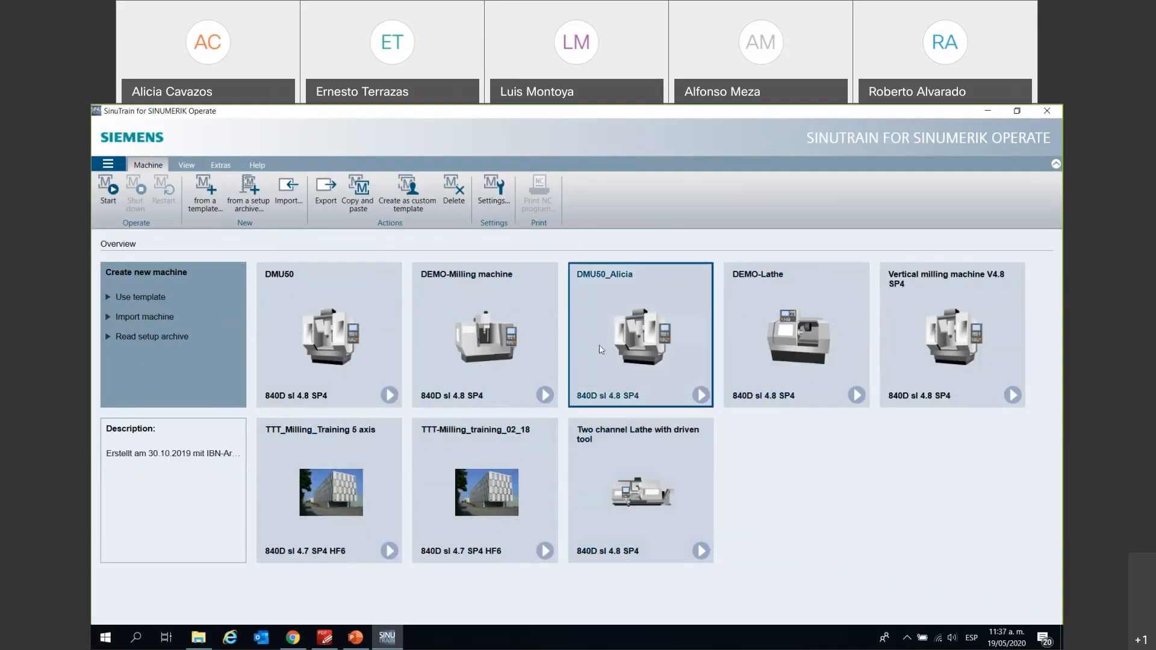
left_click(944, 396)
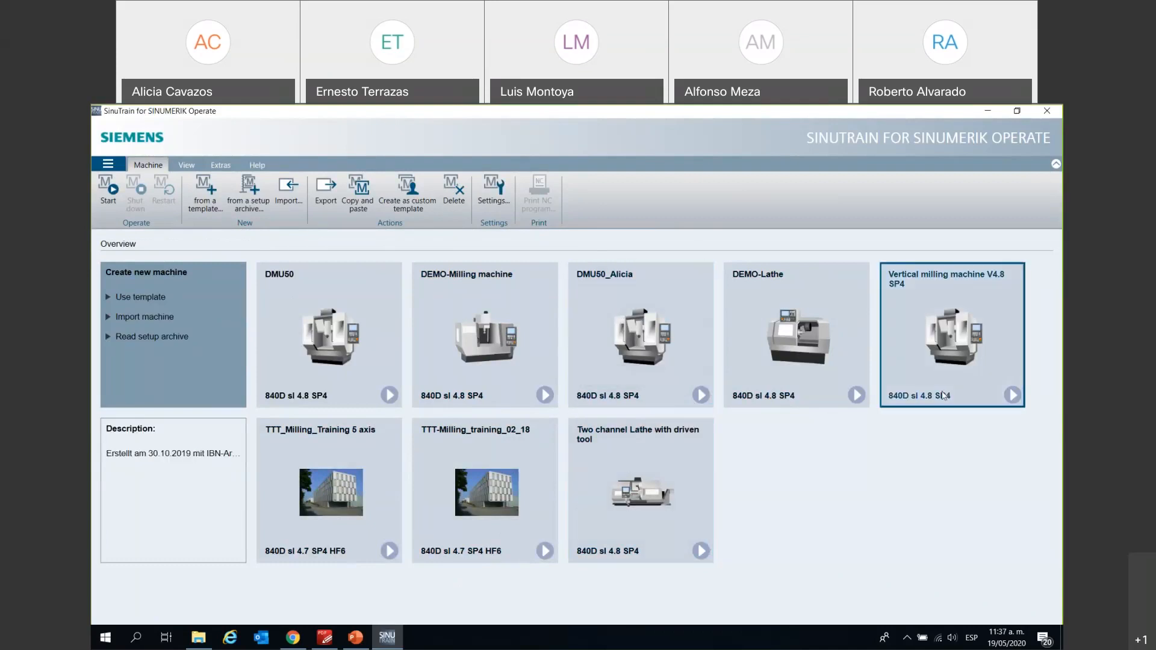
left_click(428, 380)
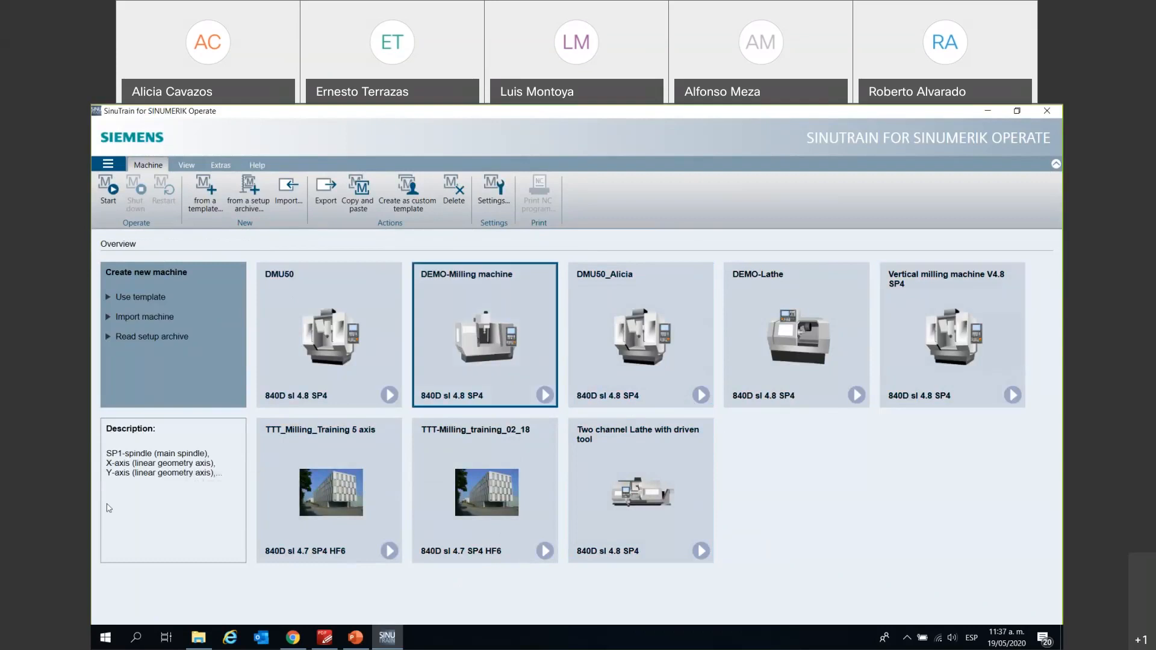
left_click(1008, 371)
left_click(476, 478)
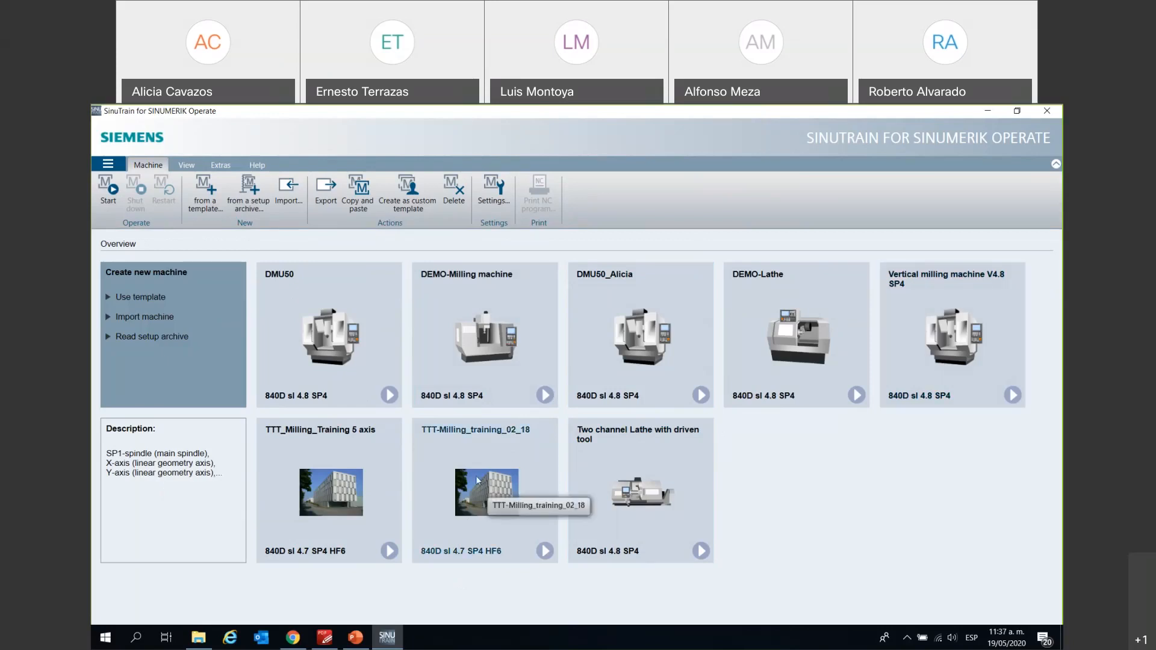
left_click(476, 475)
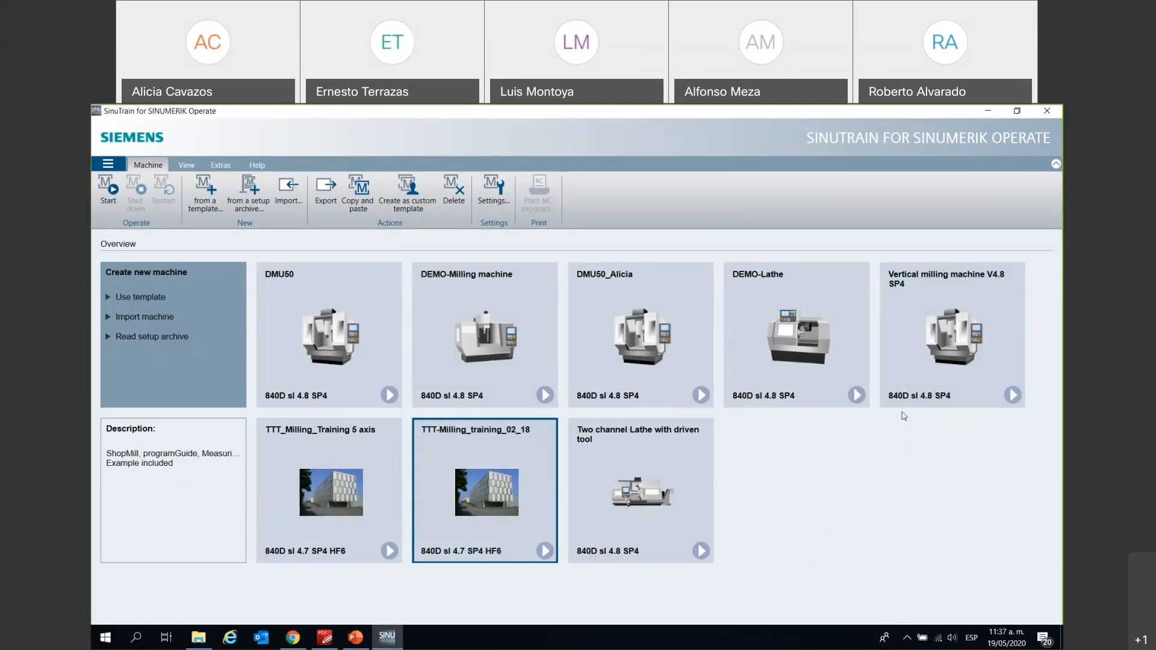
- Start the Vertical milling machine V4.8 SP4 and check its axes in reference point mode before returning to JOG mode
left_click(897, 402)
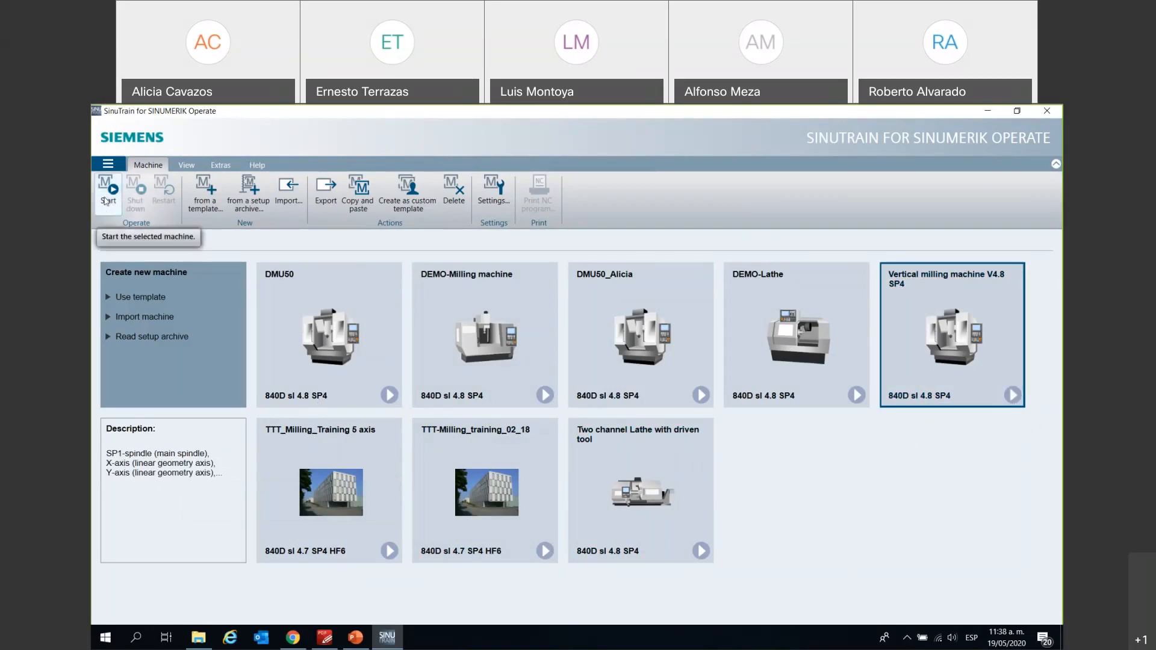
left_click(106, 201)
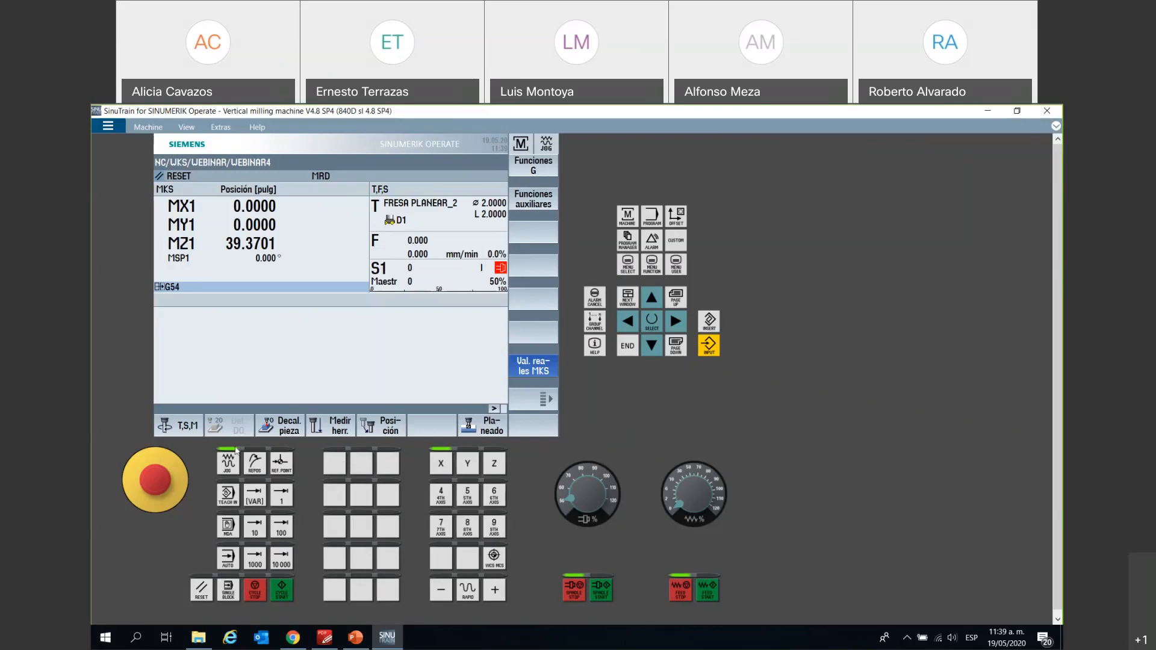
left_click(280, 462)
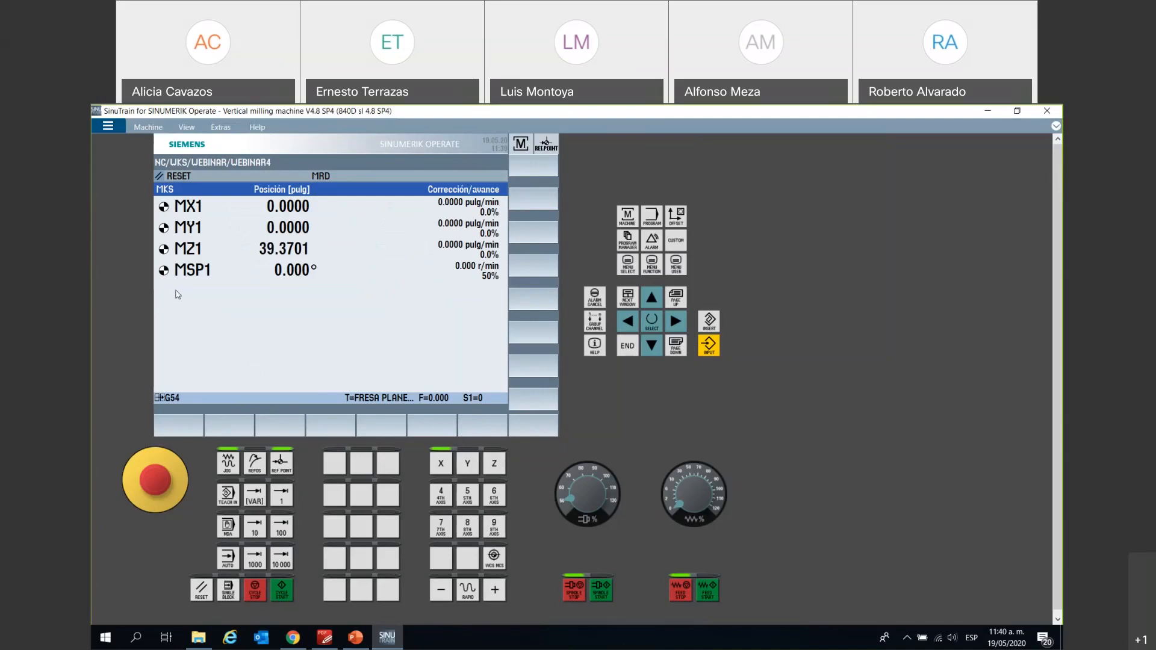
left_click(235, 462)
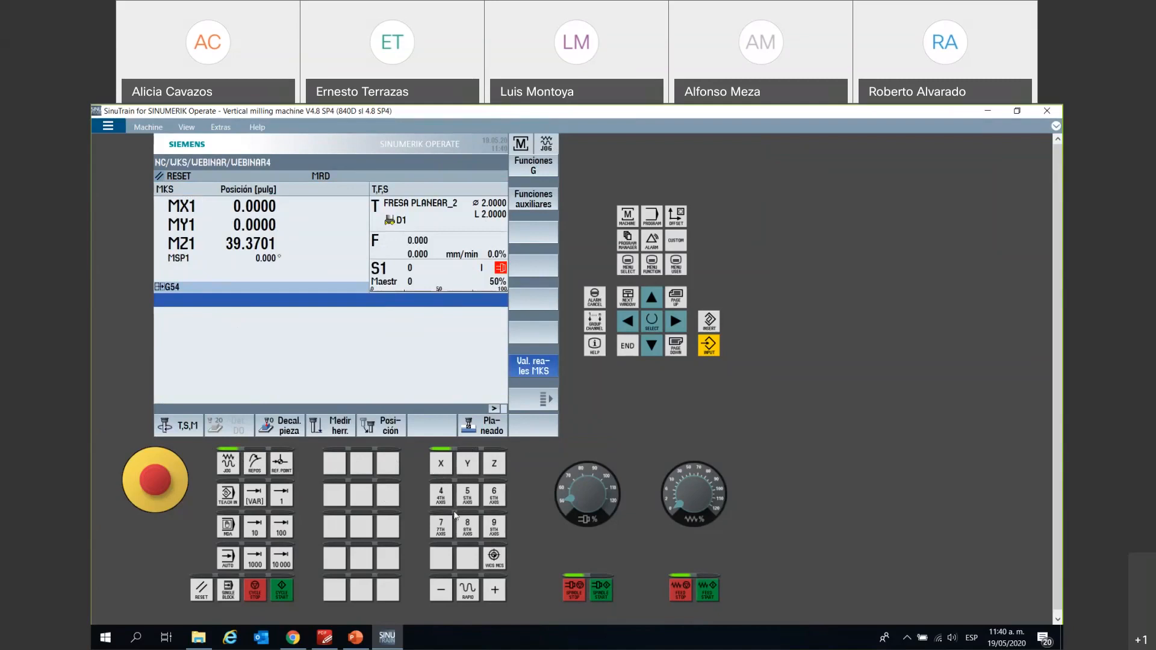
- Try to jog the X axis in the positive and negative directions
left_click(489, 593)
left_click(492, 590)
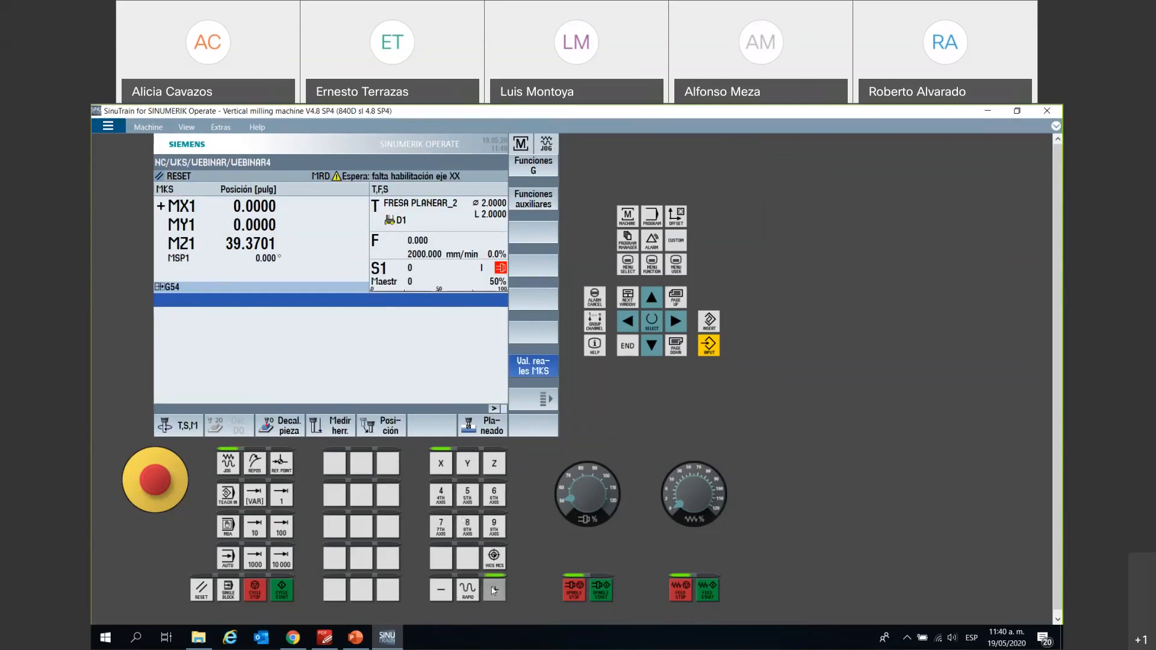
left_click(494, 591)
left_click(493, 591)
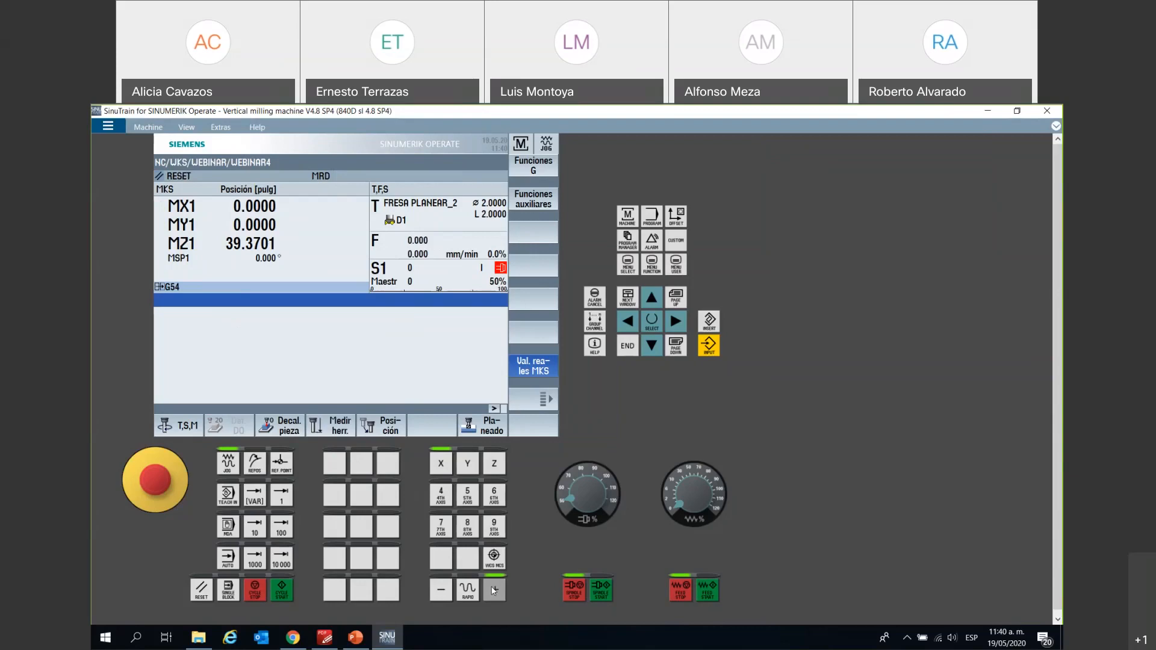
left_click(441, 589)
- Enable the spindle and try out the spindle override dial
left_click(589, 595)
left_click(582, 587)
left_click(599, 592)
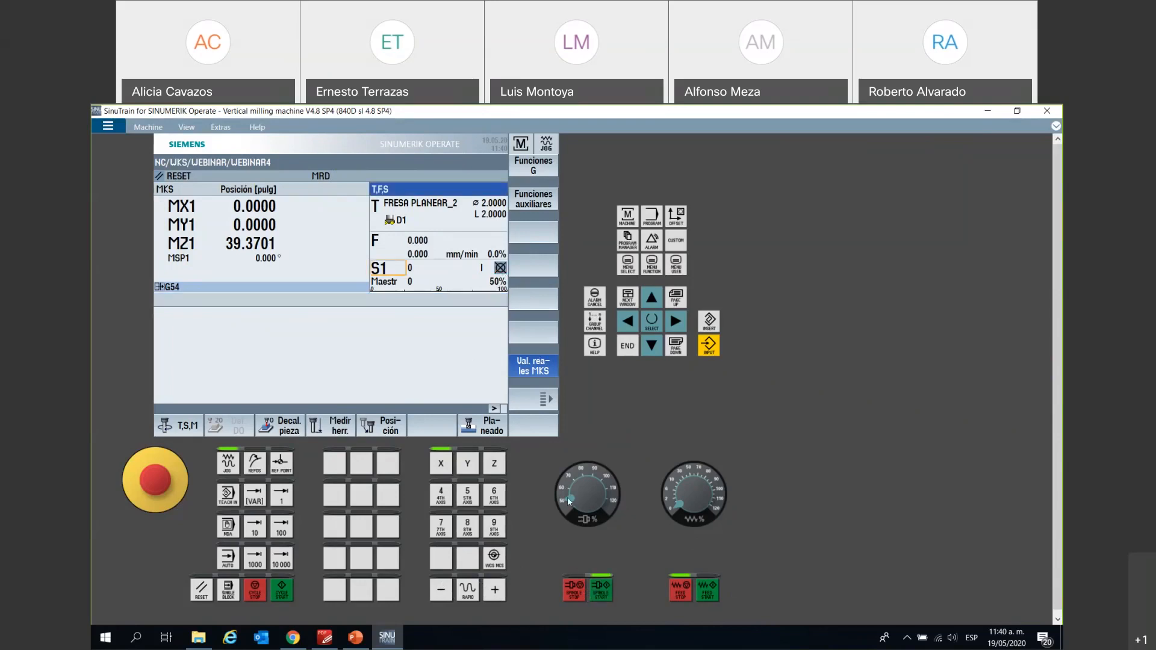
mouse_move(571, 490)
left_mouse_down()
mouse_move(584, 477)
mouse_move(606, 507)
mouse_move(600, 523)
mouse_move(593, 477)
mouse_move(562, 501)
mouse_move(575, 521)
mouse_move(570, 473)
mouse_move(582, 477)
left_mouse_up()
left_click_drag(611, 495, 591, 472)
mouse_move(602, 476)
left_mouse_down()
mouse_move(576, 519)
mouse_move(588, 511)
left_mouse_up()
- Set the feed override to 80% and jog the X axis in the positive and negative directions
left_click(498, 598)
left_click(498, 592)
mouse_move(679, 504)
left_mouse_down()
mouse_move(684, 476)
mouse_move(703, 479)
left_mouse_up()
left_click(495, 591)
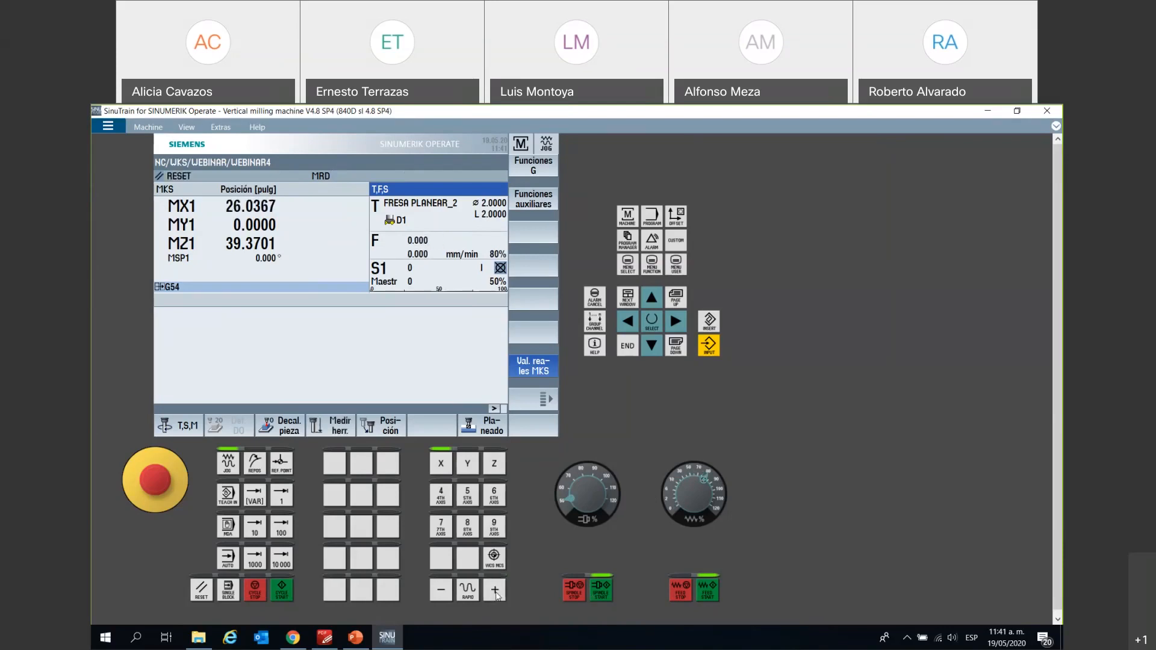
left_click(495, 591)
left_click(496, 591)
left_click(495, 591)
left_click(440, 590)
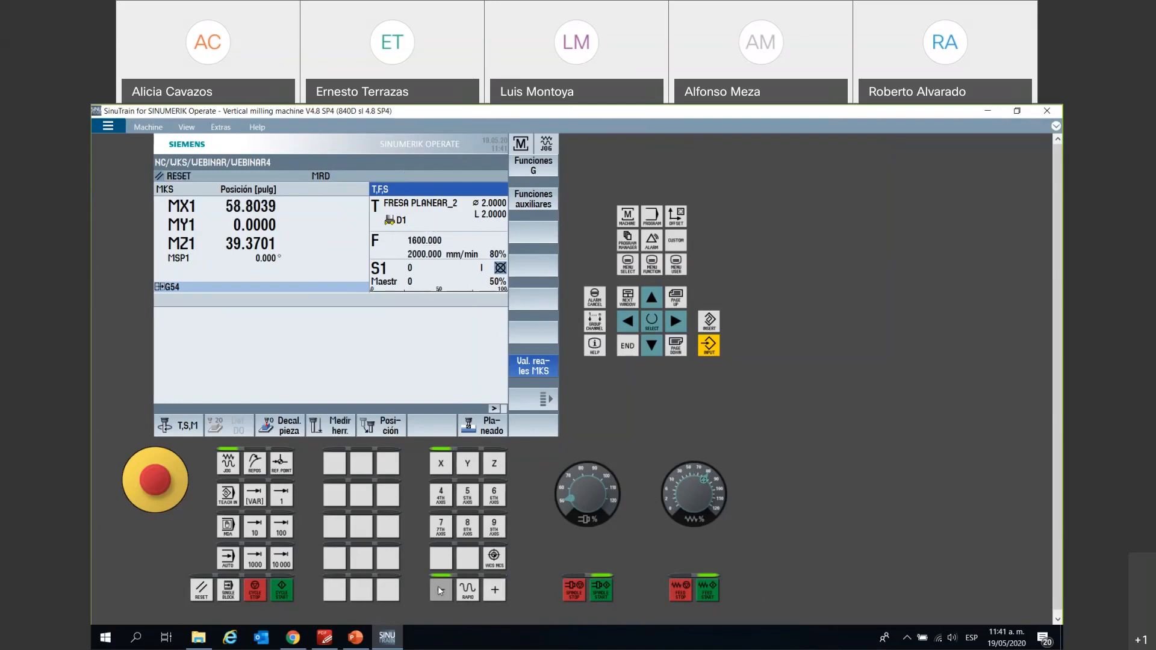
- Try rapid traverse and jog the X axis in the positive and negative directions again
left_click(469, 595)
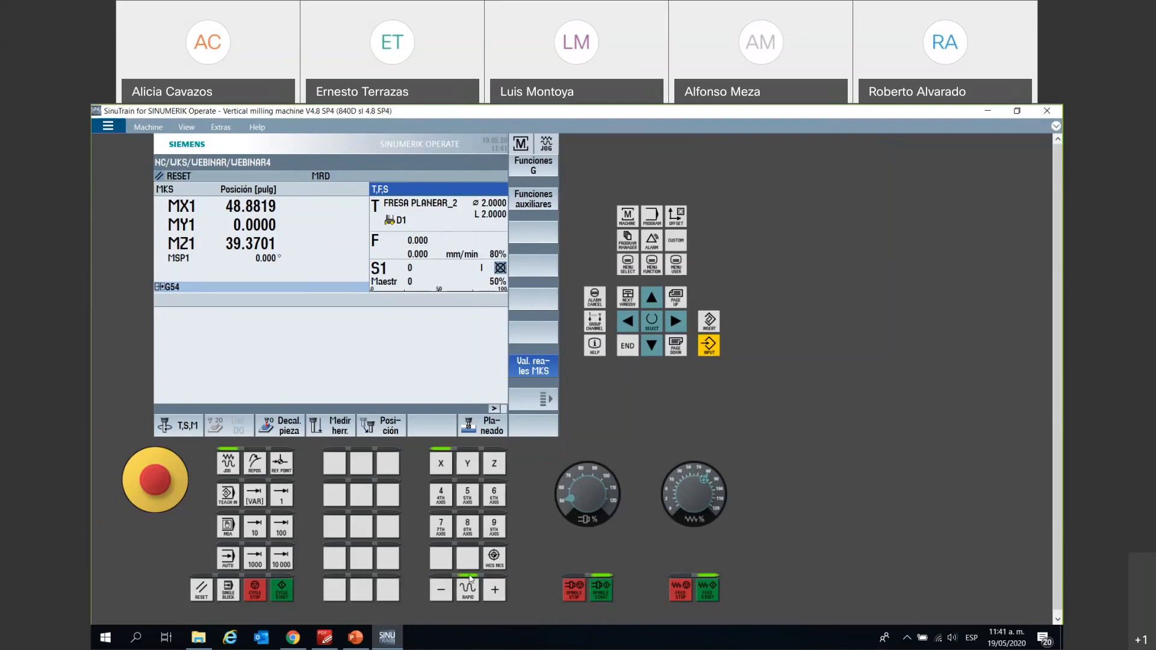
left_click(495, 591)
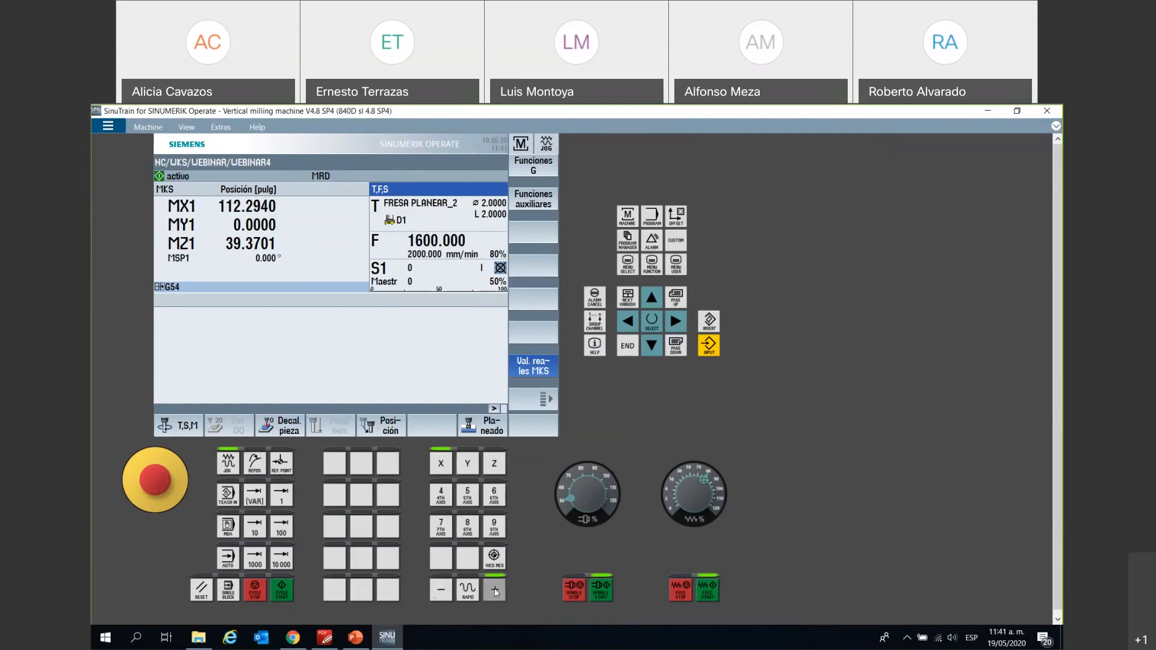
left_click(446, 591)
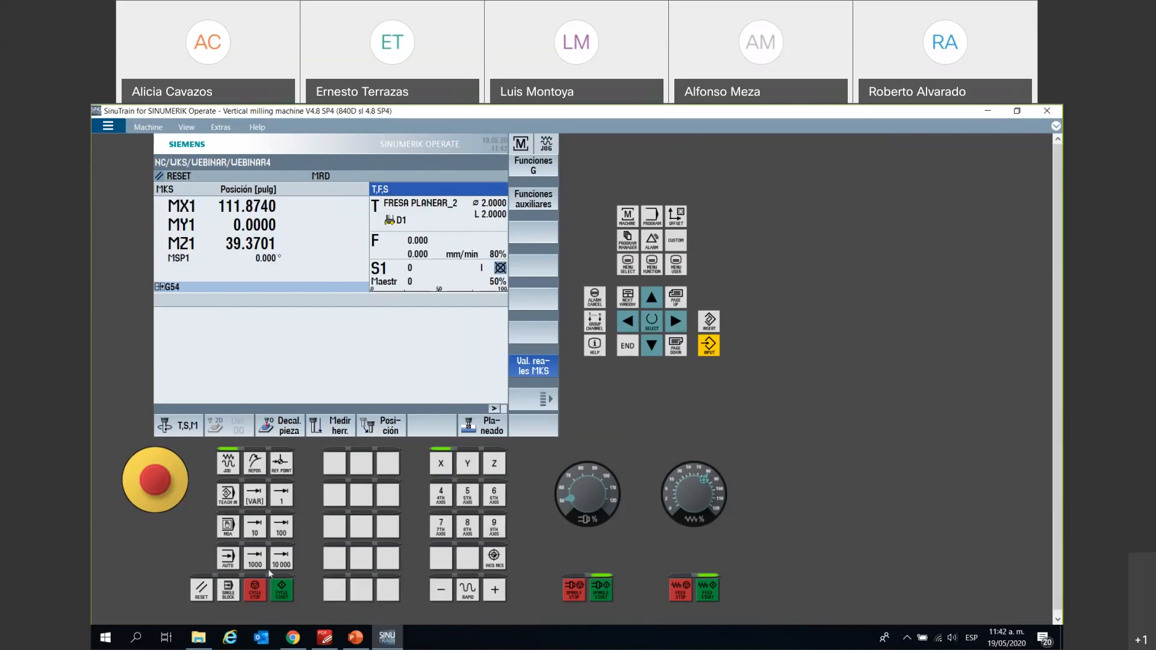
- Set the jog increment to 100 and move the Y axis four increments in the positive direction
left_click(281, 527)
left_click(463, 467)
left_click(495, 591)
left_click(495, 591)
left_click(495, 591)
left_click(495, 591)
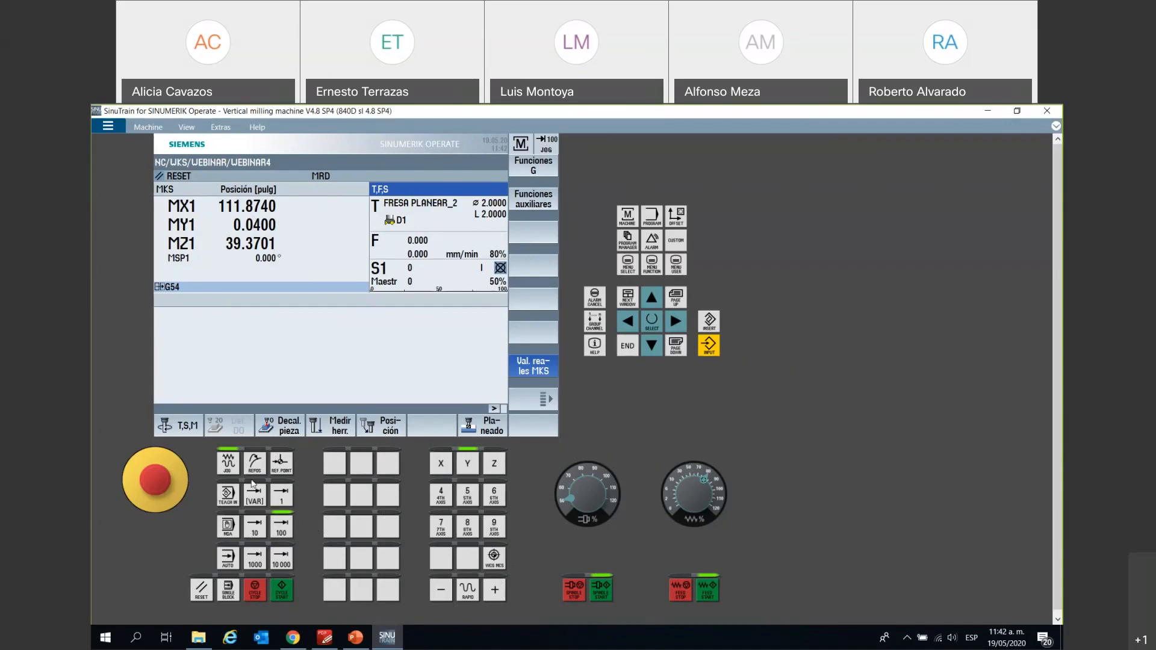
- Enter the block "g0 x10" in MDA mode and reset the control
left_click(229, 527)
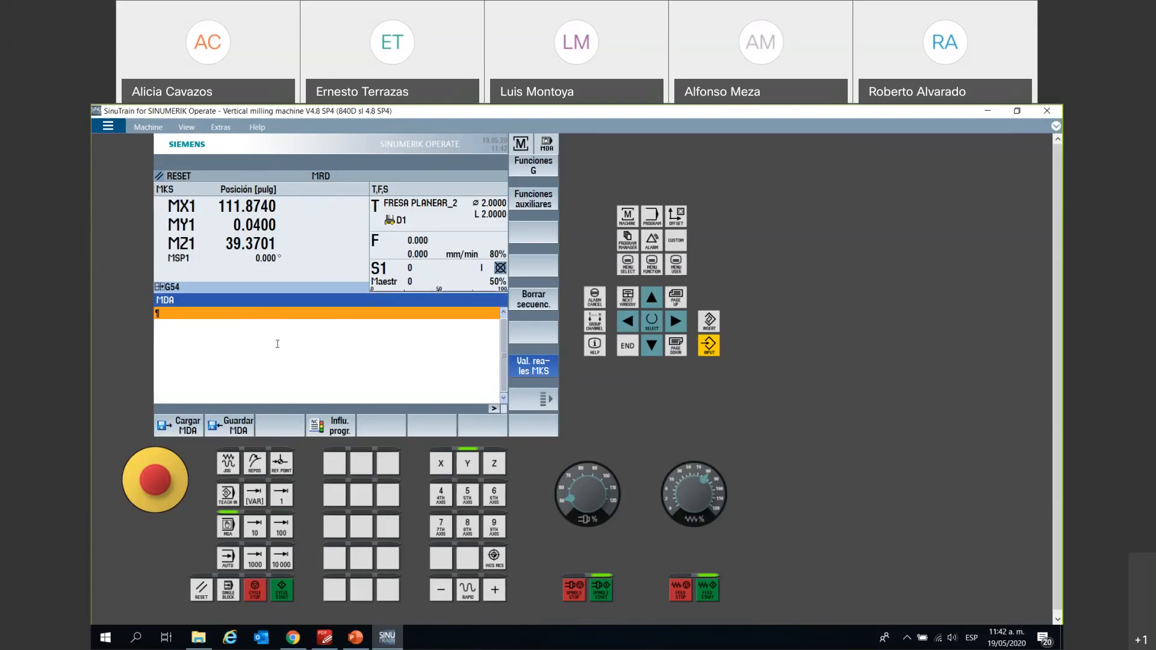
type("g0 x10")
left_click(201, 593)
- View the loaded program in AUTO mode, and consult the help page on JOG mode after returning to it
left_click(233, 558)
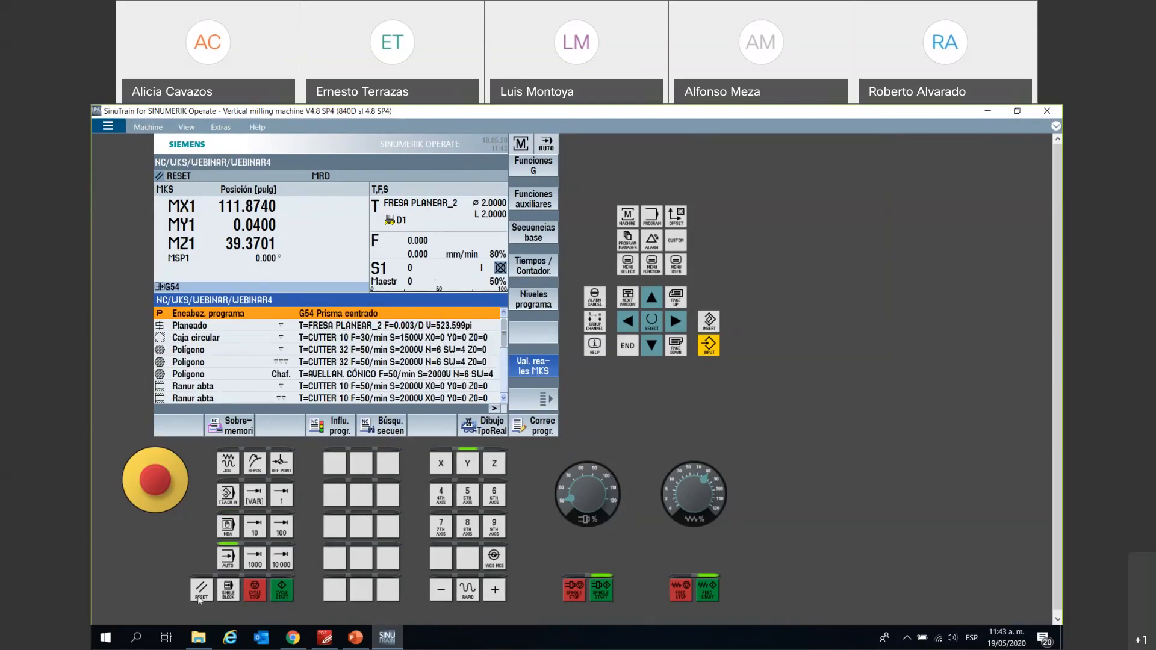
left_click(228, 464)
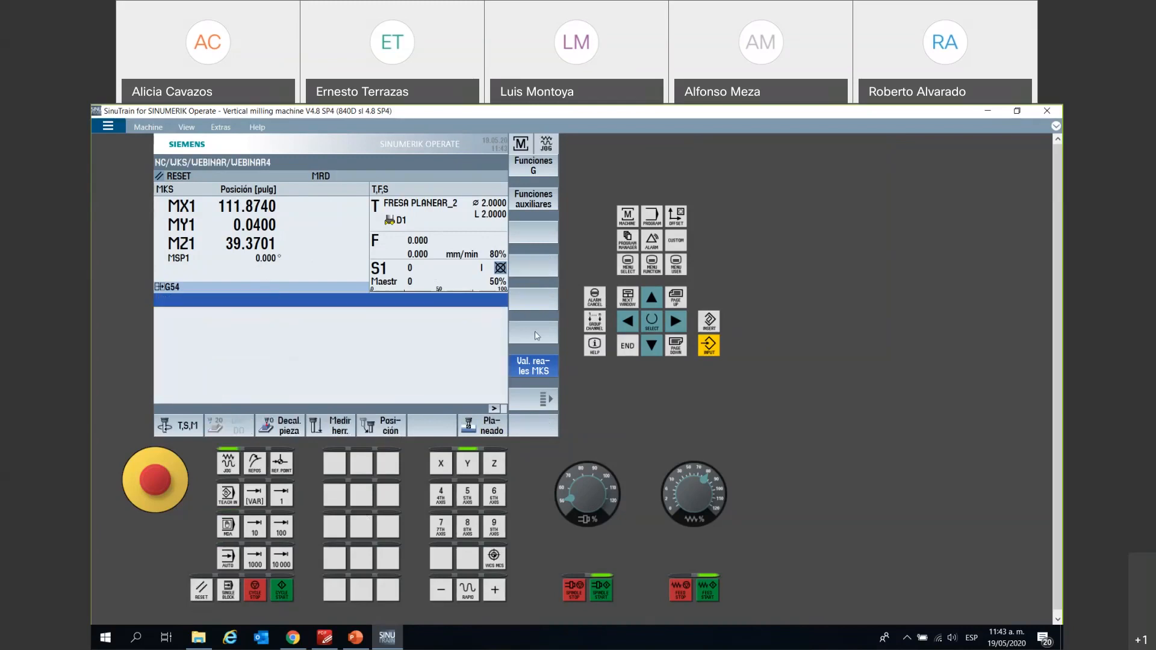
left_click(591, 301)
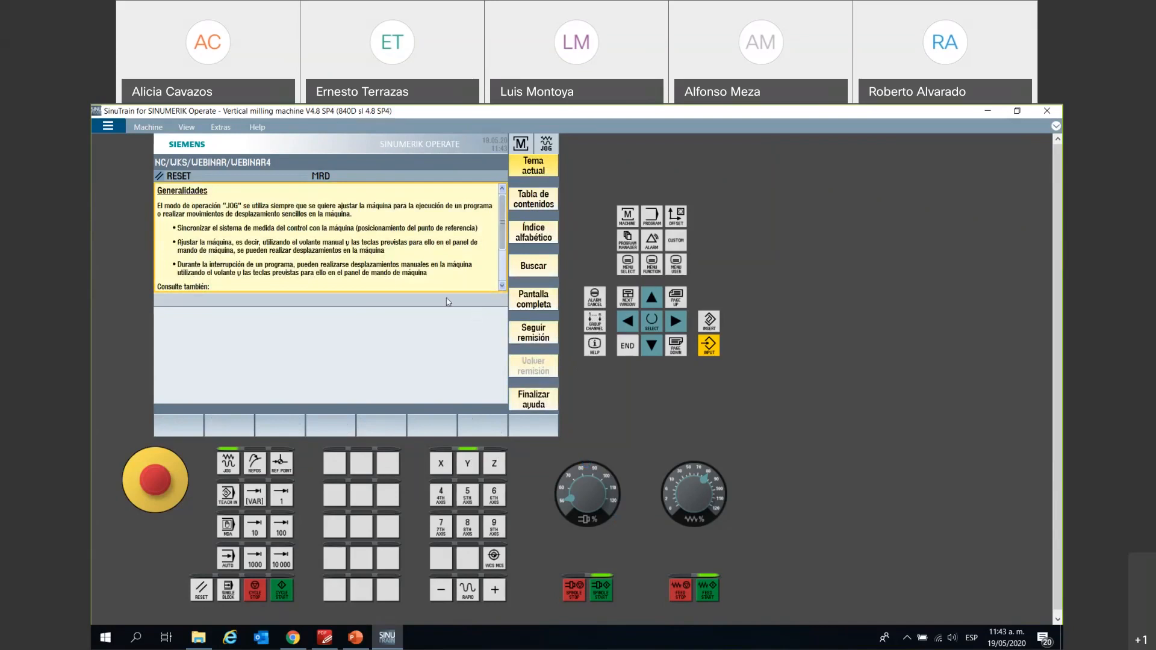
left_click(533, 403)
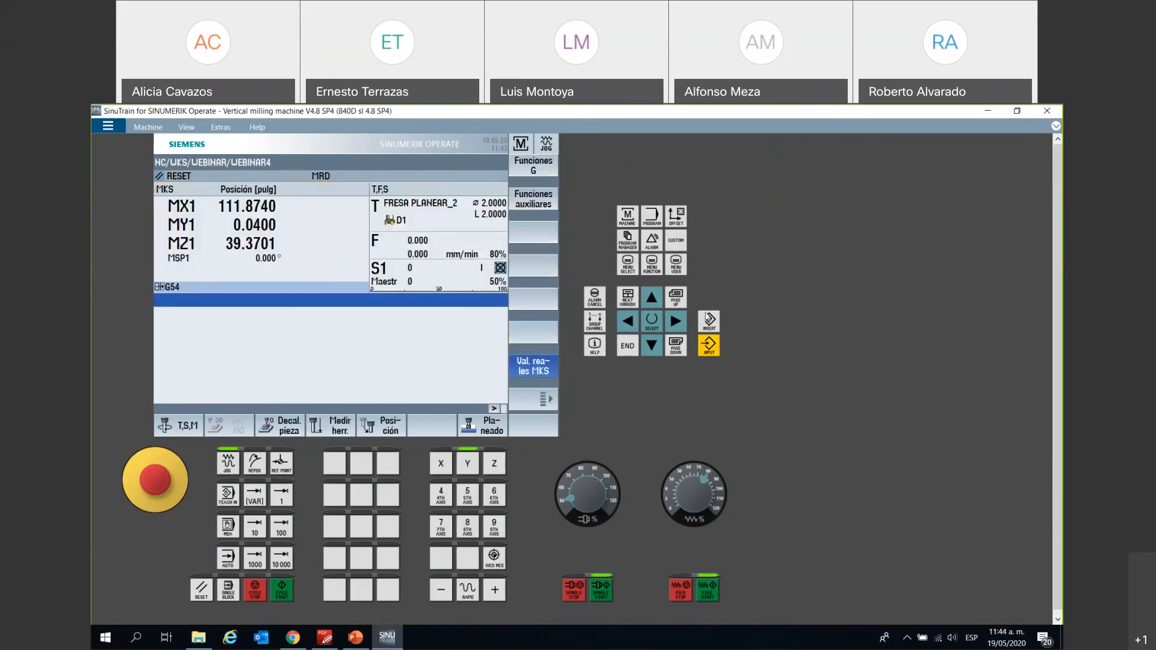
- Open the tool list, examine the tools in all magazine locations and select CUTTER 4
left_click(677, 218)
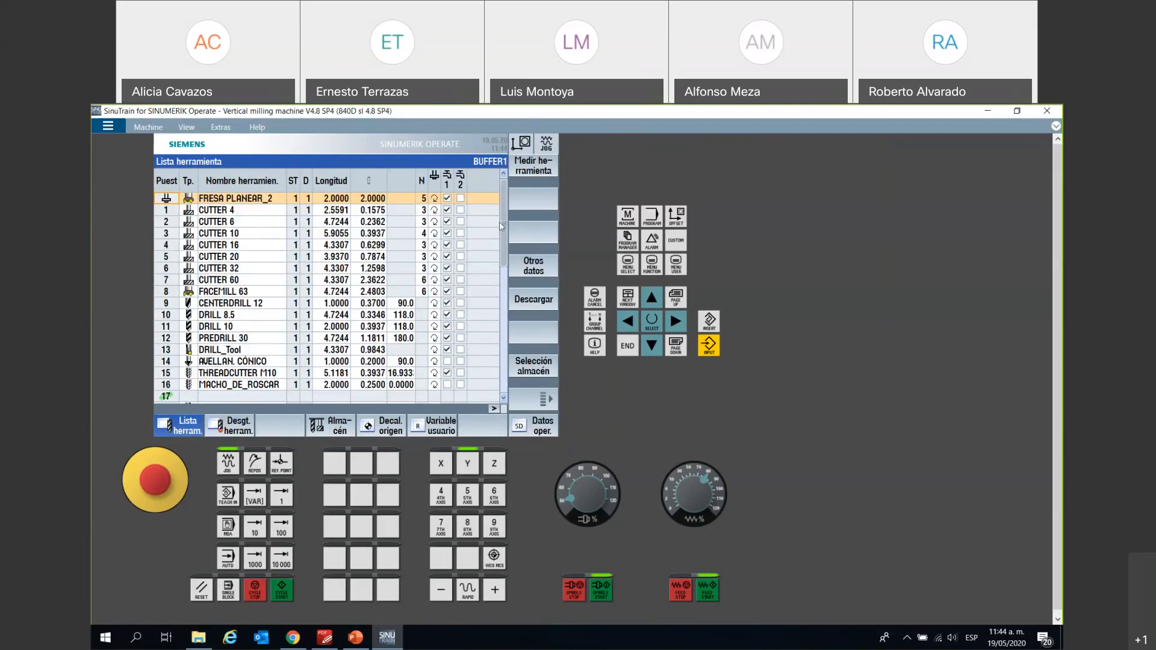
scroll(501, 224, "down", 1)
scroll(503, 223, "up", 1)
scroll(504, 229, "down", 10)
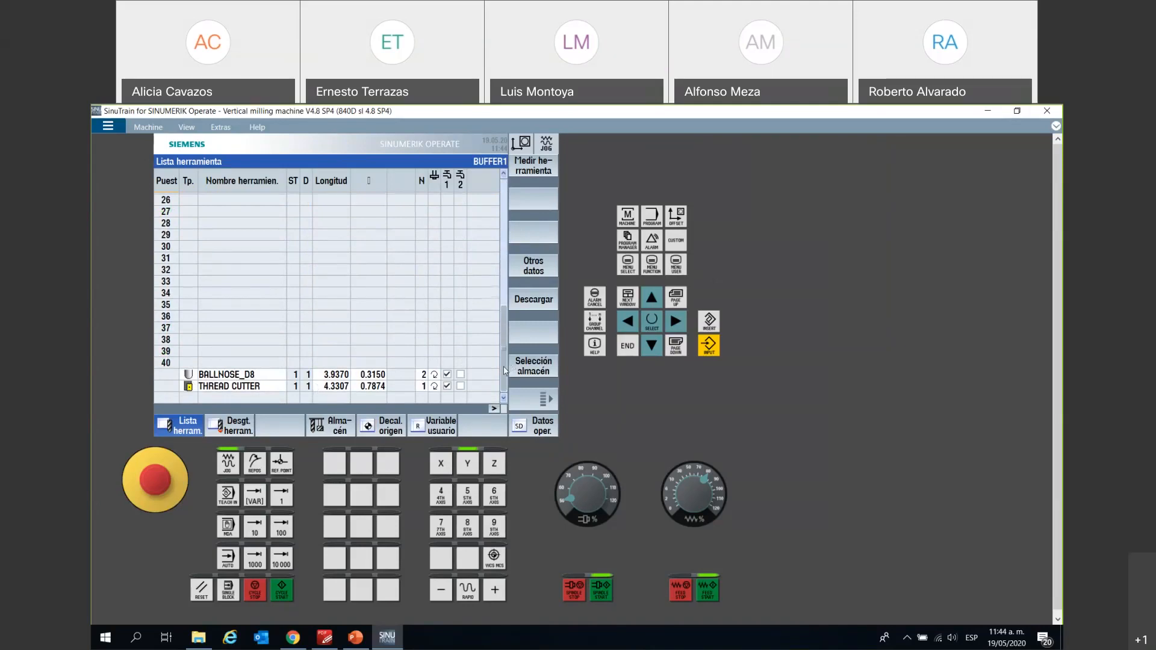
scroll(504, 370, "up", 8)
scroll(273, 305, "down", 3)
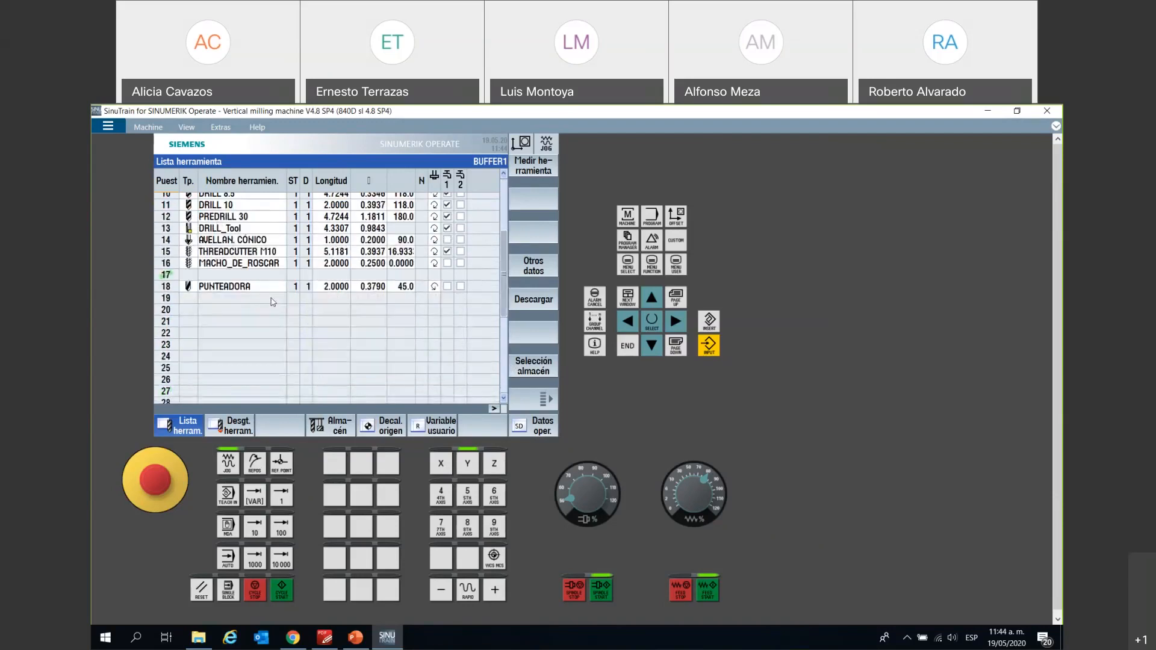
scroll(272, 298, "up", 3)
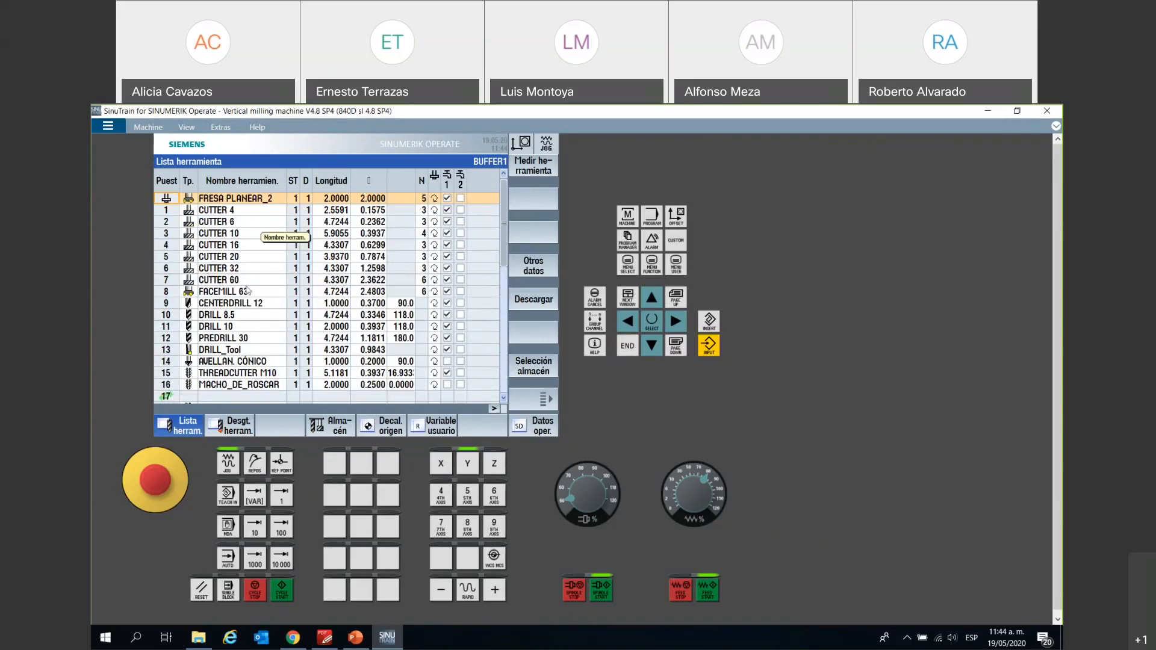
key("Down")
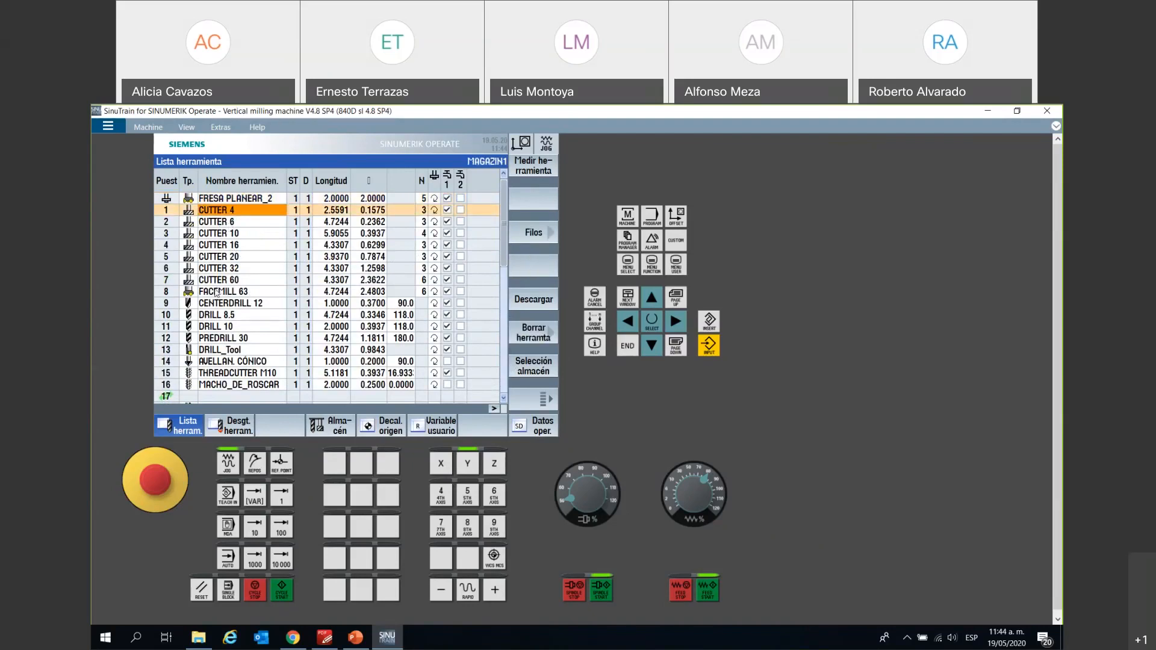
- Create a new tool of type 200 - Broca helicoidal in magazine location 20 of the tool list
scroll(218, 292, "down", 2)
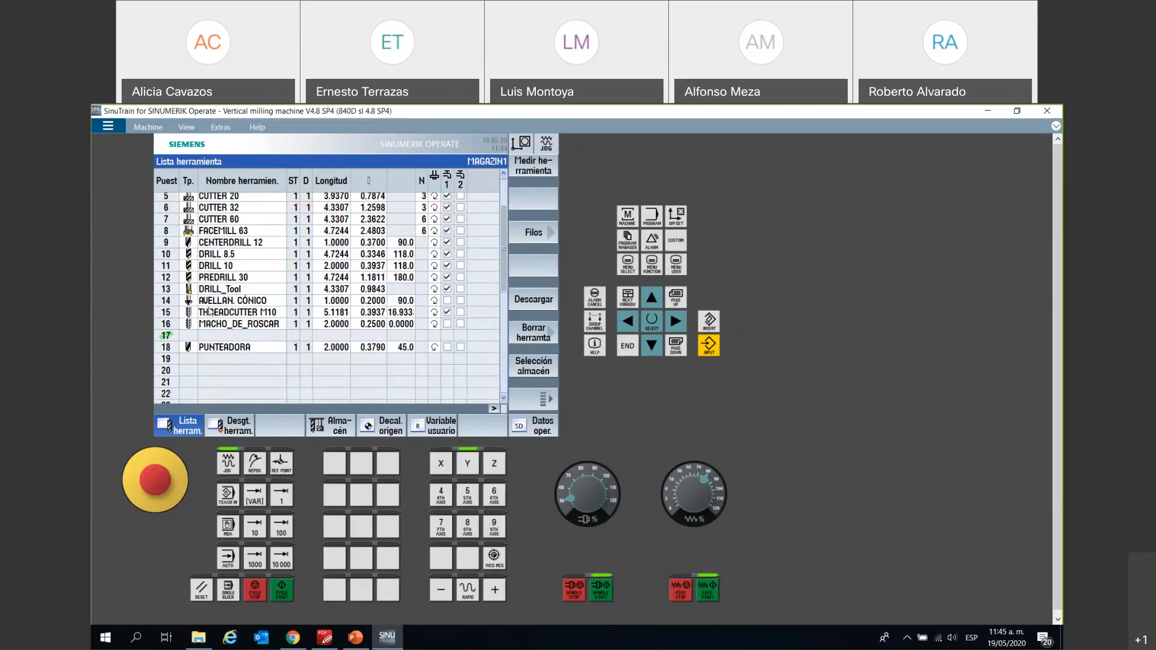
left_click(230, 304)
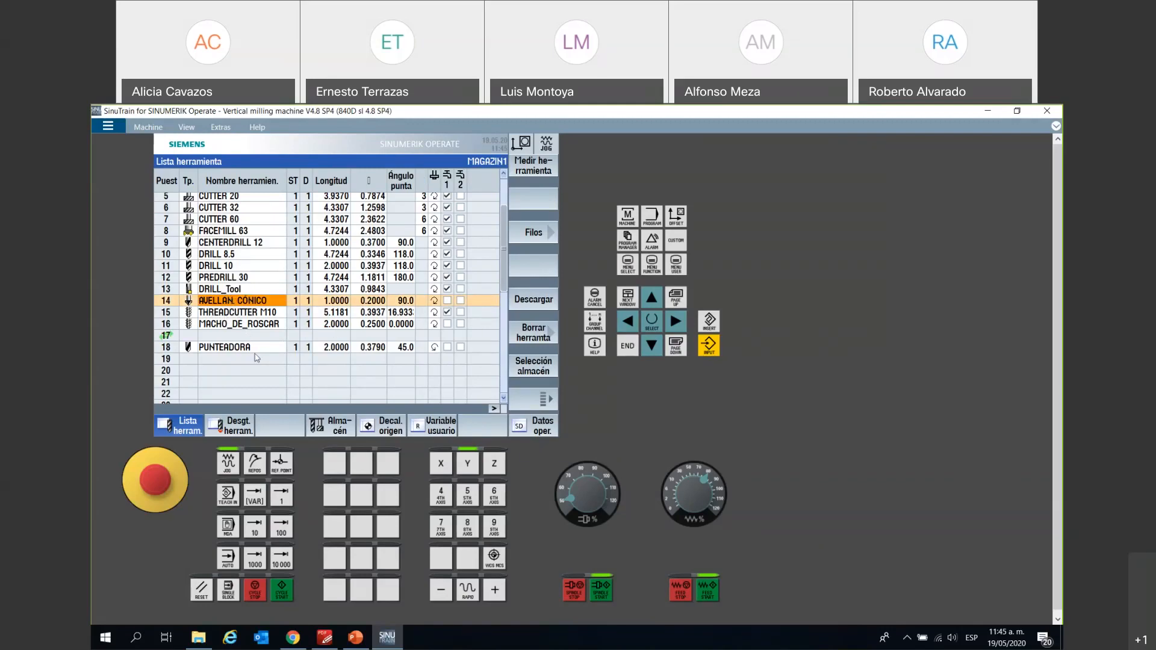
left_click(223, 371)
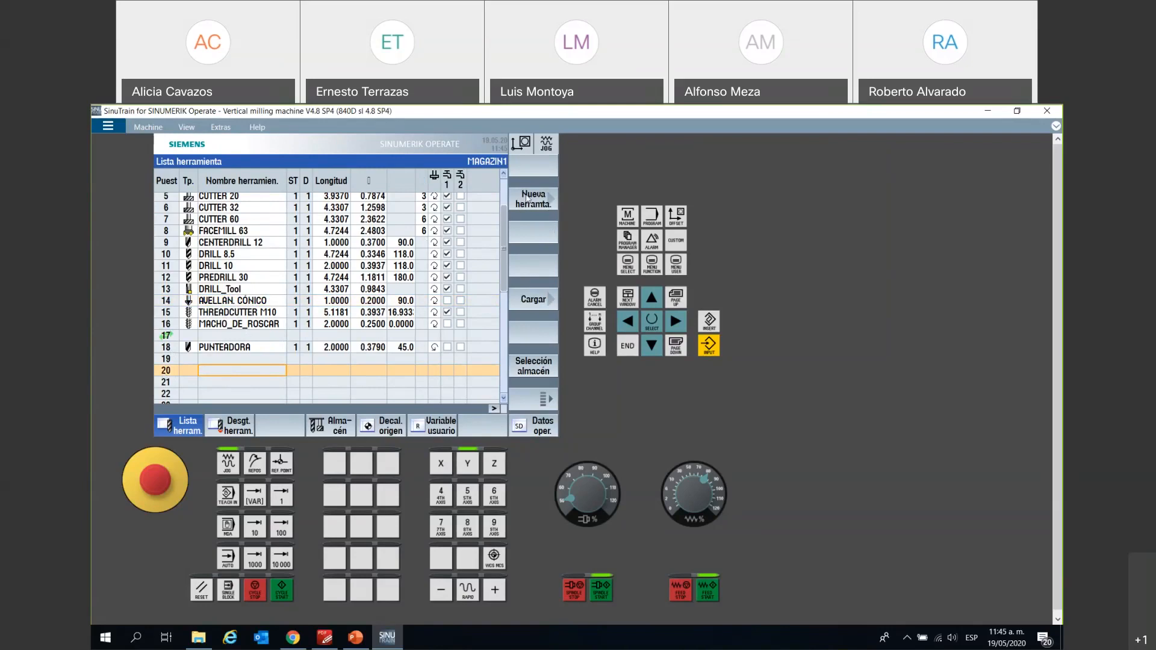
left_click(527, 199)
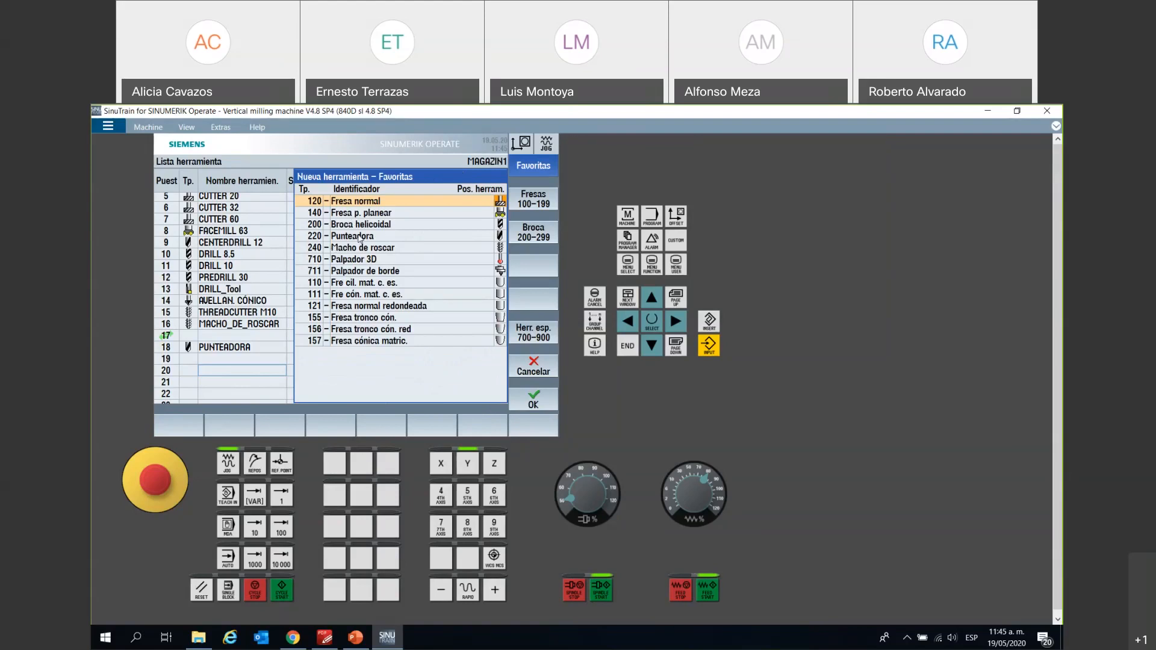
left_click(382, 256)
left_click(365, 213)
left_click(376, 272)
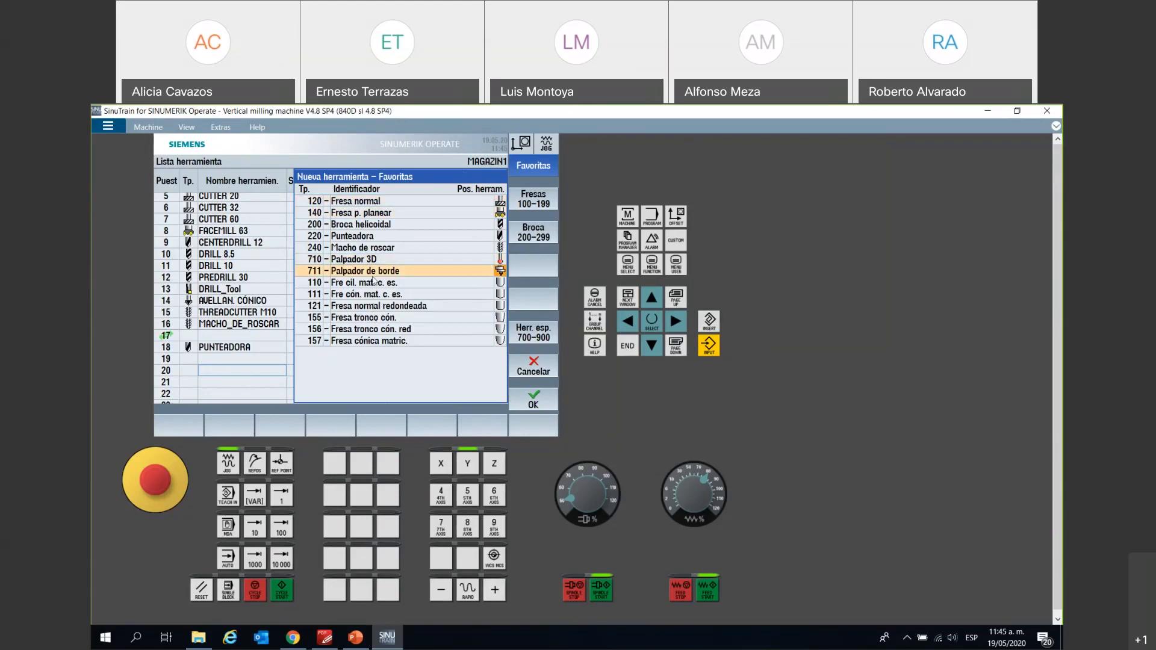
left_click(348, 226)
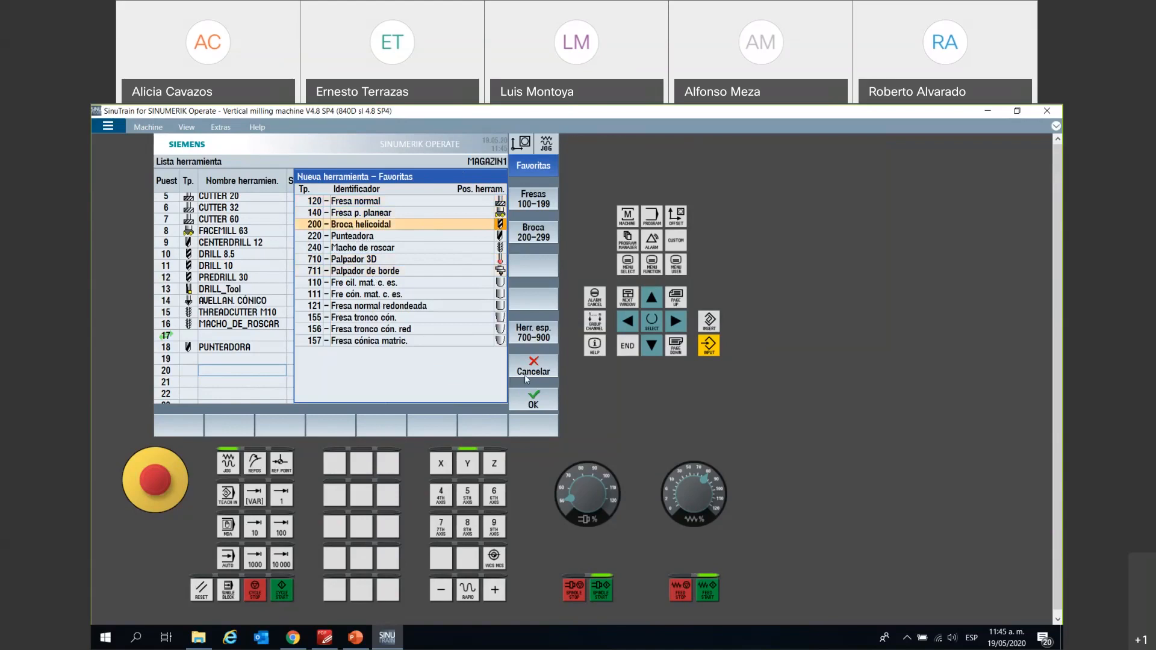
left_click(534, 401)
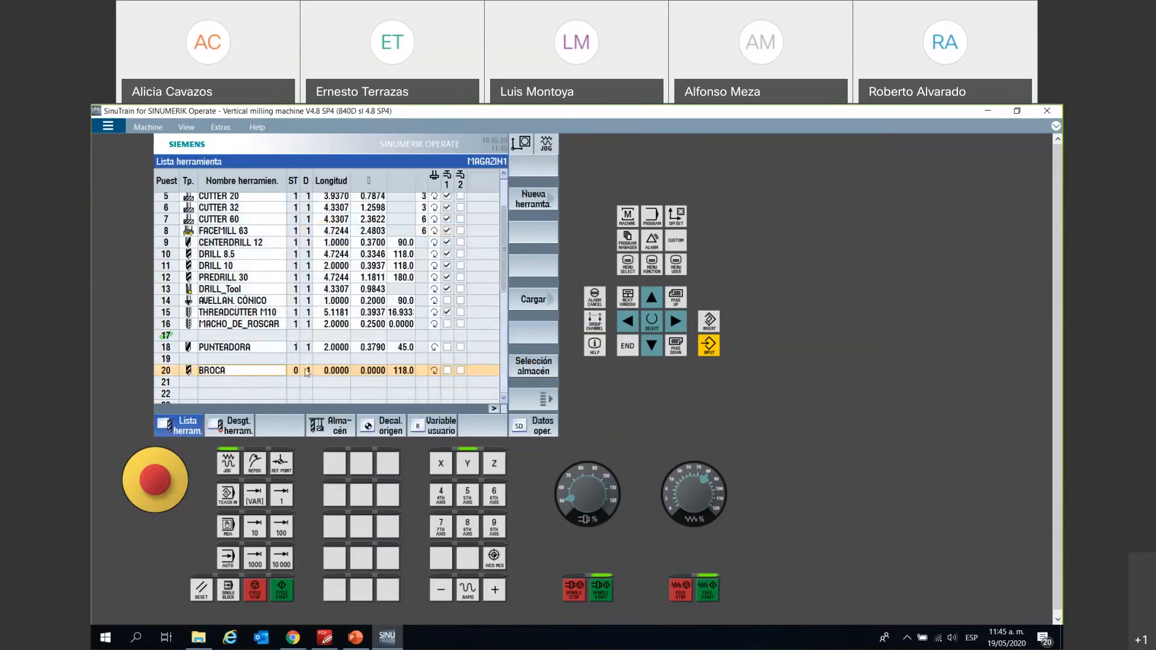
- Set the length of the BROCA tool in magazine location 20 to 5
left_click(330, 371)
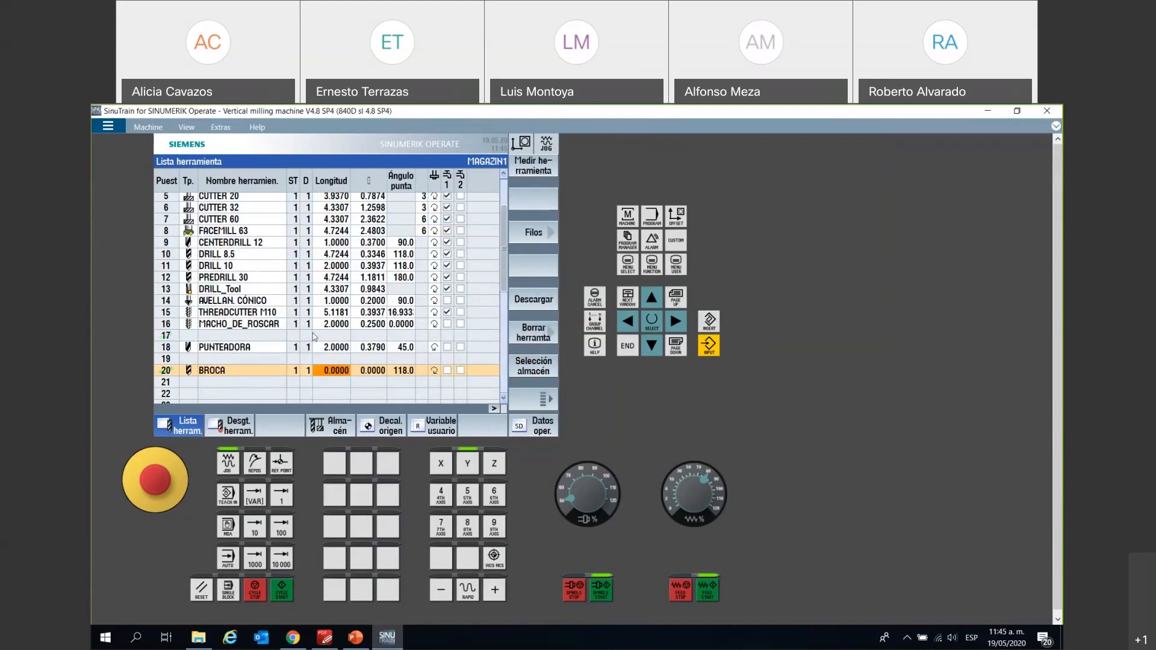
scroll(314, 337, "up", 2)
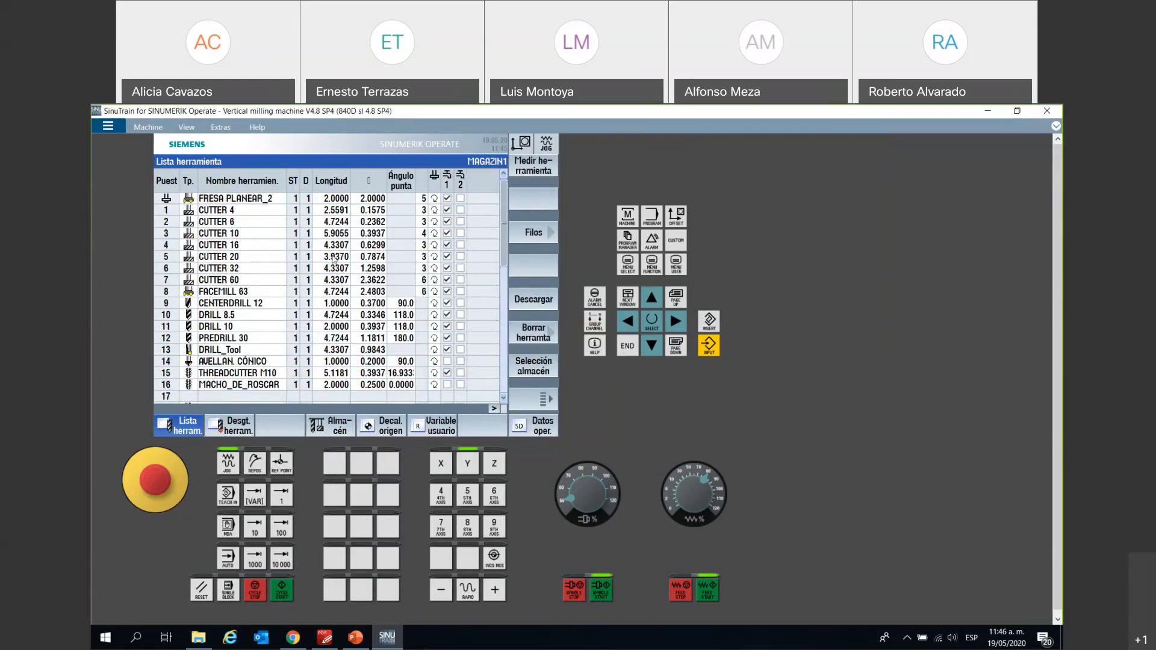
scroll(334, 259, "down", 3)
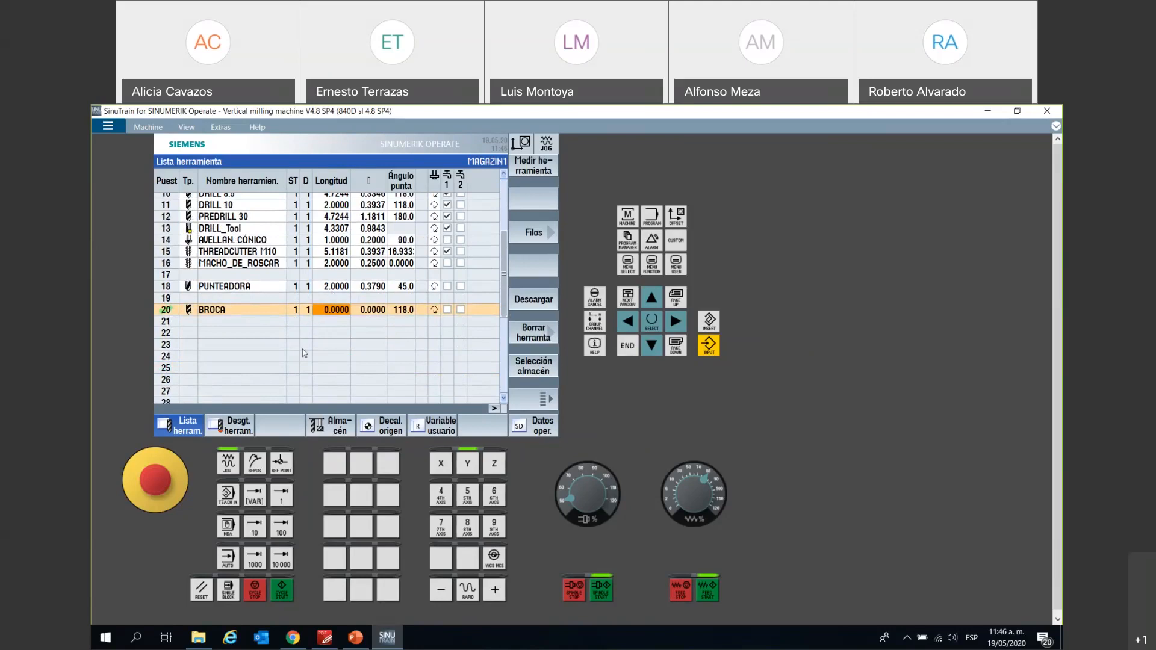
left_click(292, 313)
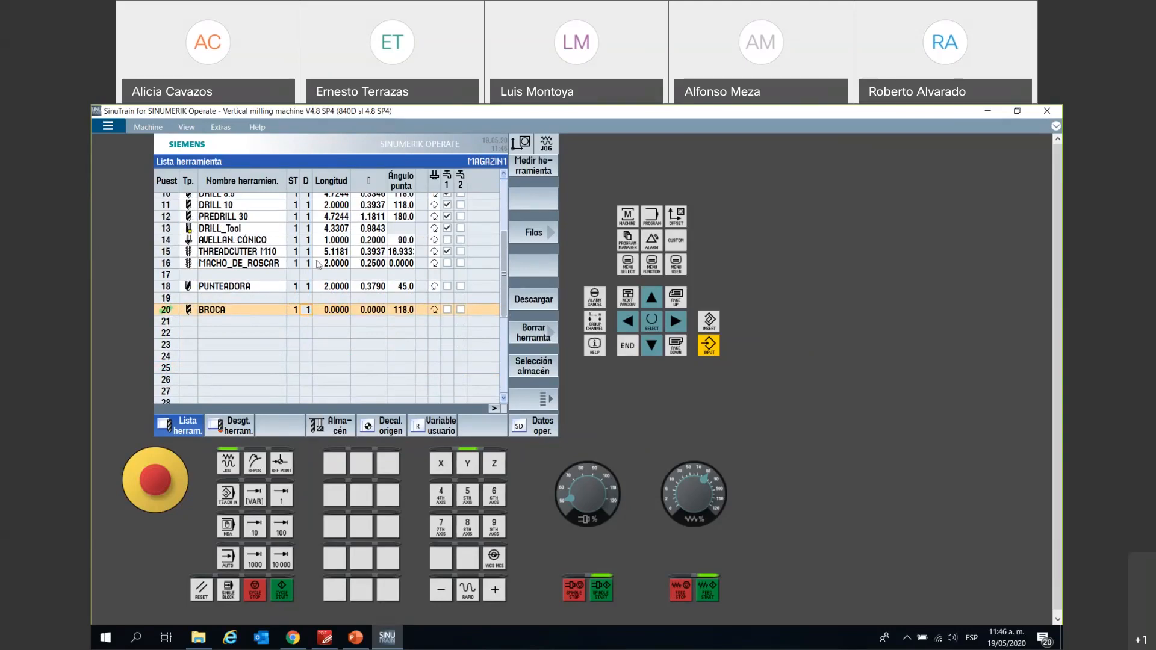
left_click(343, 312)
type("5")
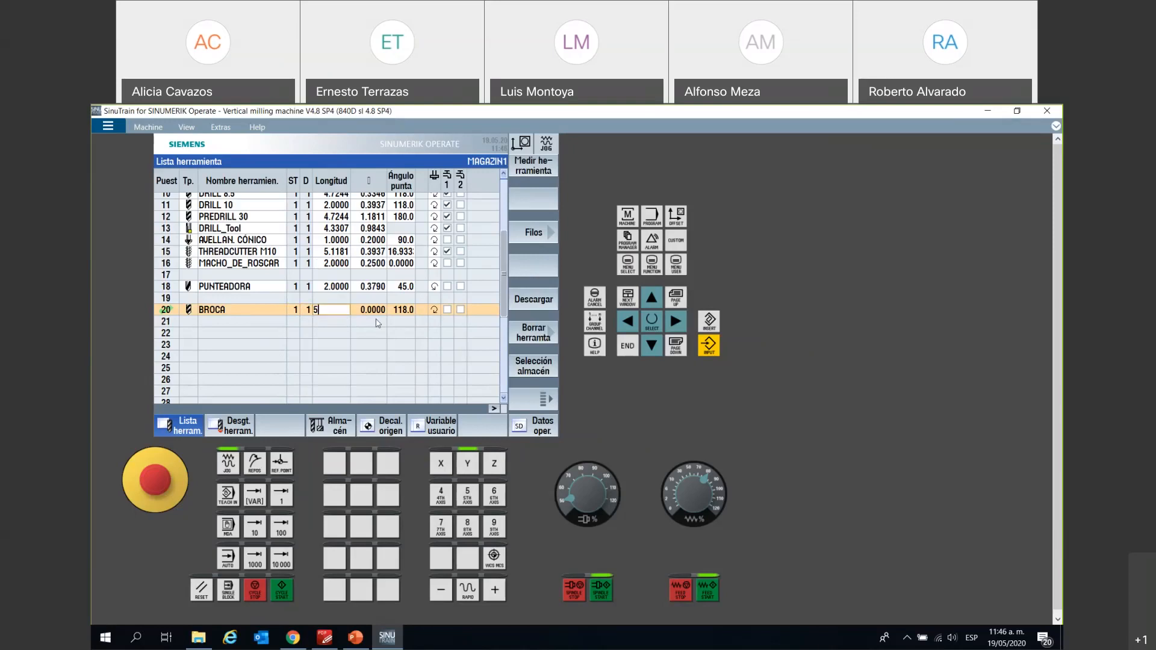
key("Return")
key("Left")
left_click(373, 312)
left_click(398, 311)
left_click(275, 345)
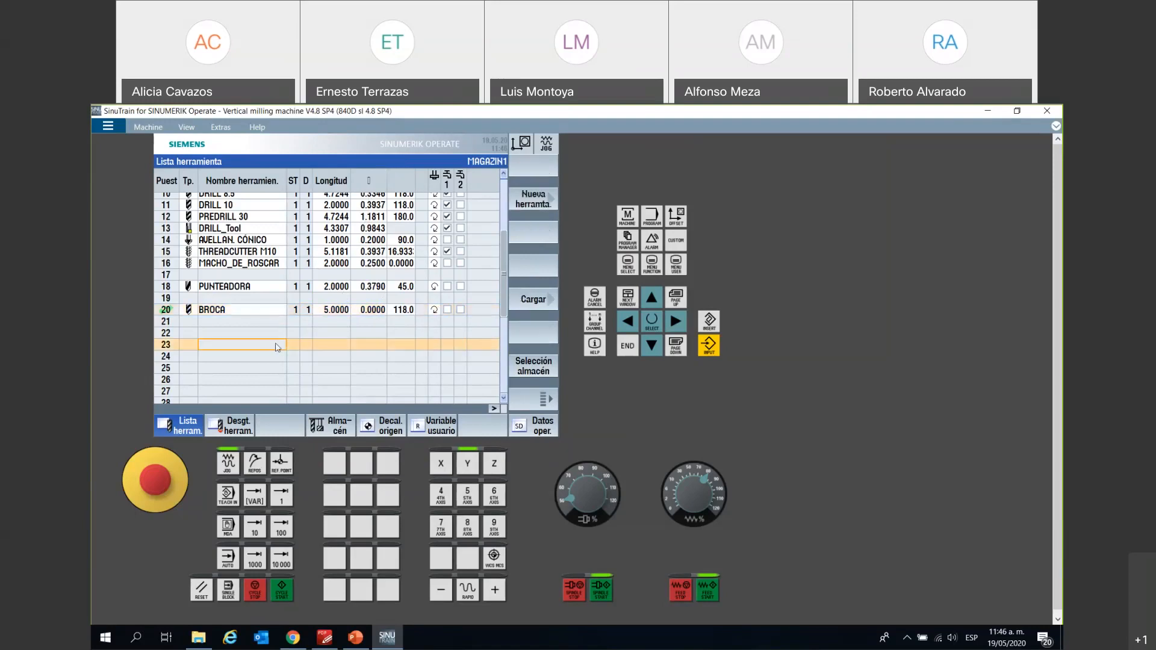
- Delete the BROCA tool from magazine location 20 and confirm the deletion
left_click(263, 313)
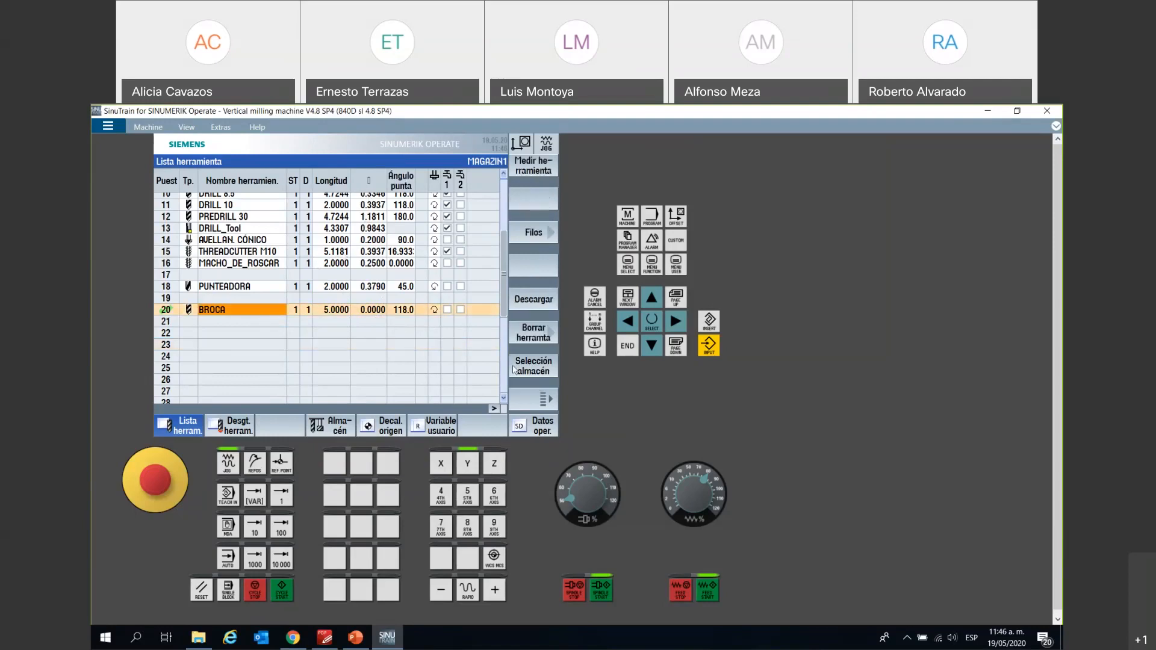
left_click(535, 338)
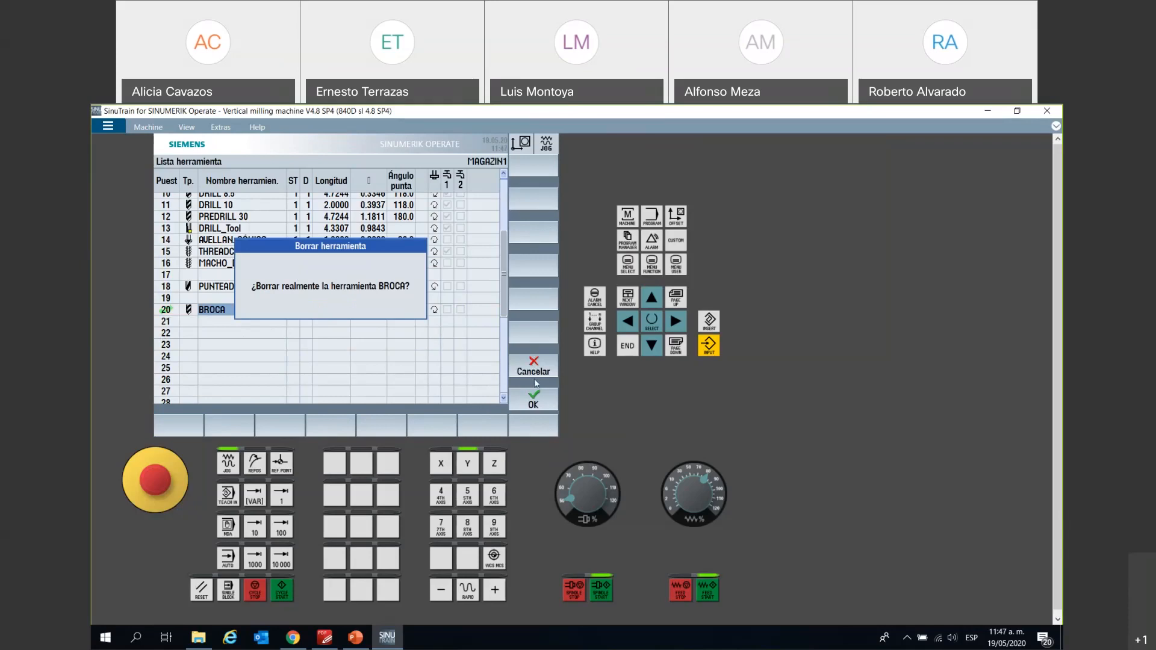
left_click(534, 400)
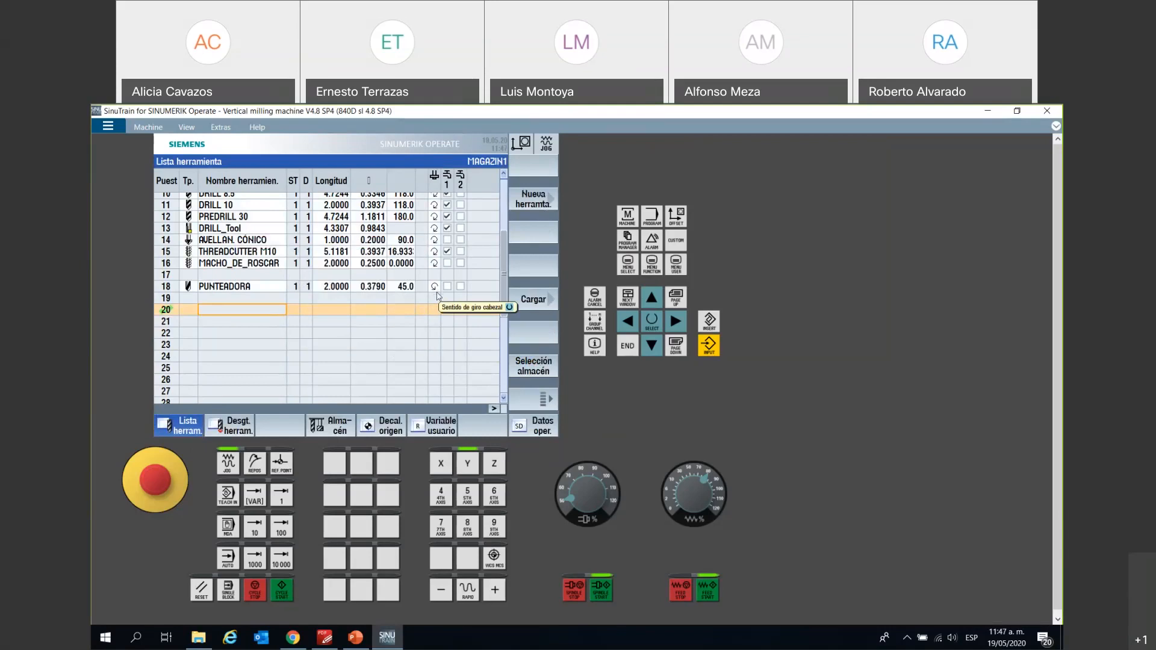
- Examine the tool wear list, active zero offsets and R parameters, and return to the machine view
left_click(249, 431)
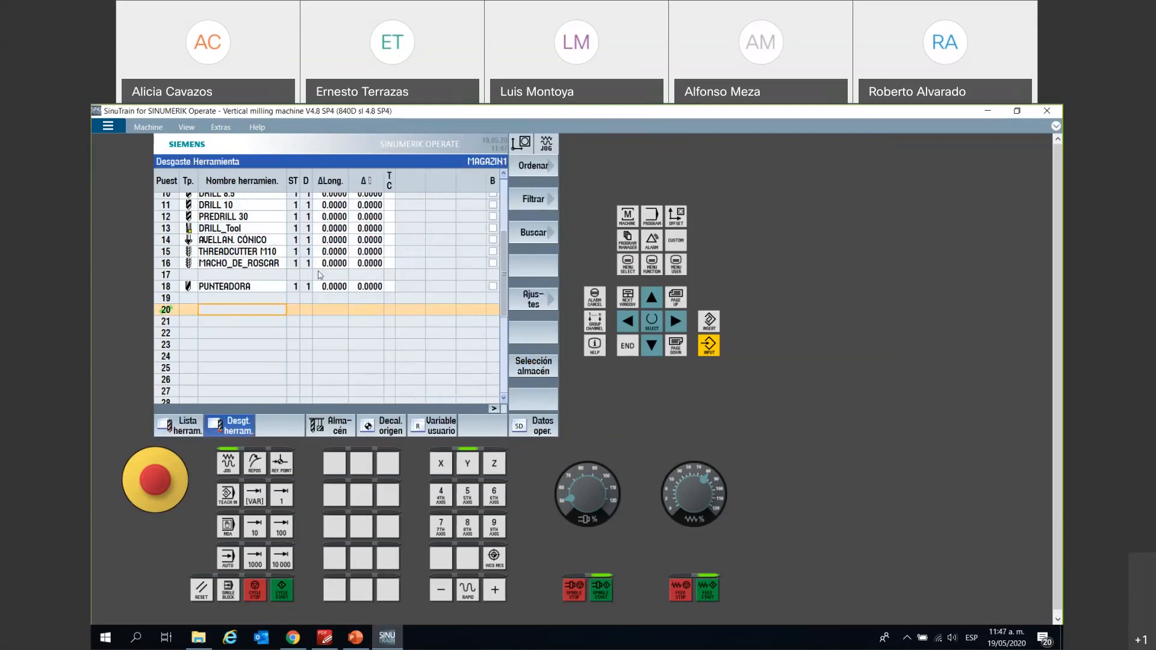
scroll(314, 296, "up", 4)
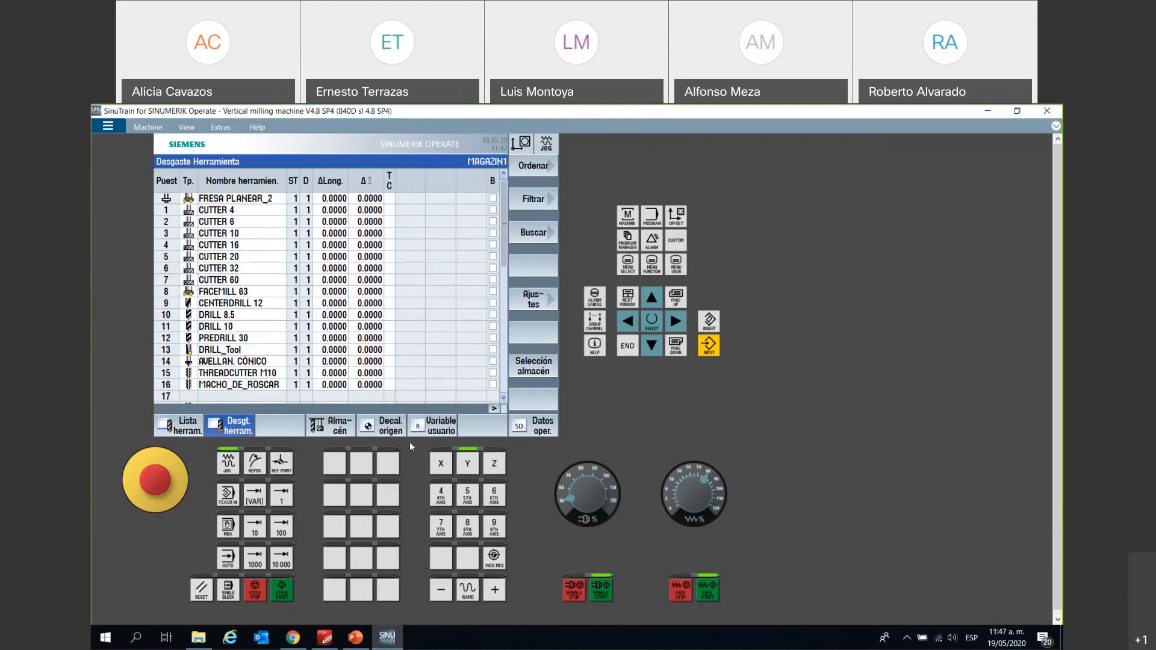
left_click(384, 427)
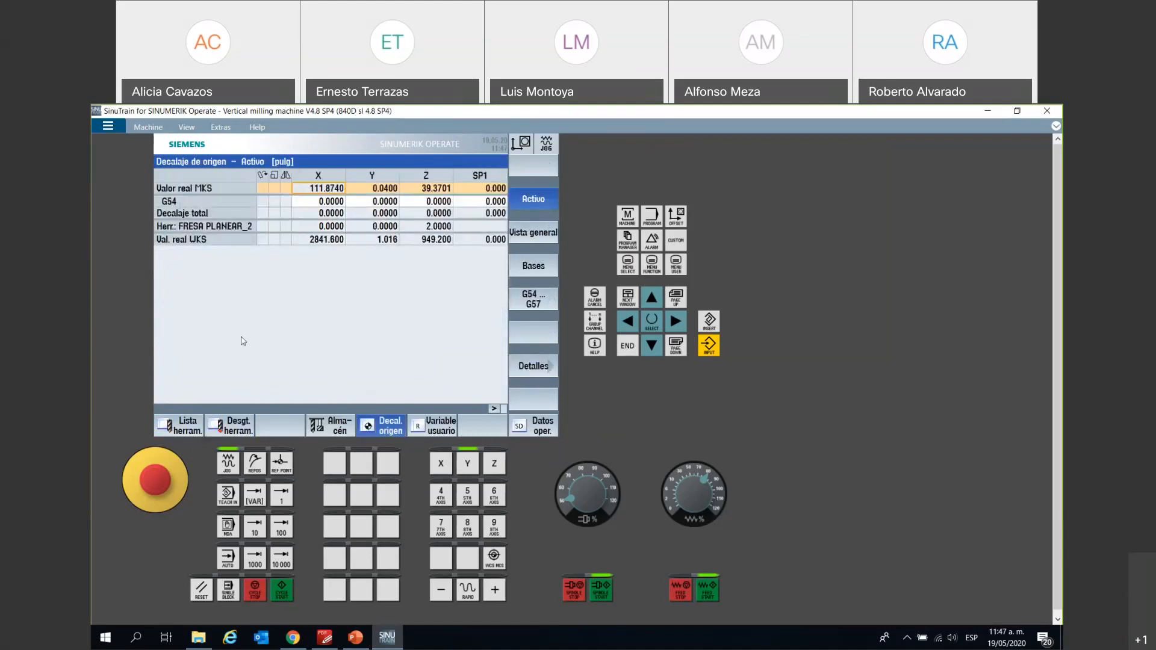
left_click(441, 430)
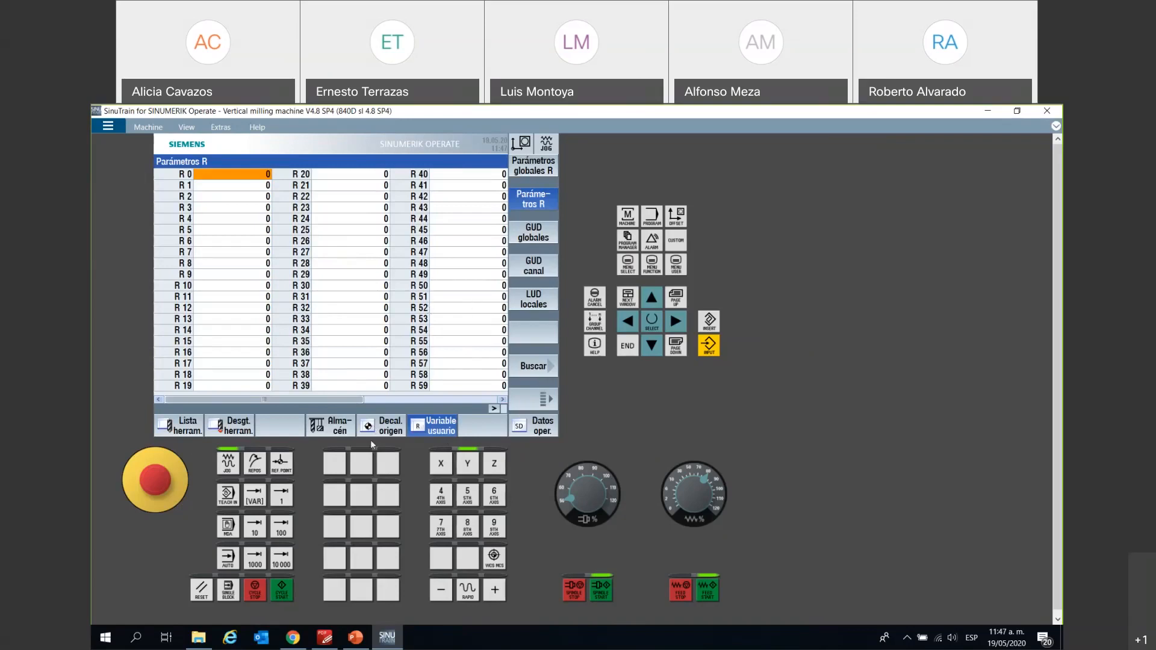
left_click(497, 409)
left_click(631, 223)
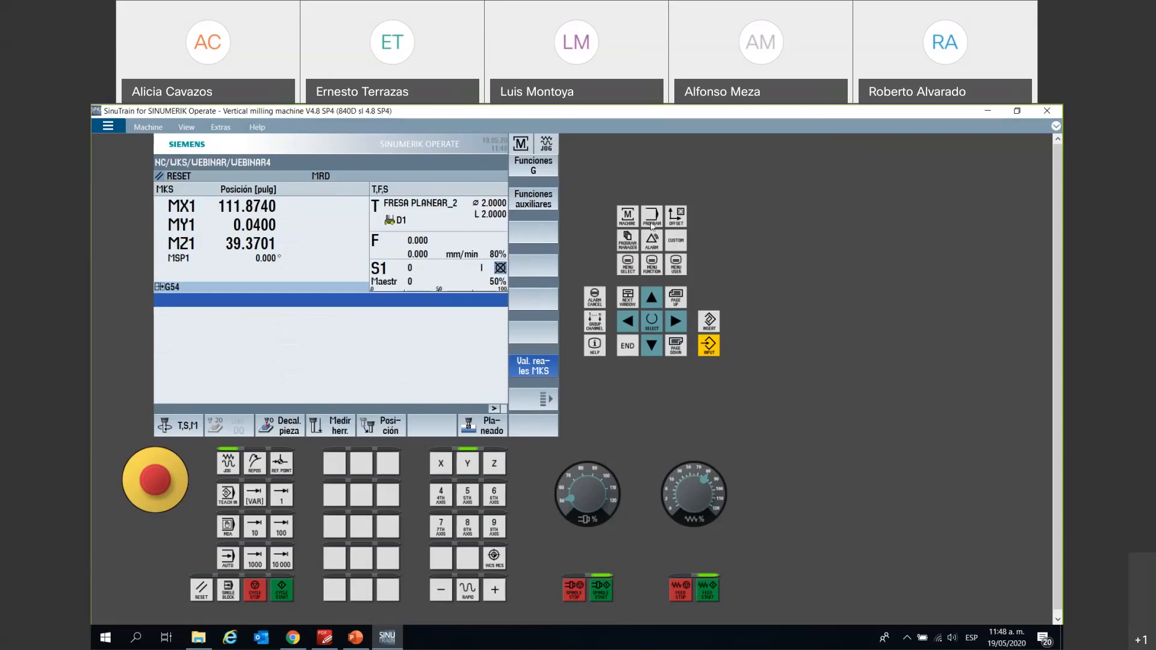
- View the program manager's NC and local drive storage, check the USB option and return to the NC directories
left_click(633, 244)
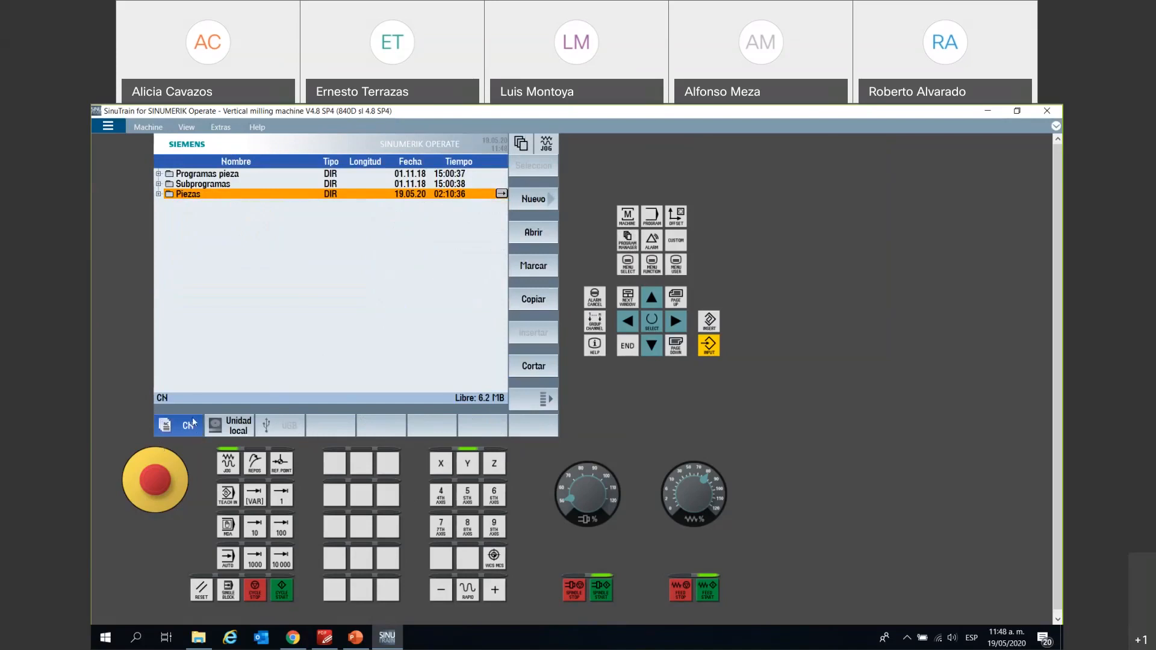
left_click(234, 432)
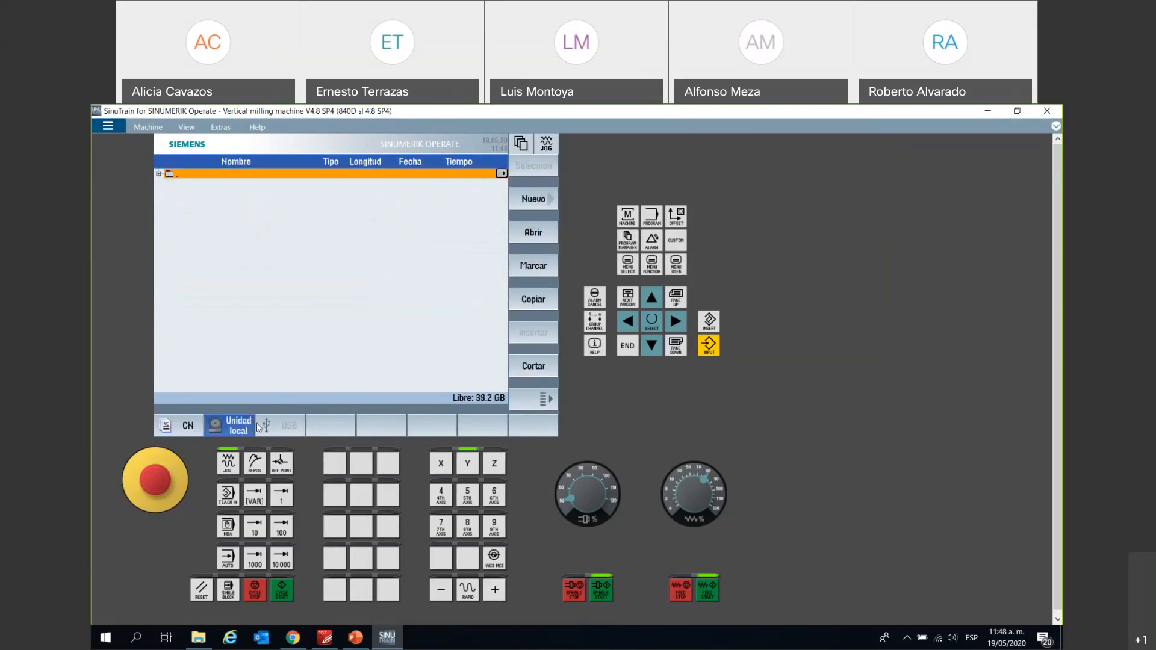
left_click(160, 422)
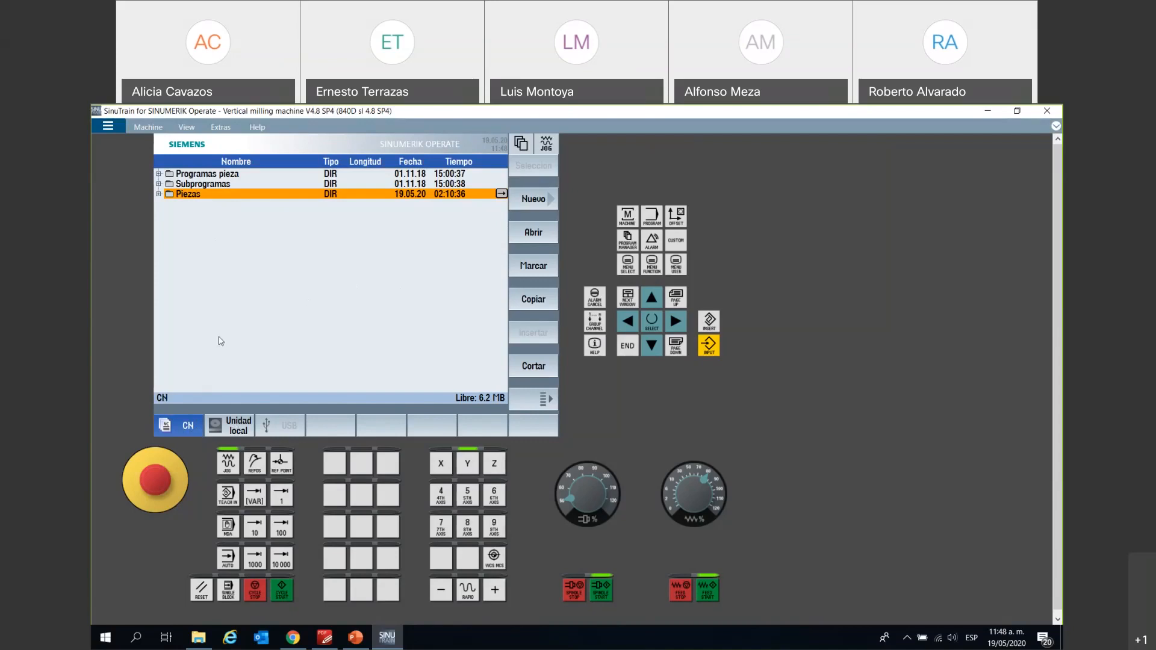
left_click(226, 418)
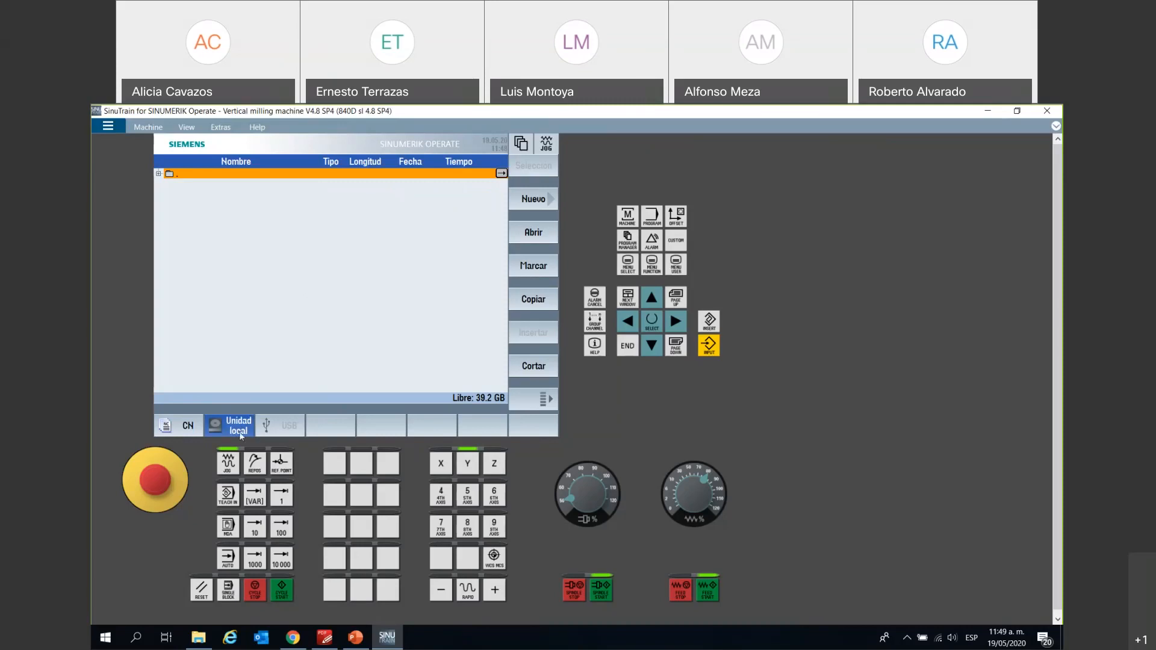
left_click(284, 430)
left_click(182, 431)
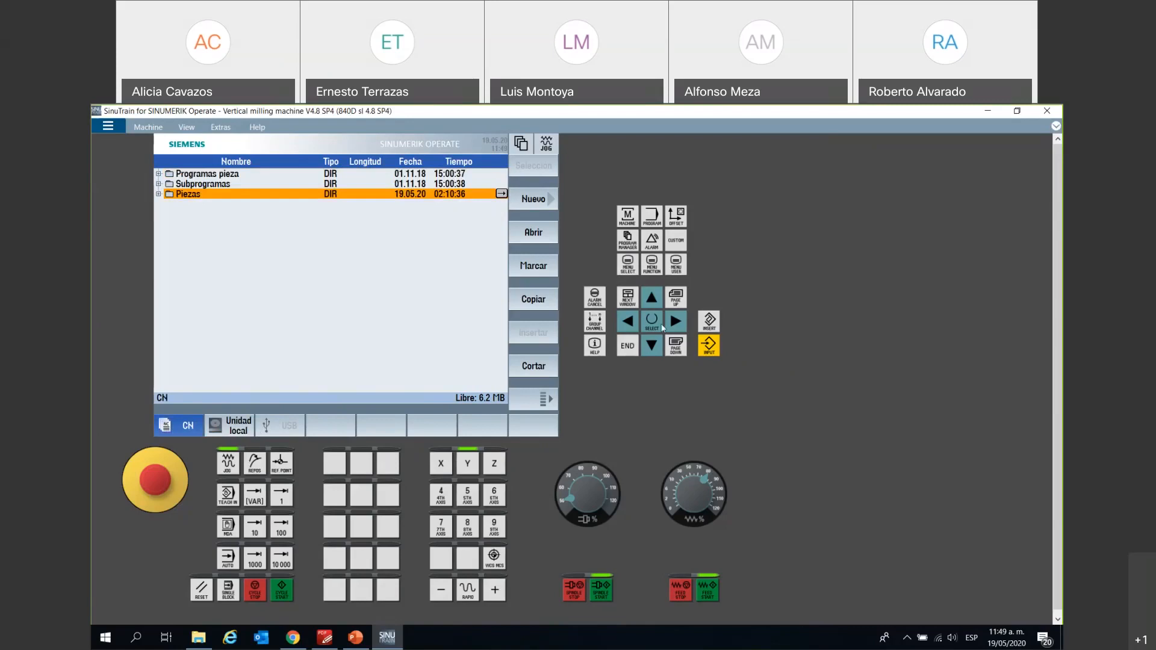
- View the alarm list and the SINUMERIK Operate version data in the diagnostics area
left_click(652, 240)
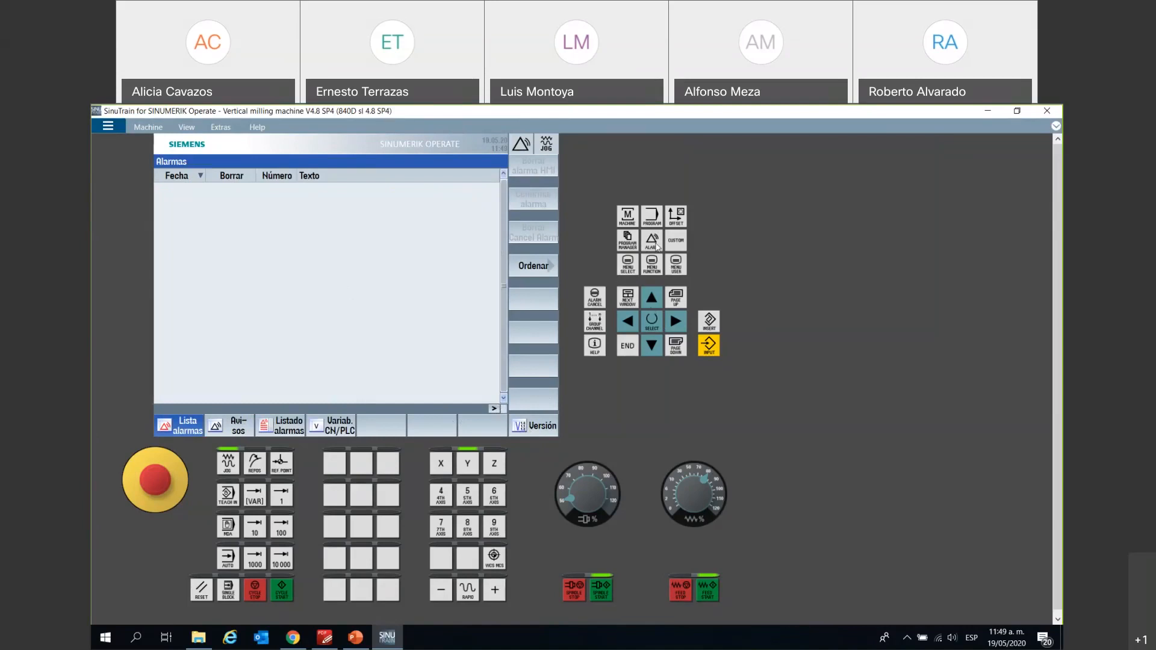
left_click(543, 428)
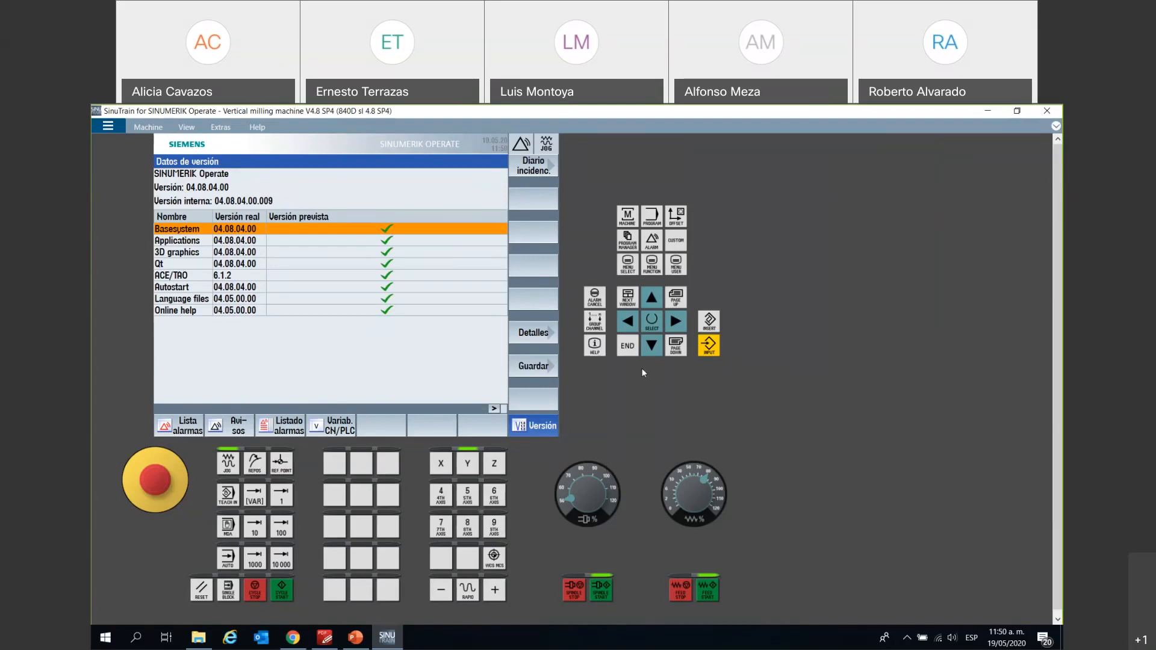
- Open the commissioning area (Puesta en marcha) and view the password management options
left_click(627, 266)
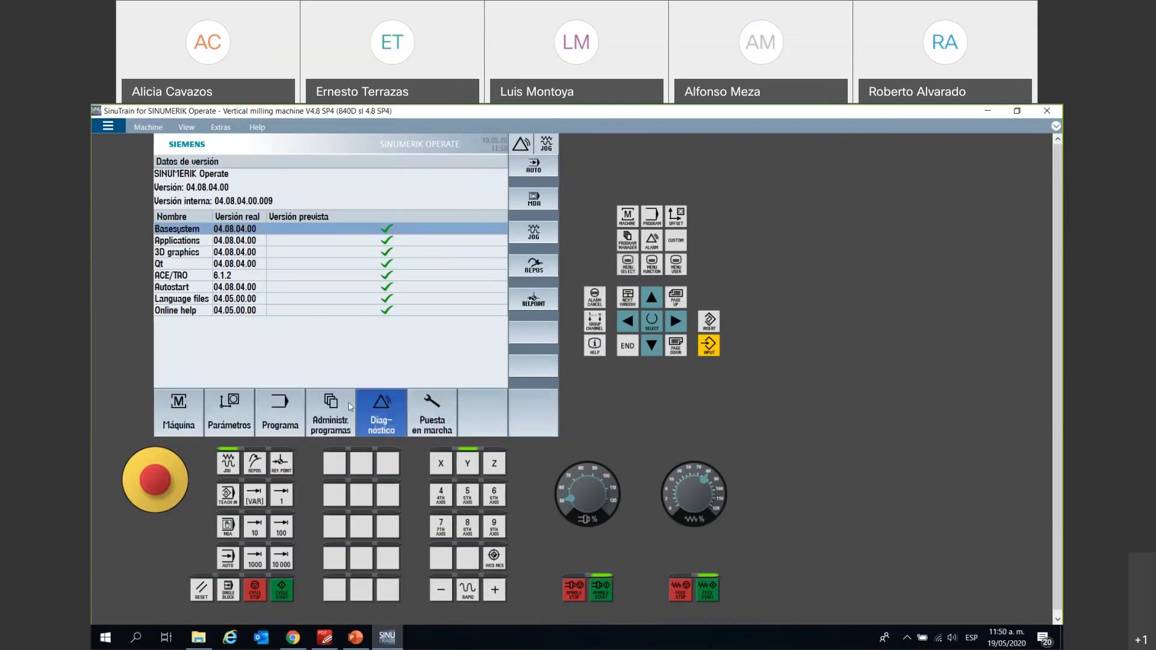
left_click(431, 419)
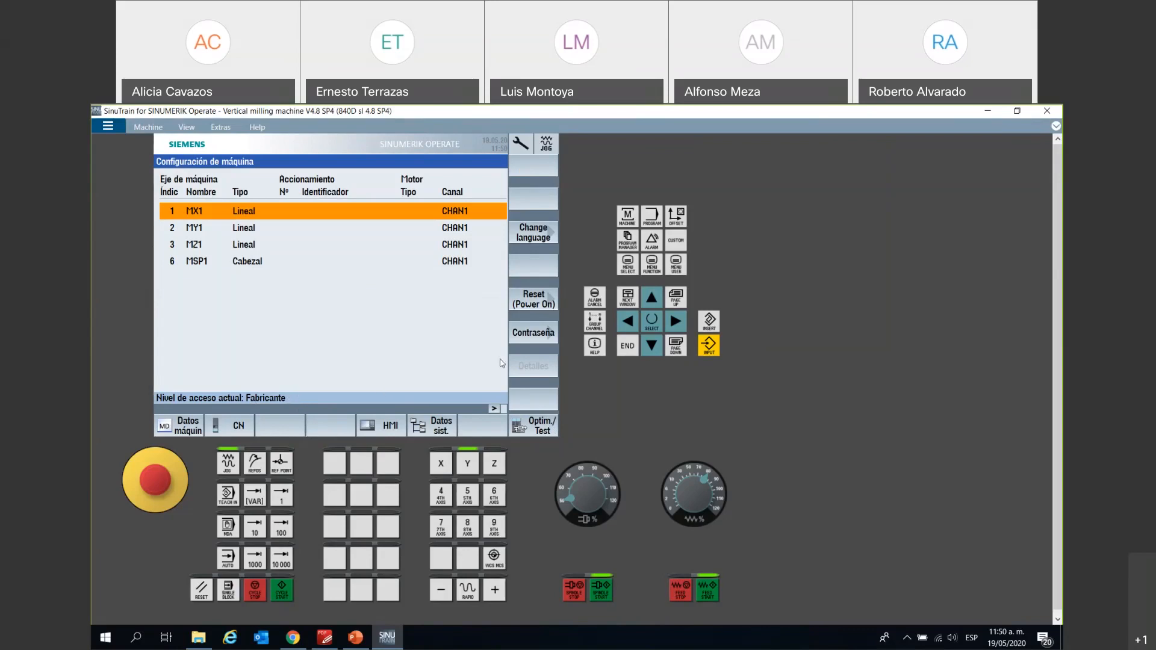
left_click(516, 329)
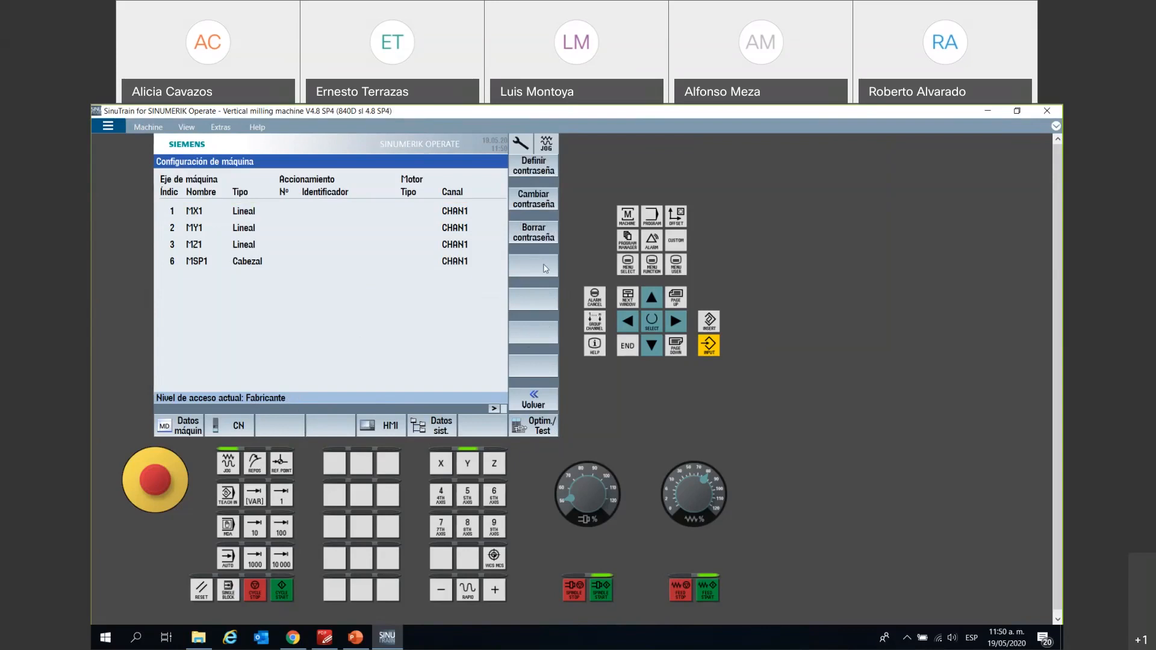
left_click(533, 399)
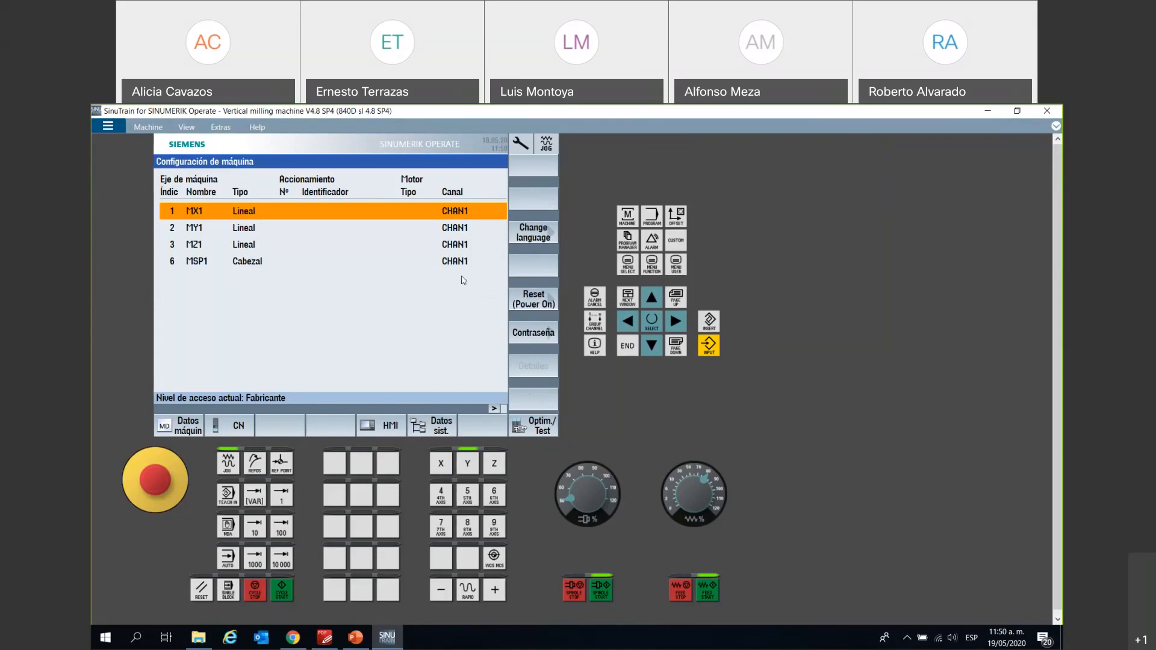
- Check the available interface languages without changing the selection, and view the general machine data
left_click(525, 237)
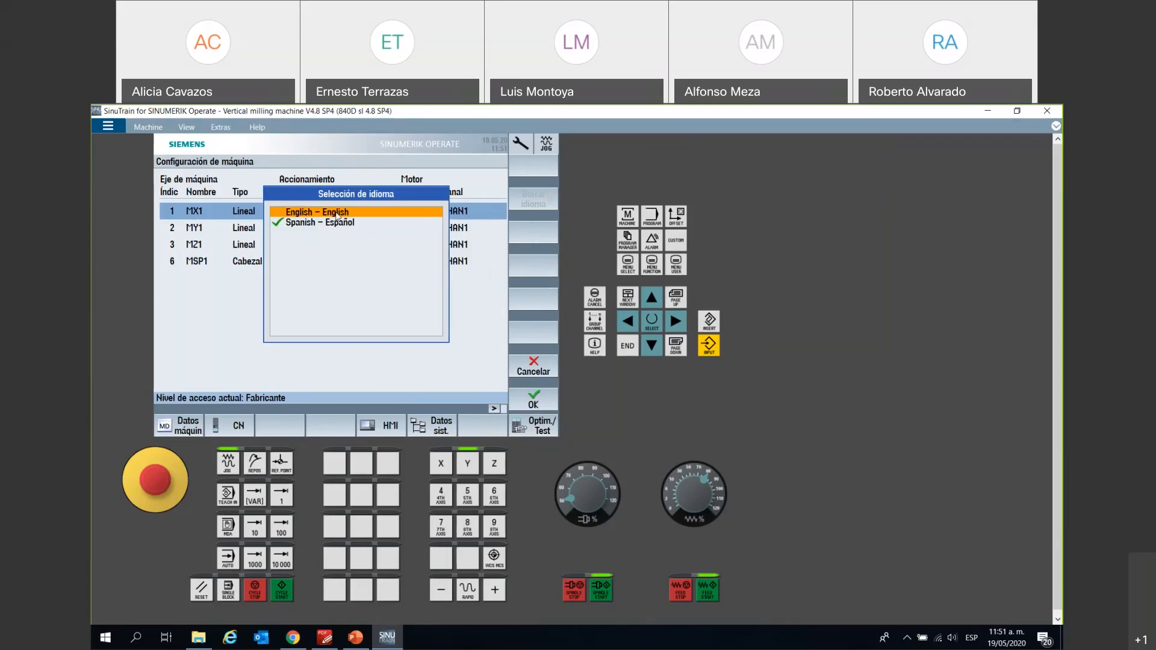
left_click(533, 367)
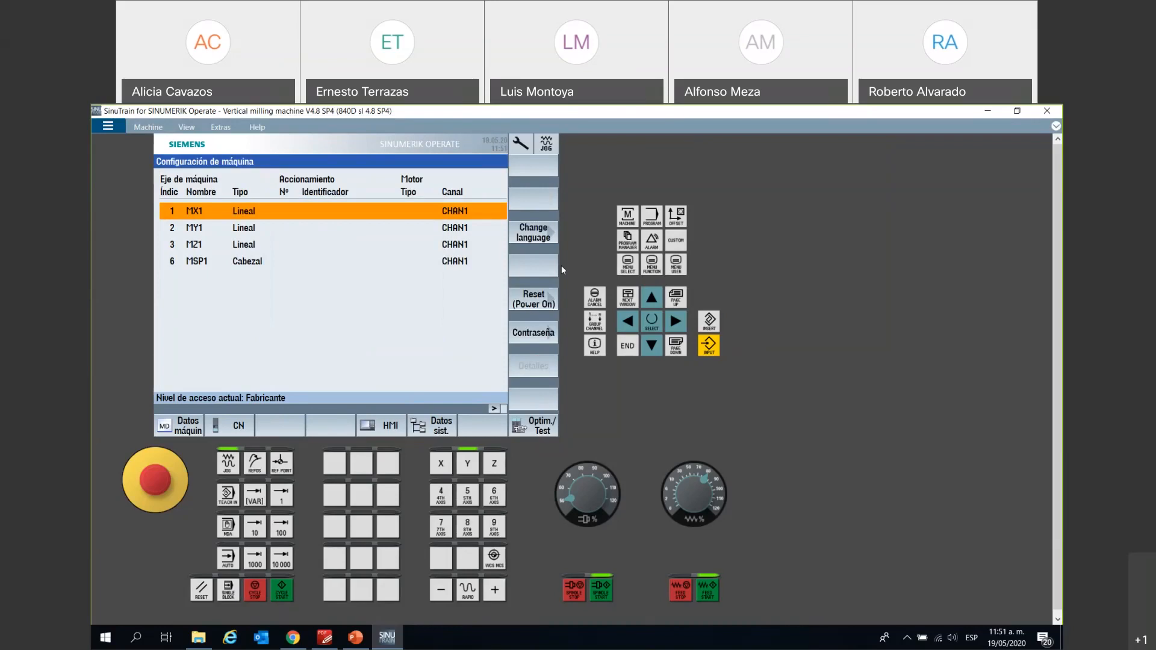
left_click(185, 426)
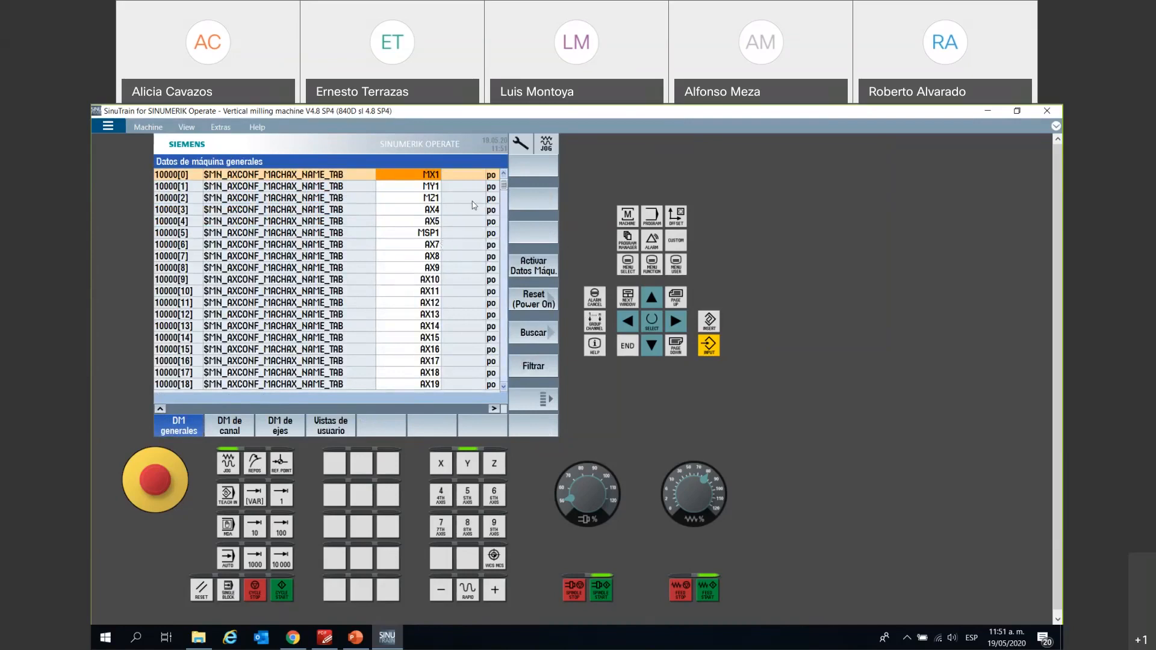
- Leave the machine data, open the program manager and expand the WEBINAR workpiece folder under Piezas
left_click(162, 408)
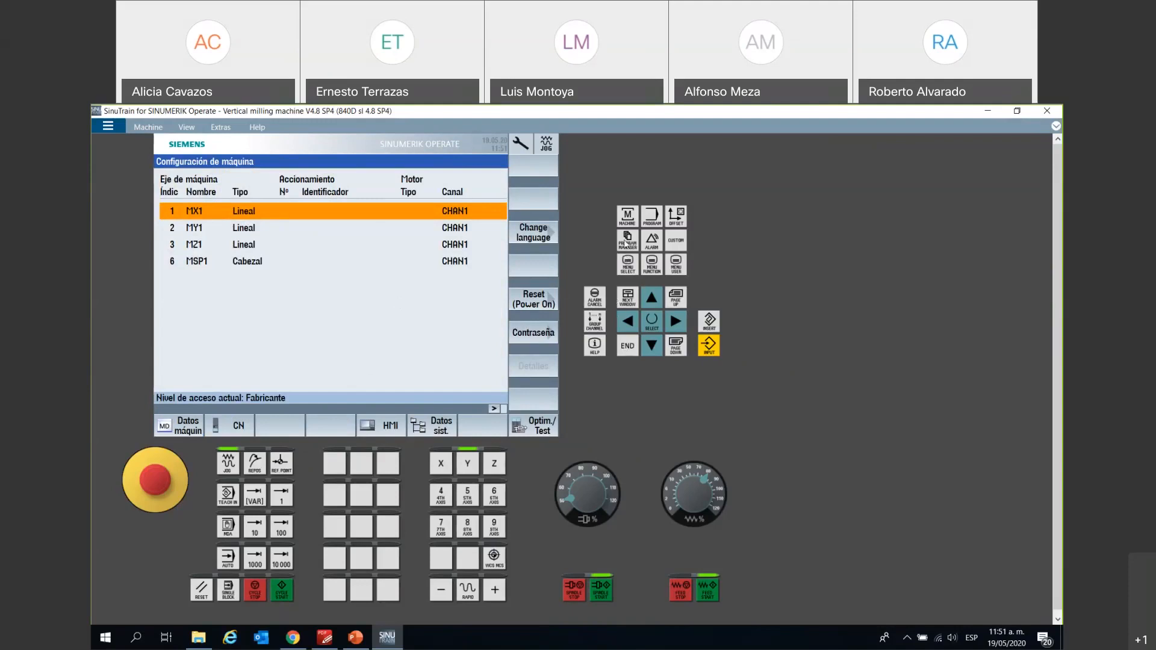
left_click(625, 247)
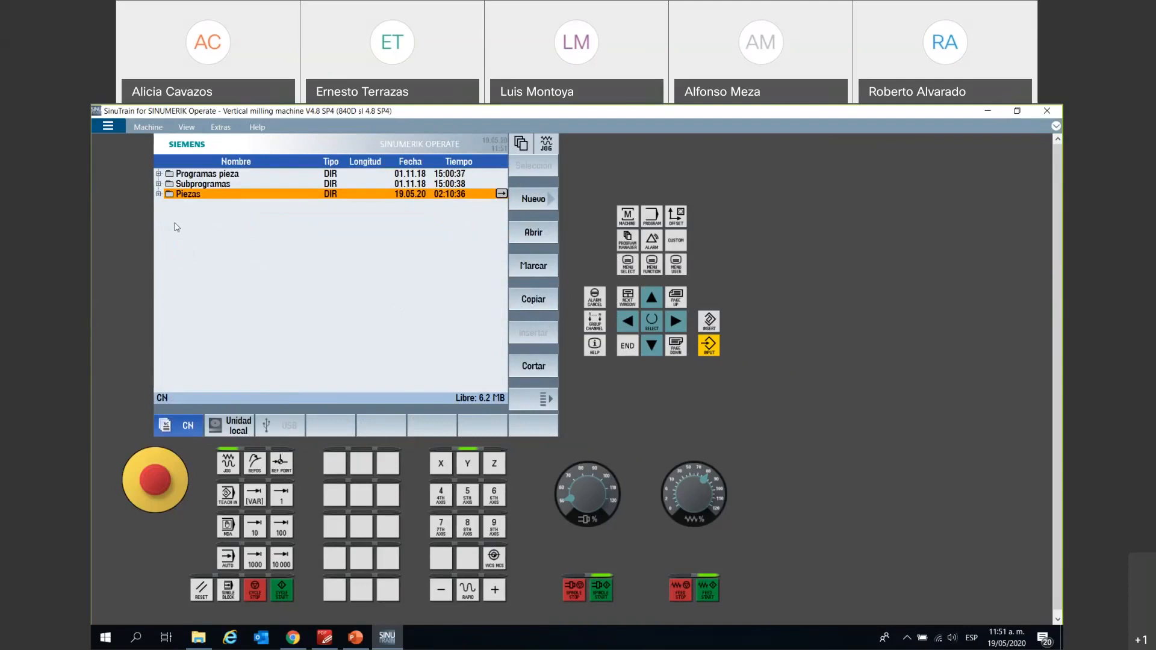
left_click(159, 195)
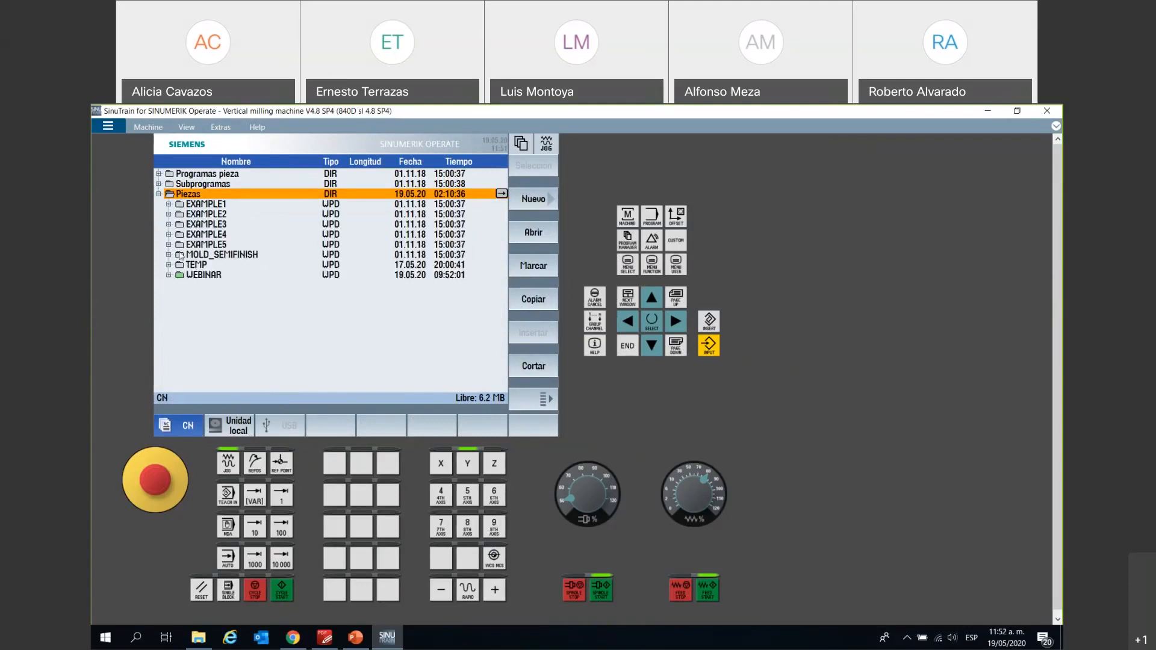
double_click(200, 278)
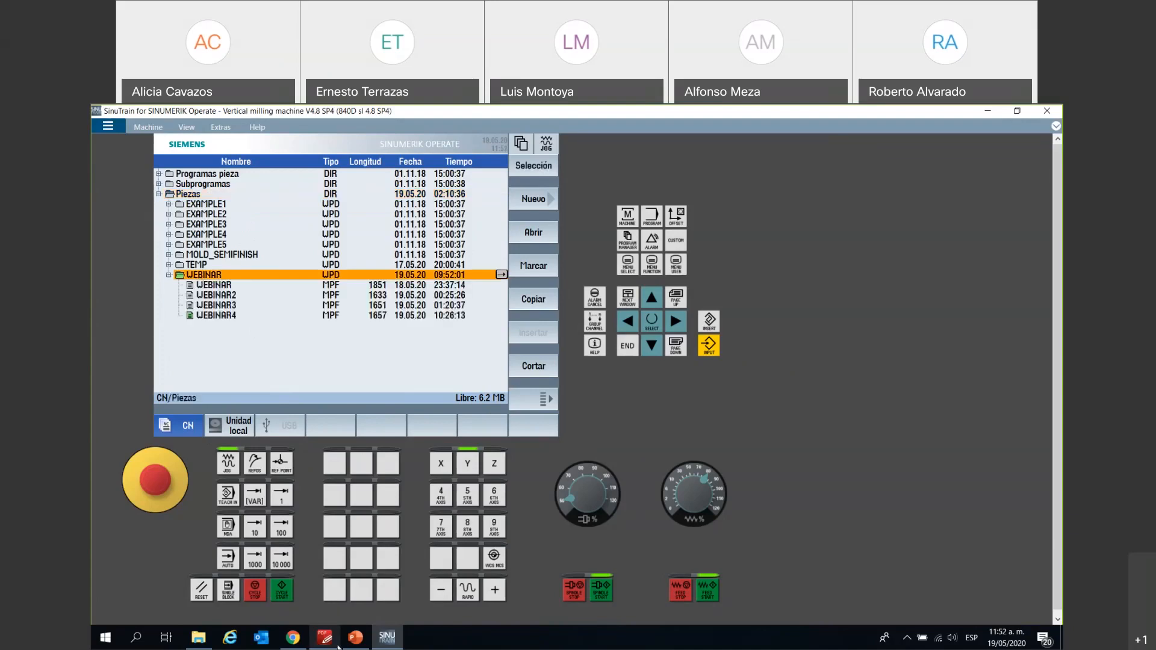
- Switch to PDF-XChange Editor, fit the SM_StandardCycles_Ex1 drawing to the page width and look over its views and title block
left_click(334, 642)
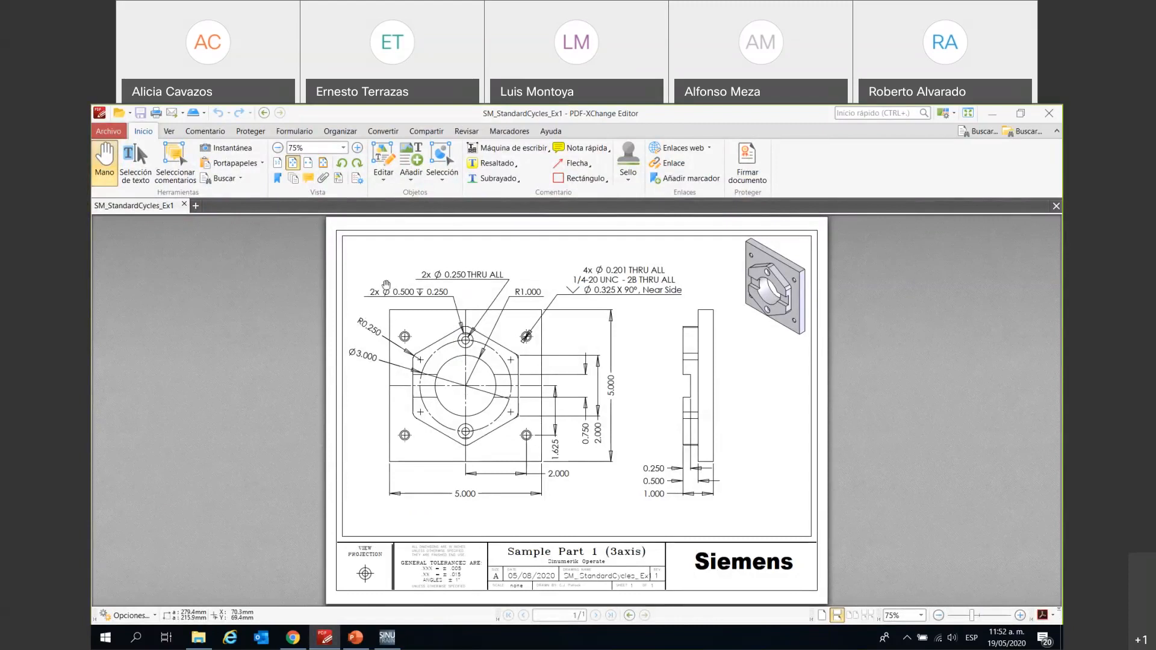
left_click(308, 162)
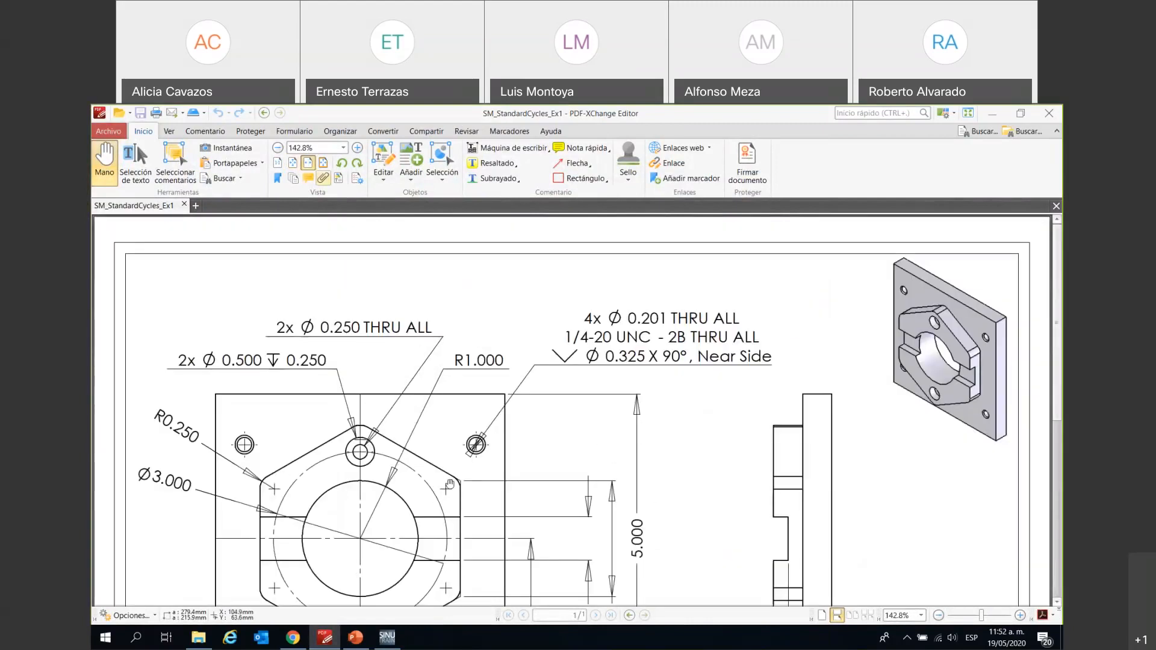
scroll(426, 518, "down", 4)
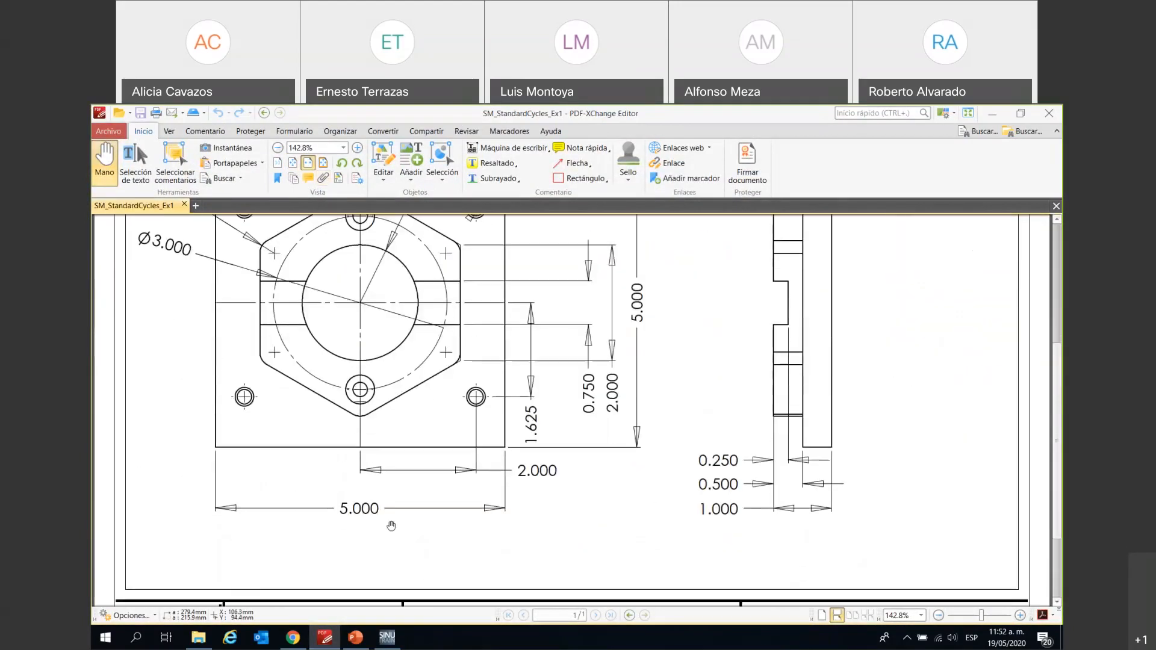
scroll(392, 526, "down", 1)
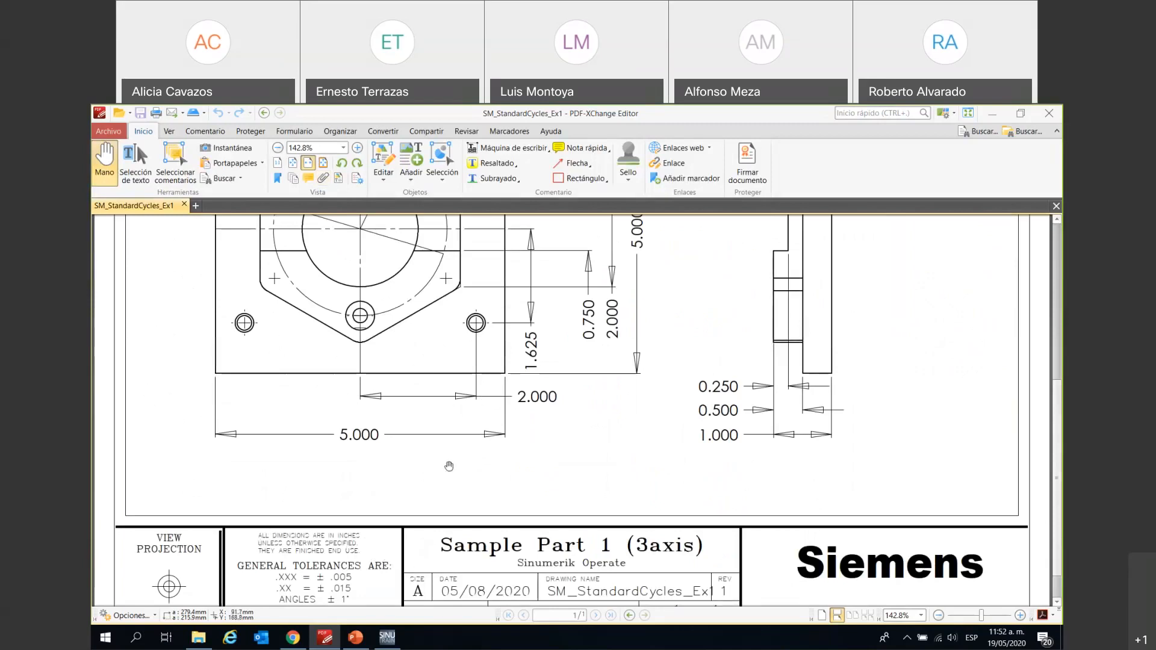
scroll(406, 490, "up", 1)
scroll(406, 490, "up", 2)
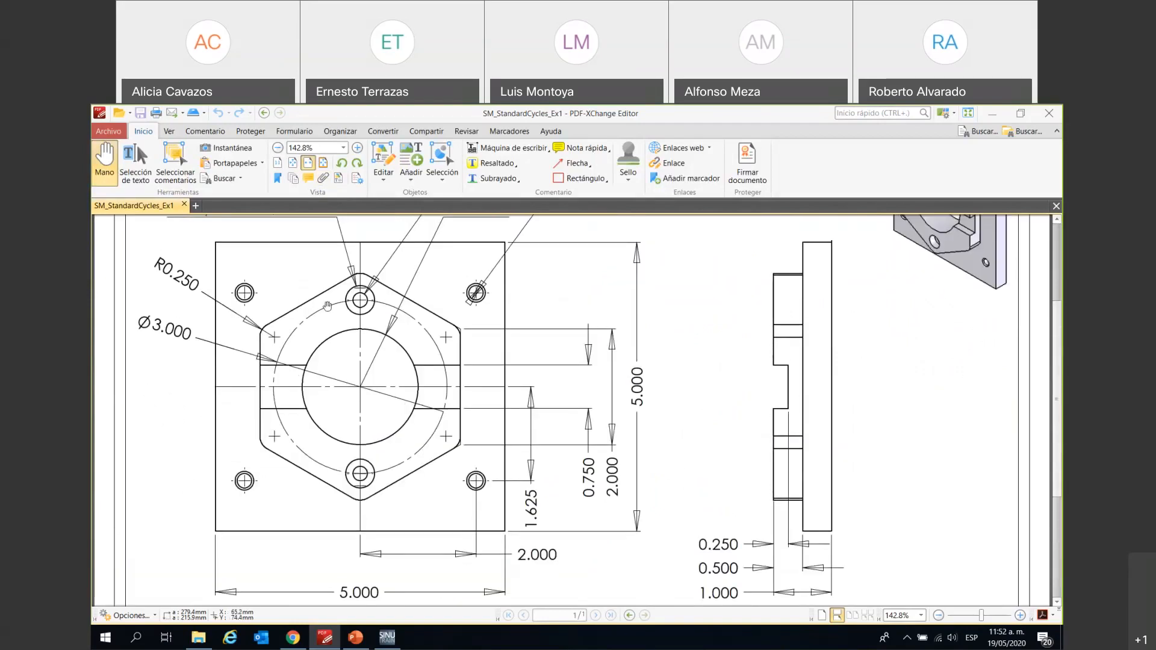
- Examine the drawing's plate dimensions, hexagonal boss, central bore, slot, depths and hole callouts
left_click_drag(327, 306, 327, 389)
left_click_drag(406, 487, 407, 442)
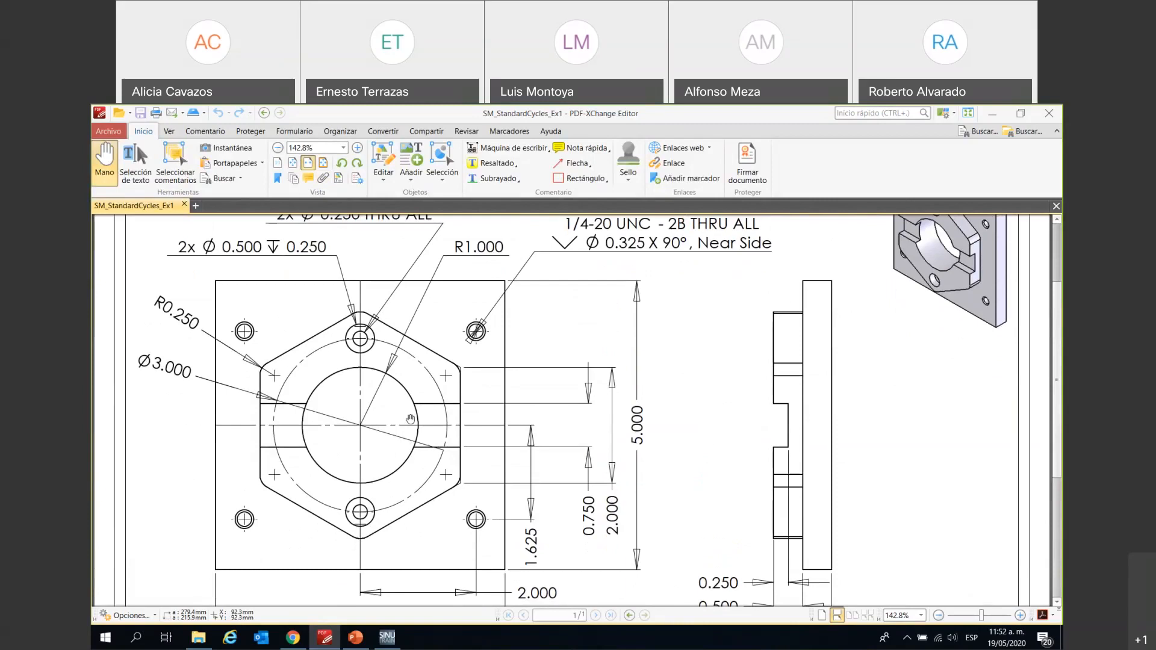
left_click_drag(532, 515, 533, 505)
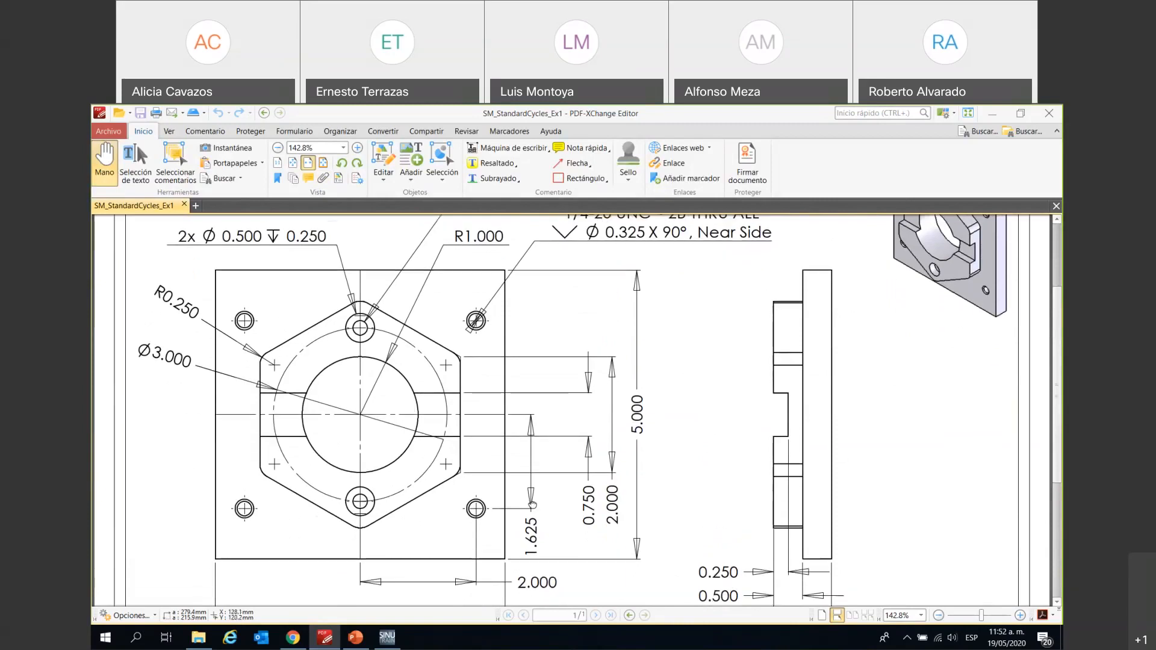
scroll(533, 504, "down", 1)
scroll(531, 512, "down", 1)
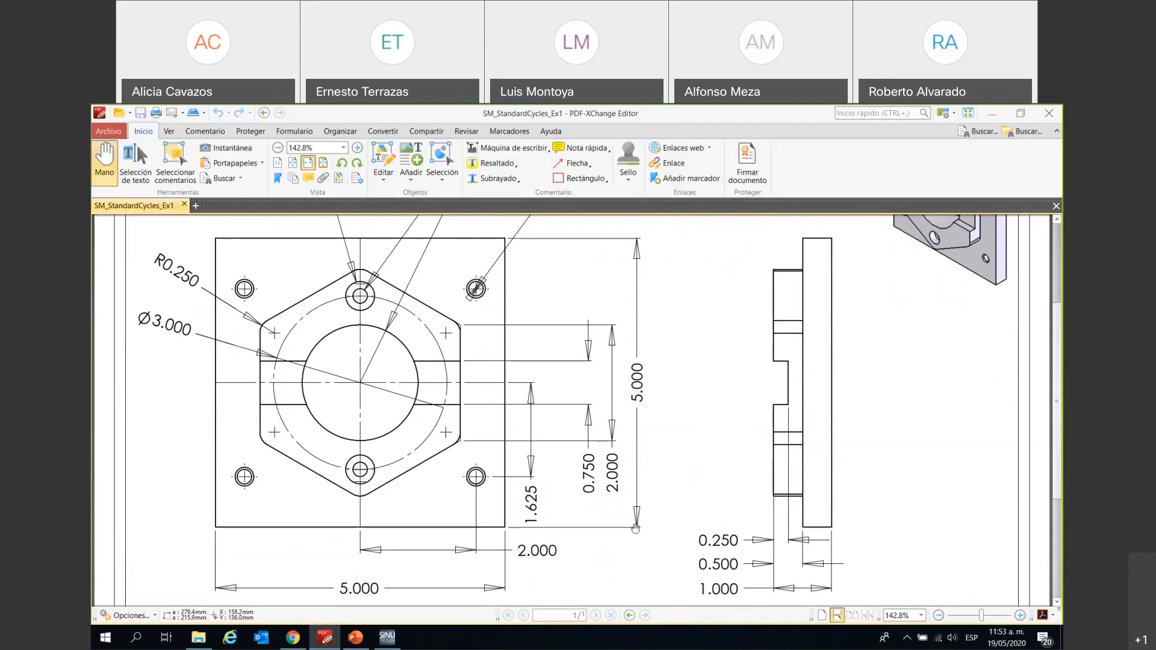
scroll(466, 457, "up", 2)
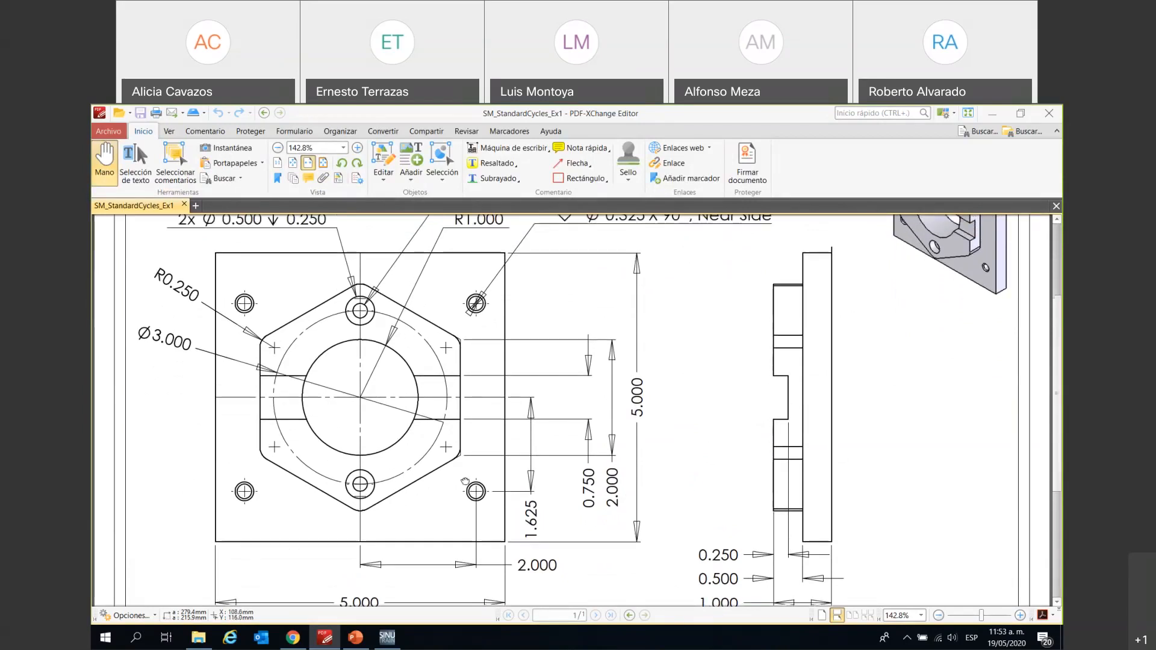
scroll(765, 461, "down", 3)
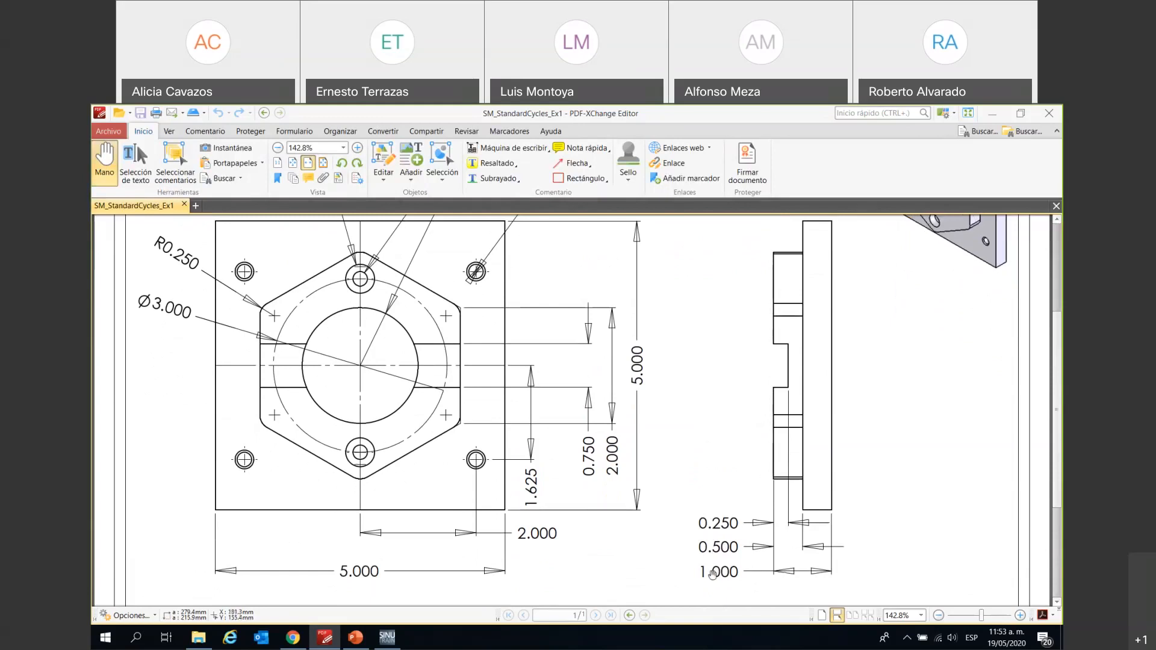
scroll(644, 474, "up", 3)
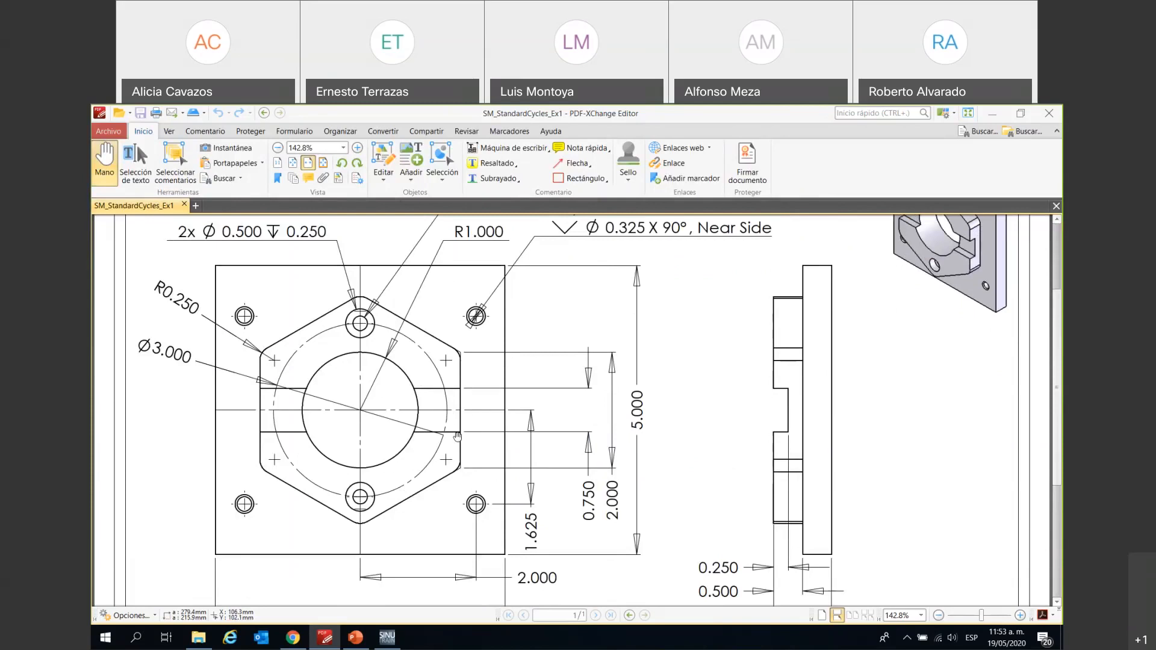
left_click_drag(475, 410, 467, 536)
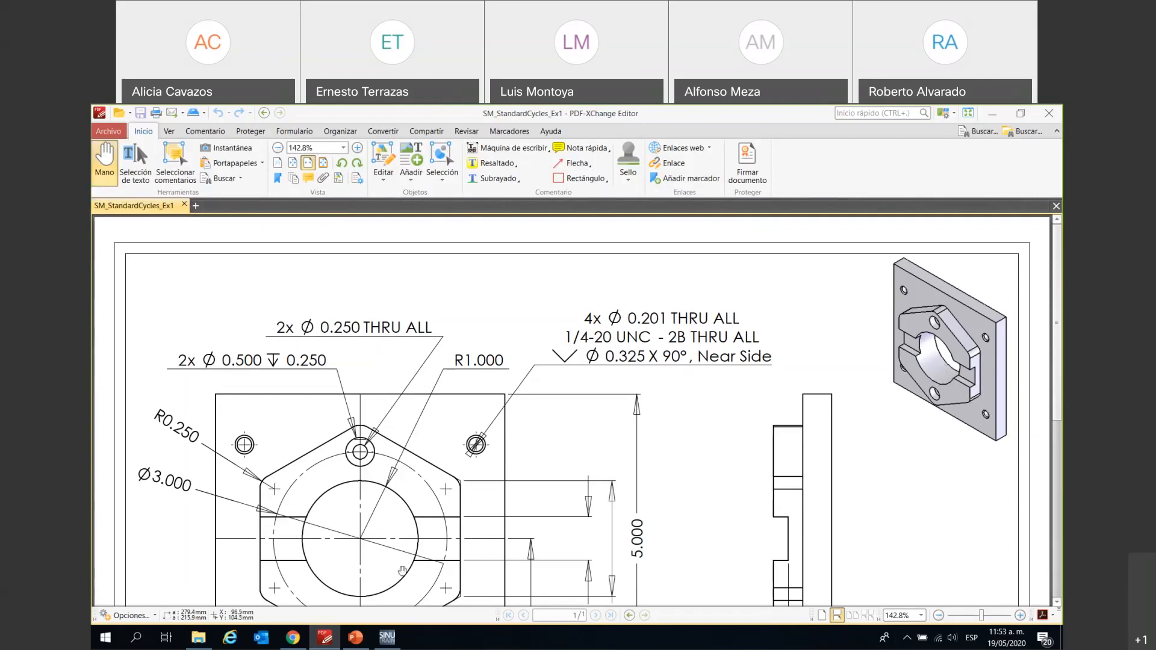
scroll(492, 511, "down", 1)
scroll(492, 512, "up", 1)
scroll(855, 480, "down", 2)
scroll(854, 480, "down", 3)
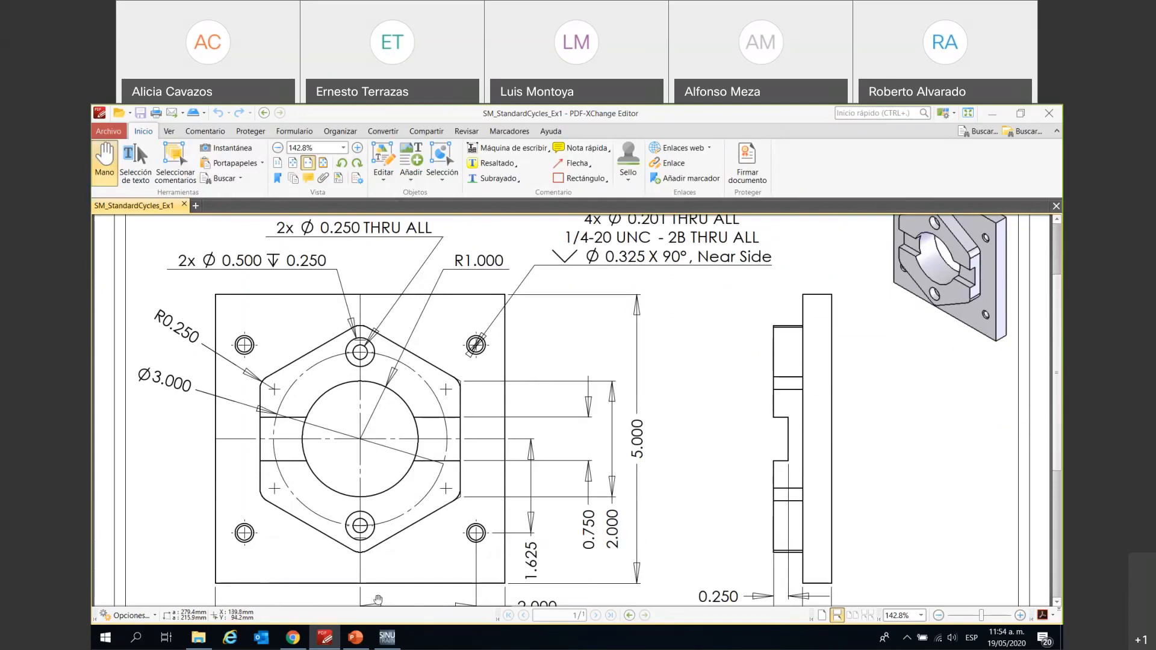
- Switch back to SinuTrain, start a new program in the WEBINAR folder, view the G-code type and choose ShopMill
left_click(392, 641)
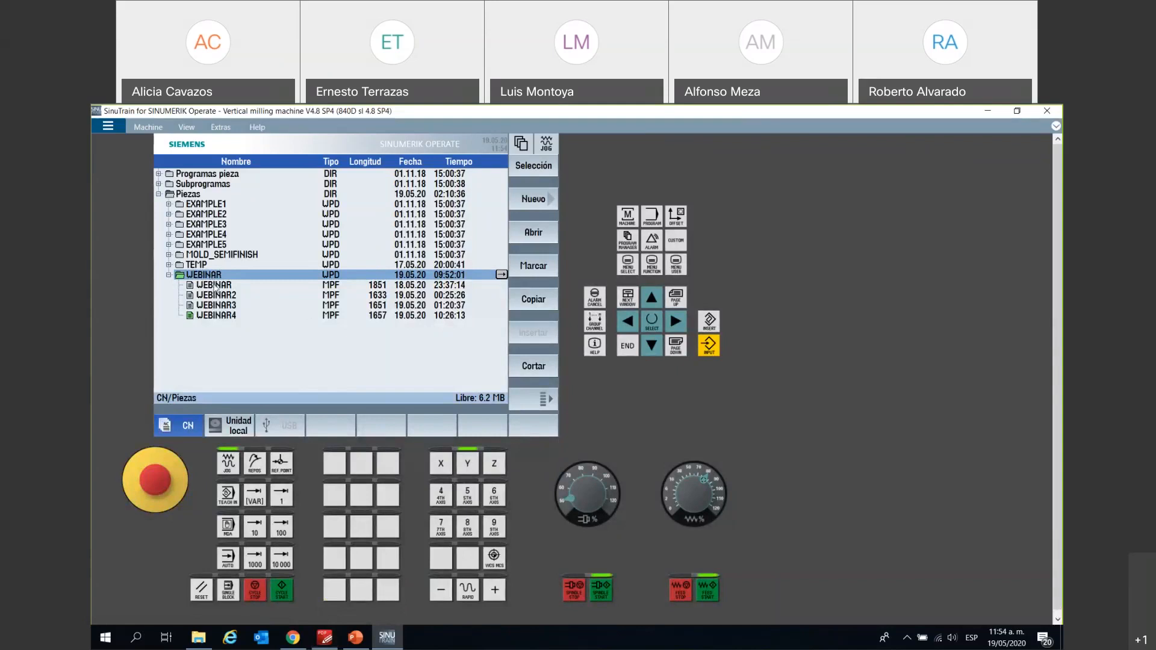
left_click(536, 205)
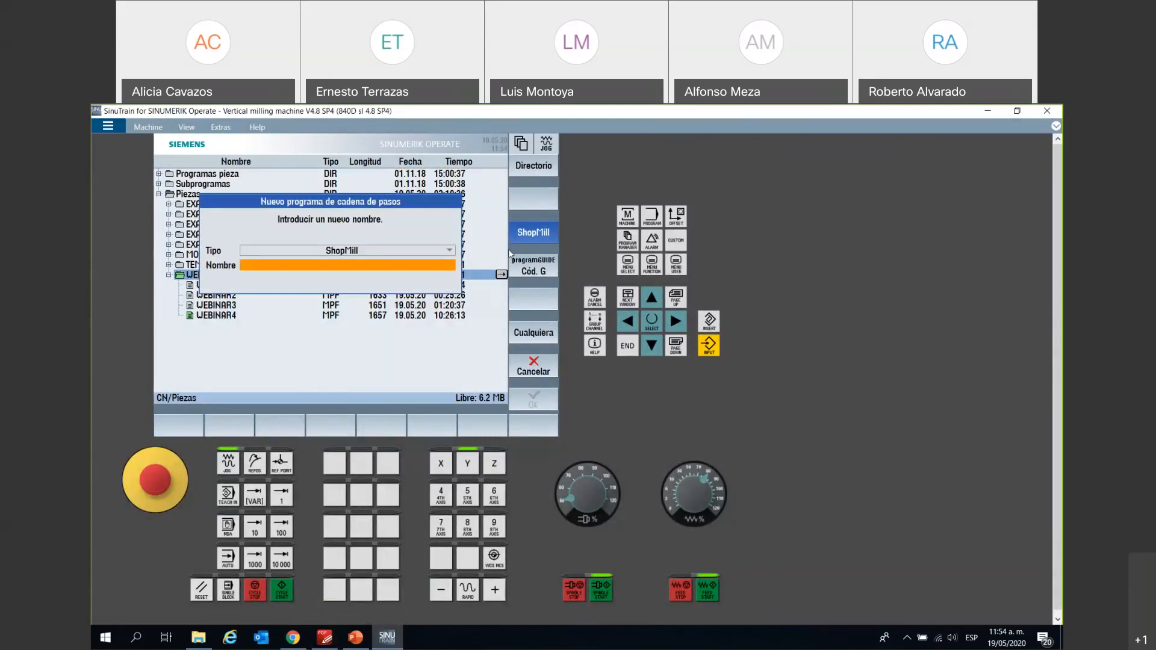
left_click(519, 268)
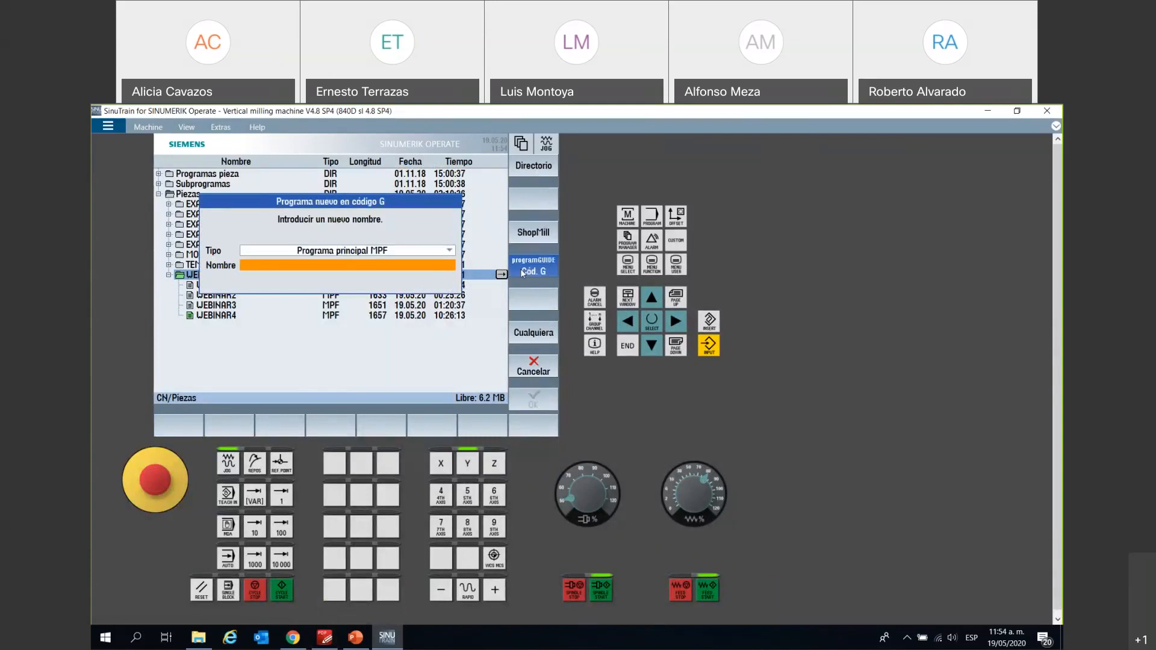
left_click(531, 237)
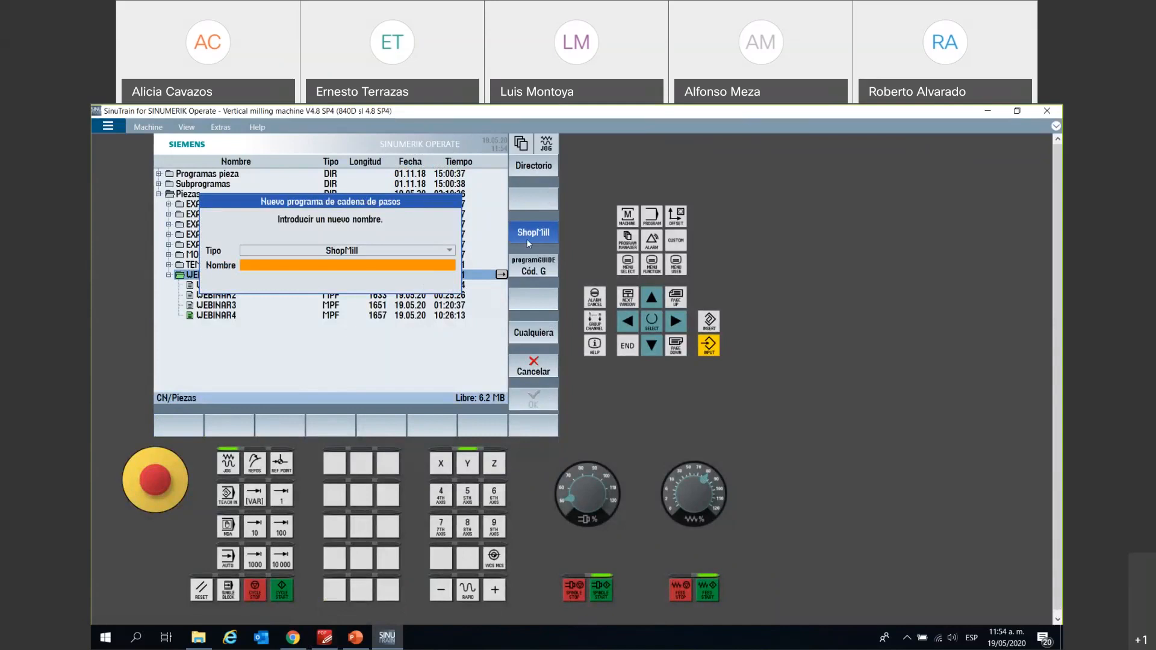
- Name the new ShopMill program WEBINAR5 and create it
left_click(408, 270)
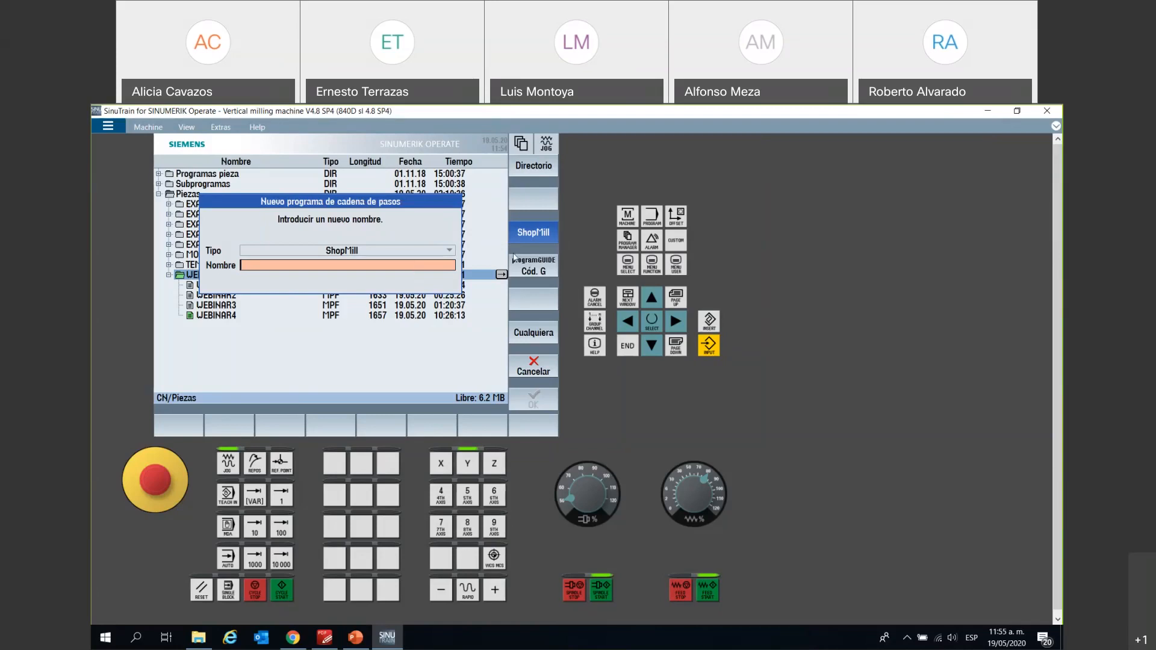
type("weninar")
key("BackSpace")
key("BackSpace")
key("BackSpace")
key("BackSpace")
key("BackSpace")
key("BackSpace")
key("BackSpace")
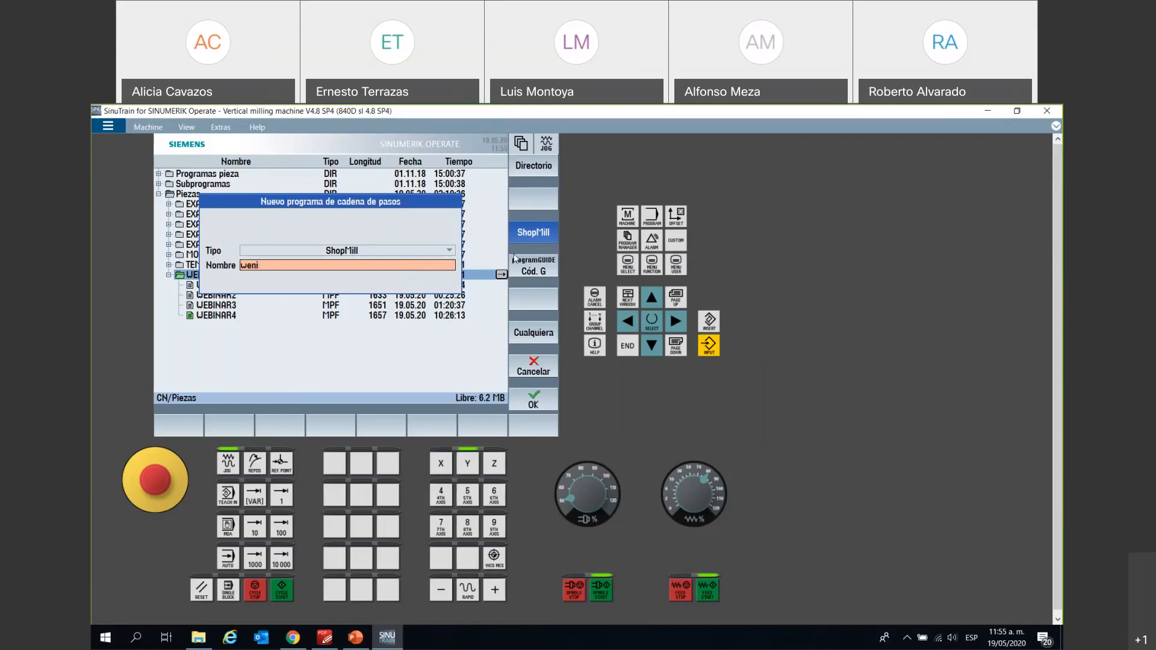
type("WEBINAR")
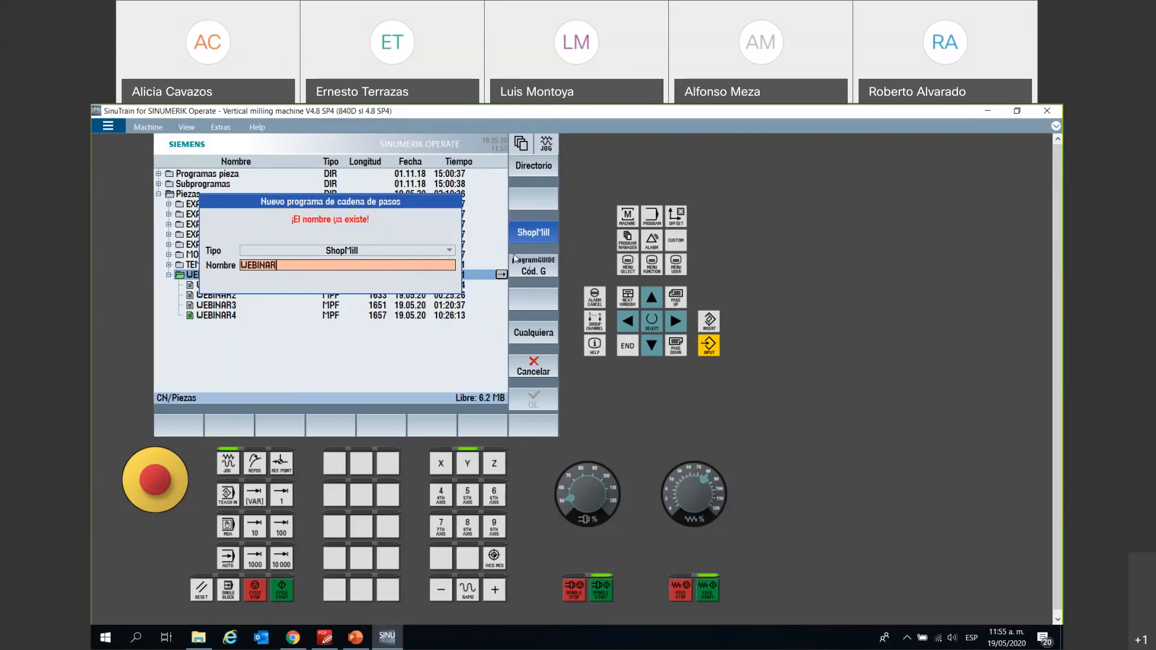
type("5")
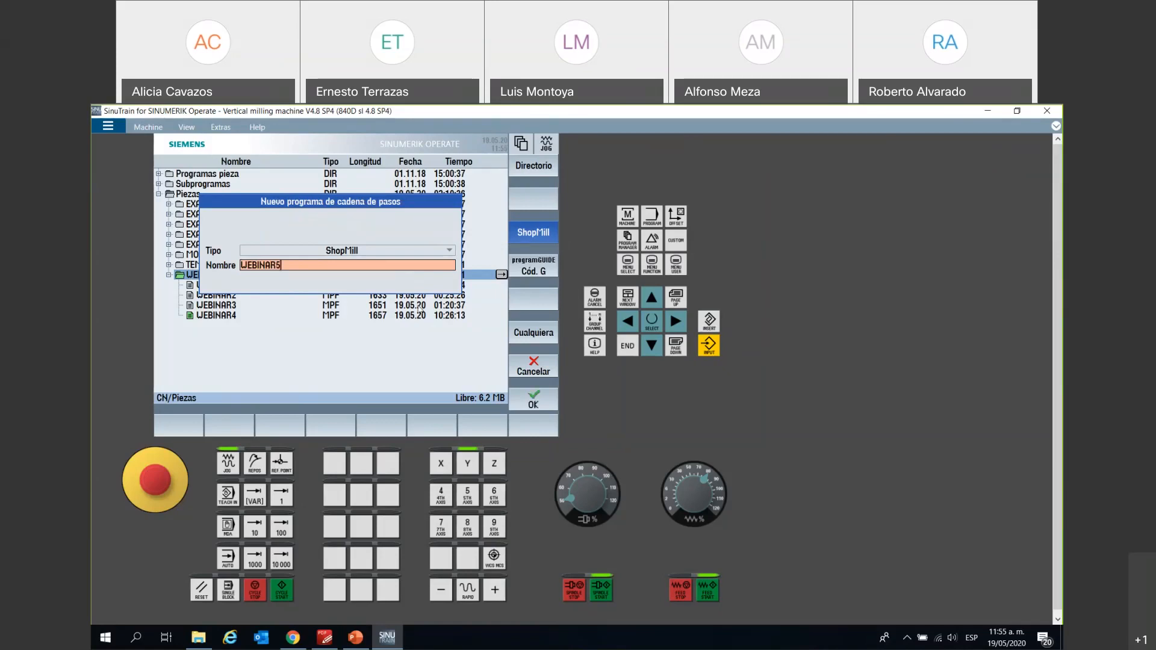
left_click(532, 407)
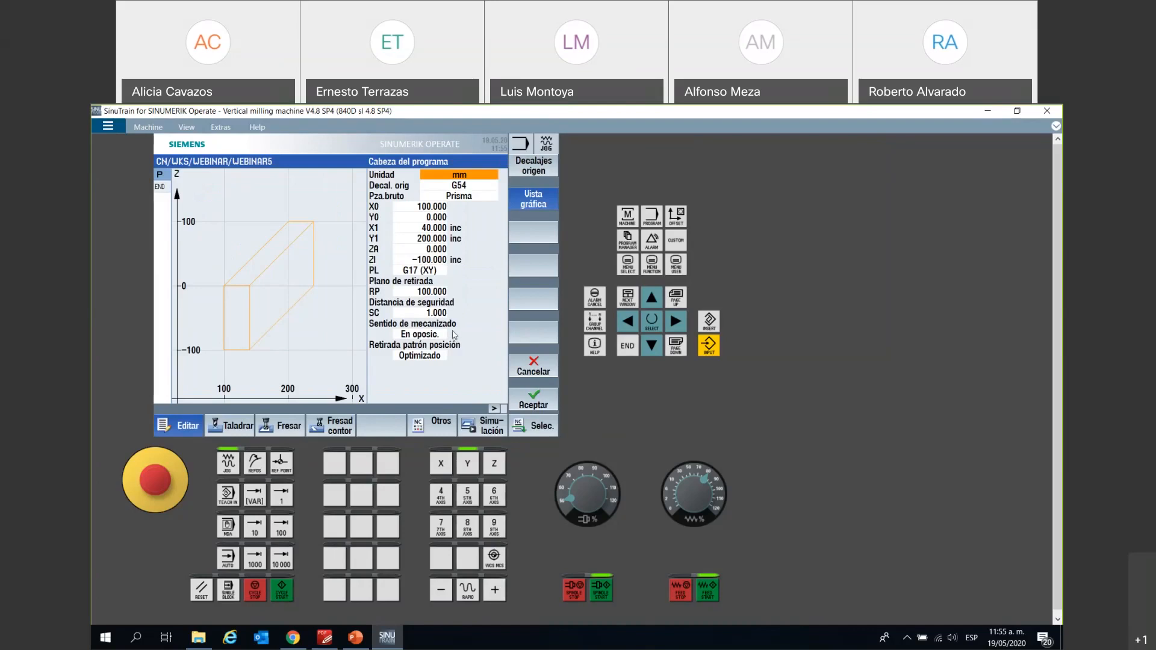
- Set the program header's unit to inches (pulg.) and check the work offset options, keeping G54
left_click(466, 178)
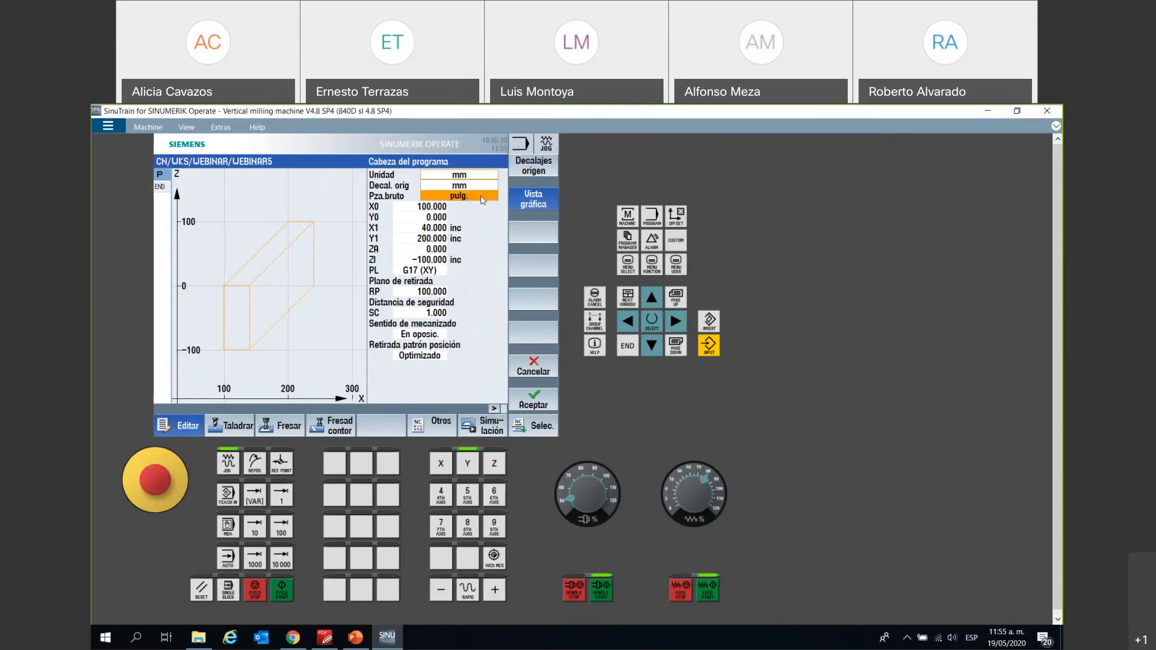
left_click(482, 197)
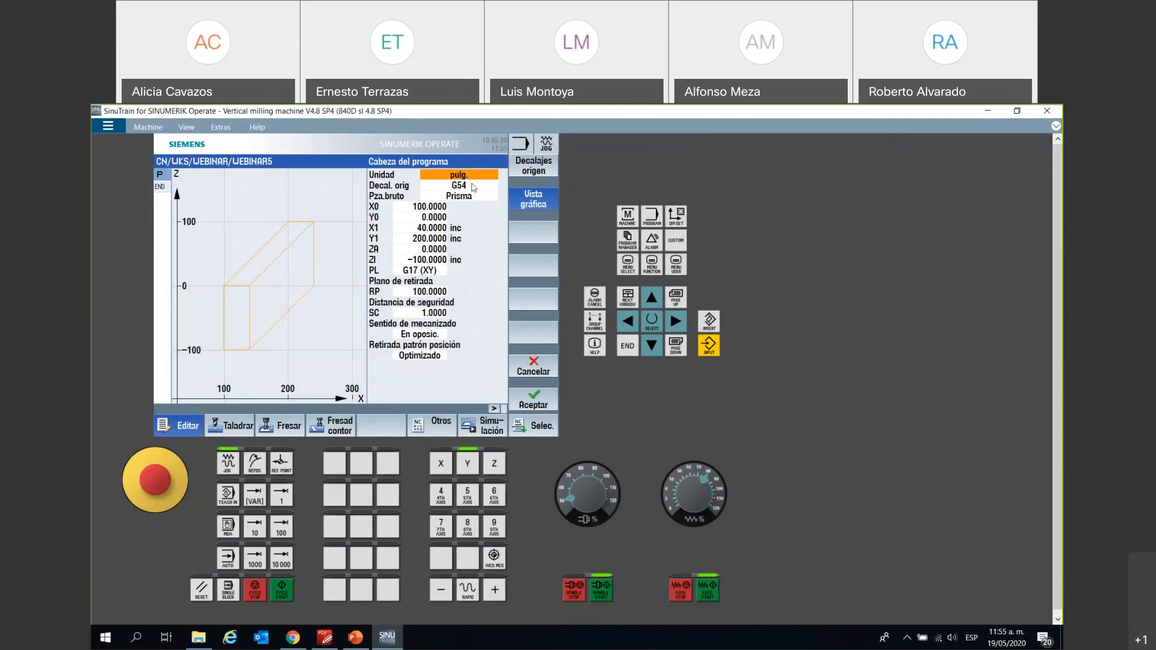
left_click(473, 186)
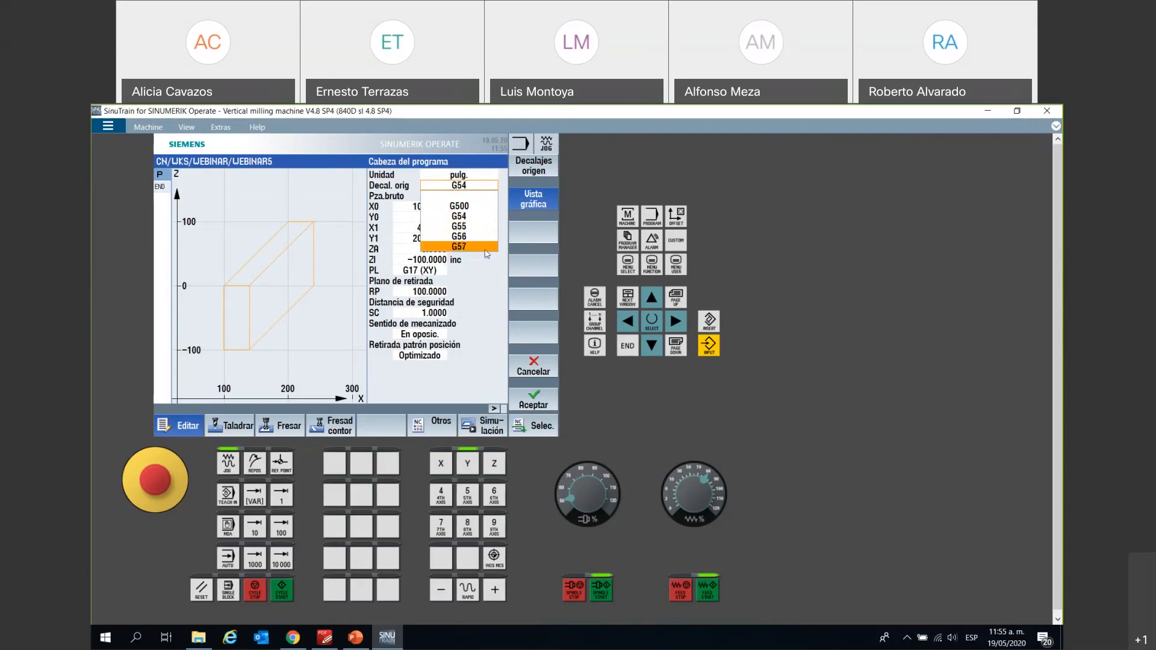
left_click(482, 191)
left_click(482, 192)
left_click(482, 194)
left_click(482, 195)
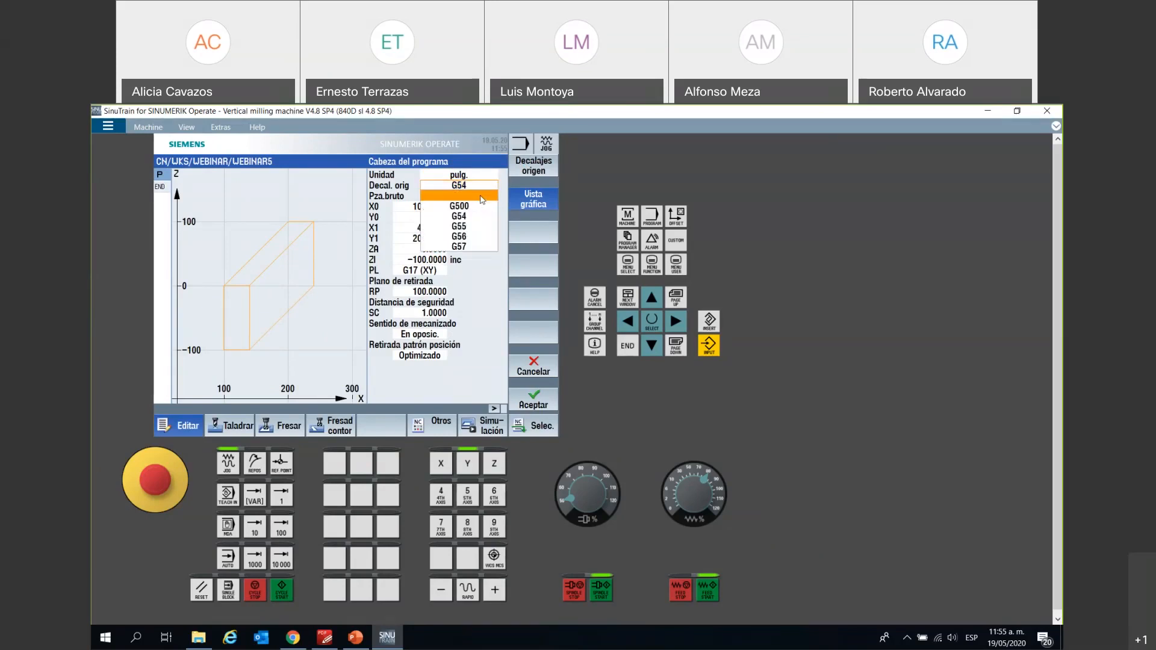
left_click(482, 197)
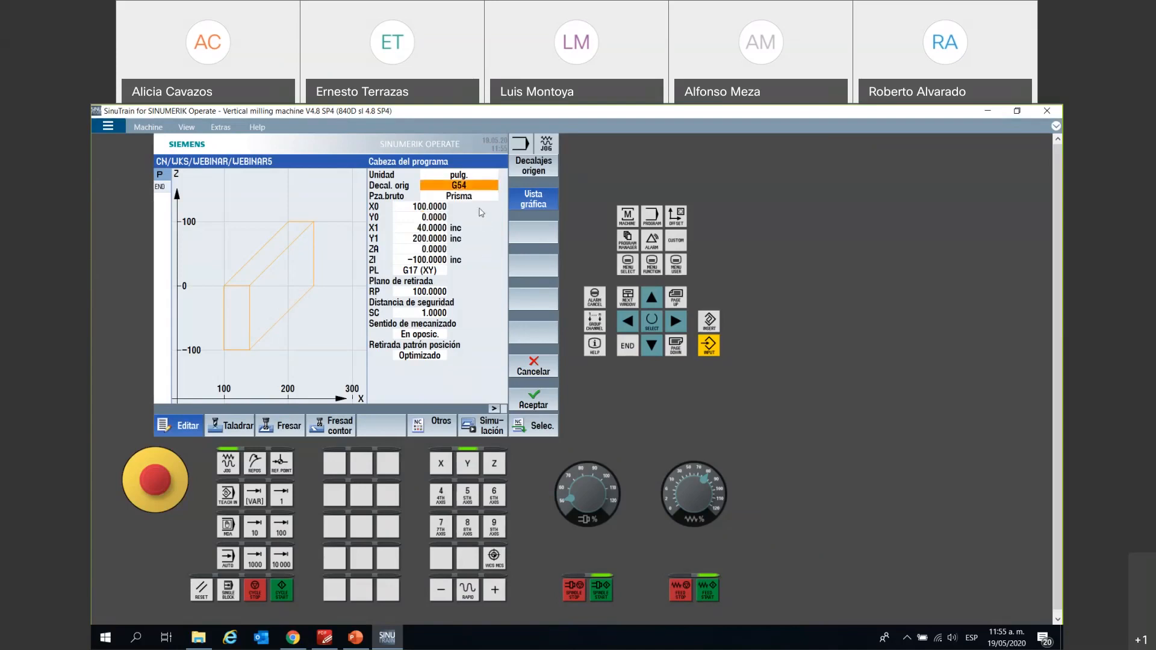
- Preview the blank shapes Cilindro, Tubo, Prisma and Polígono, and set the workpiece blank to Prisma centrado
left_click(480, 200)
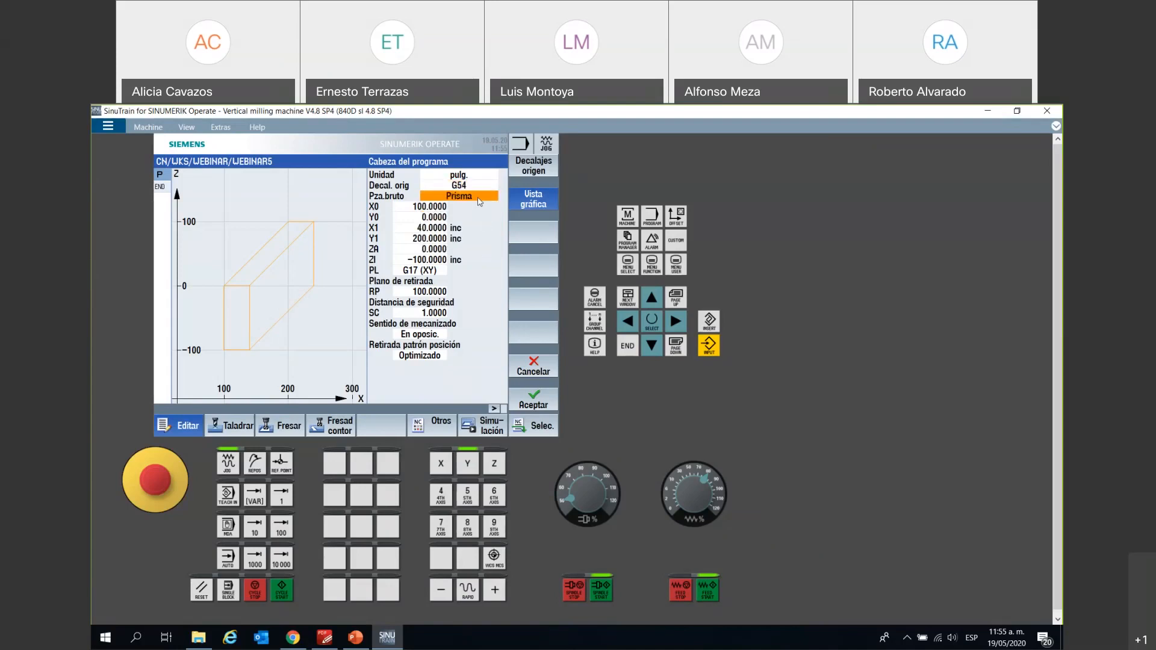
left_click(480, 201)
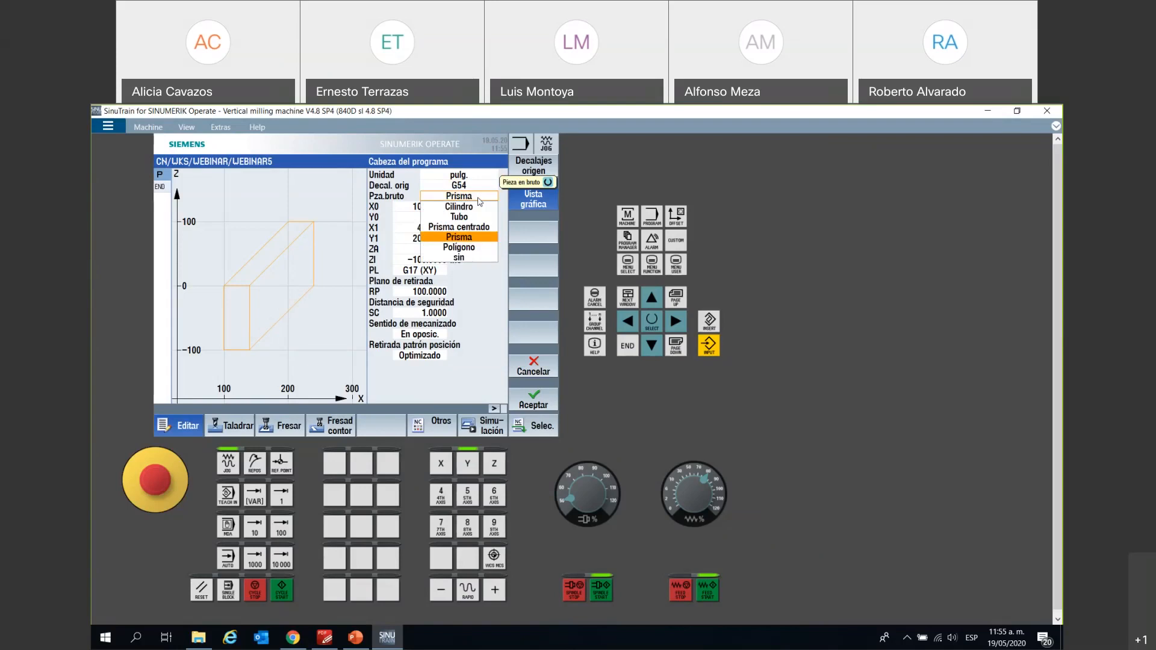
left_click(482, 209)
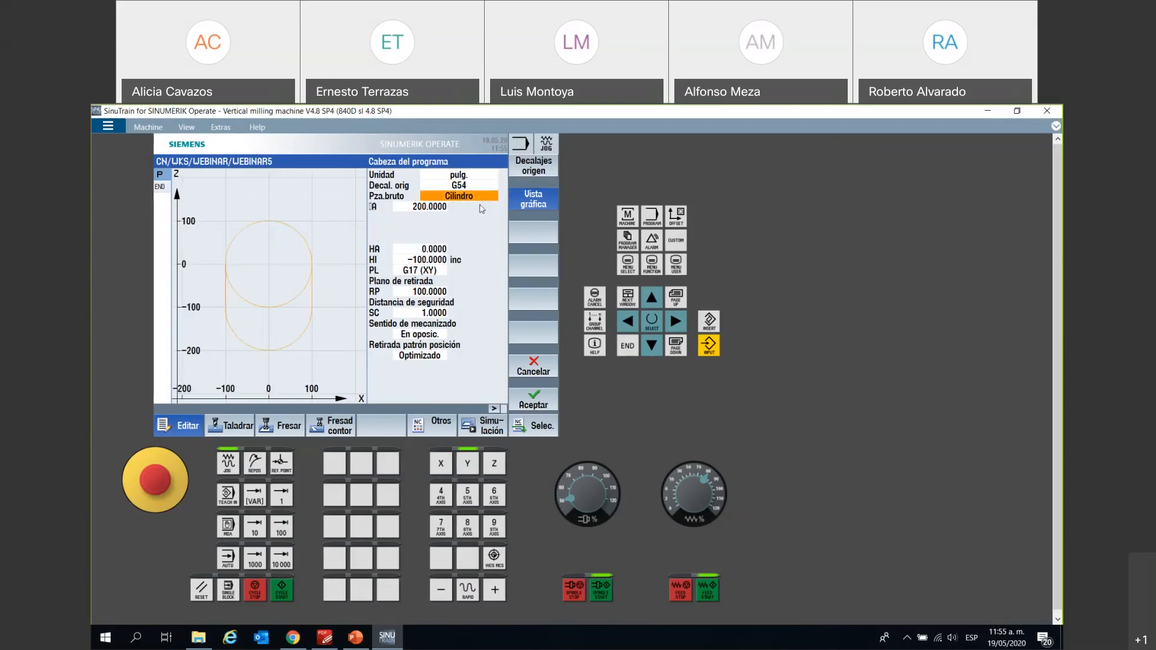
left_click(482, 200)
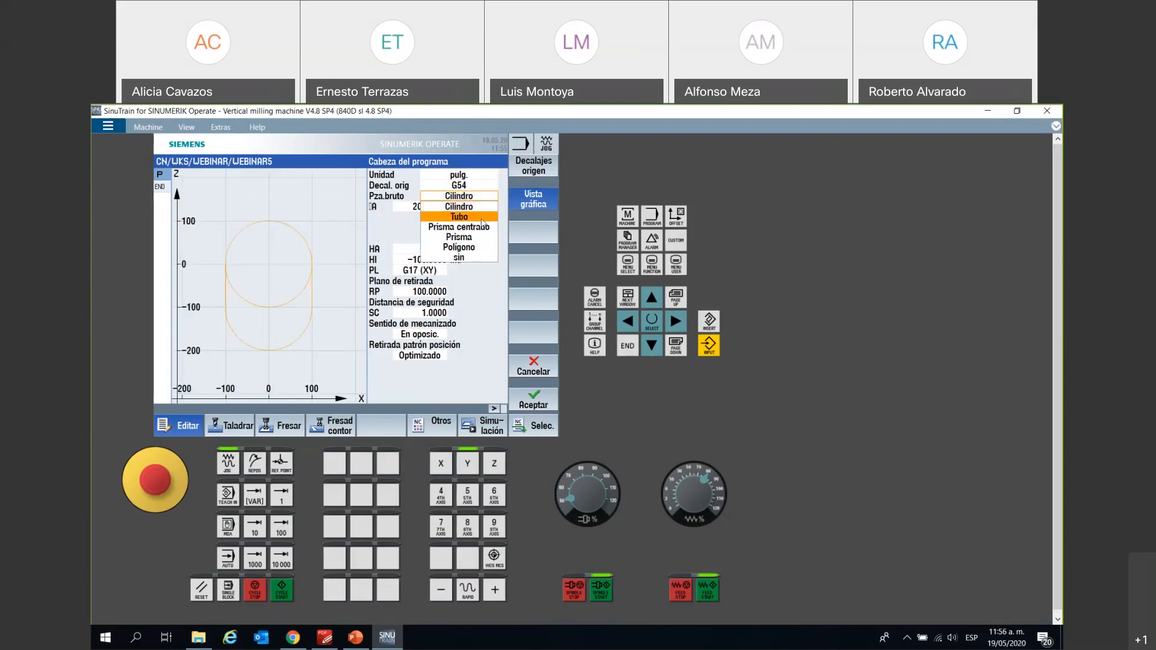
left_click(483, 218)
left_click(472, 198)
left_click(482, 238)
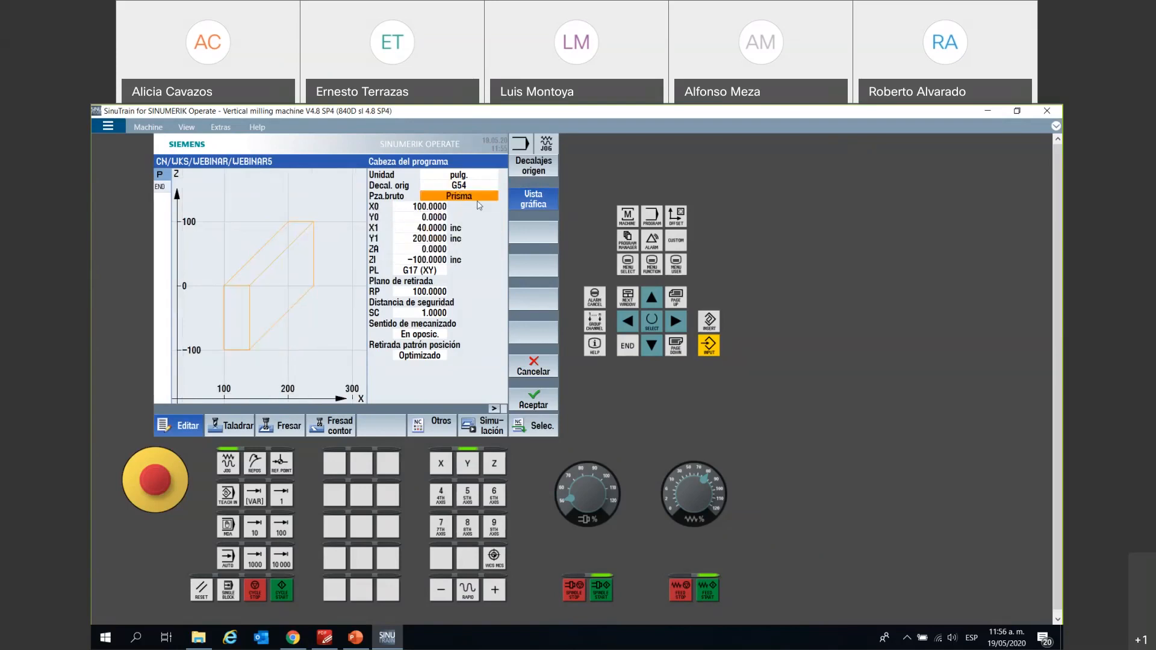
left_click(481, 197)
left_click(481, 247)
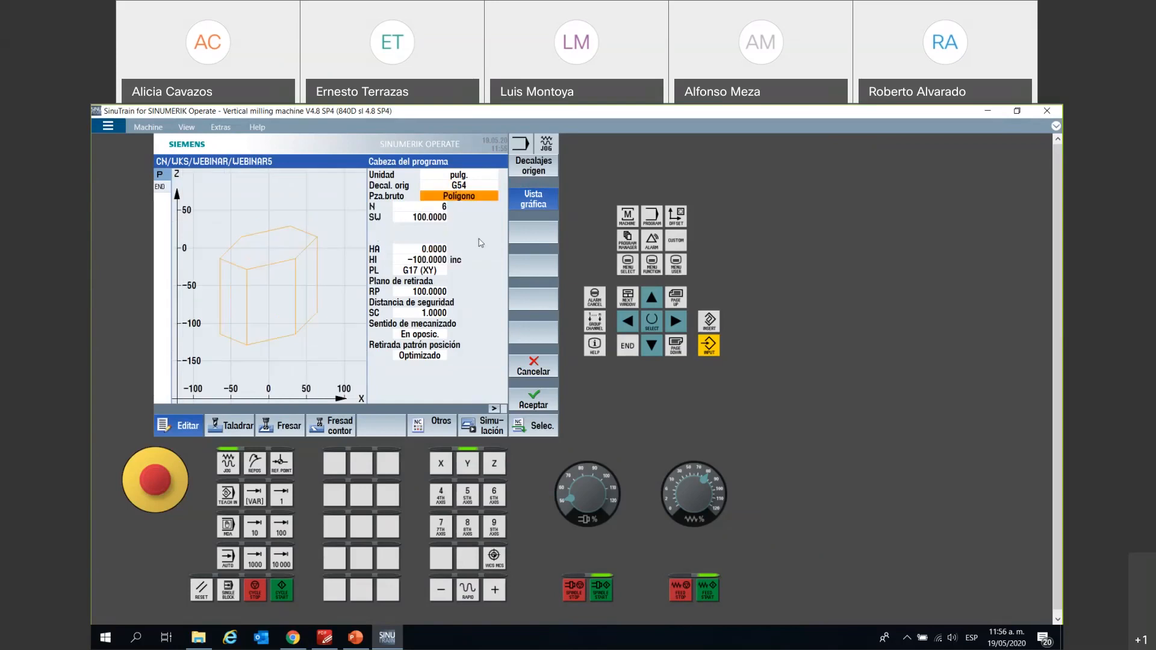
left_click(468, 197)
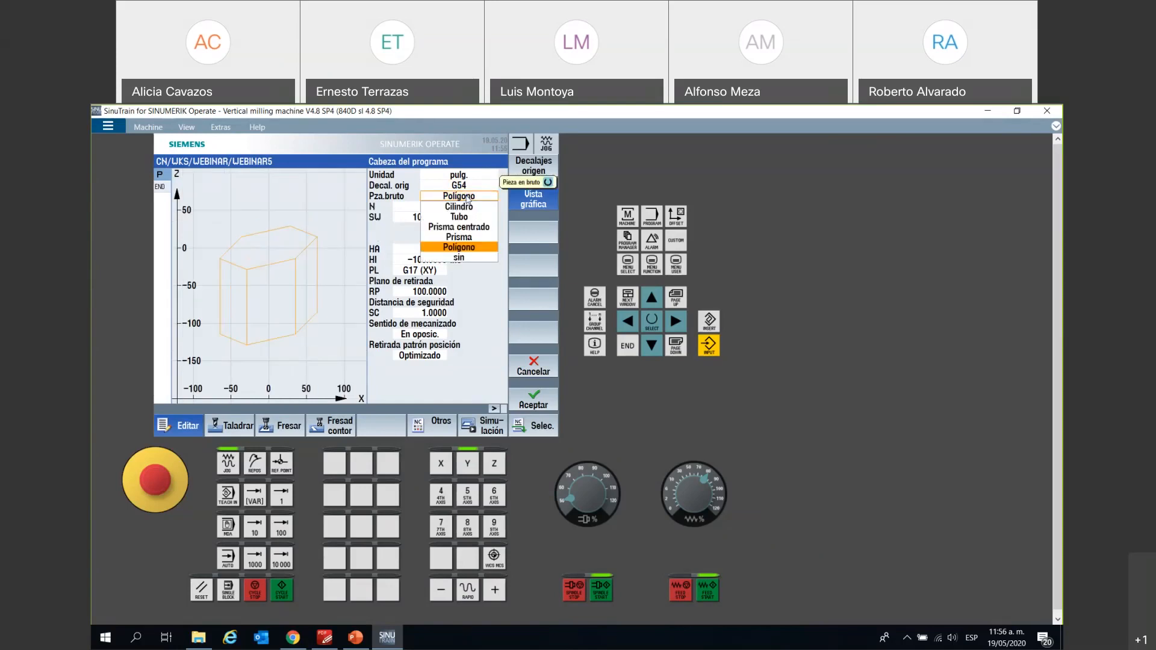
left_click(443, 230)
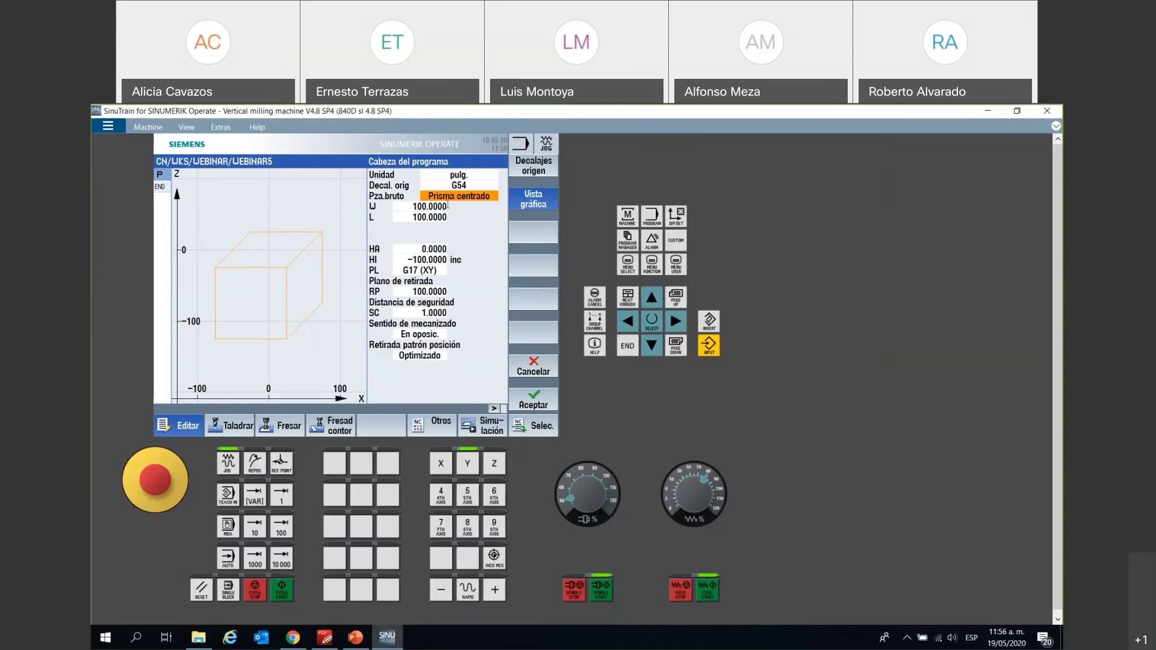
- Turn off the graphic view and compare the W, L and HA dimensions of the blank in the help image
left_click(410, 209)
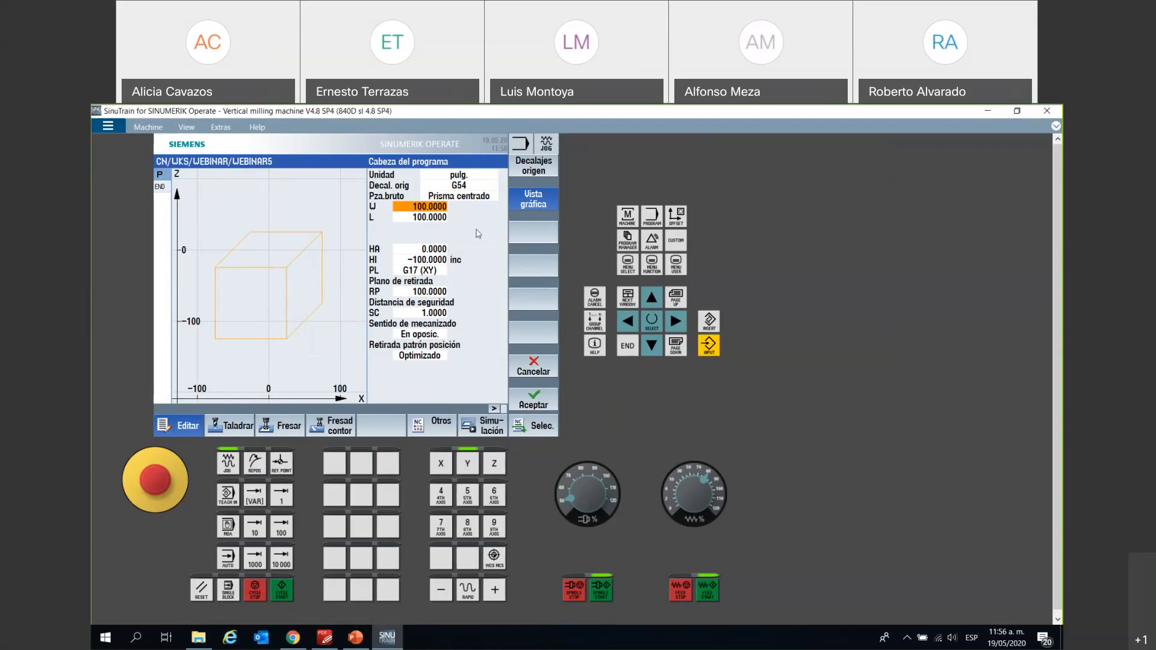
left_click(545, 207)
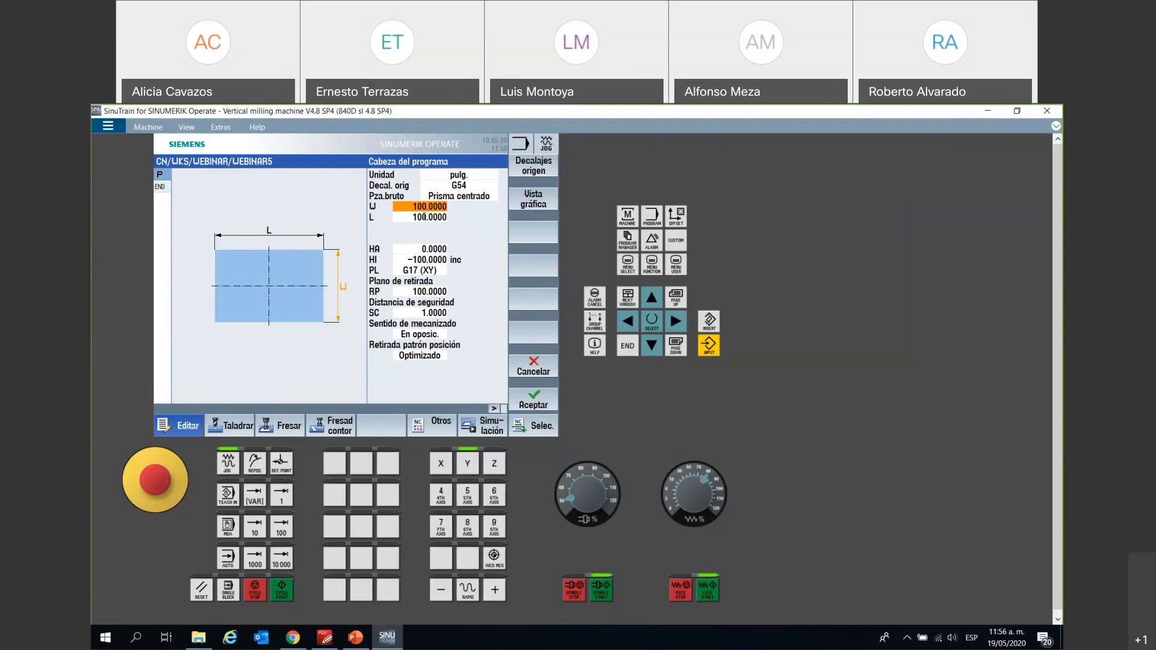
left_click(409, 221)
left_click(409, 208)
left_click(410, 217)
left_click(410, 208)
left_click(411, 218)
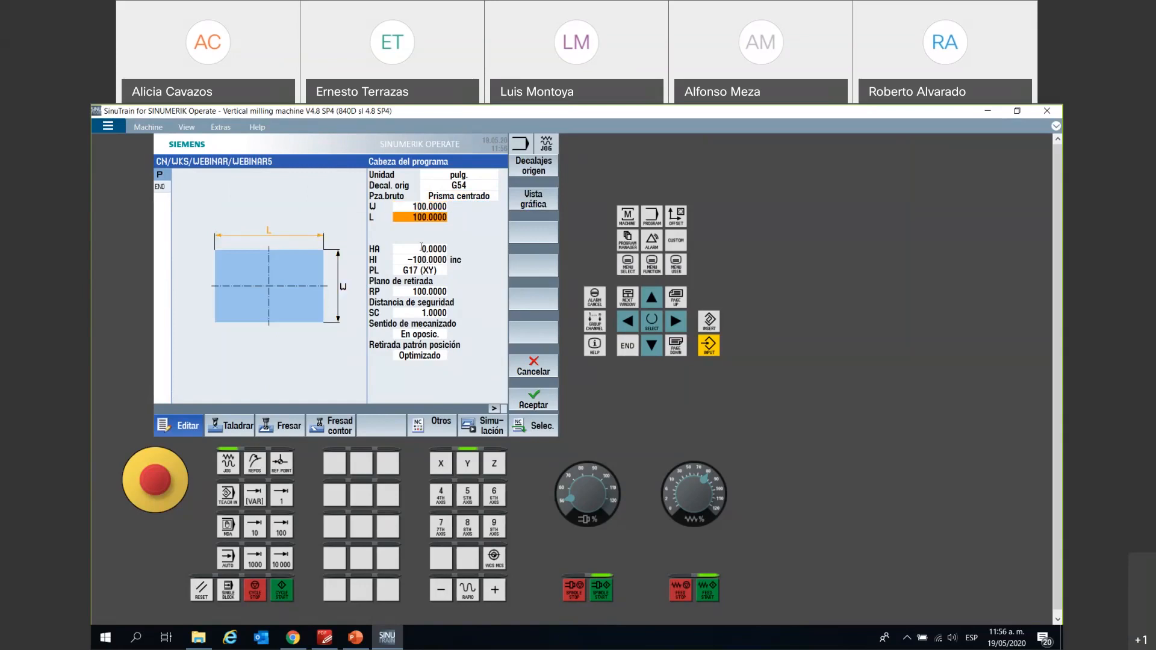
left_click(423, 250)
- Set the centred blank's width W and length L to 5 inches each
left_click(423, 208)
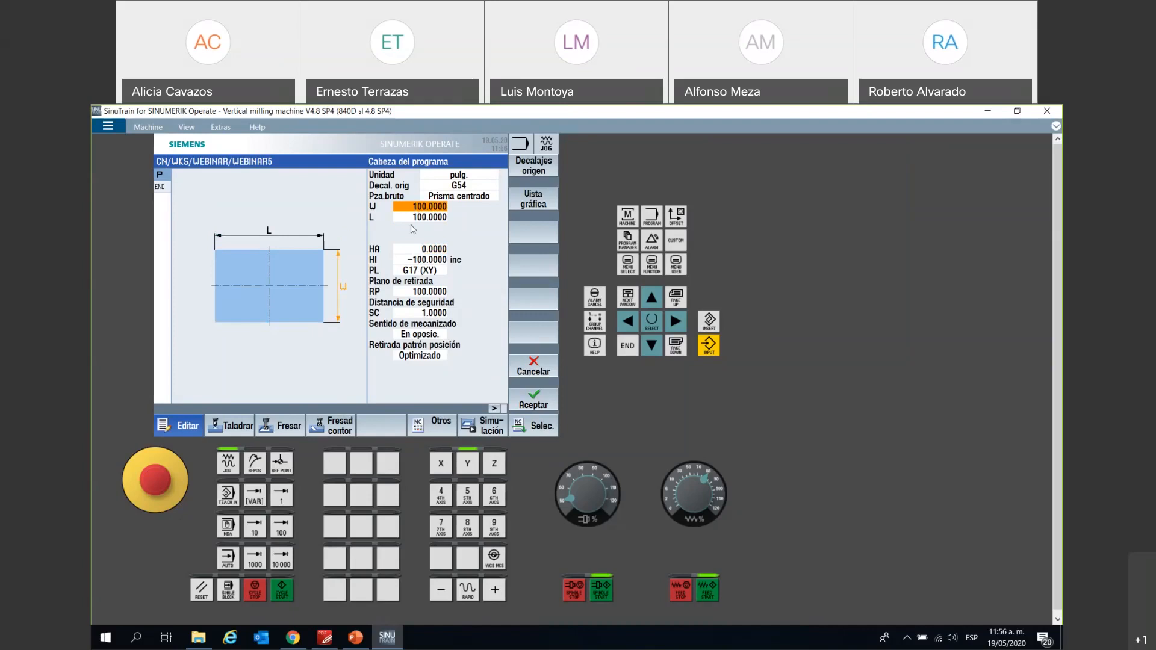
type("5")
key("Return")
type("5")
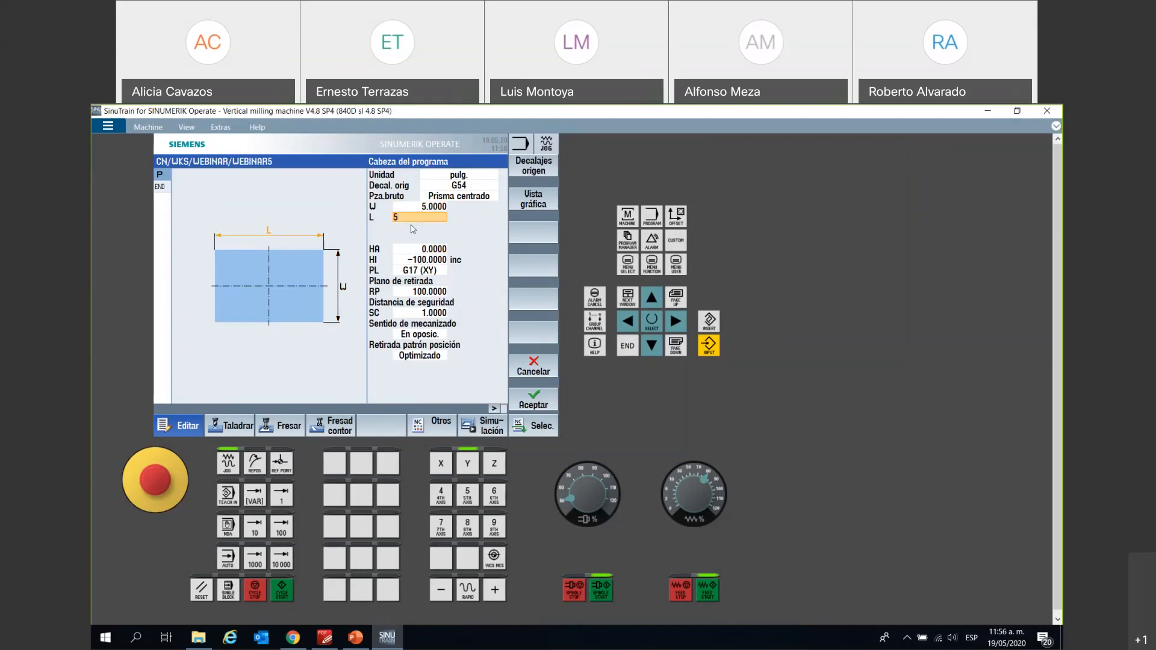
key("Return")
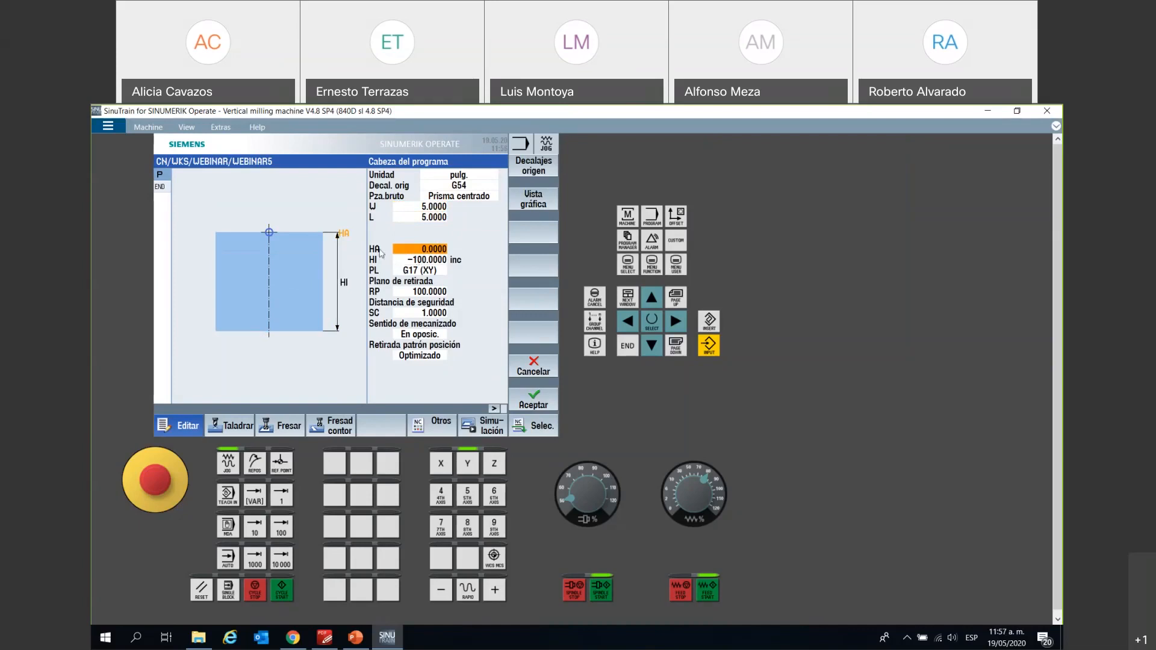
- Compare the HA and HI heights in the help image and set the blank's final dimension HI to -1
left_click(409, 263)
left_click(415, 250)
left_click(414, 260)
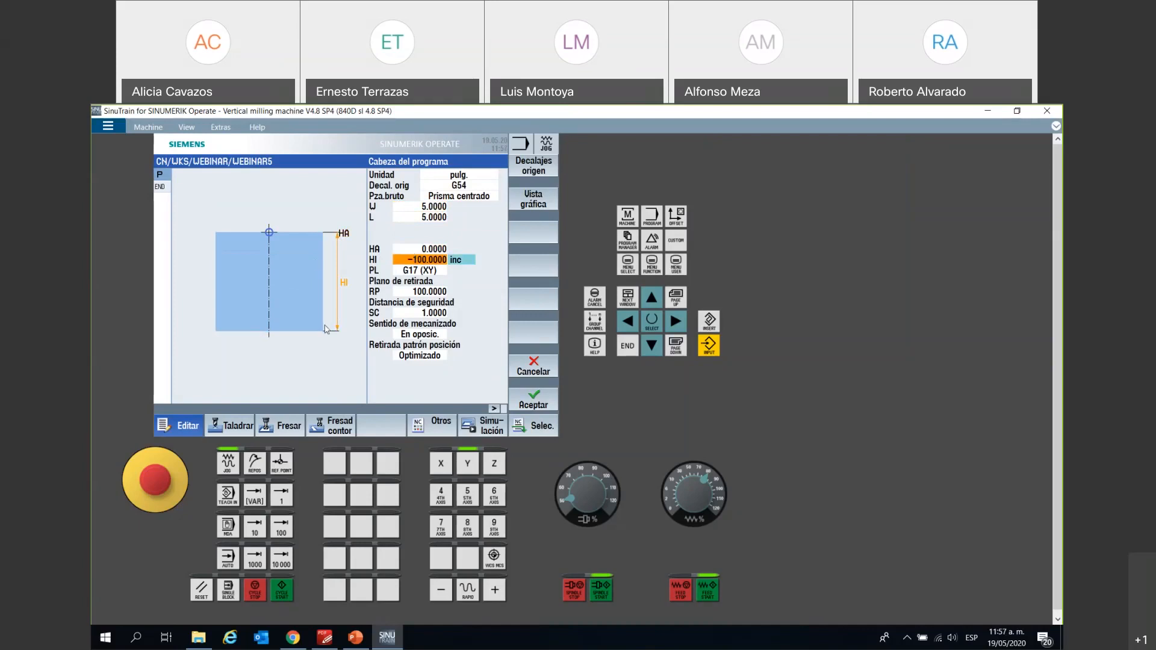
key("Up")
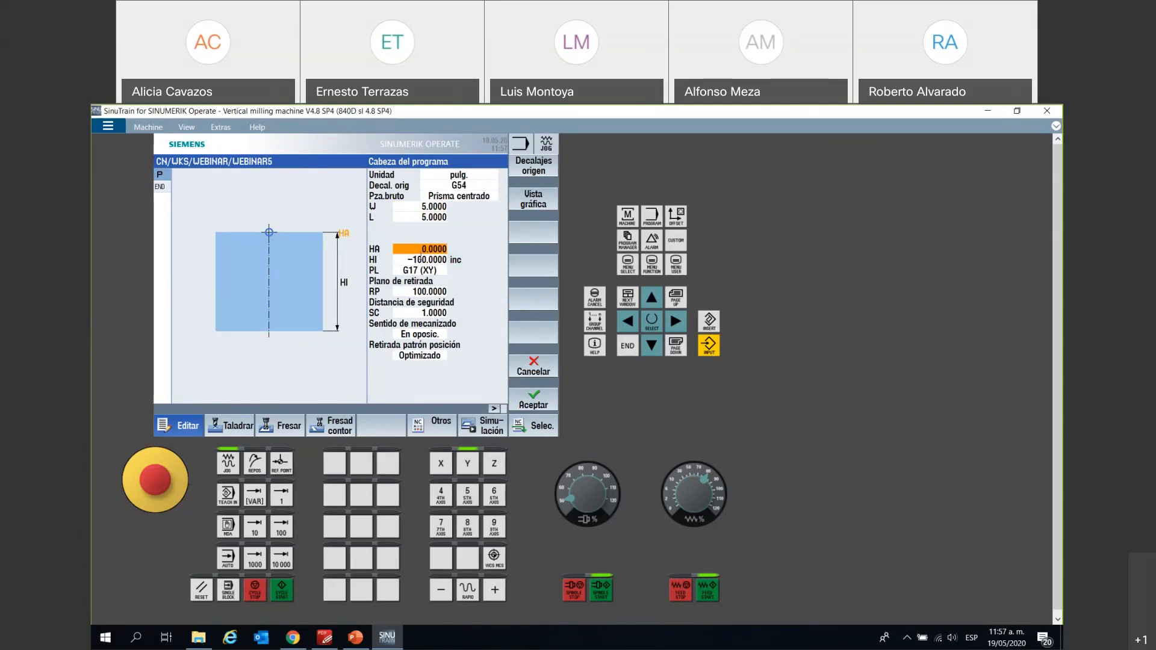
left_click(420, 260)
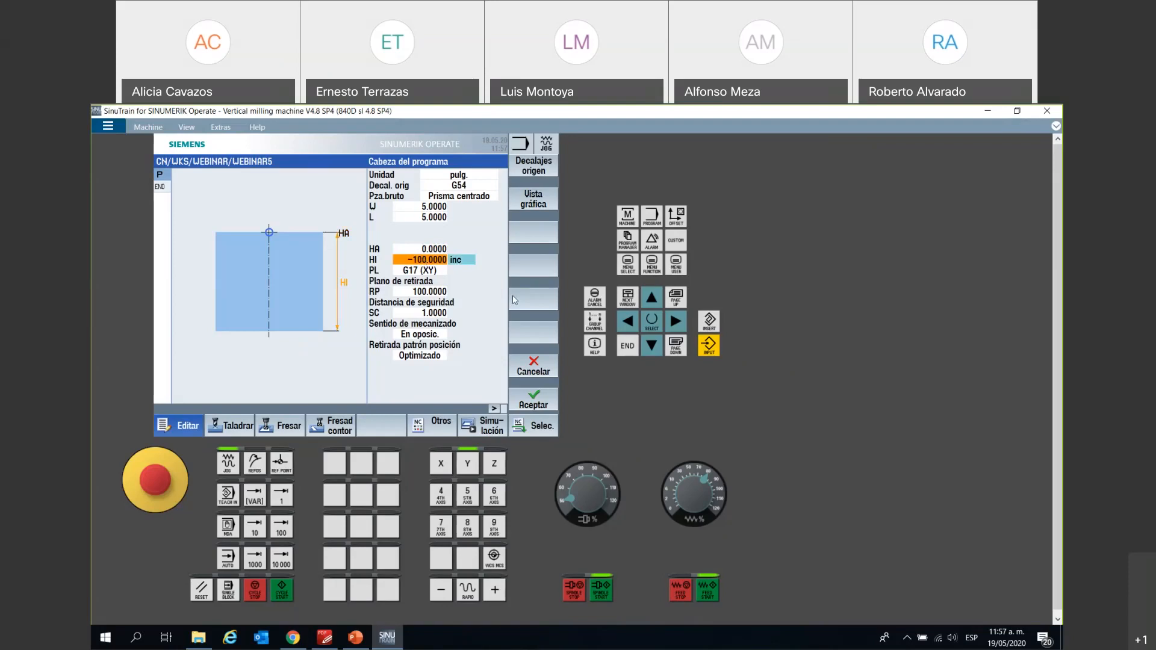
type("-1")
key("Return")
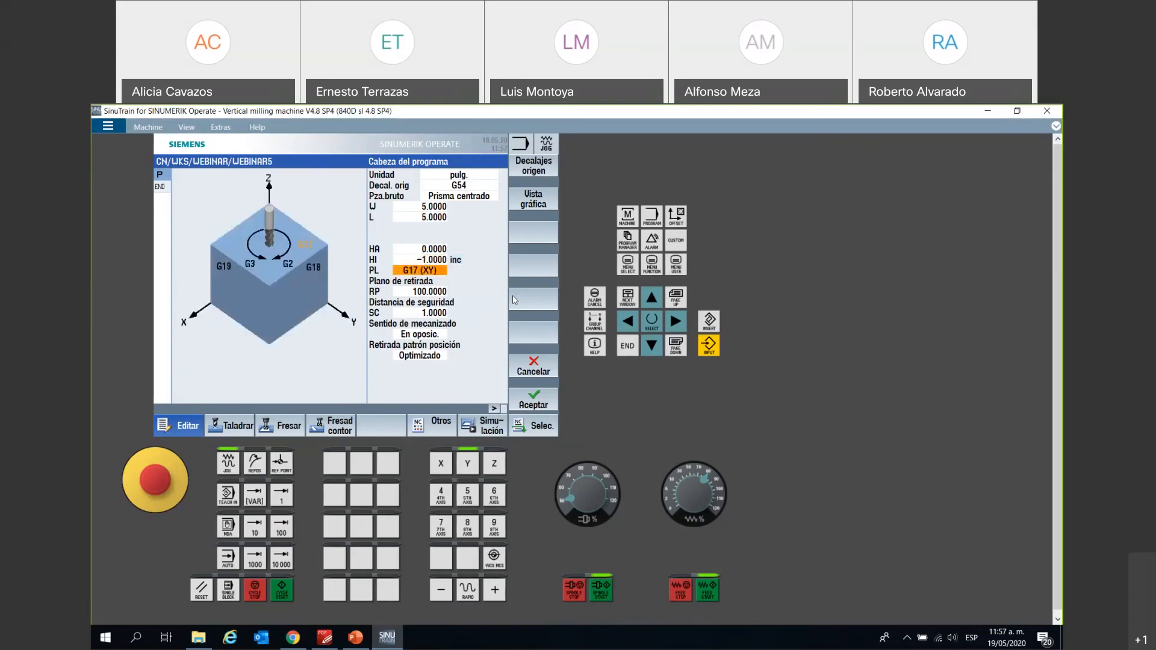
- Switch the final dimension HI to absolute (abs) and set the blank's initial height HA to 0.025
left_click(423, 260)
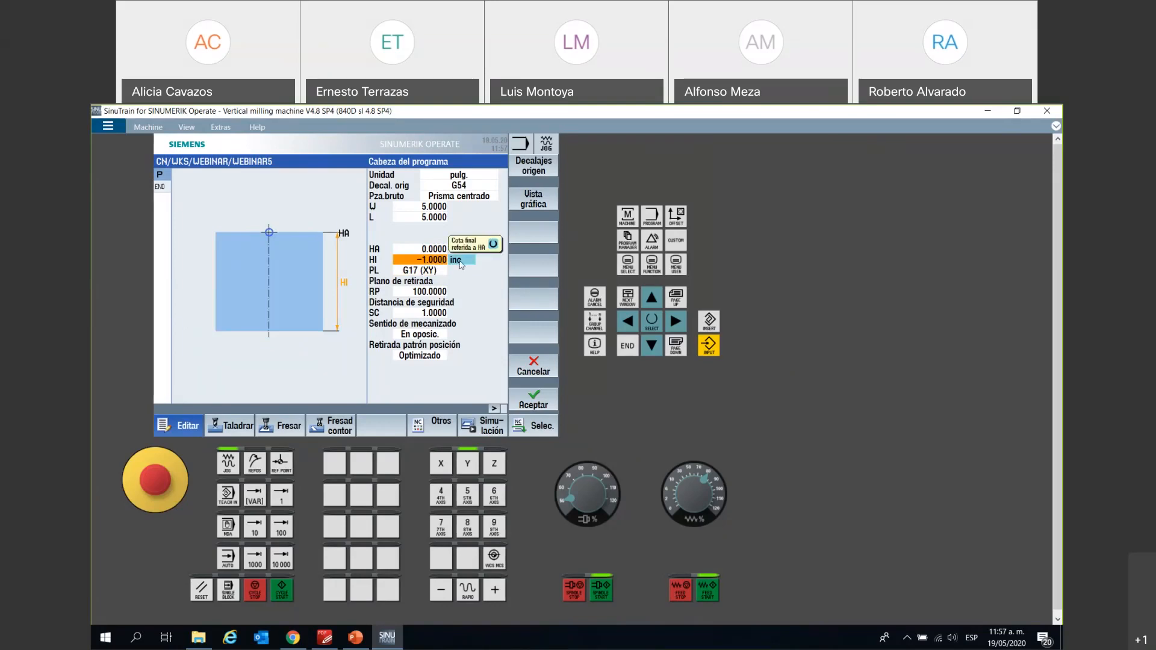
left_click(462, 261)
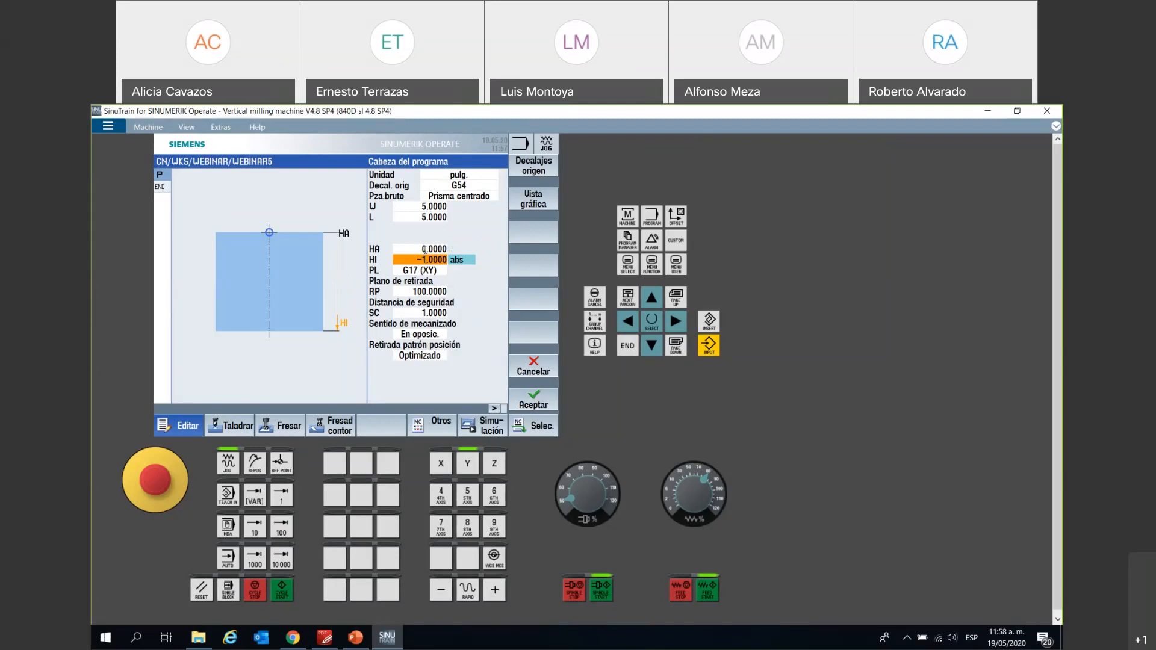
left_click(424, 248)
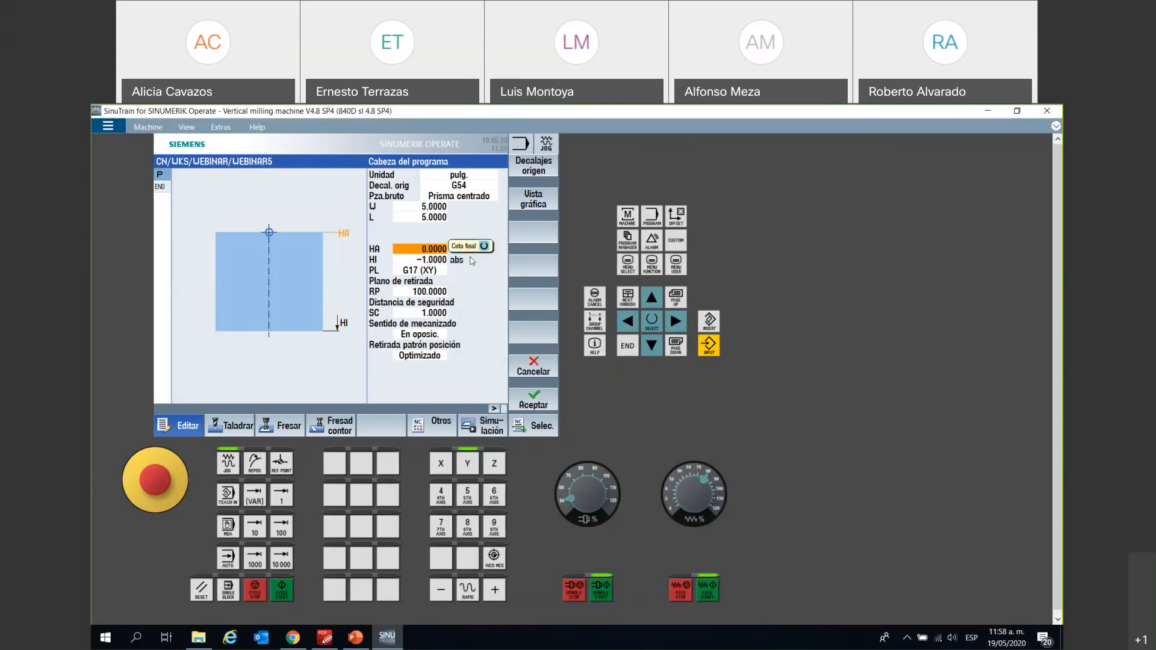
type(".025")
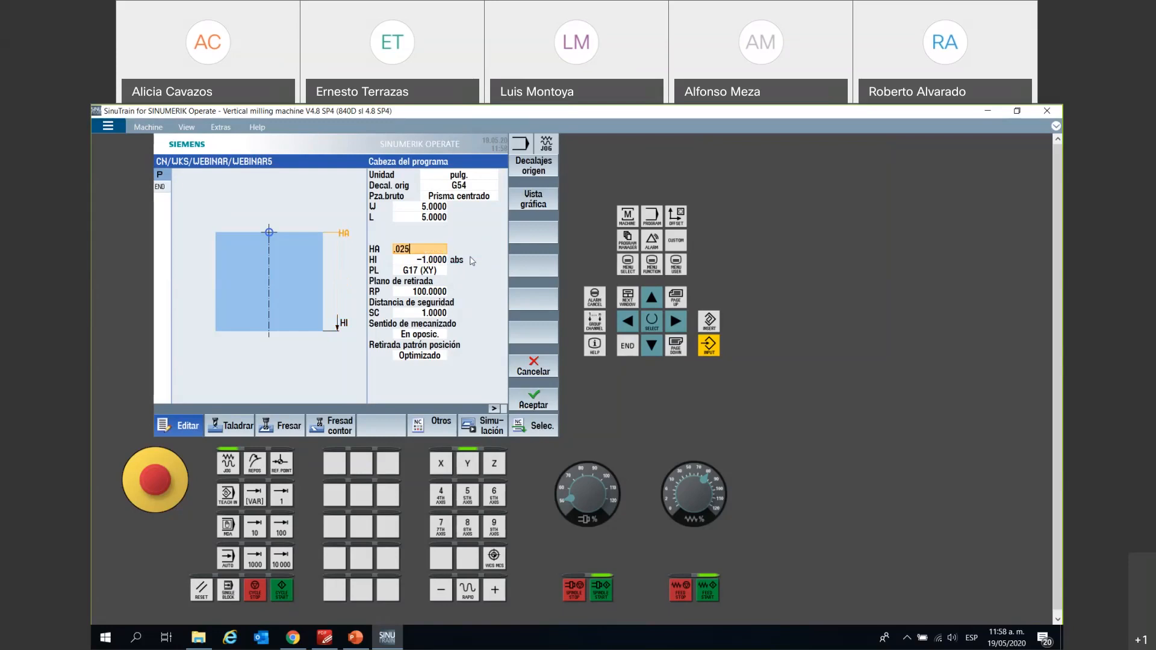
key("Return")
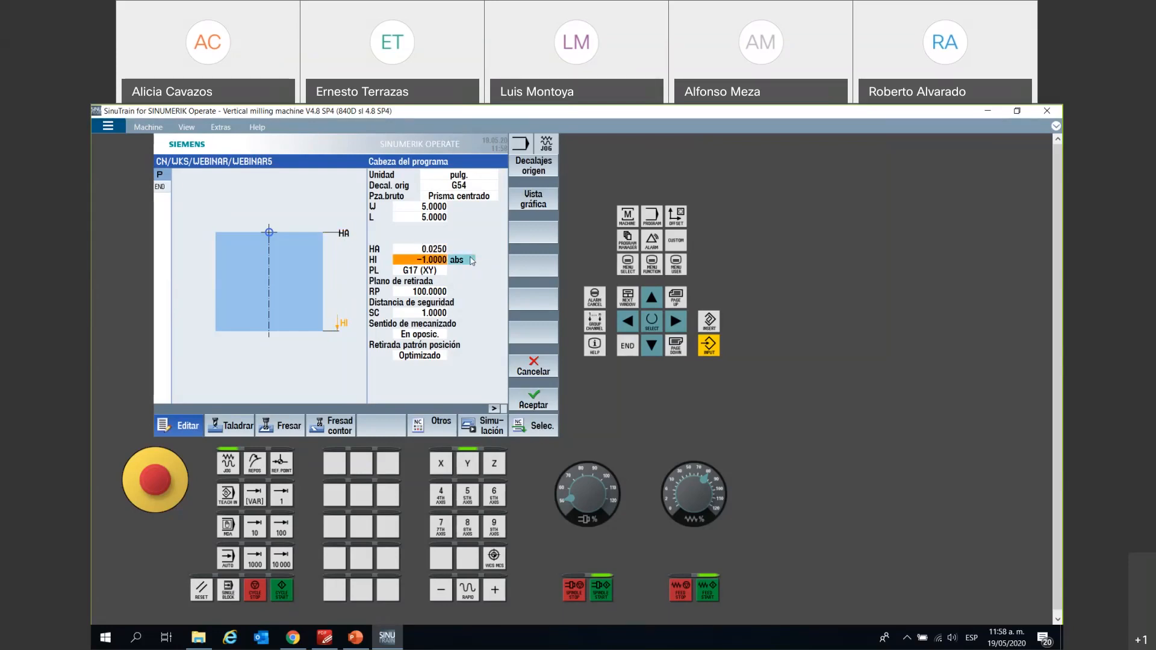
- Preview the G18 (ZX) and G19 (YZ) machining planes and return the plane to G17 (XY)
left_click(440, 271)
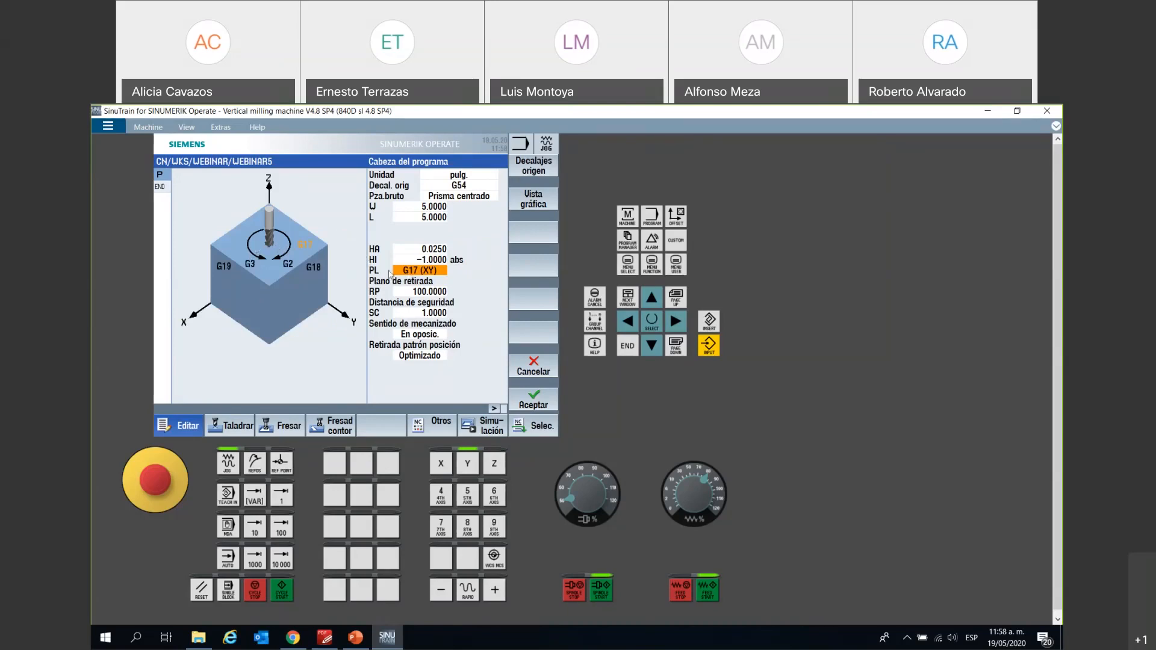
left_click(419, 271)
left_click(424, 291)
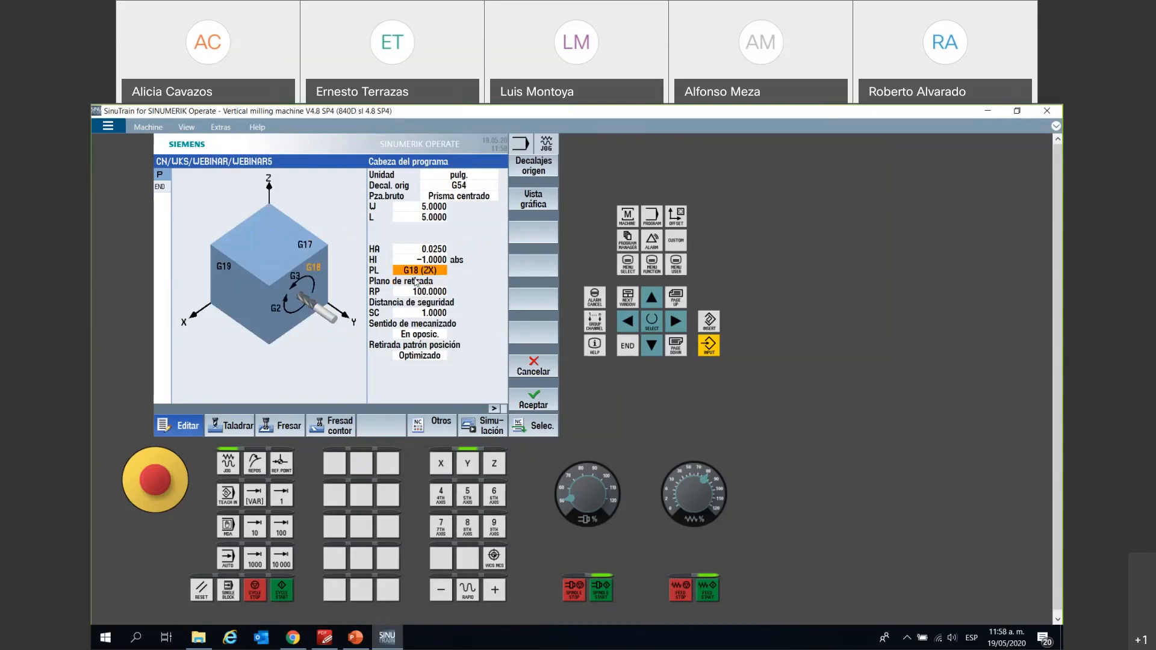
left_click(420, 270)
left_click(422, 301)
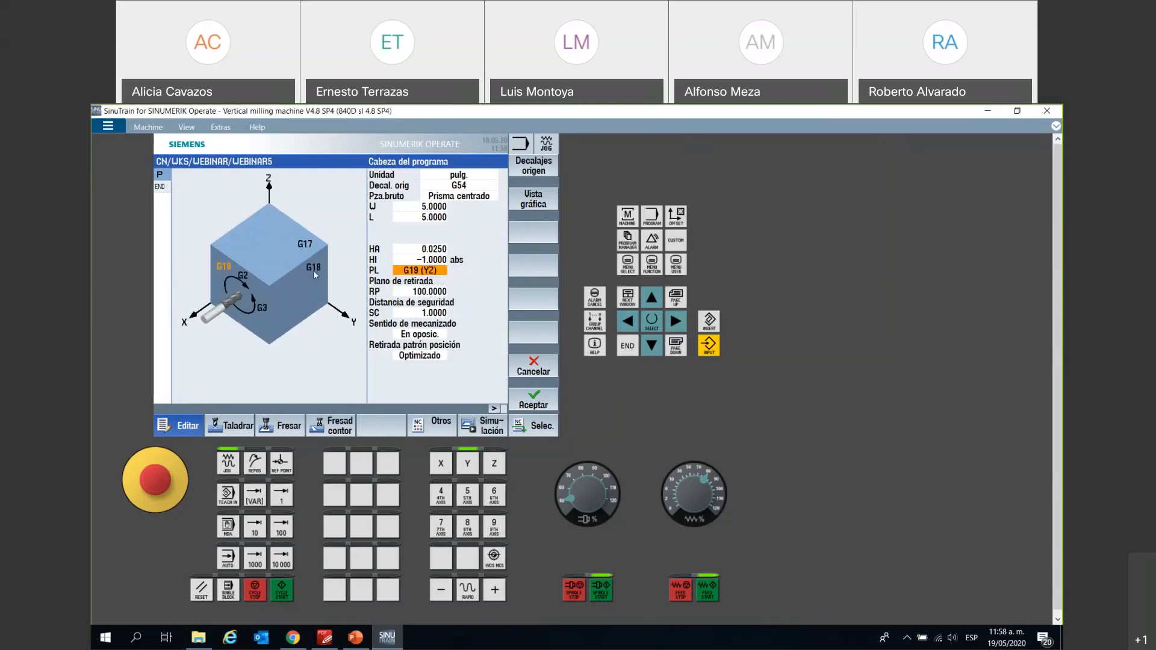
left_click(418, 271)
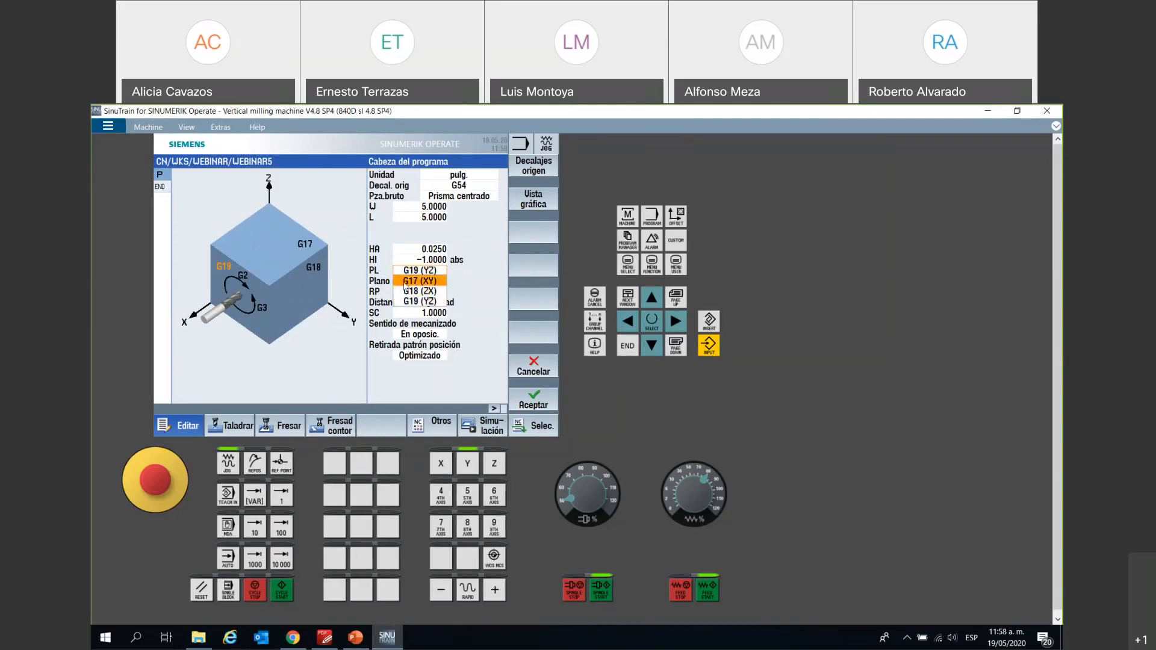
left_click(434, 282)
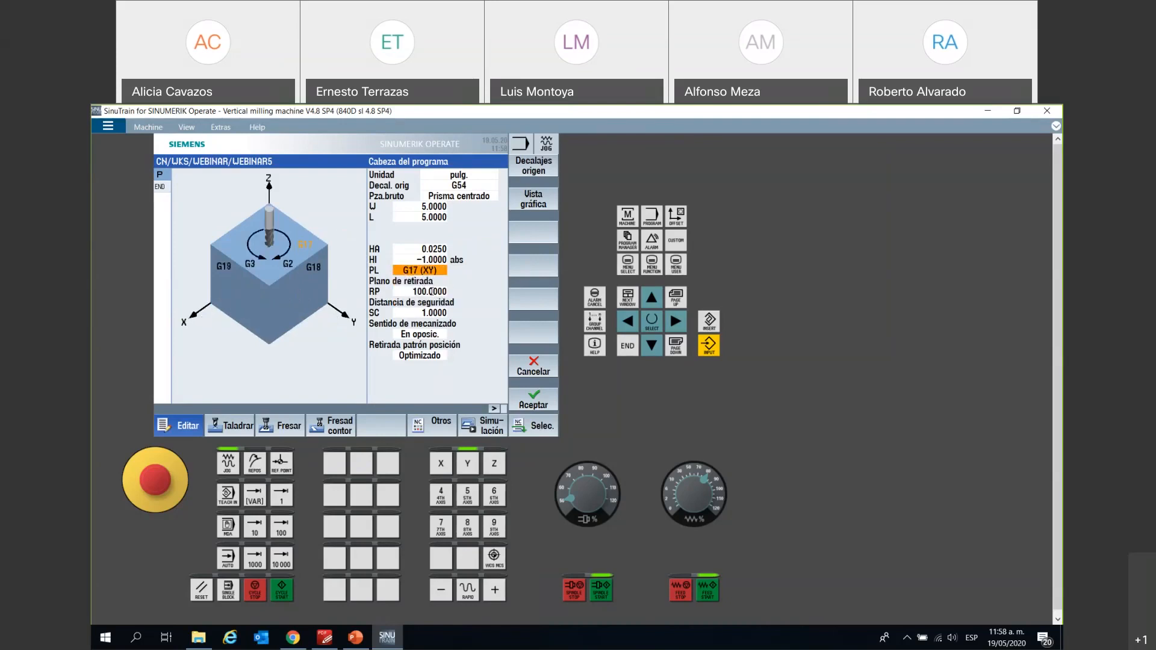
- Set the retraction plane RP to 1 inch
left_click(431, 292)
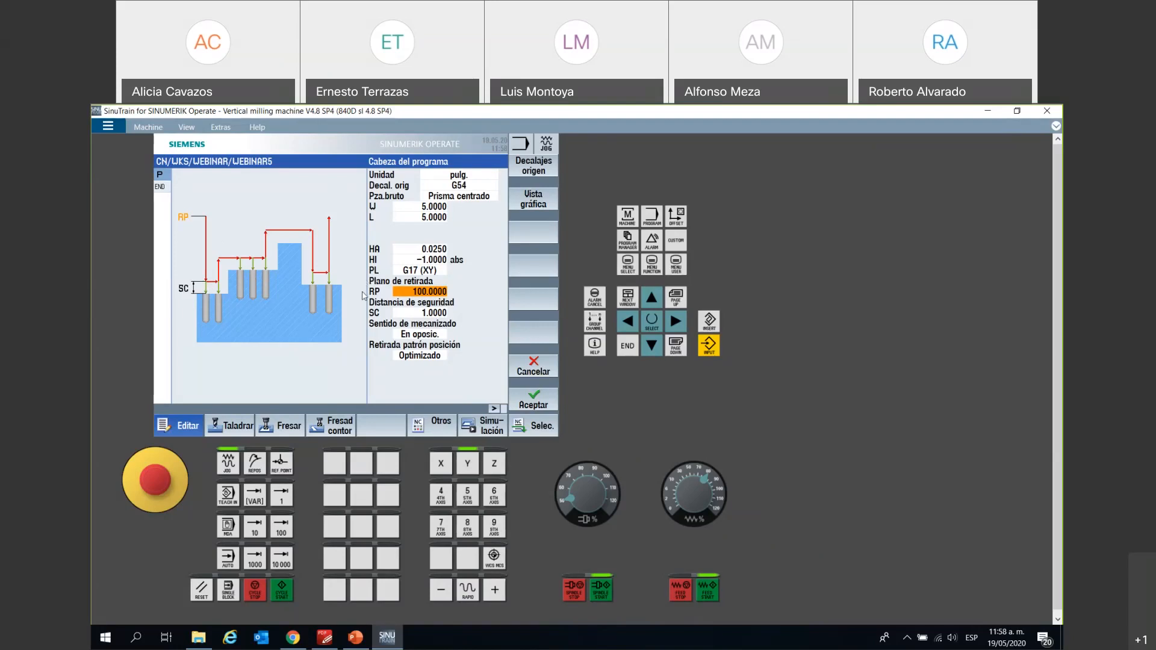
type("1")
key("Return")
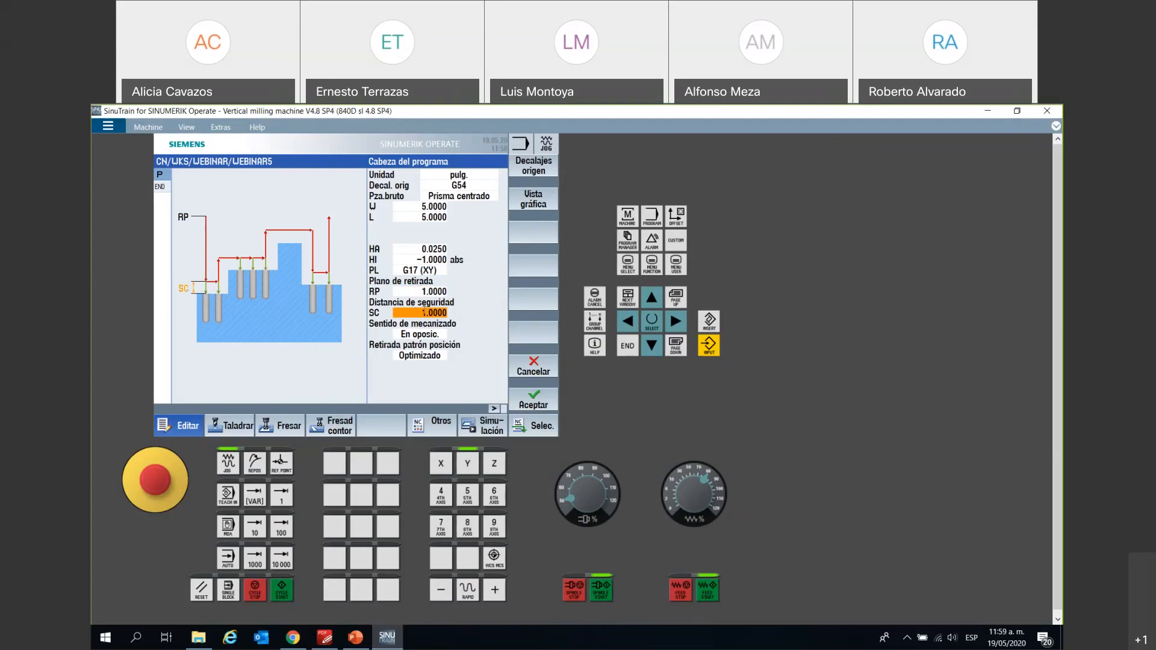
- Compare both machining directions, set the direction to climb milling (En corcondanc), and view the Optimizado position pattern retraction
left_click(429, 335)
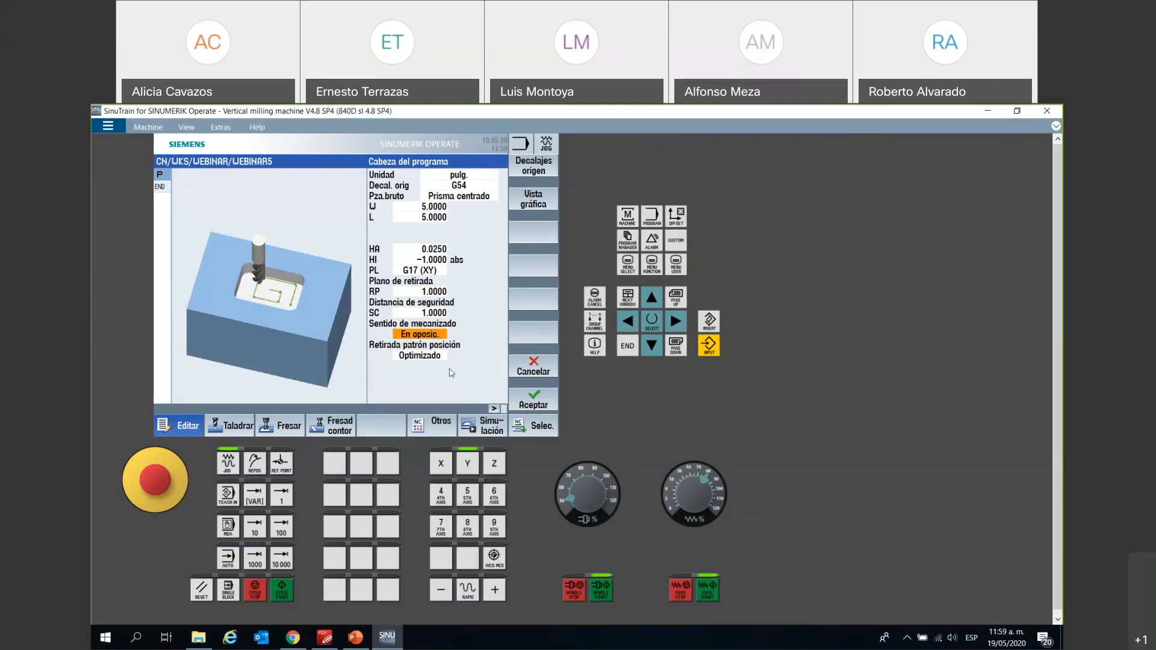
left_click(429, 335)
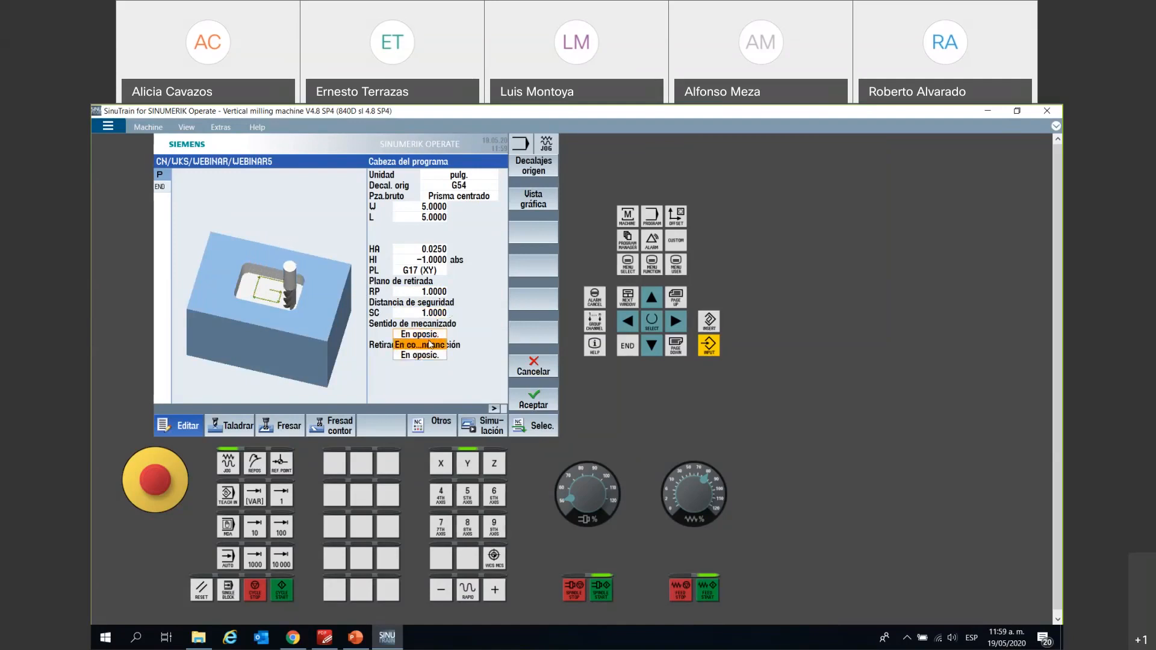
left_click(430, 345)
left_click(429, 338)
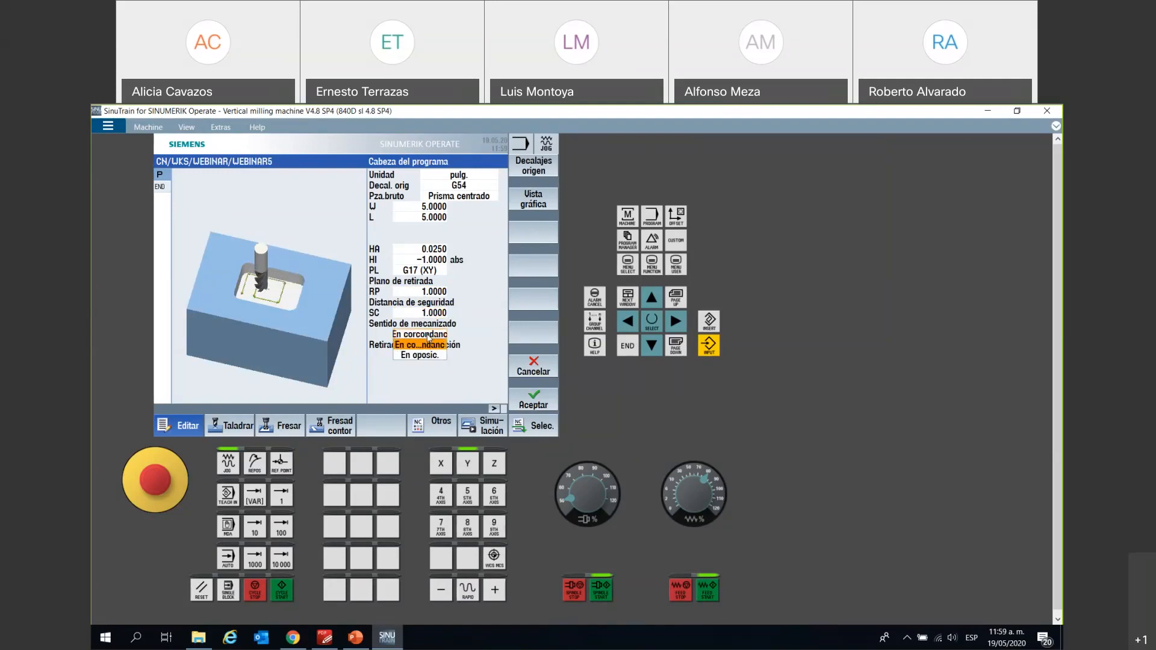
key("Down")
key("Return")
left_click(427, 334)
key("Down")
key("Return")
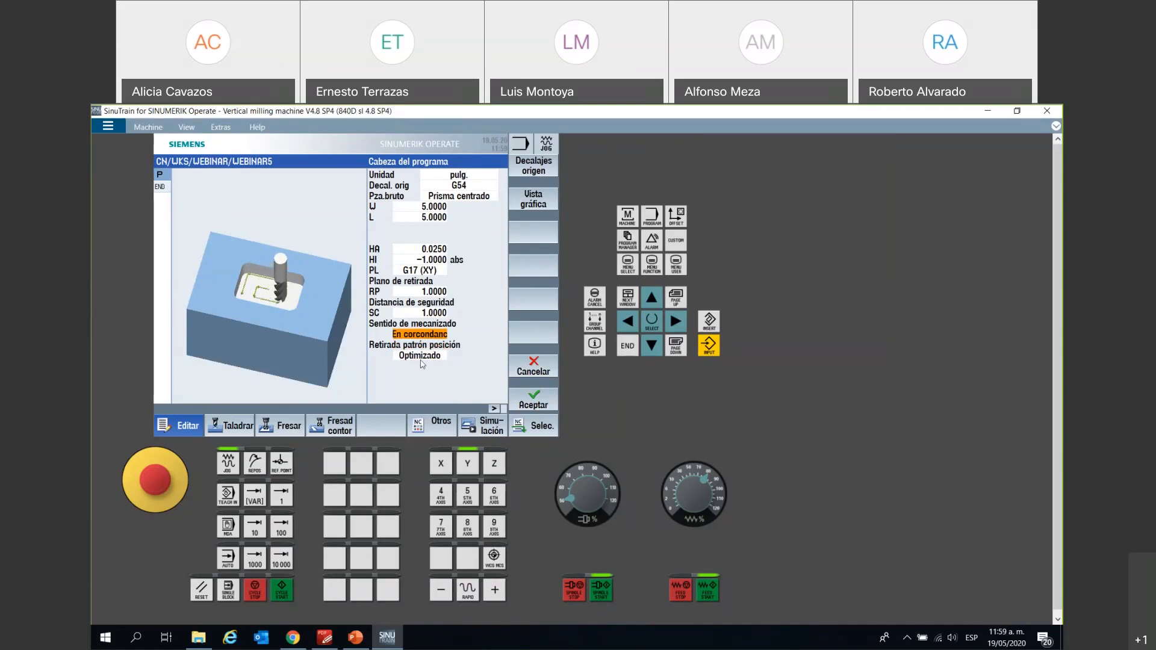
left_click(423, 359)
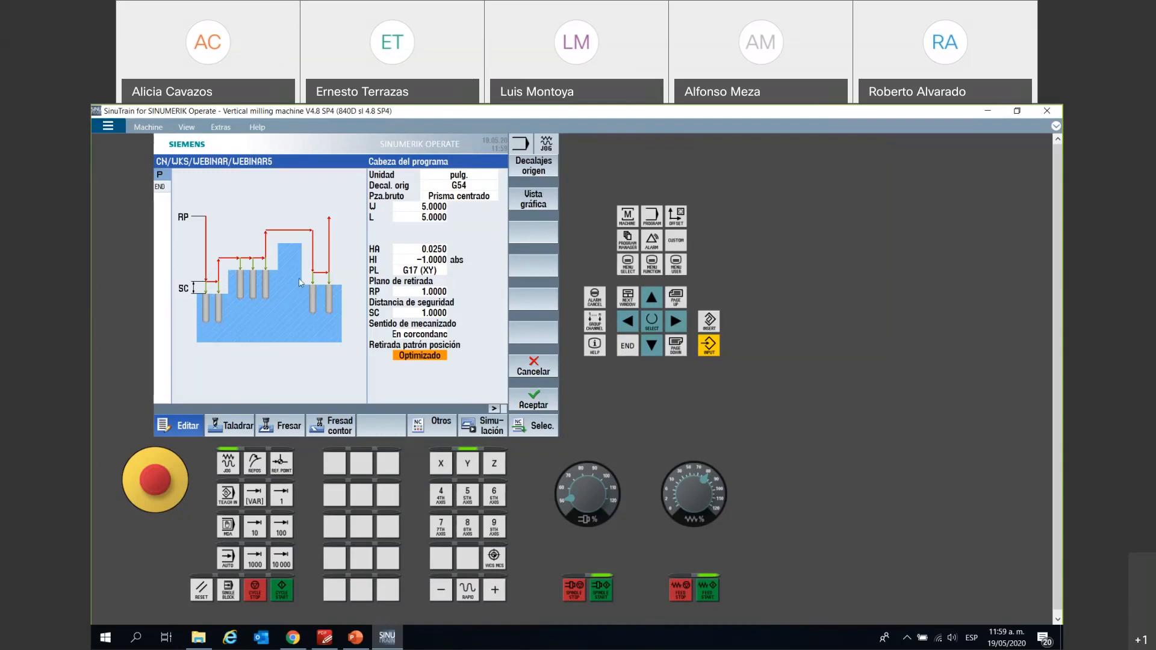
- Set the position pattern retraction to the retraction plane (al plano retirada) and accept the program header
left_click(419, 356)
left_click(423, 368)
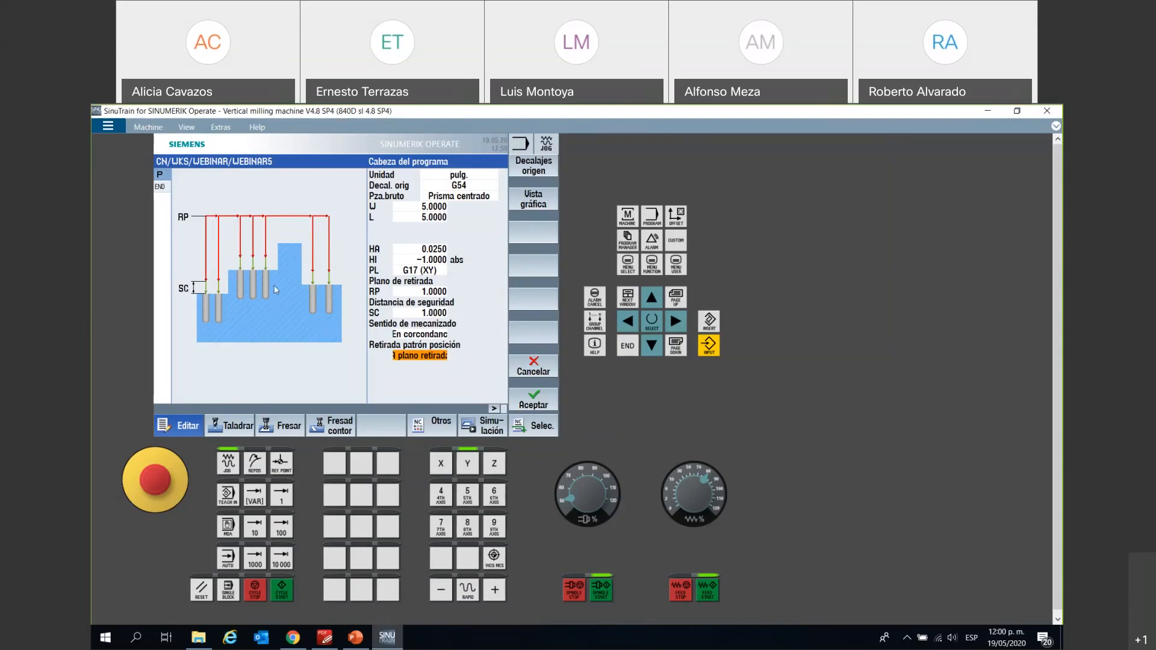
left_click(525, 407)
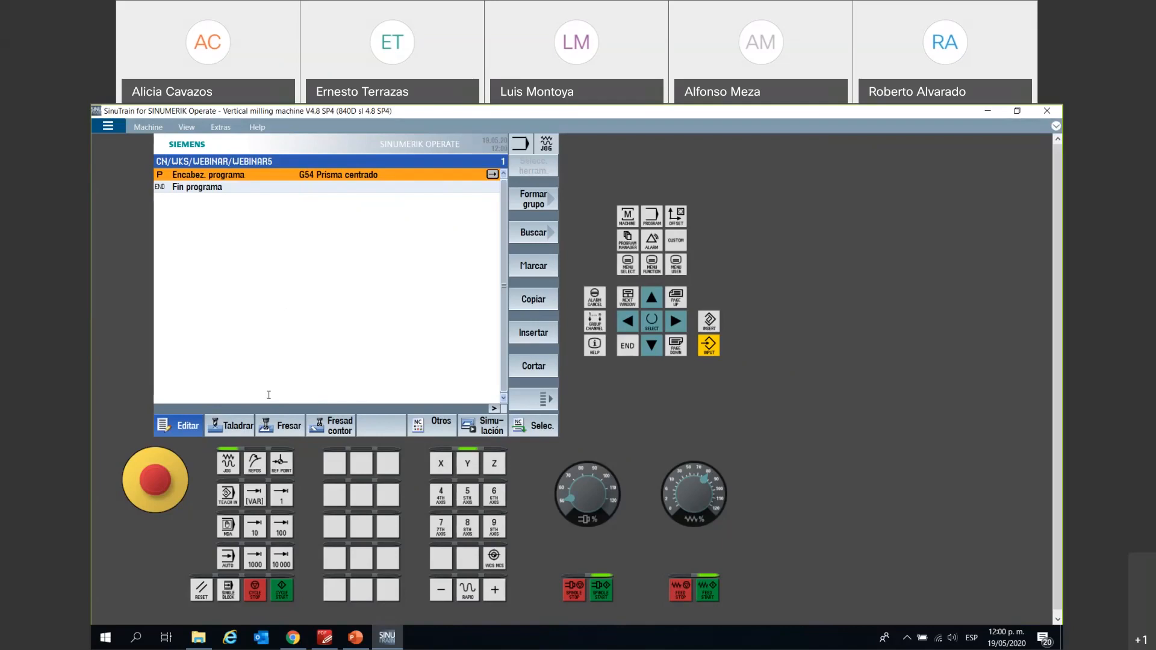
- Add a face milling (Planeado) cycle and choose FRESA PLANEAR_2 from the tool selection list
left_click(288, 426)
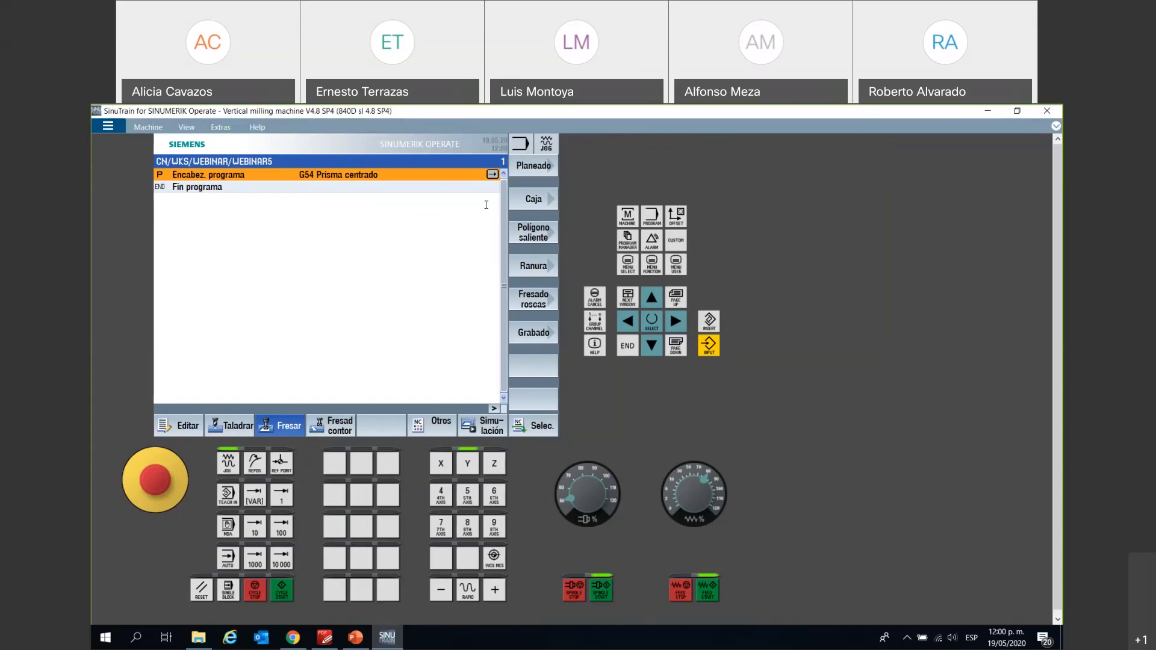
left_click(530, 166)
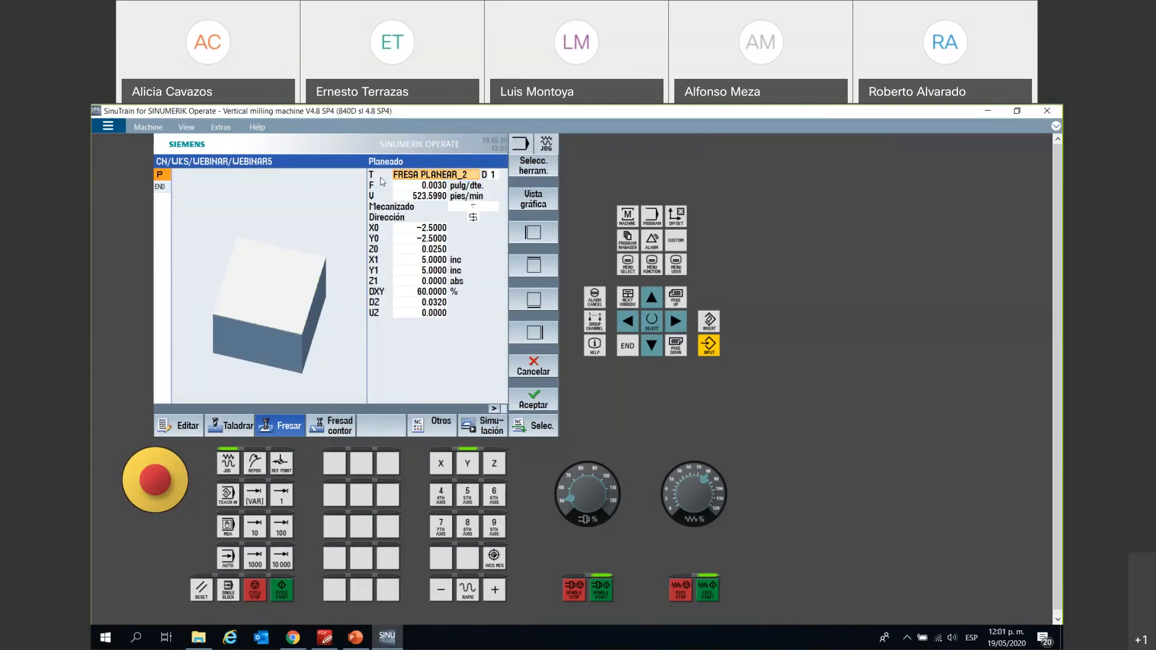
left_click(532, 173)
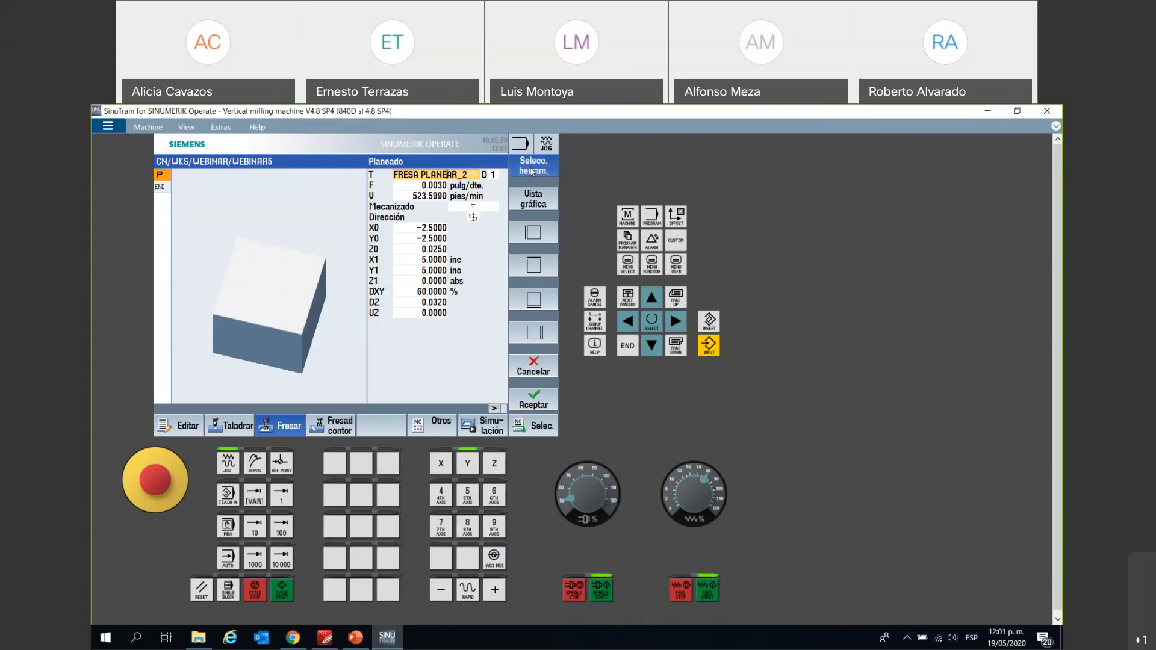
scroll(236, 325, "up", 4)
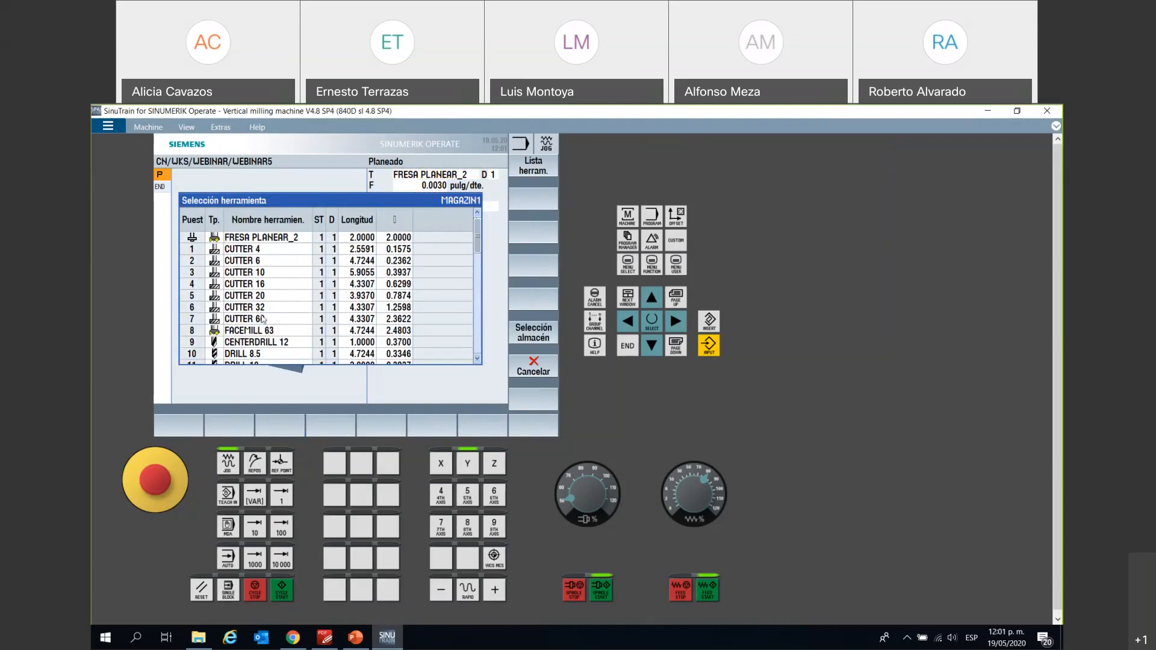
scroll(259, 322, "down", 5)
scroll(258, 322, "up", 5)
left_click(280, 238)
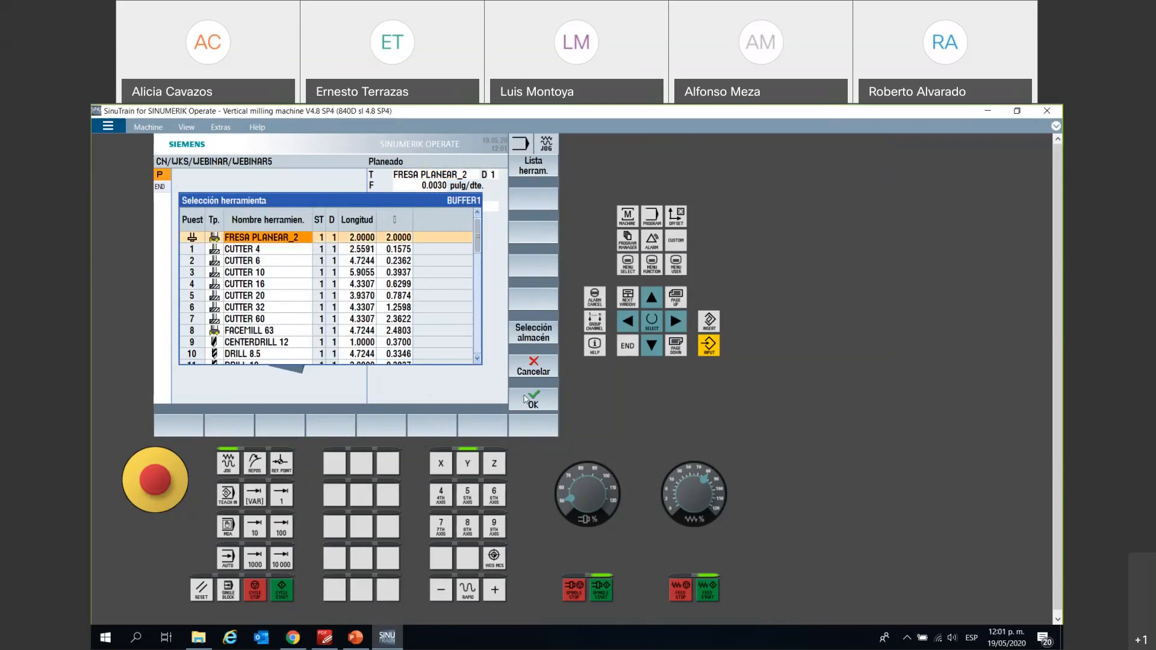
left_click(525, 399)
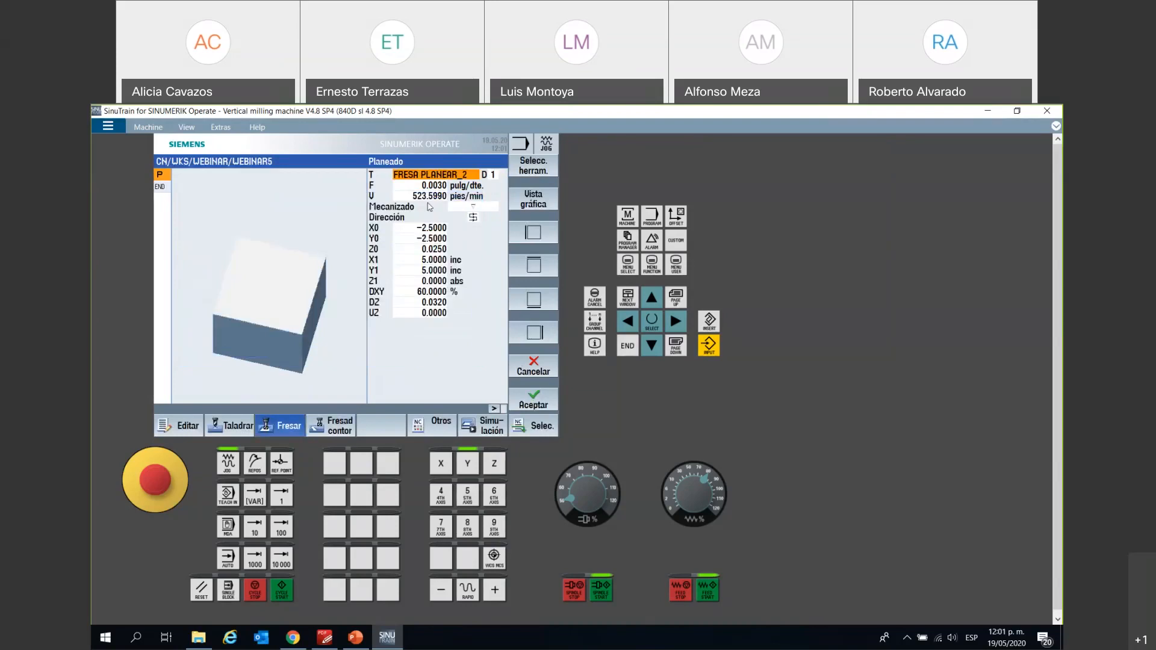
- Review the units of feed F and cutting speed V, keeping pulg/dte. and pies/min
left_click(448, 185)
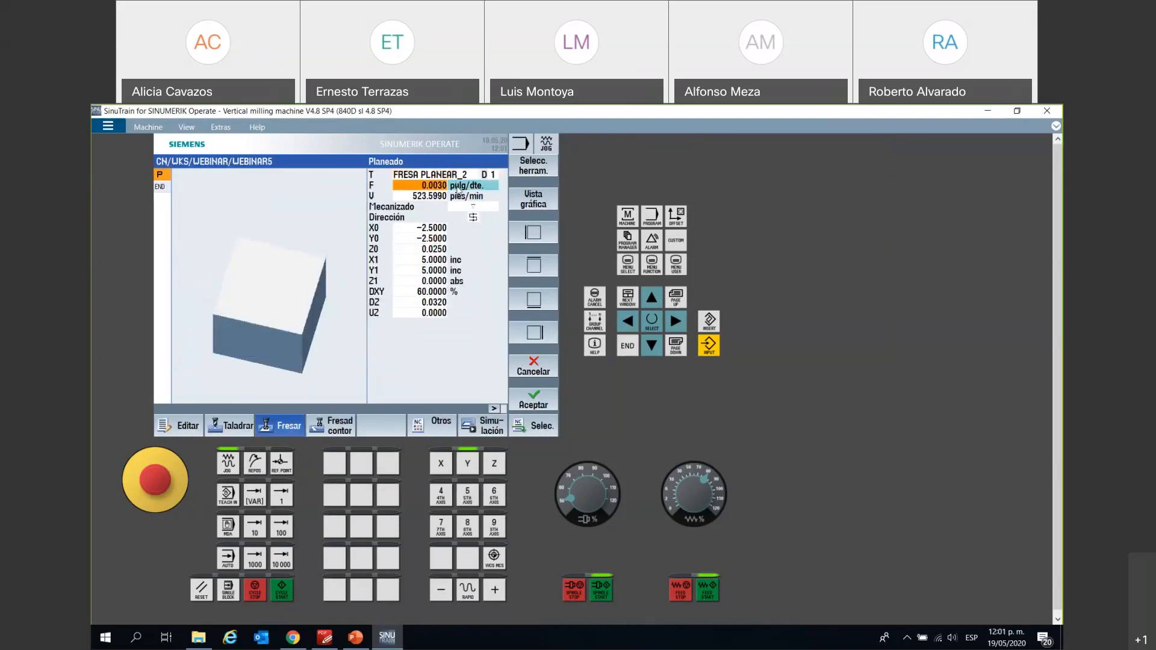
left_click(461, 186)
left_click(462, 193)
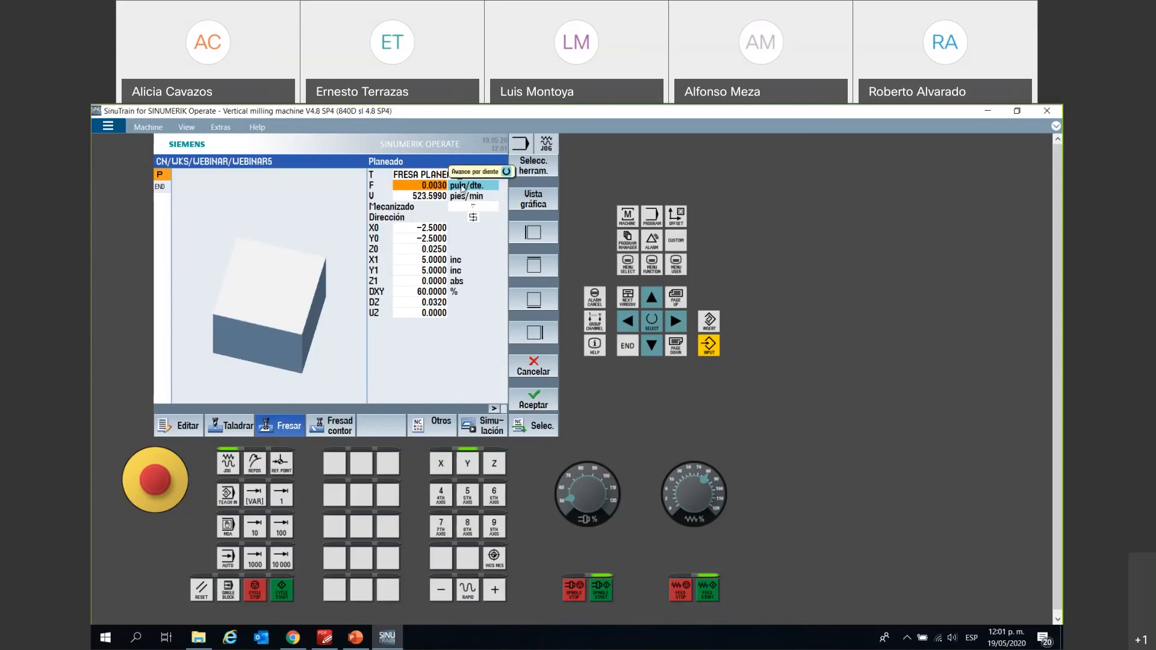
left_click(467, 199)
left_click(467, 199)
left_click(467, 199)
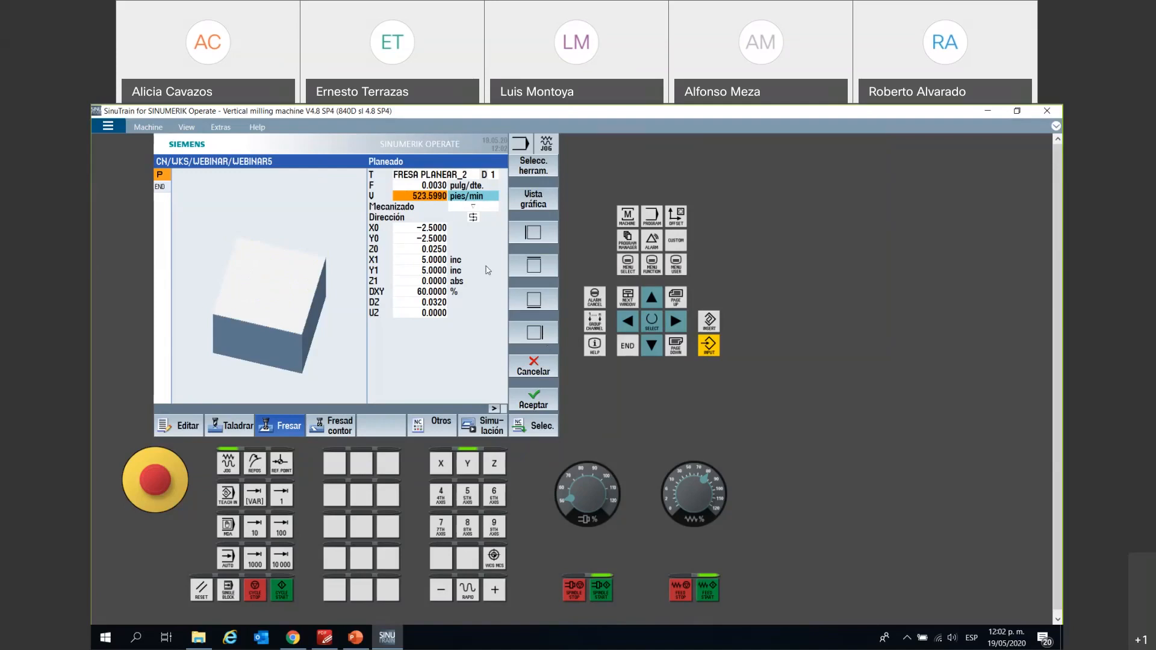
- Preview finishing (▽▽▽) as the face milling cycle's machining type and return it to roughing (▽)
left_click(486, 206)
left_click(488, 207)
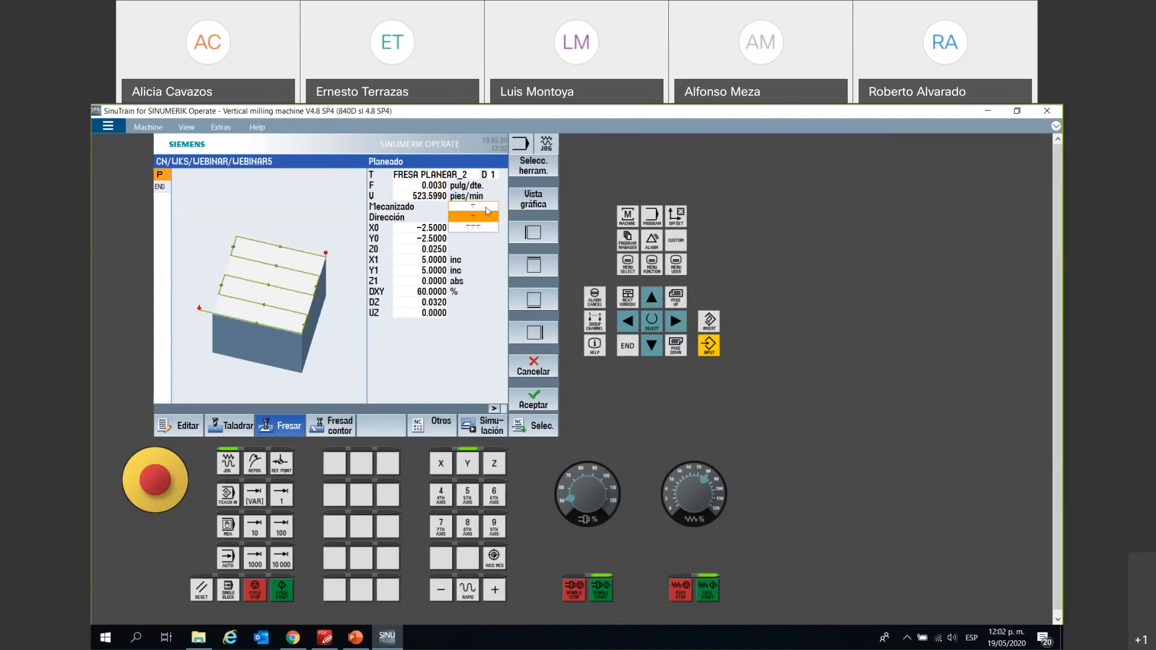
left_click(480, 227)
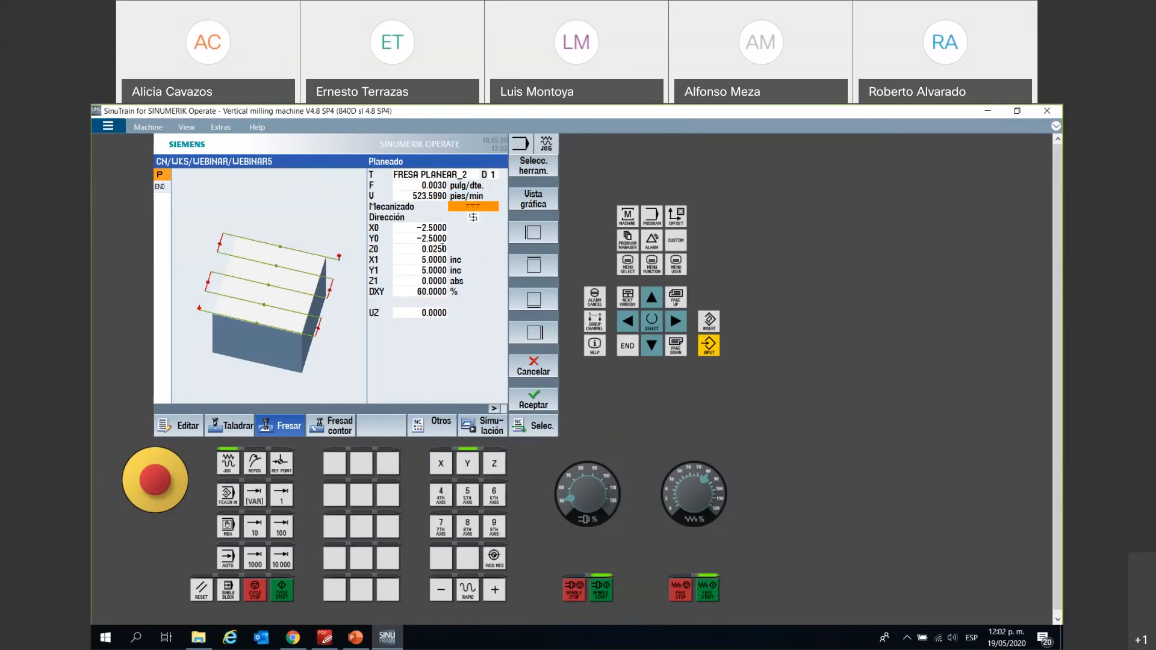
left_click(477, 207)
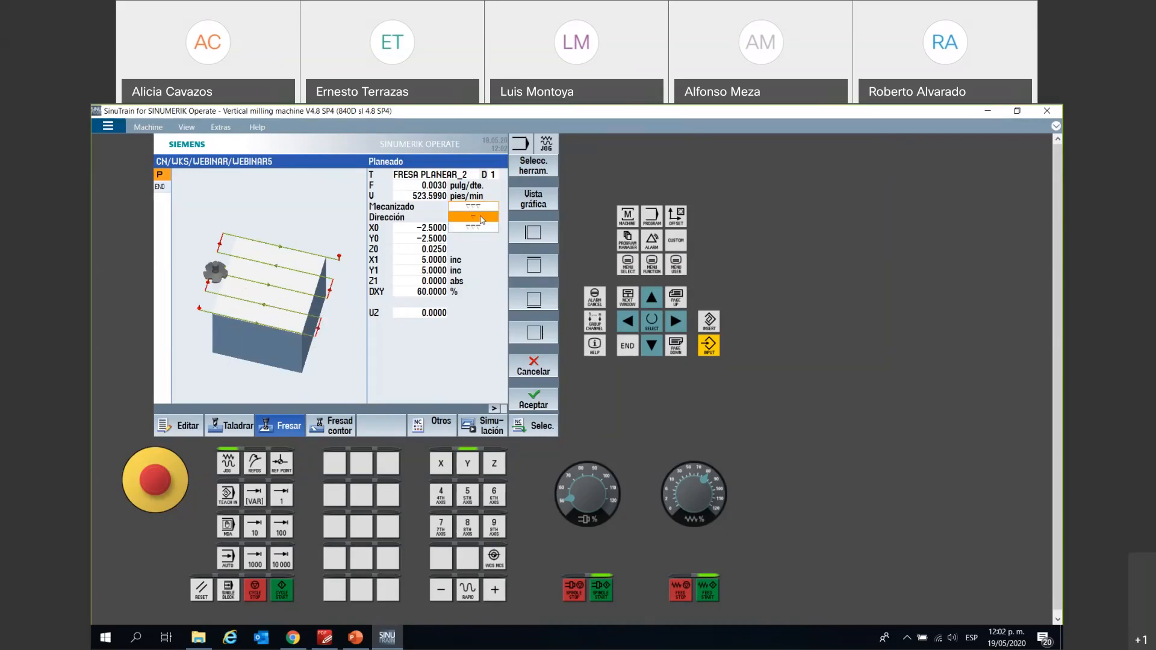
left_click(481, 218)
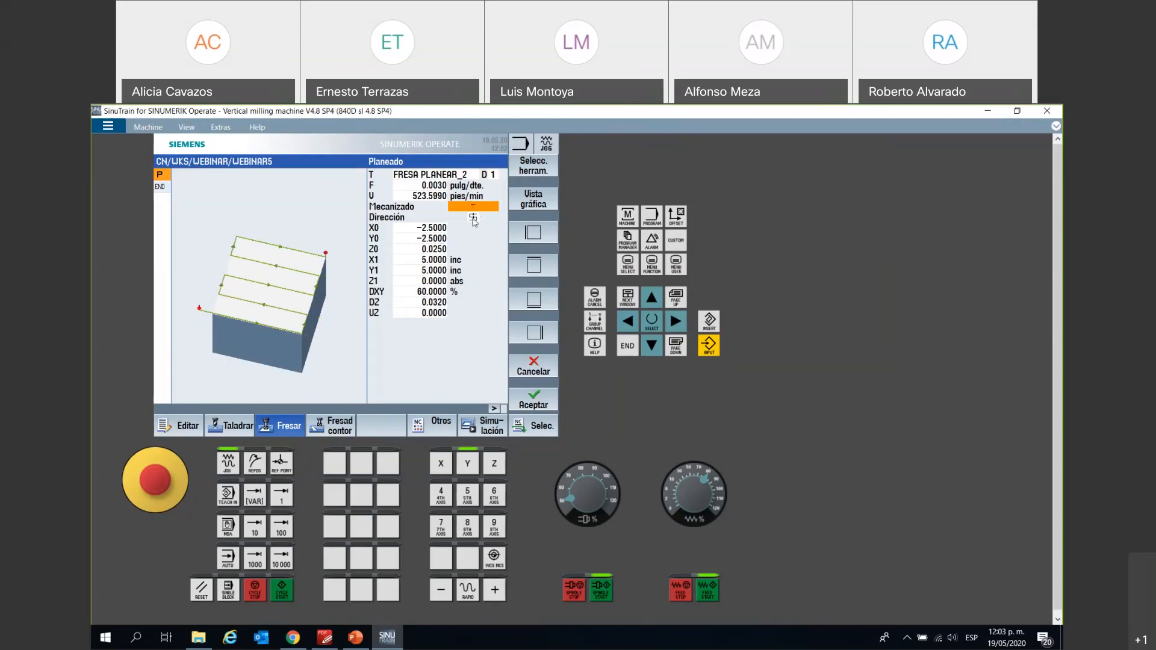
- Compare the face milling direction options and return the direction to alternating passes along X
left_click(474, 220)
left_click(474, 221)
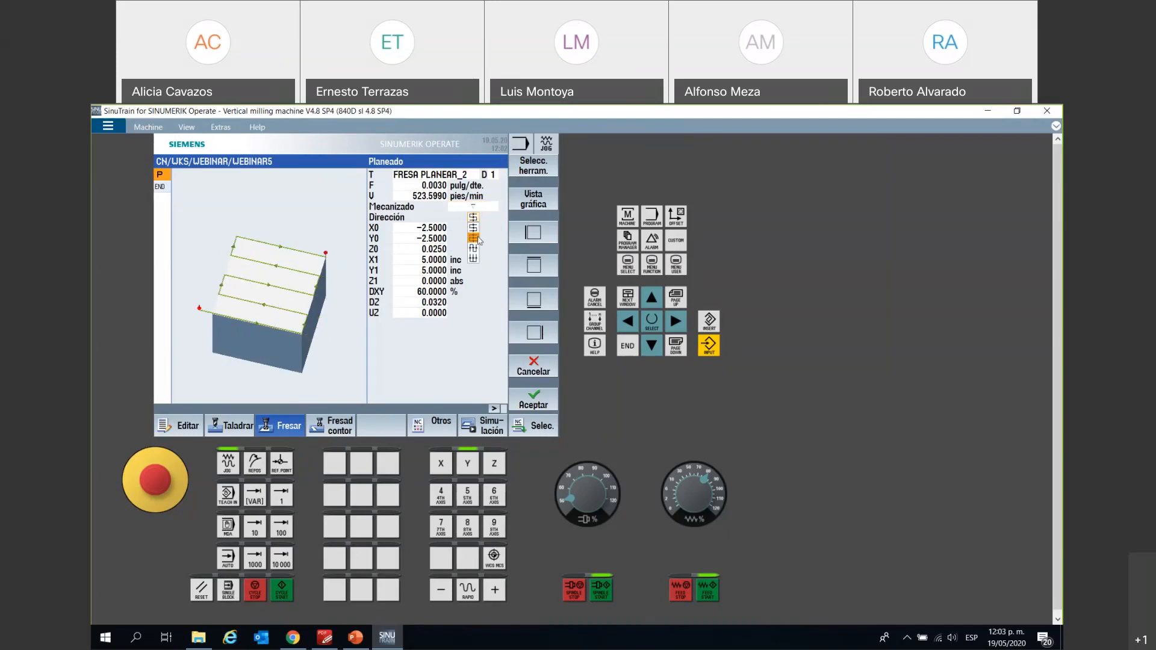
left_click(479, 240)
left_click(474, 217)
left_click(474, 223)
left_click(473, 220)
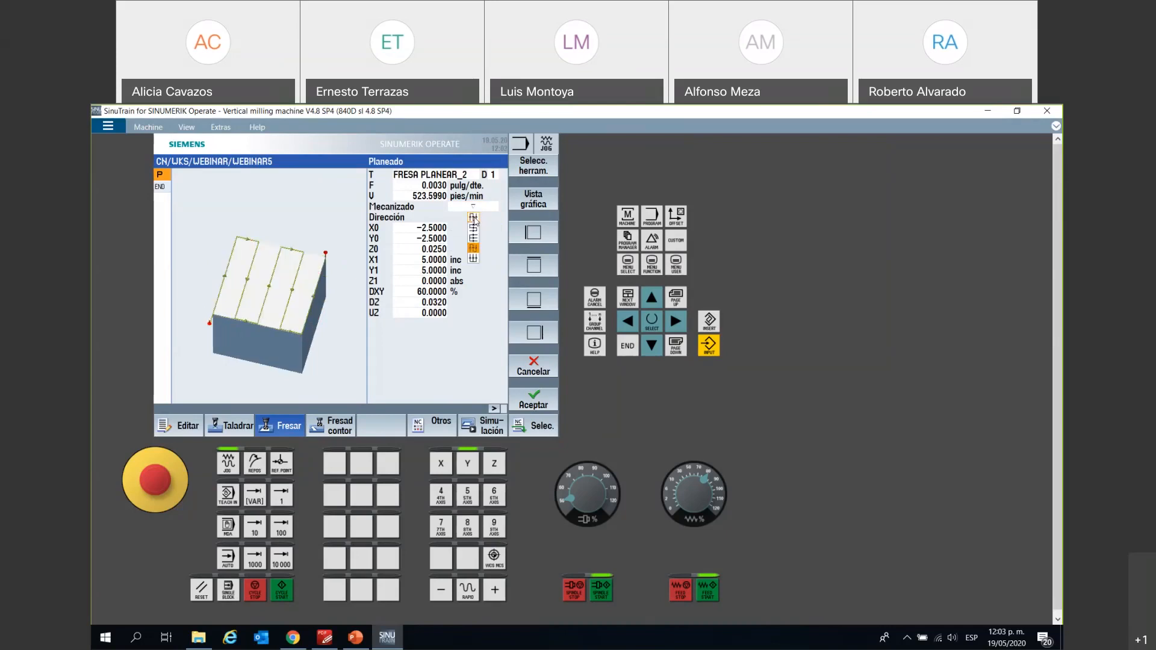
left_click(478, 259)
left_click(475, 220)
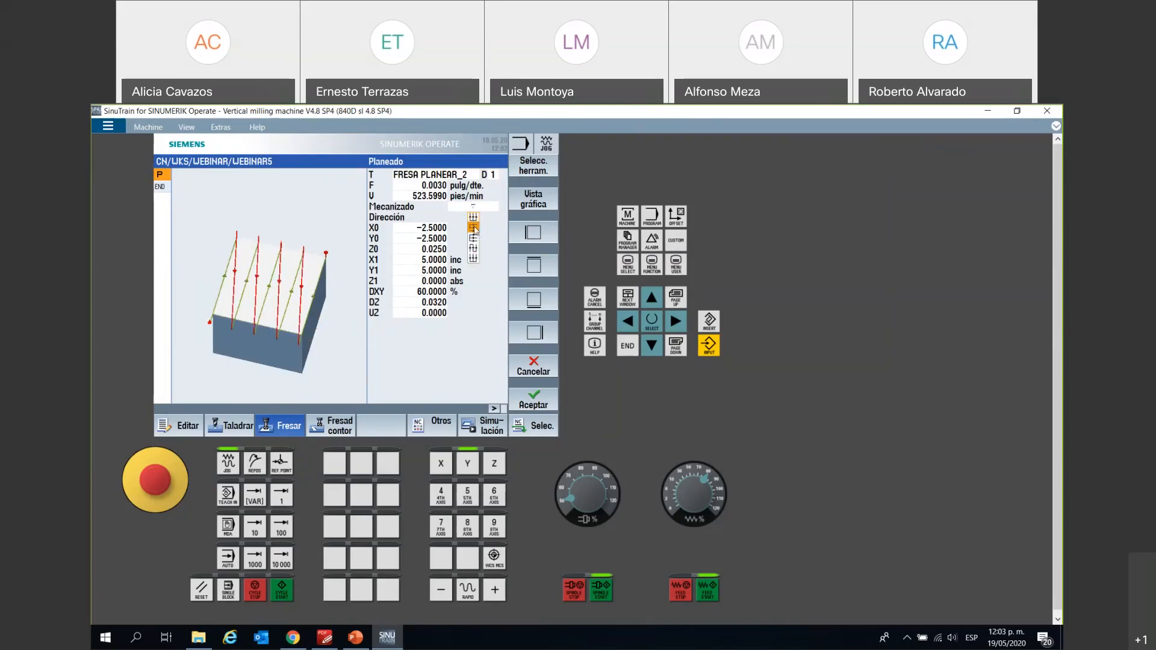
left_click(474, 229)
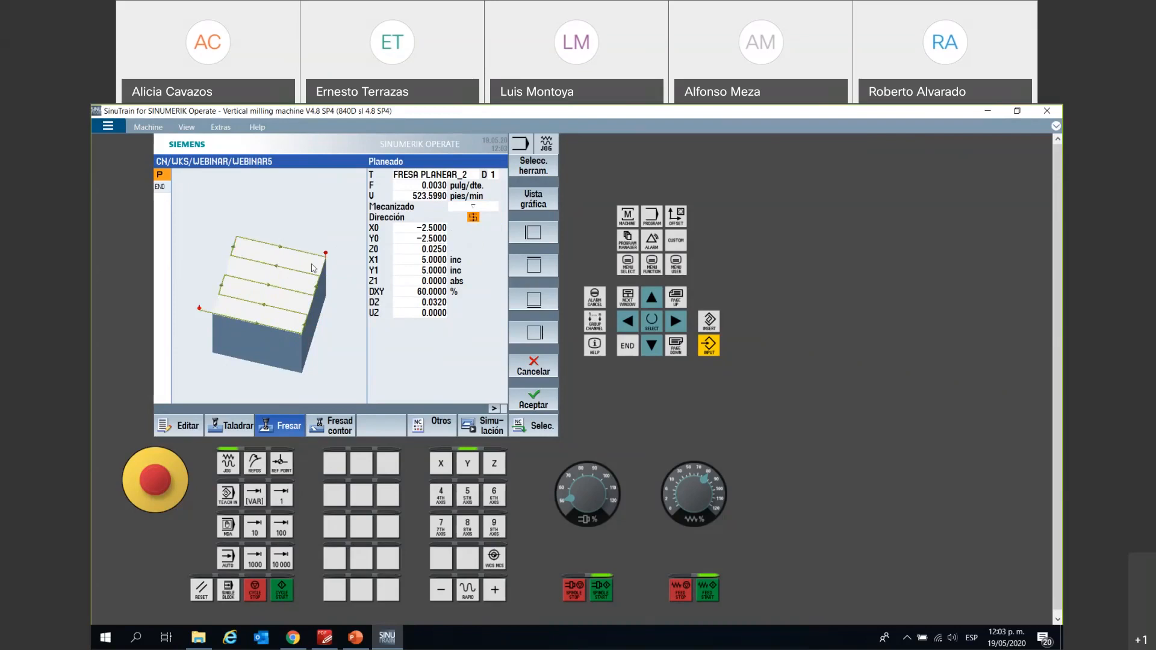
- Examine the face milling start point X0, Y0, Z0 and the incremental extents X1 and Y1 with their help graphics
left_click(428, 229)
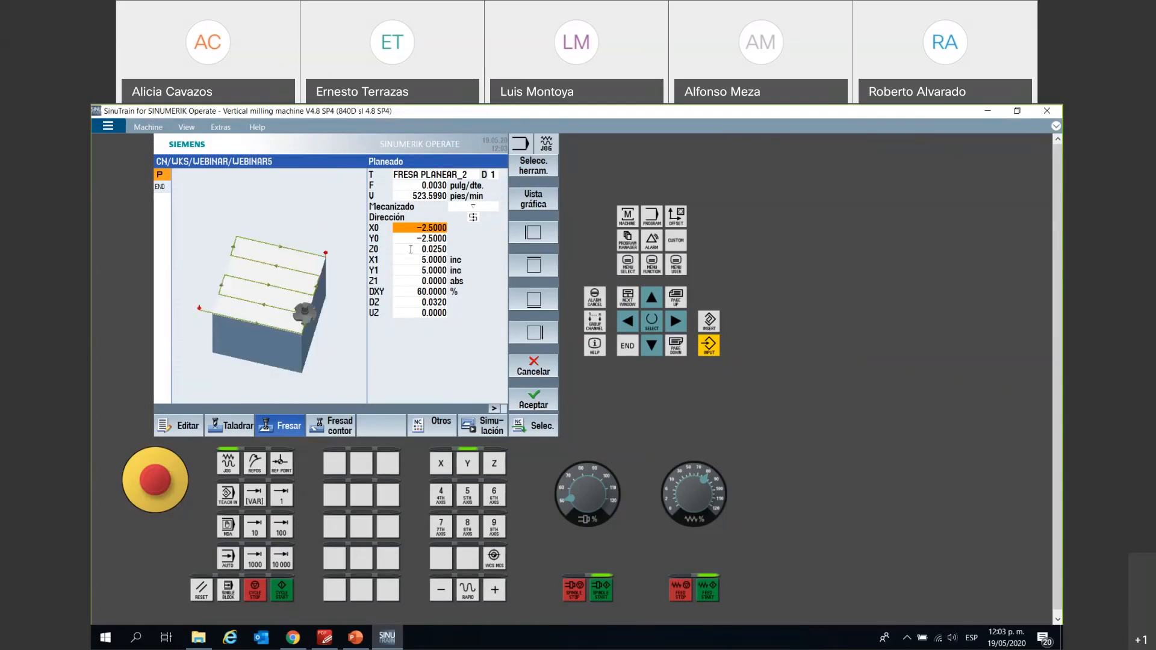
left_click(411, 249)
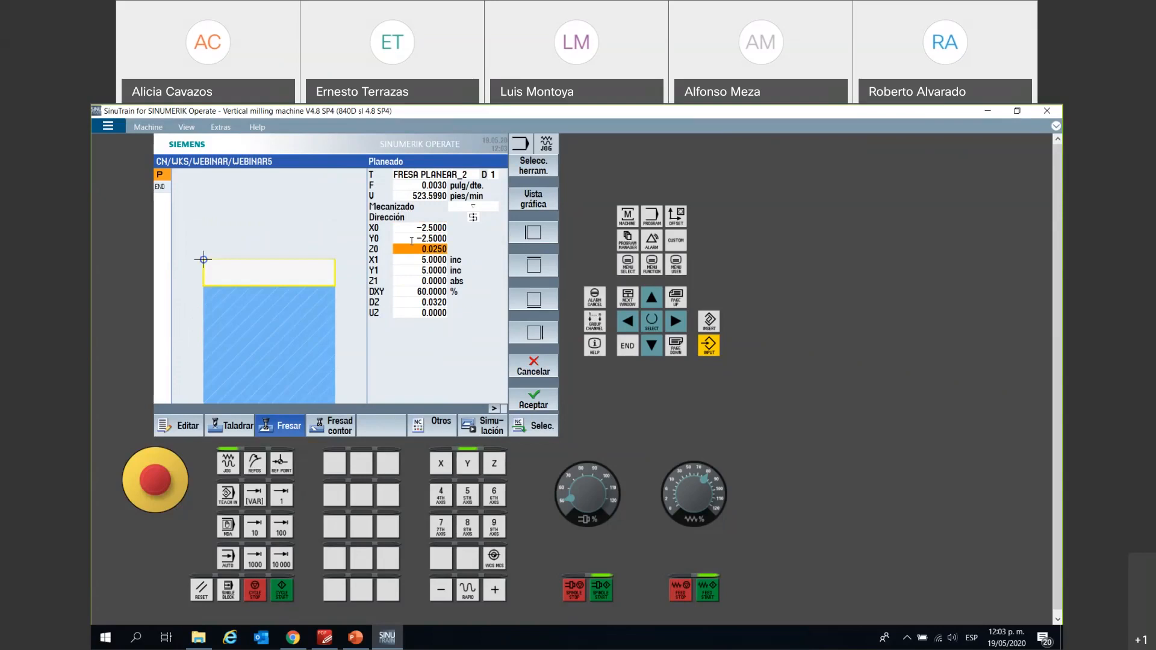
left_click(411, 240)
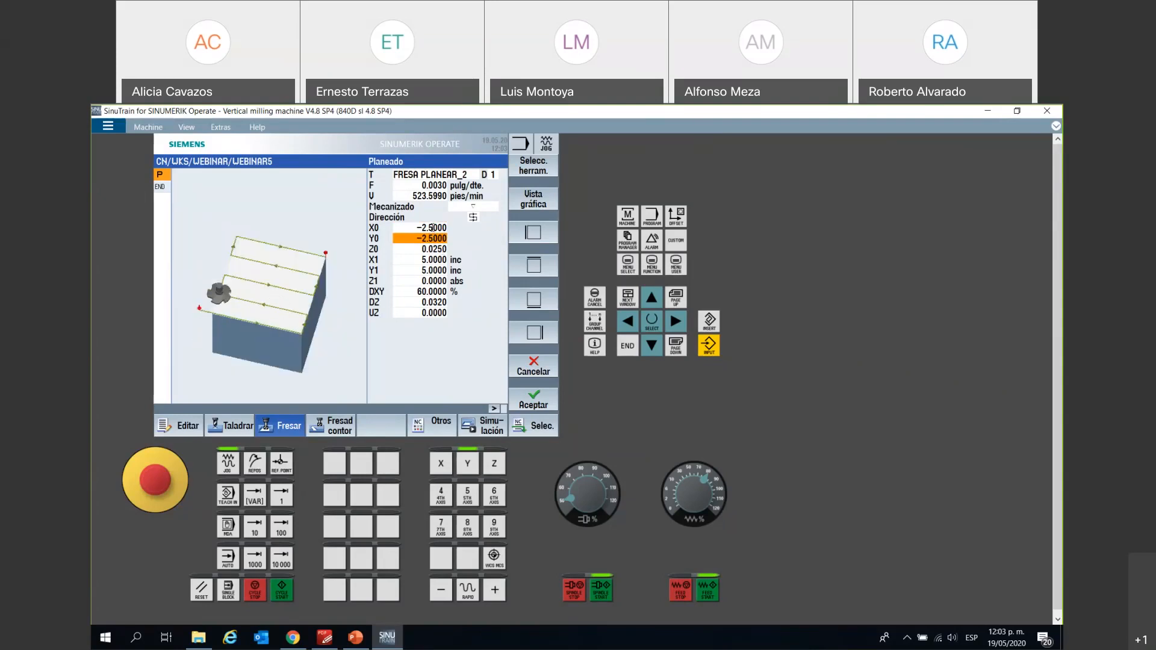
left_click(435, 240)
left_click(407, 249)
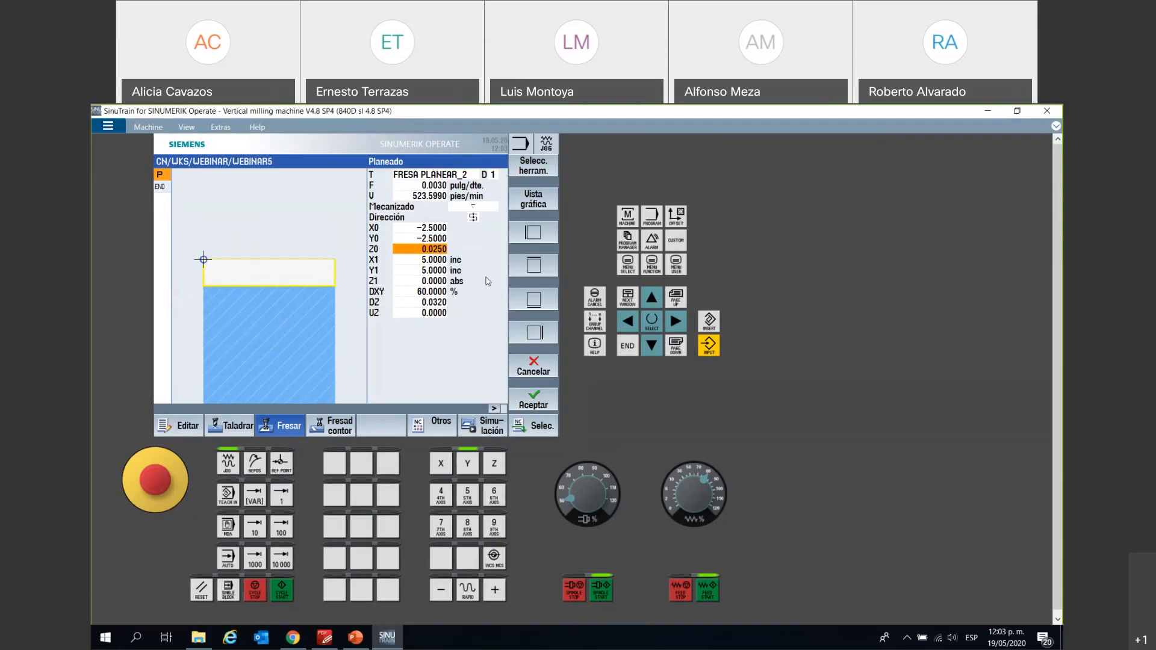
key("Down")
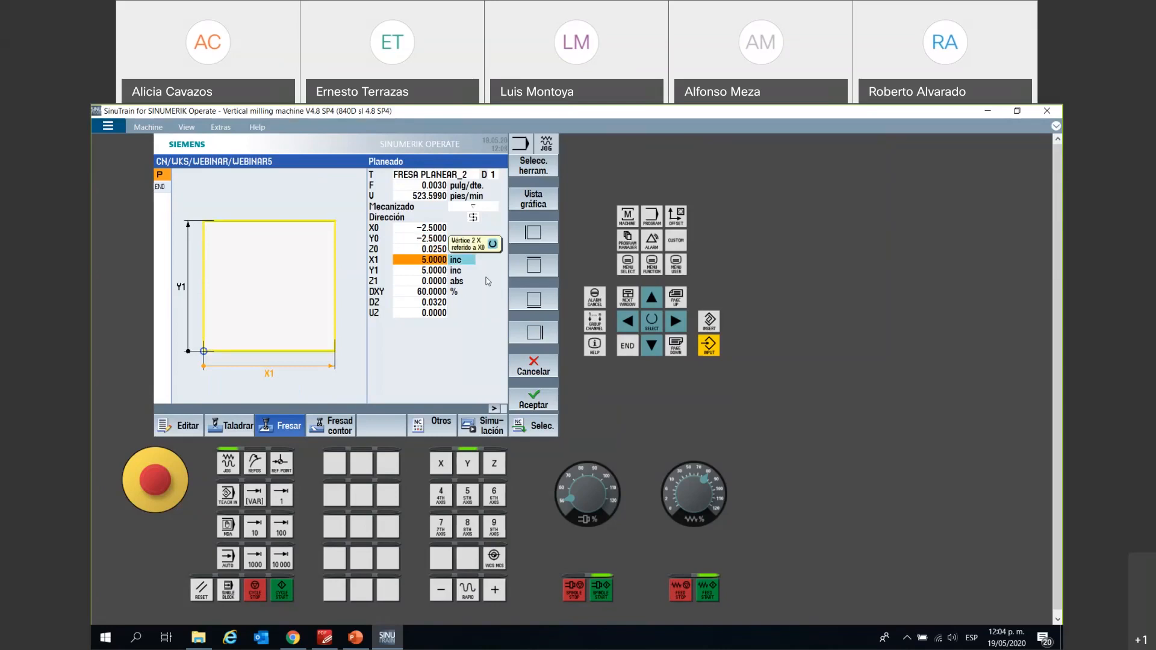
key("Down")
key("Down")
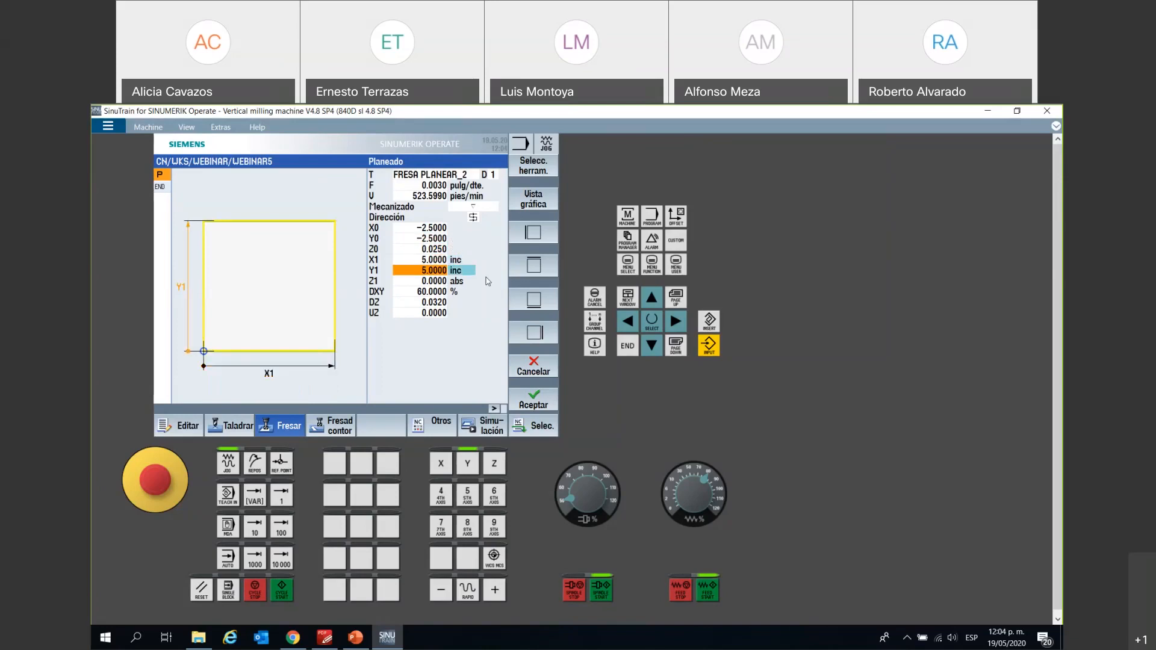
key("Up")
key("Up")
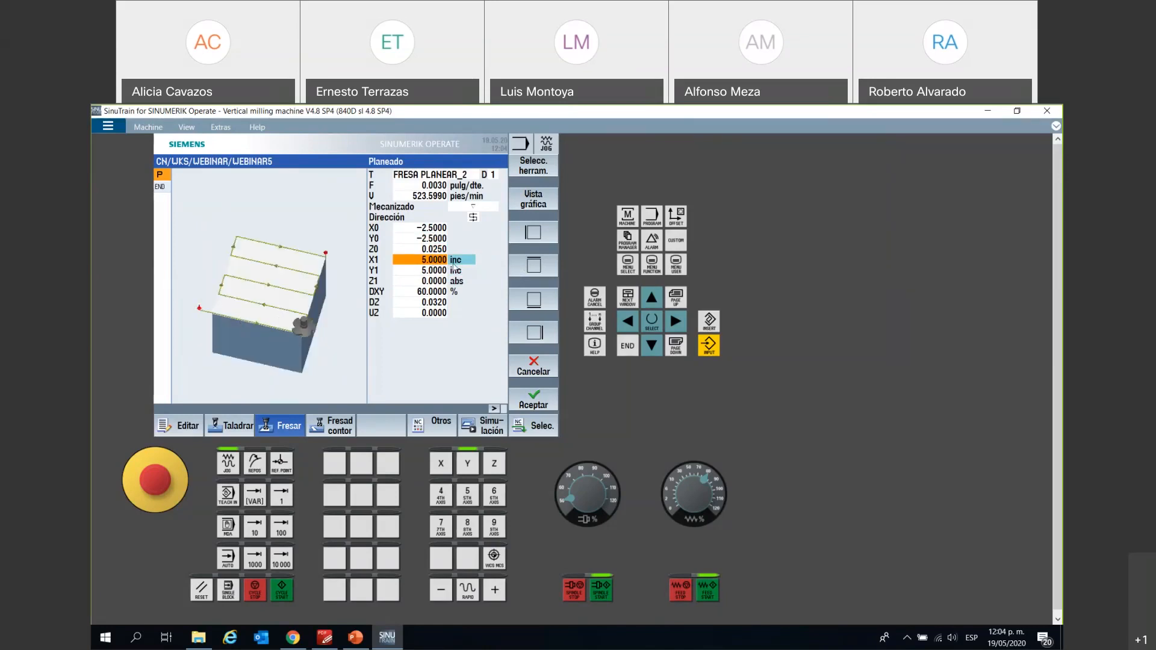
- Check final depth Z1, stepover DXY and infeed DZ, and accept the face milling cycle into the program
left_click(423, 280)
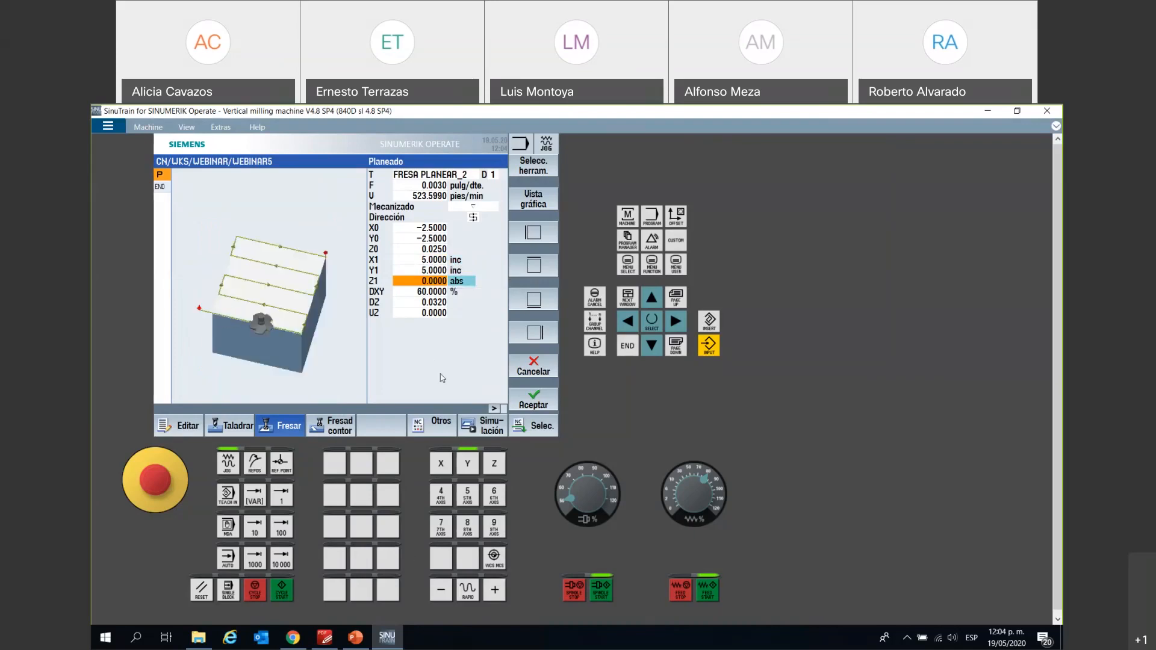
left_click(429, 293)
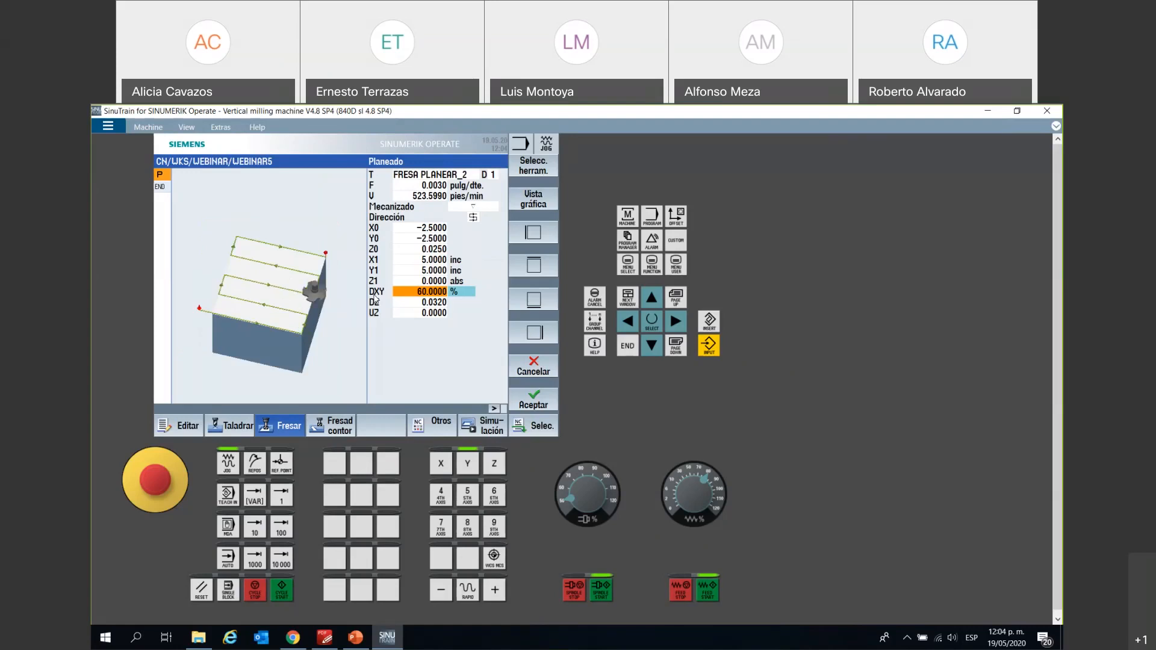
left_click(456, 293)
left_click(459, 294)
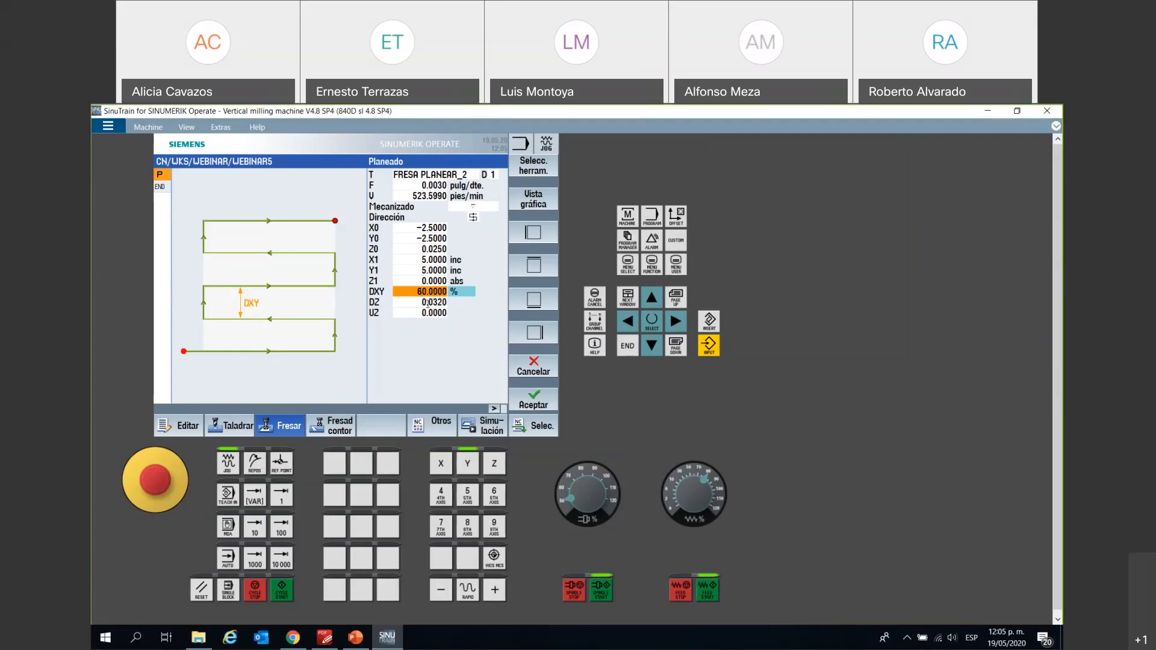
key("Down")
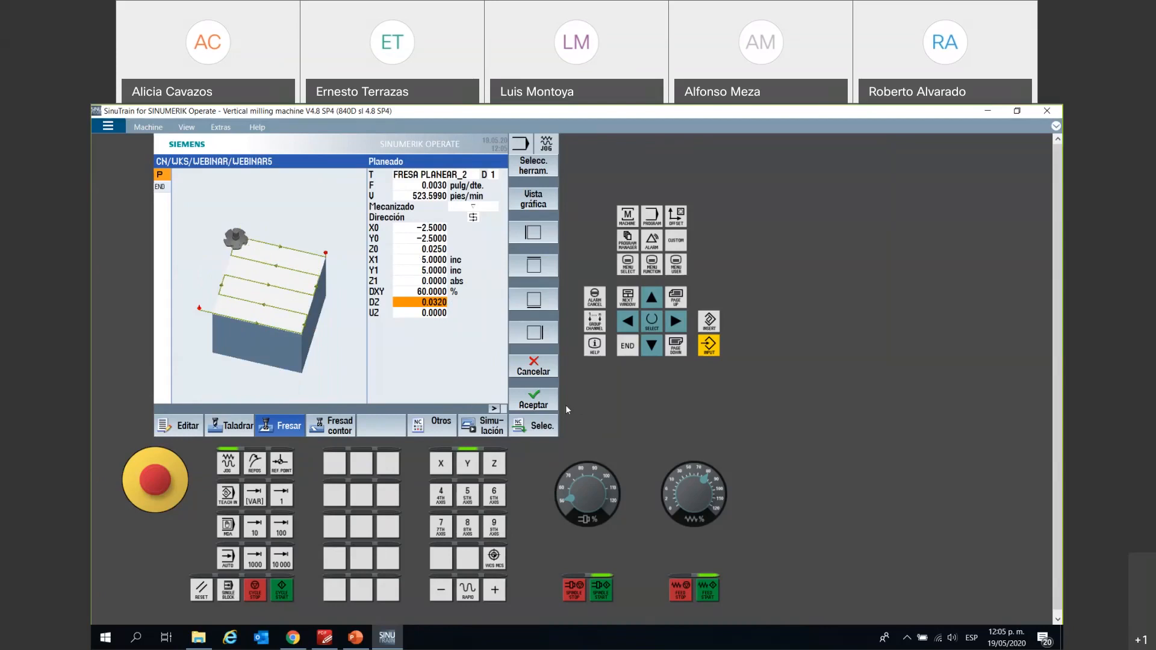
left_click(523, 399)
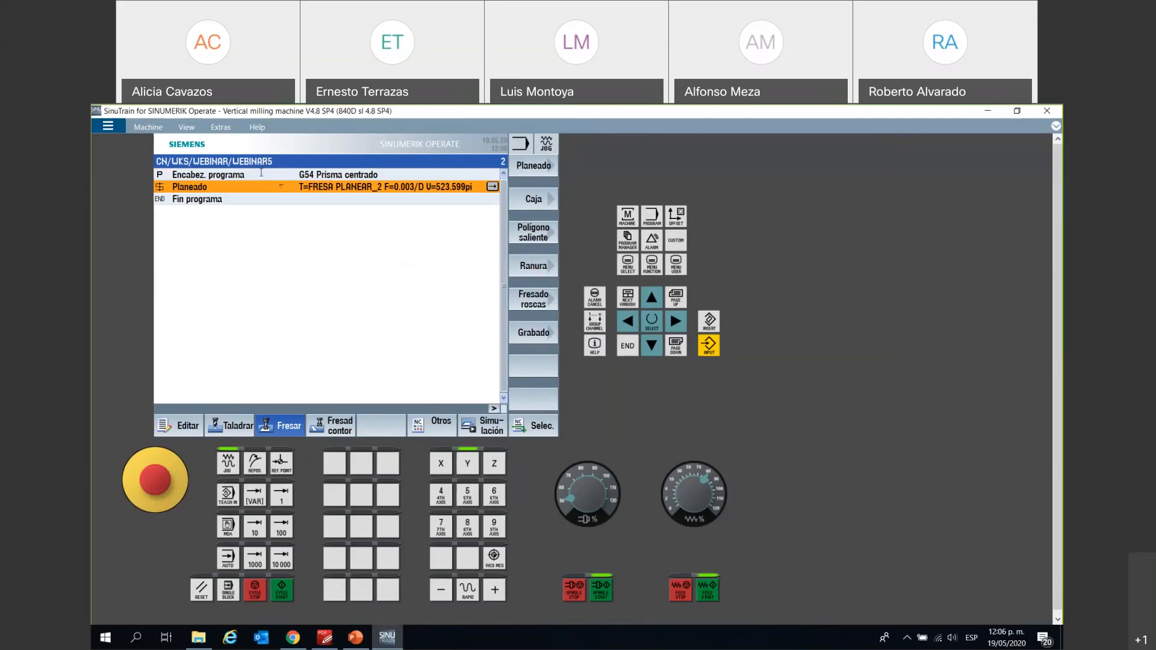
- Simulate the program, compare the 3D and plan views, and lower the simulation feed override to 90%
left_click(477, 429)
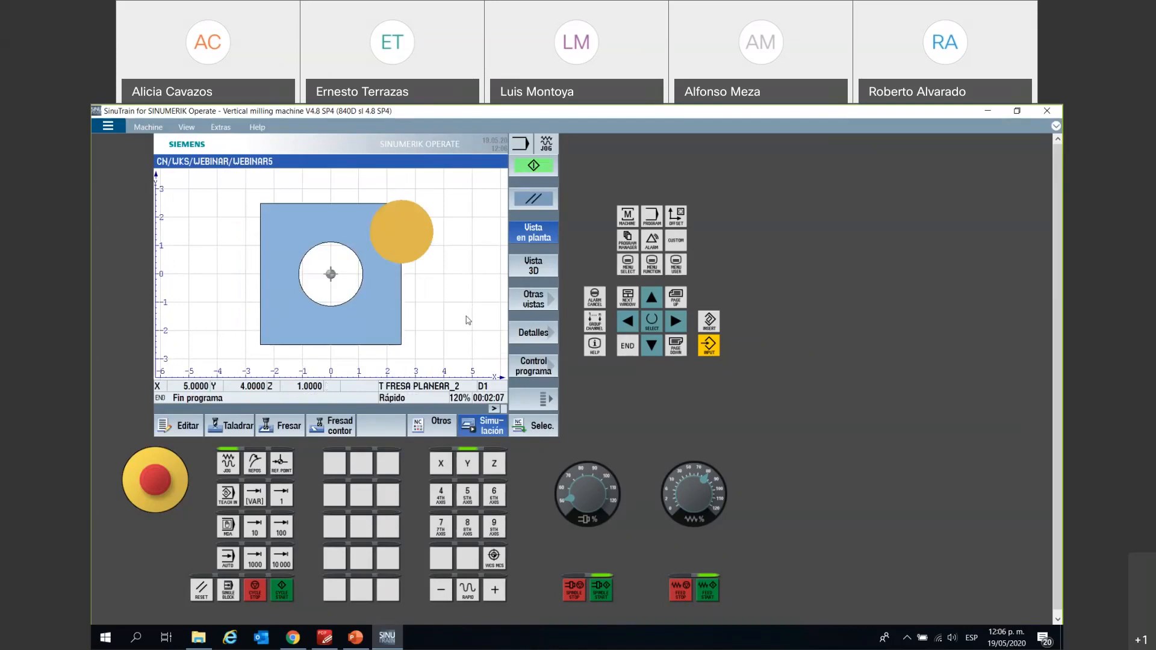
left_click(531, 269)
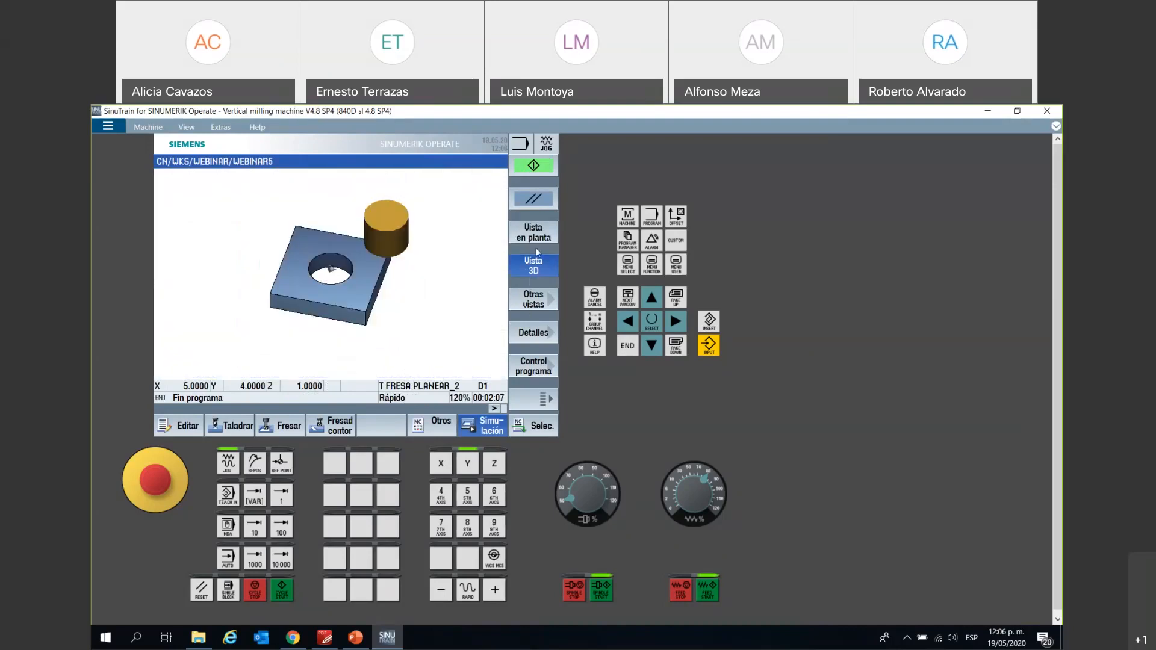
left_click(533, 232)
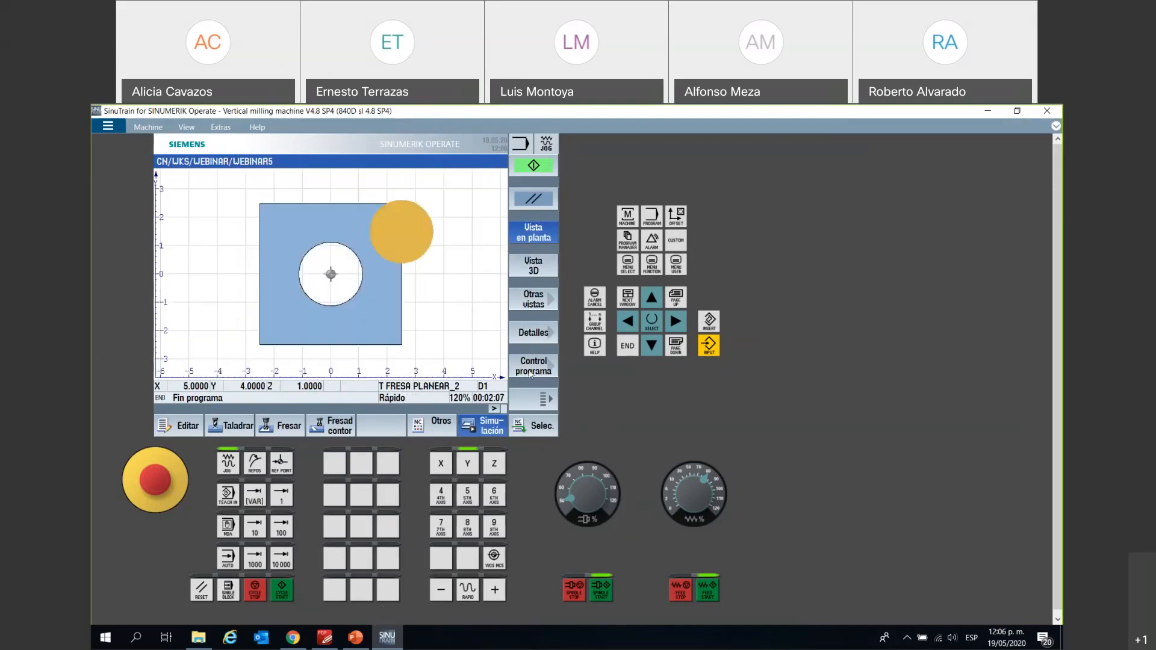
left_click(545, 371)
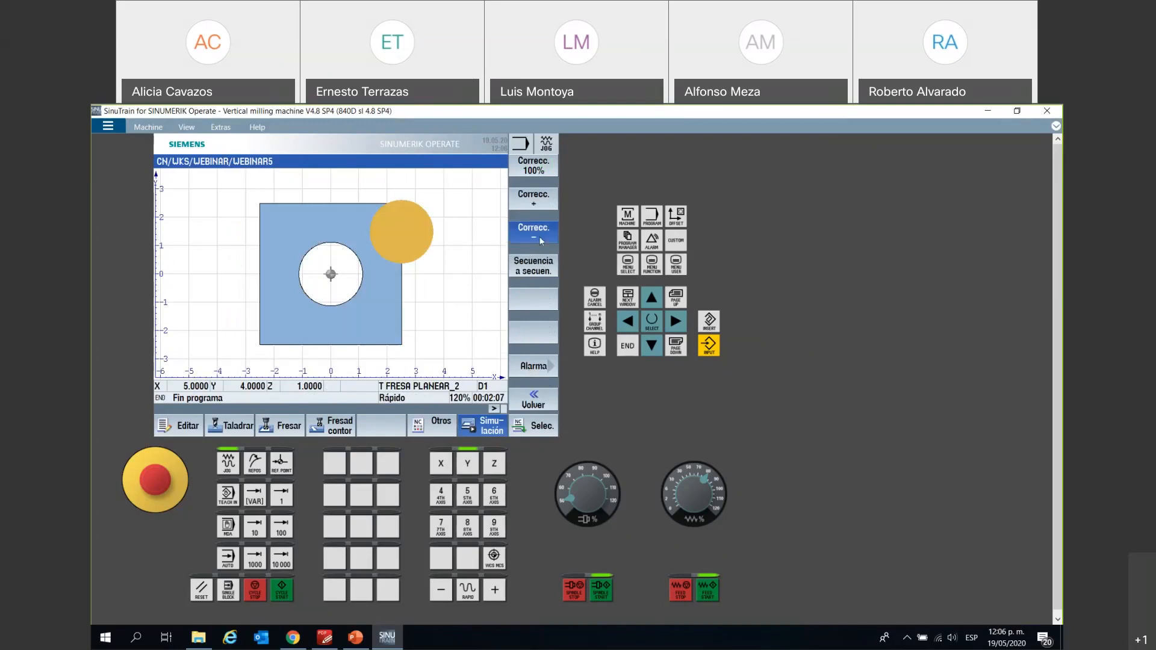
left_click(541, 398)
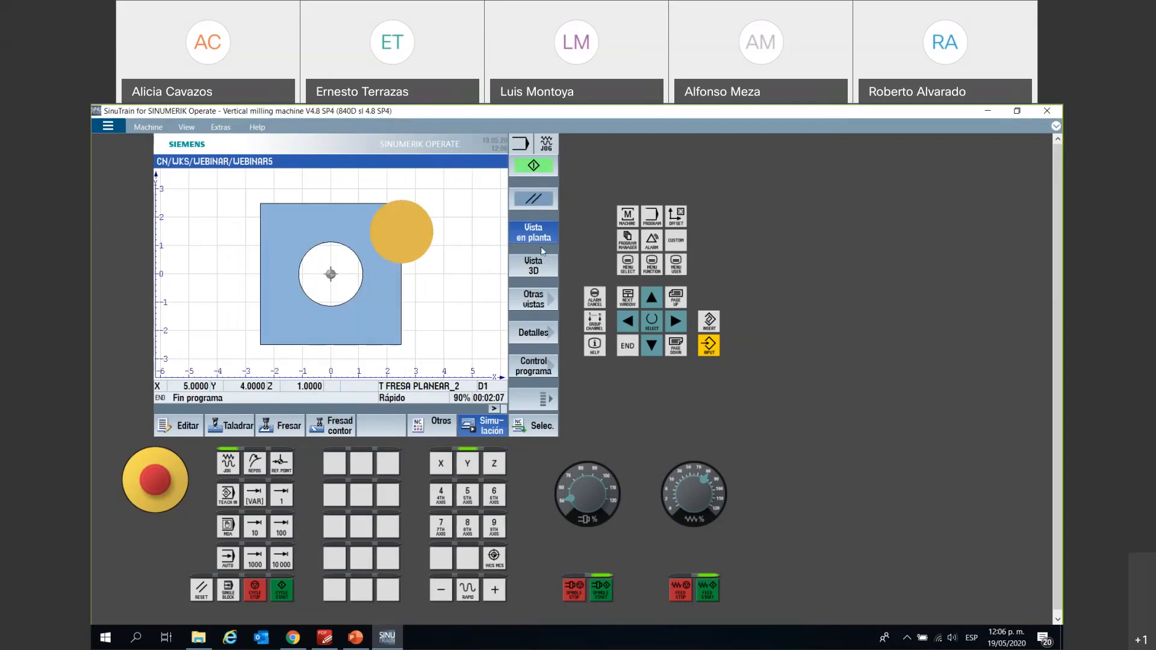
- Reopen the face milling cycle, browse the tool selection list, and accept the cycle with tool FRESA PLANEAR_2
left_click(188, 425)
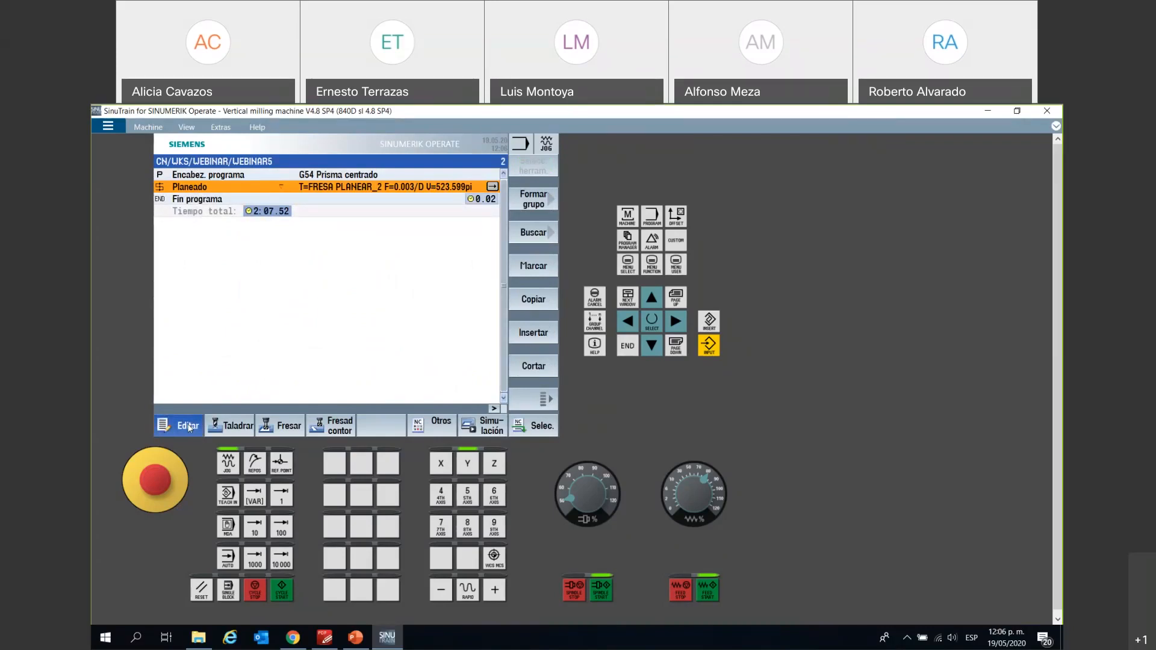
key("Right")
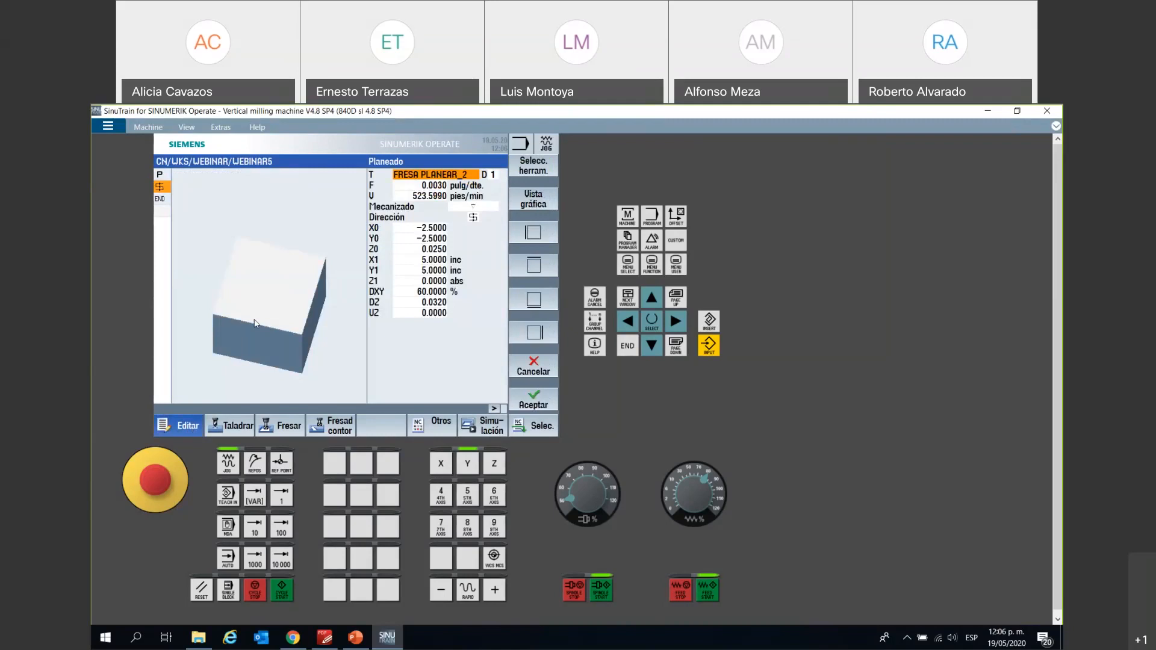
left_click(522, 172)
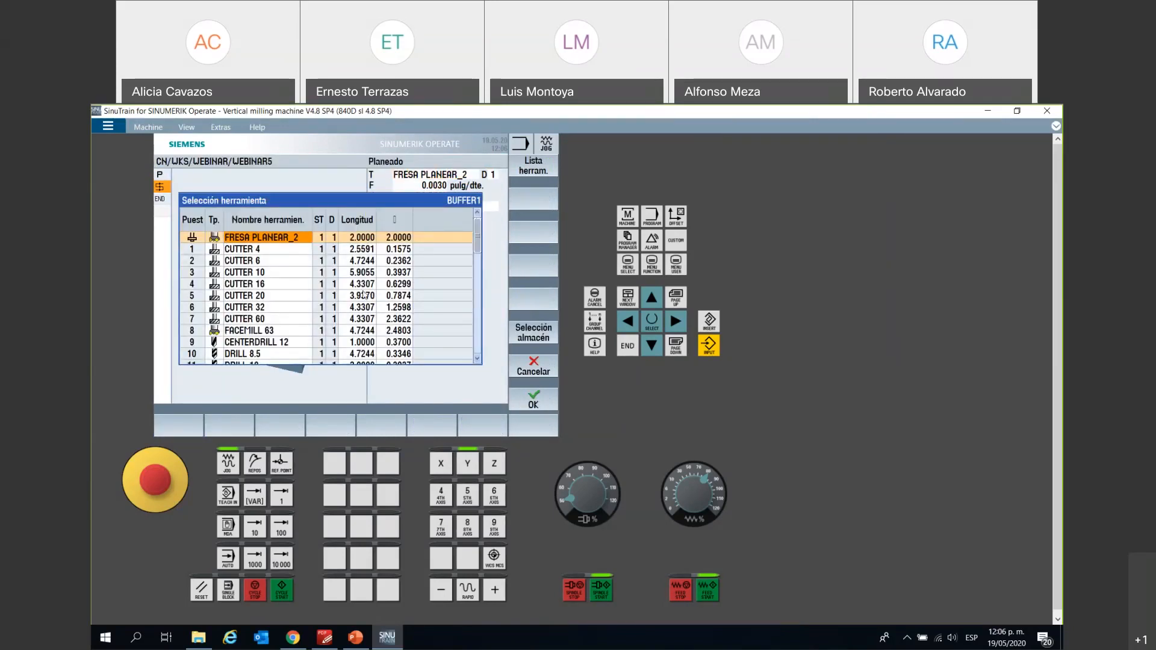
scroll(364, 294, "down", 2)
scroll(364, 294, "down", 2)
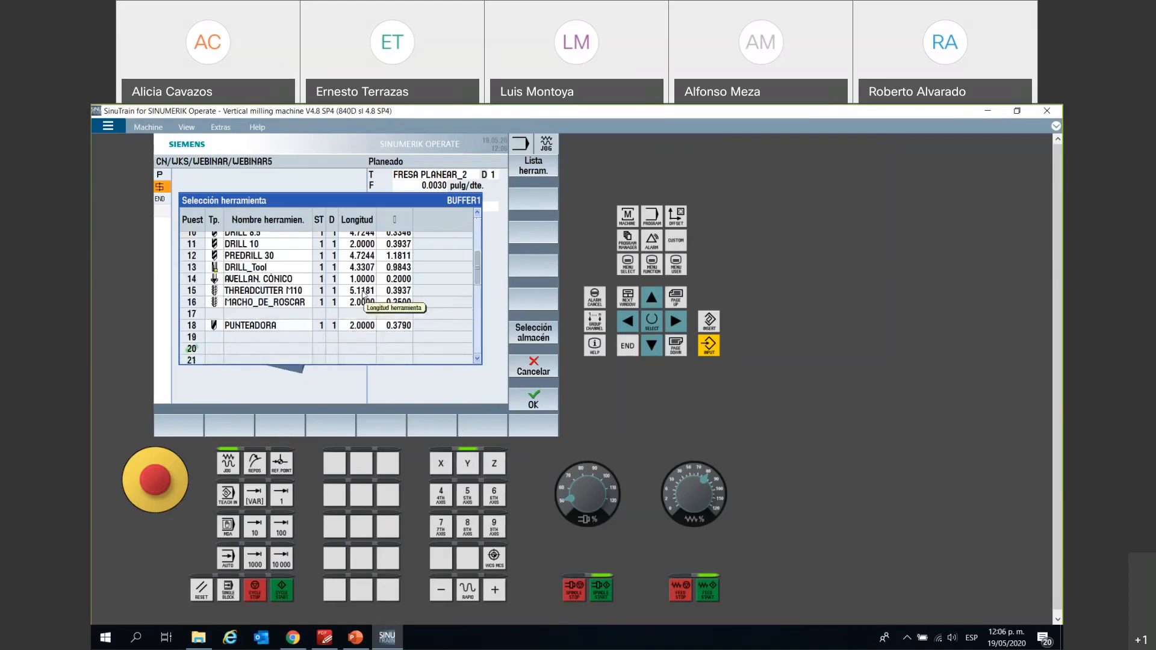
scroll(364, 296, "up", 2)
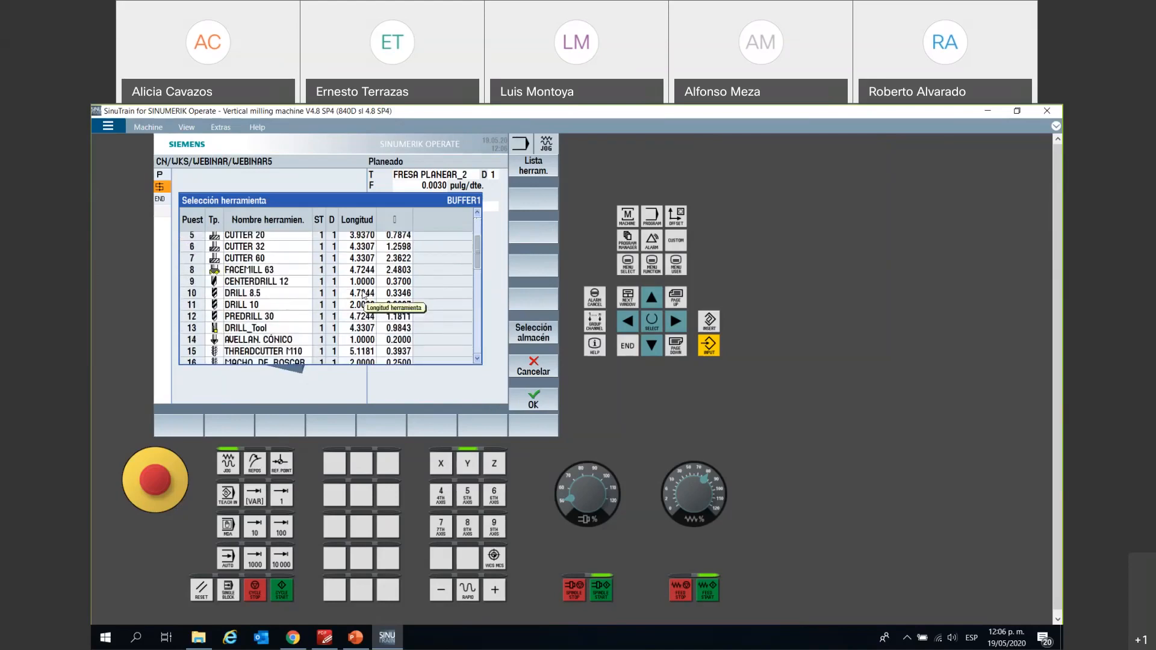
scroll(364, 294, "up", 2)
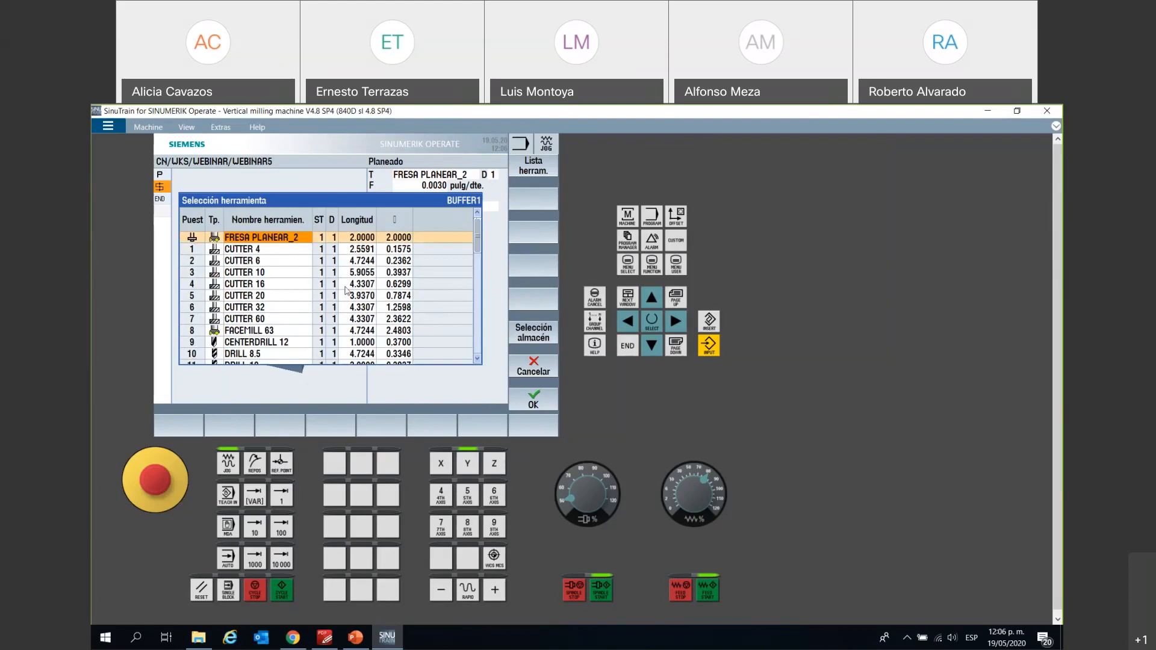
left_click(523, 400)
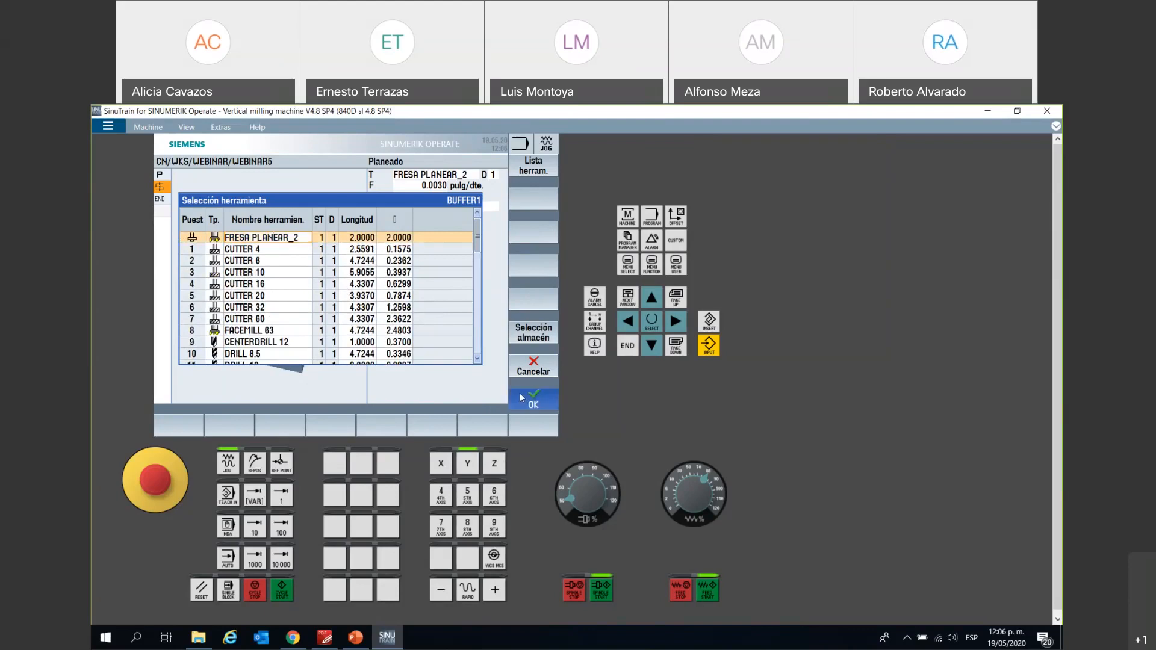
left_click(534, 402)
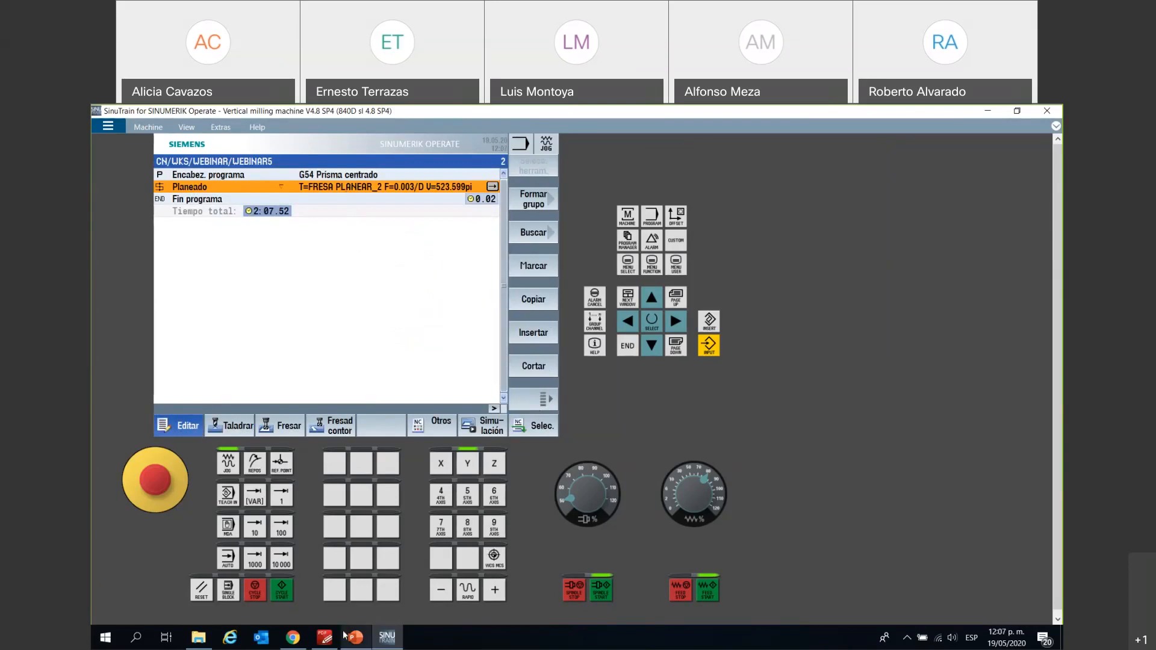
- Check the SM_StandardCycles_Ex1 part drawing in PDF-XChange Editor, and switch back to SinuTrain
left_click(326, 639)
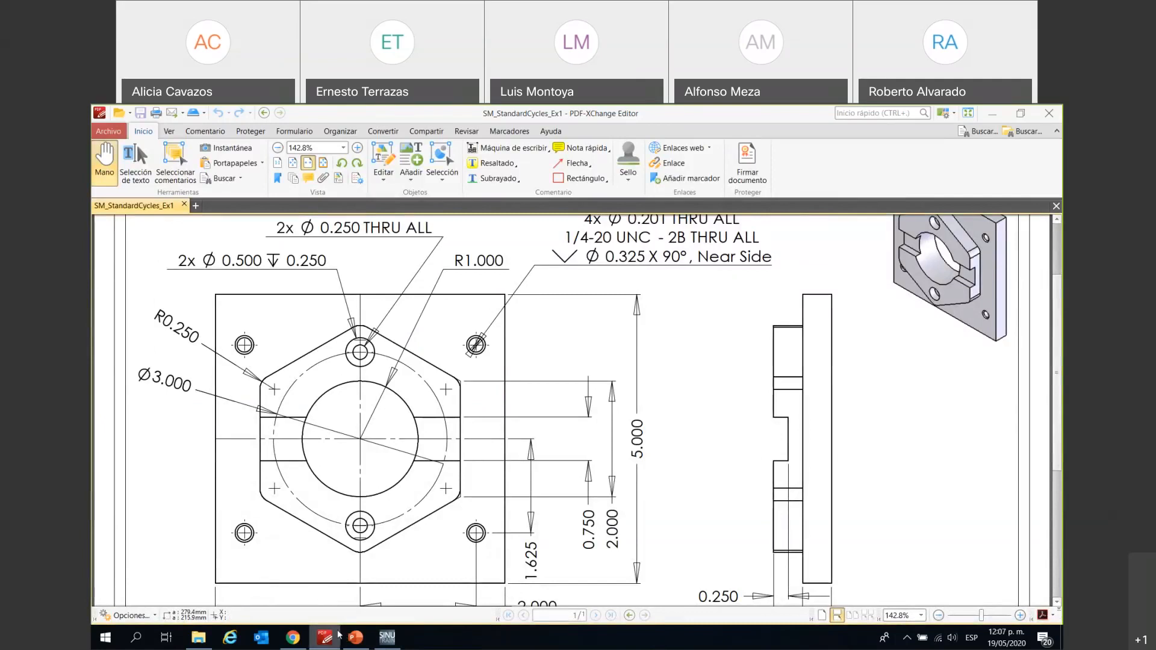
mouse_move(341, 631)
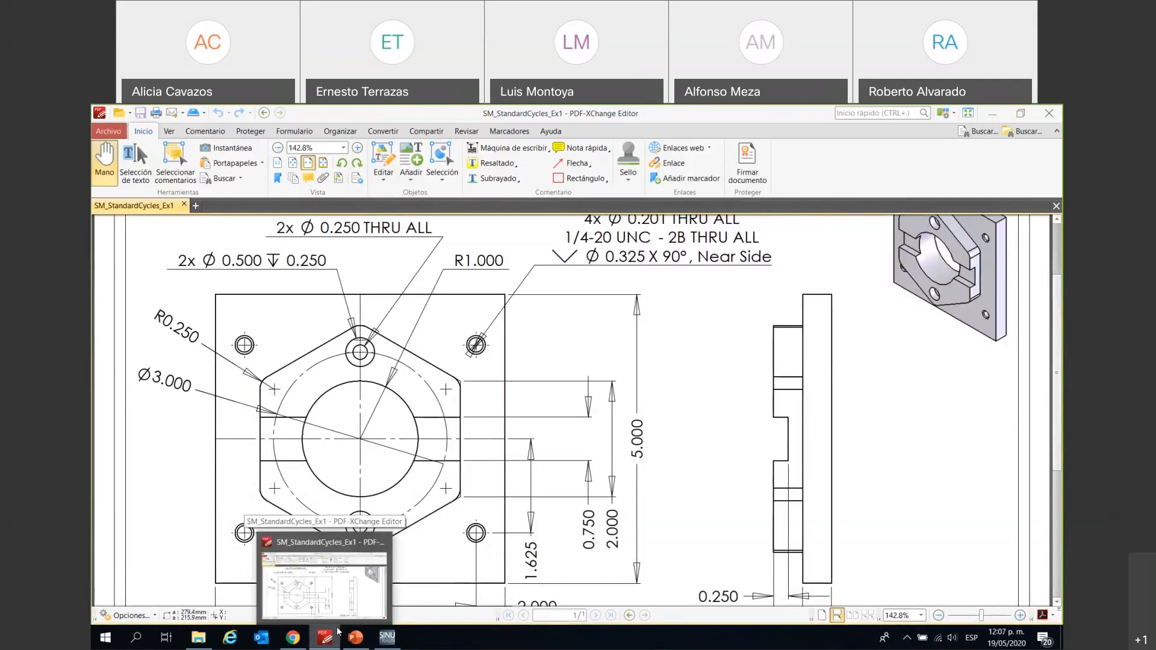
left_click(379, 640)
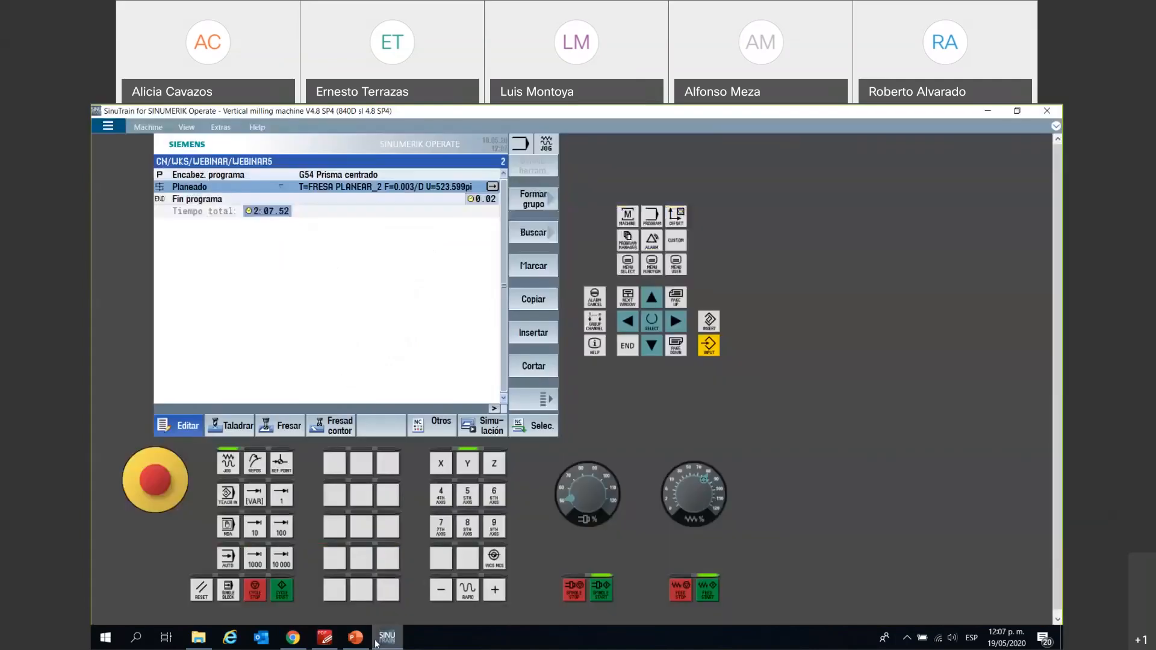
- Start a rectangular pocket milling cycle after the face milling cycle and assign it the tool CUTTER 10
left_click(283, 426)
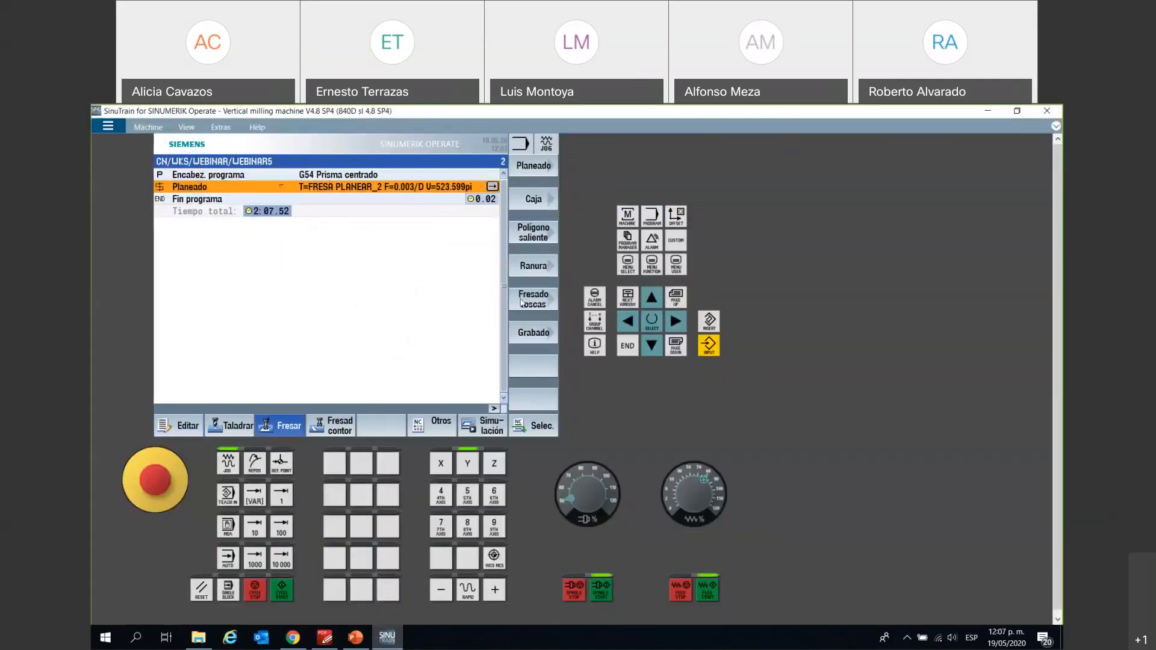
left_click(534, 202)
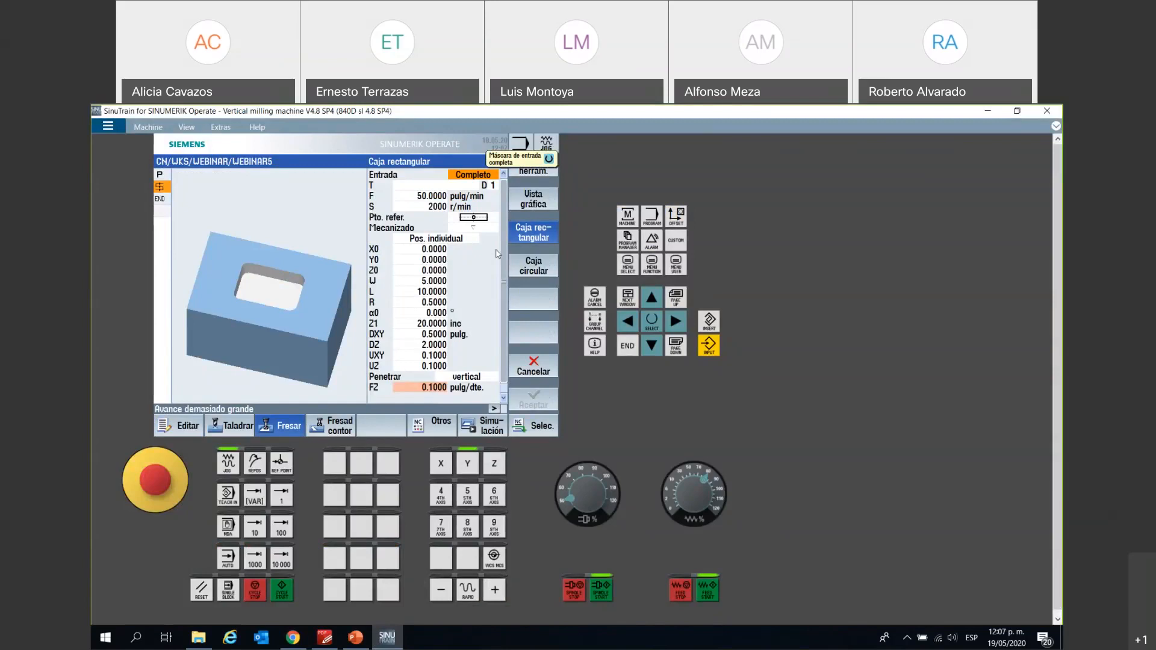
left_click(447, 184)
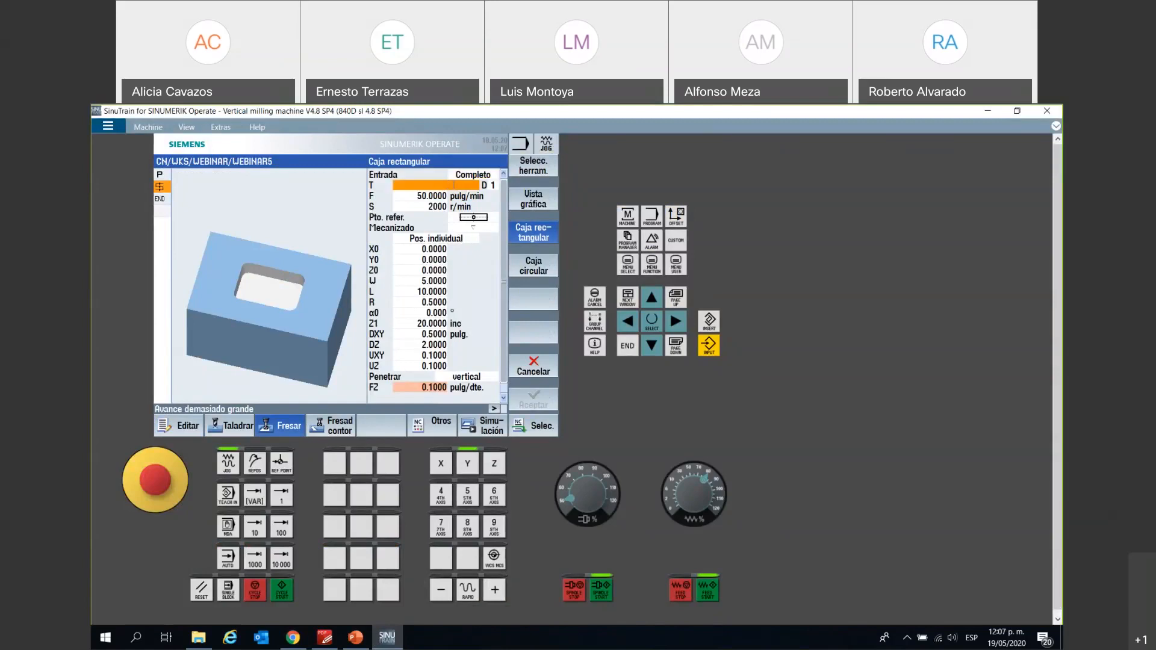
left_click(535, 170)
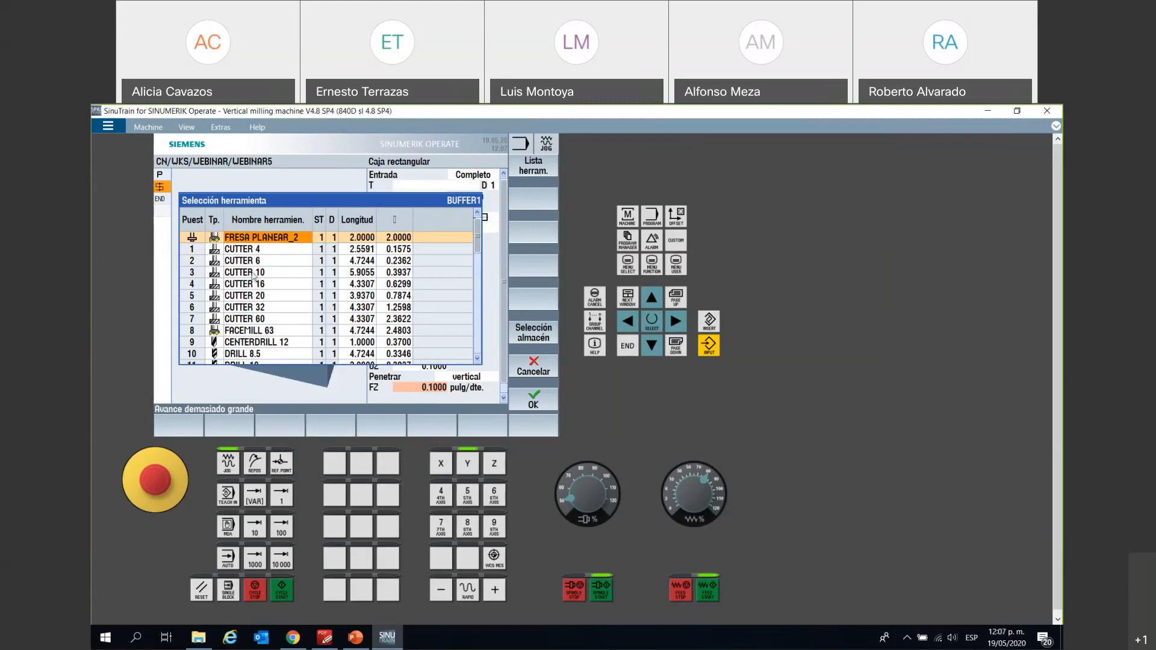
left_click(335, 274)
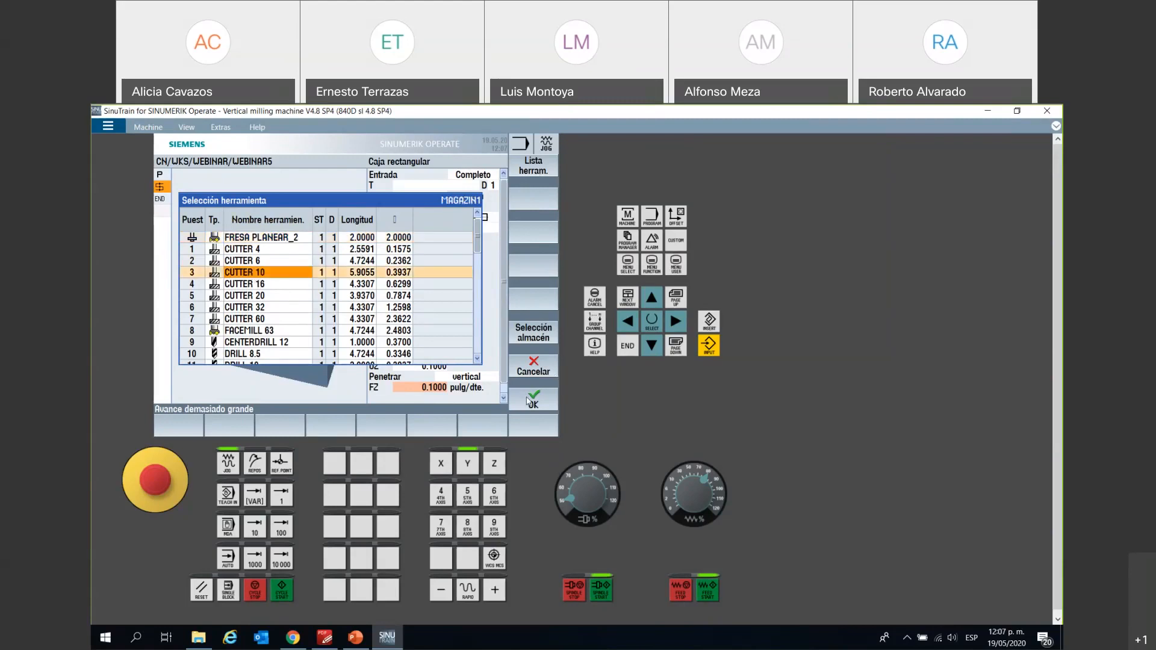
left_click(530, 400)
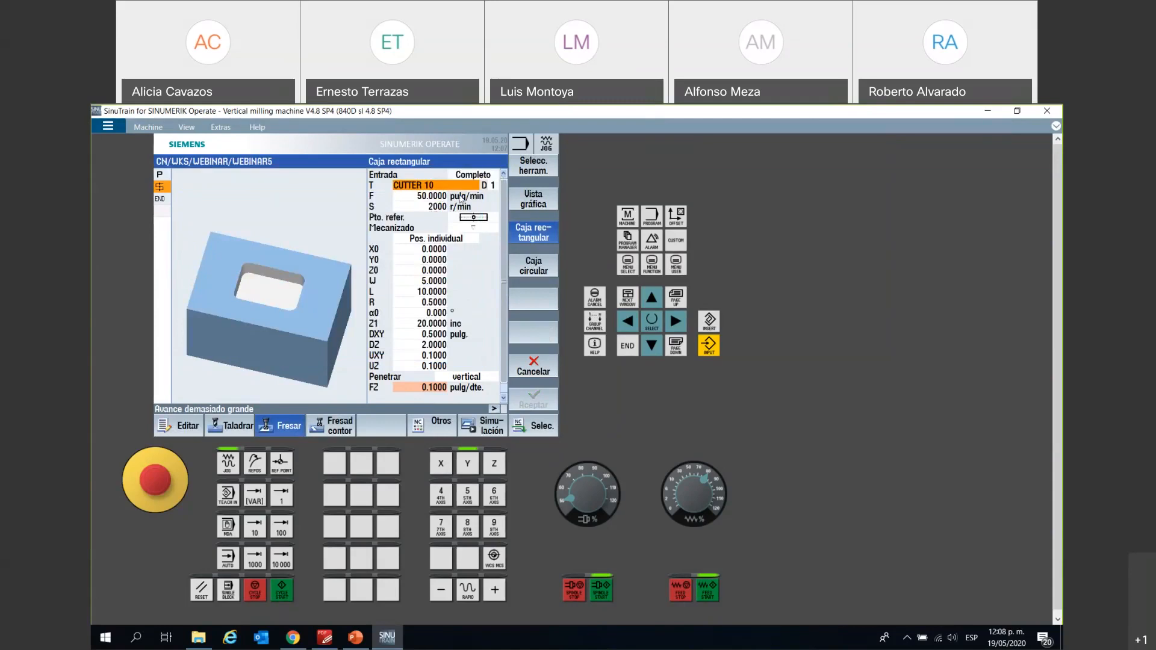
- Examine the pocket's reference point and machining type options, keeping the centre reference point and roughing (▽)
left_click(484, 219)
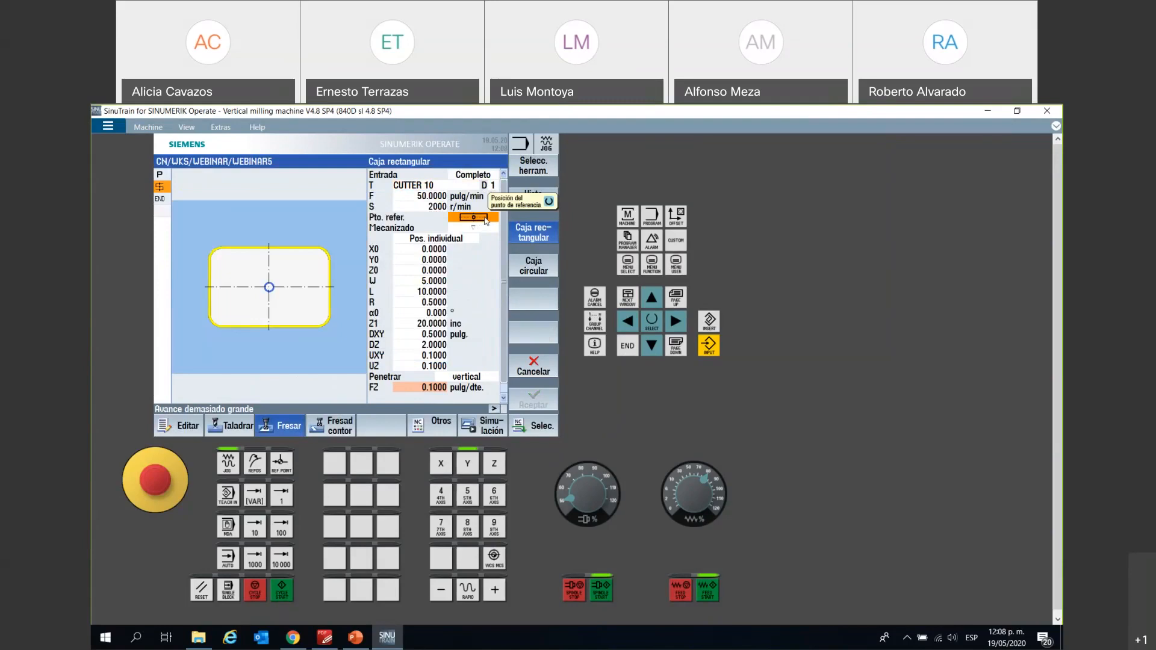
left_click(485, 218)
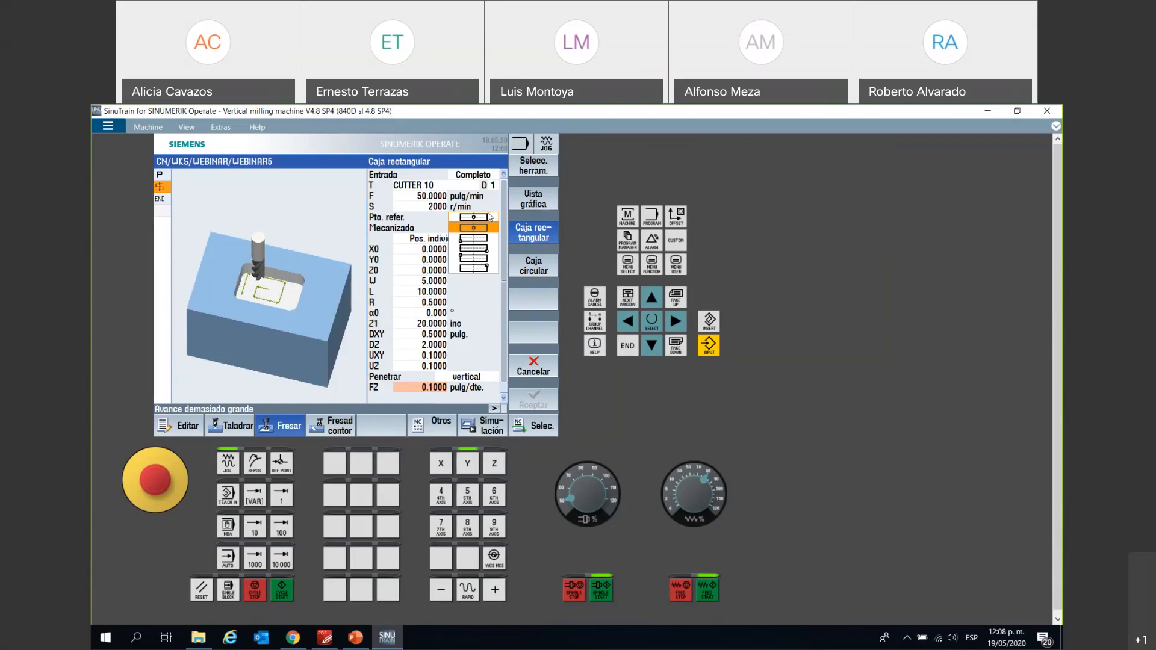
left_click(472, 226)
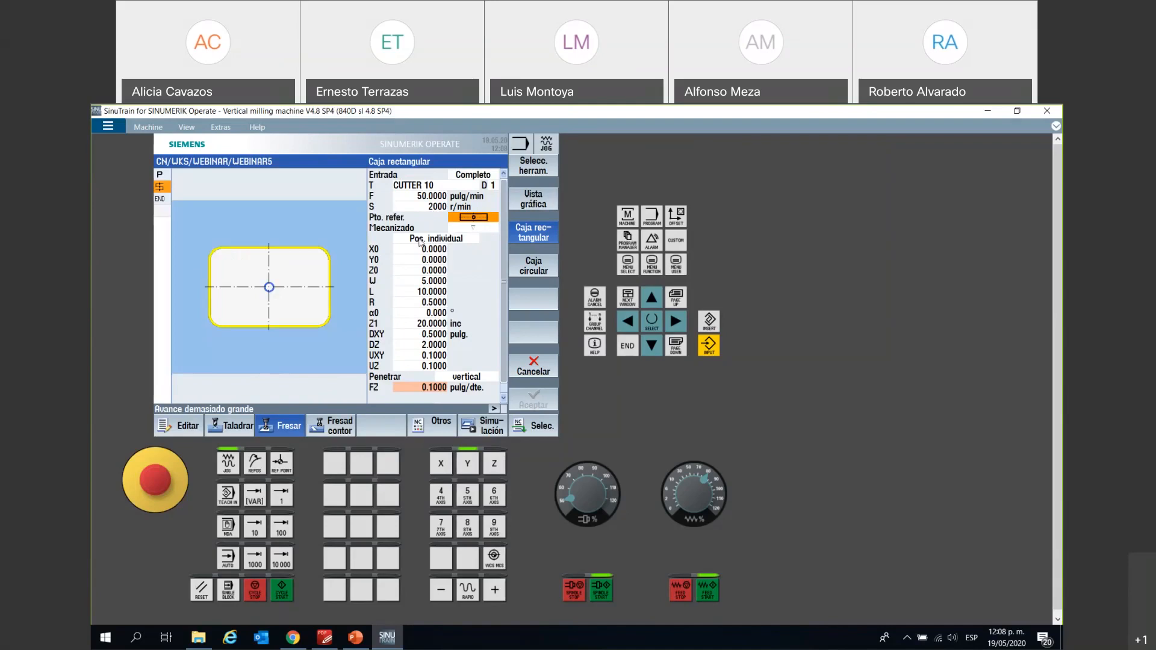
left_click(479, 230)
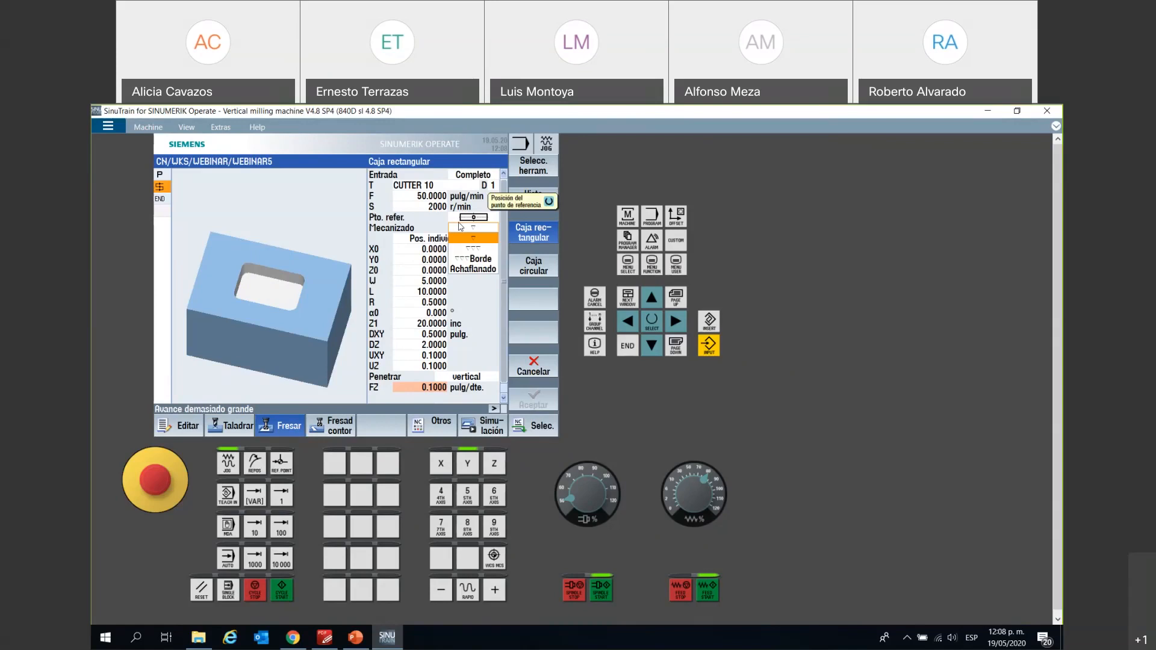
left_click(474, 239)
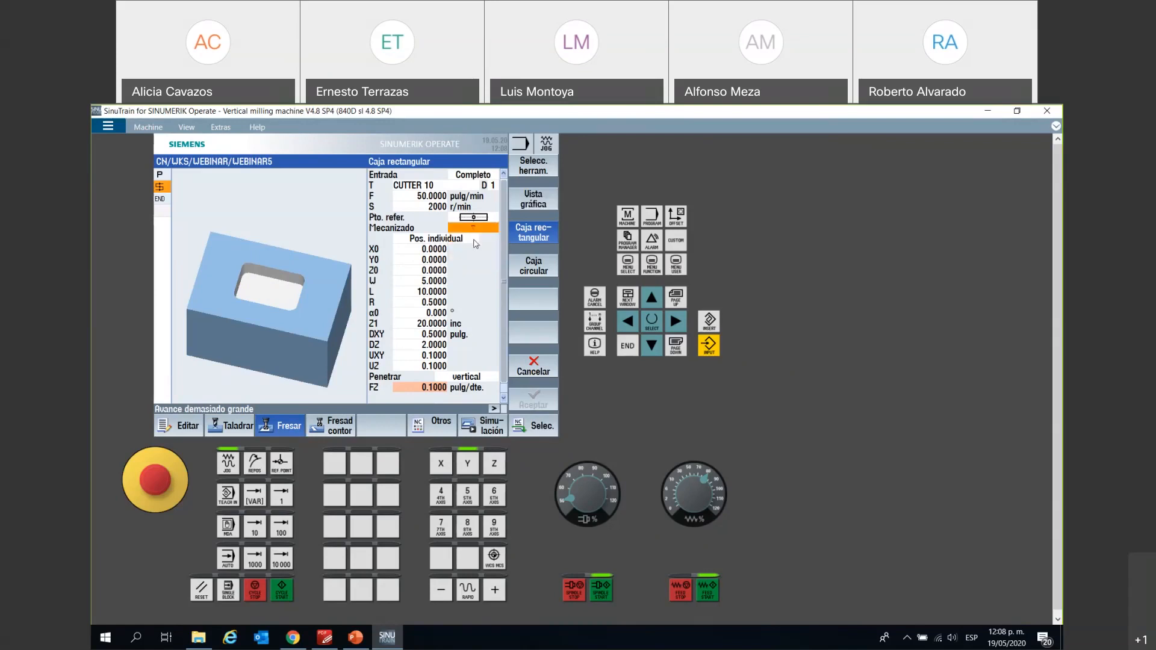
- Preview the position pattern option for the rectangular pocket and return it to individual position
left_click(464, 240)
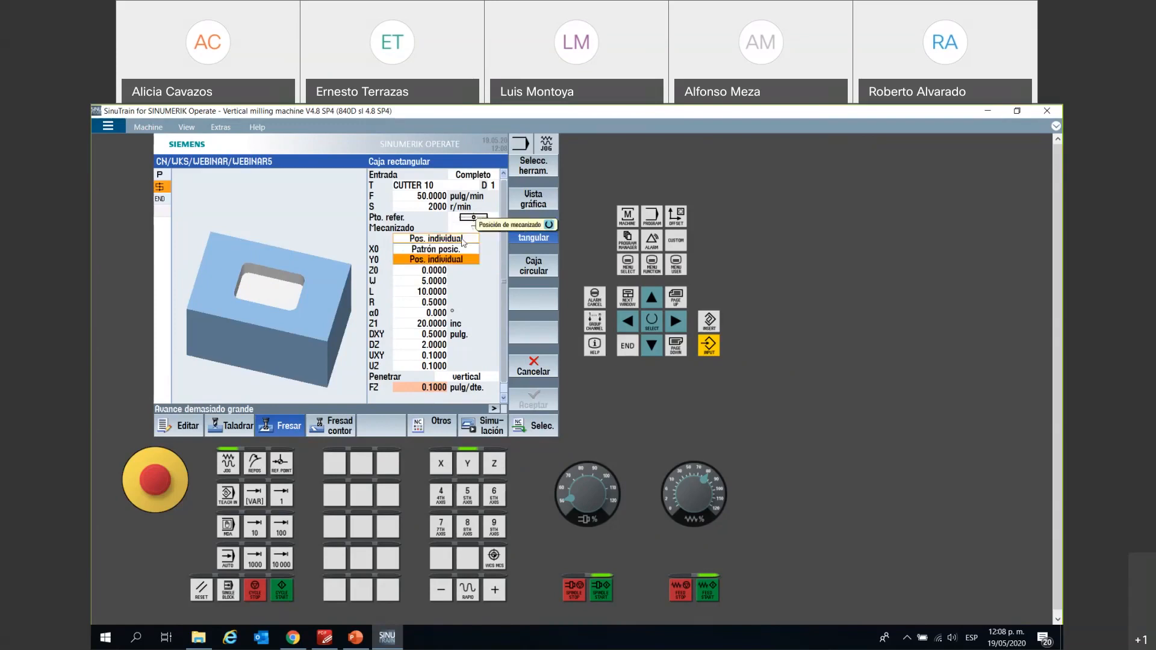
left_click(464, 250)
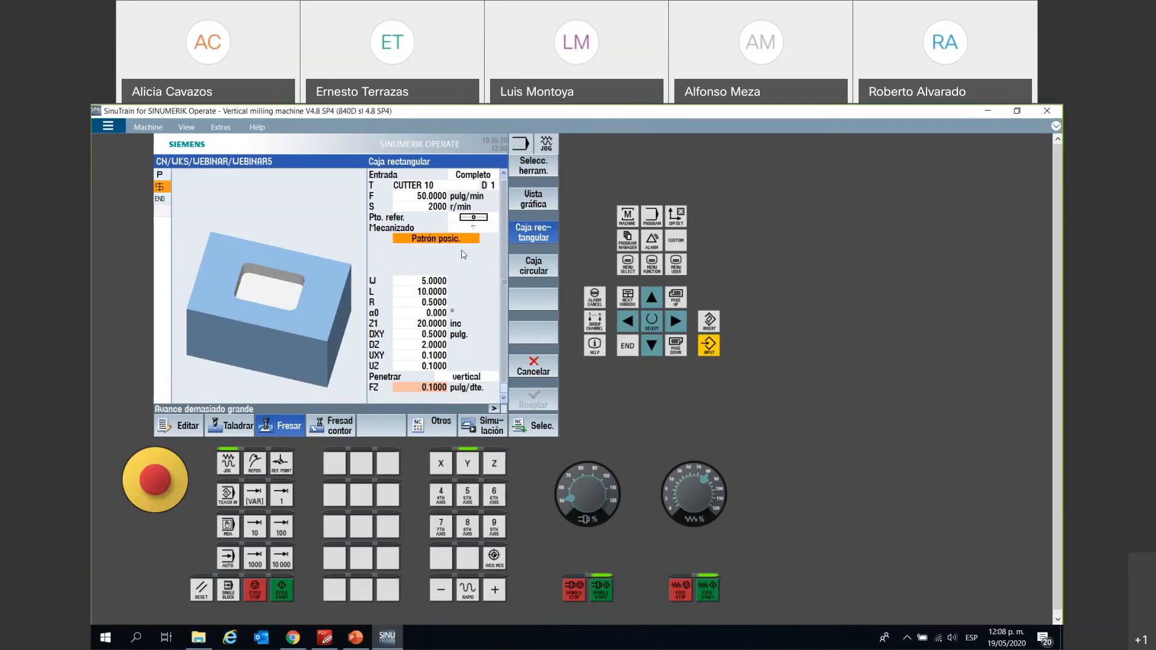
left_click(461, 240)
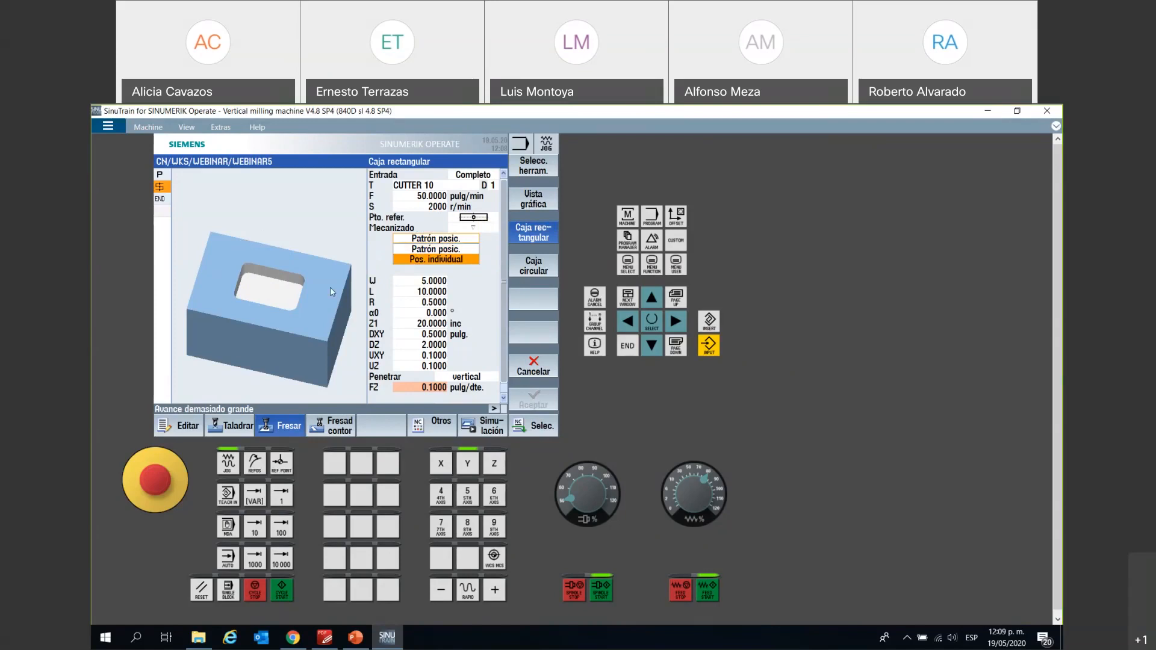
left_click(423, 249)
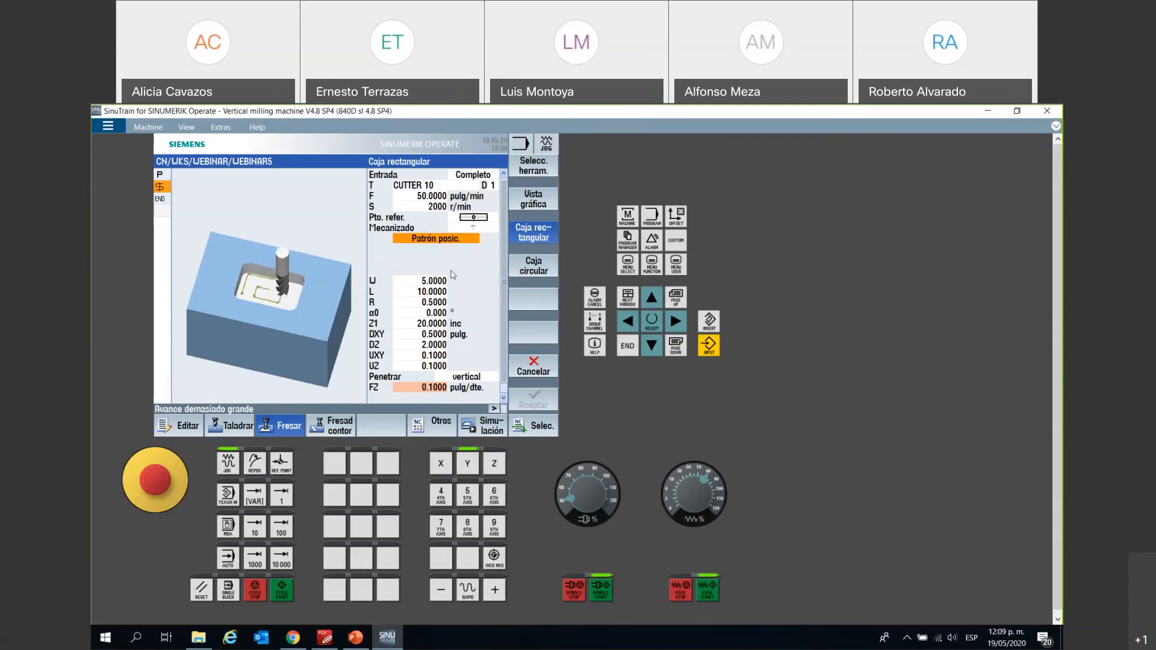
left_click(435, 238)
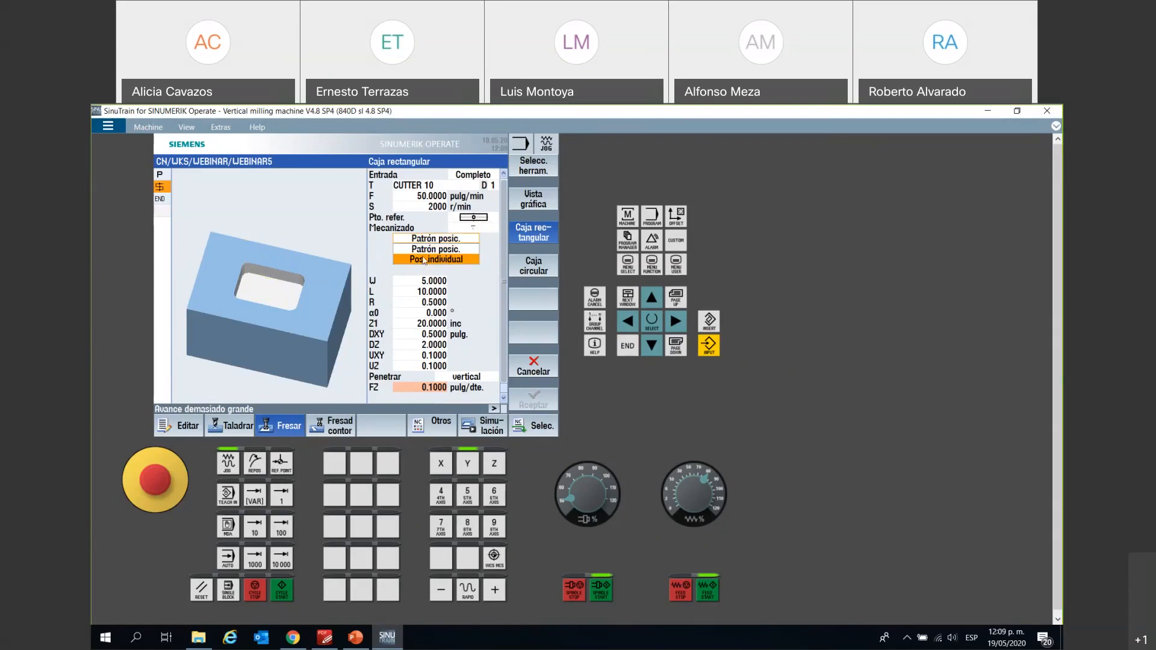
left_click(424, 258)
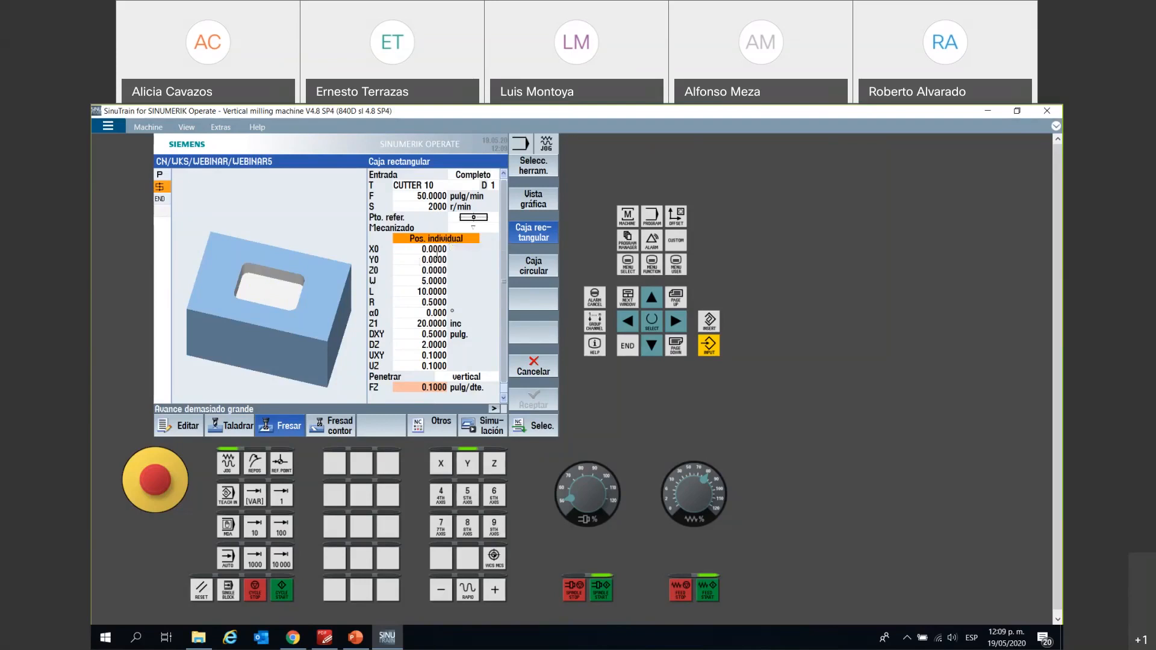
- Examine the rectangular pocket's reference coordinates X0, Y0 and Z0 and its width W
key("Down")
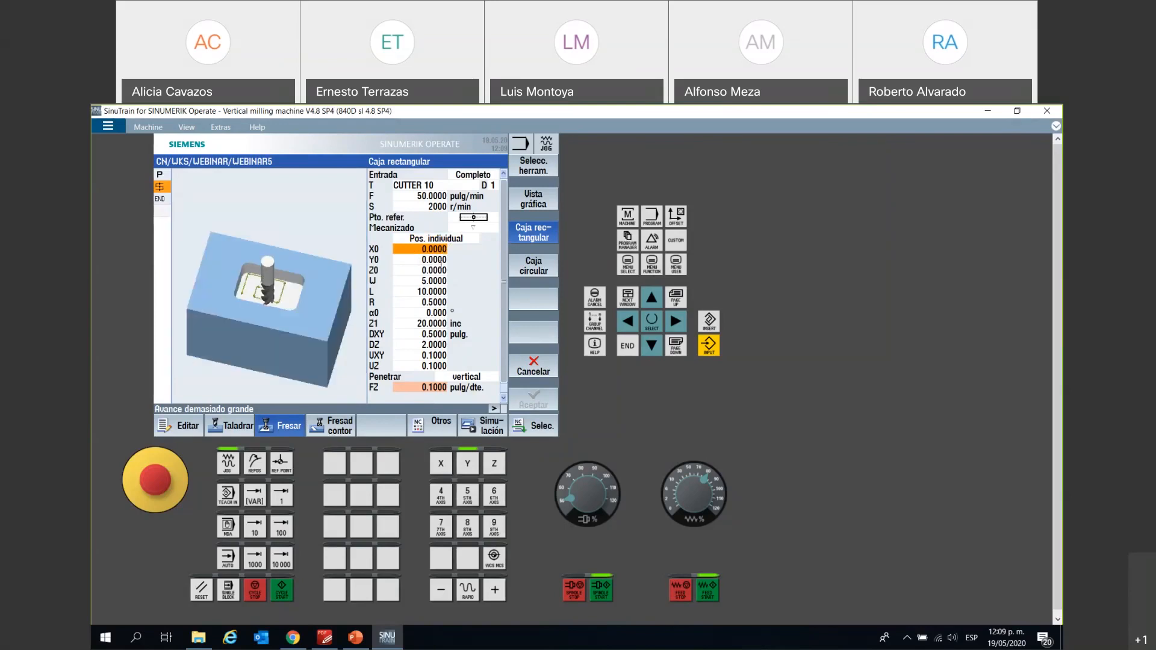
key("Down")
key("Down")
key("Down")
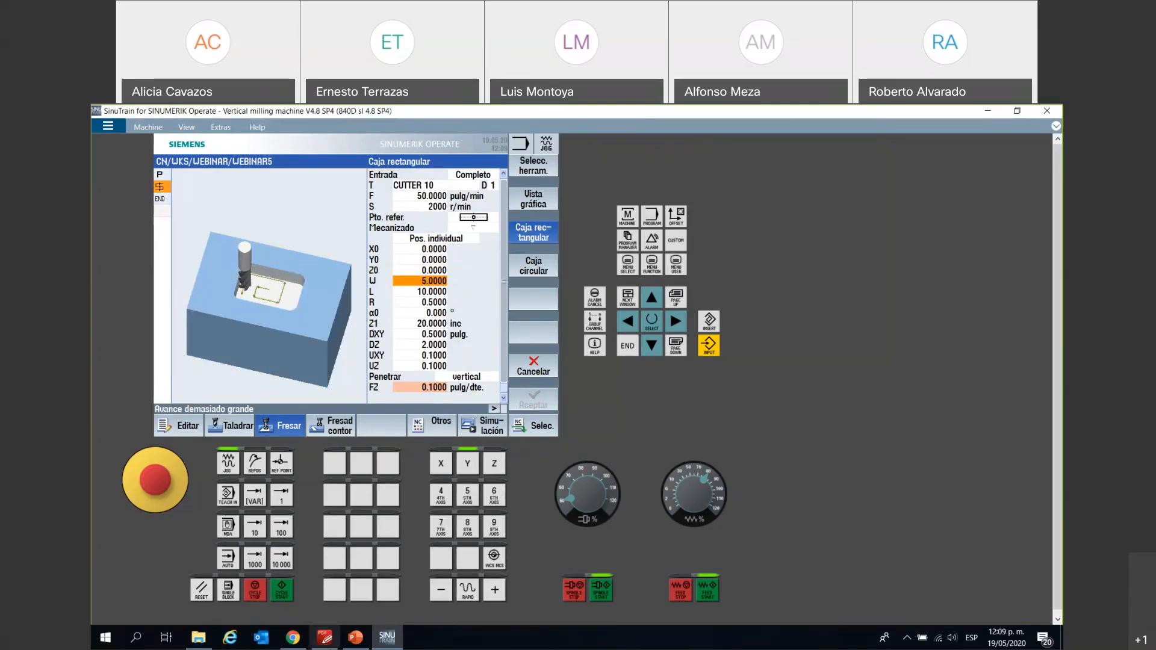
- Check the part's central opening on the SM_StandardCycles_Ex1 drawing in PDF-XChange Editor, and switch back to SinuTrain
left_click(325, 637)
scroll(499, 432, "down", 2)
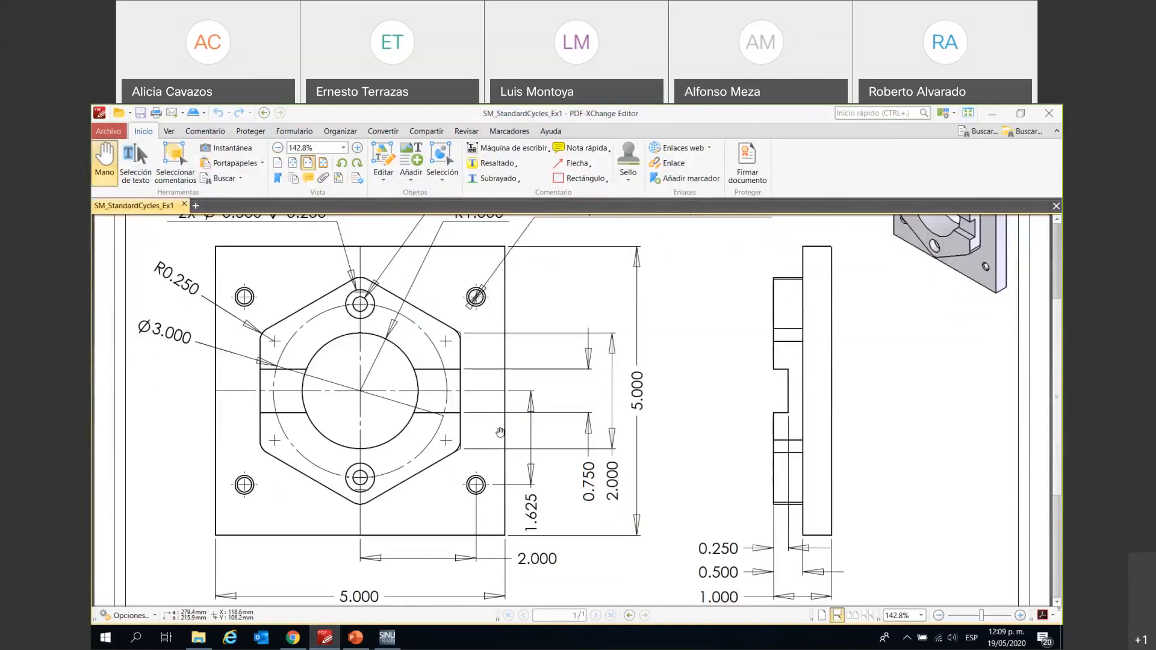
scroll(493, 447, "up", 1)
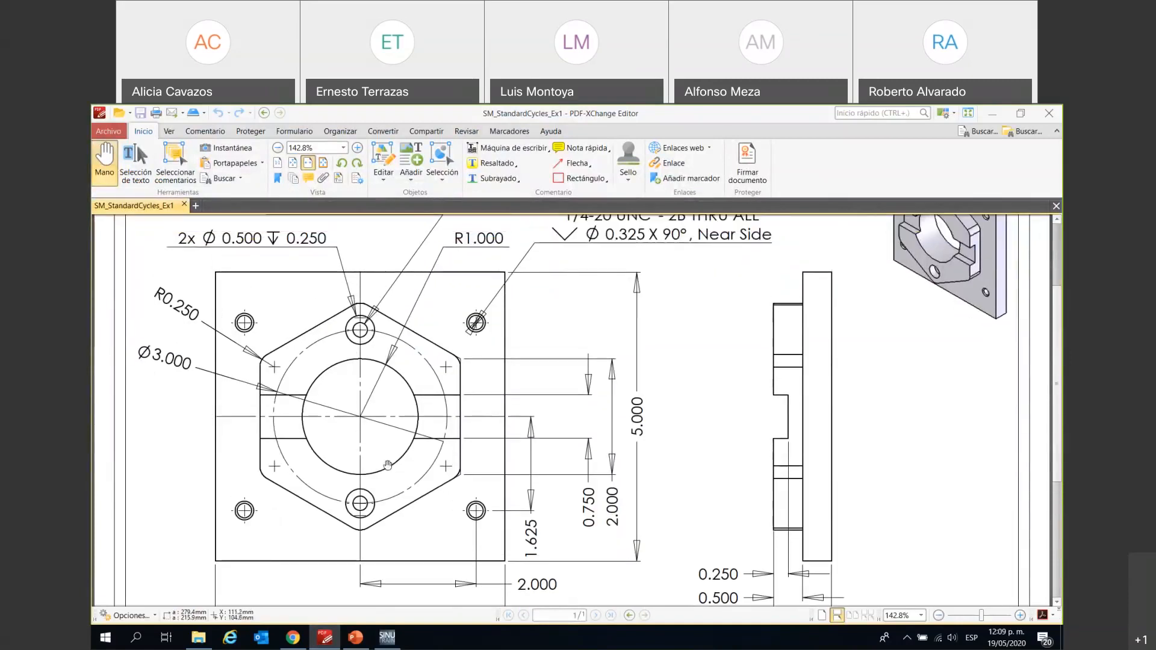
scroll(387, 465, "up", 1)
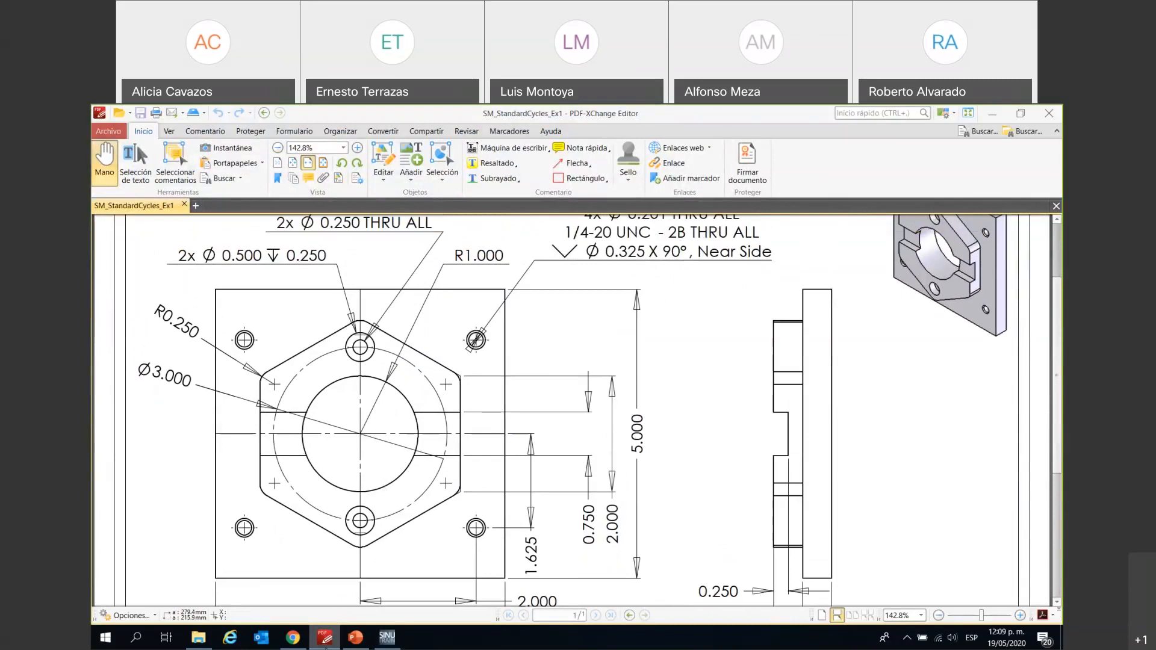
left_click(324, 637)
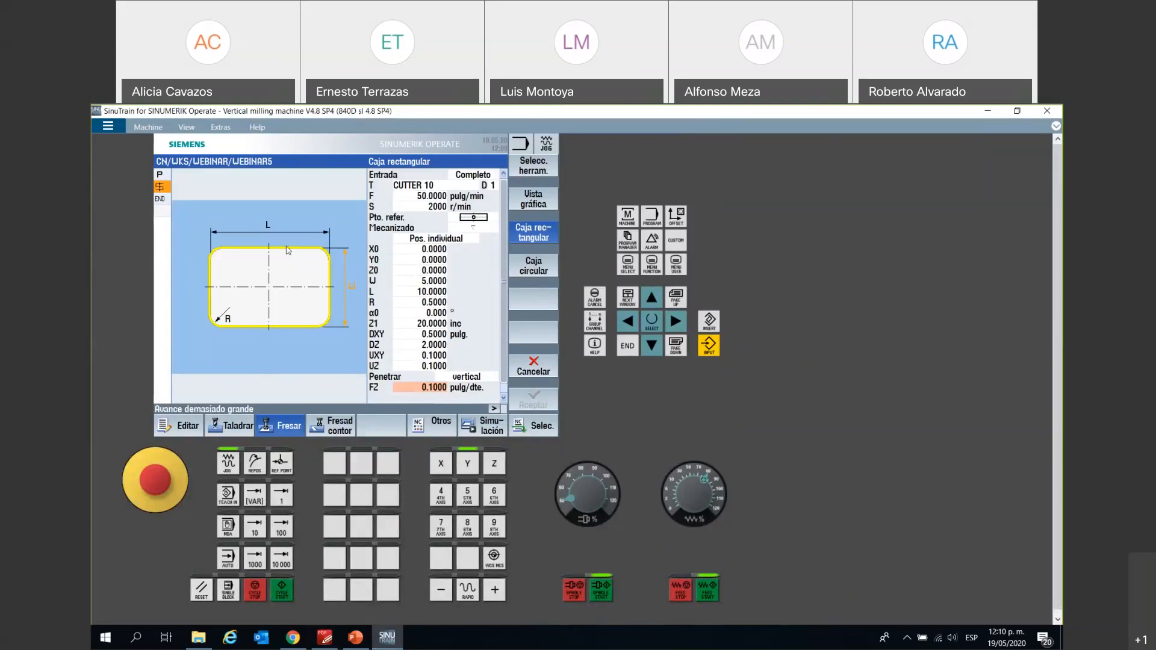
- Change from the rectangular to the circular pocket cycle, preview plane mode (Modo plano), and return its machining to helix (hélice)
left_click(554, 274)
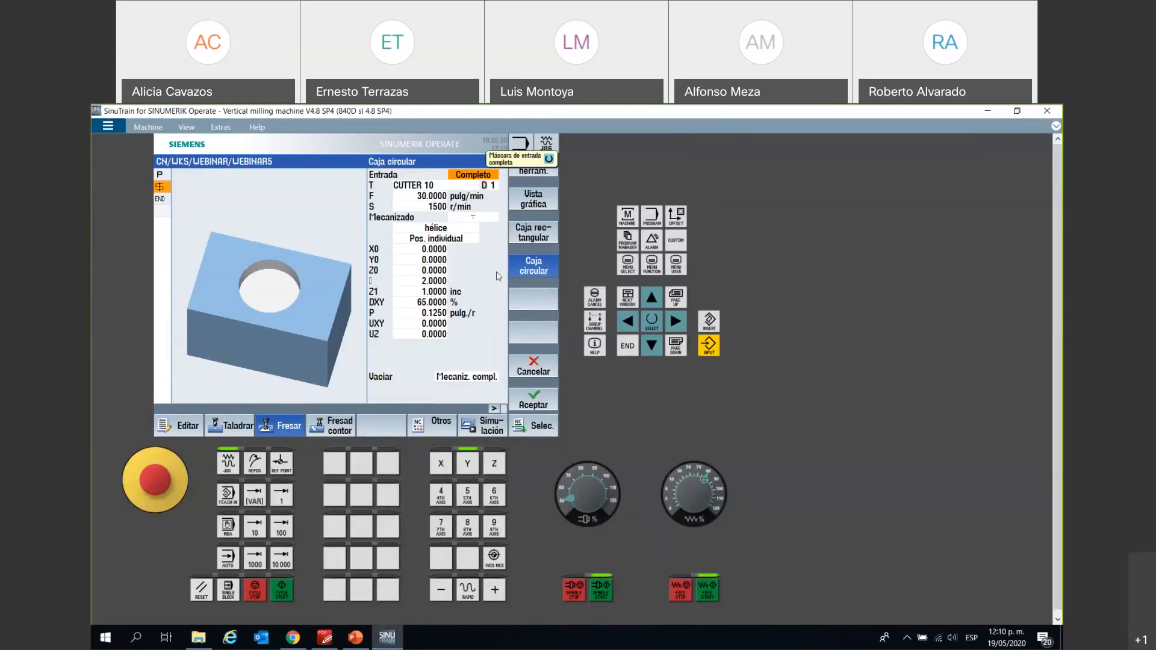
left_click(476, 228)
left_click(476, 229)
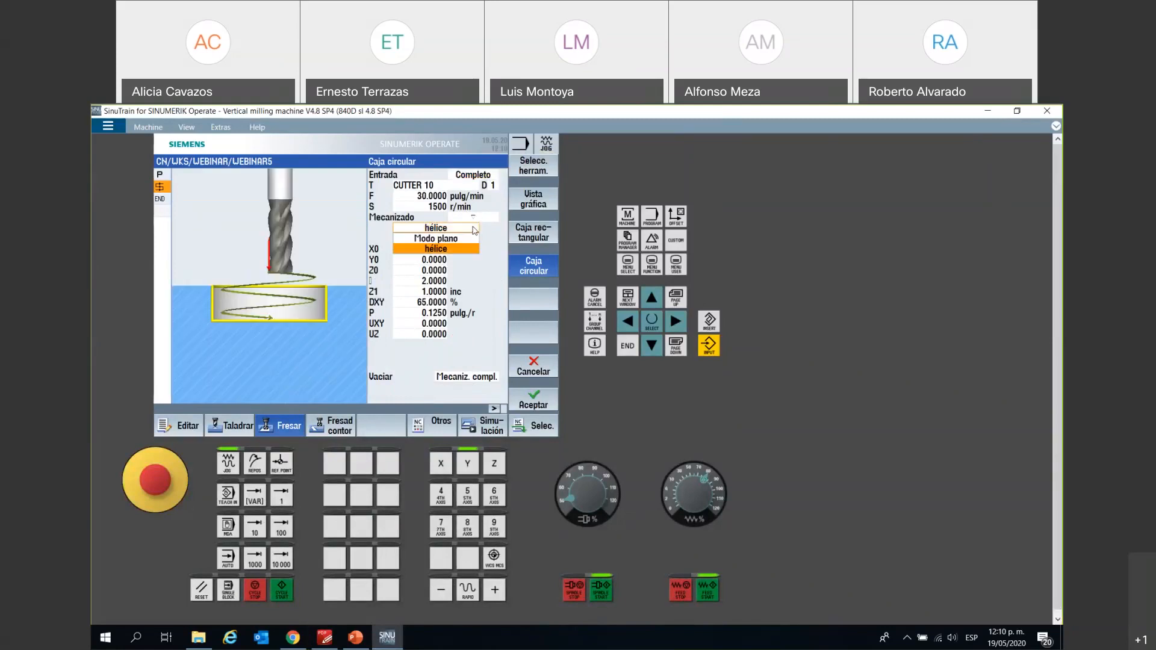
left_click(471, 239)
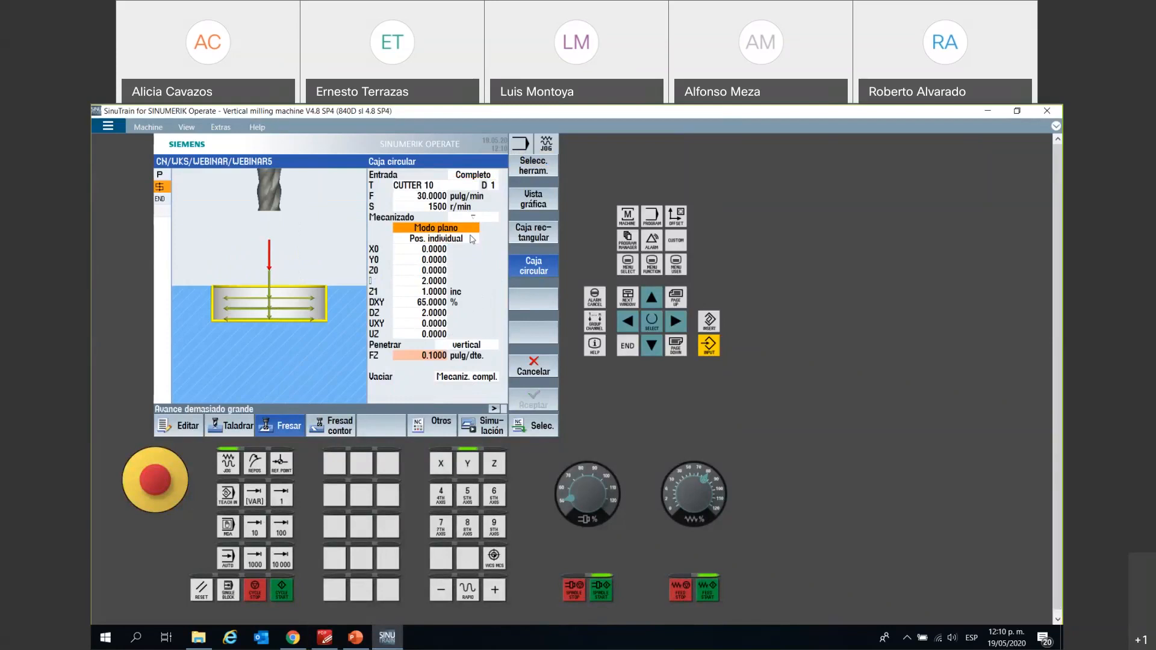
left_click(430, 232)
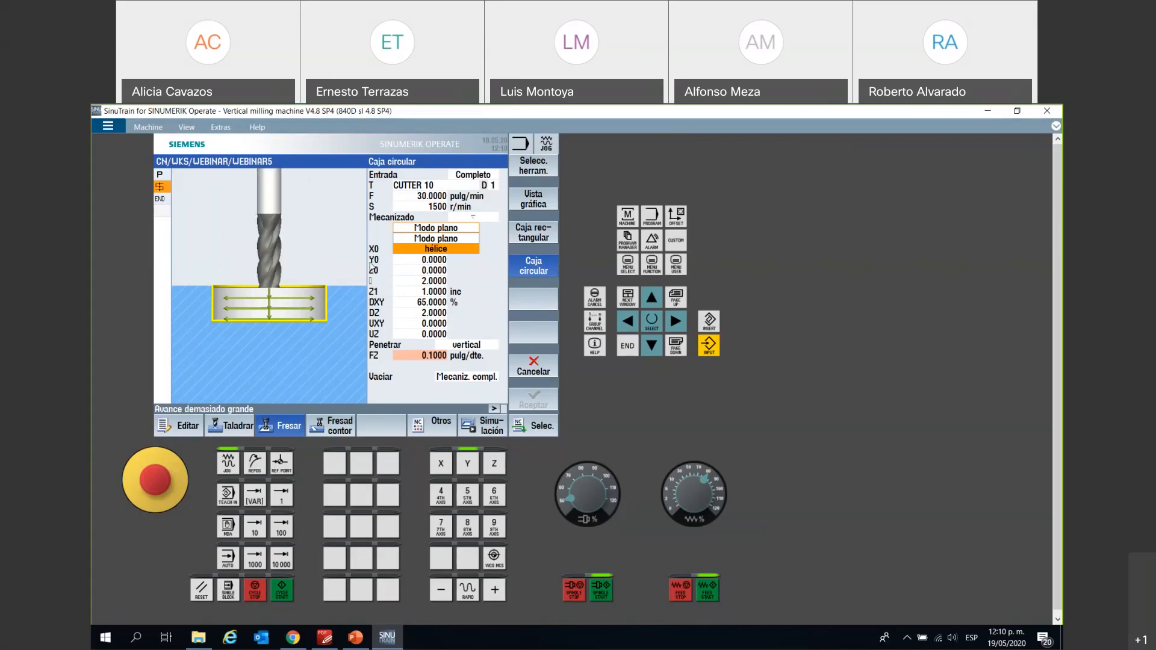
left_click(416, 249)
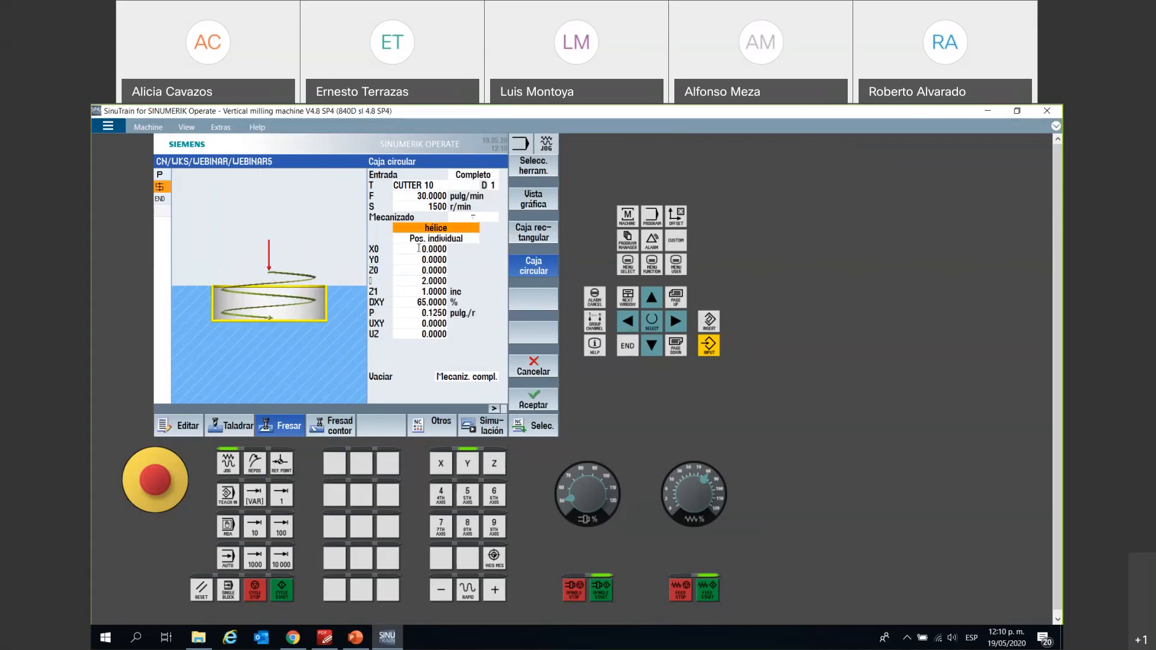
- Examine the circular pocket's individual position, centre coordinates and diameter, and compare them with the central bore on the drawing in PDF-XChange Editor
left_click(466, 241)
left_click(466, 239)
left_click(465, 240)
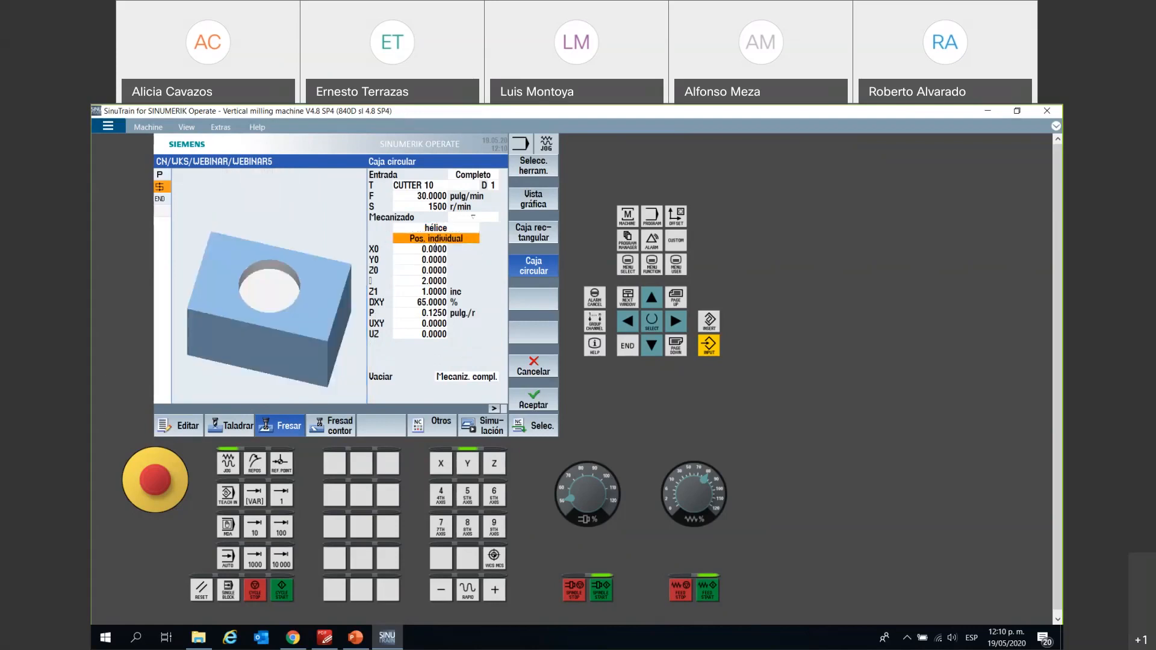
left_click(435, 248)
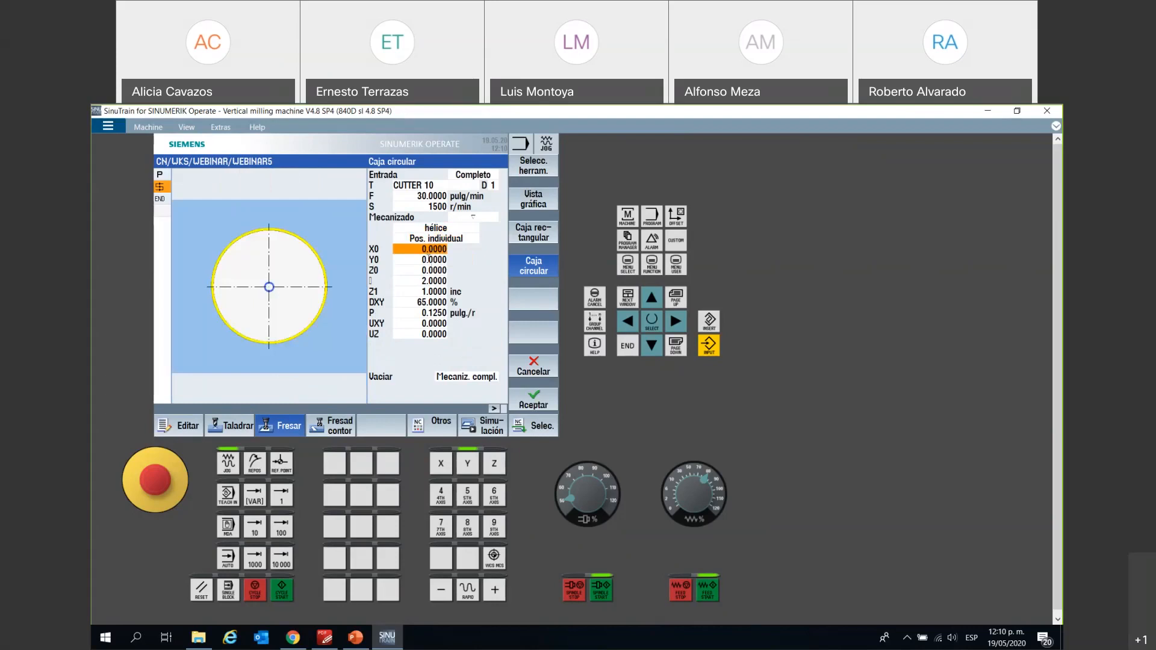
left_click(435, 275)
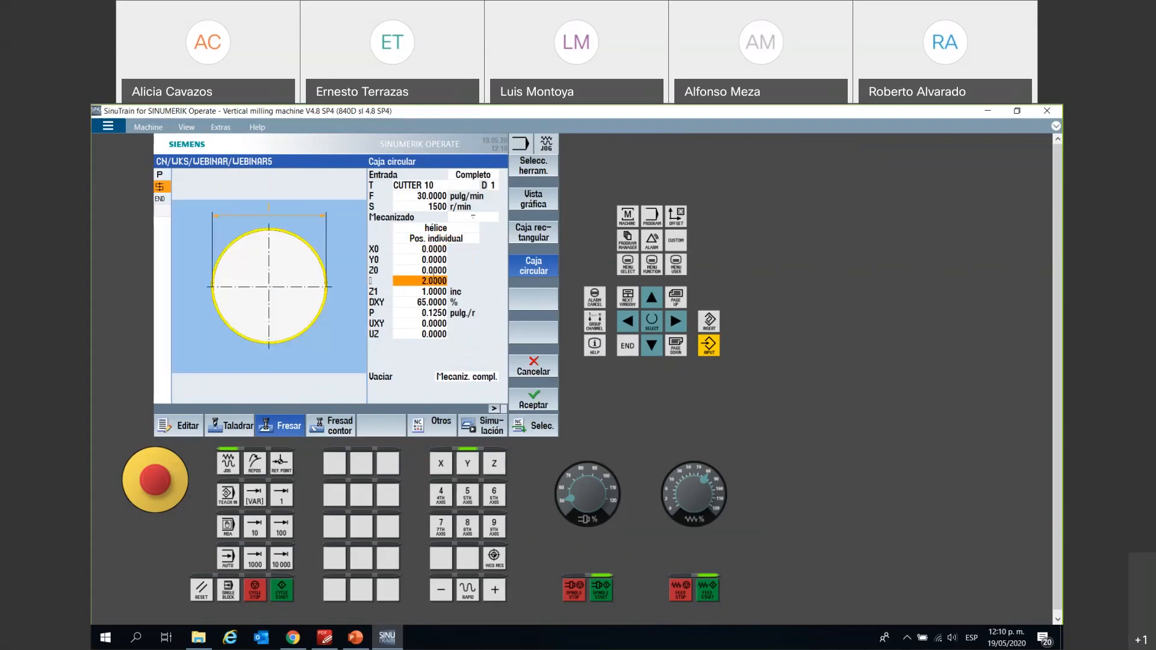
left_click(324, 639)
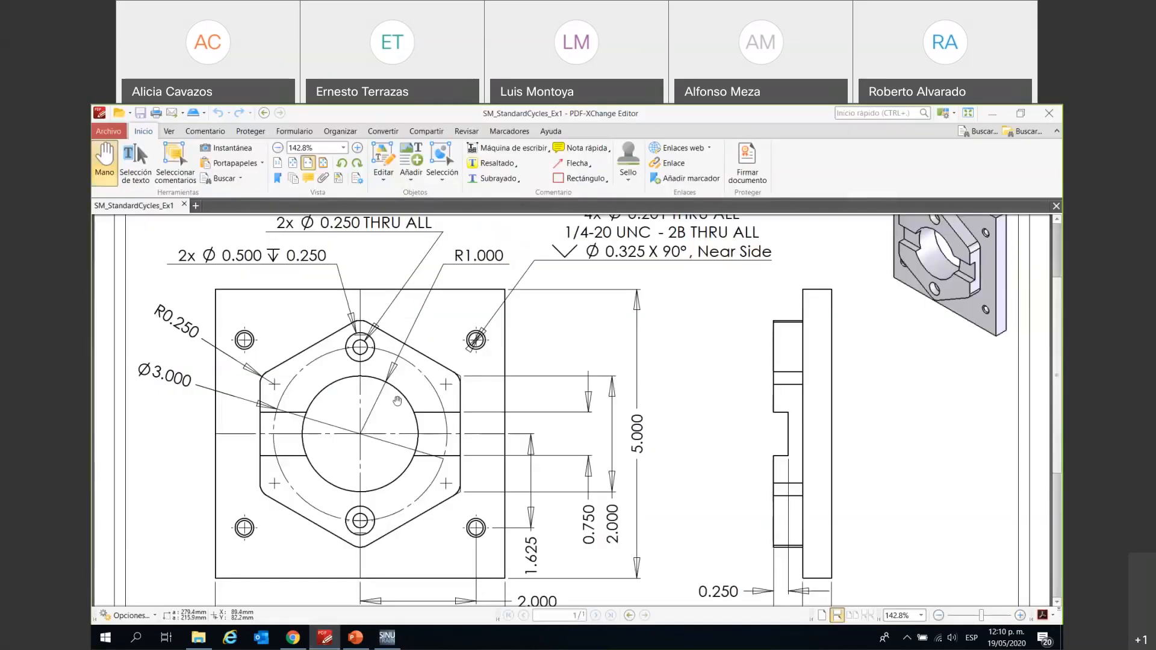
left_click(325, 638)
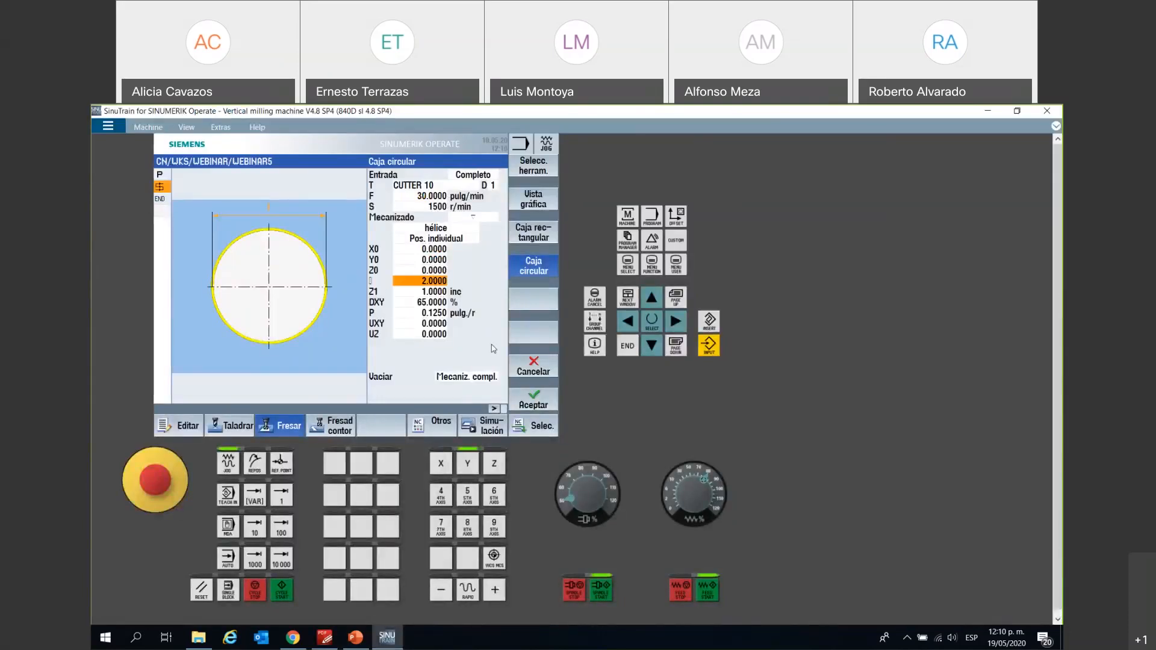
- Review depth Z1 and infeed DXY, and add the circular pocket cycle with diameter 2.0000, depth 1.0000 inc and 65% infeed to the program
left_click(418, 290)
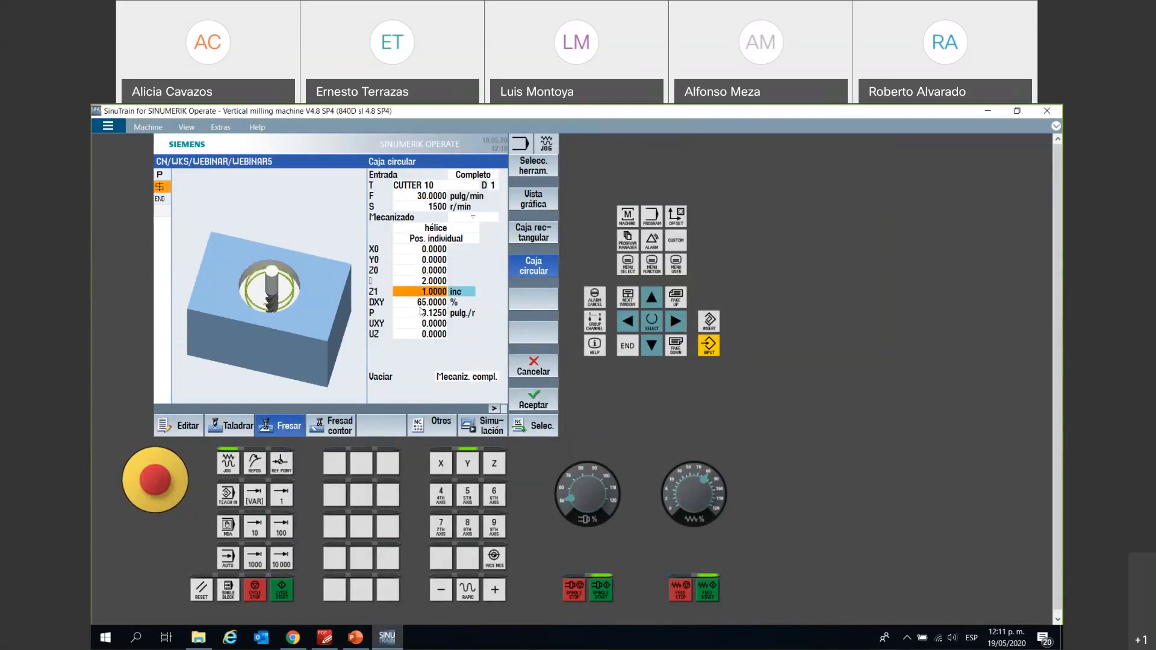
key("Down")
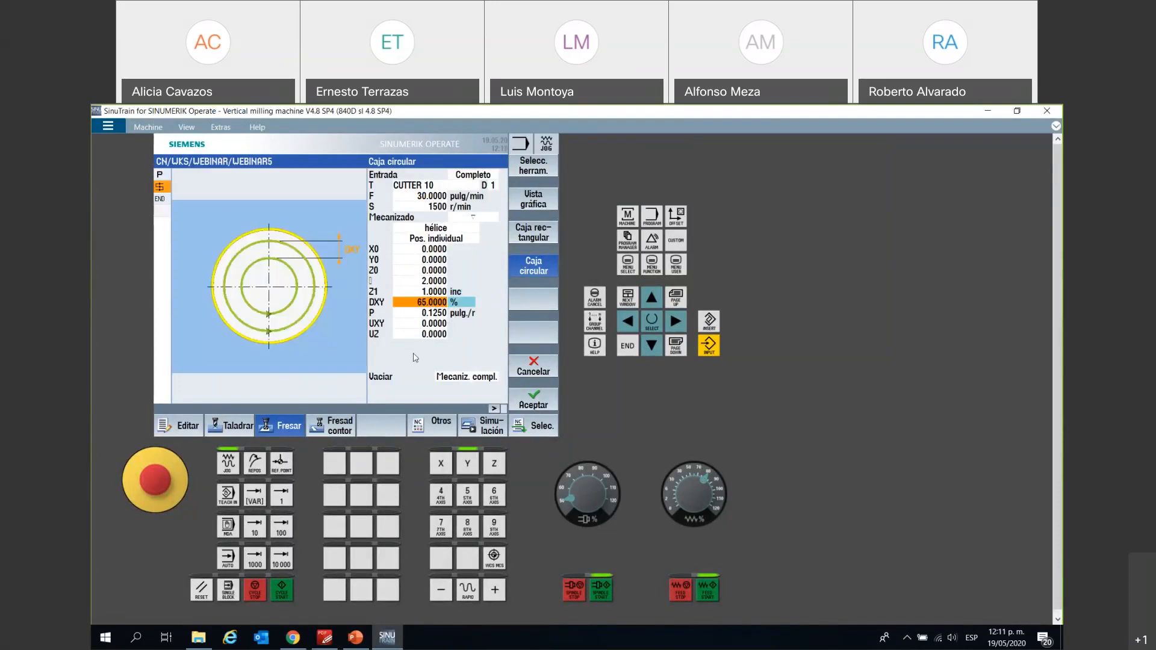
left_click(531, 402)
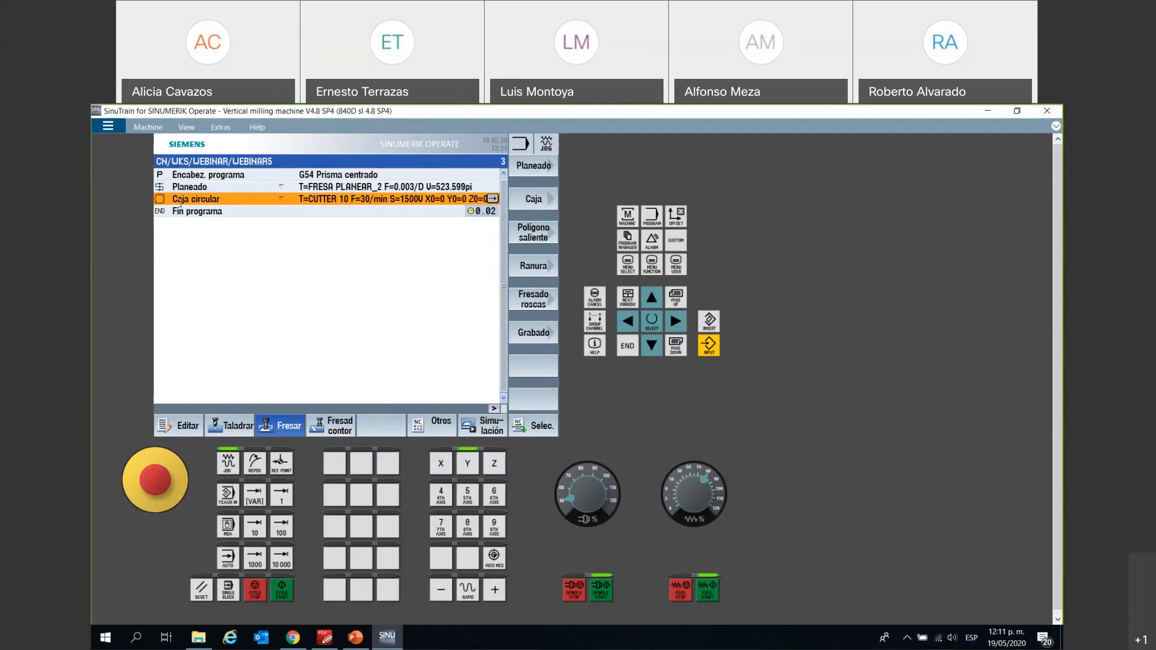
- Check the hexagonal boss on the drawing in PDF-XChange Editor, and start a polygon spigot (Polígono) cycle after the circular pocket in SinuTrain
left_click(325, 637)
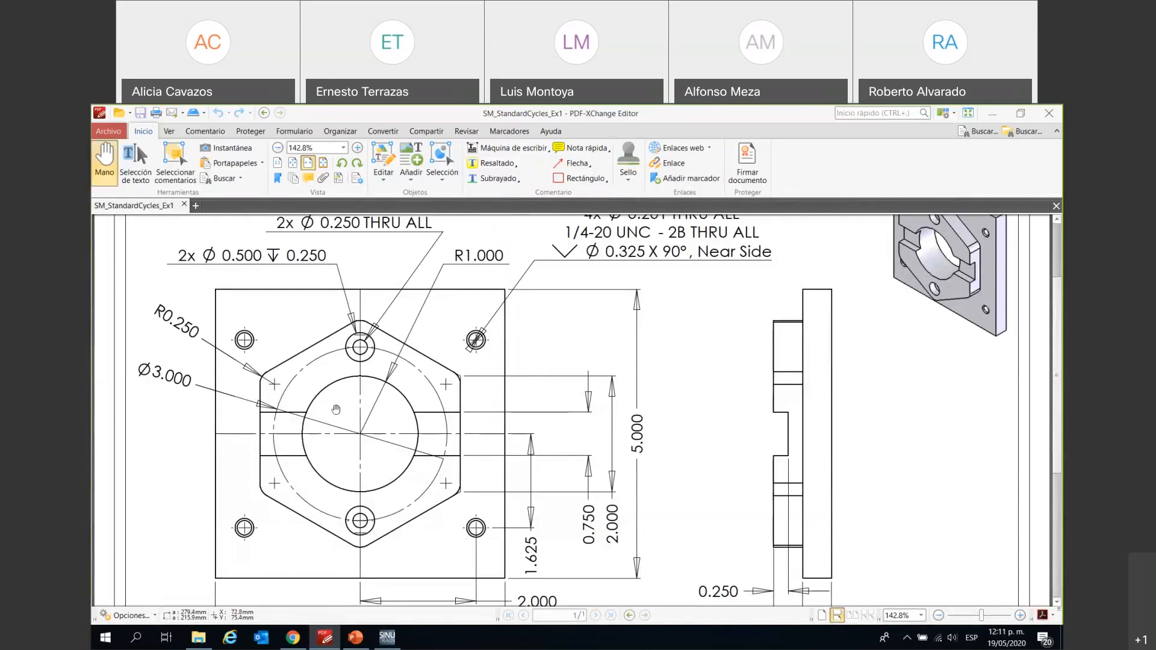
left_click(388, 637)
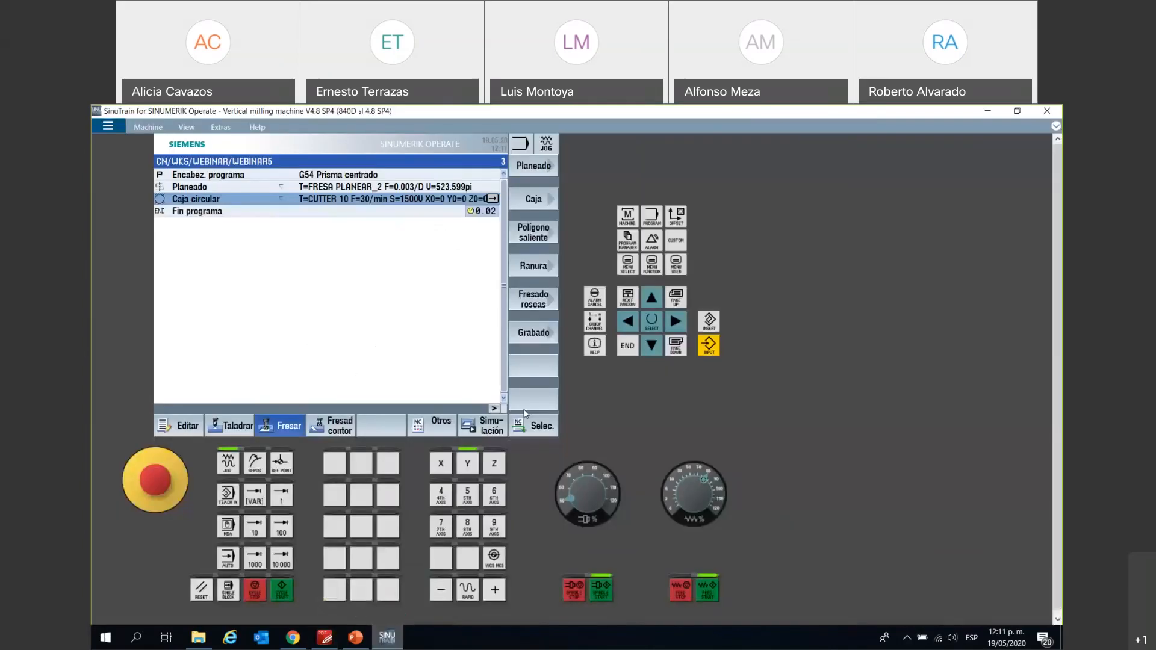
left_click(278, 429)
left_click(278, 429)
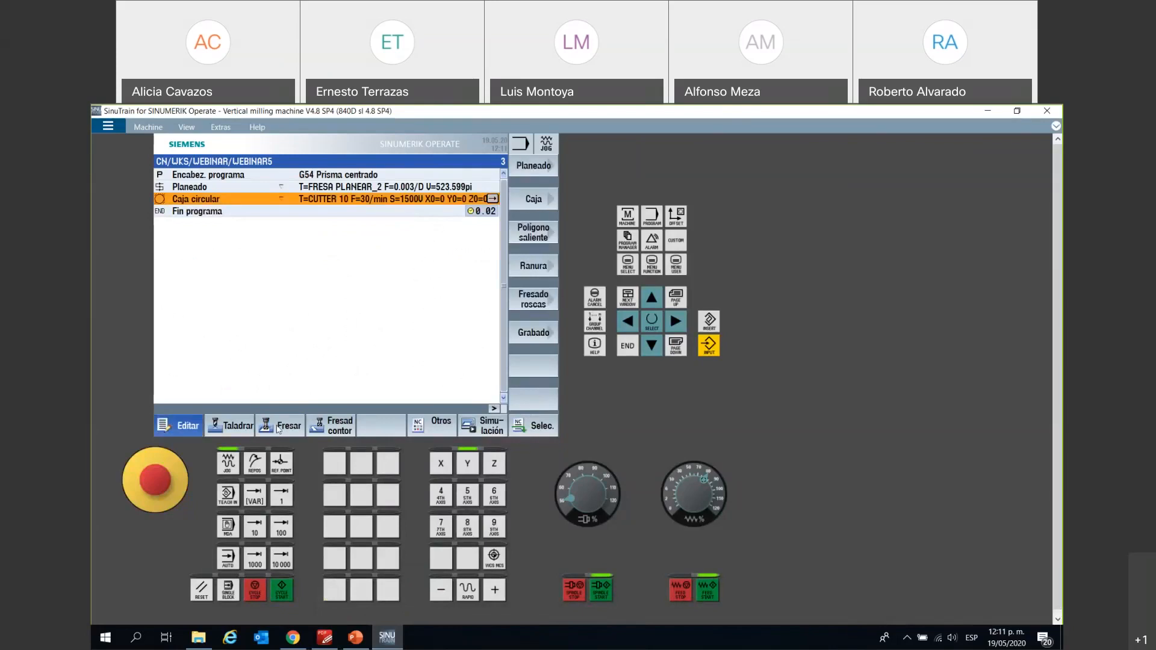
left_click(538, 237)
left_click(538, 235)
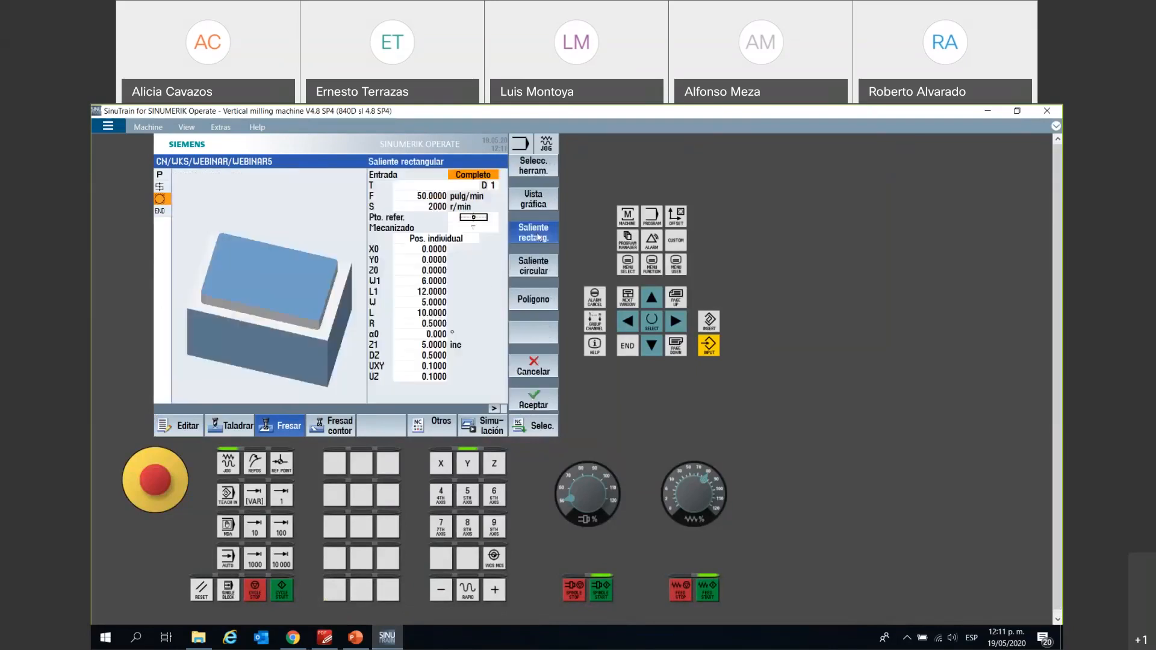
left_click(466, 184)
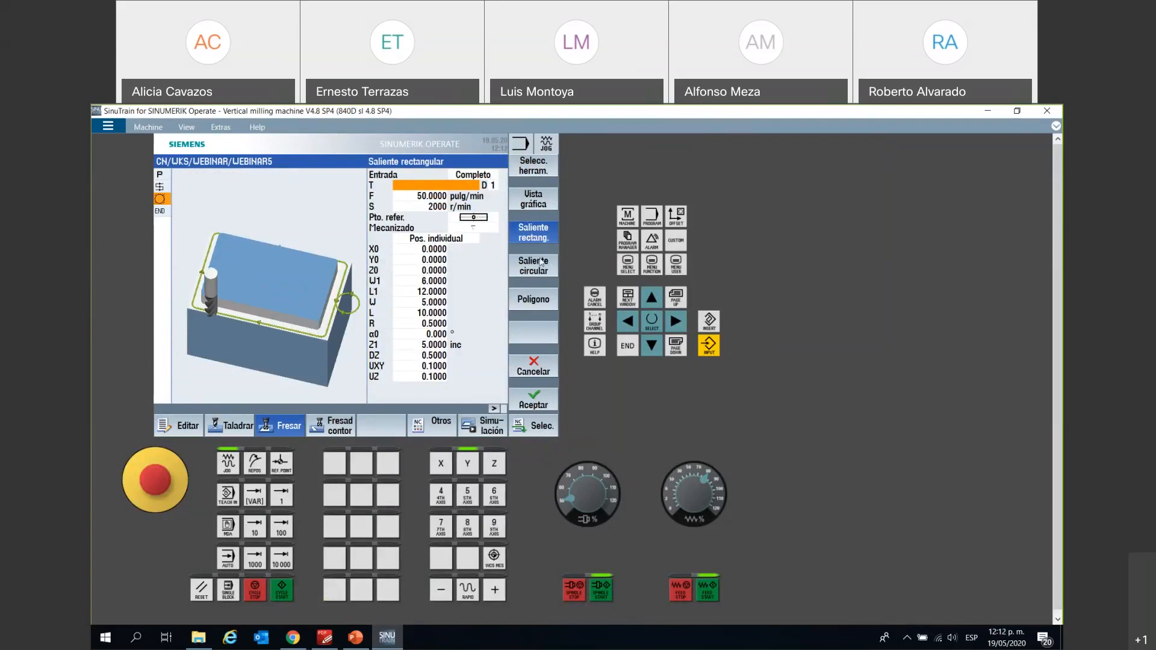
left_click(534, 307)
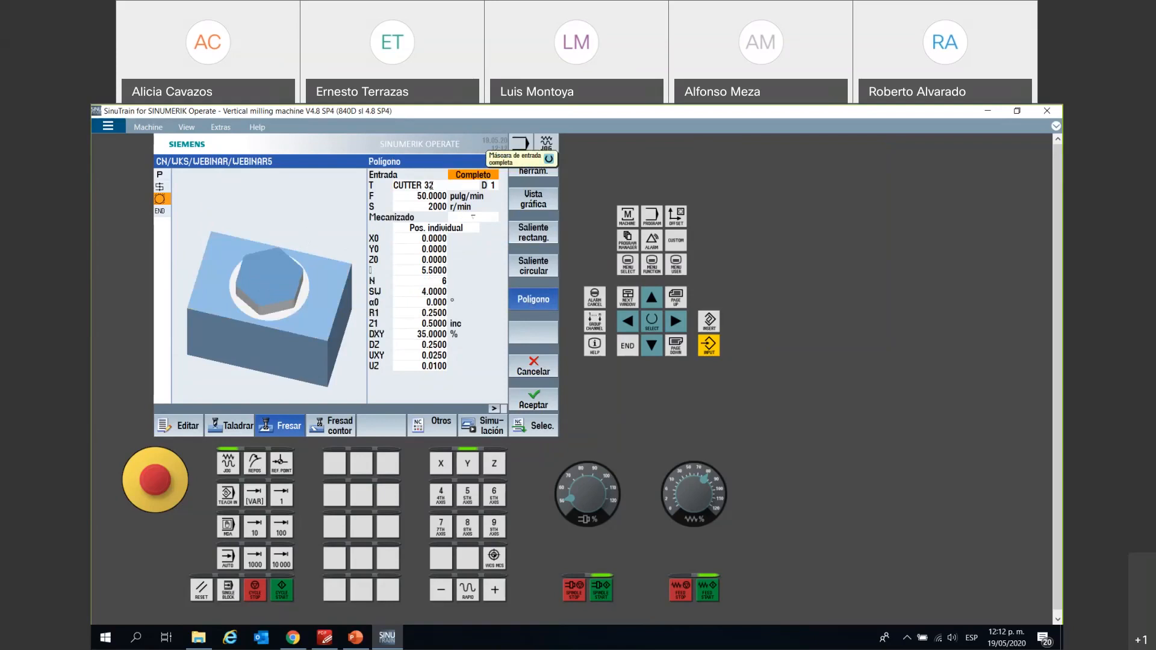
- Review the hexagon cycle's tool, machining type, positioning mode and X0, Y0 and Z0 reference point
left_click(432, 186)
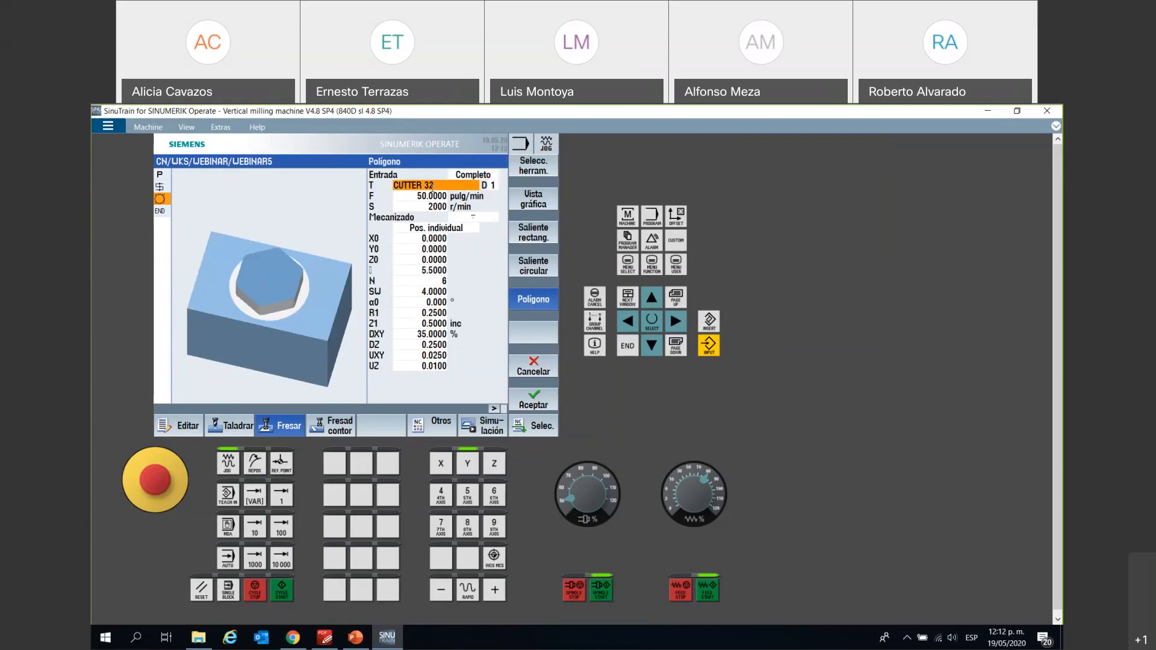
left_click(535, 171)
left_click(473, 217)
left_click(473, 217)
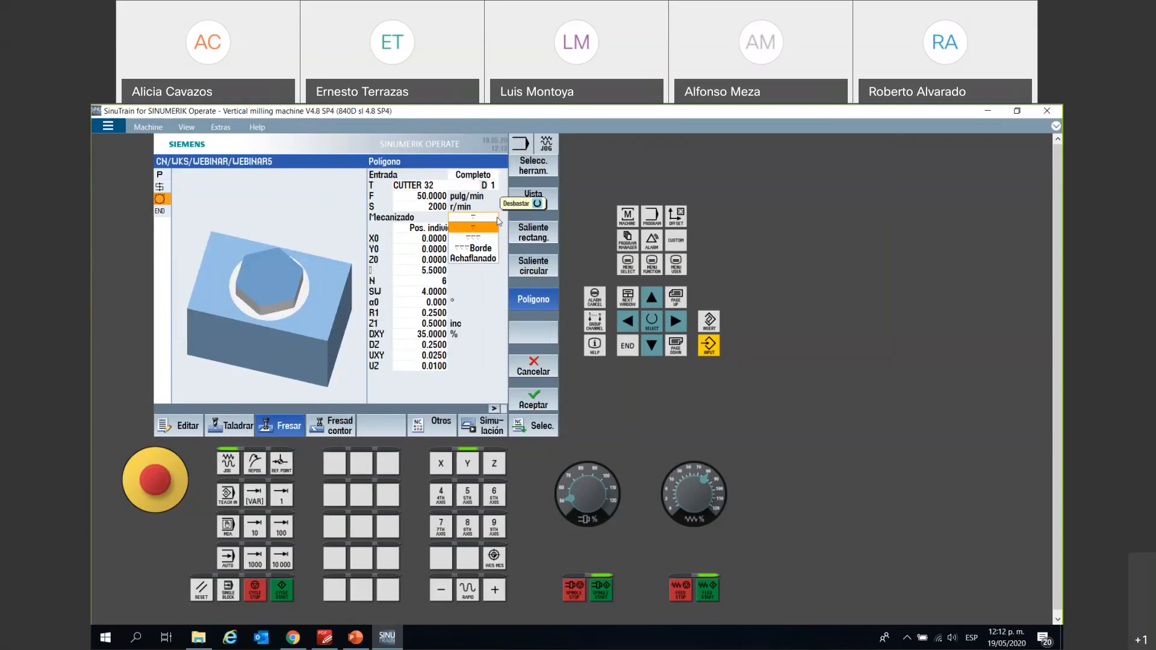
left_click(497, 223)
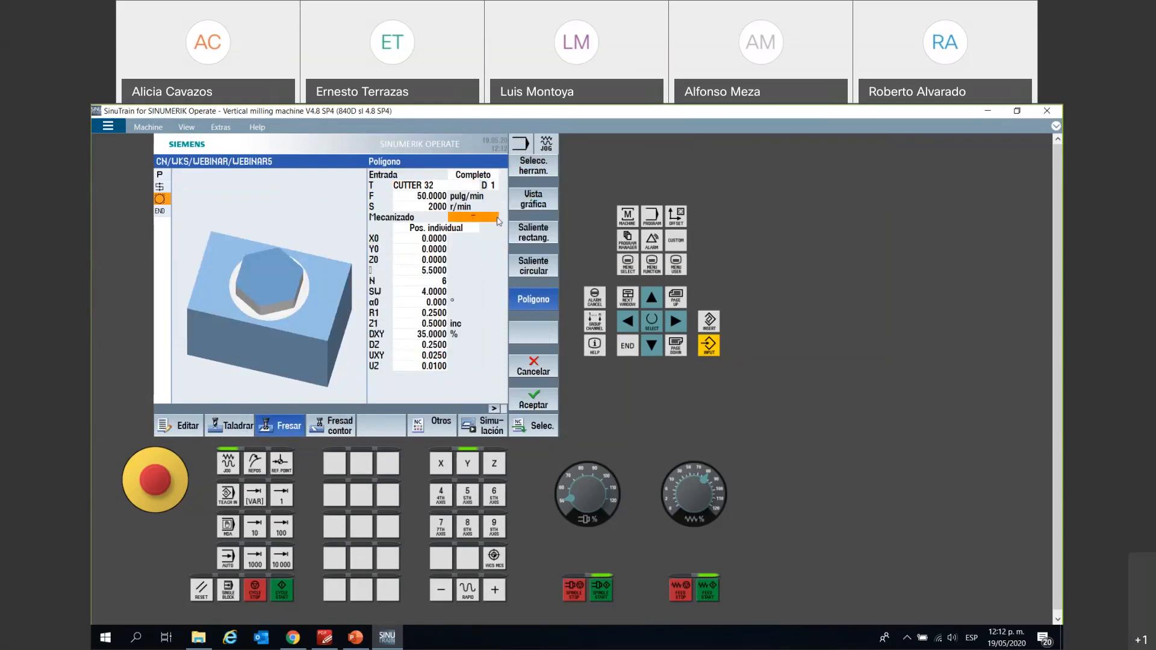
left_click(472, 232)
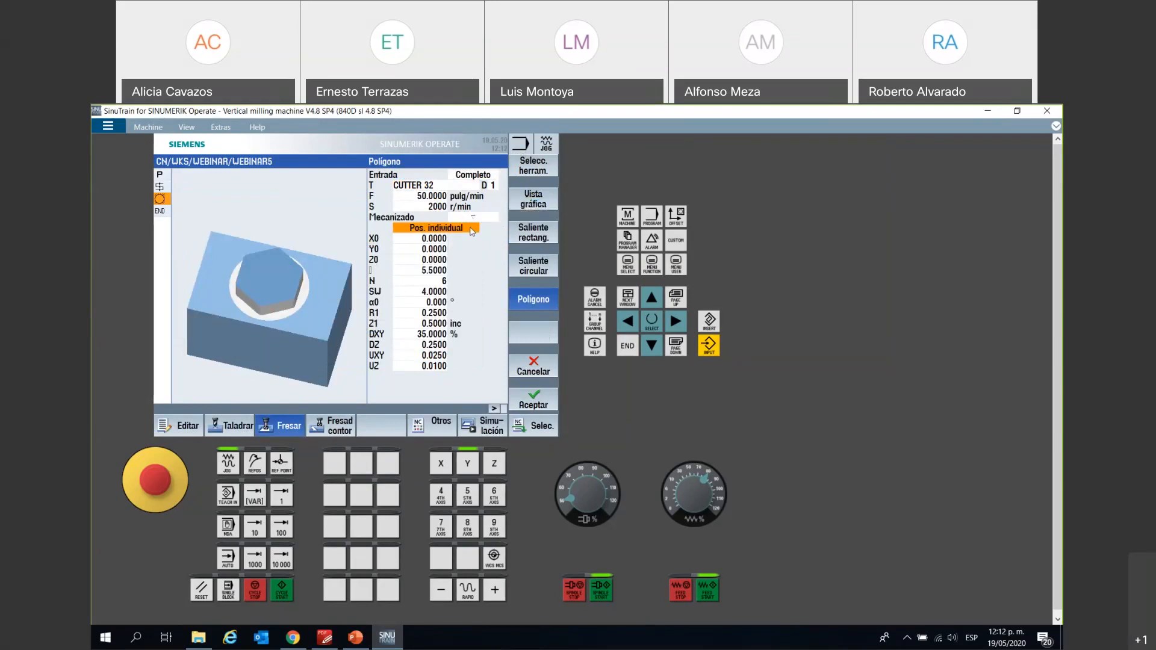
left_click(473, 232)
left_click(473, 232)
left_click(432, 239)
key("Down")
key("Down")
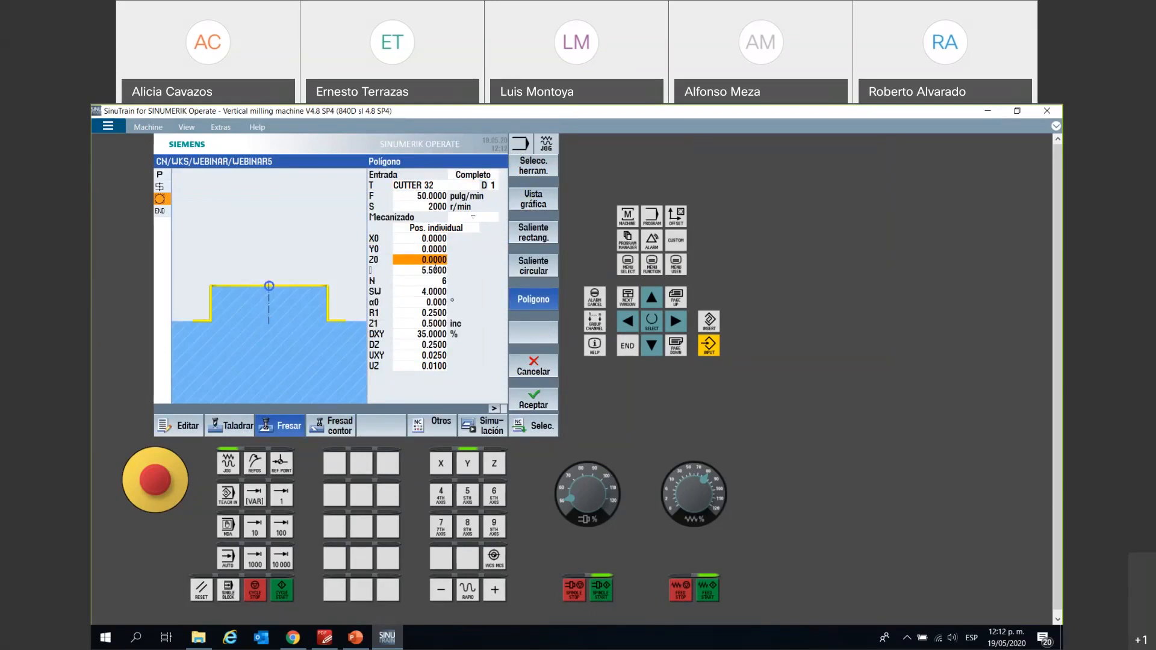
- Review the polygon cycle's blank diameter, number of edges, width across flats SW, rotation angle and corner radius R1
left_click(436, 271)
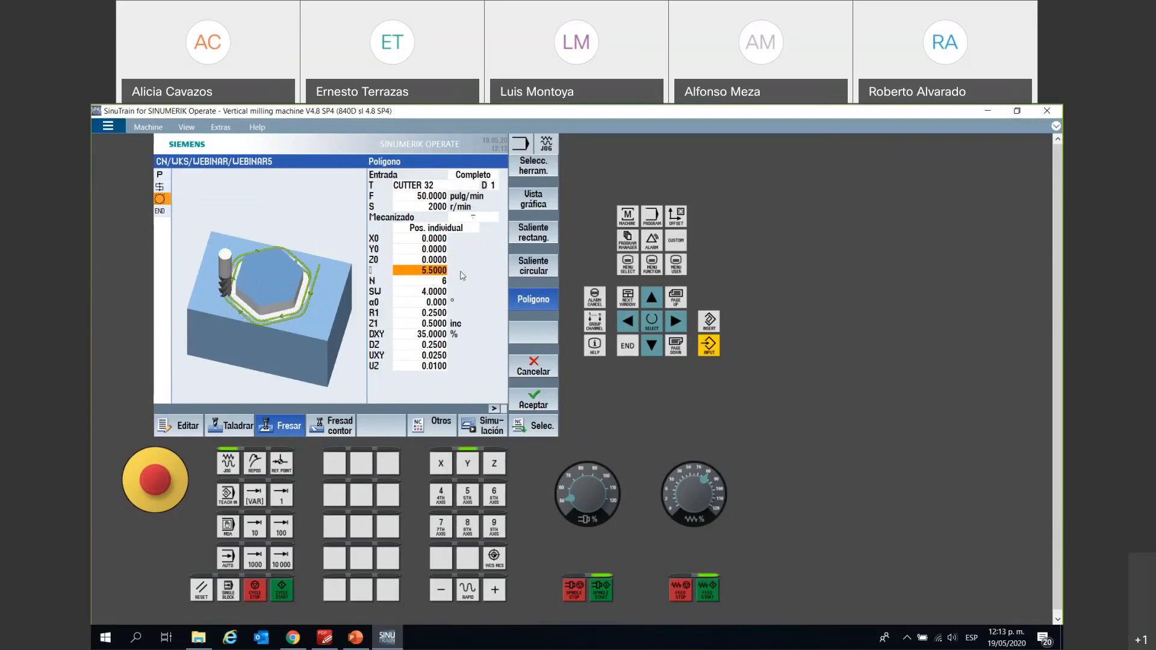
left_click(431, 281)
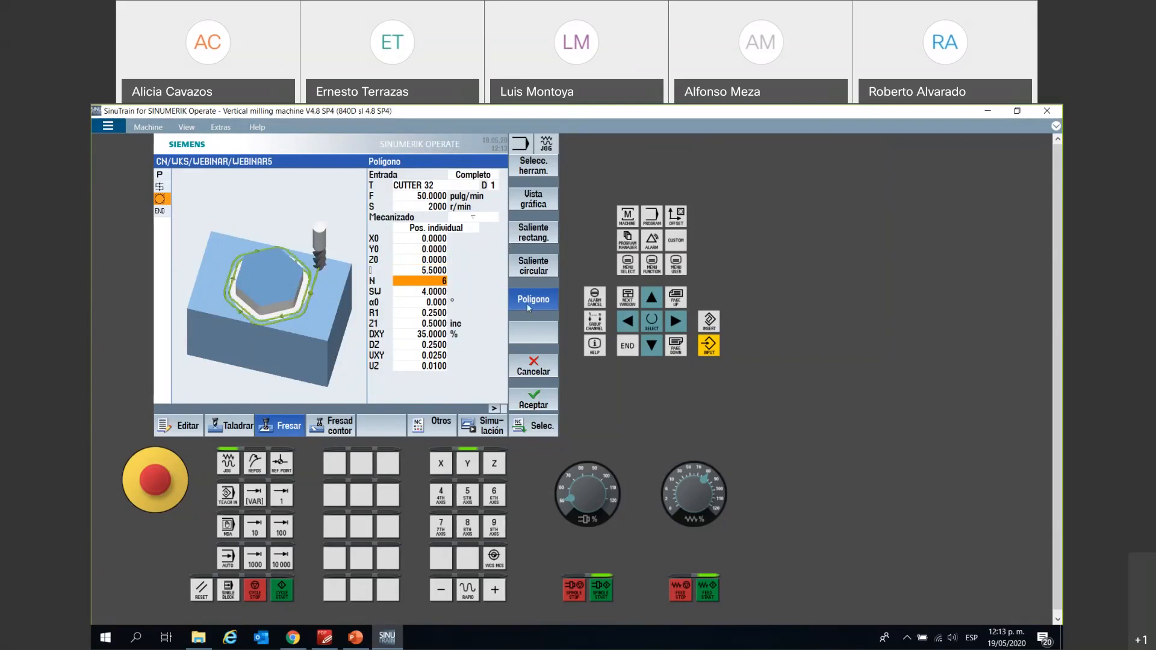
left_click(435, 293)
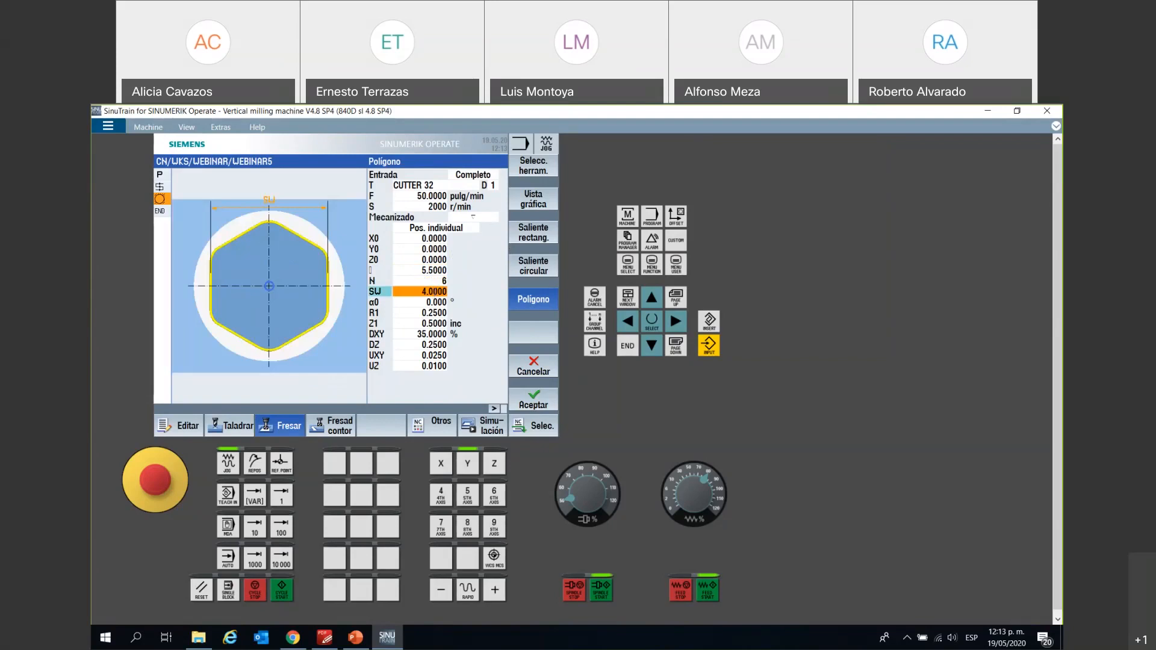
left_click(429, 302)
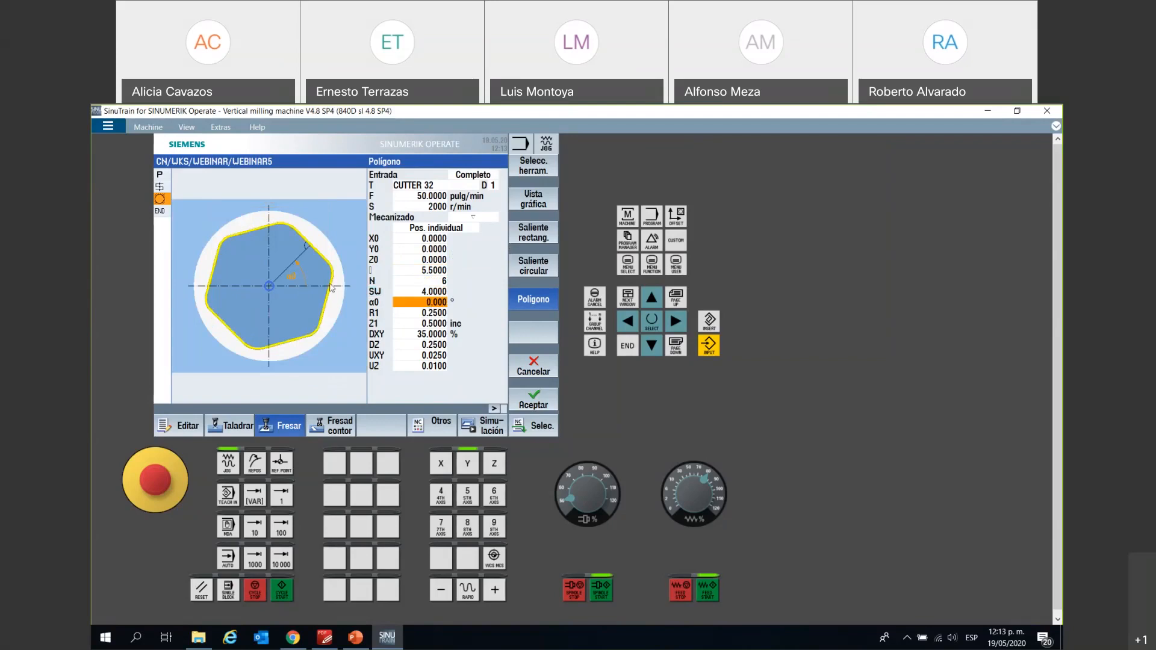
left_click(429, 312)
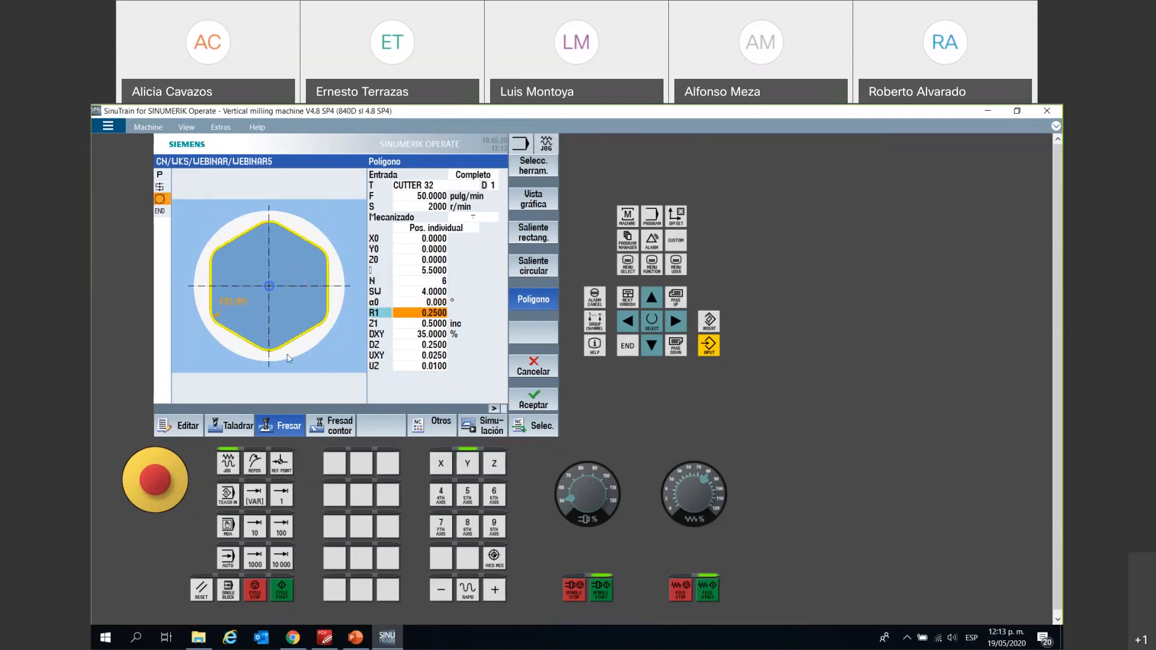
- Compare the hexagon's corner radius and Z1 depth in the cycle with the SM_StandardCycles_Ex1 PDF drawing, and return to SinuTrain
left_click(328, 634)
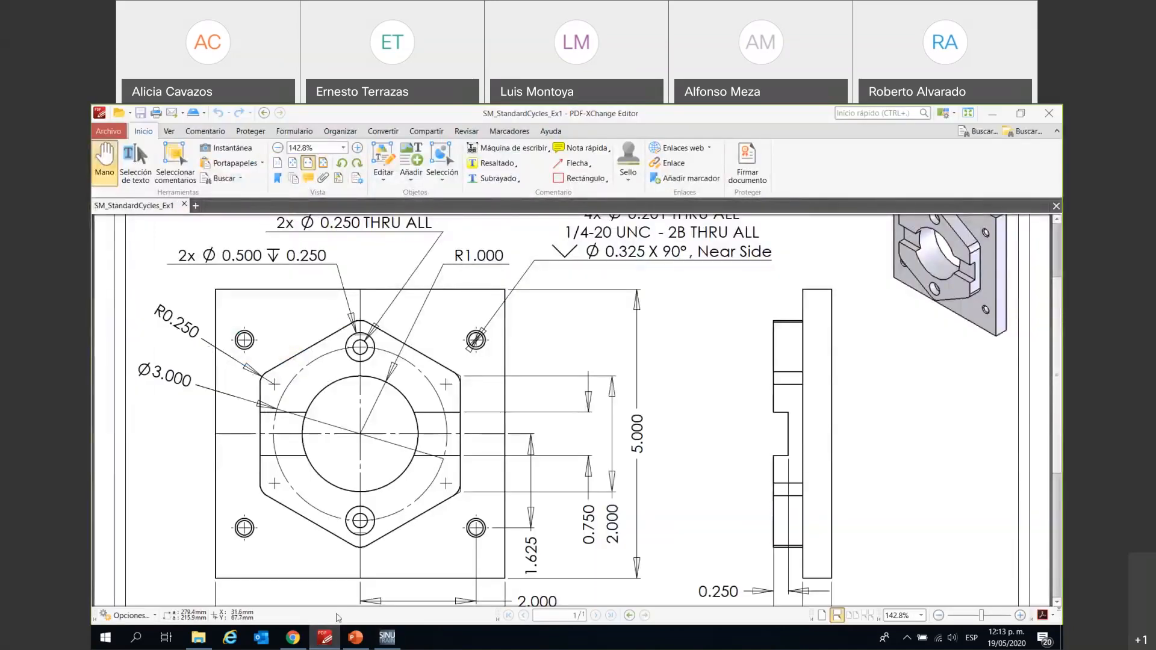
left_click(326, 638)
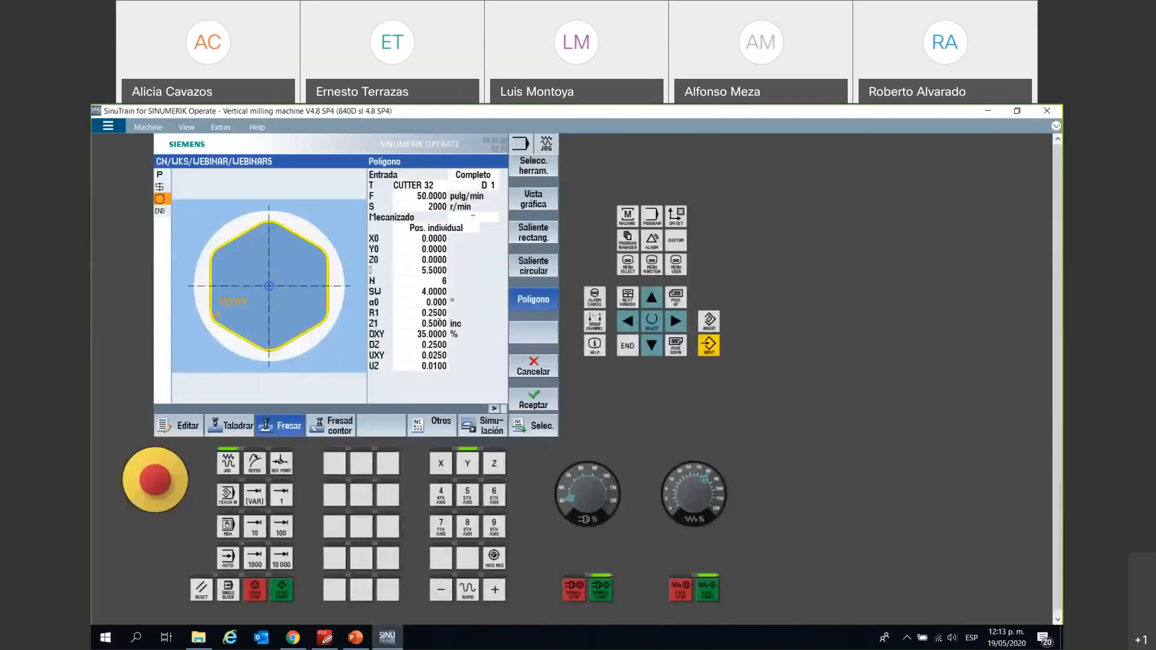
left_click(434, 313)
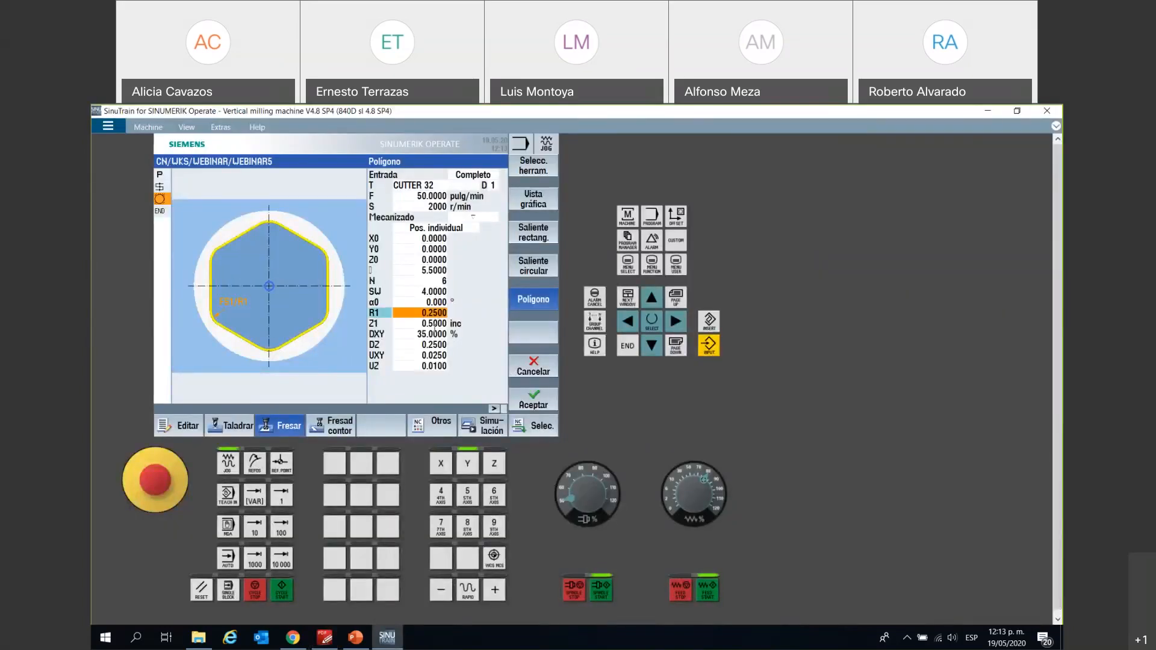
left_click(433, 324)
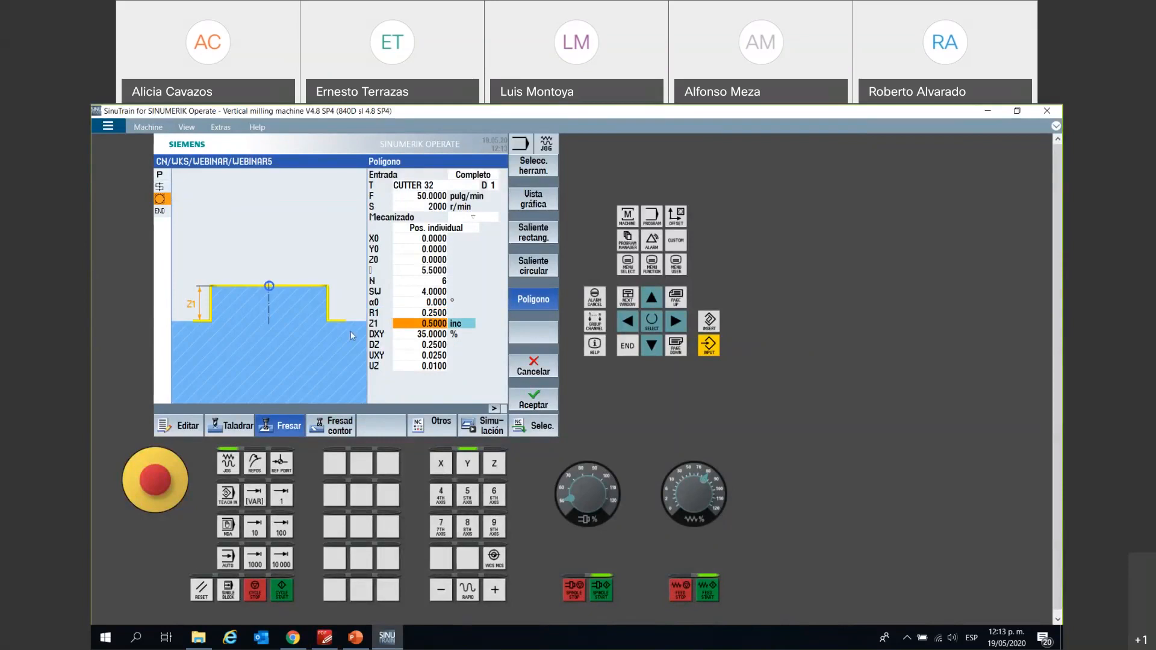
left_click(325, 637)
scroll(577, 409, "down", 2)
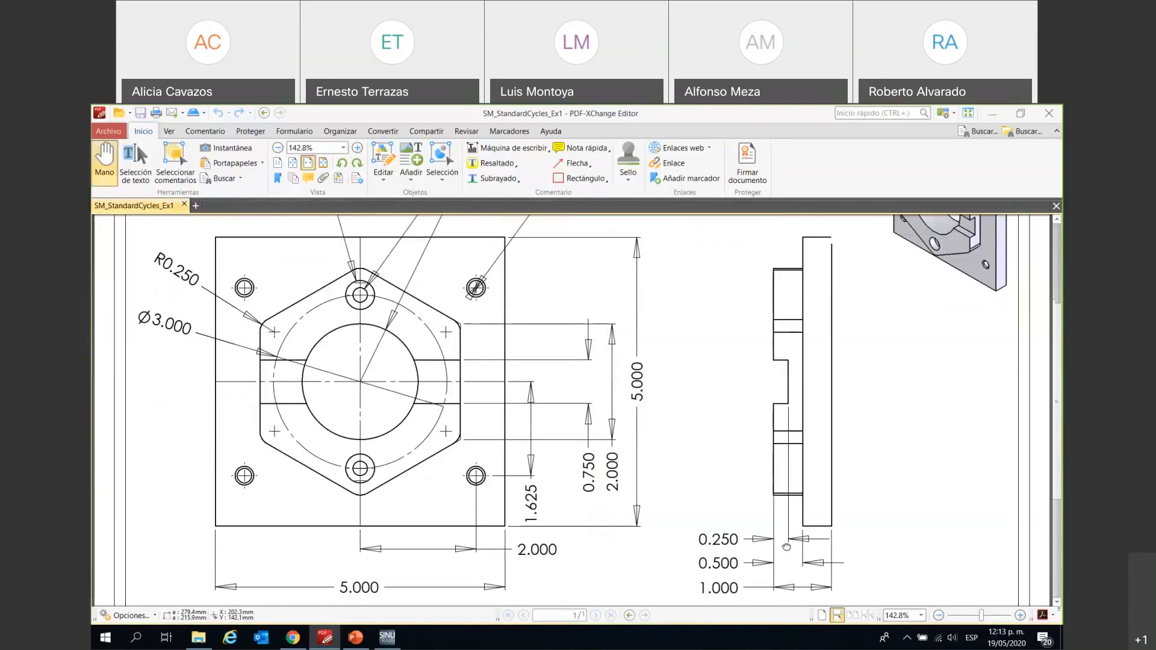
left_click(338, 637)
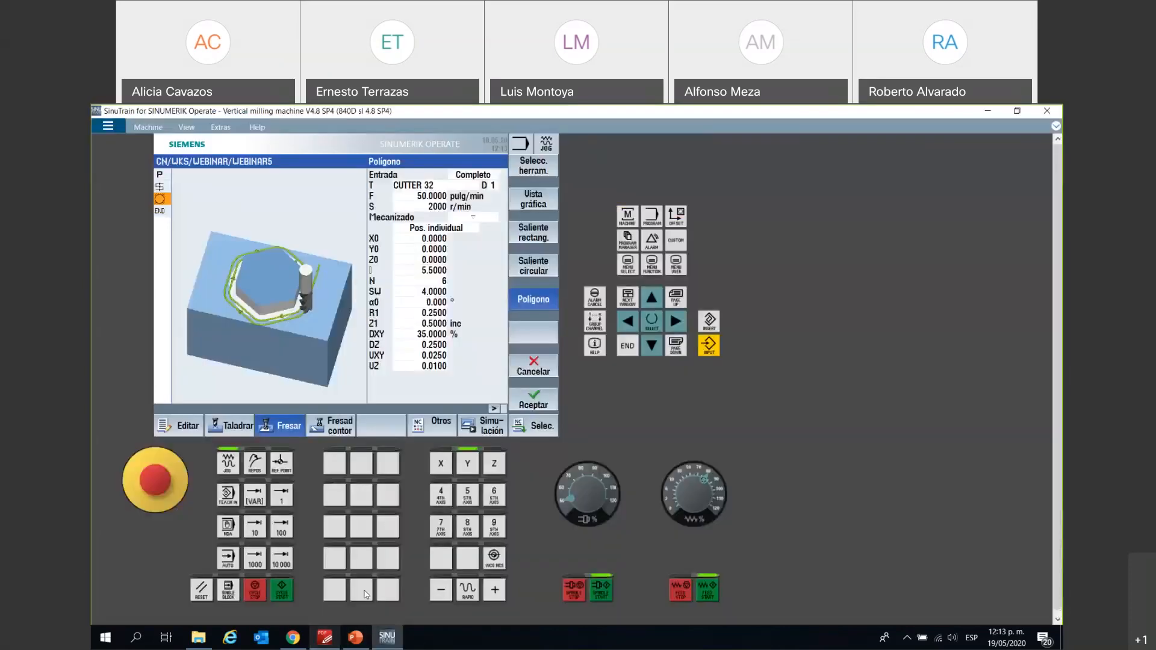
- Check the polygon cycle's Z1 depth, DXY stepover and DZ infeed, and accept the cycle into the program
left_click(435, 324)
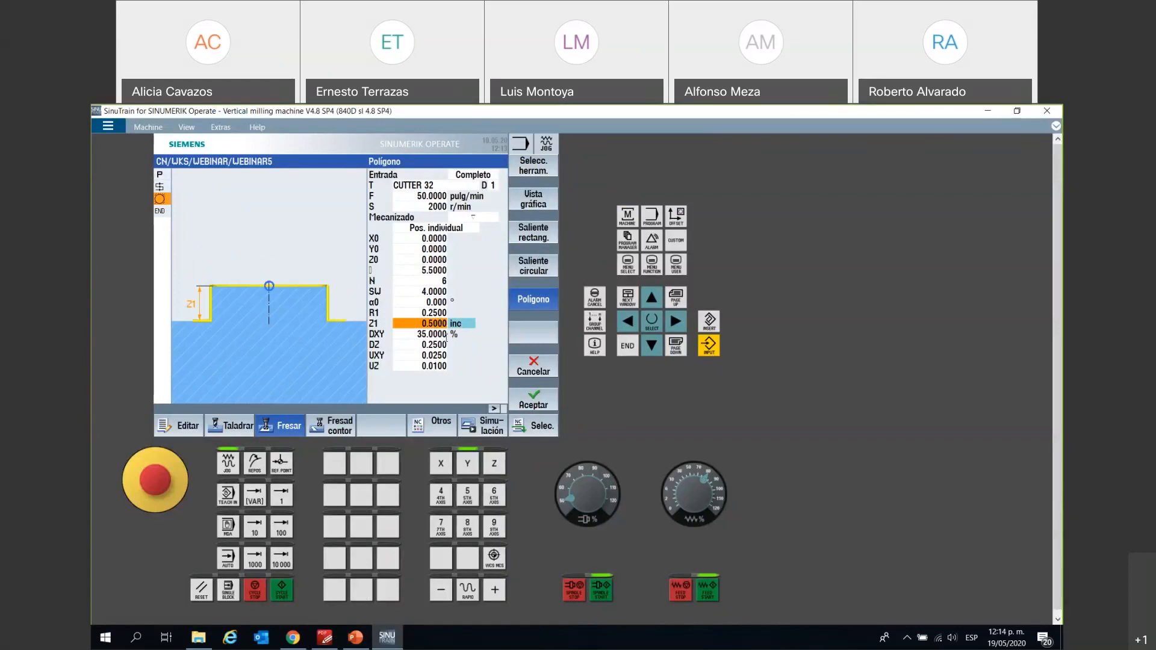
left_click(443, 333)
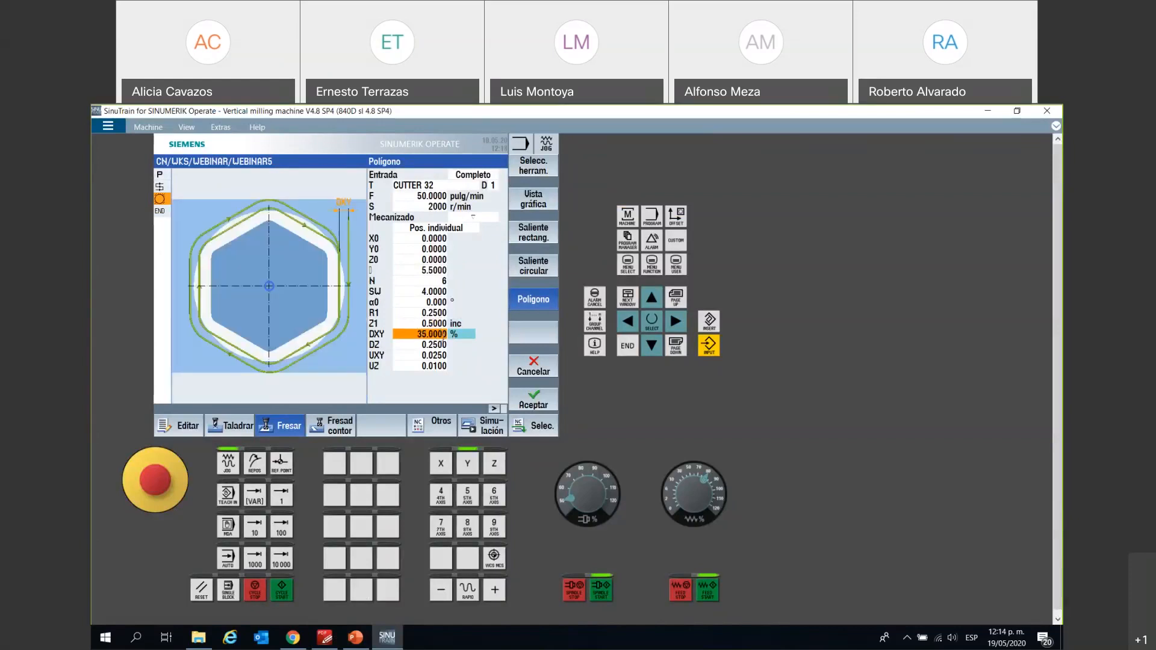
left_click(415, 345)
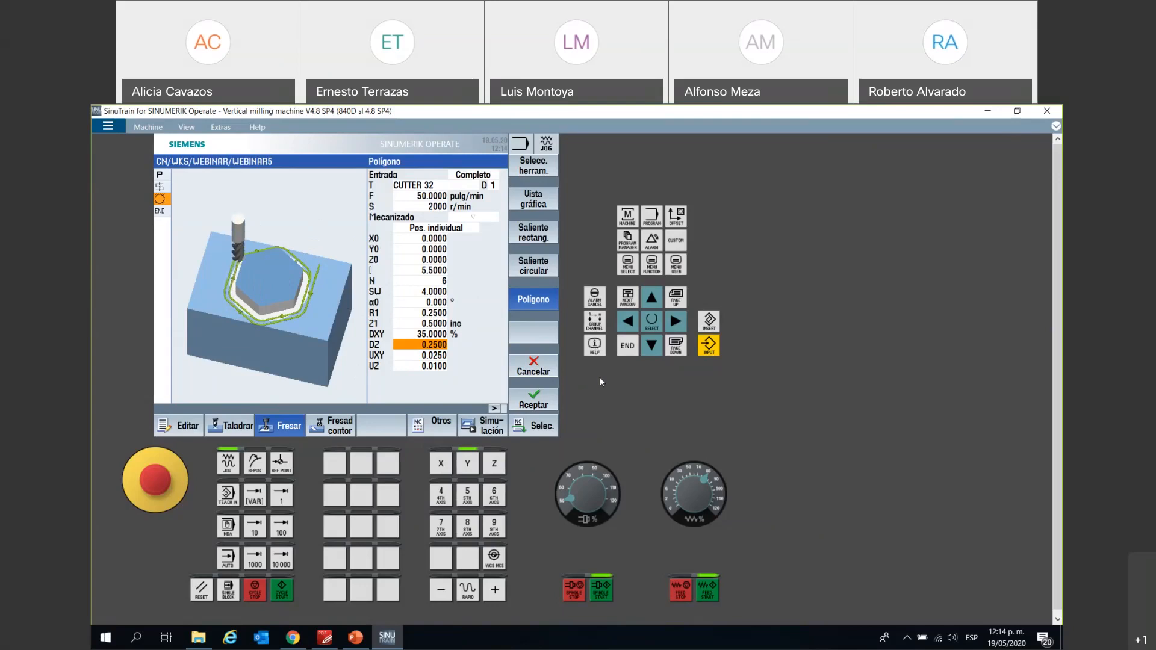
left_click(531, 405)
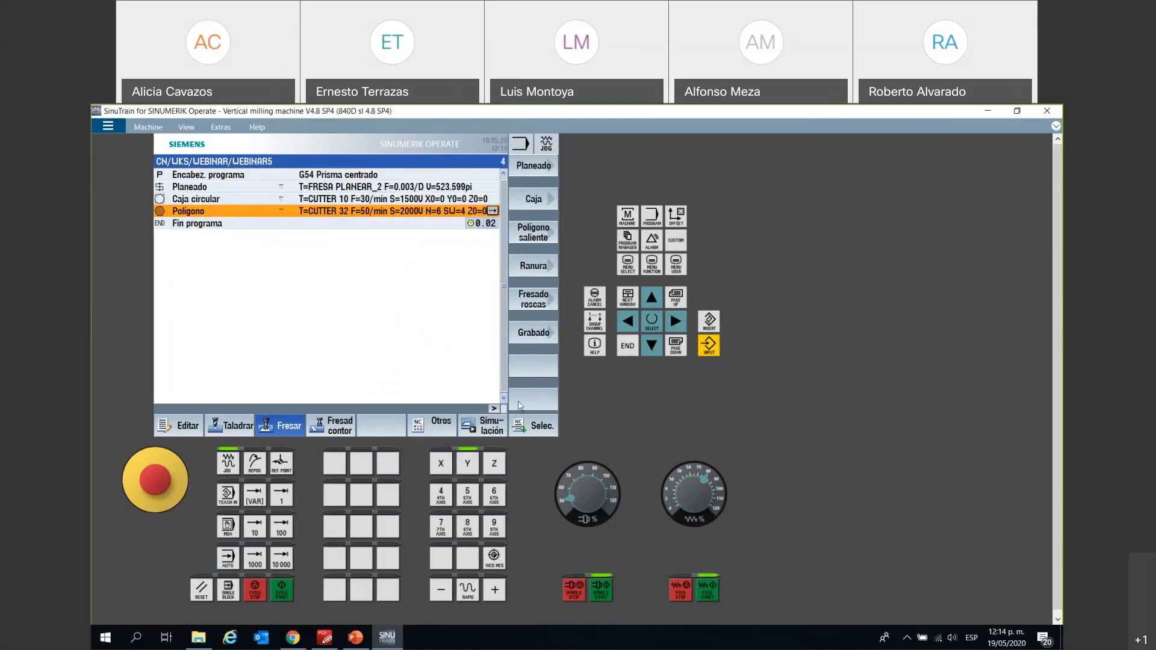
- Simulate the WEBINAR5 program in 3D with the override lowered to 80%, and return to the program editor
left_click(474, 431)
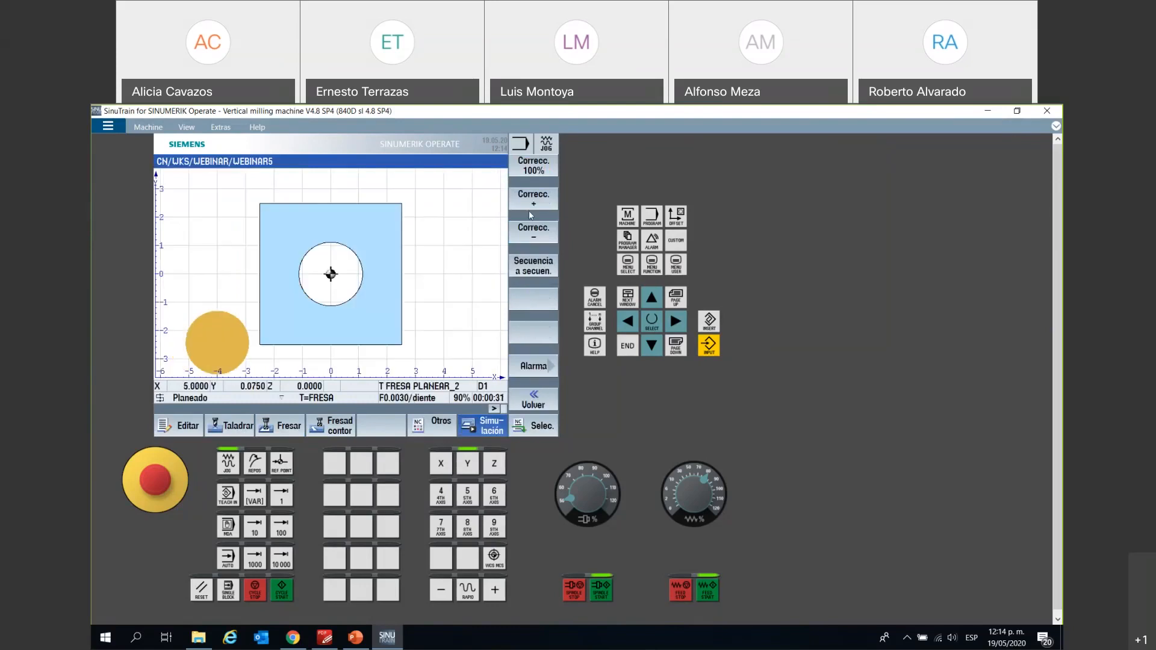
left_click(545, 237)
left_click(534, 398)
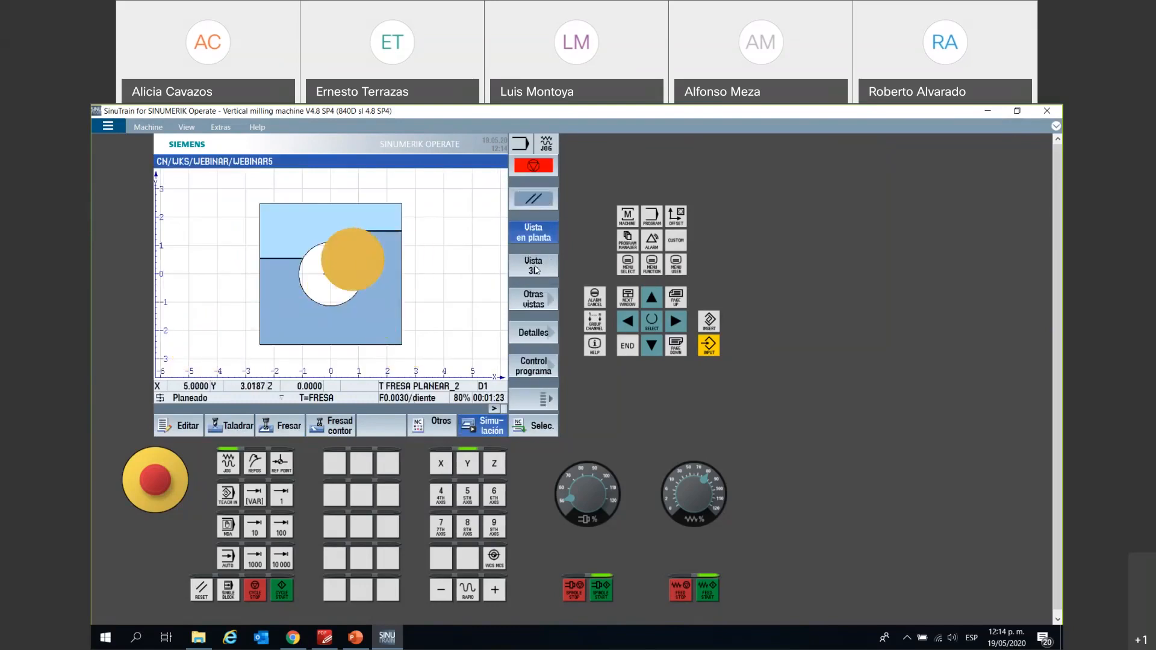
left_click(533, 266)
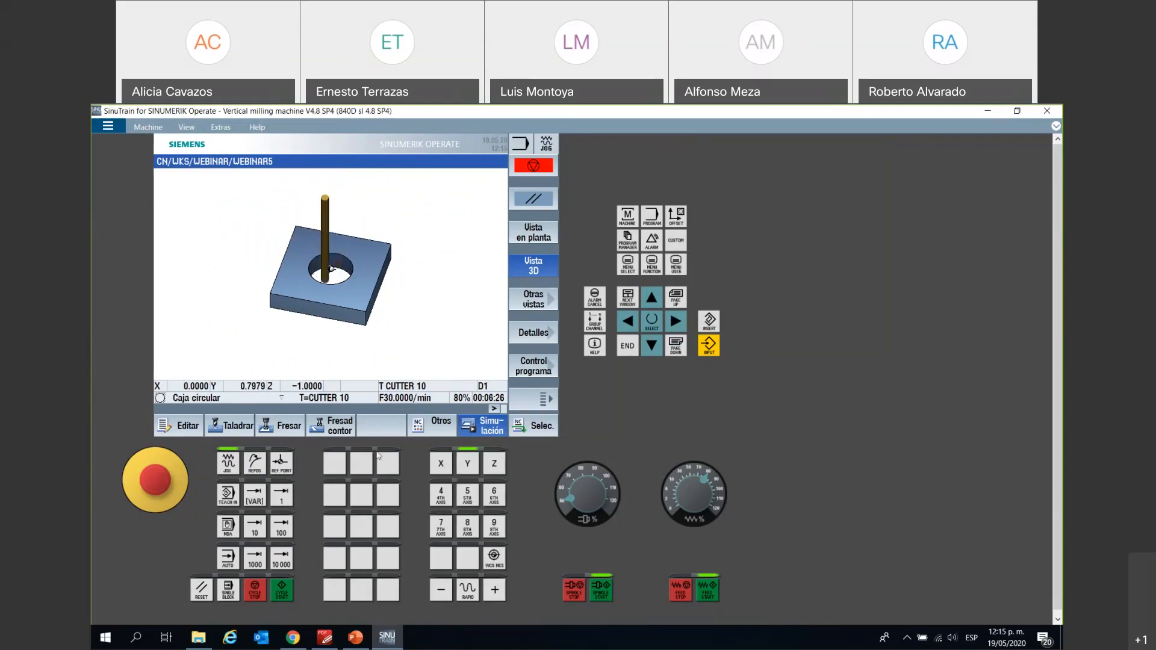
left_click(185, 426)
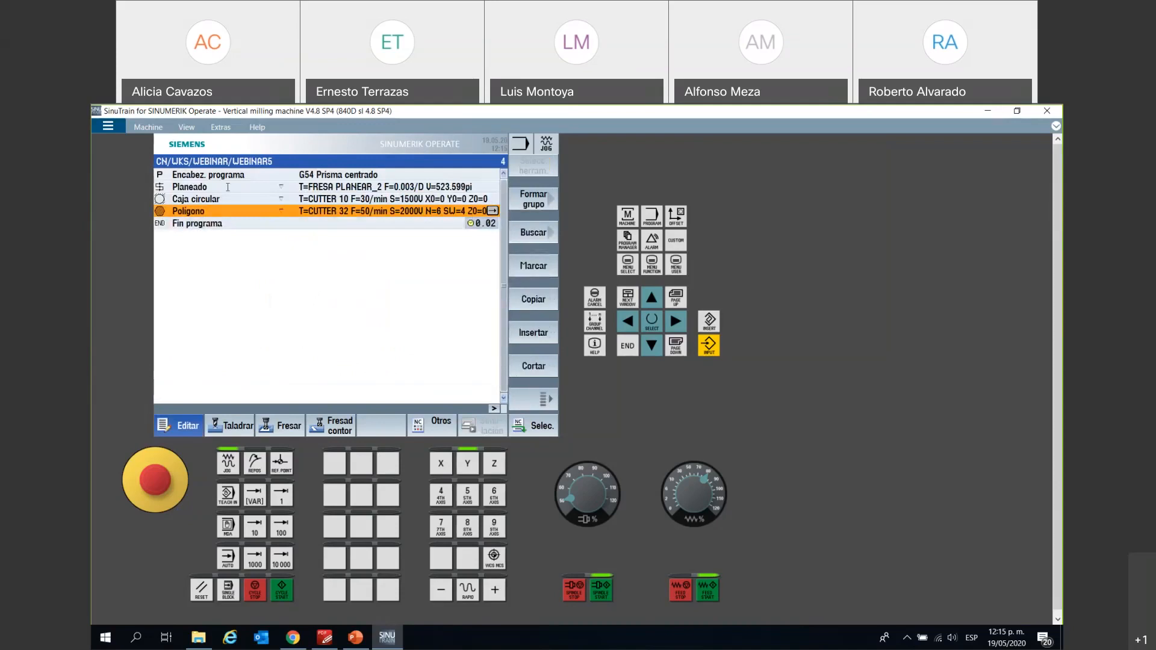
- Examine the Planeado cycle's start corner, X1 and Y1 lengths, and Z0 and Z1 heights, and close it with its values accepted
double_click(228, 187)
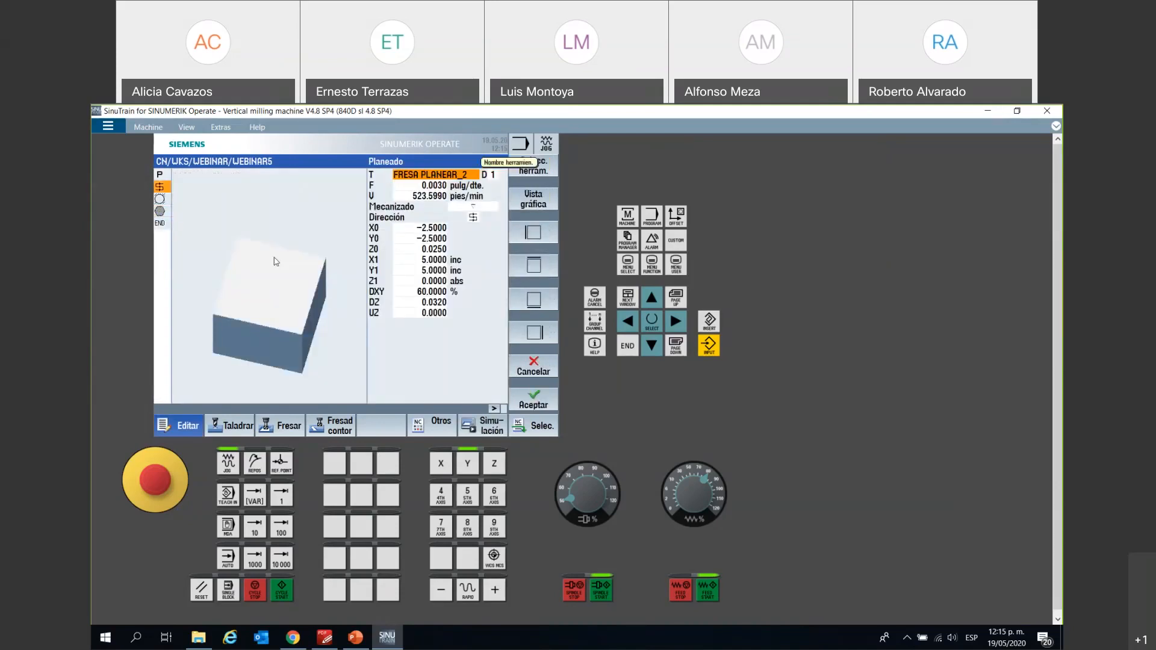
key("Down")
key("Down")
key("Down")
key("Down")
key("Down")
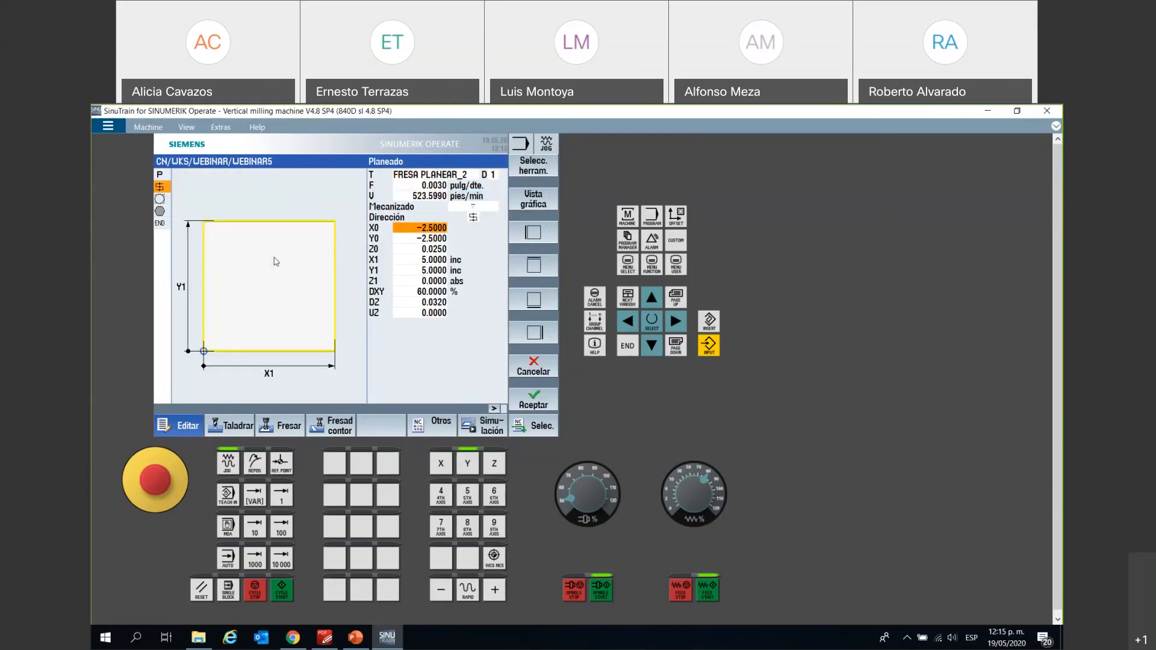
key("Down")
key("Down")
key("Down")
key("Down")
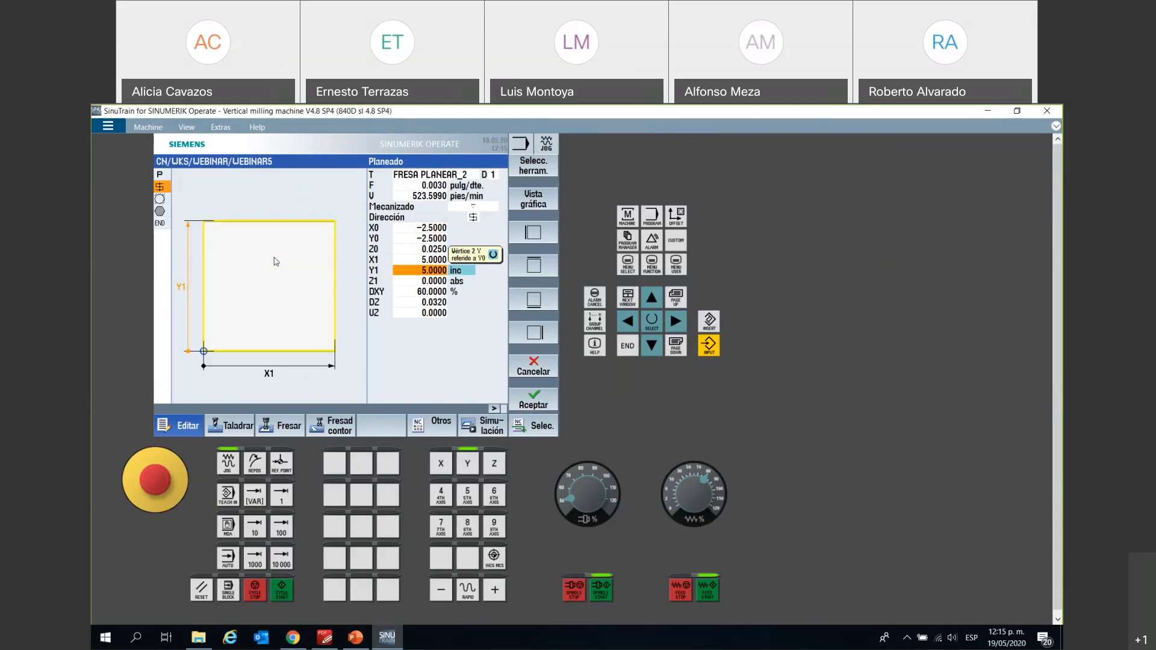
key("Up")
key("Up")
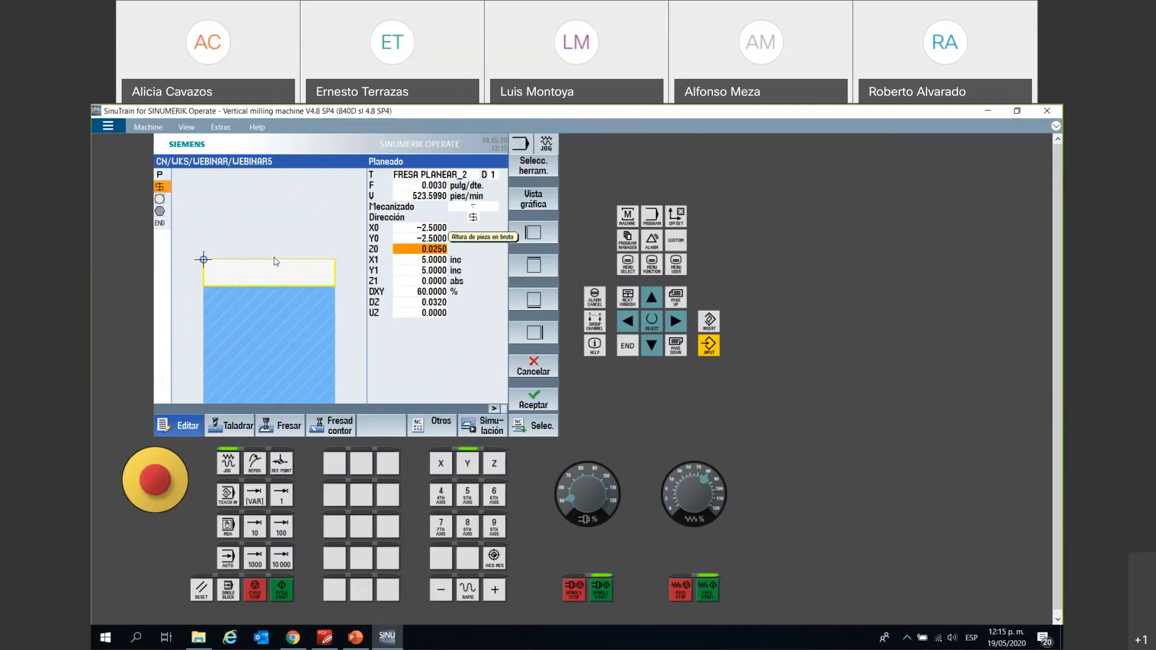
key("Down")
key("Down")
key("Down")
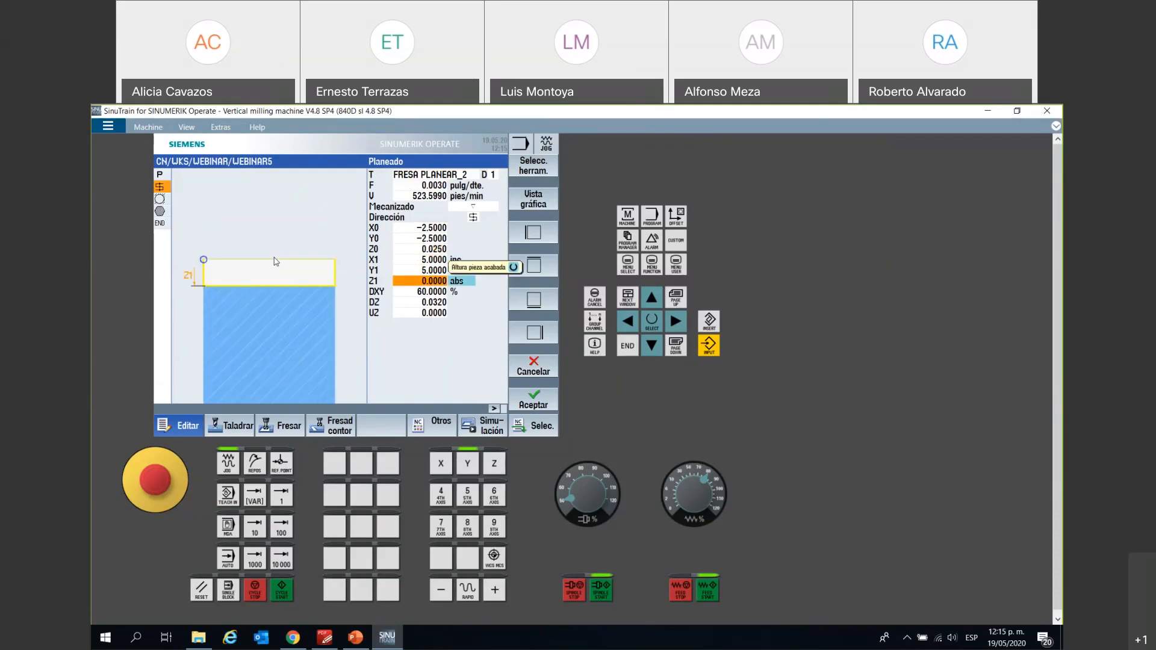
left_click(533, 404)
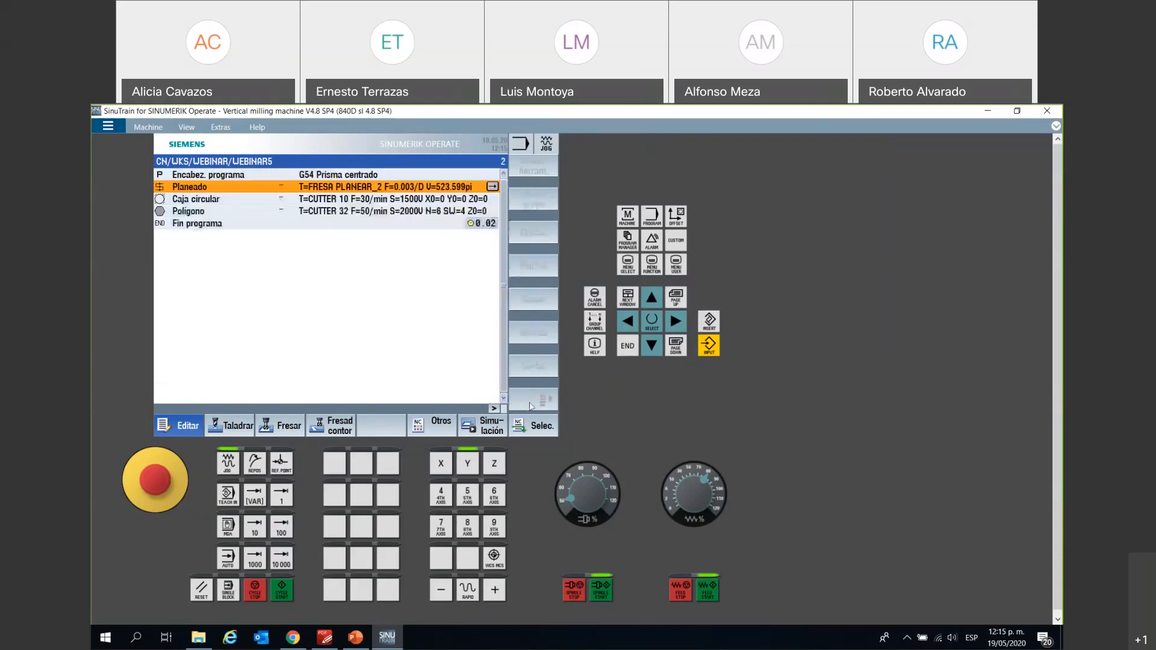
- In the program header, keep the machining direction as climb milling (En concordancia) and set the position pattern retraction to Optimizado
left_click(382, 177)
key("Right")
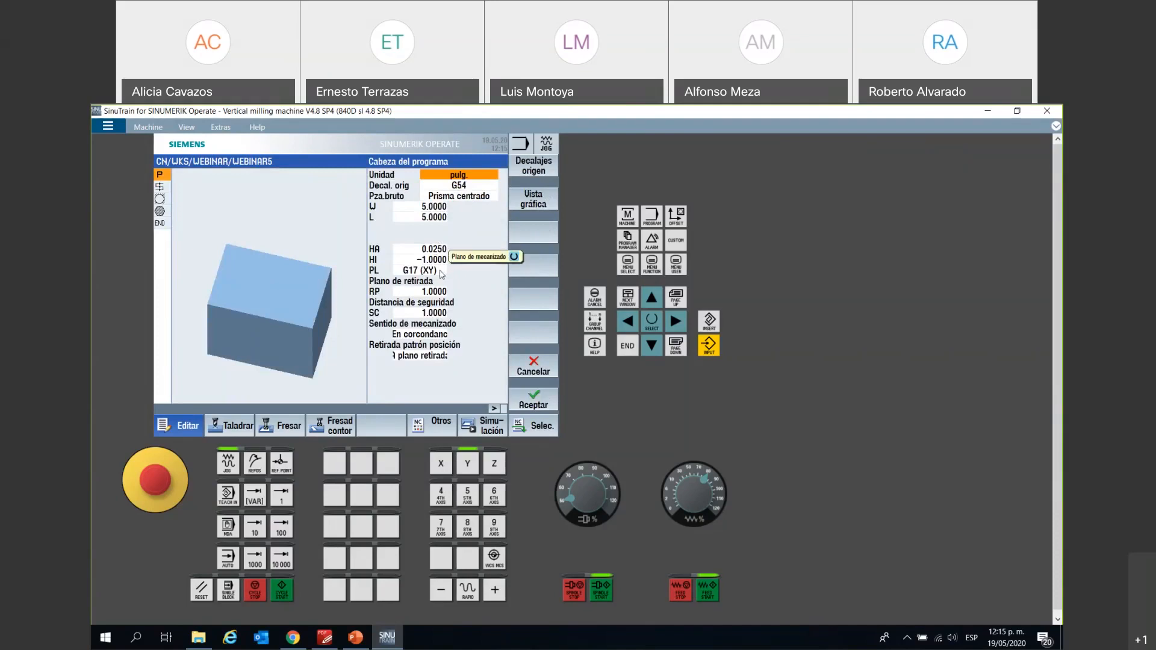
left_click(442, 272)
left_click(426, 356)
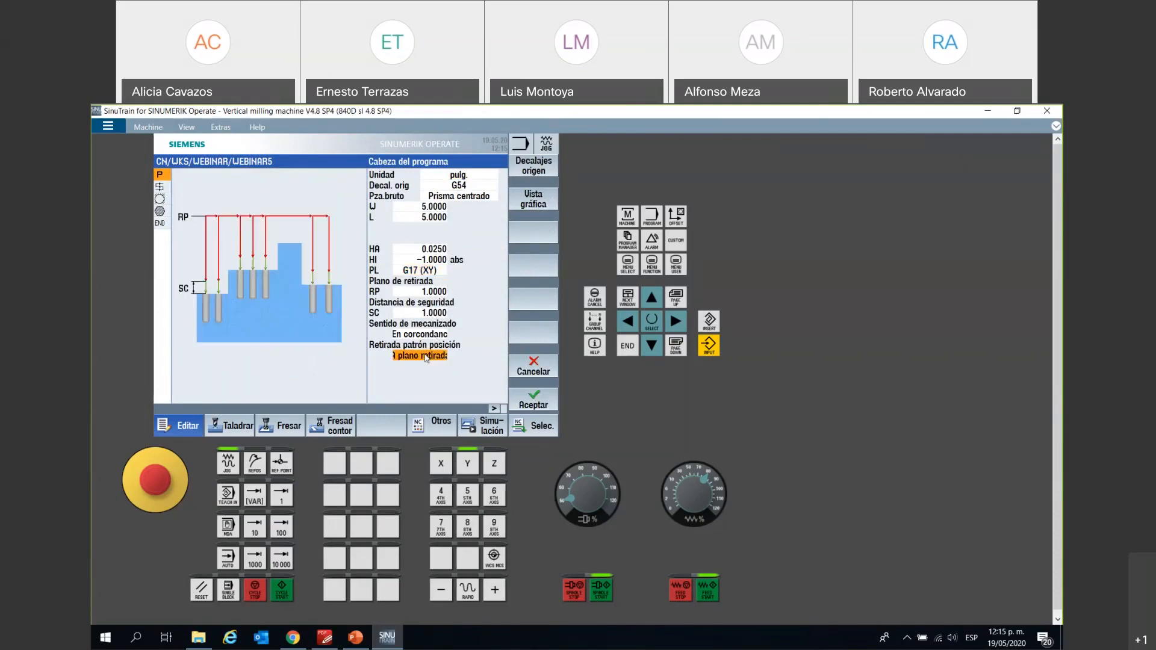
left_click(426, 337)
left_click(426, 335)
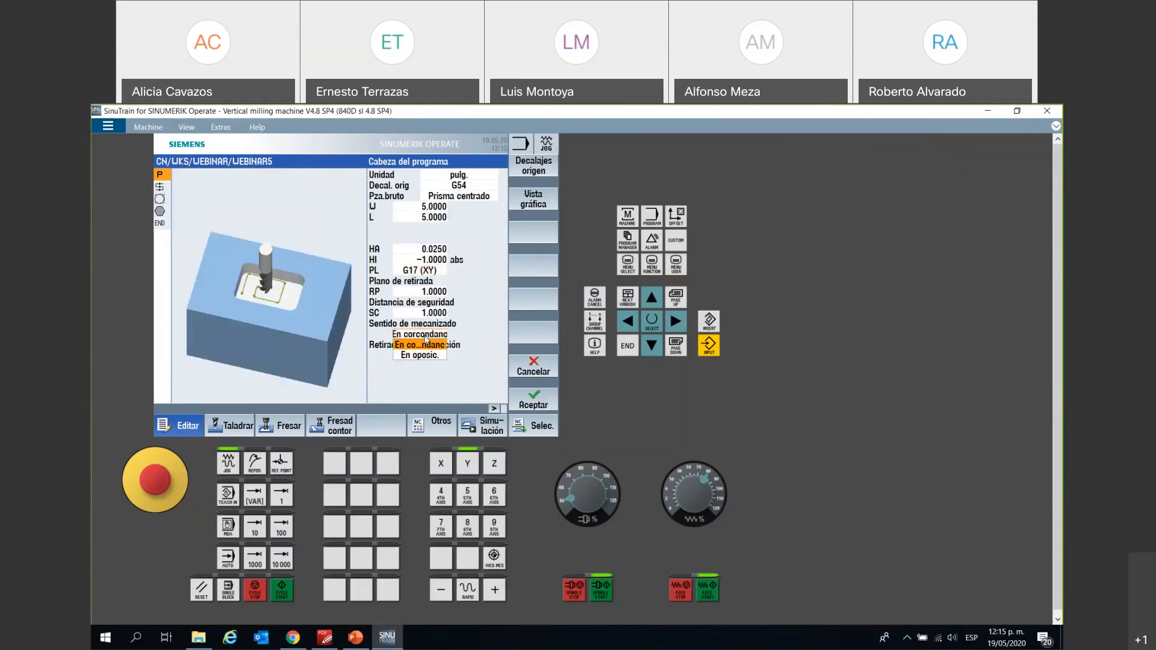
left_click(425, 342)
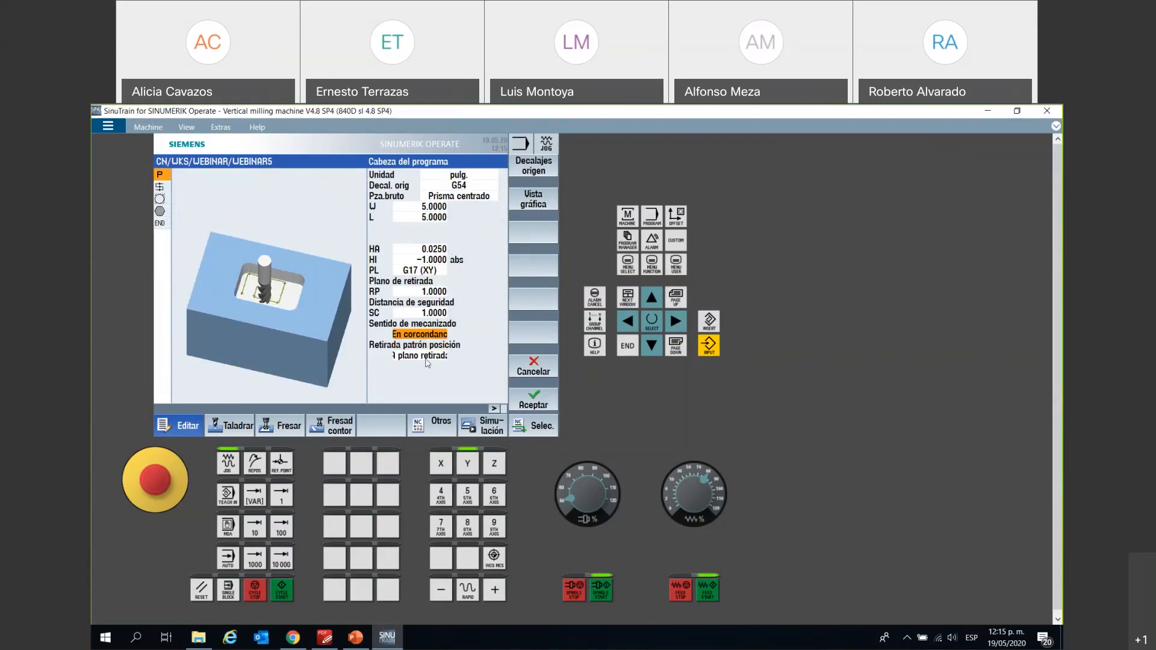
double_click(425, 355)
left_click(424, 374)
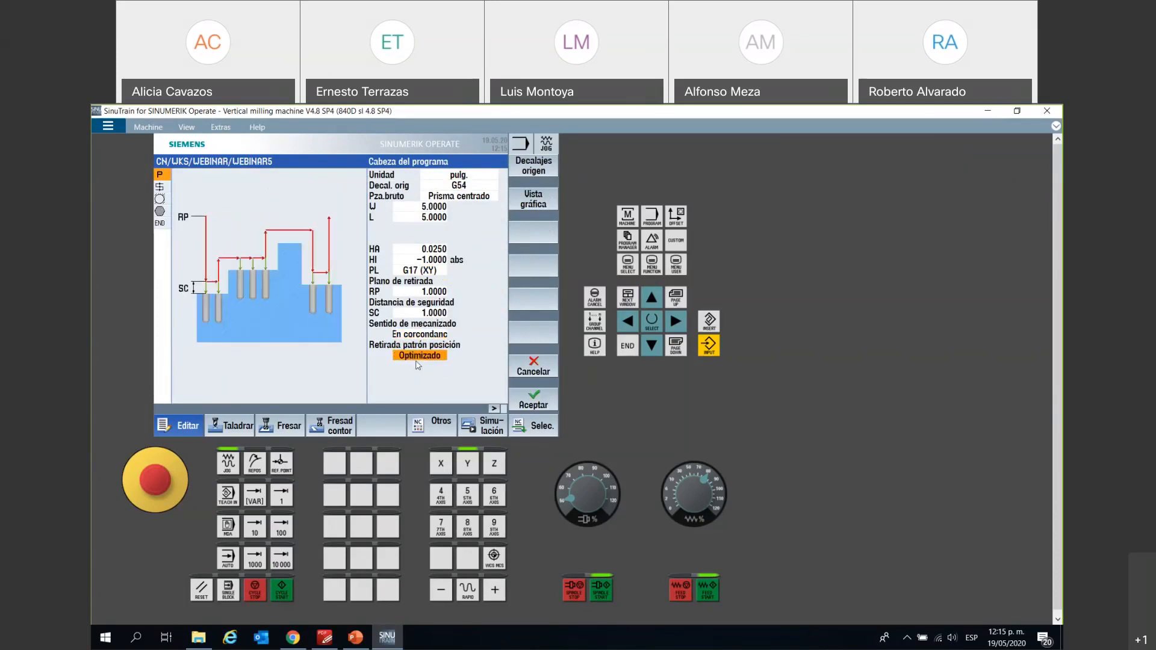
- Set the program header's position pattern retraction to the retraction plane (plano retirada) and accept the header
left_click(423, 369)
left_click(423, 367)
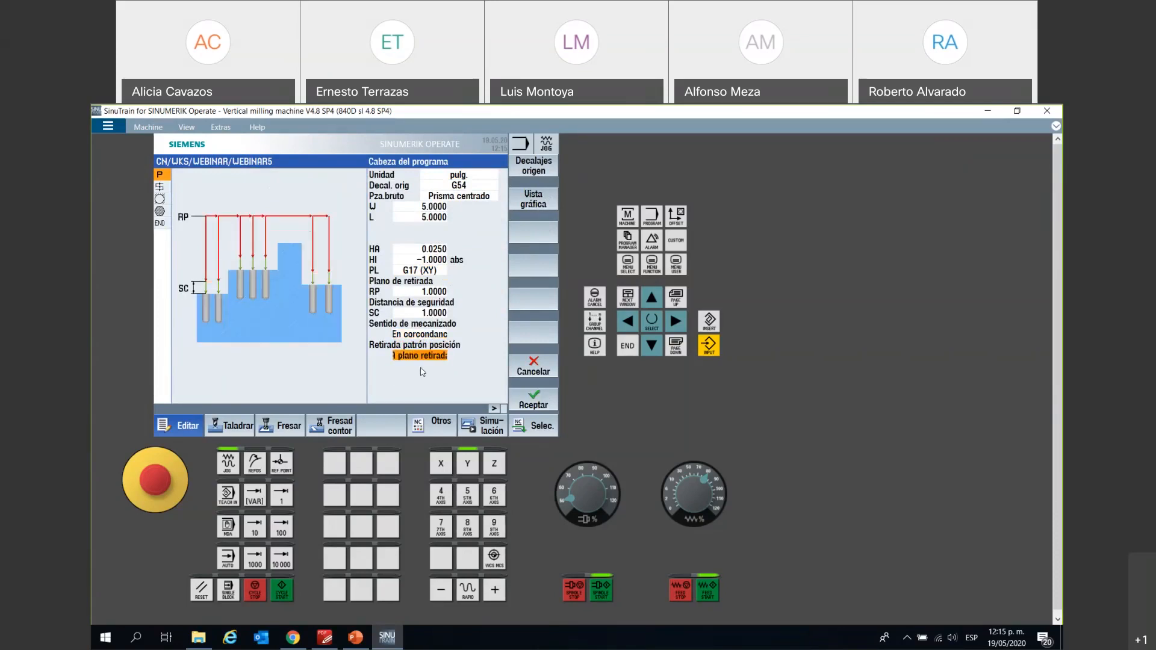
left_click(534, 404)
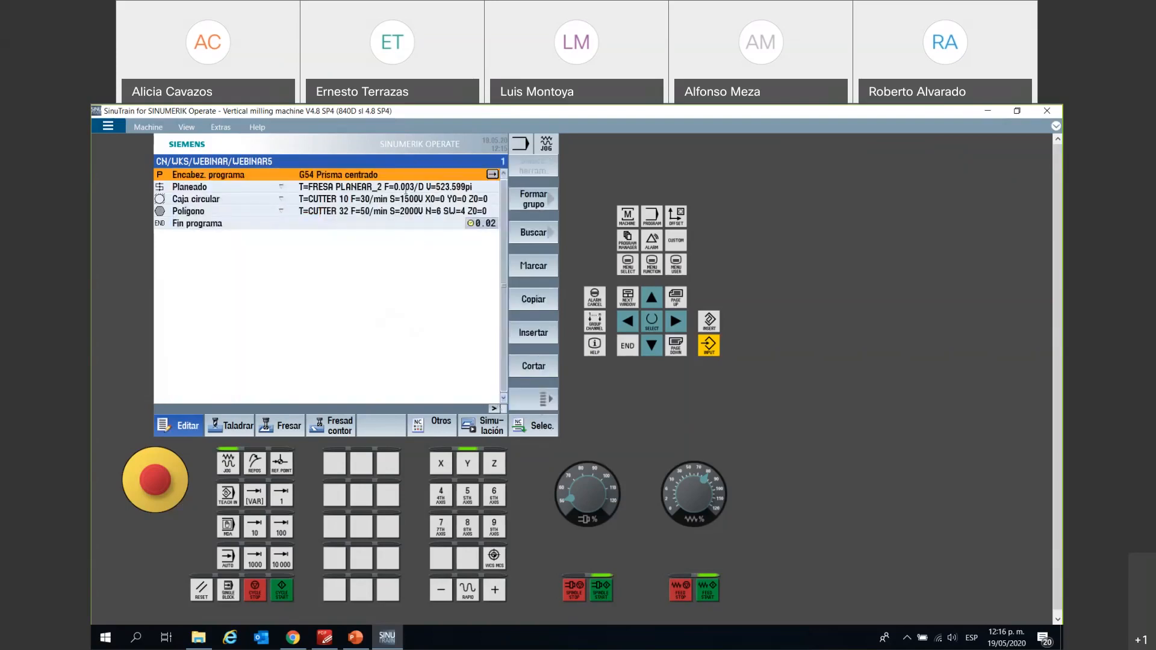
- Replace the Planeado cycle's tool with FACEMILL 63 from the tool list and accept the cycle
left_click(405, 191)
key("Right")
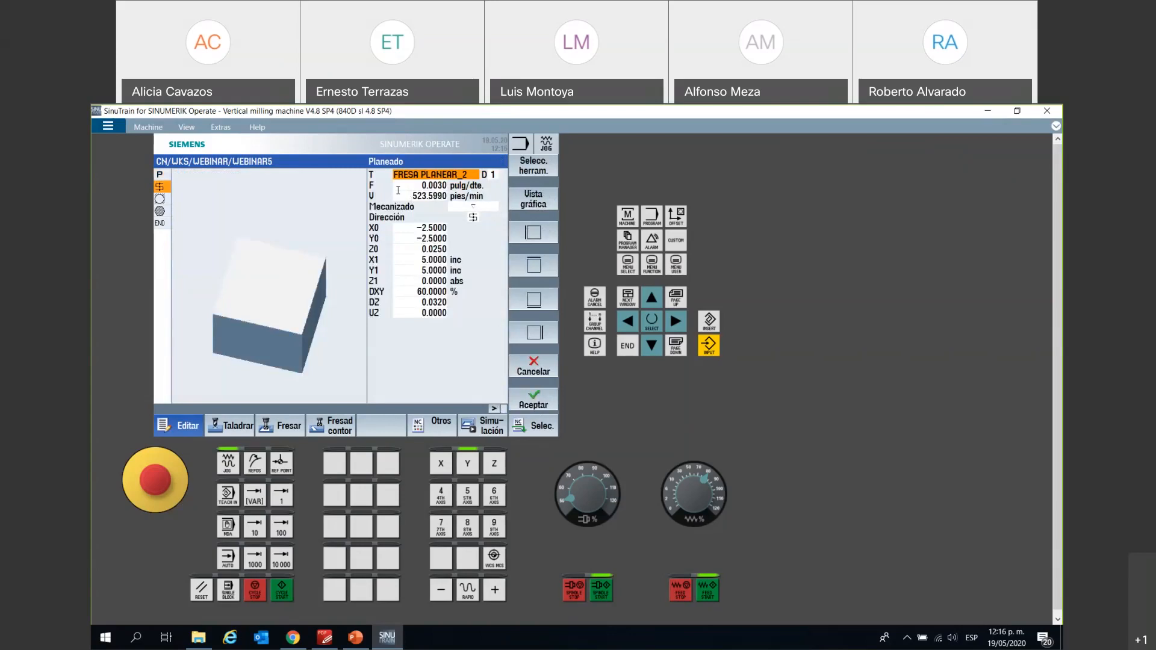
left_click(532, 175)
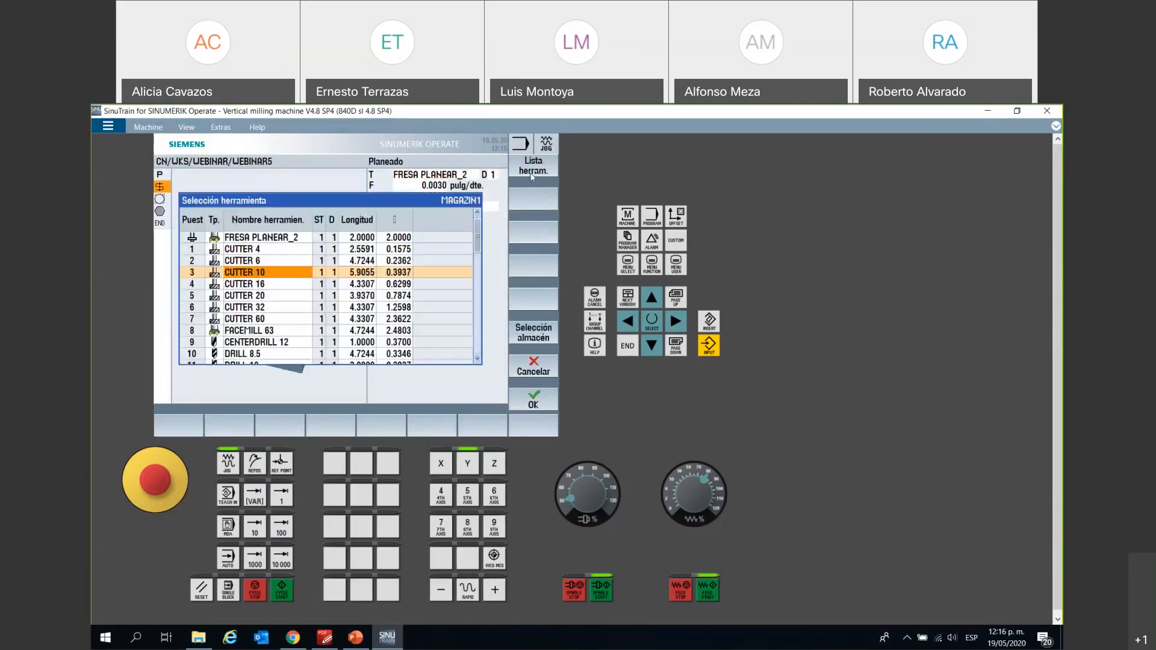
scroll(283, 312, "down", 5)
scroll(283, 312, "up", 5)
left_click(285, 240)
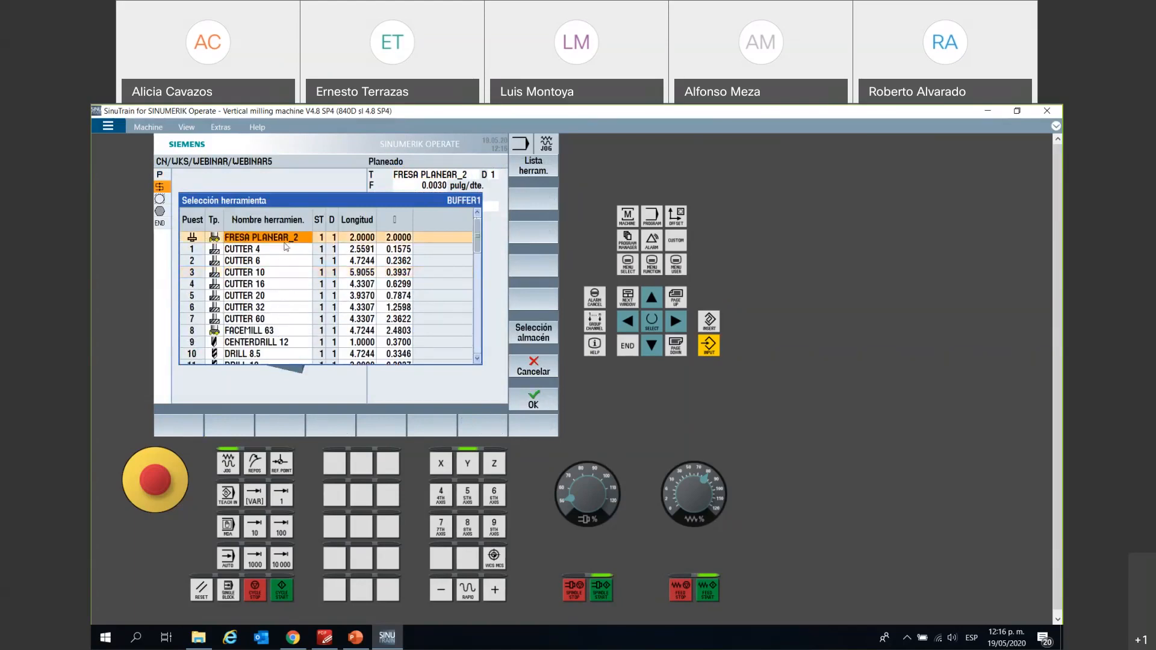
left_click(289, 332)
left_click(523, 402)
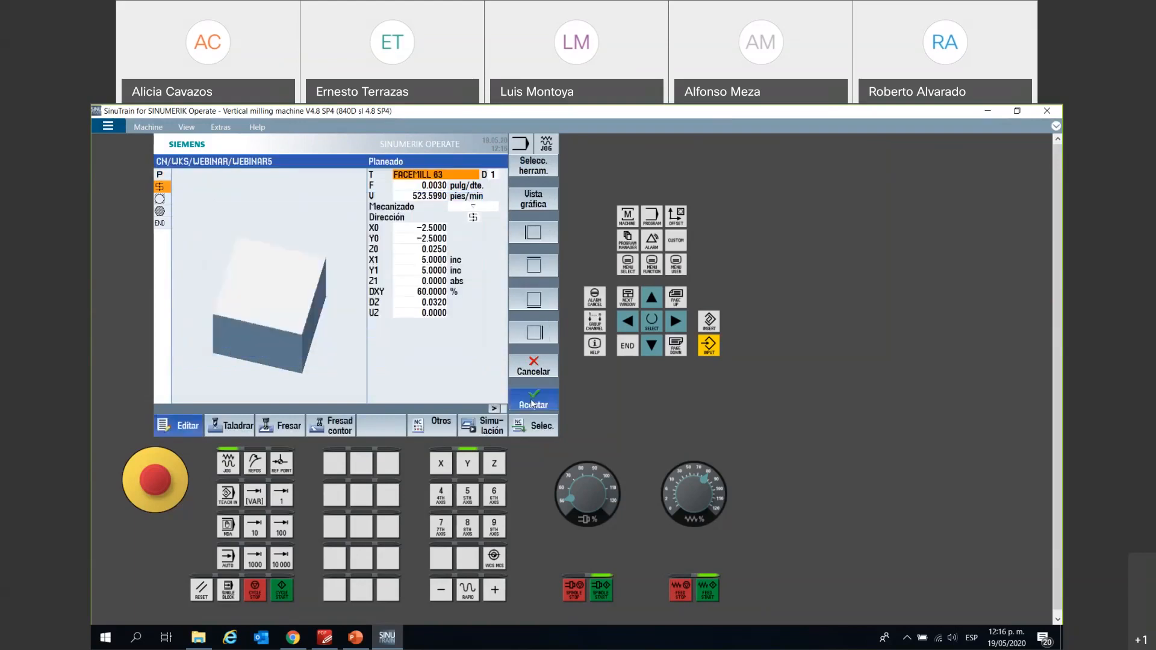
left_click(530, 401)
- Simulate the WEBINAR5 program, inspecting the circular pocket machining from the left, back, right and front, and return to the 3D view
left_click(476, 426)
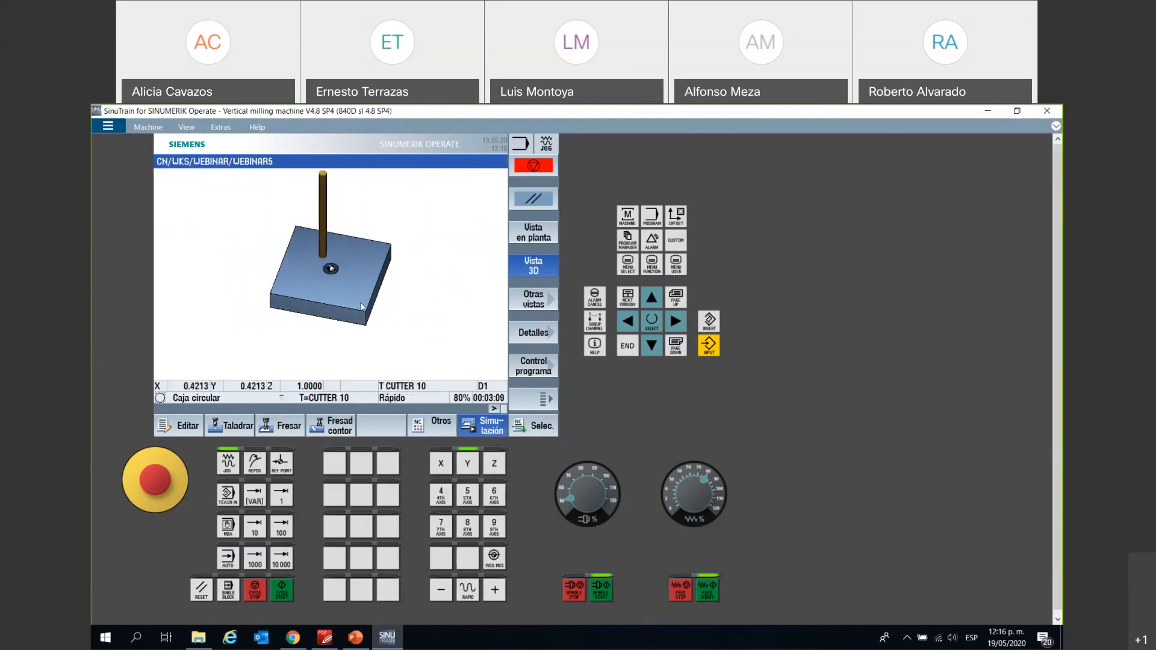
mouse_move(363, 307)
left_mouse_down()
mouse_move(328, 266)
mouse_move(338, 259)
mouse_move(325, 291)
mouse_move(335, 304)
mouse_move(375, 301)
left_mouse_up()
left_click(535, 301)
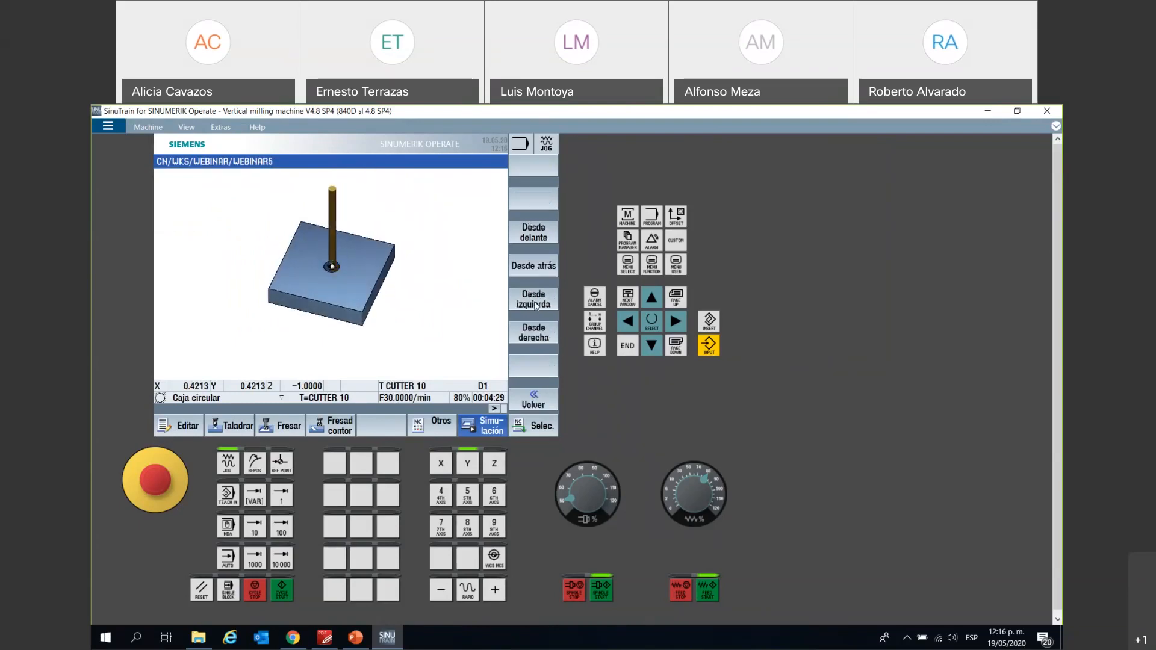
left_click(535, 304)
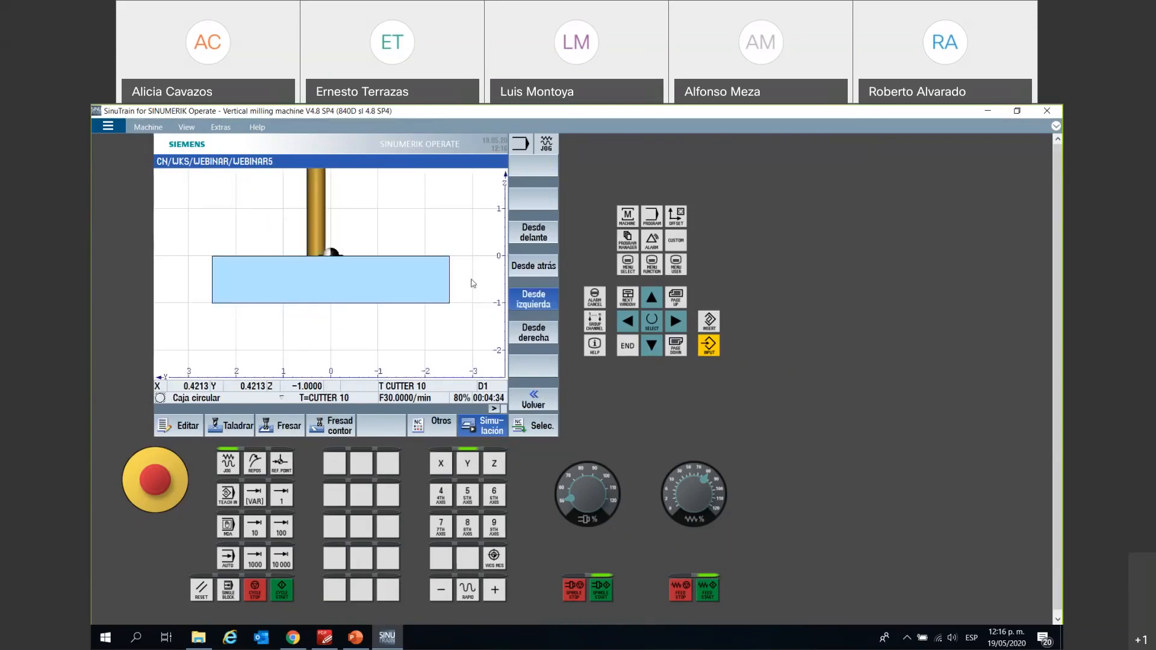
left_click(531, 266)
left_click(532, 331)
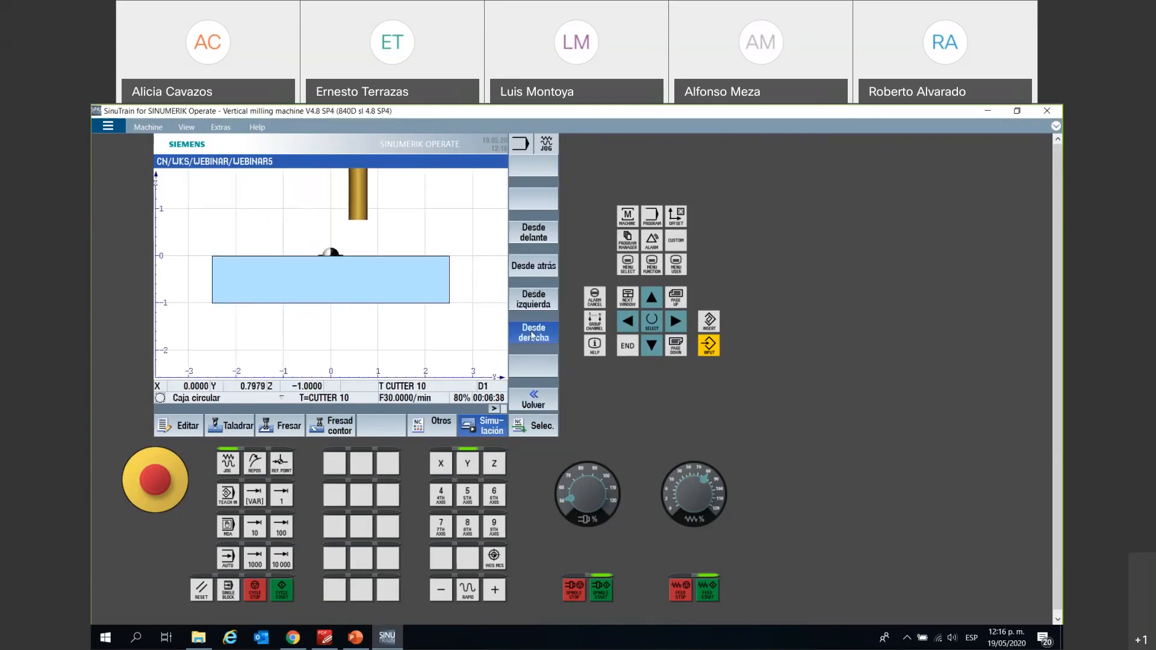
left_click(528, 241)
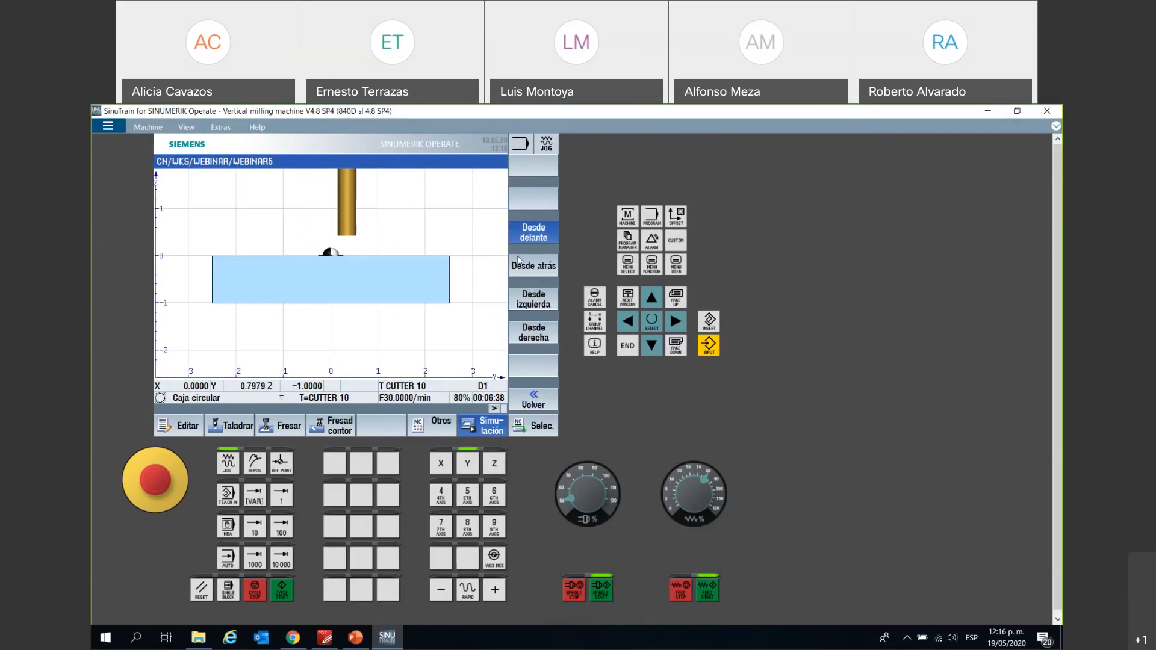
left_click(536, 395)
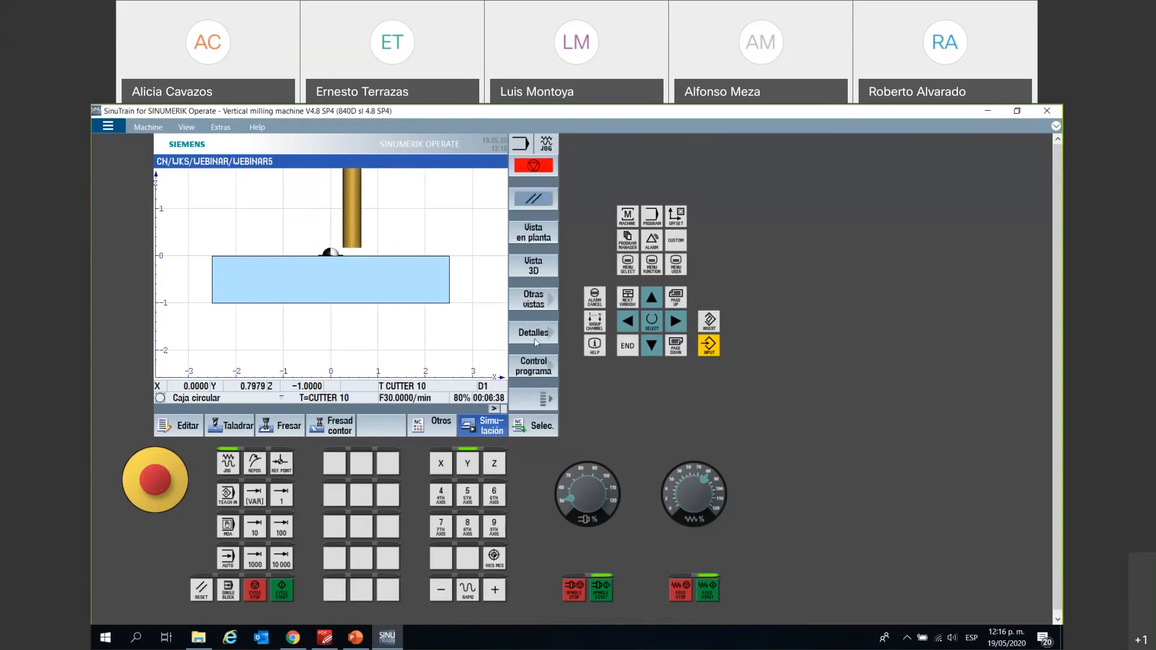
left_click(538, 271)
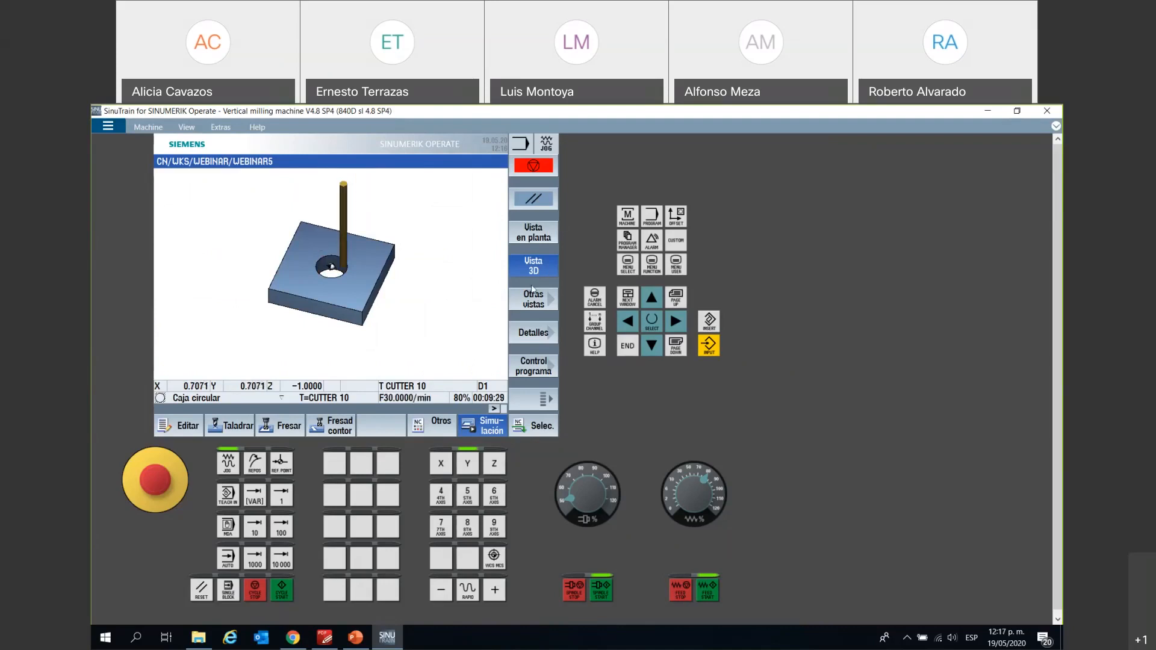
- Check the simulation's program control options and alarm list, and return to the running 3D simulation
left_click(543, 368)
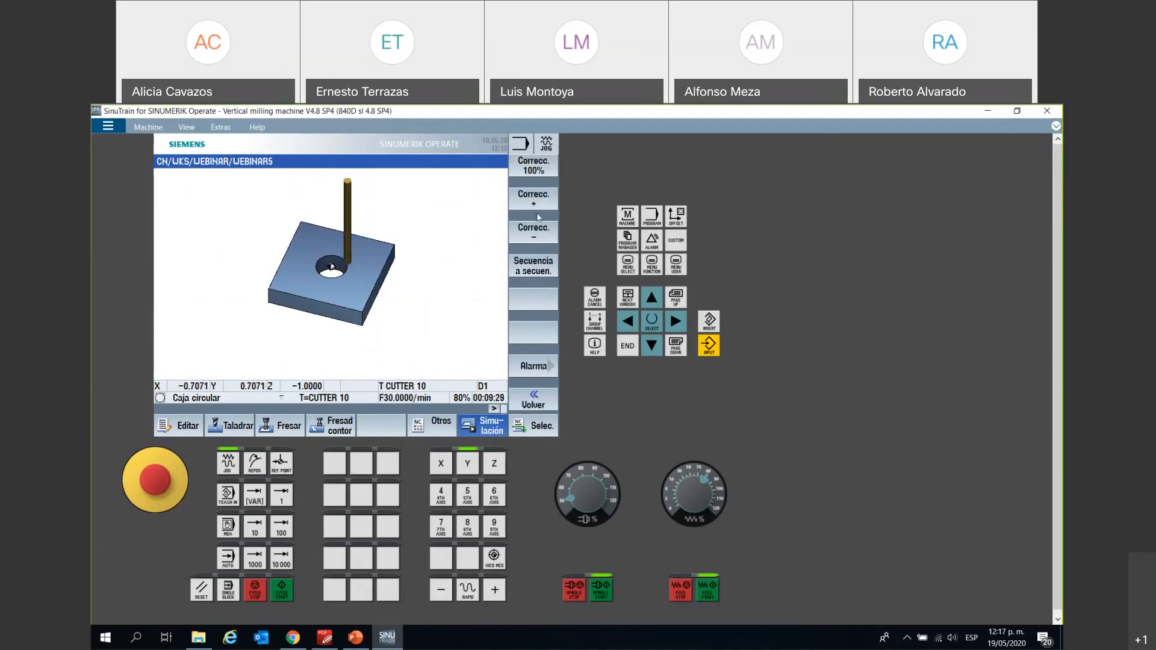
left_click(526, 372)
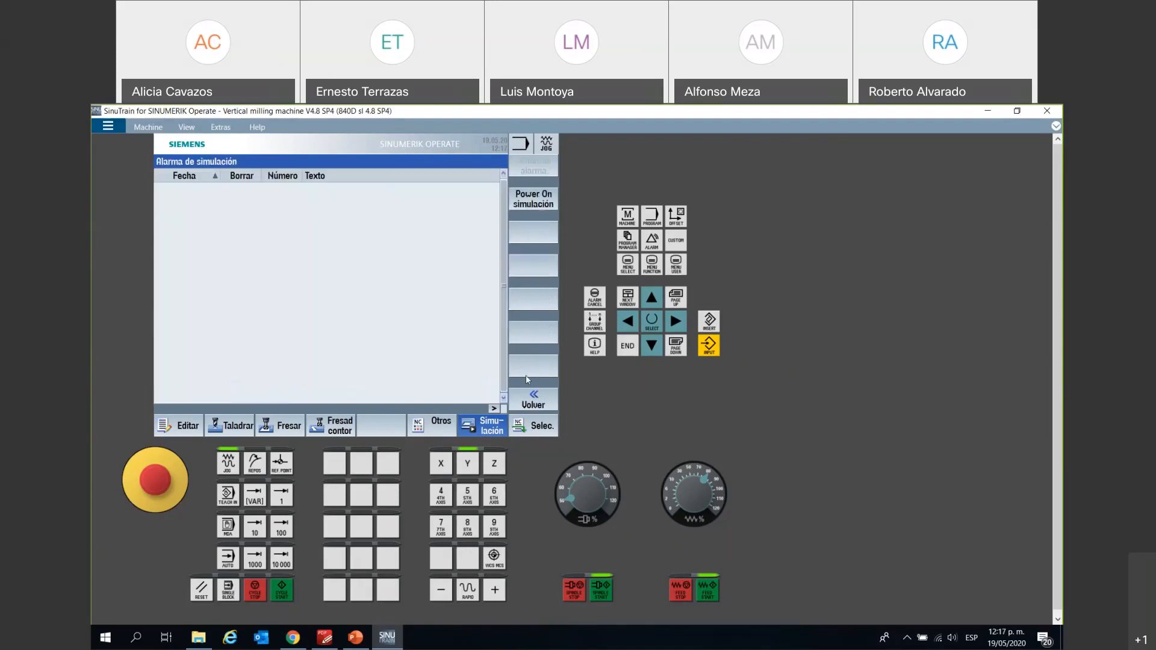
left_click(528, 407)
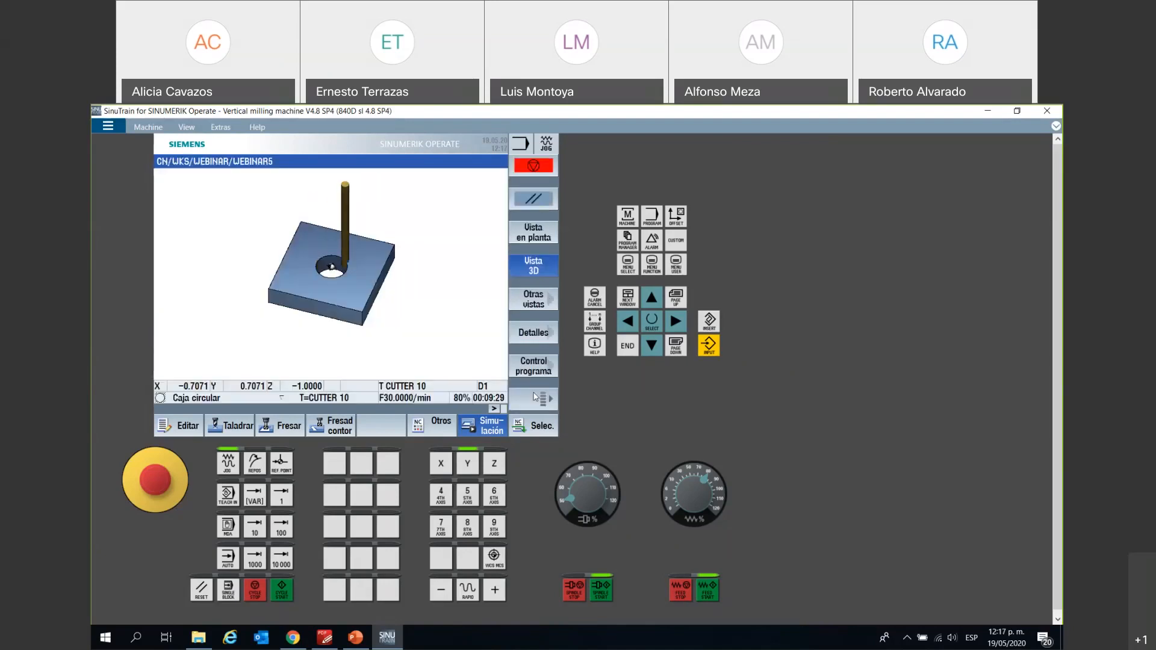
- Examine the hexagonal boss machining at different zoom levels and in plan view, ending in the 3D view
left_click(540, 333)
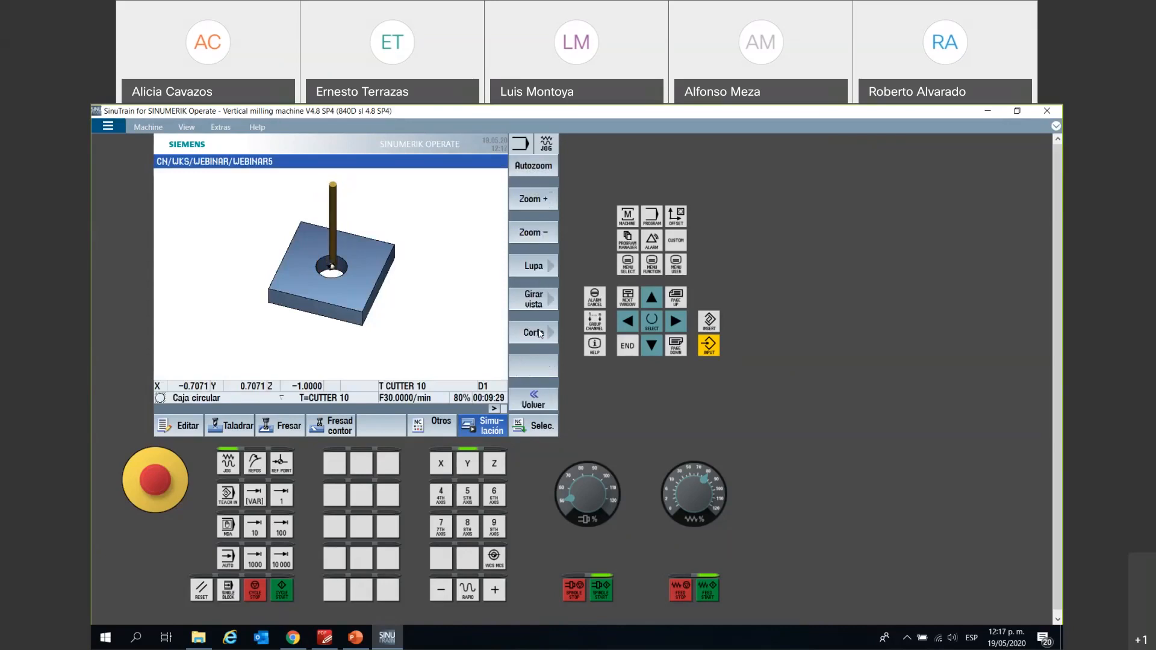
left_click(525, 199)
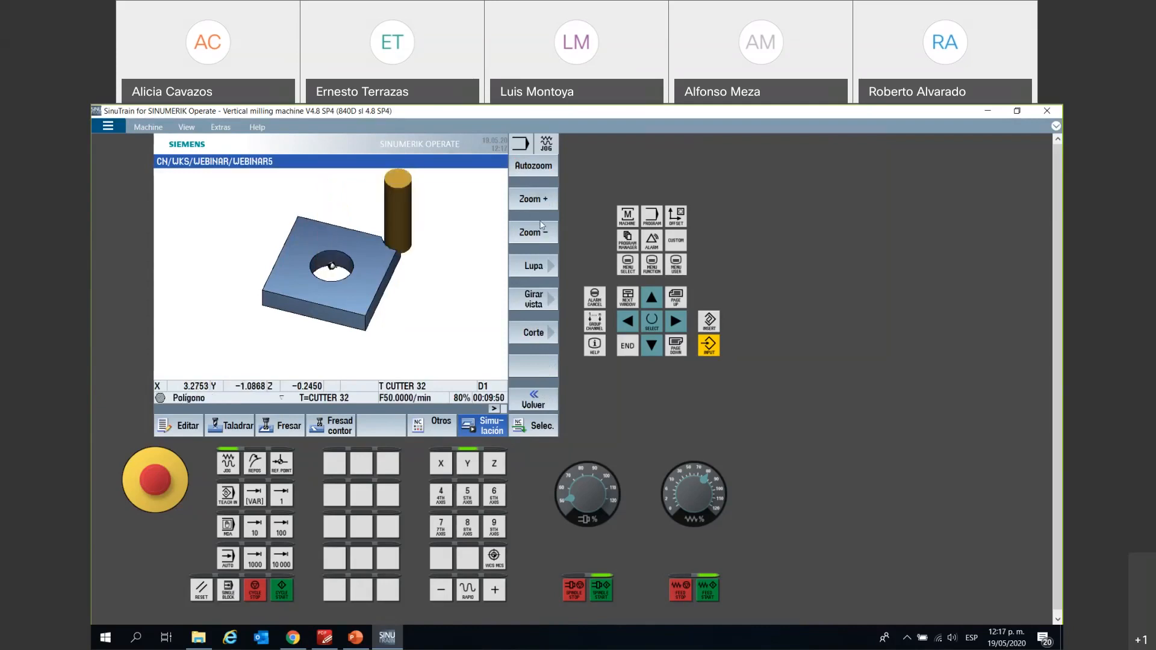
left_click(532, 199)
left_click(532, 233)
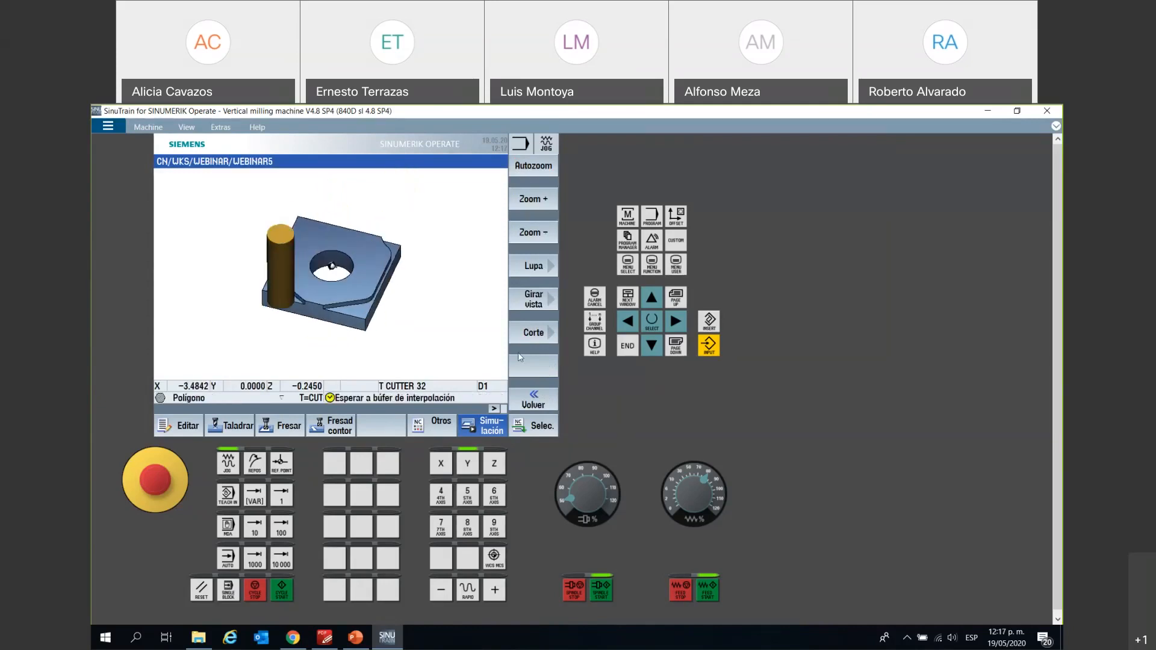
left_click(525, 405)
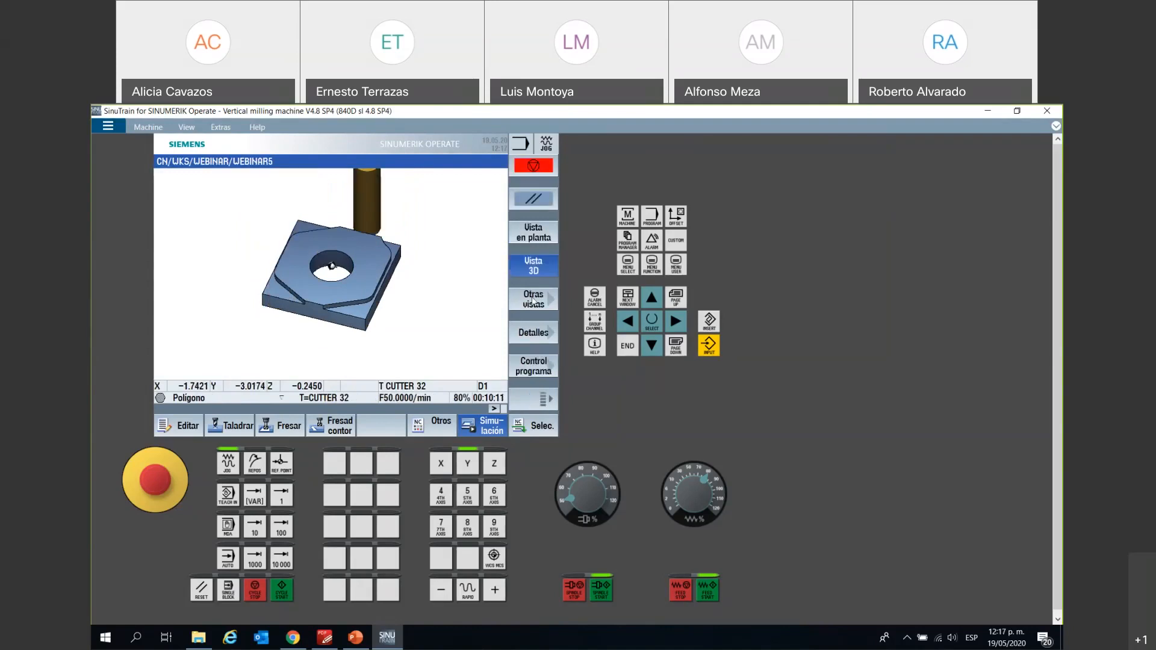
left_click(534, 333)
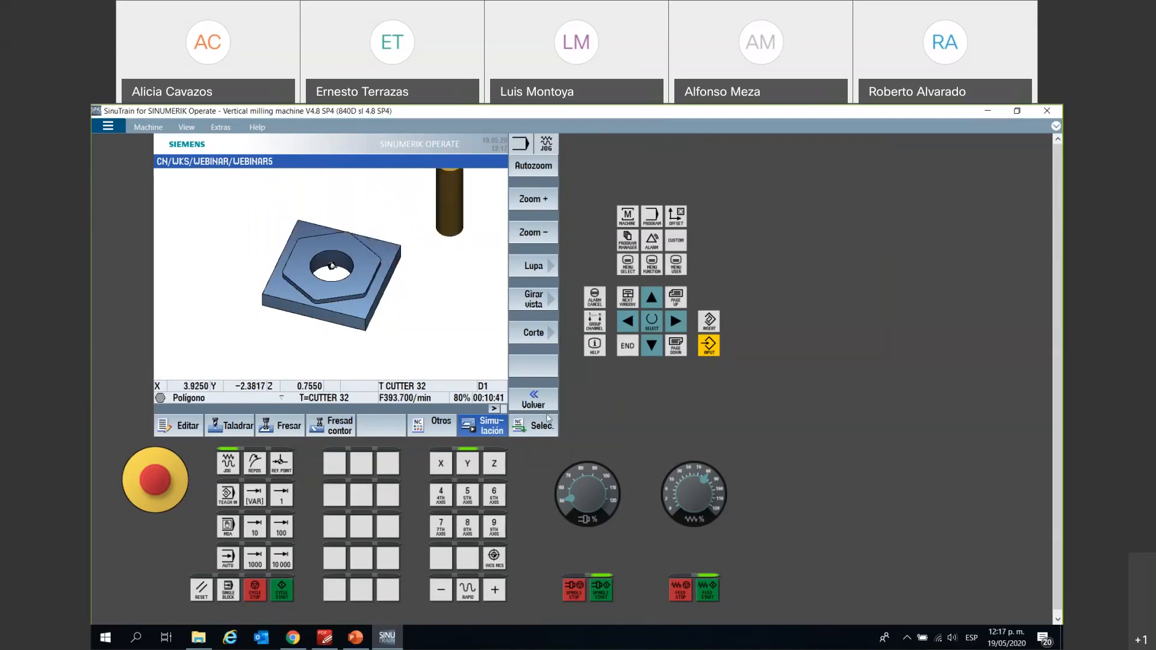
left_click(532, 397)
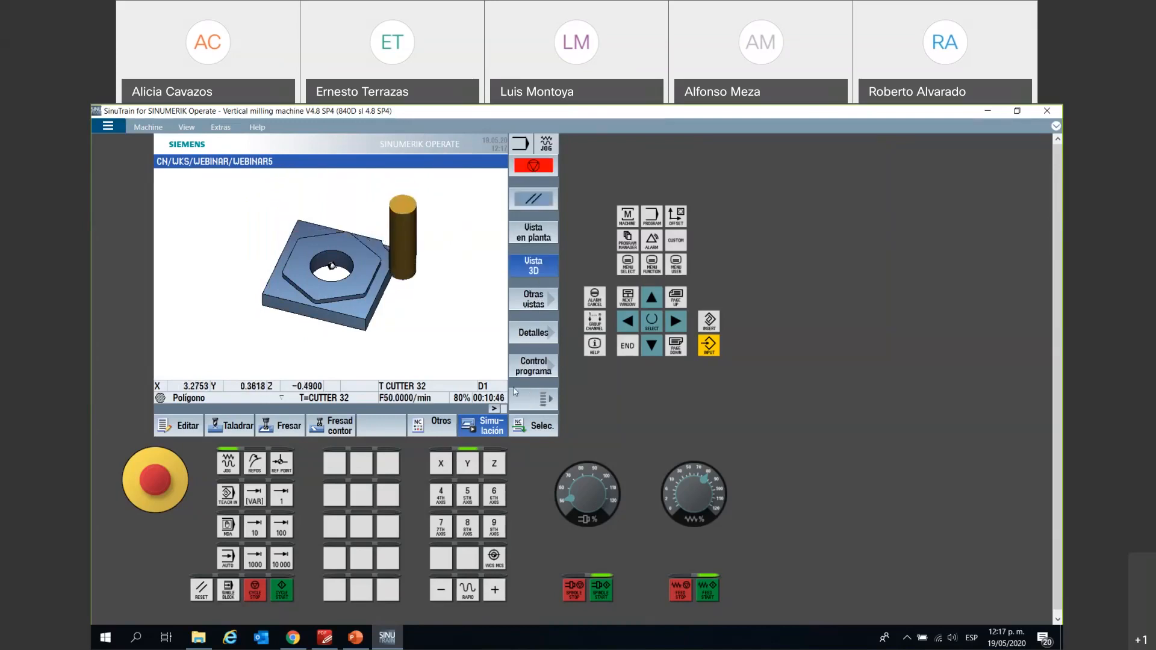
left_click(533, 238)
left_click(533, 265)
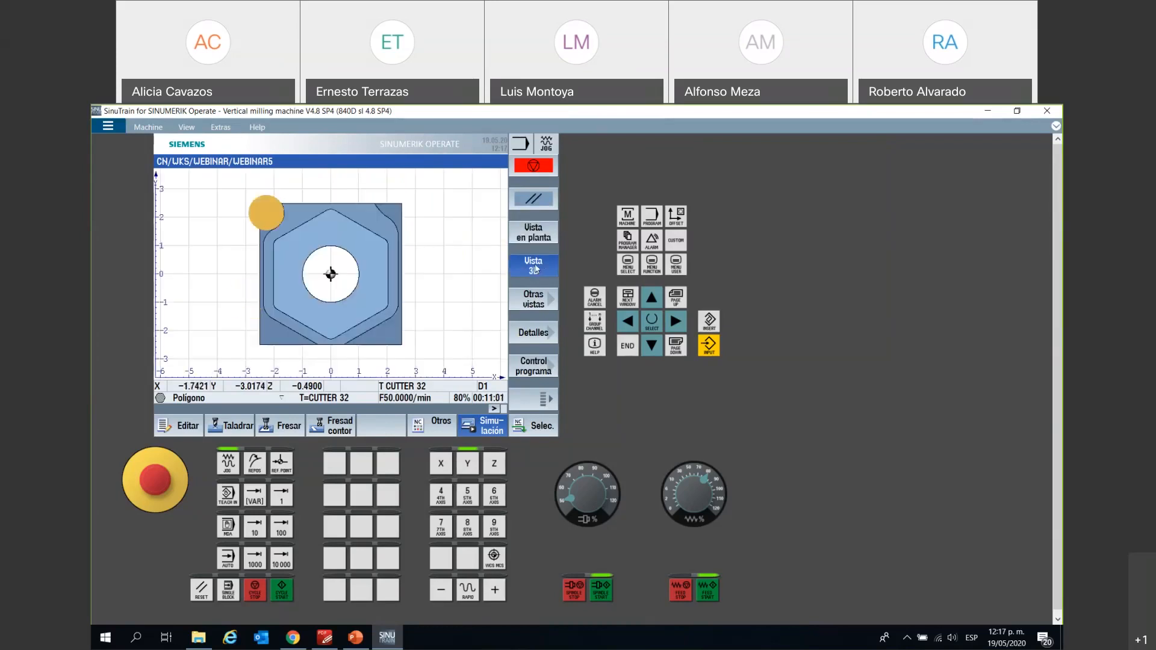
- Show the tool paths on the simulated part and examine them from different angles
left_click(539, 335)
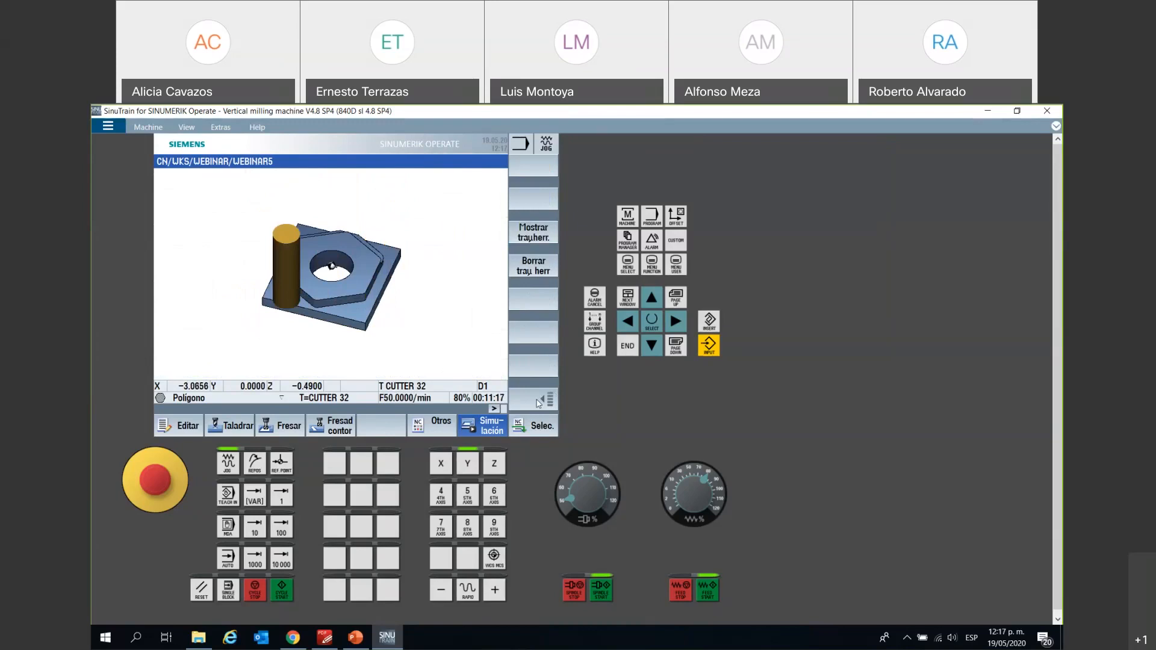
left_click(533, 233)
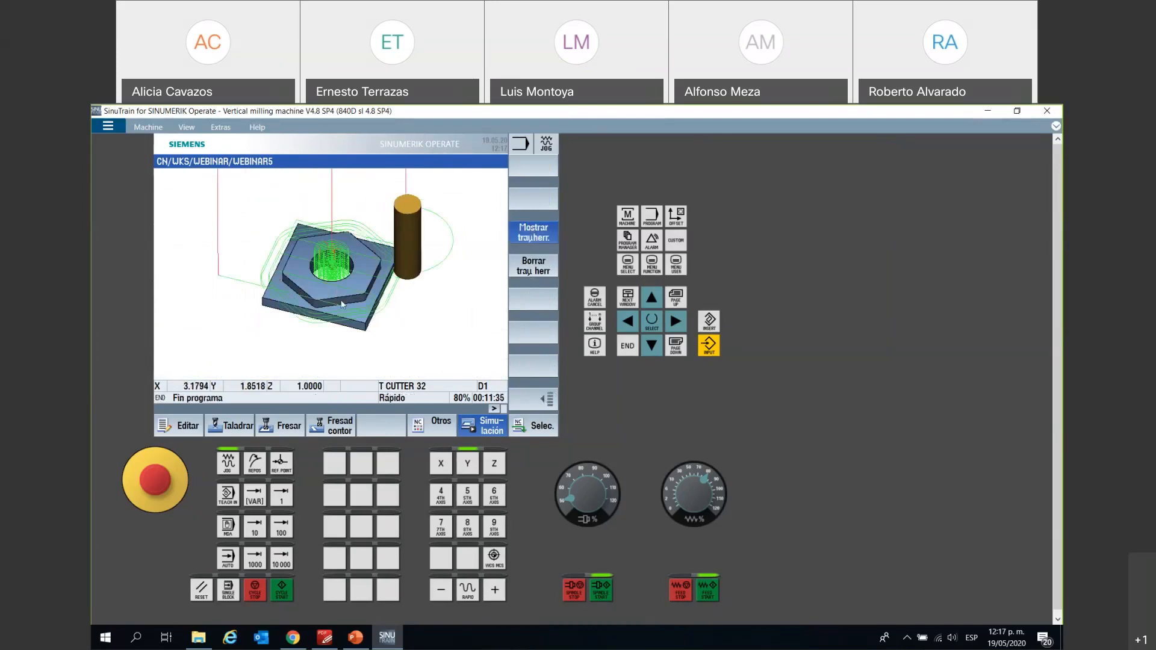
left_click_drag(341, 305, 361, 301)
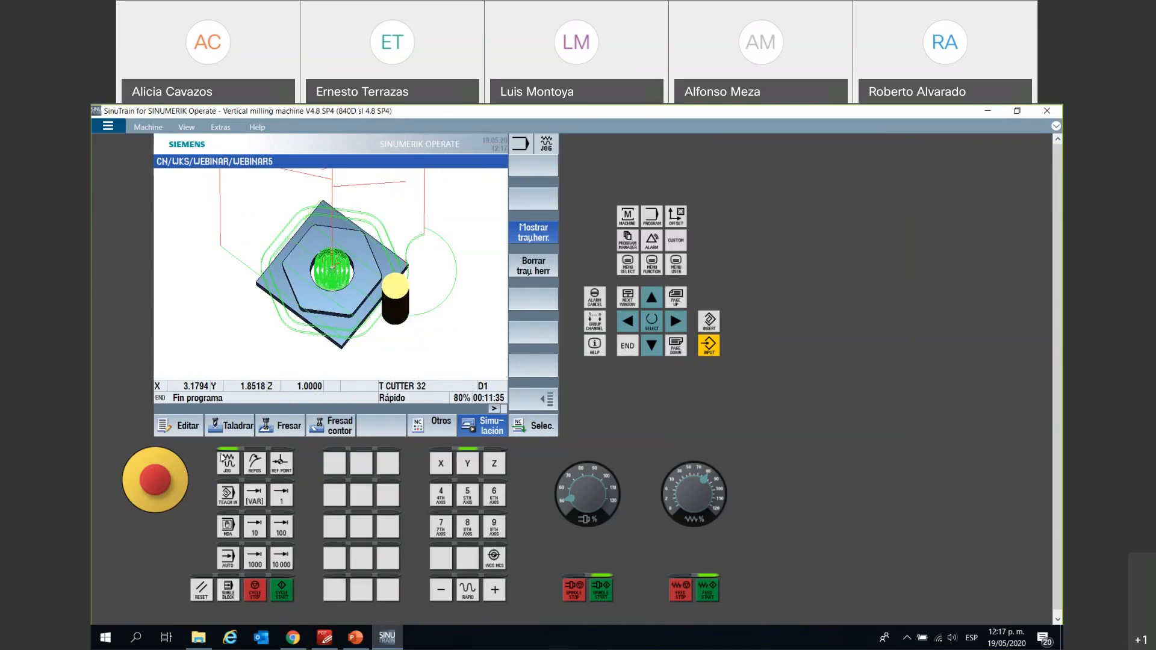
left_click_drag(299, 337, 302, 324)
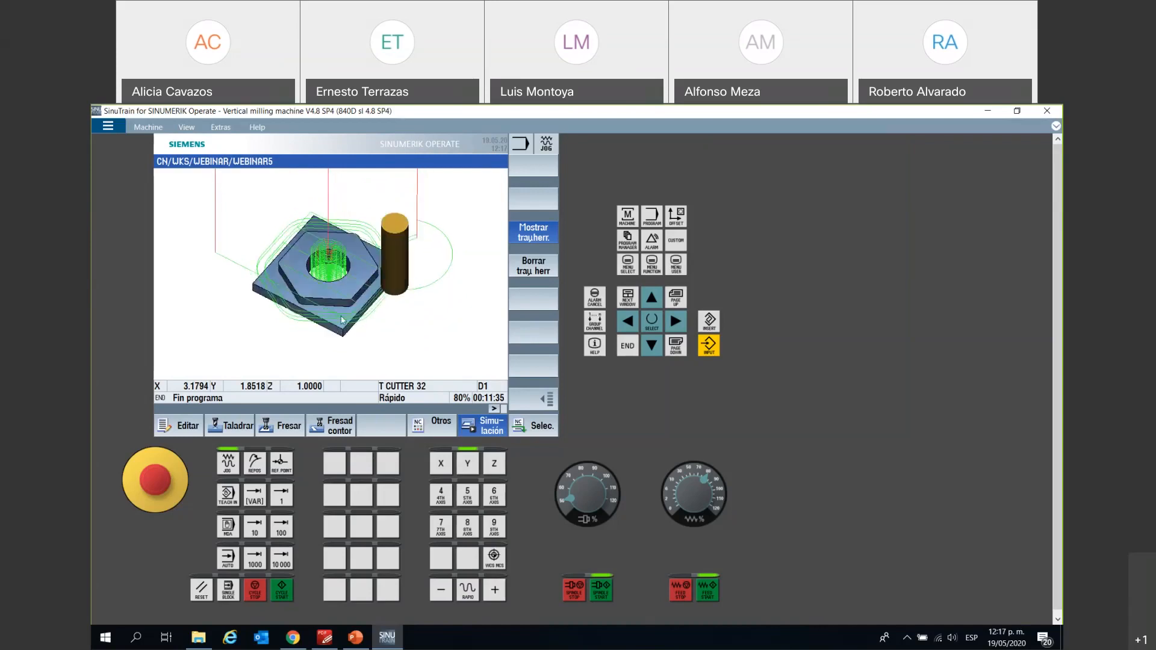
left_click(545, 399)
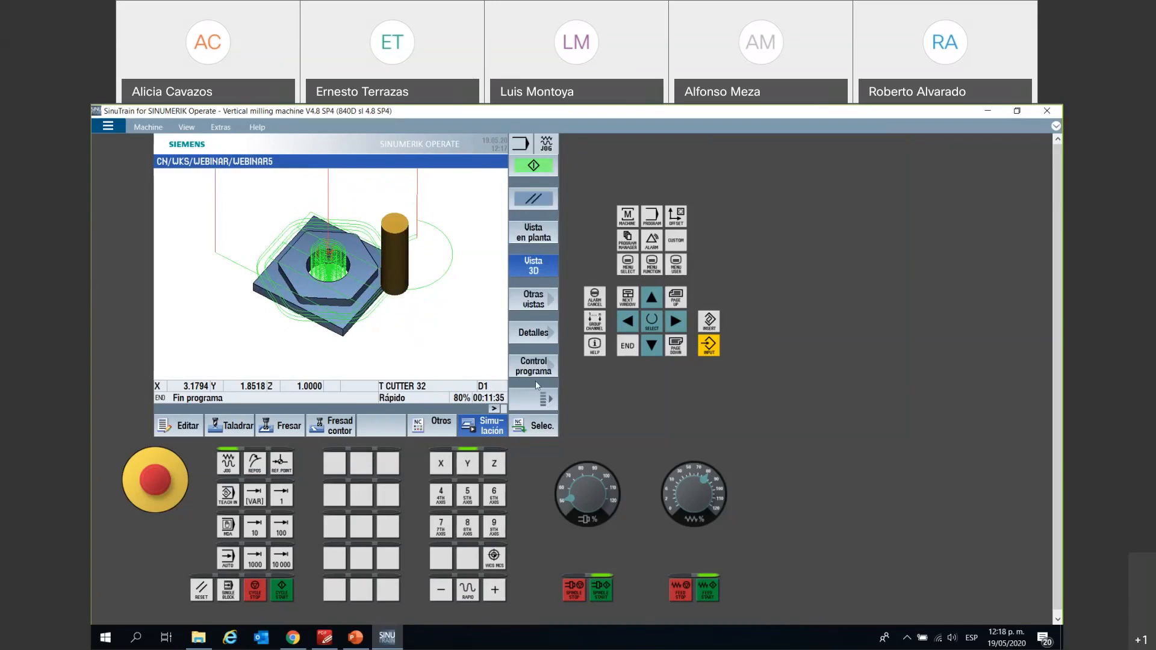
- Examine the circular pocket and hexagonal boss tool paths up close in the finished 3D simulation
left_click(535, 369)
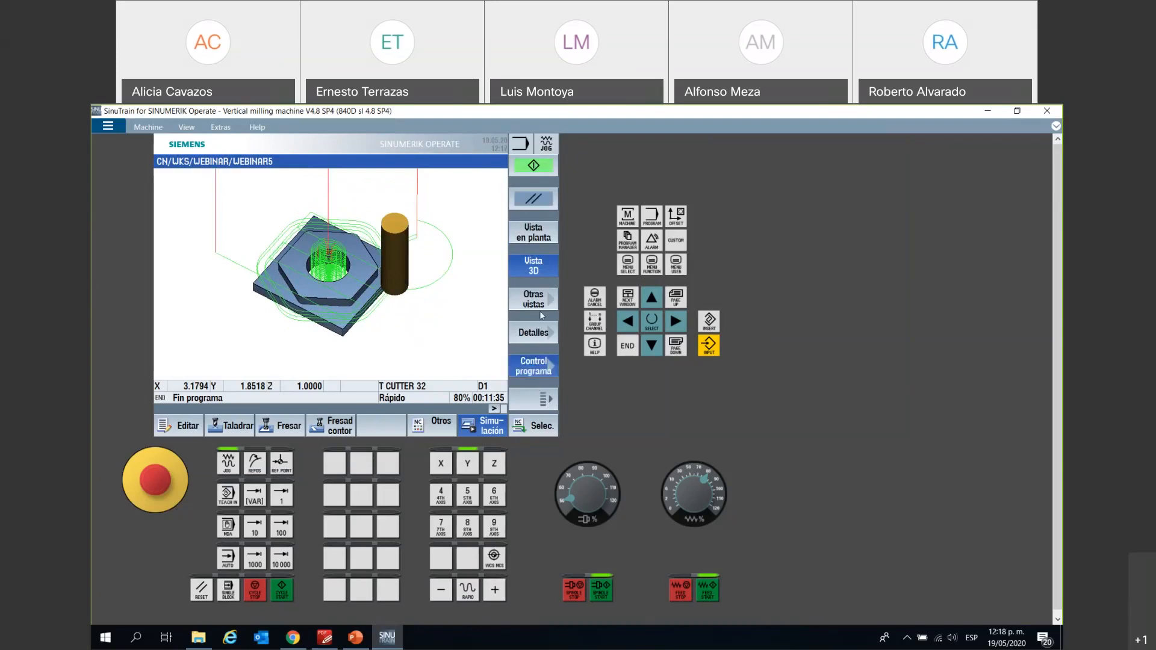
left_click(540, 401)
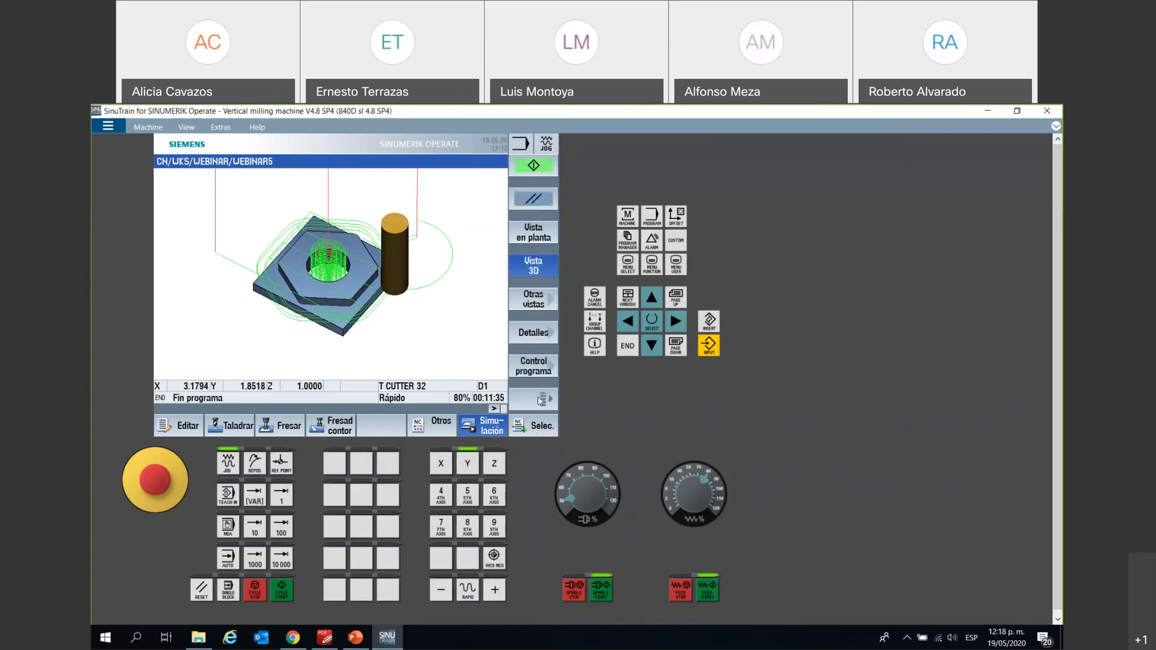
left_click(538, 333)
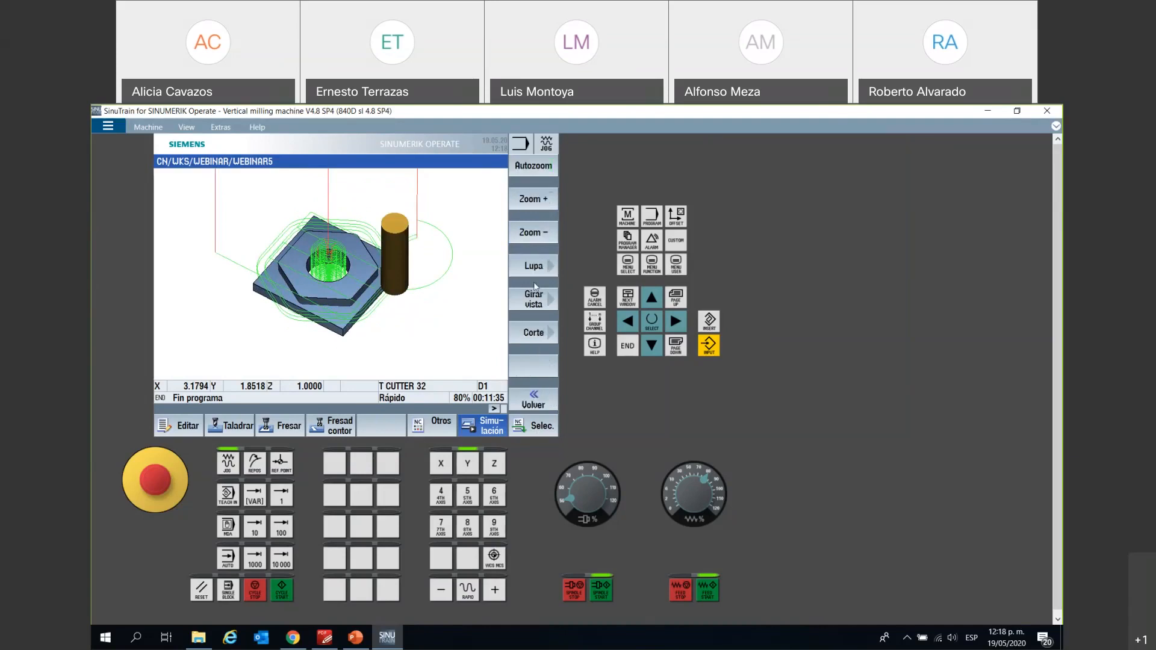
left_click(539, 207)
left_click(540, 198)
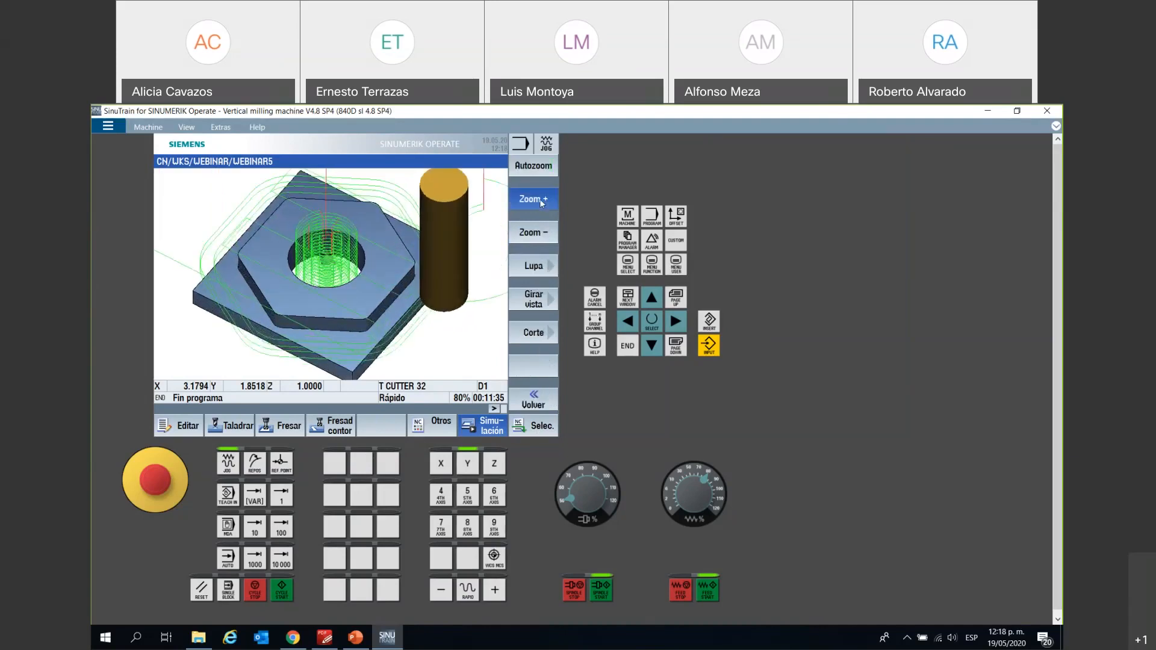
left_click(539, 198)
left_click(539, 199)
left_click_drag(398, 347, 381, 341)
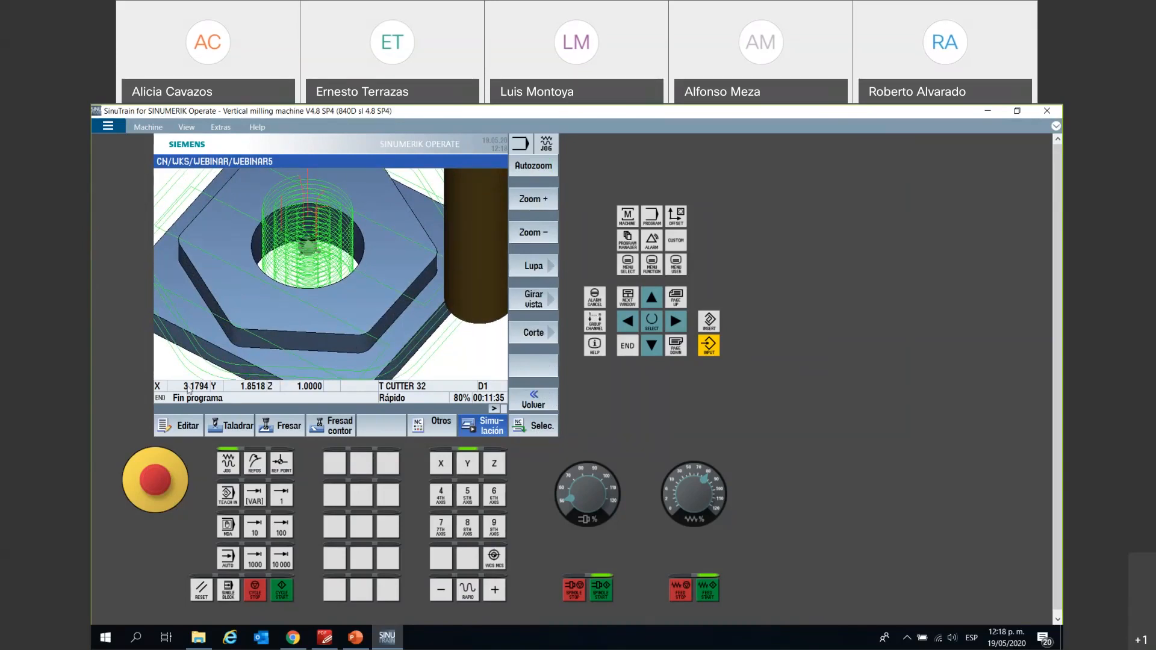
- Add a second hexagonal boss (Polígono) cycle to the program with machining set to finishing (▽▽▽), keeping the CUTTER 32 parameters
left_click(197, 427)
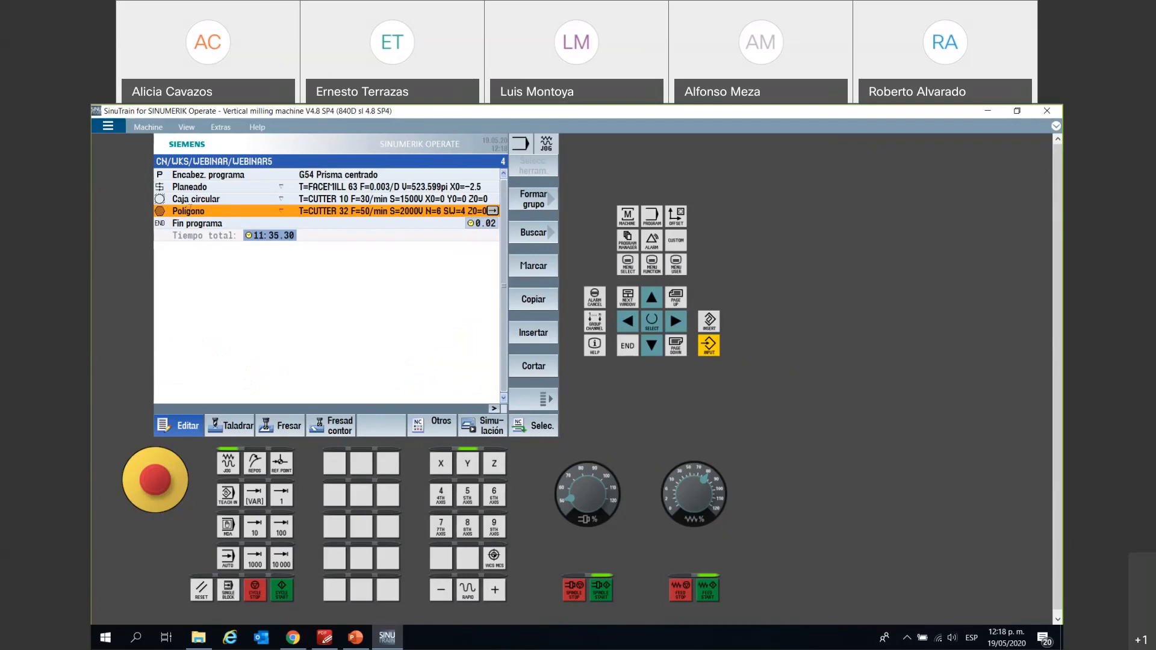
left_click(285, 427)
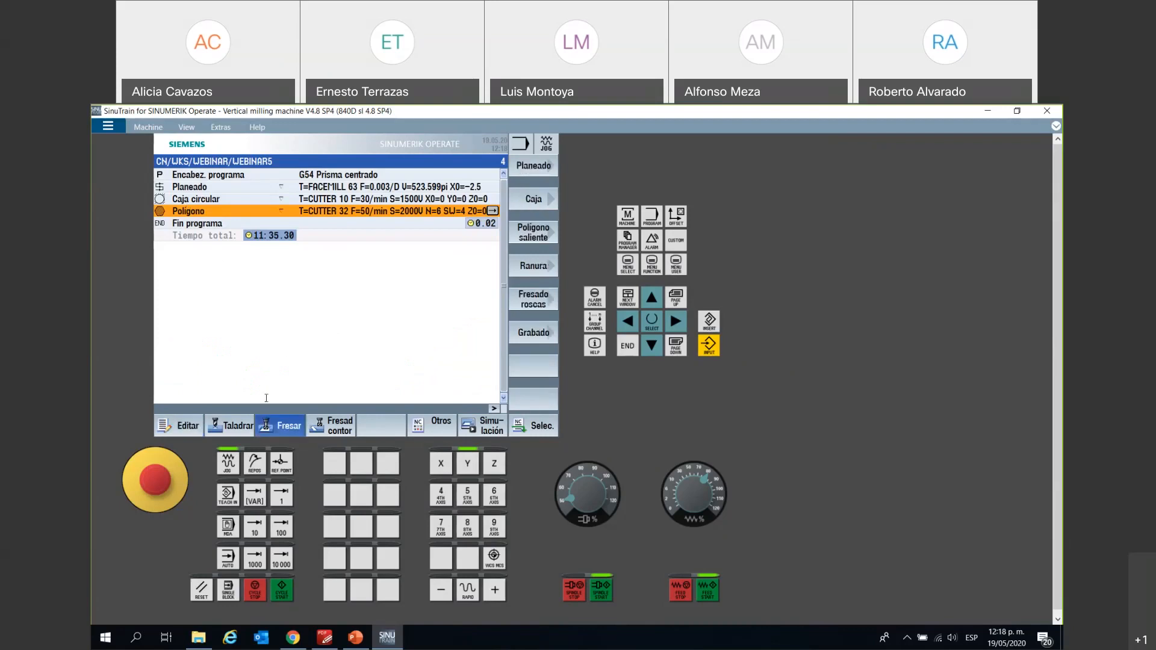
left_click(524, 241)
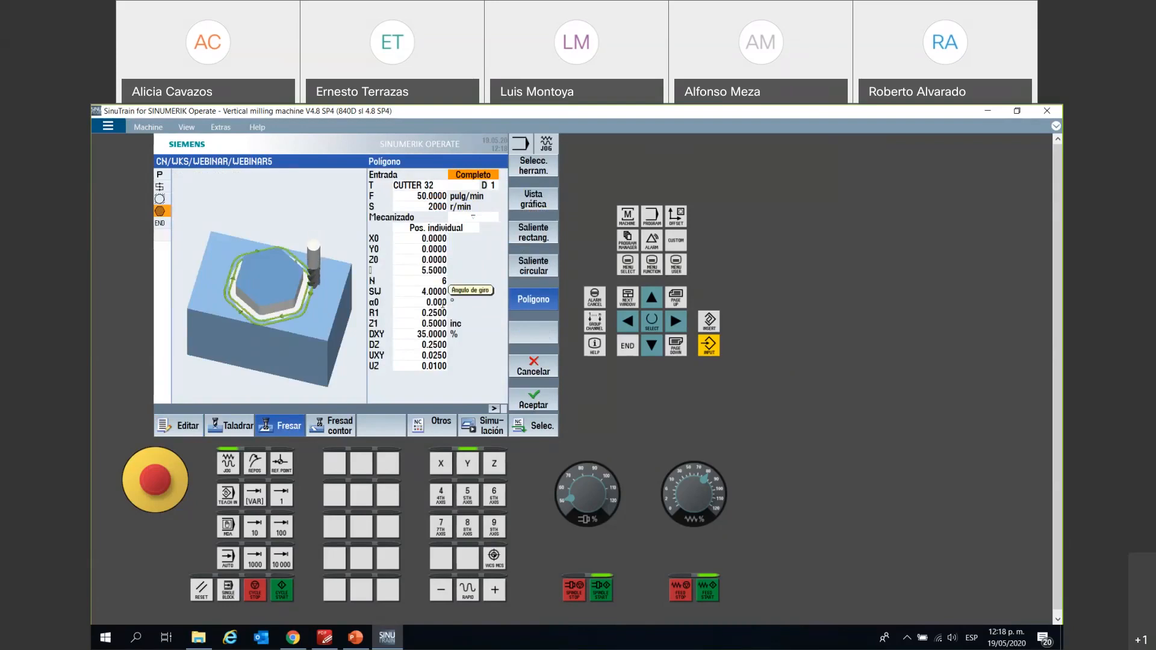
left_click(488, 219)
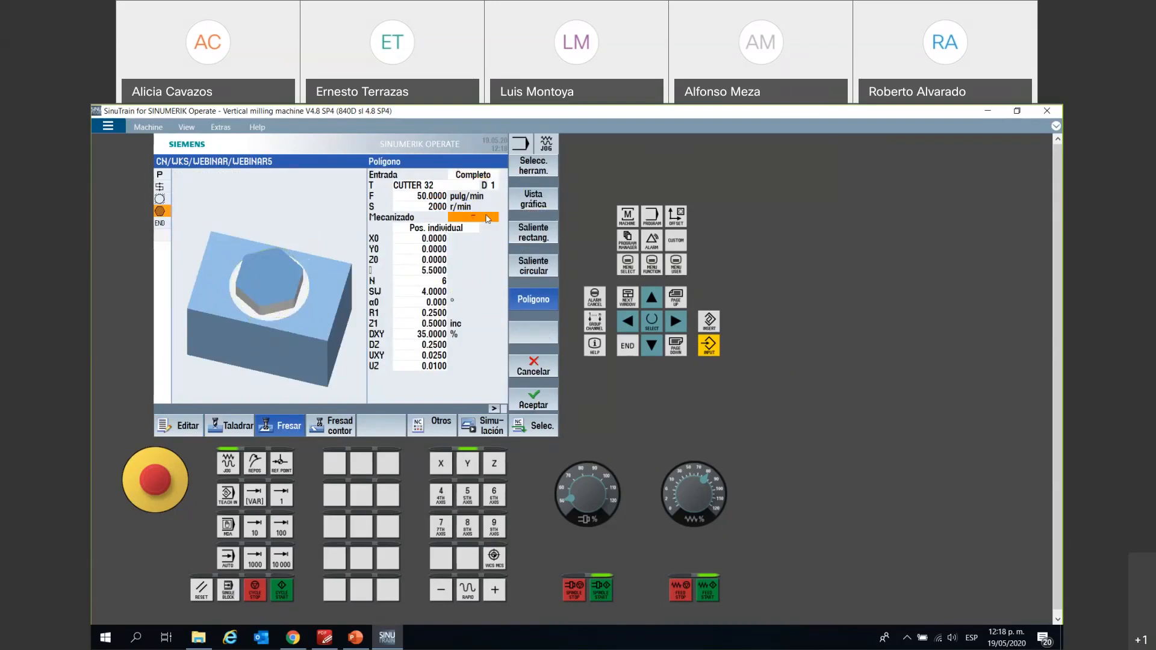
left_click(488, 218)
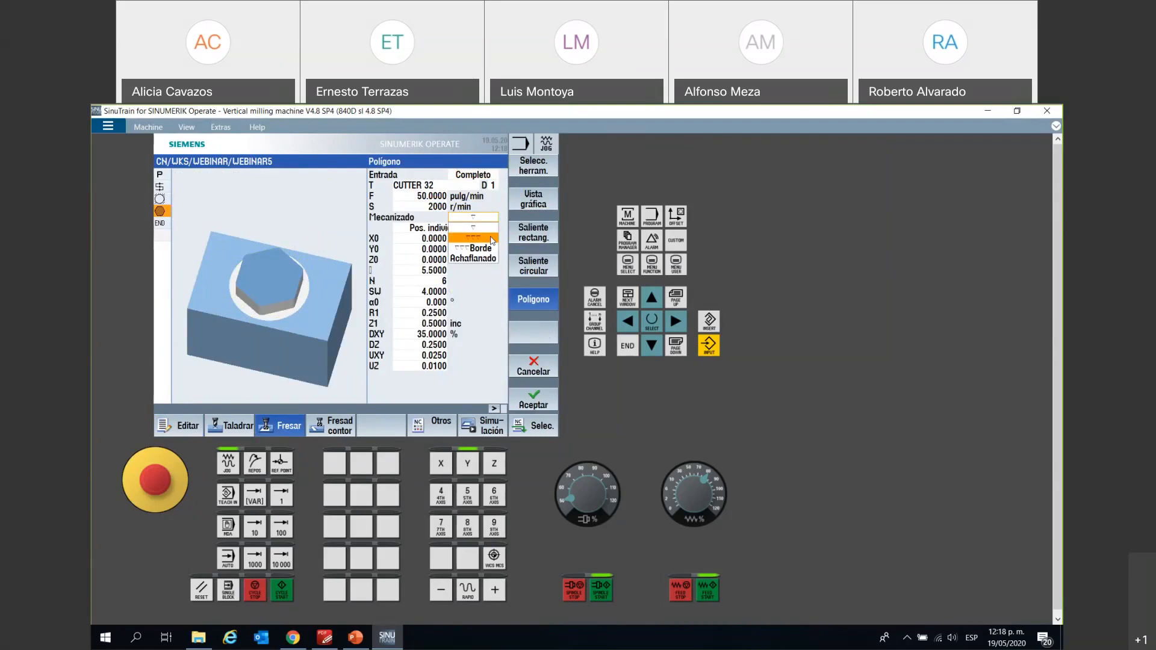
left_click(492, 241)
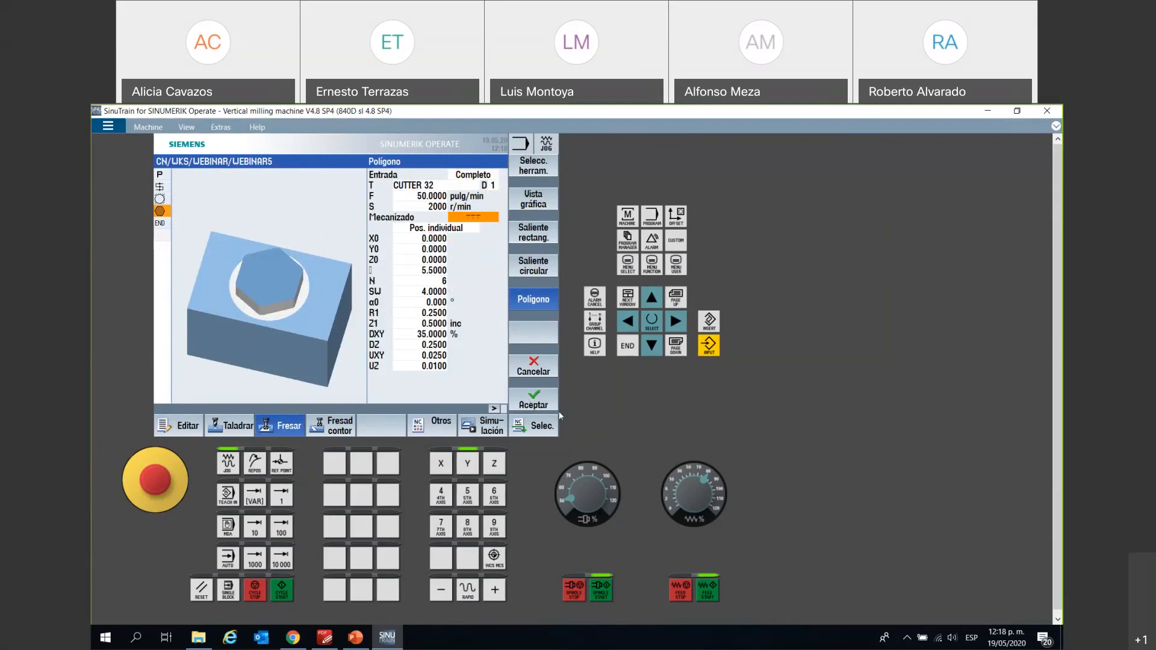
left_click(533, 398)
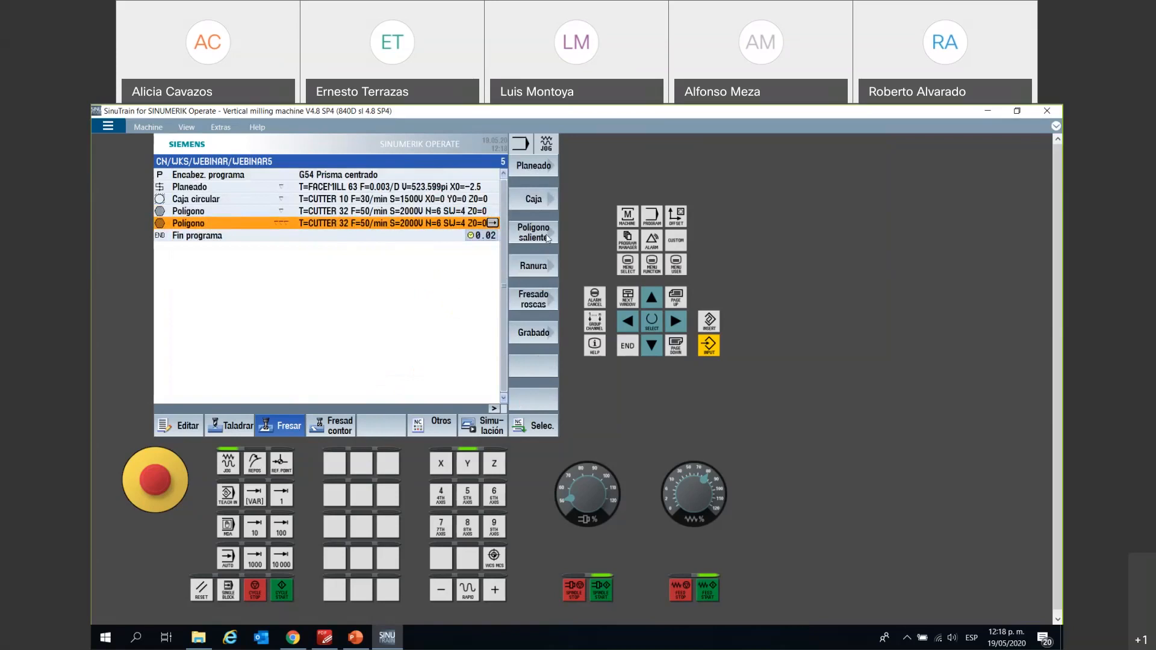
- Start a third hexagonal boss cycle and set its machining type to chamfering (Achaflanado)
key("Right")
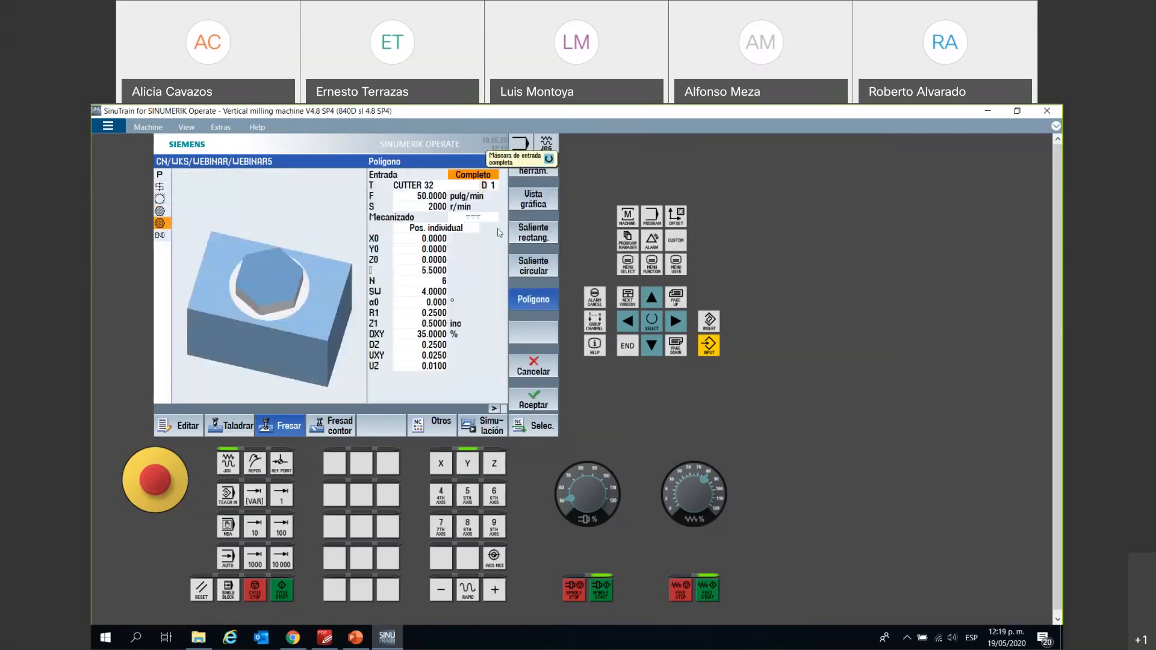
left_click(481, 219)
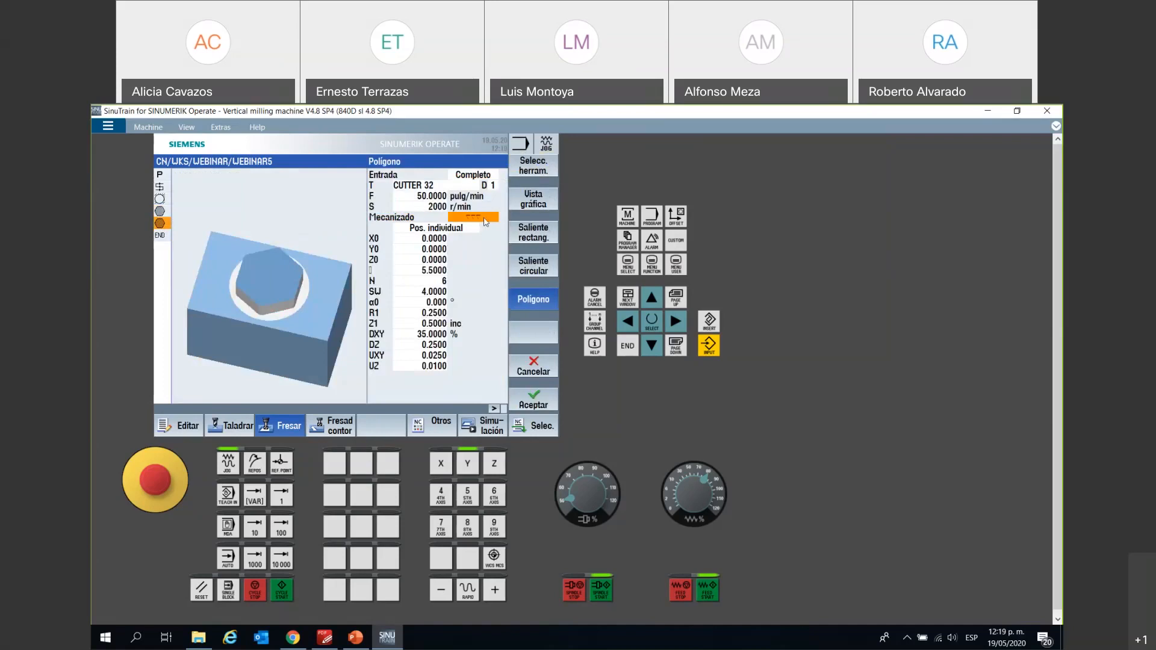
left_click(486, 220)
left_click(491, 259)
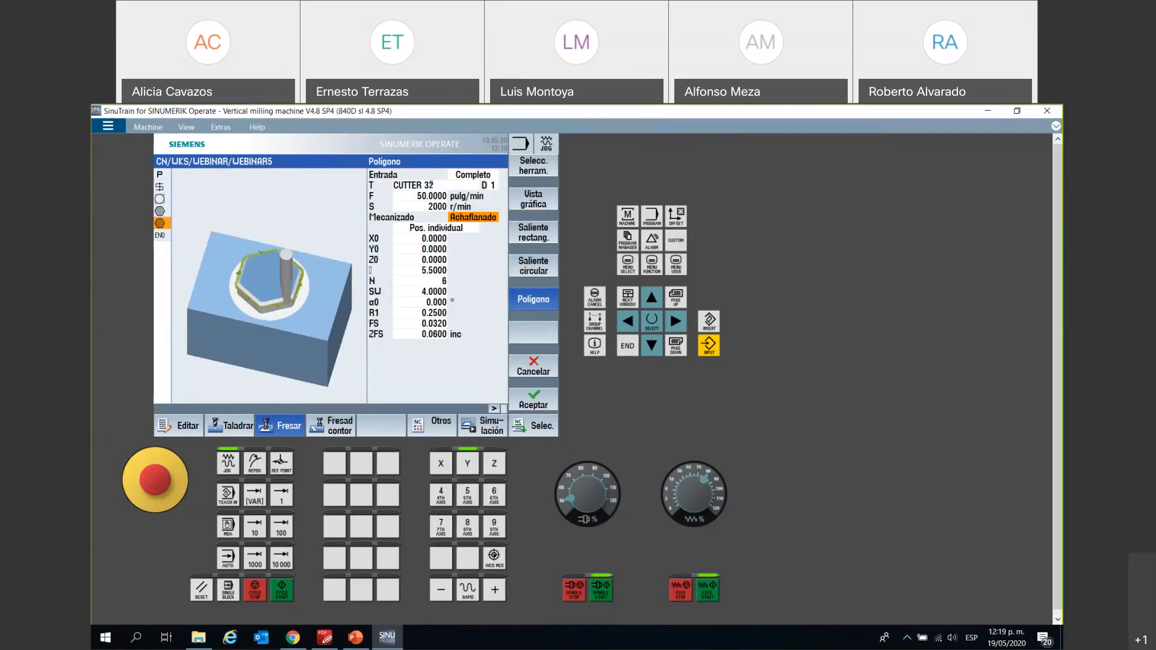
- Assign the AVELLAN. CÓNICO tool to the chamfering cycle and accept it into the program
left_click(431, 185)
left_click(533, 166)
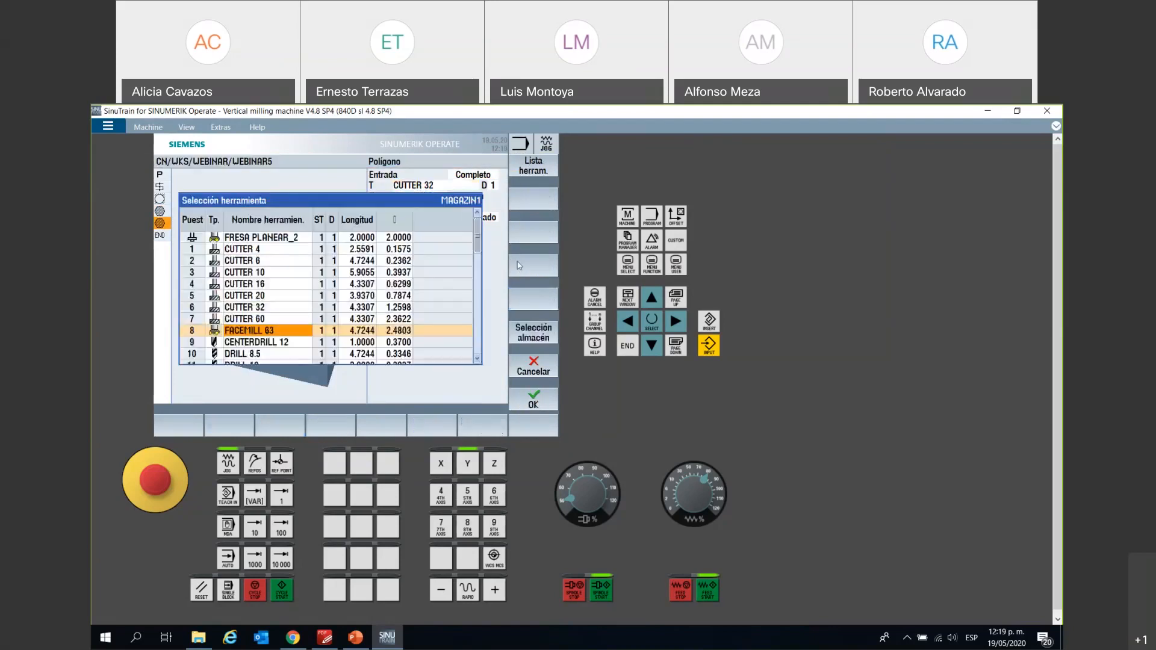
scroll(480, 253, "down", 1)
scroll(480, 253, "down", 8)
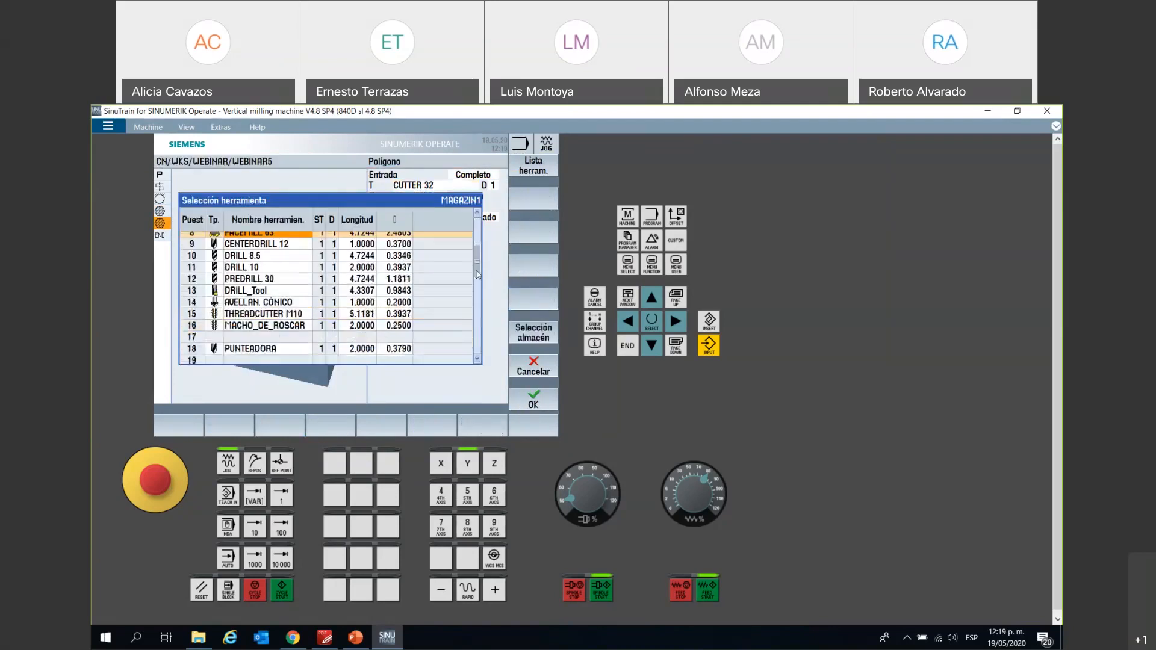
left_click(280, 297)
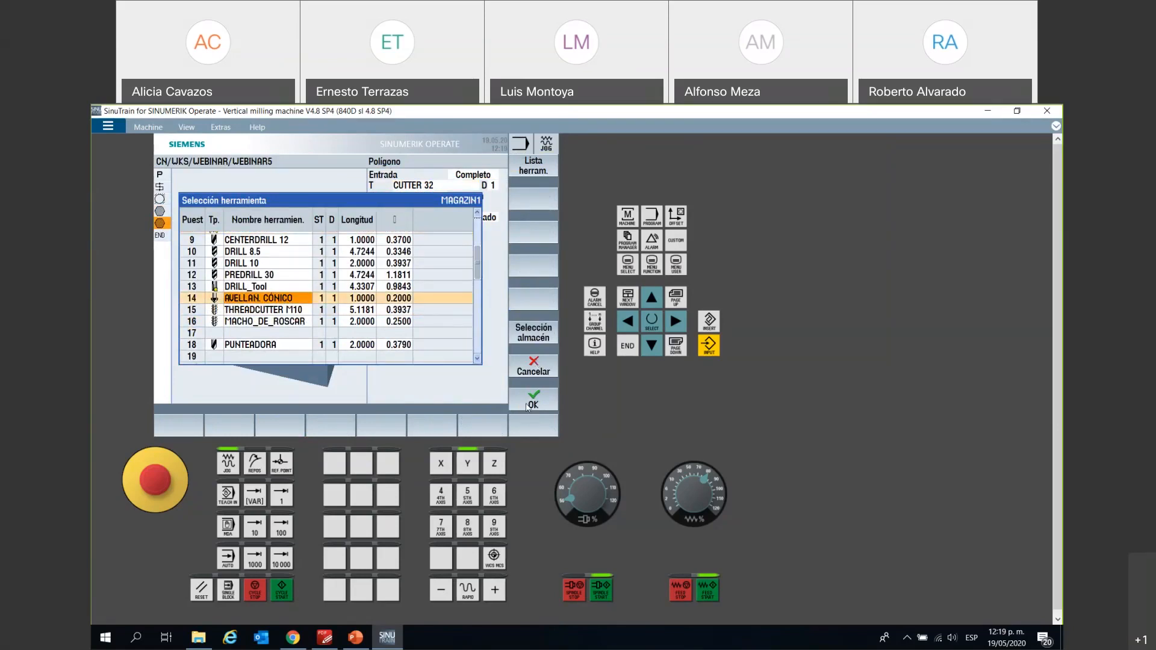
left_click(530, 402)
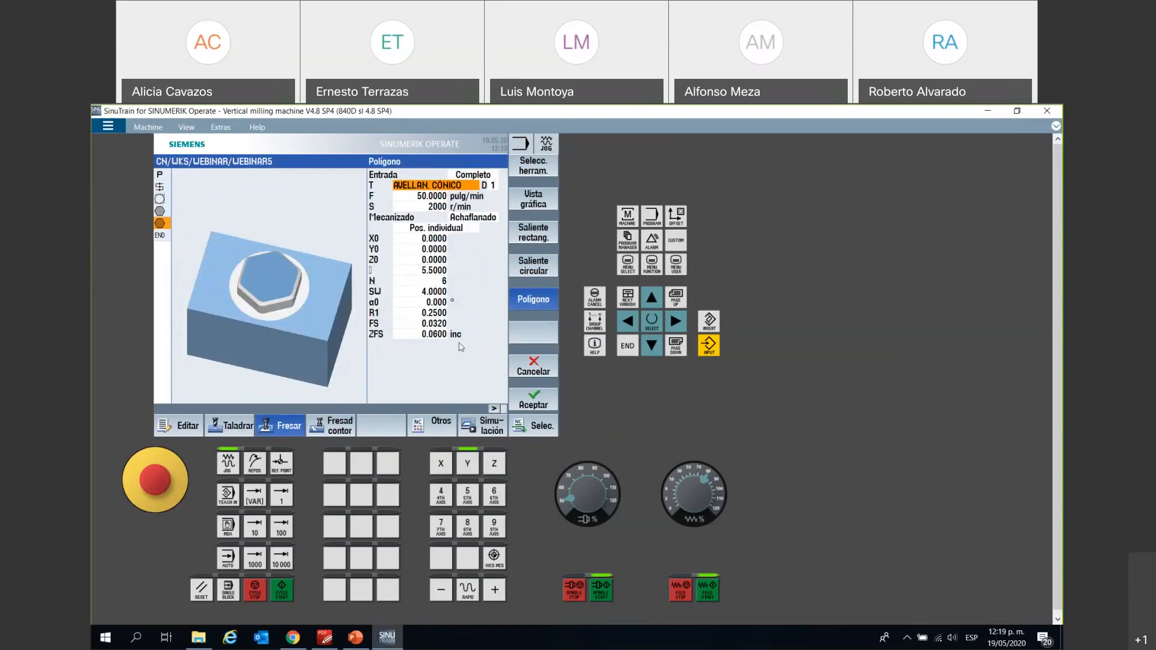
left_click(541, 403)
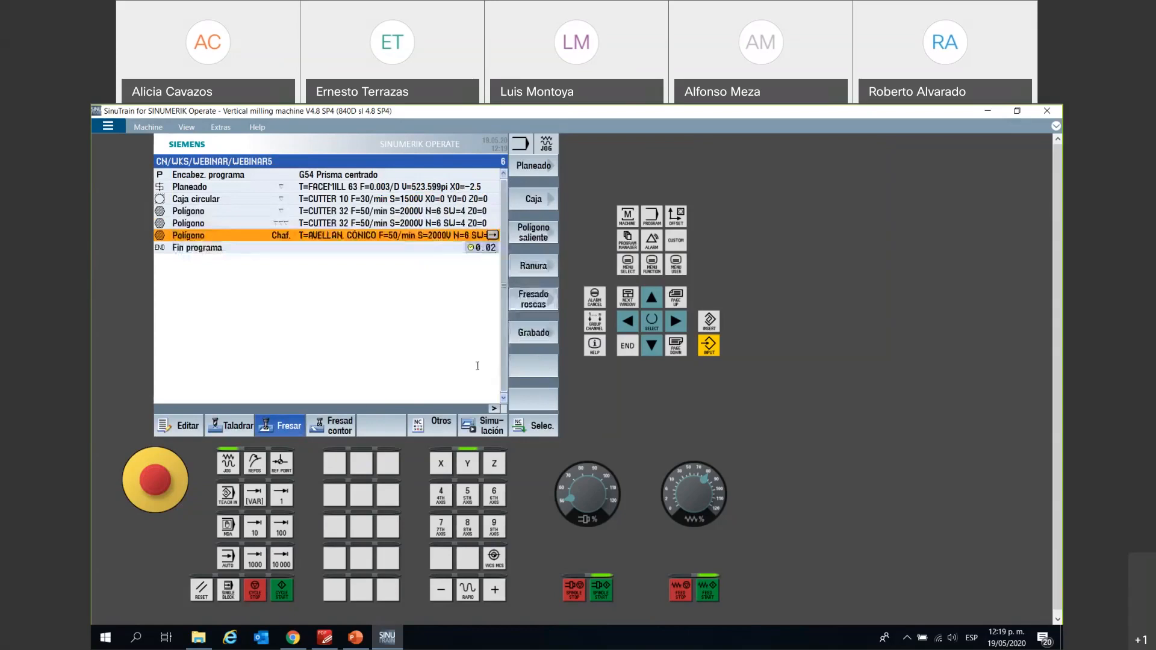
- Simulate the updated program in the 3D view and raise the simulation feed override to 120%
left_click(474, 427)
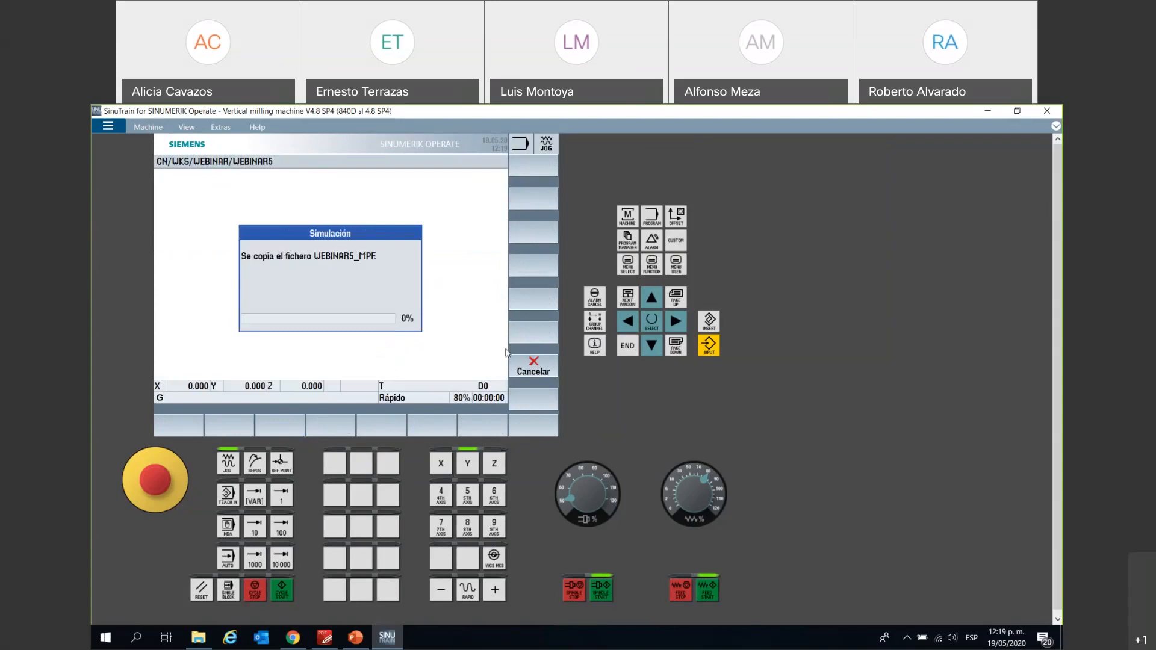
left_click(533, 403)
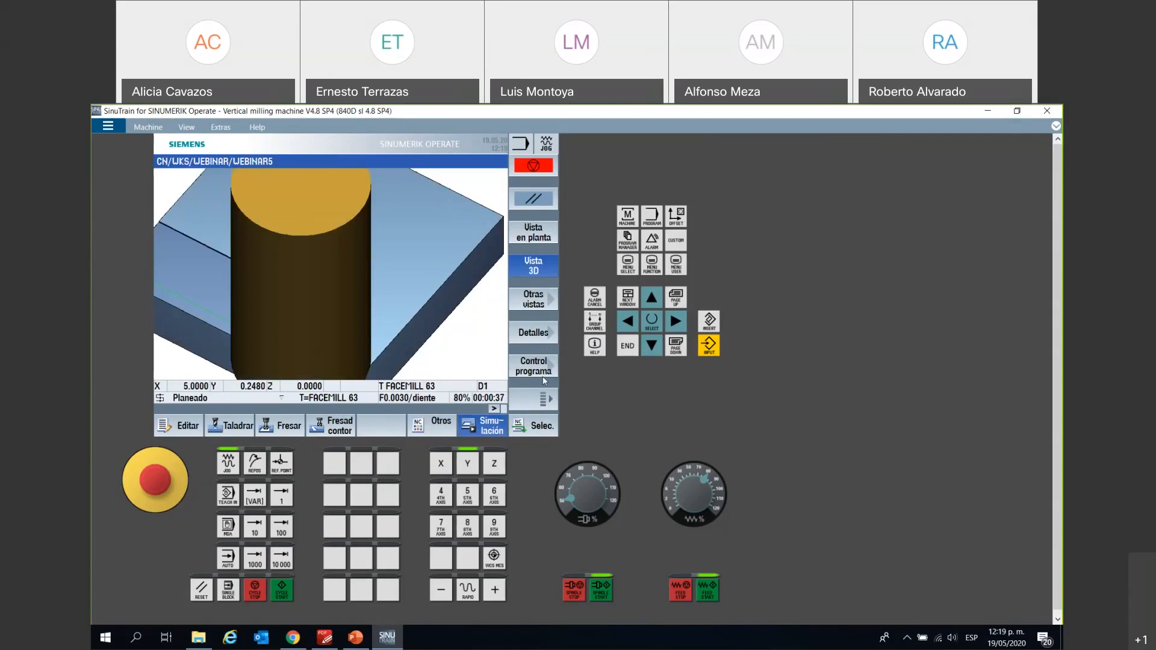
left_click(539, 361)
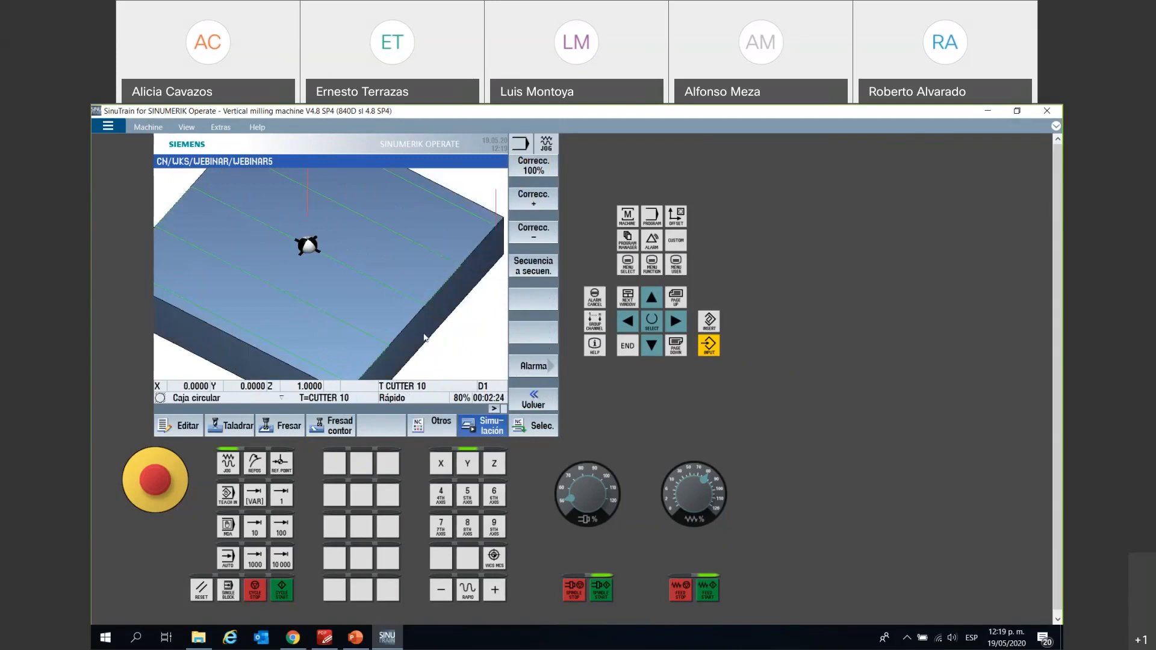
left_click(536, 204)
left_click(541, 204)
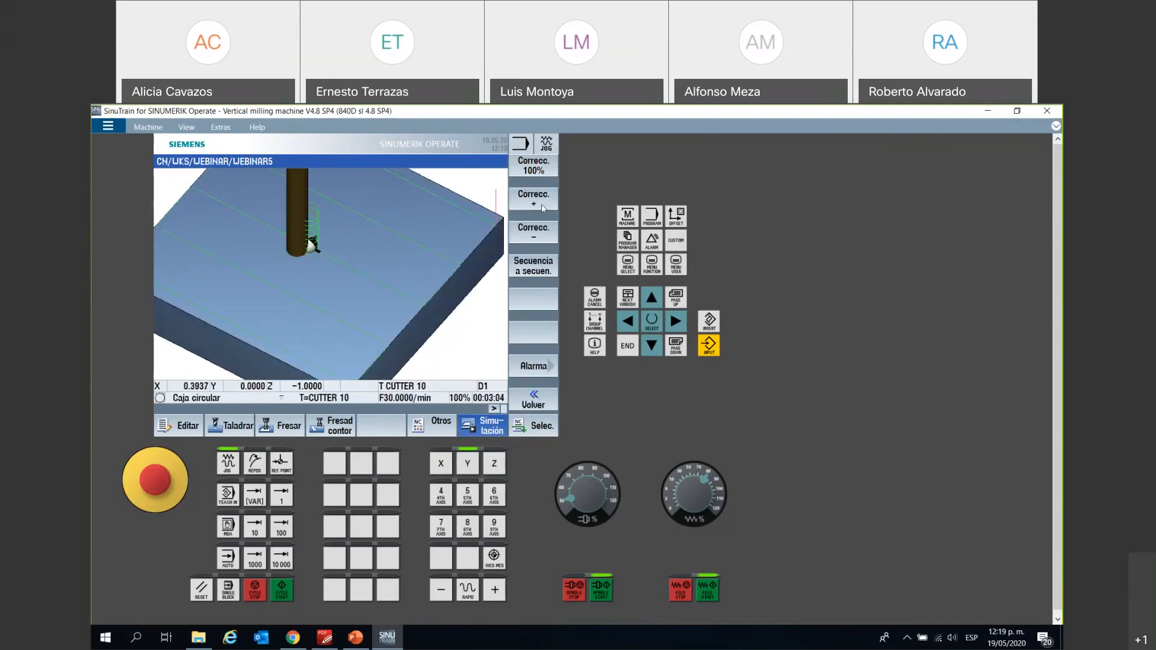
left_click(541, 204)
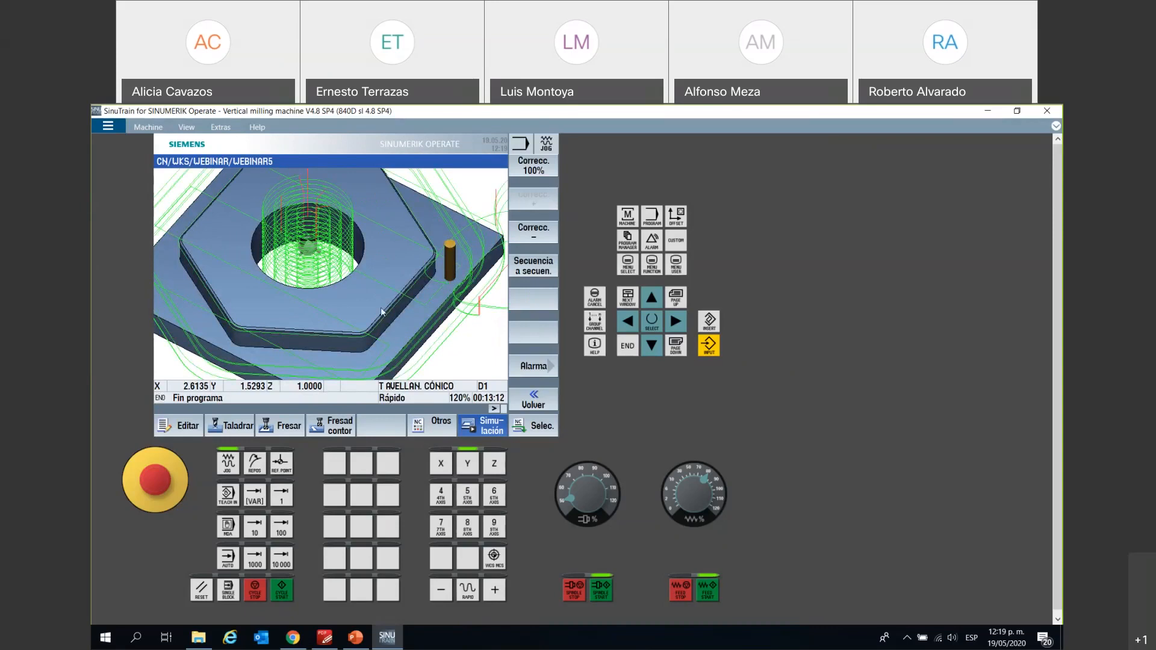
- Delete the displayed tool paths from the finished simulation and return to the main 3D view
left_click(535, 401)
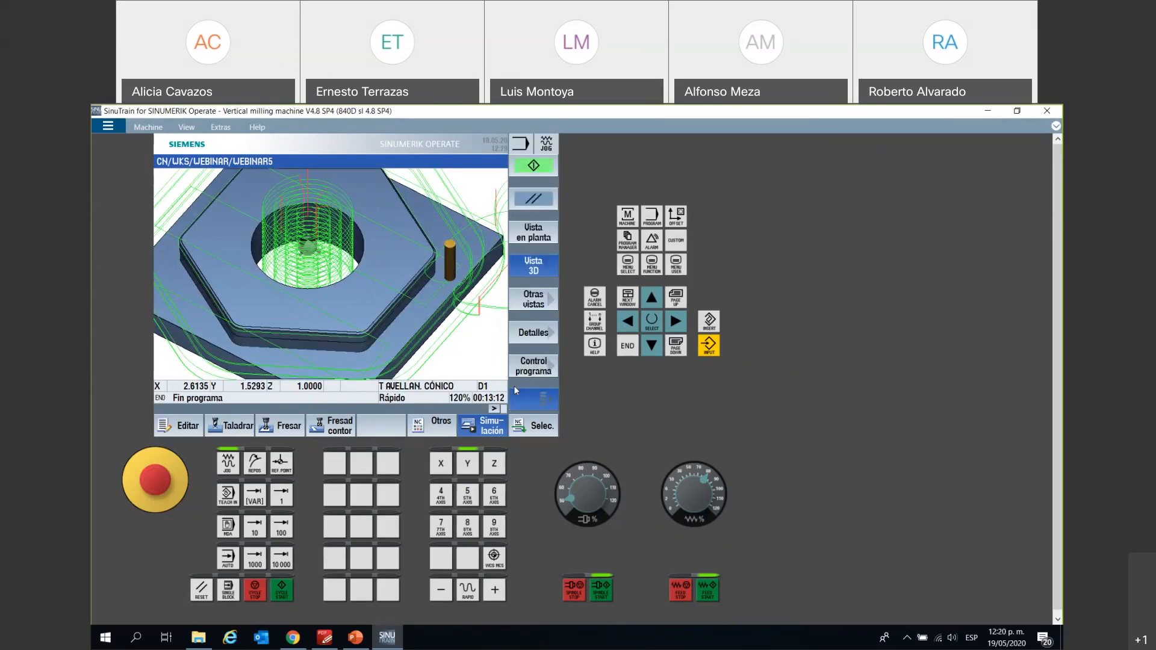
left_click(515, 393)
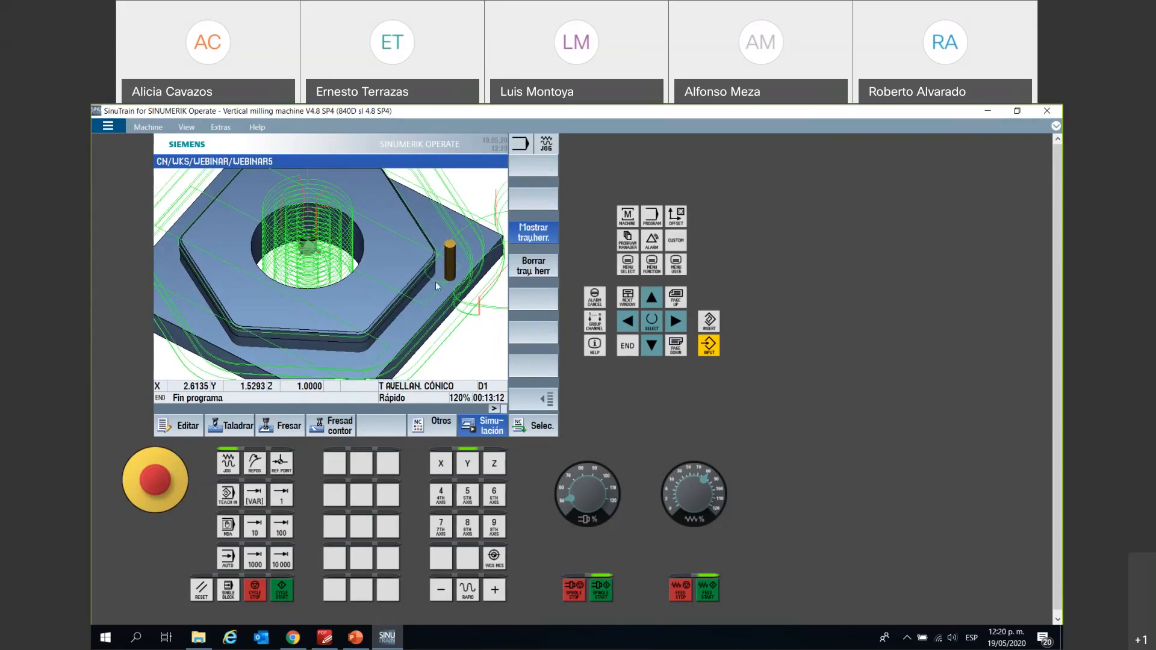
left_click(539, 239)
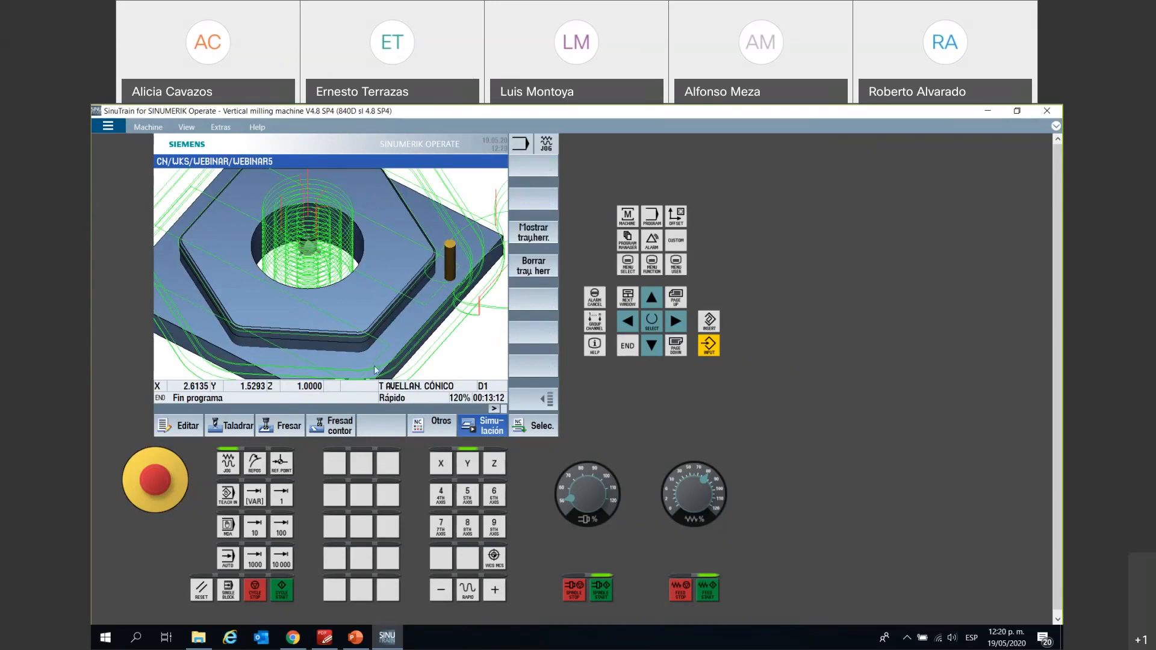
left_click(536, 266)
left_click(539, 233)
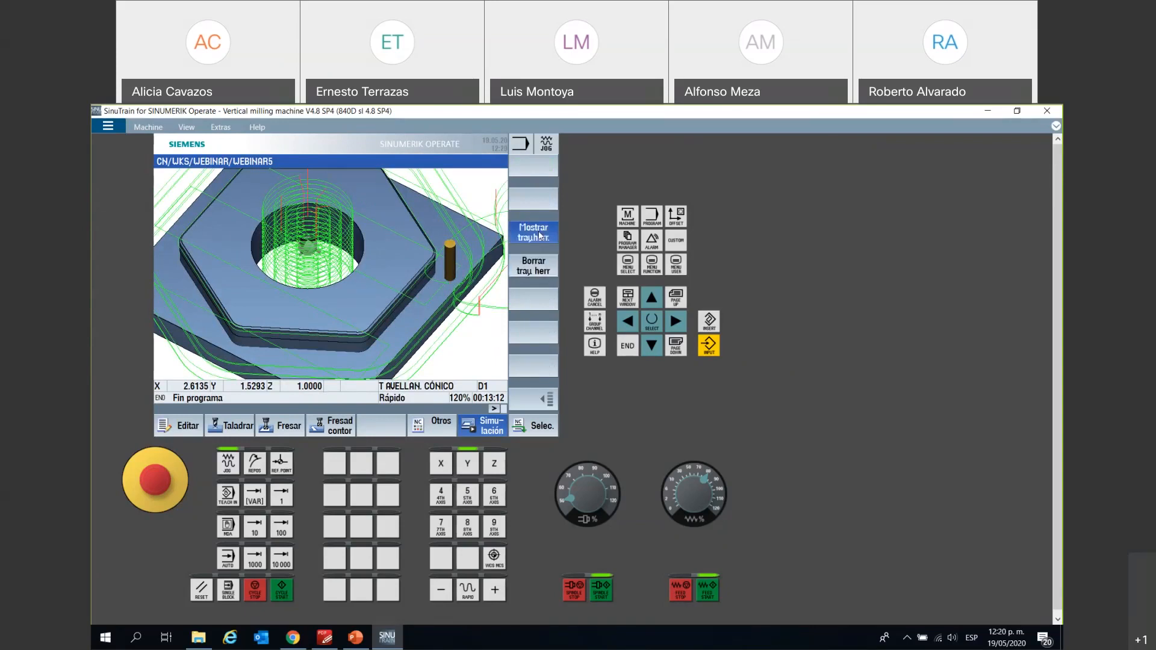
left_click(535, 267)
left_click(531, 406)
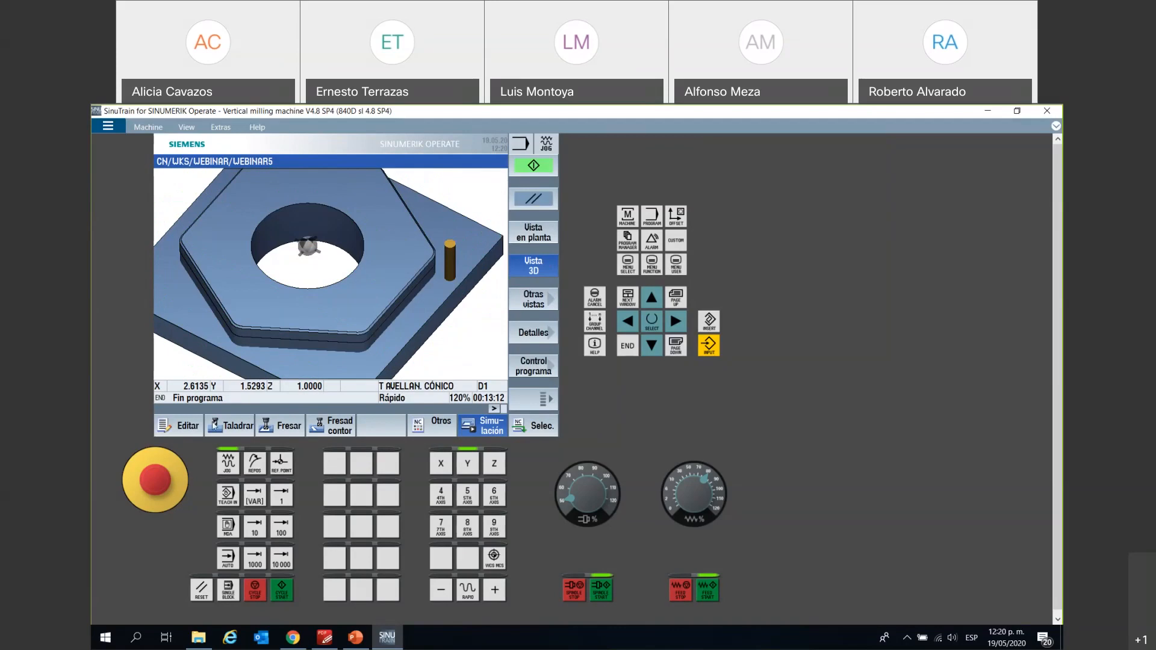
- Return to the program editor, then switch to PDF-XChange Editor and check the slot and hole dimensions in the SM_StandardCycles_Ex1 drawing
left_click(192, 426)
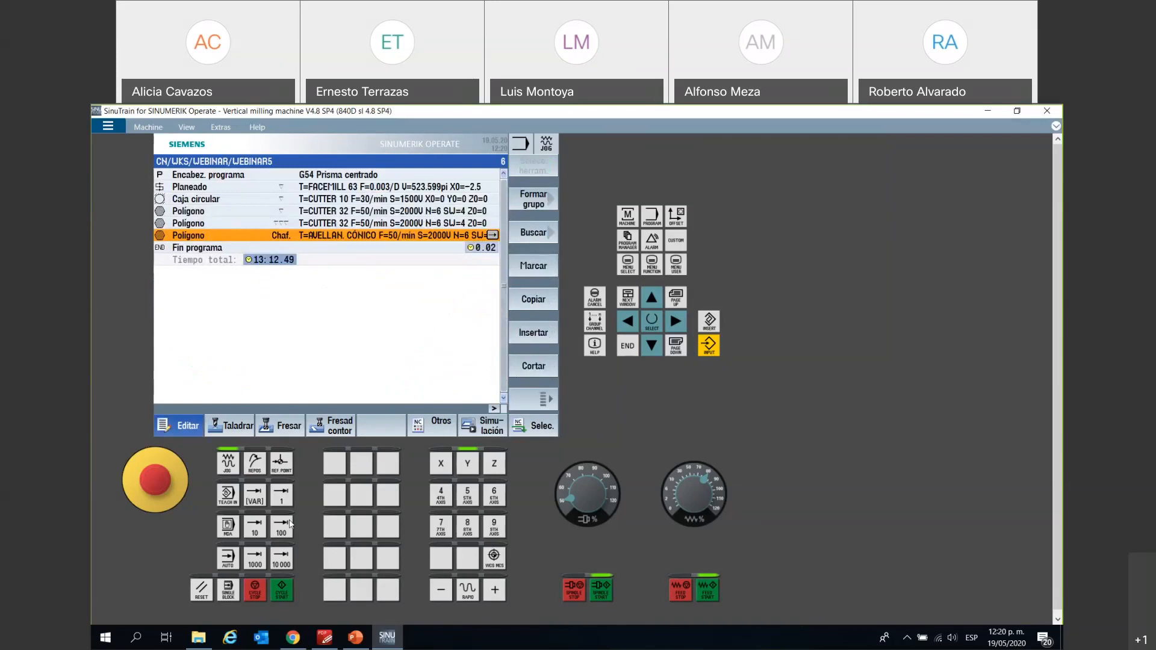
left_click(324, 637)
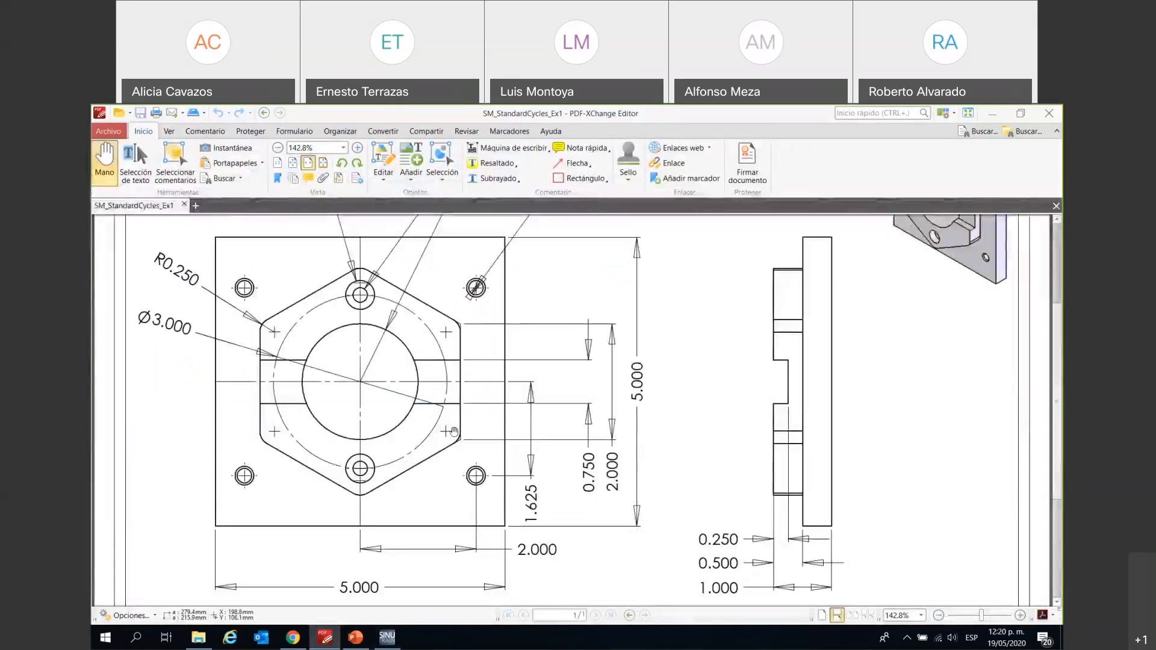
scroll(805, 405, "up", 3)
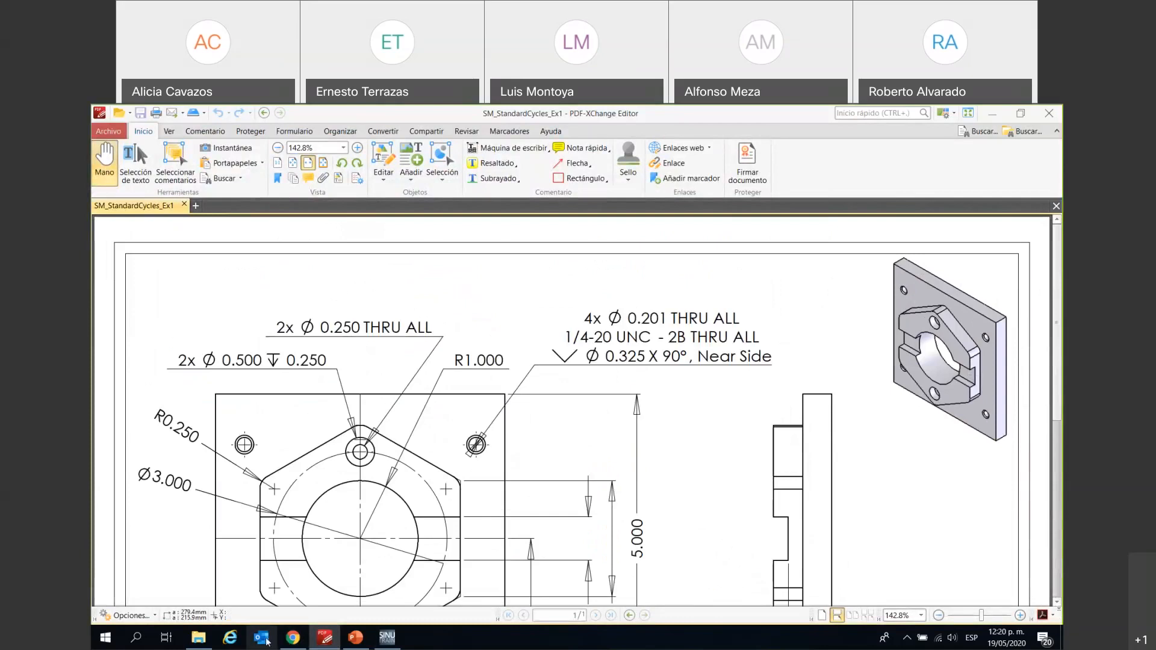
- Switch to SinuTrain and open the slot milling cycles after the chamfering cycle in WEBINAR5
left_click(383, 643)
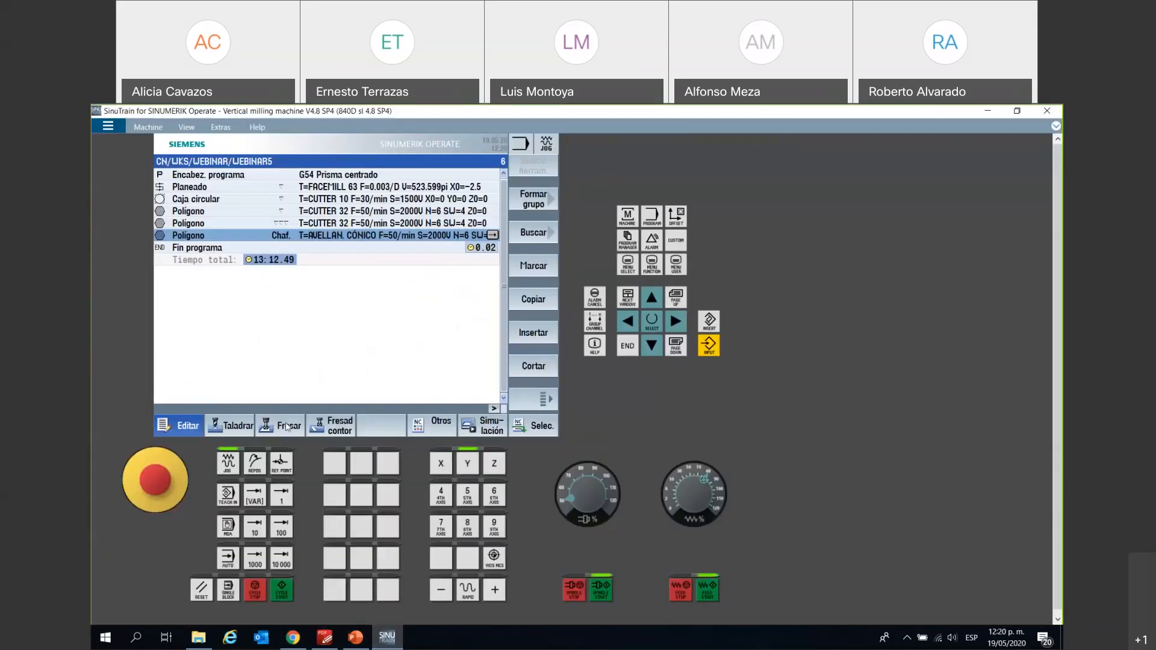
left_click(285, 428)
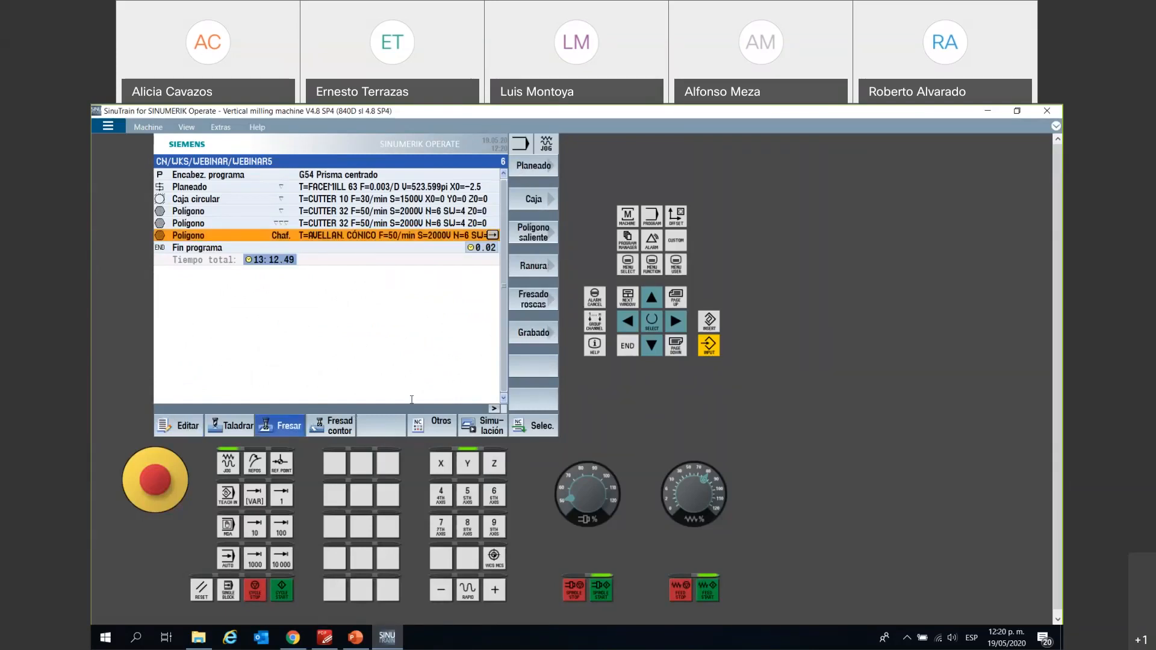
left_click(527, 275)
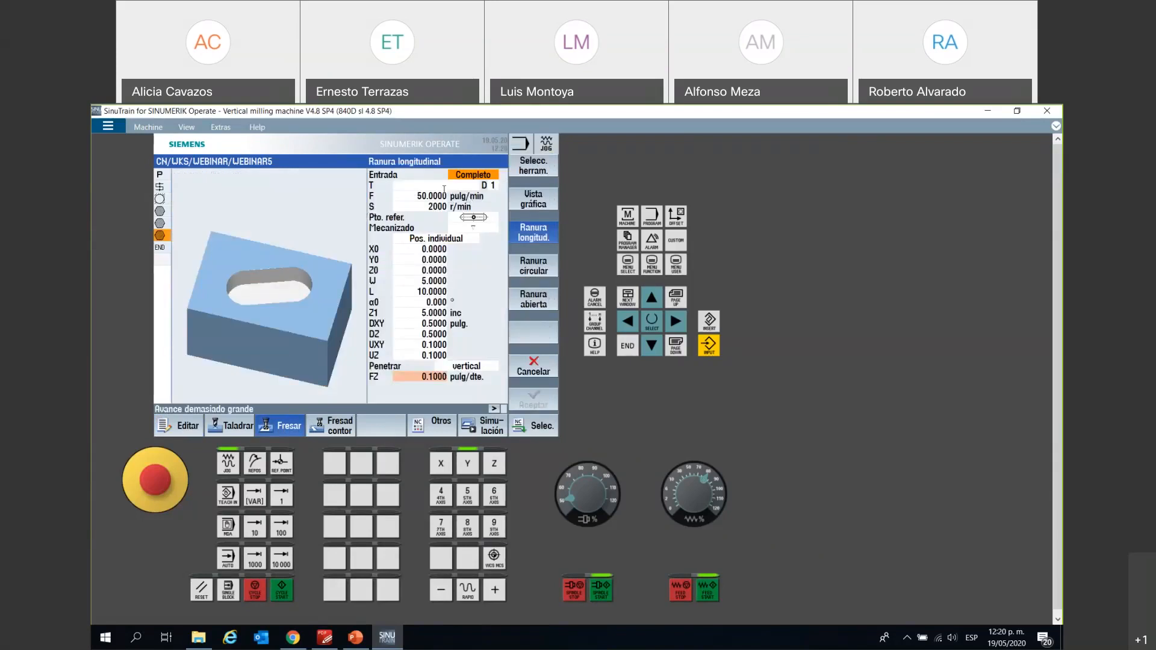
left_click(444, 187)
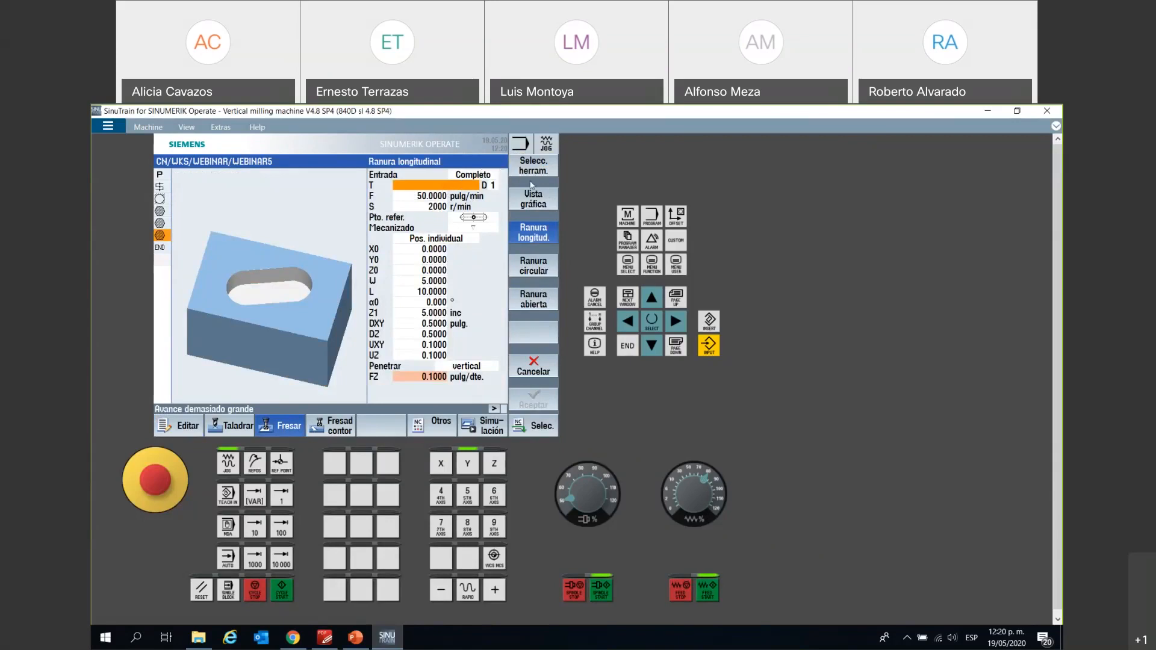
left_click(532, 171)
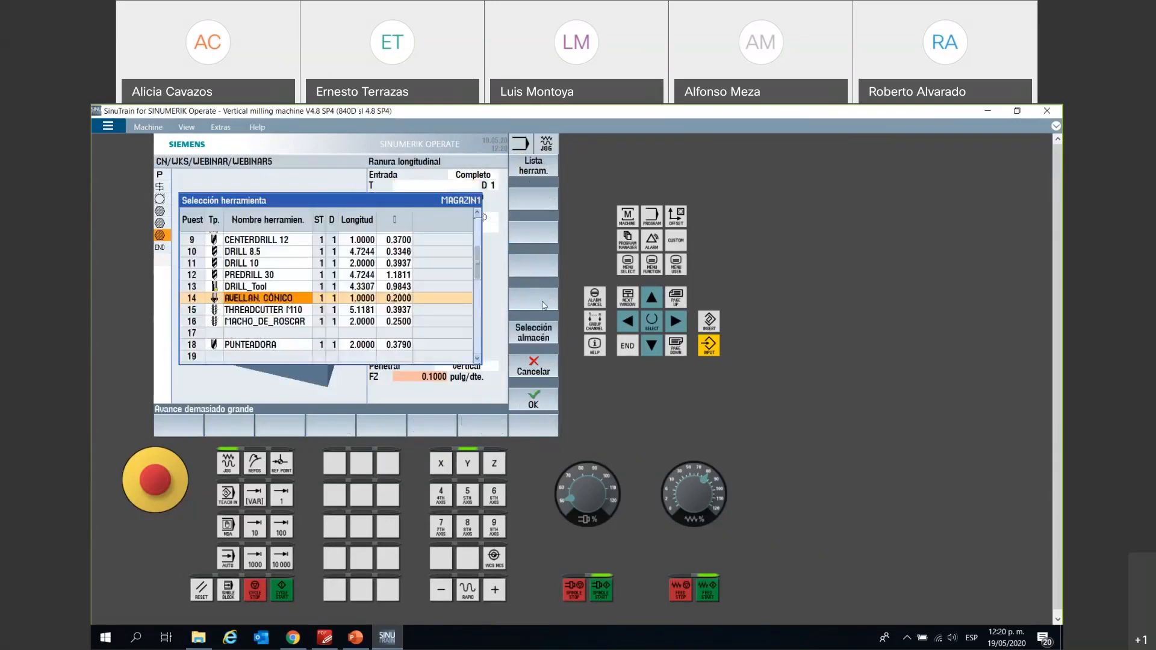
scroll(328, 304, "up", 3)
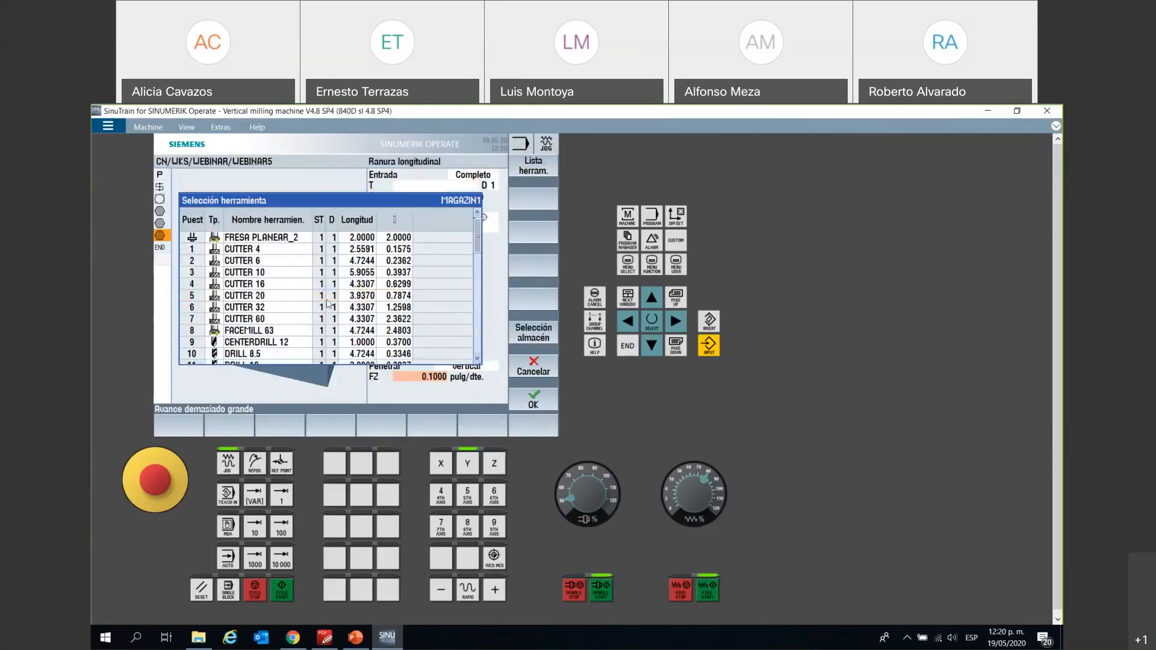
left_click(281, 272)
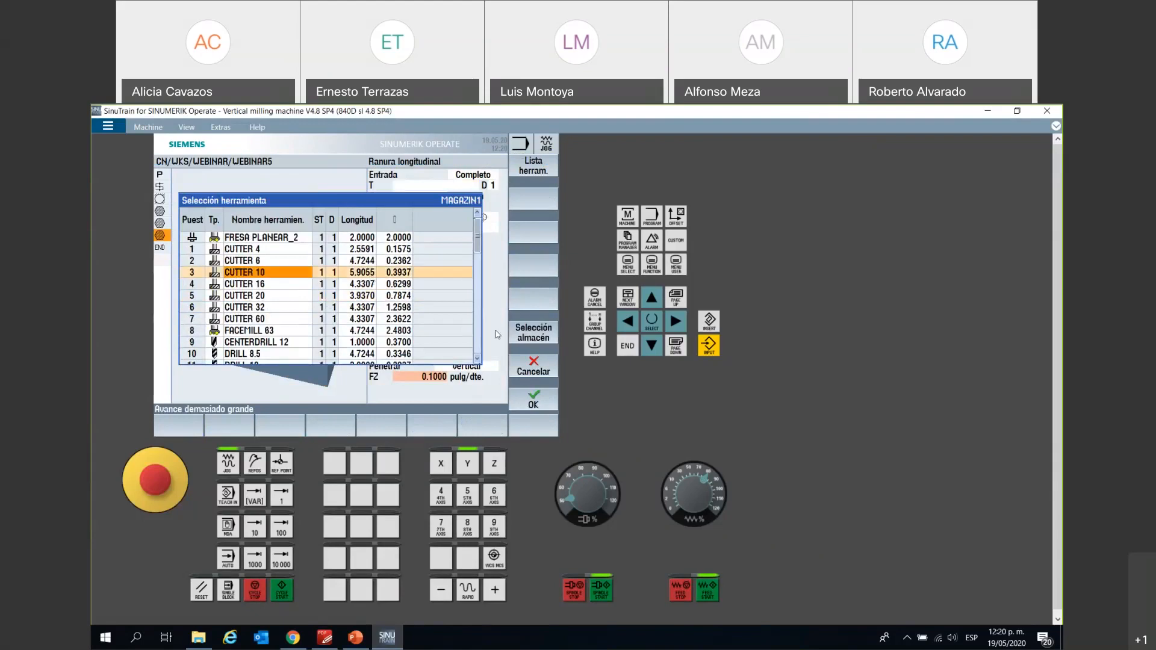
left_click(545, 404)
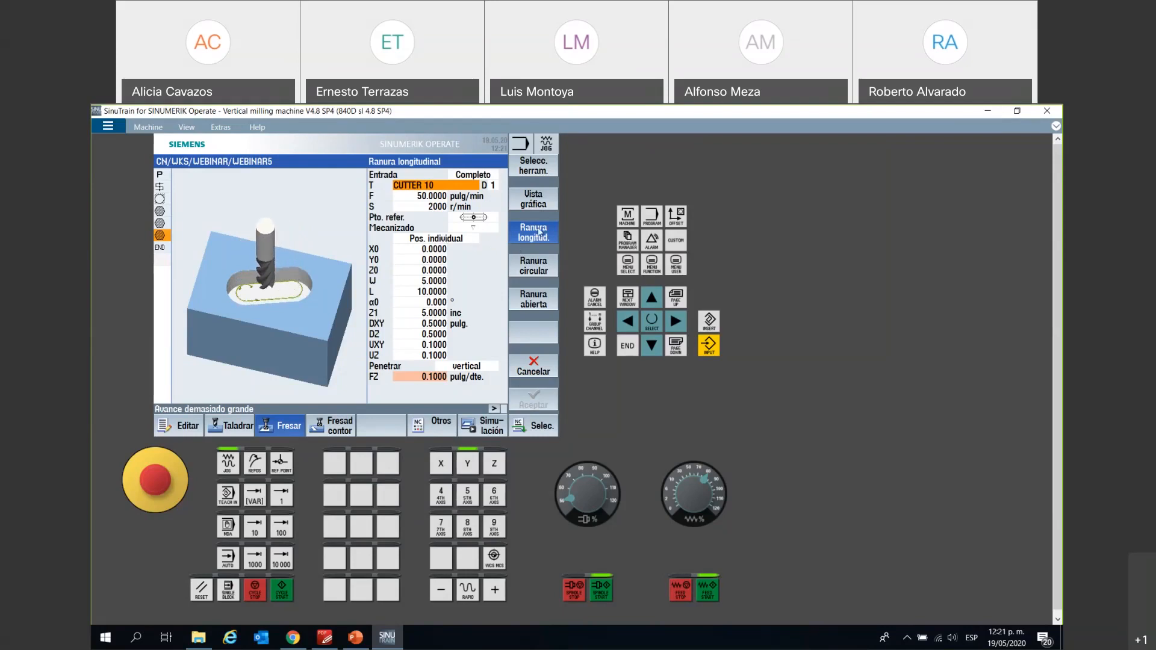
- Choose the open slot cycle with CUTTER 10, using the centered reference point and roughing (▽) as the machining type
left_click(534, 266)
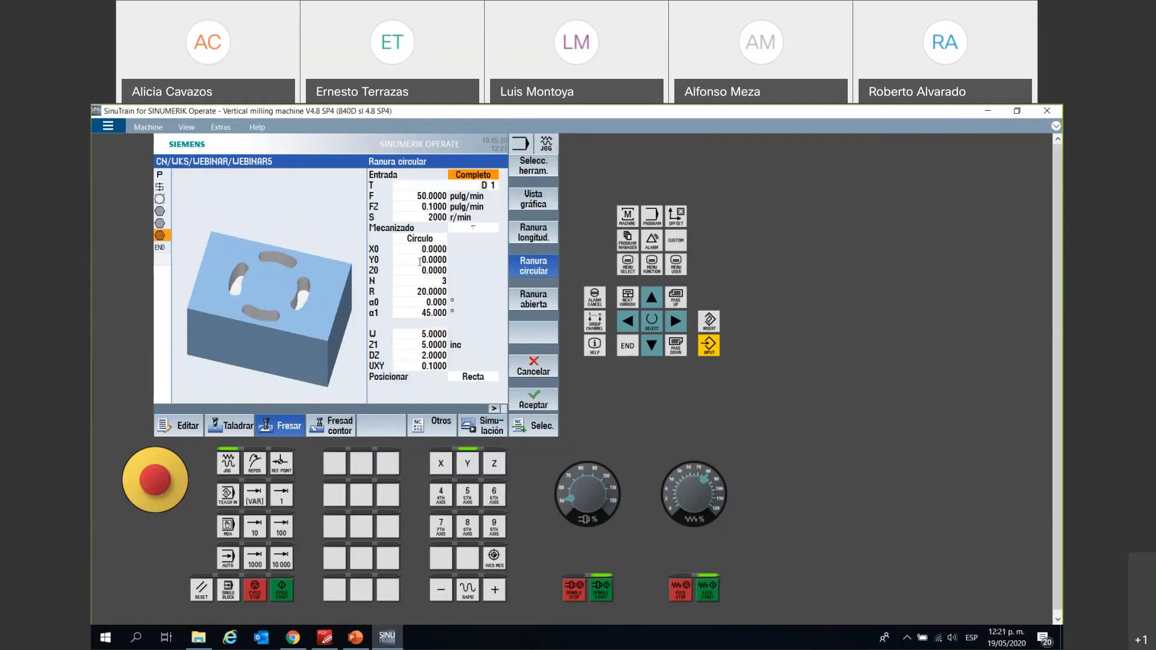
left_click(530, 306)
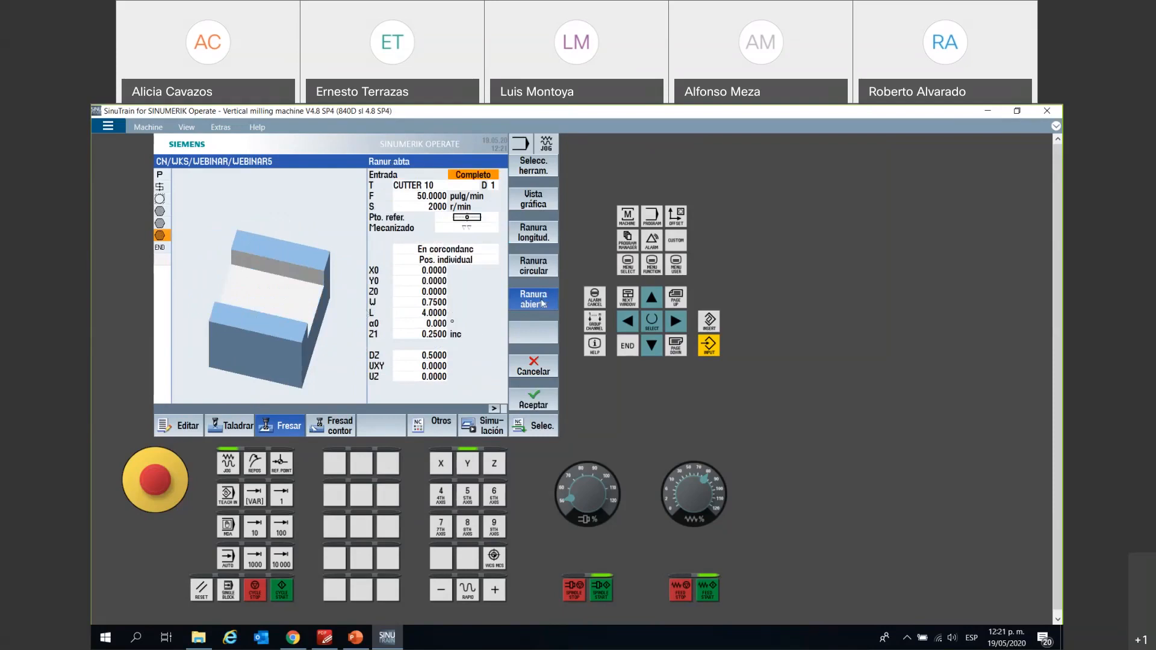
left_click(452, 189)
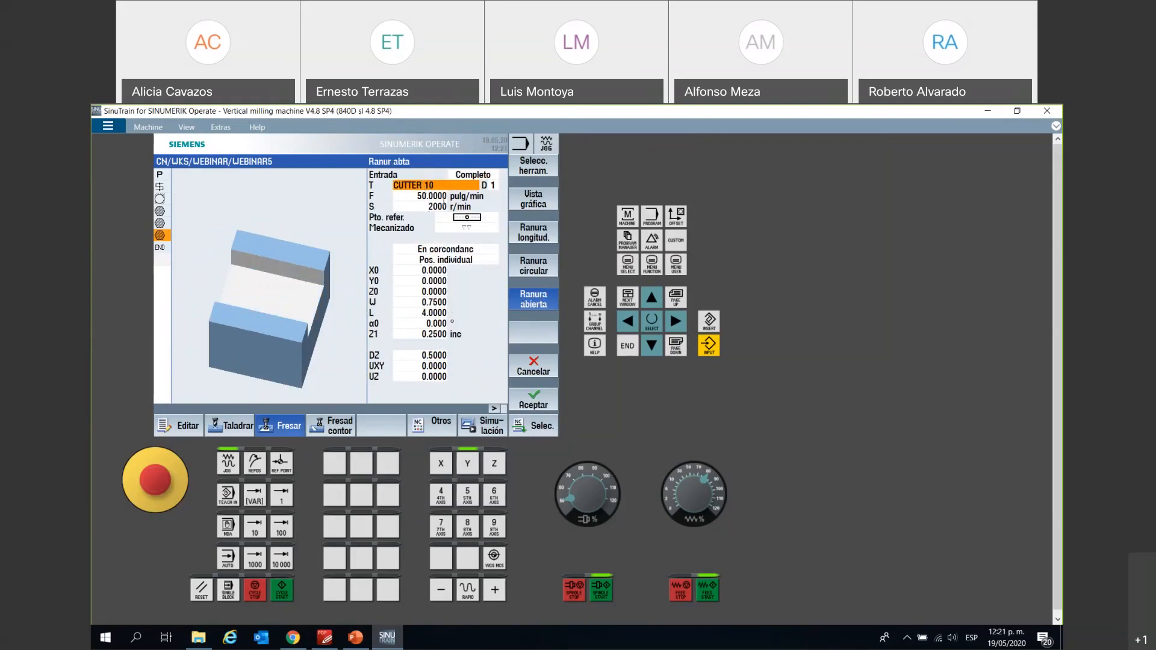
left_click(482, 218)
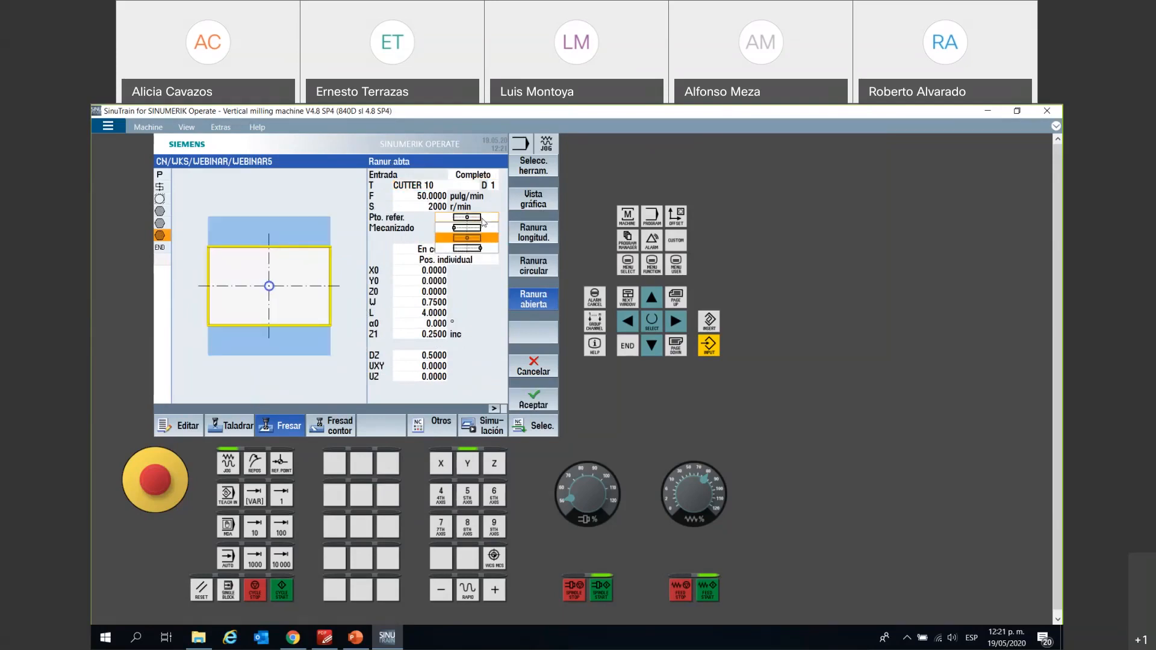
left_click(479, 217)
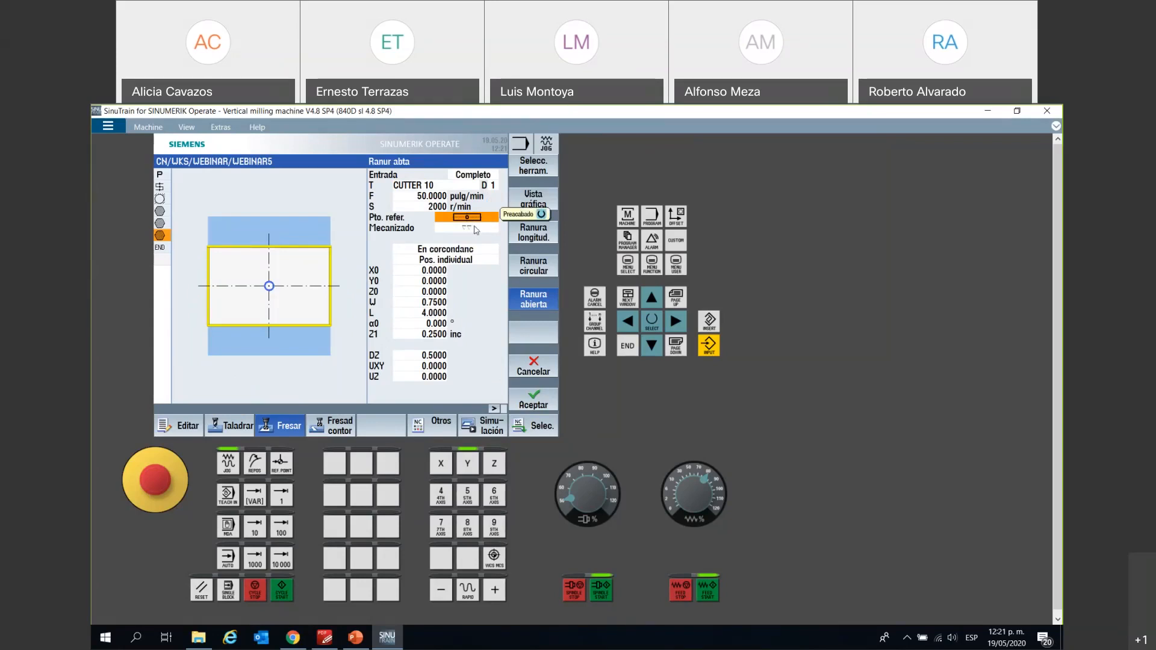
left_click(476, 229)
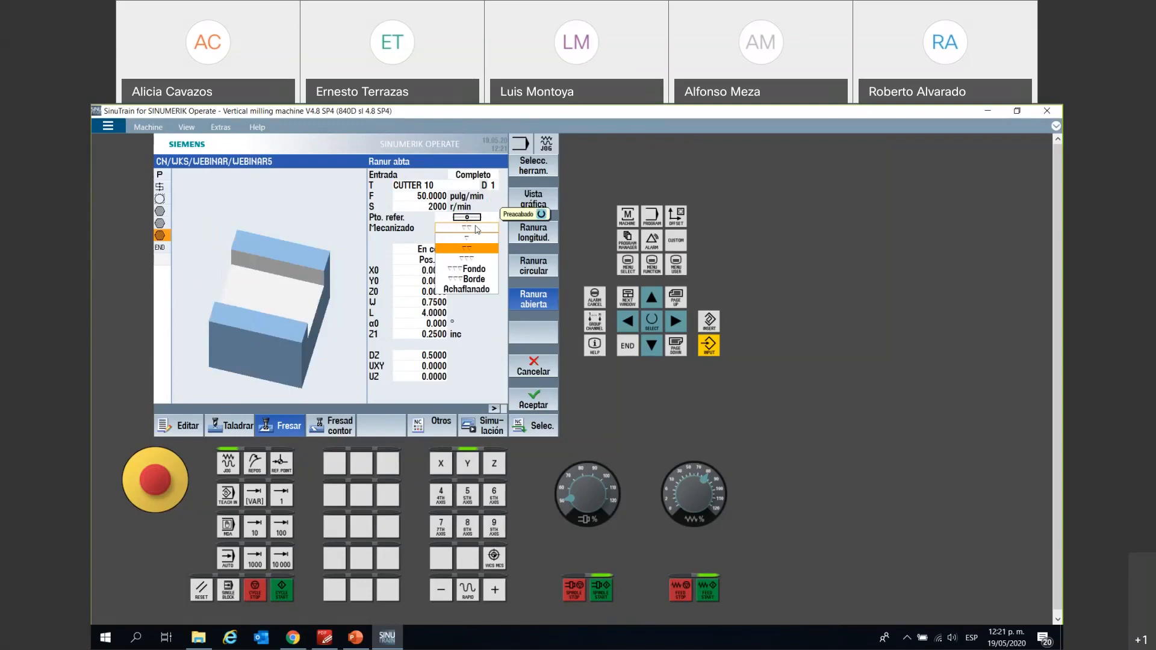
left_click(482, 243)
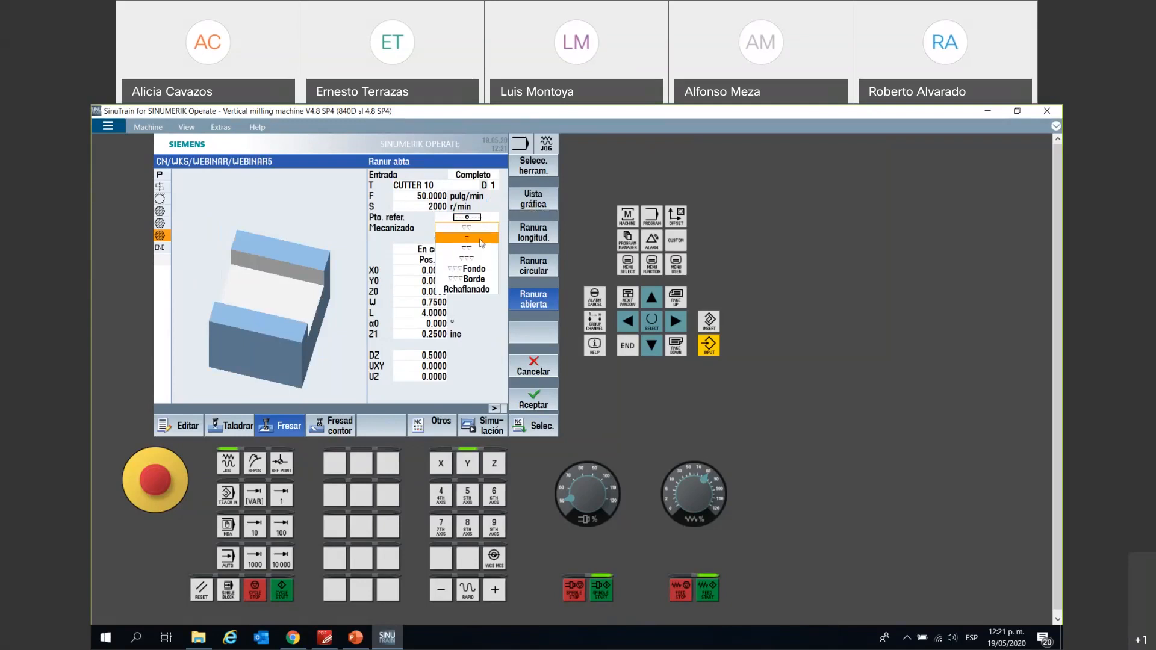
left_click(481, 243)
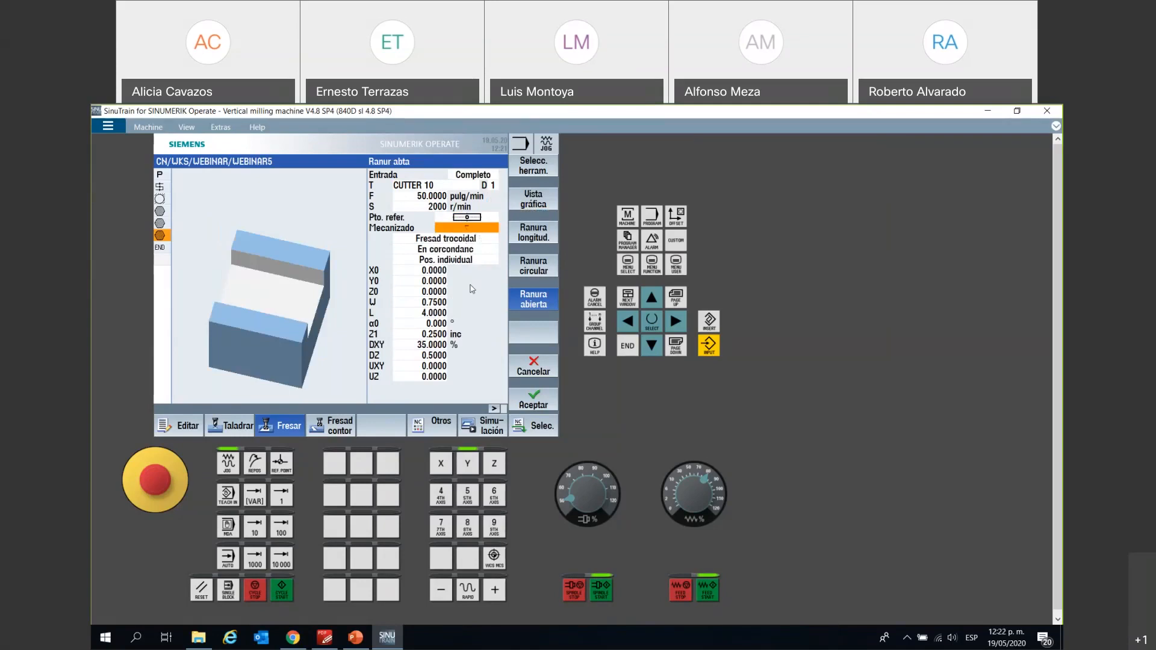
- Compare Fresad en plongé with Fresad trocoidal for the open slot, leaving the trochoidal strategy selected
left_click(472, 241)
left_click(472, 259)
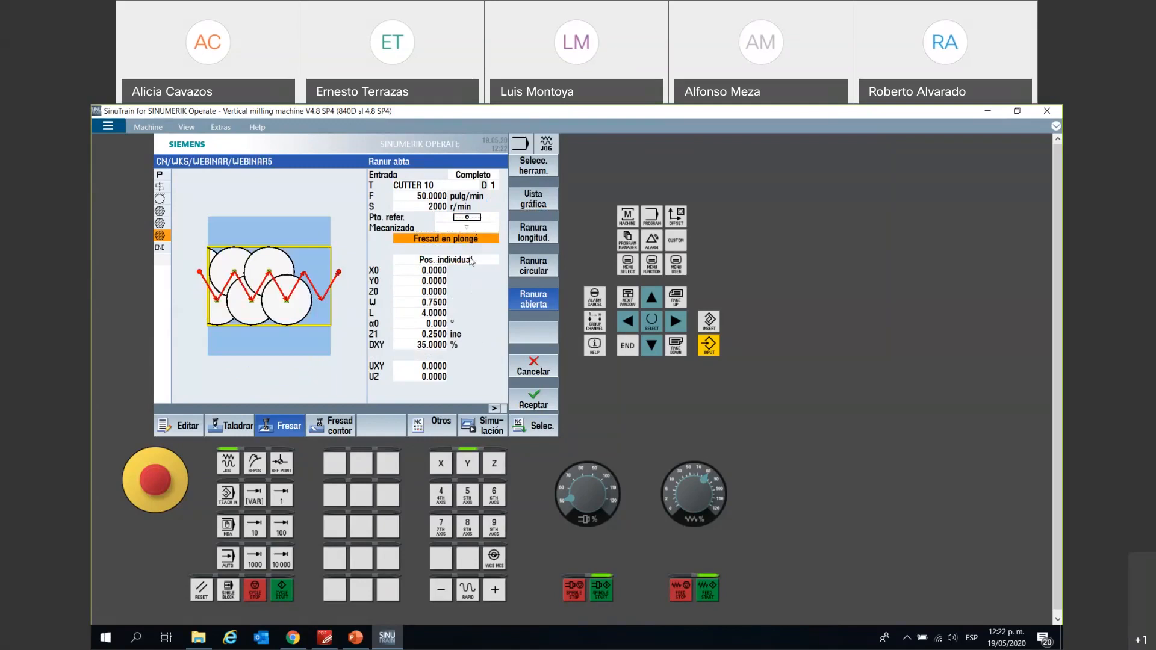
left_click(409, 242)
left_click(420, 251)
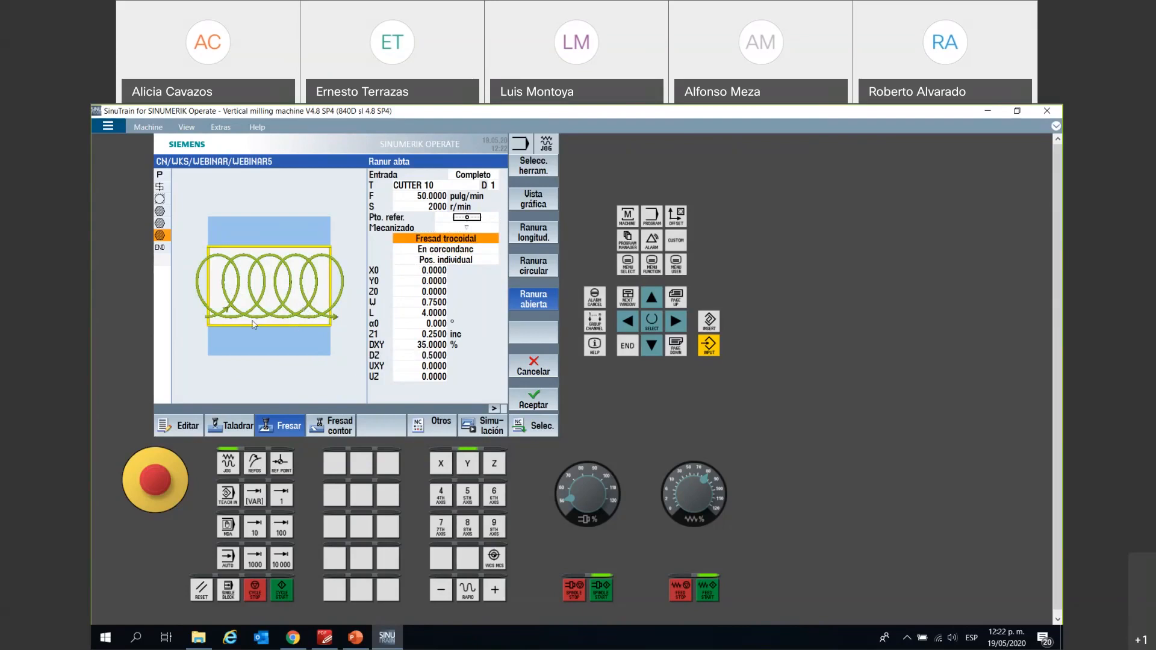
left_click(422, 256)
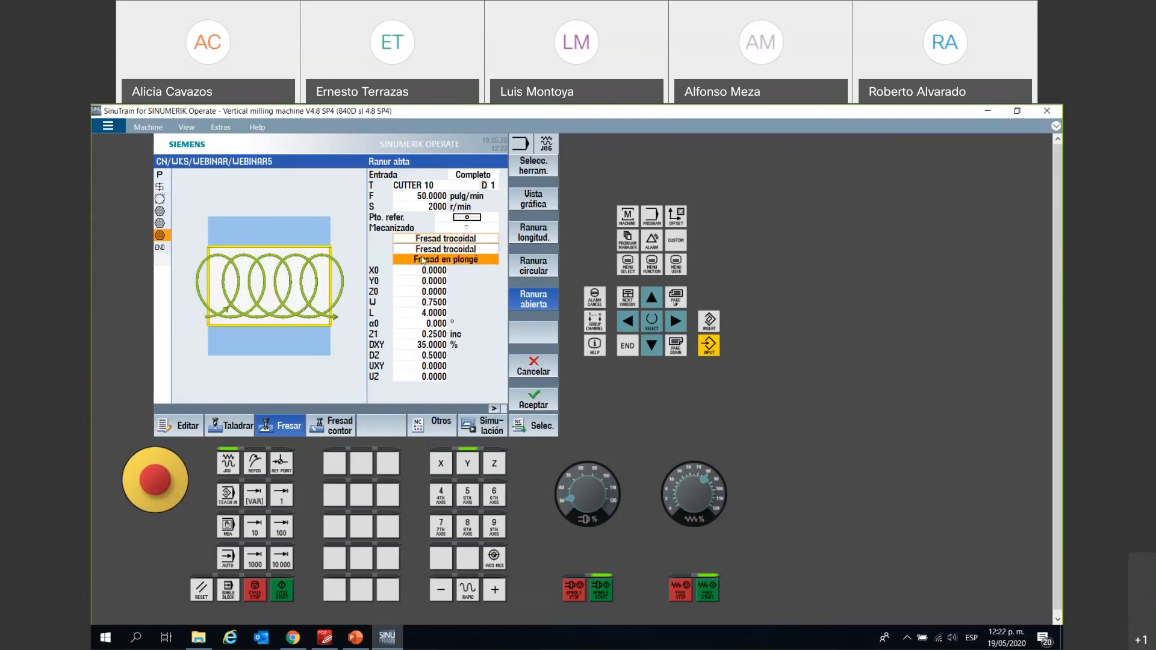
left_click(423, 260)
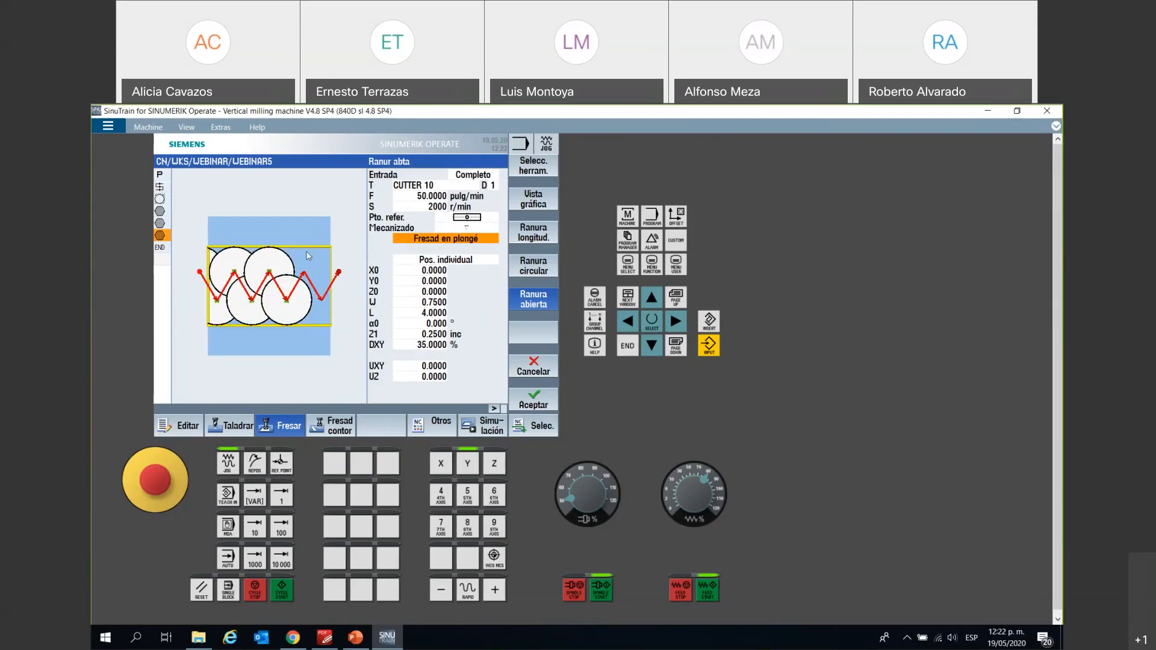
left_click(438, 240)
left_click(446, 250)
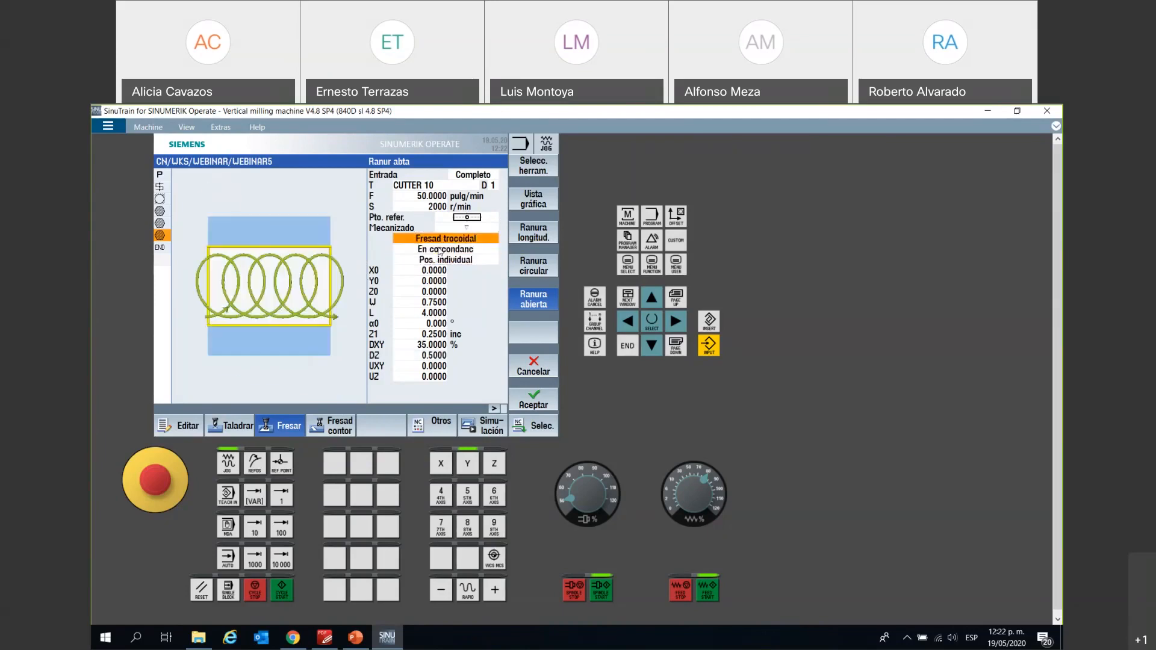
- Compare the En oposic. and En concord./oposic. milling directions for the open slot, then restore En corcondanc
left_click(467, 251)
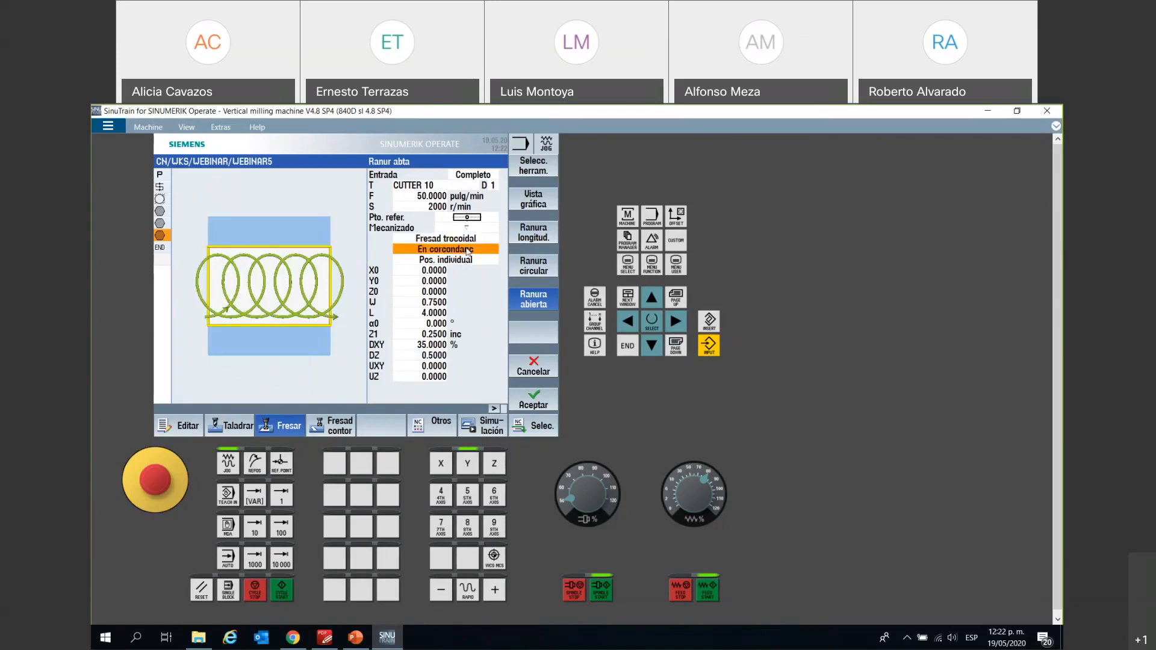
left_click(467, 251)
left_click(468, 251)
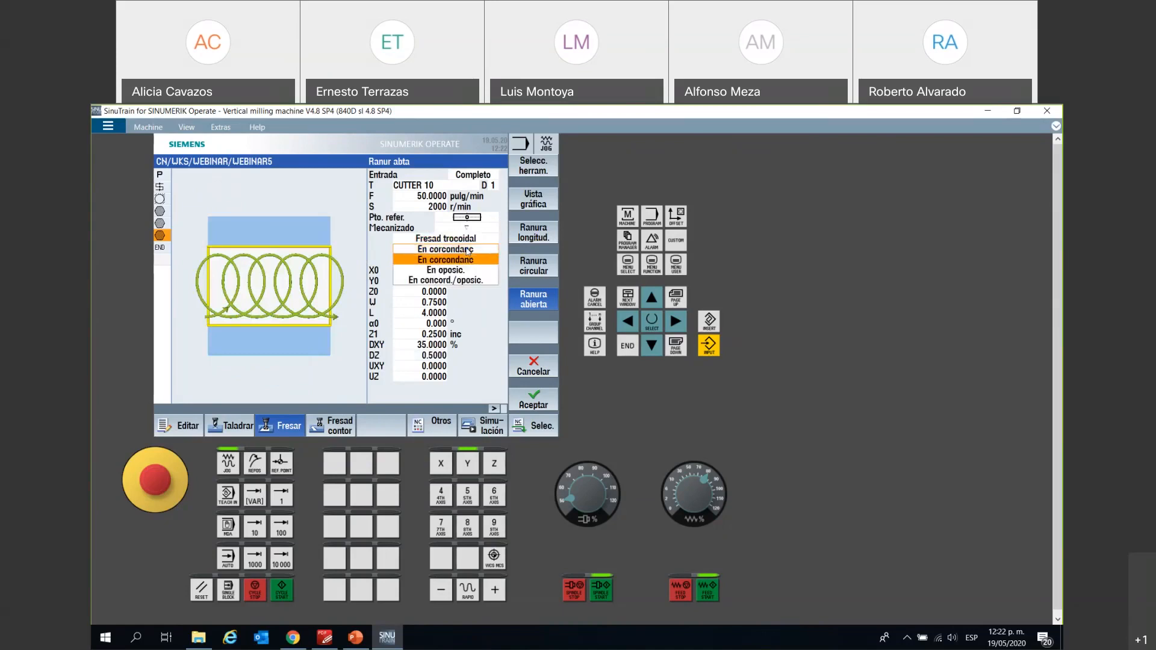
left_click(474, 269)
left_click(471, 252)
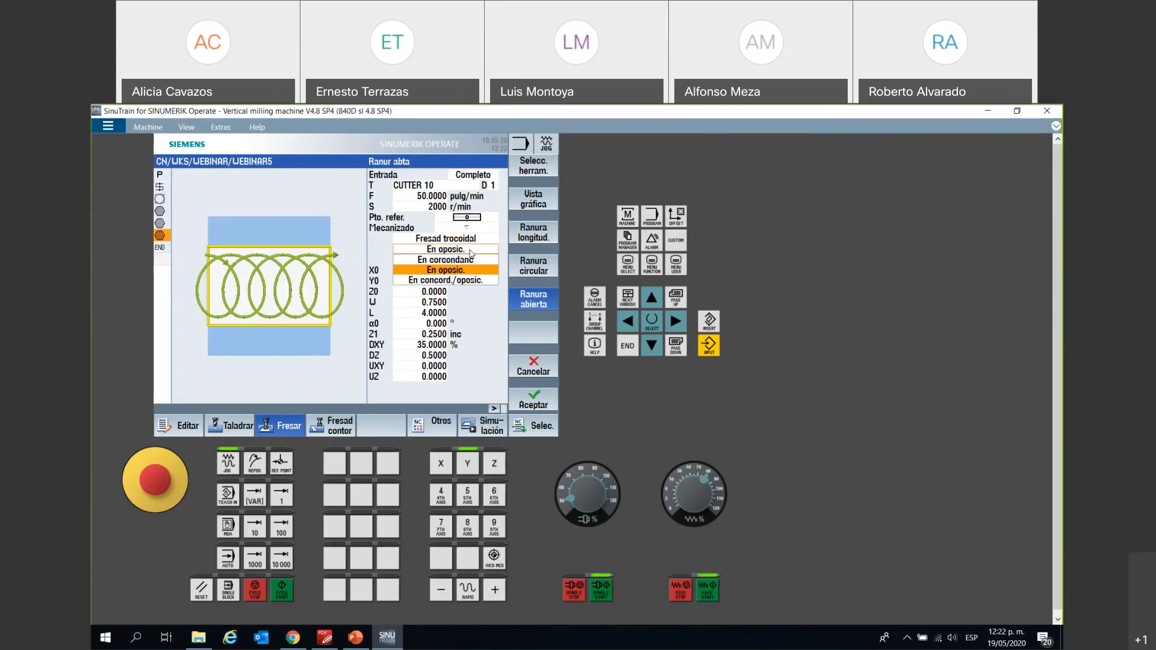
left_click(476, 281)
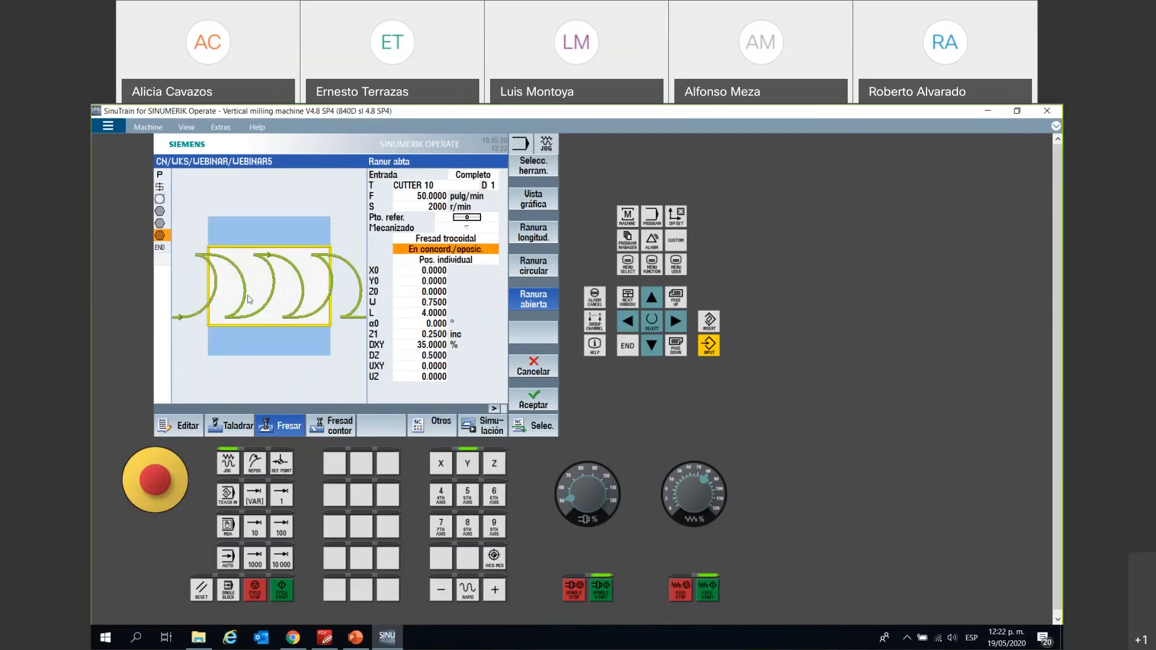
left_click(440, 252)
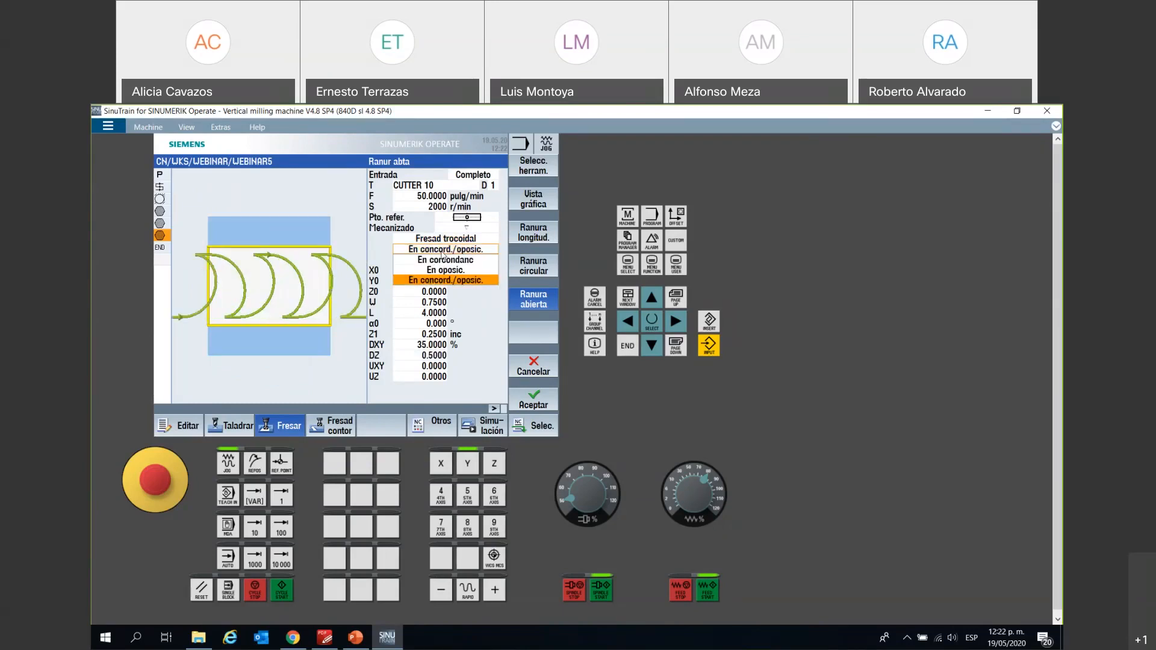
left_click(441, 260)
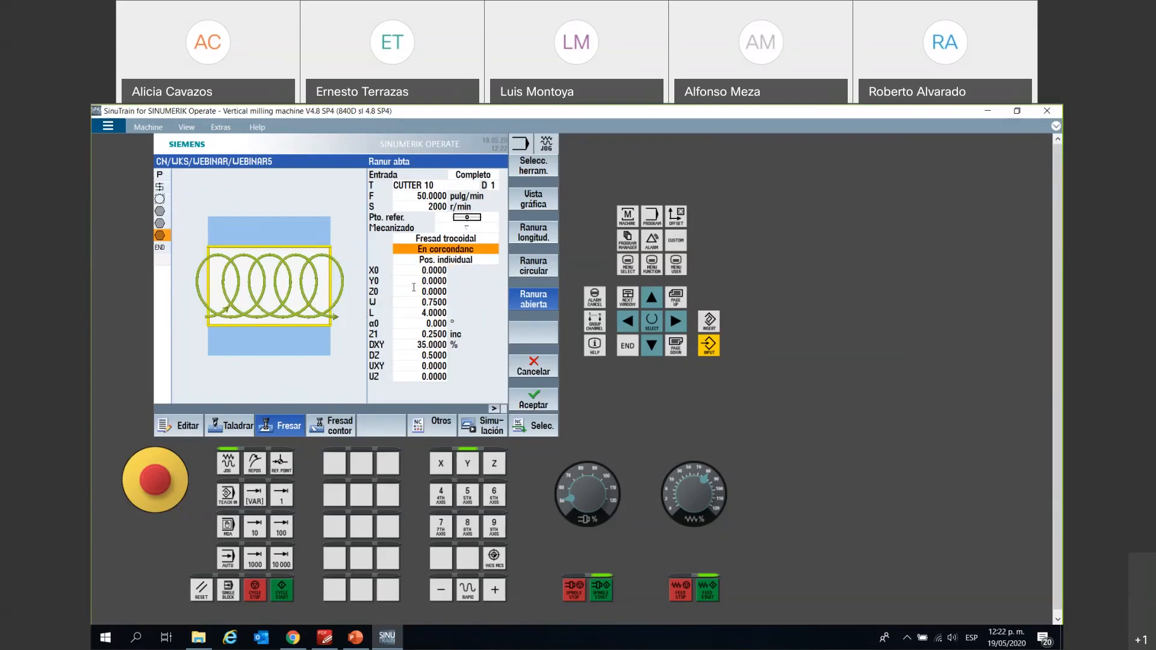
- Review the open slot's single-position setting and X0, Y0, Z0 origin, and check its width W 0.75 against the part drawing
left_click(463, 260)
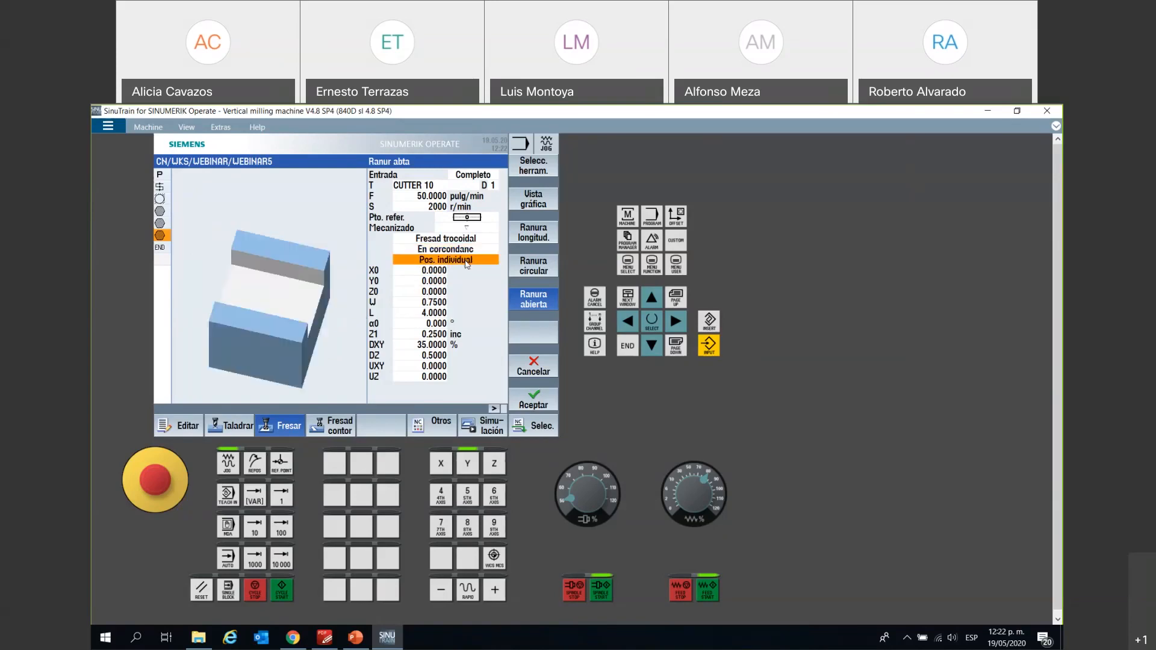
left_click(421, 272)
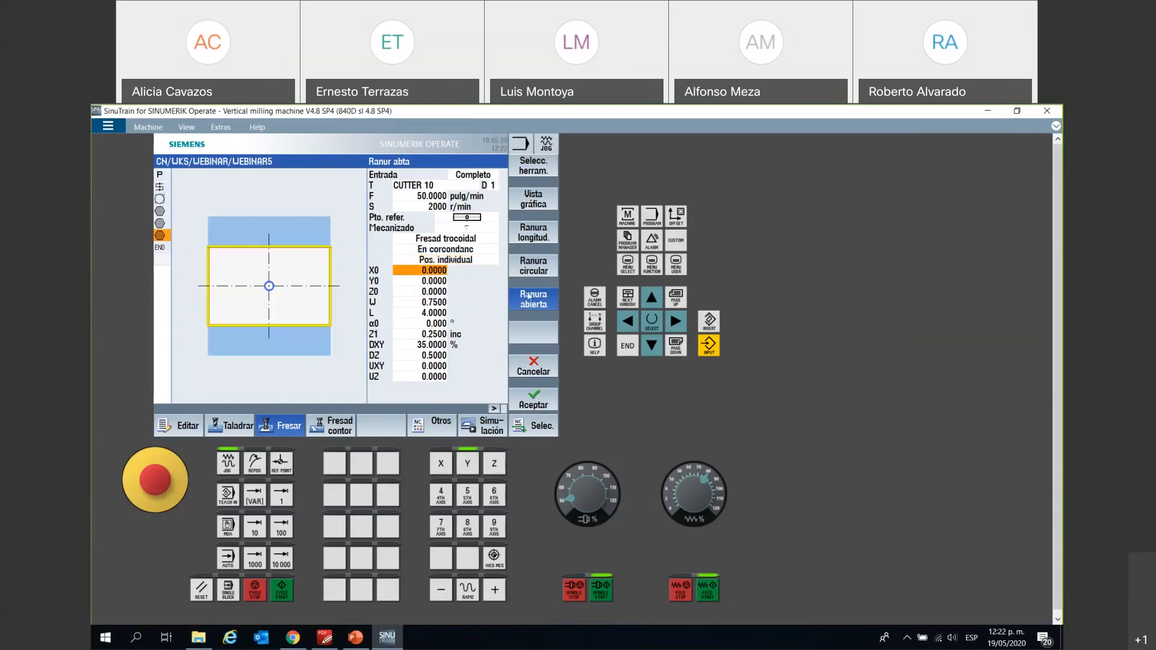
key("Down")
key("Down")
key("Down")
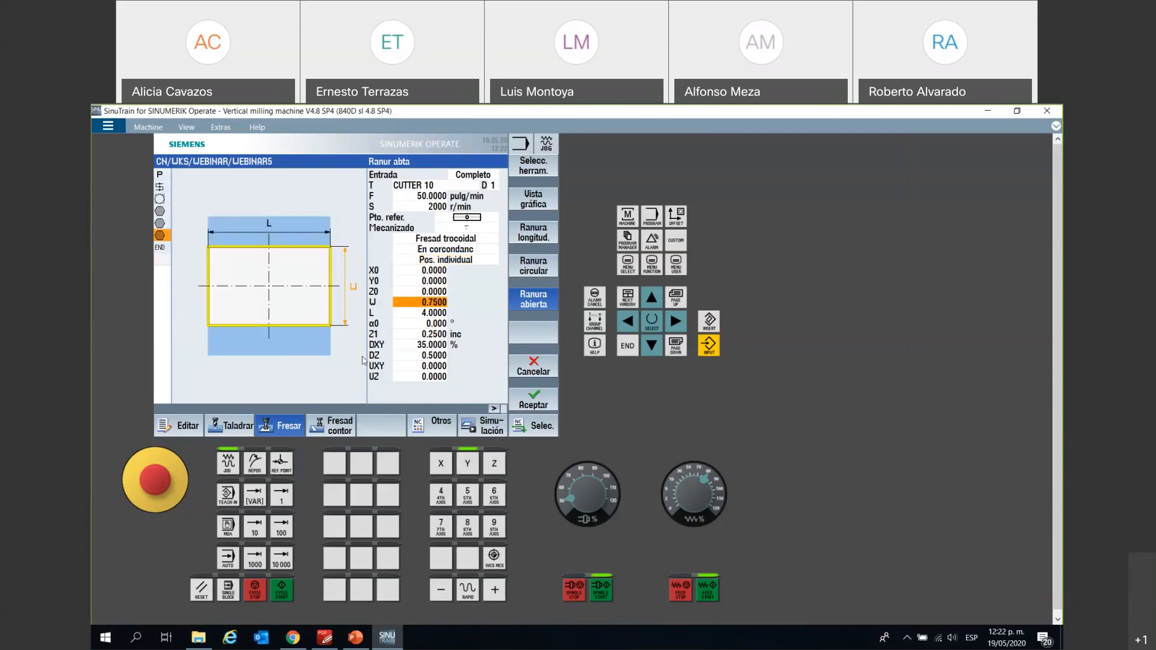
left_click(323, 638)
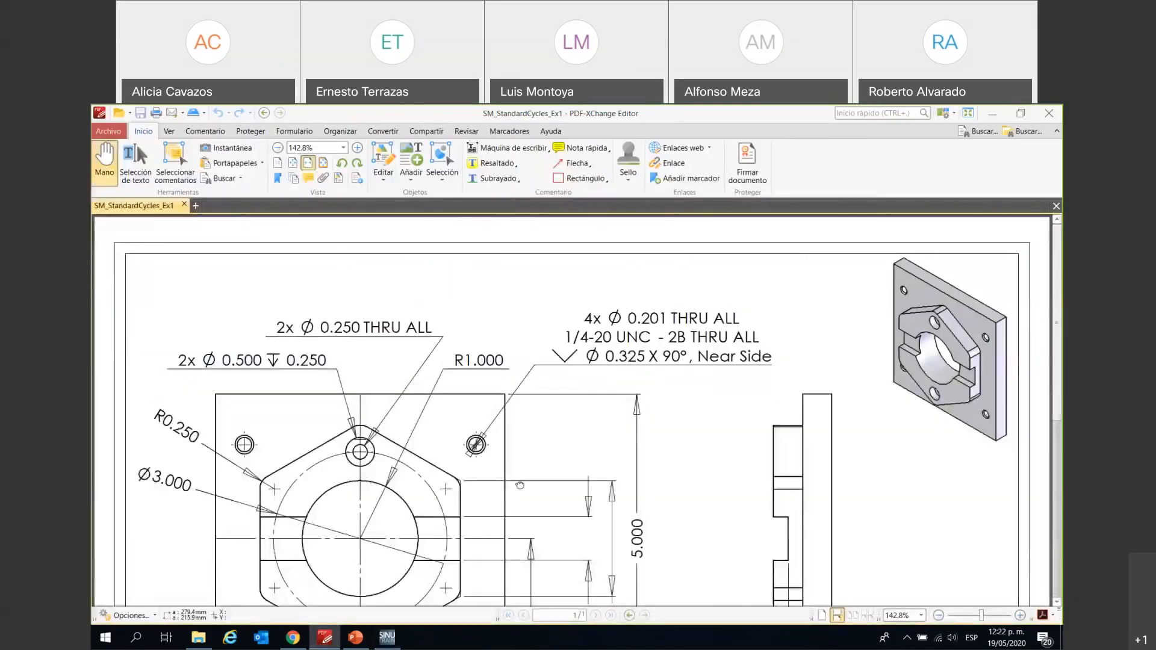
scroll(468, 375, "down", 5)
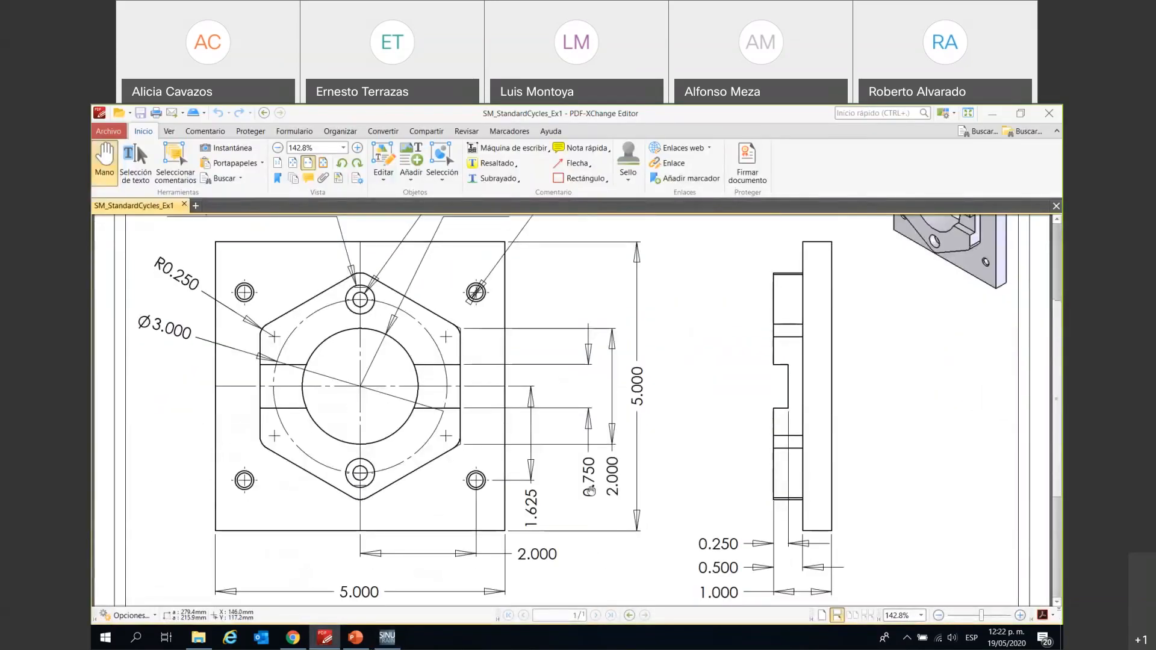
left_click(325, 640)
left_click(432, 303)
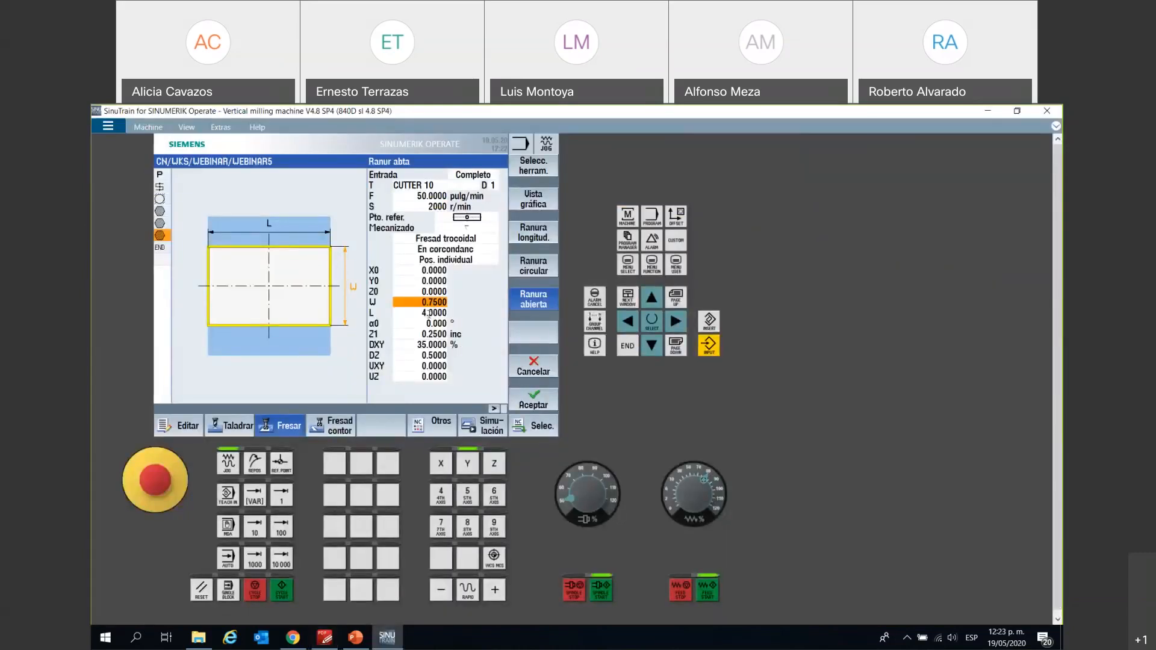
- Accept the trochoidal roughing slot with length L 4, angle α0 0° and incremental depth Z1 0.25
left_click(429, 313)
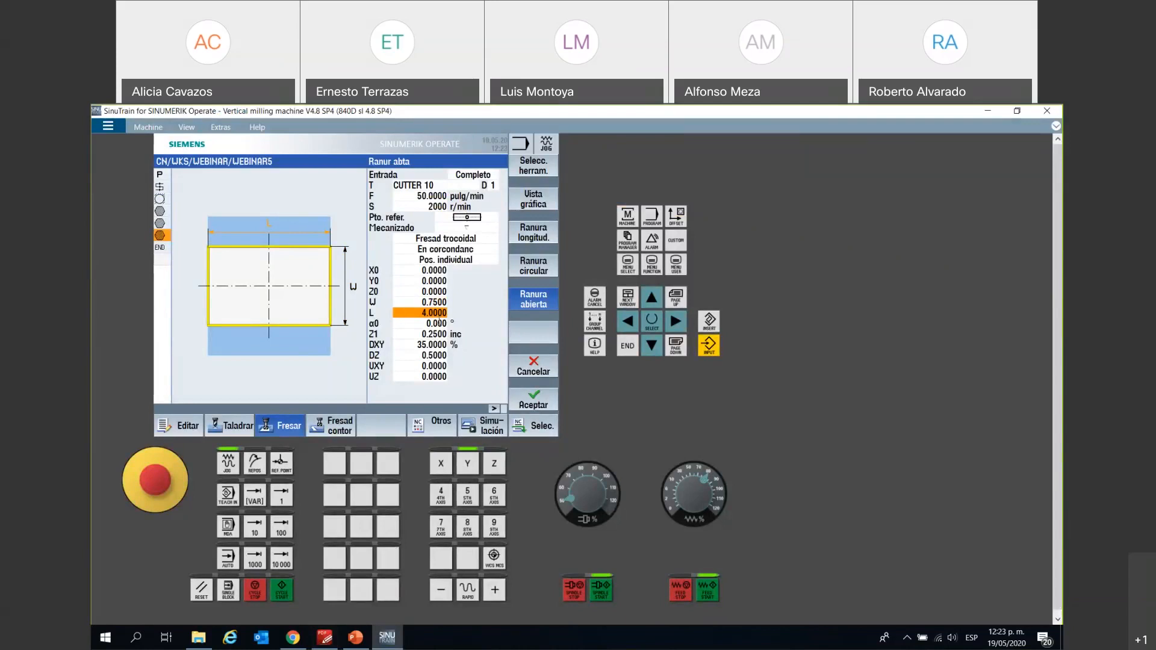
key("Down")
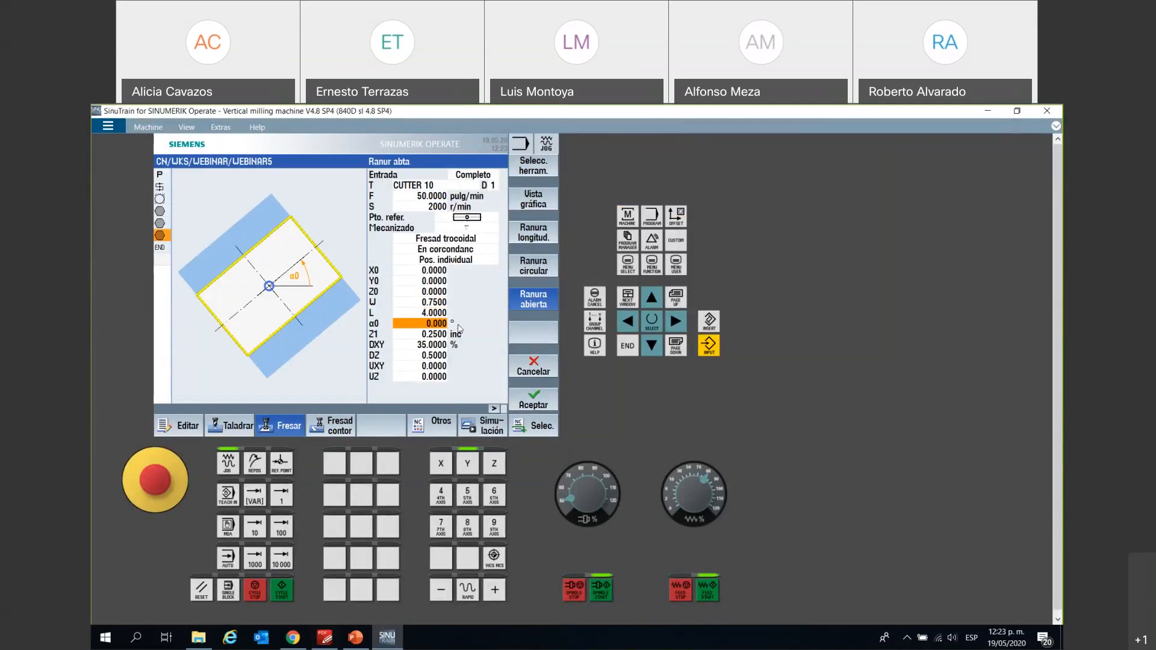
left_click(445, 335)
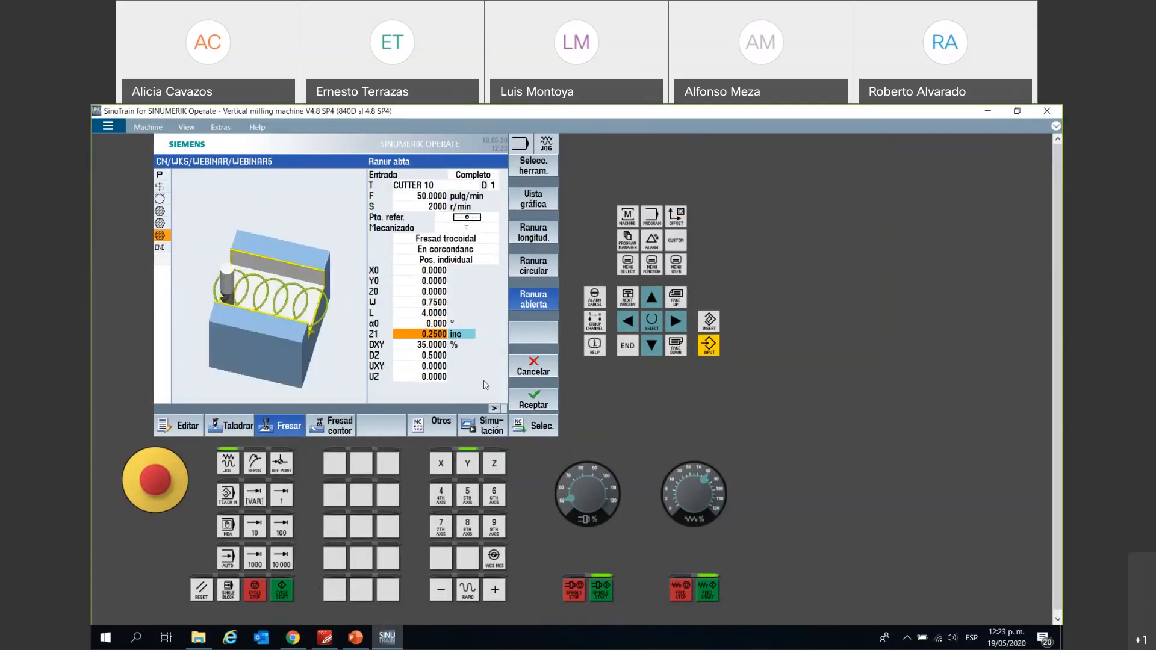
left_click(533, 402)
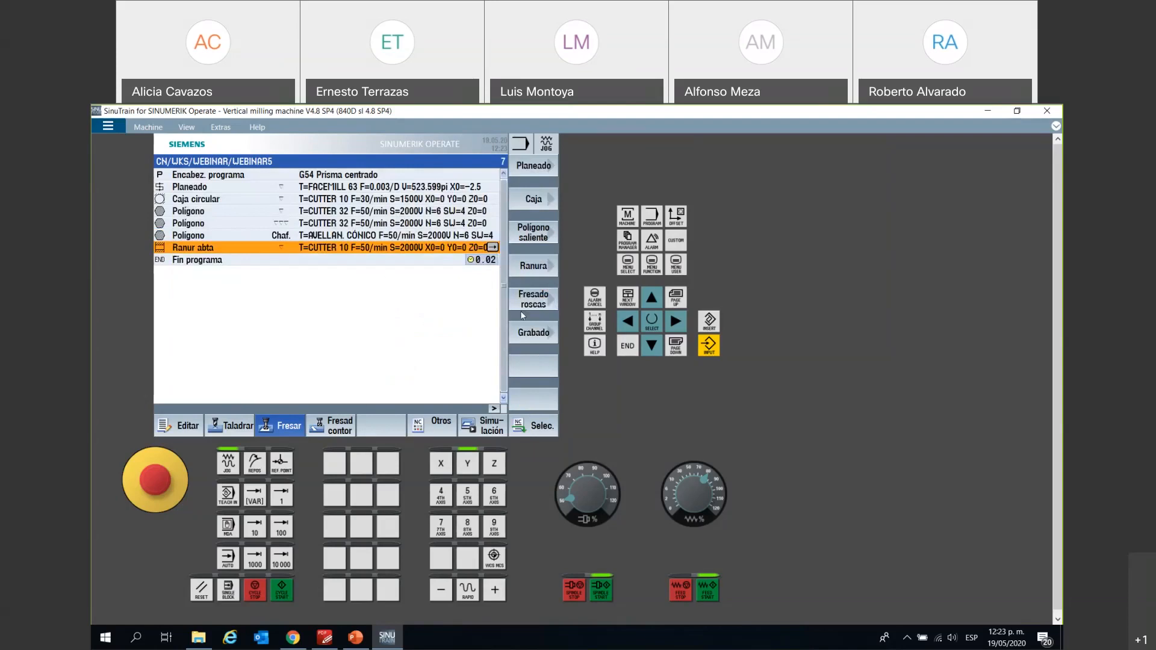
- Add a second open slot cycle with the same CUTTER 10 geometry, using prefinishing (▽▽) as the machining type
left_click(526, 265)
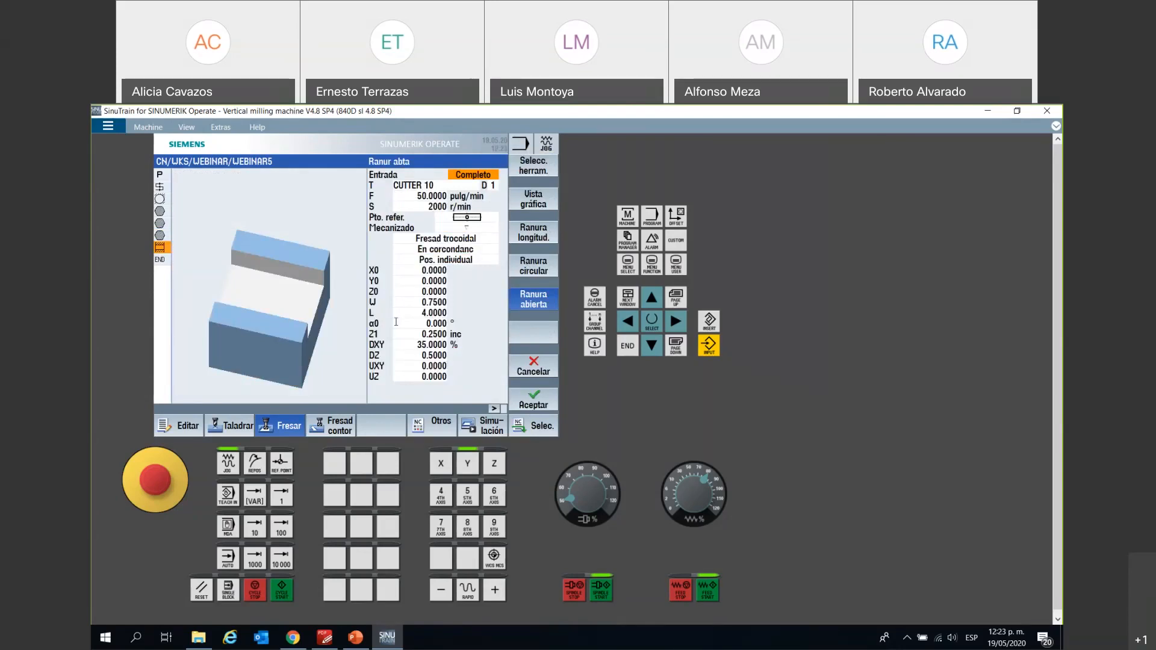
left_click(493, 229)
left_click(486, 224)
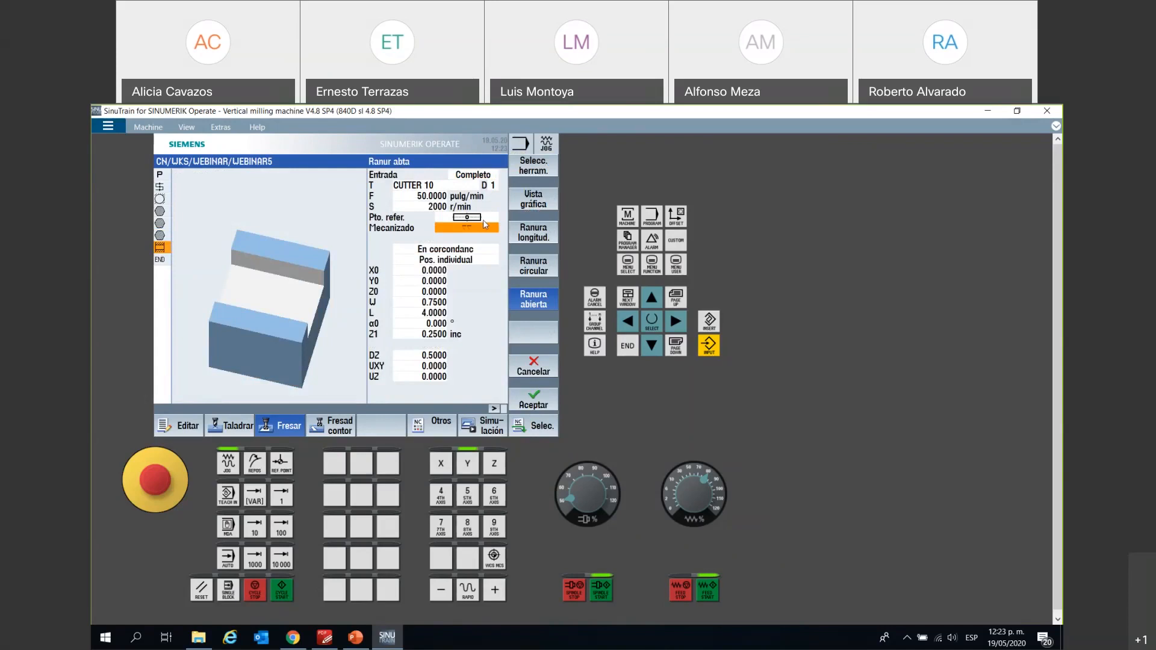
left_click(533, 407)
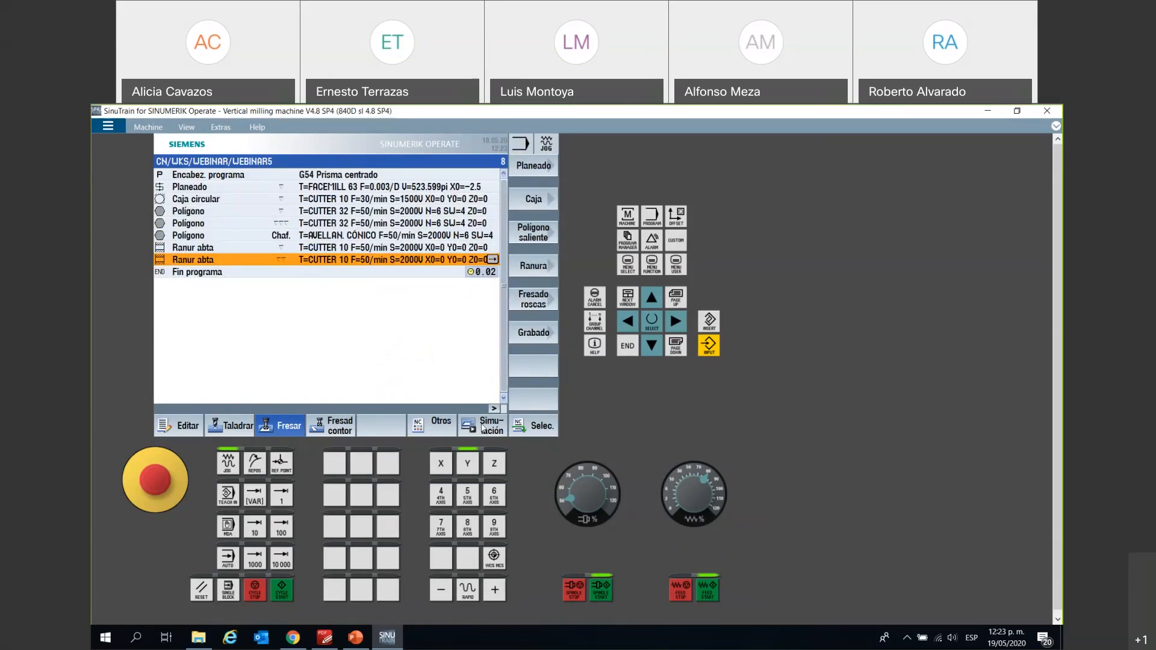
- Simulate the whole WEBINAR5 program with the open slots, adjusting the simulation override, and return to the program editor
left_click(481, 427)
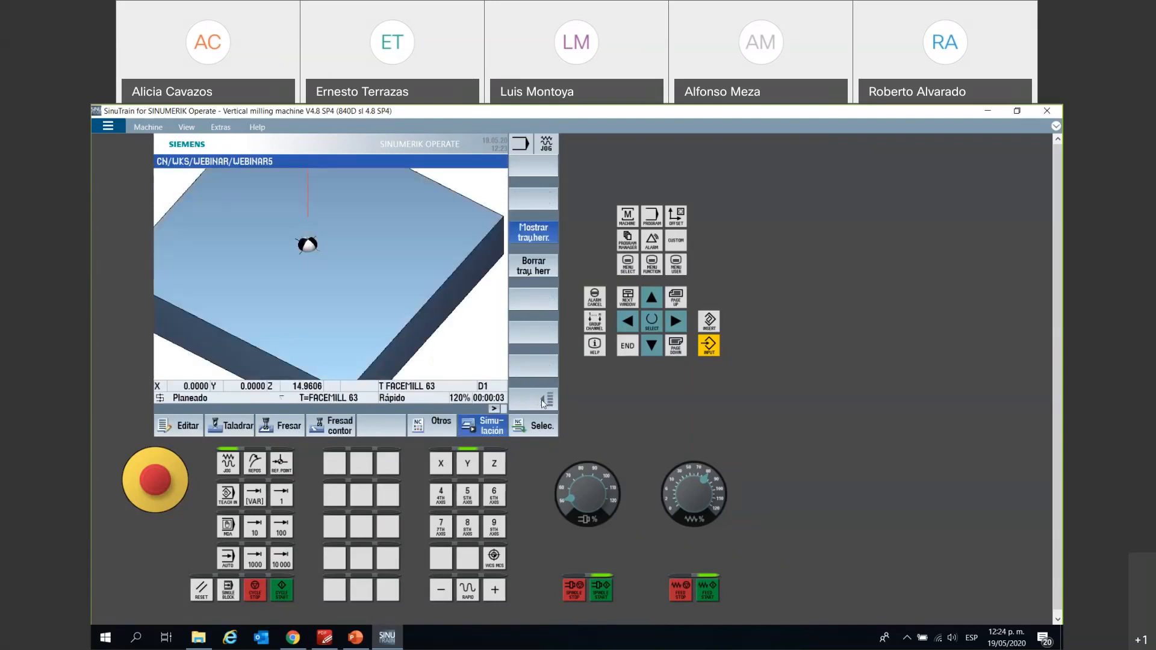
left_click(536, 367)
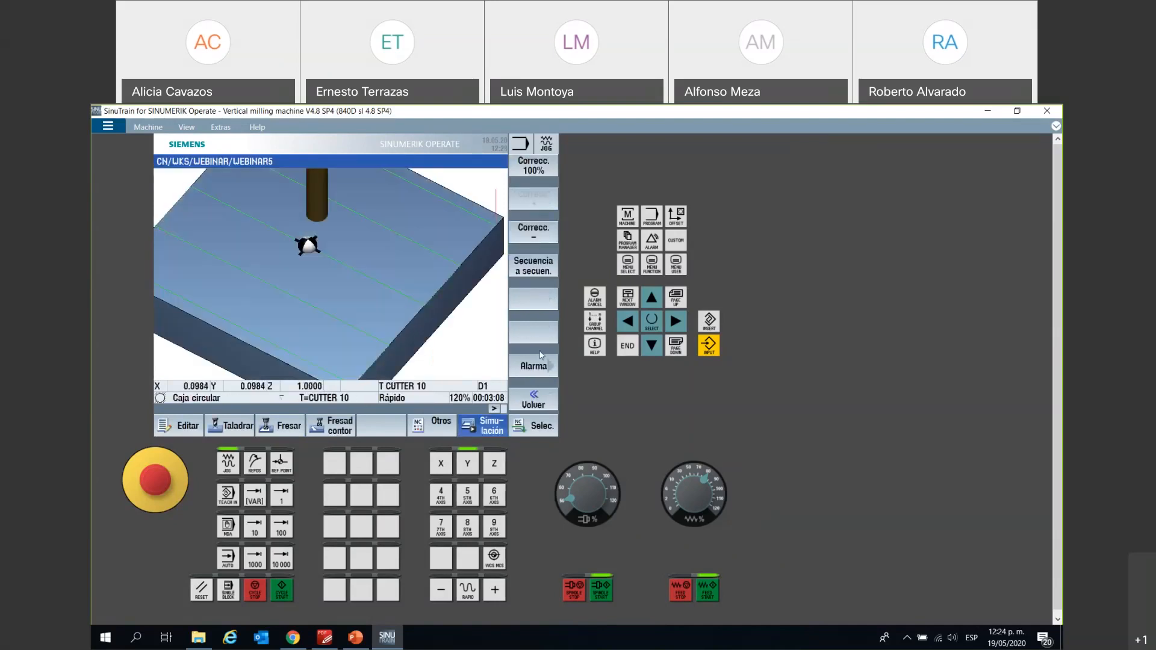
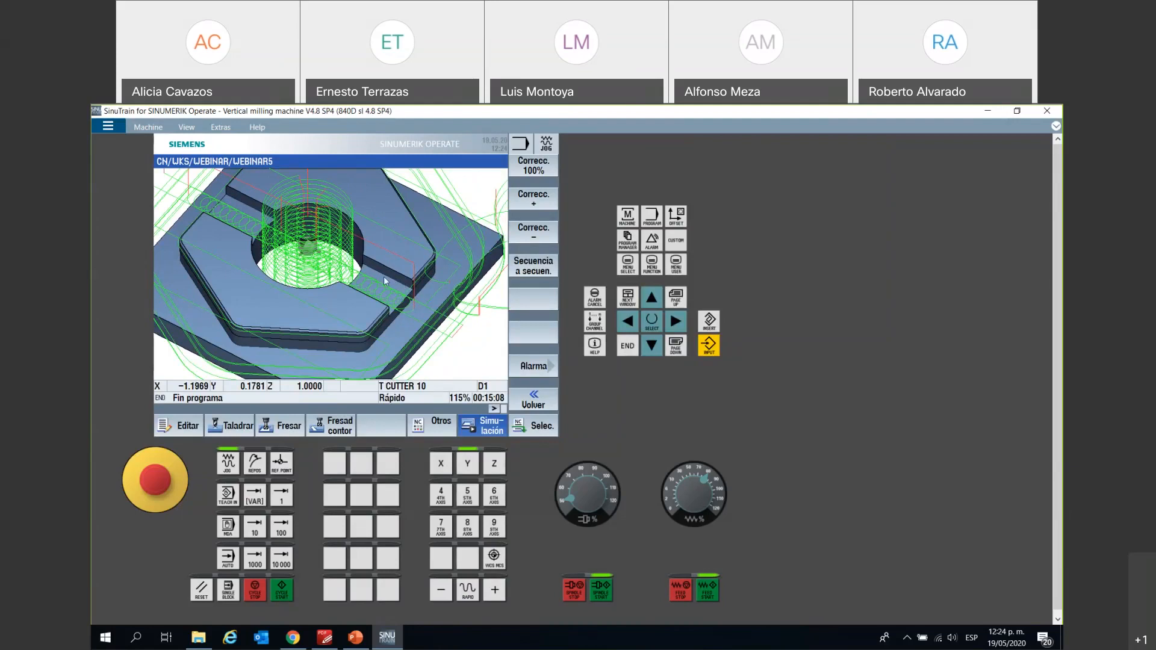
left_click(188, 431)
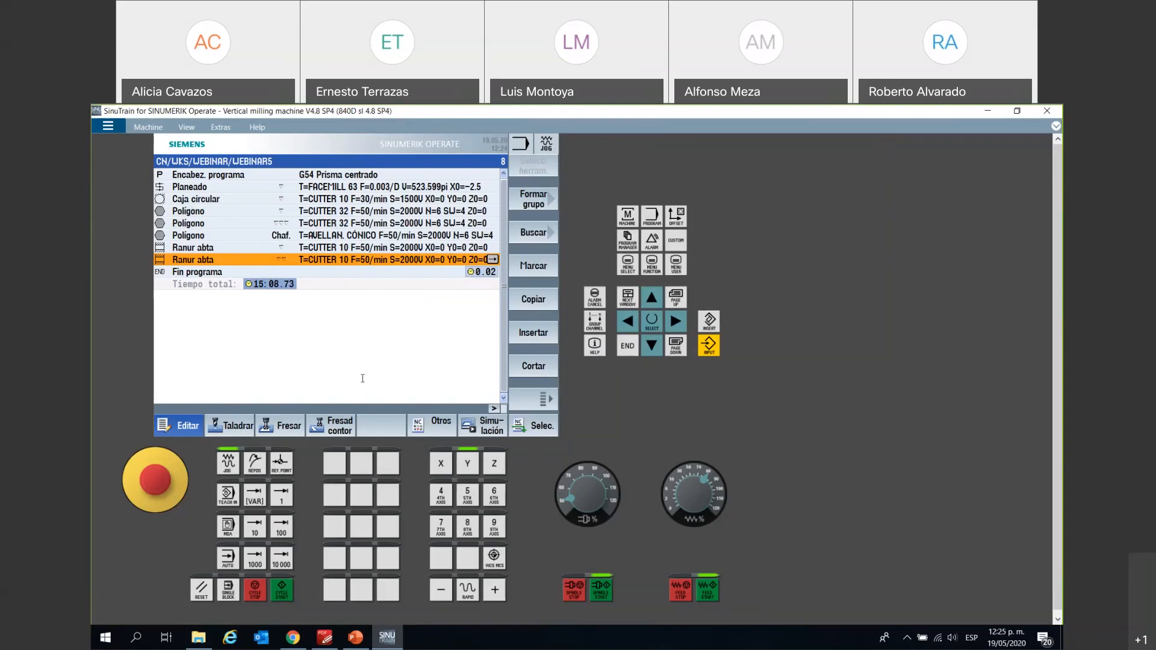
- Check the hole layout on the part drawing and return to the drilling cycles in WEBINAR5
left_click(239, 427)
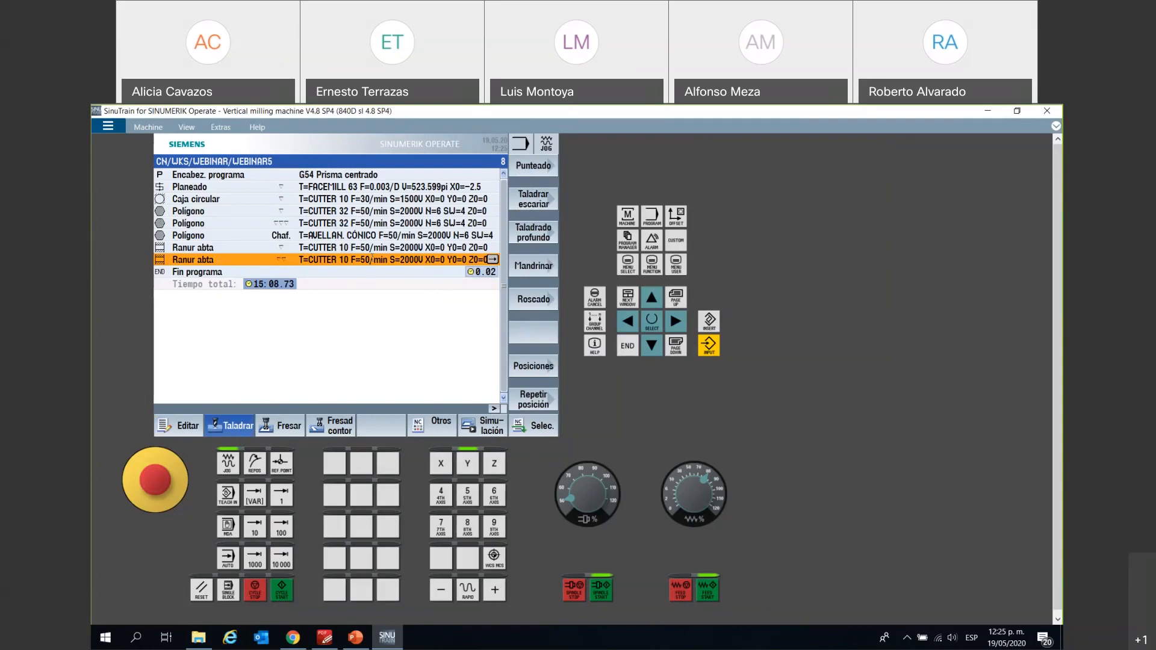
left_click(325, 637)
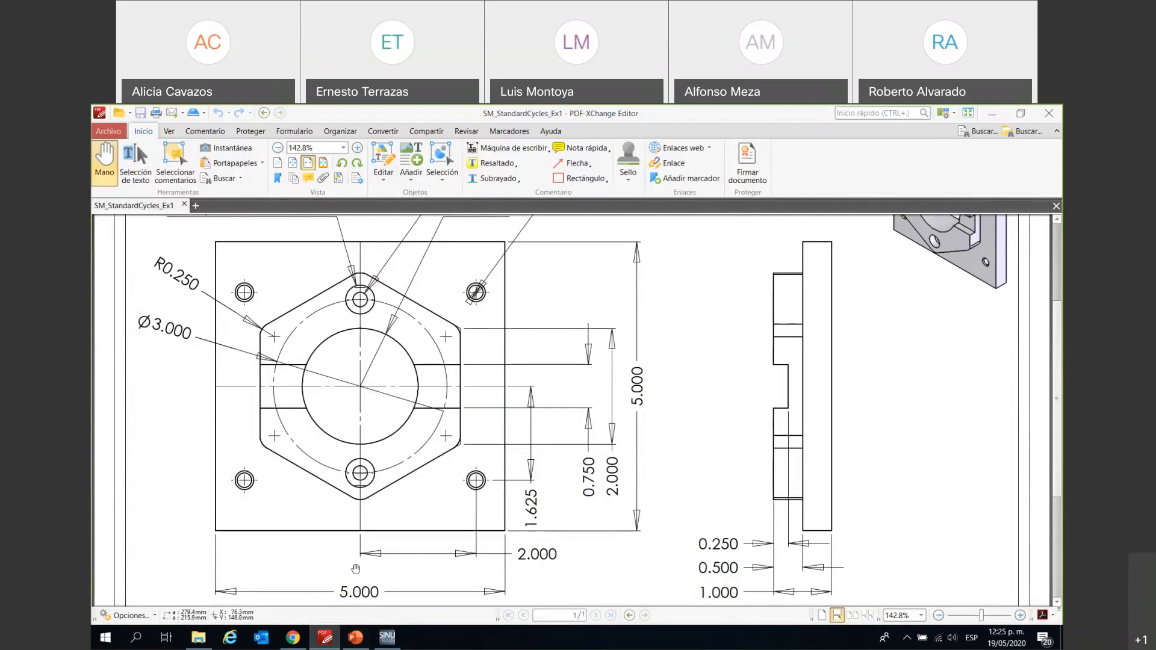
left_click(336, 634)
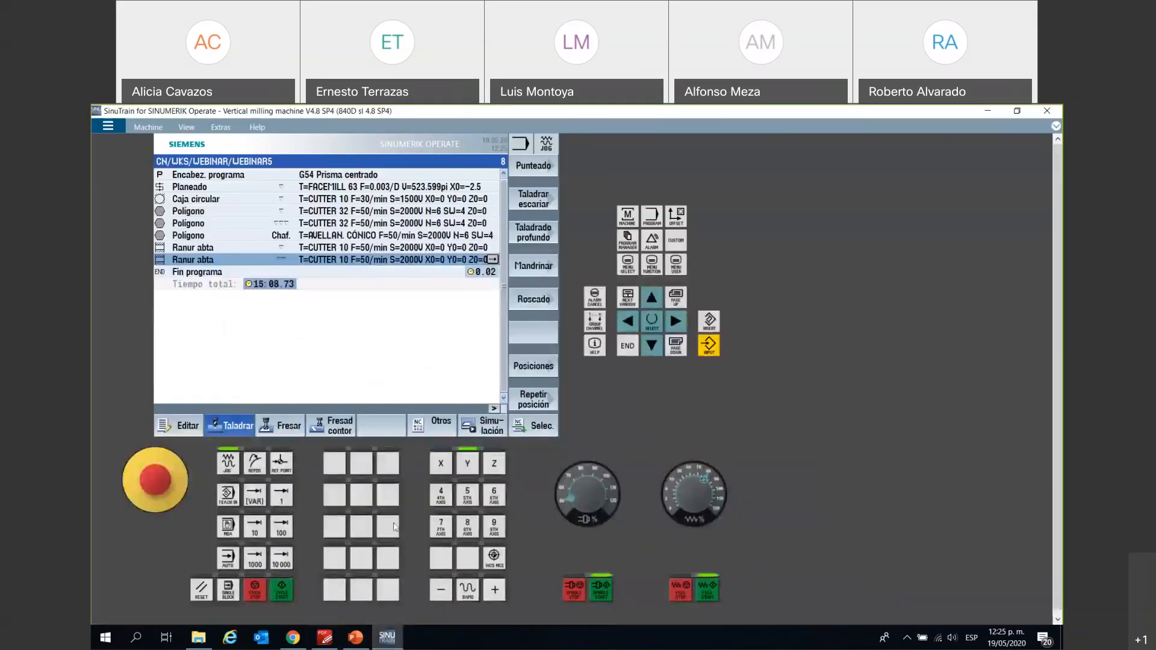
left_click(249, 423)
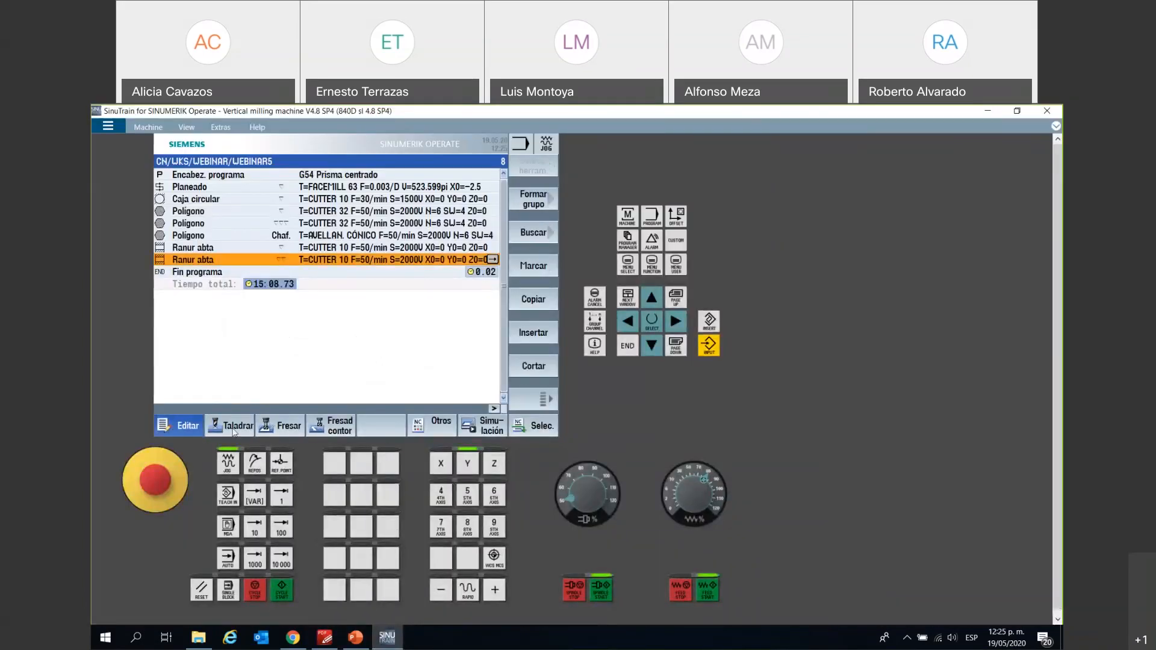
left_click(249, 423)
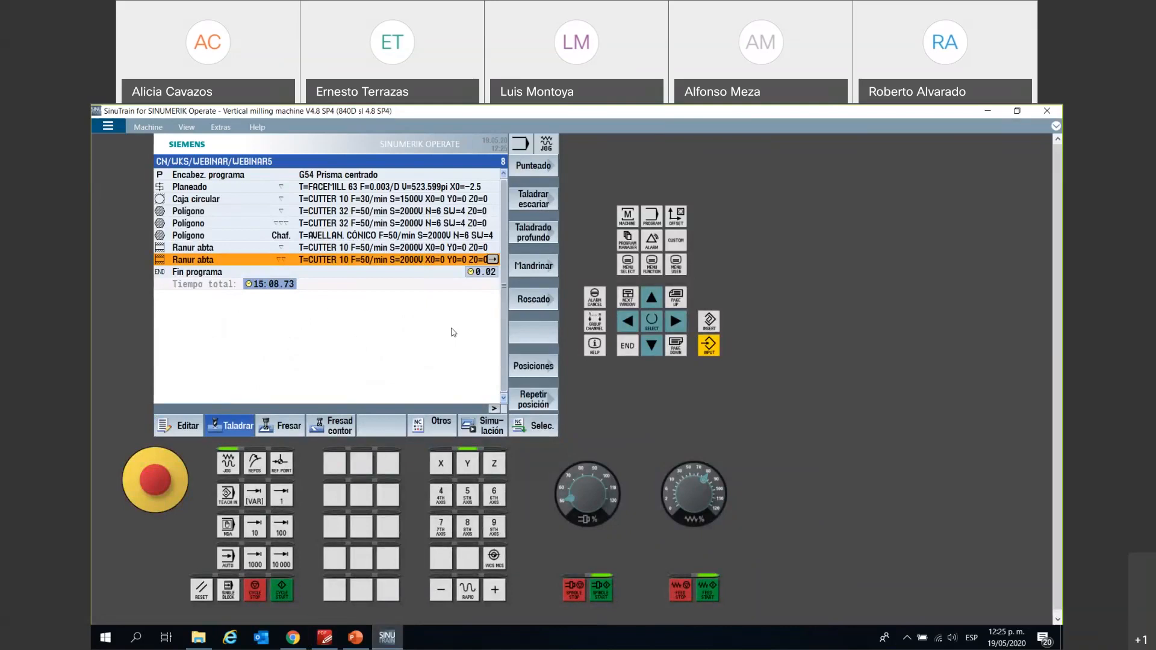
- Add a Punteado cycle with PUNTEADORA, F 50, S 2000, diameter 0.325 and dwell 0.5 s, comparing Punta with Diámetro before keeping Diámetro
left_click(530, 167)
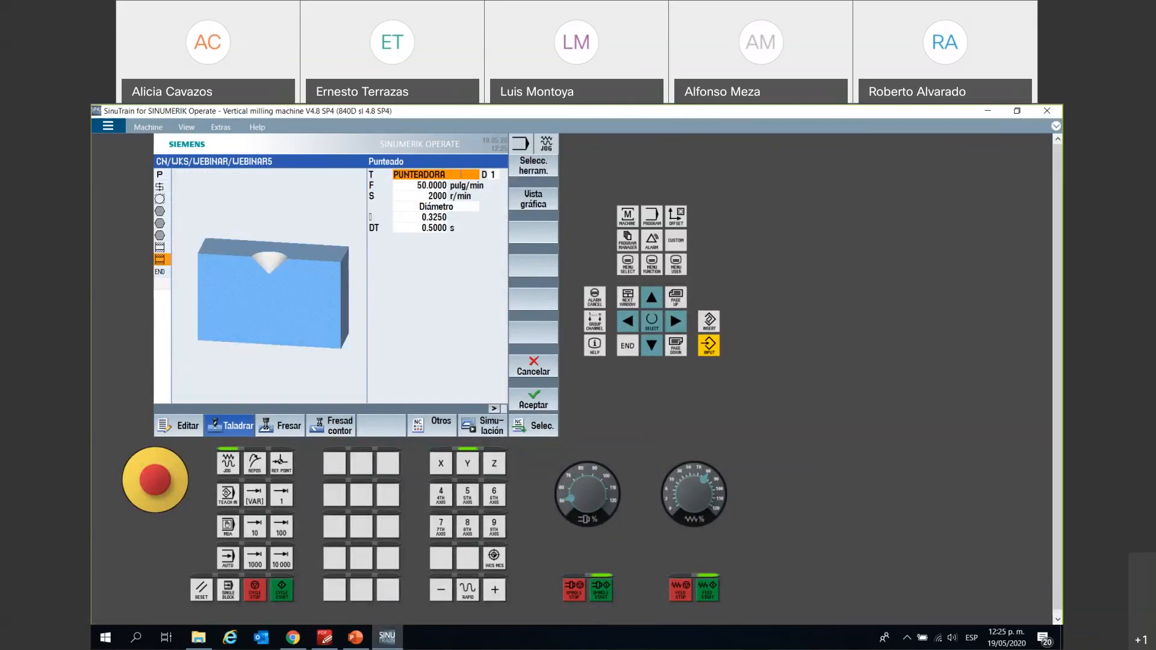
left_click(441, 175)
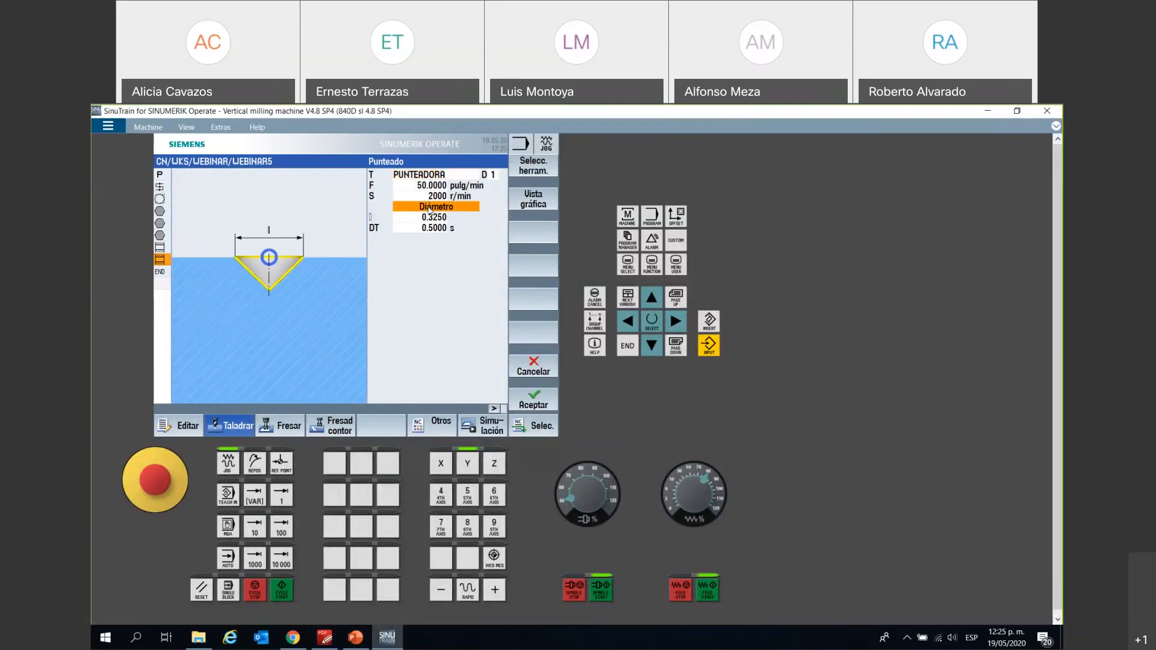
left_click(430, 209)
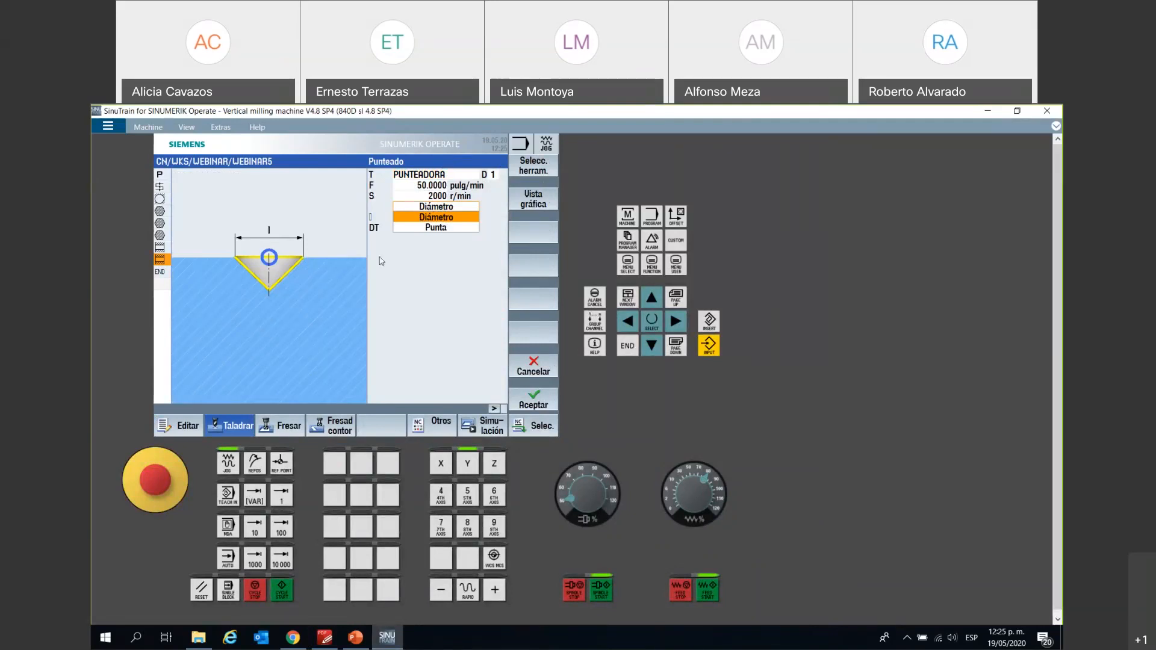
left_click(434, 228)
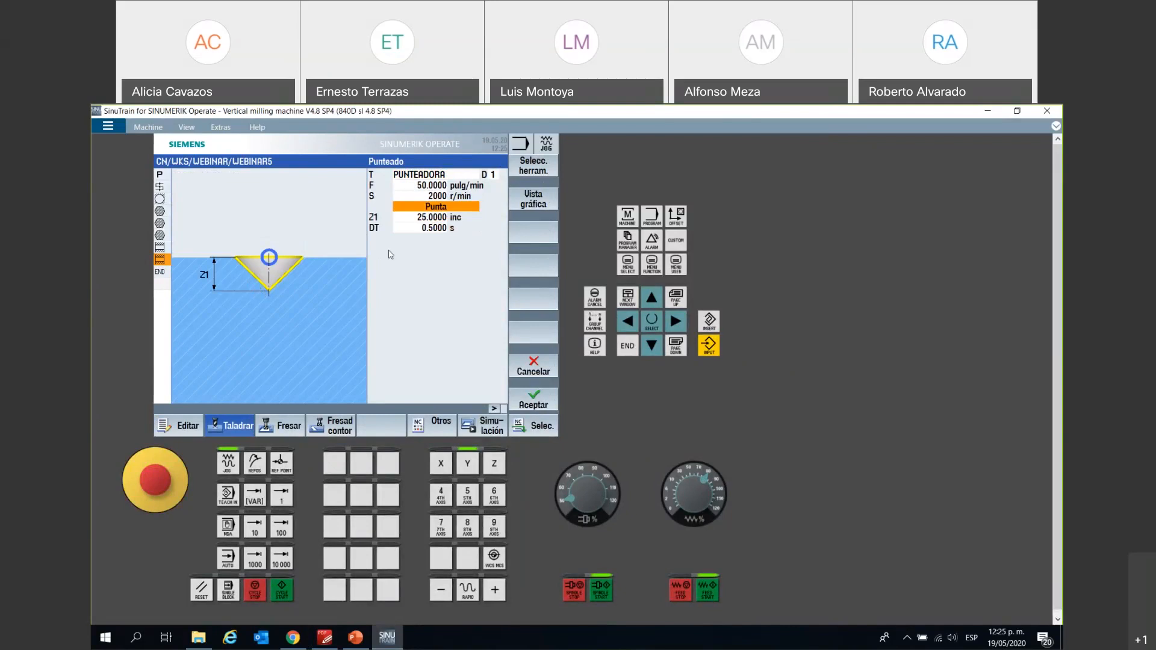
left_click(447, 208)
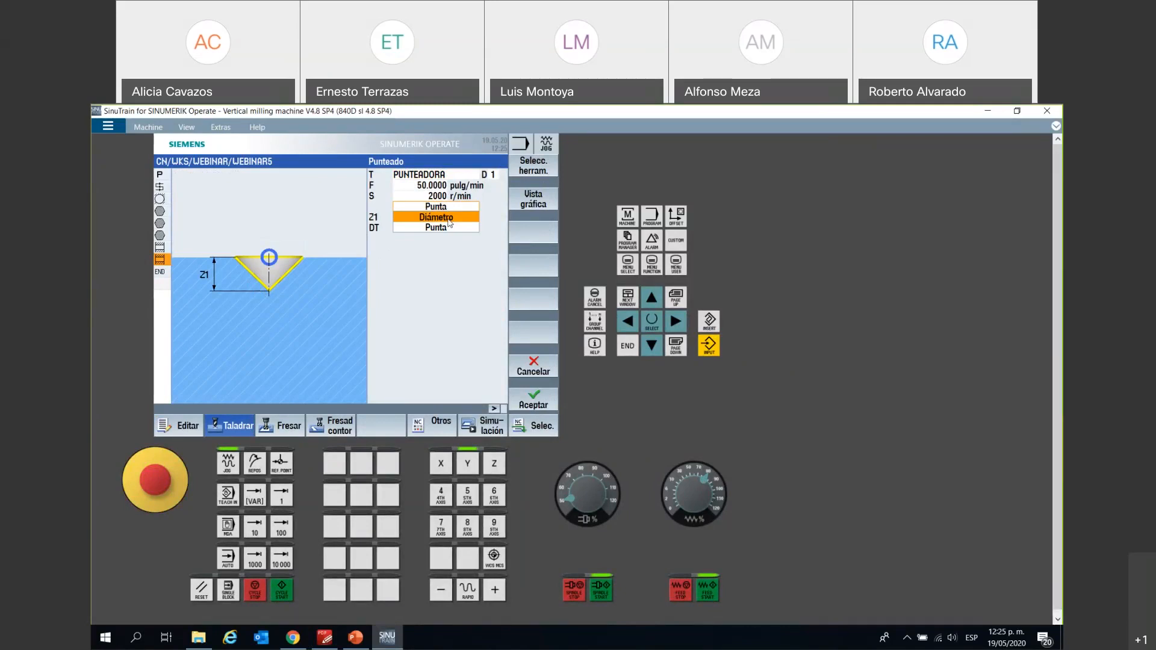
left_click(448, 219)
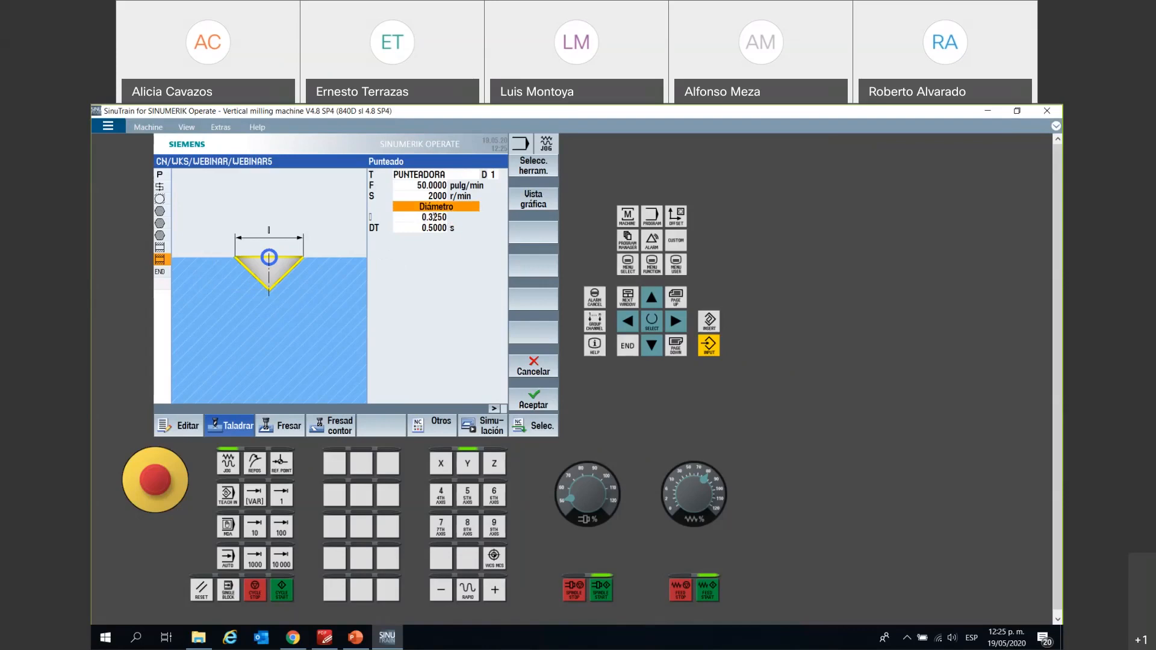
left_click(437, 218)
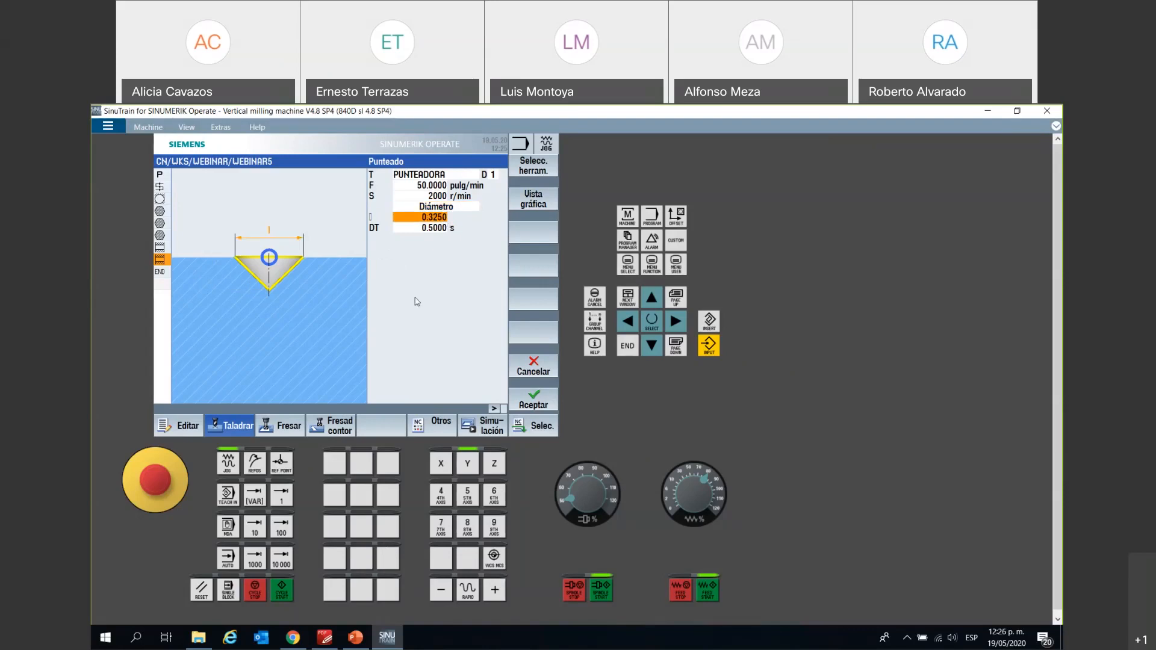
left_click(533, 401)
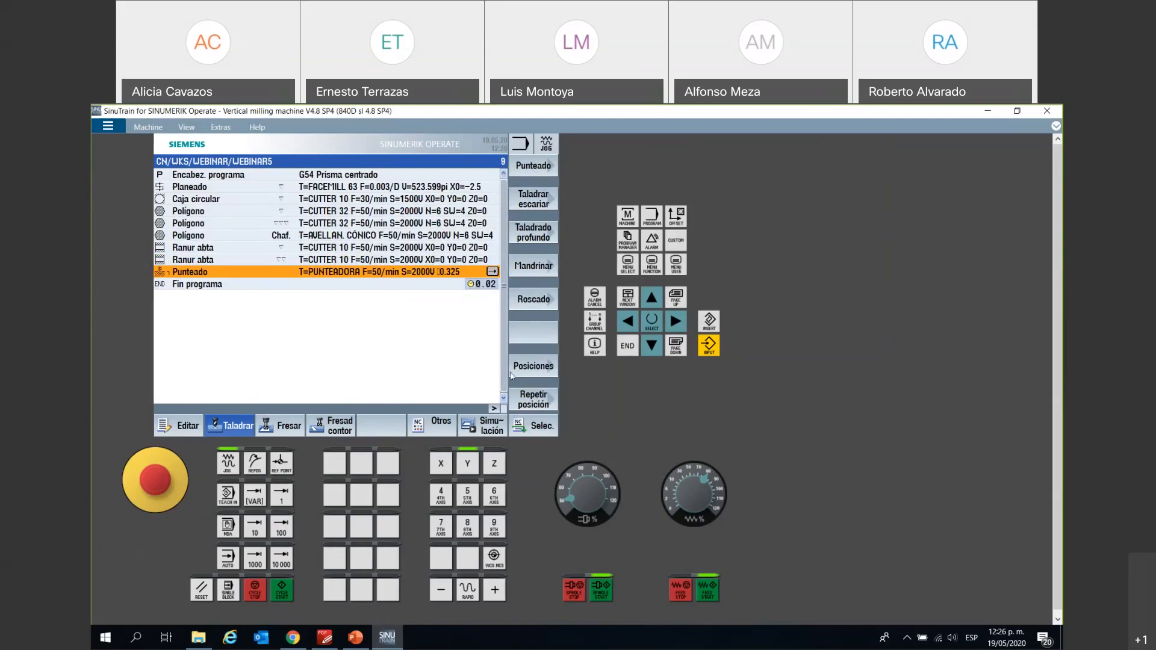
- Open the free hole positions for the centering cycle and compare polar with rectangular coordinates, leaving rectangular selected
left_click(545, 369)
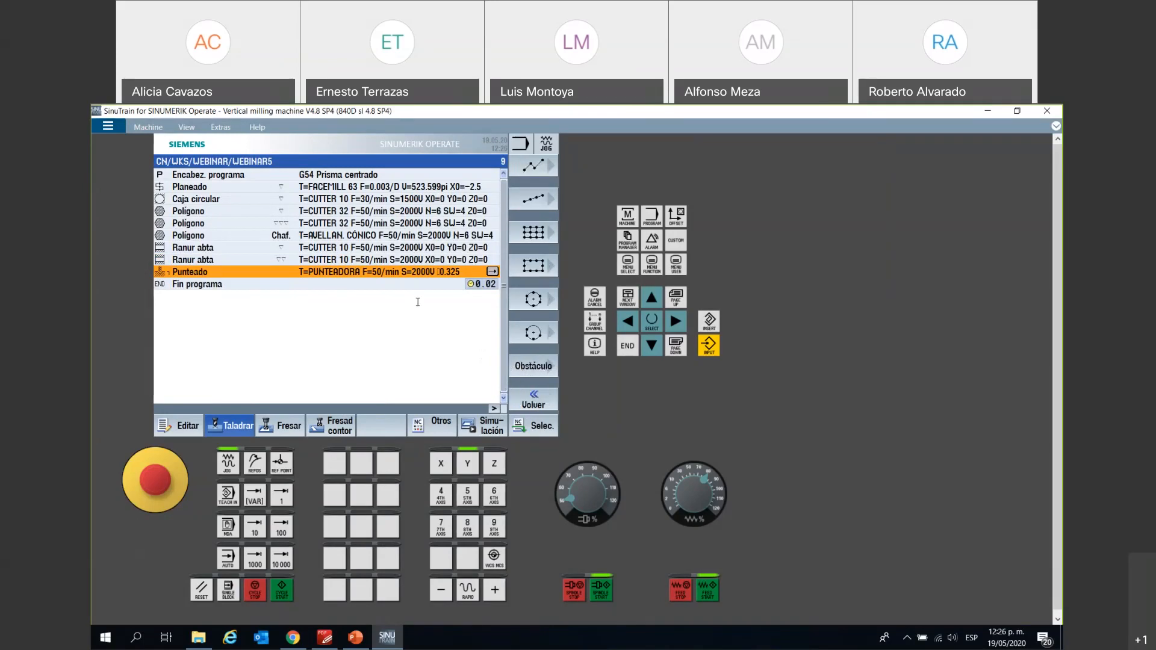
left_click(533, 168)
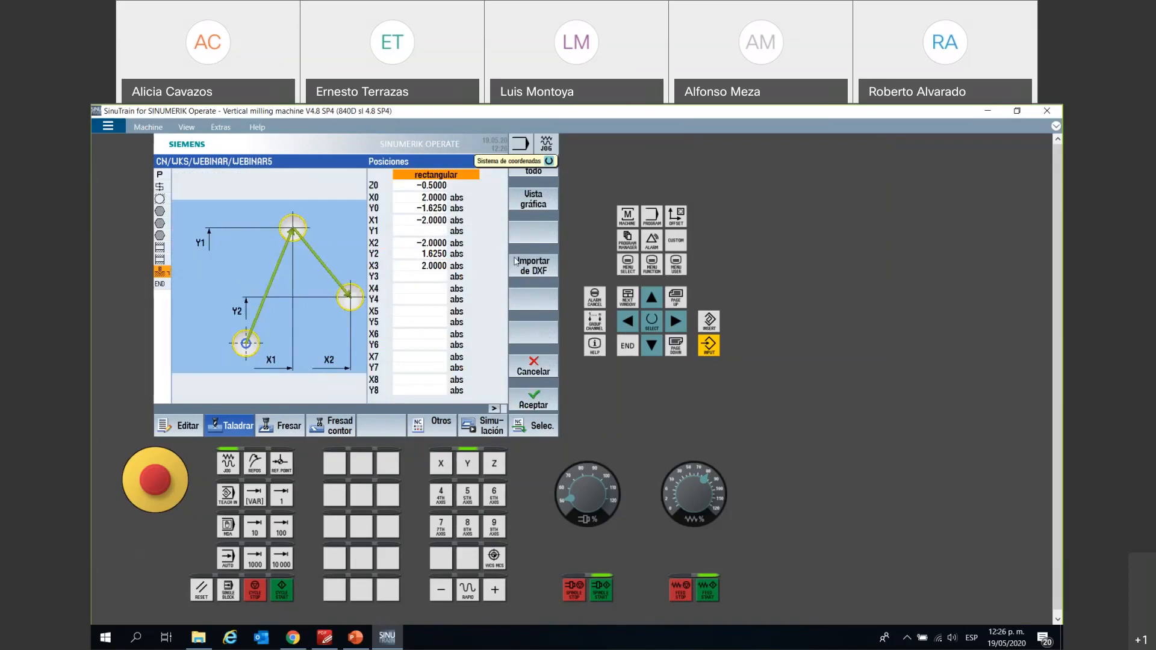
left_click(458, 174)
left_click(452, 196)
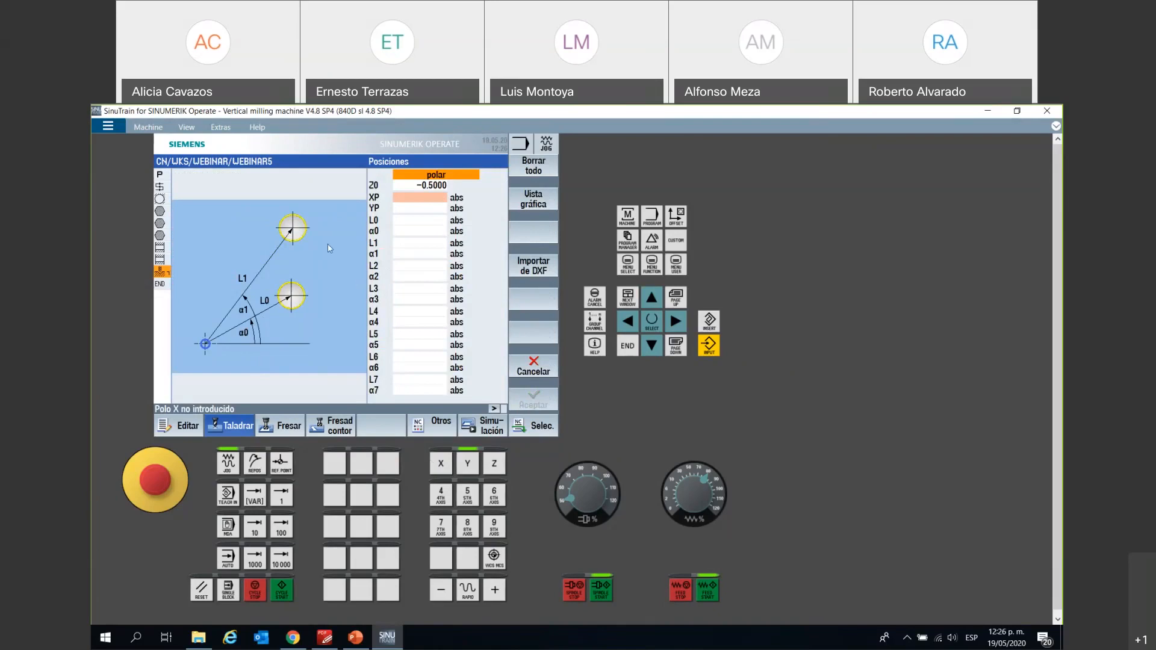
left_click(464, 176)
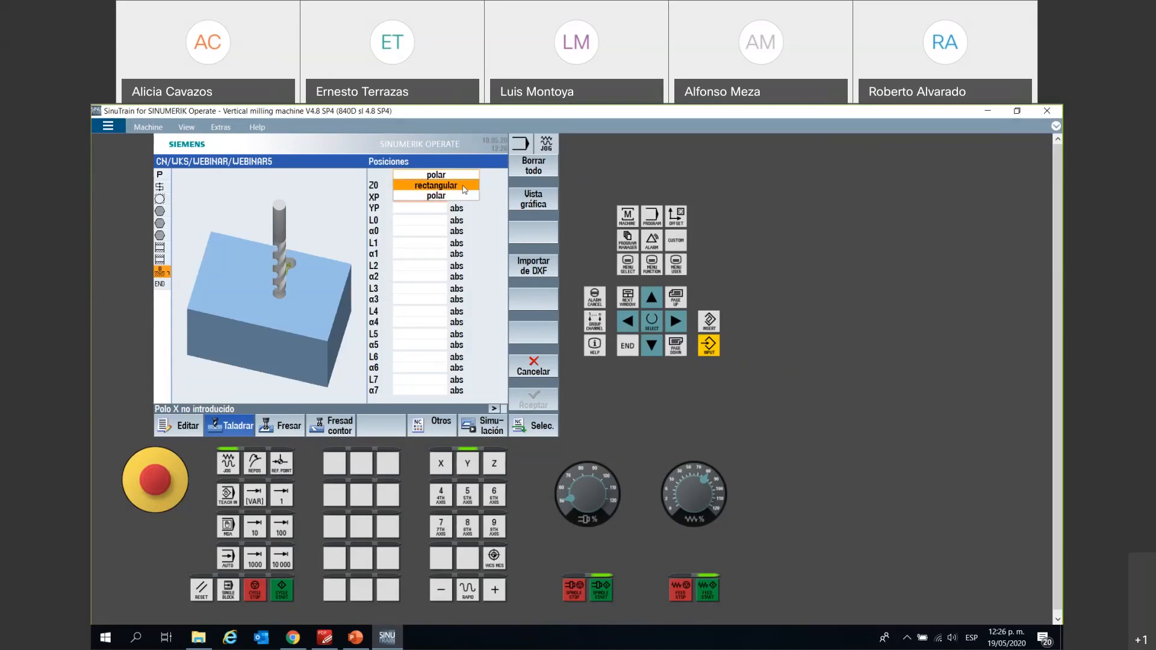
left_click(465, 186)
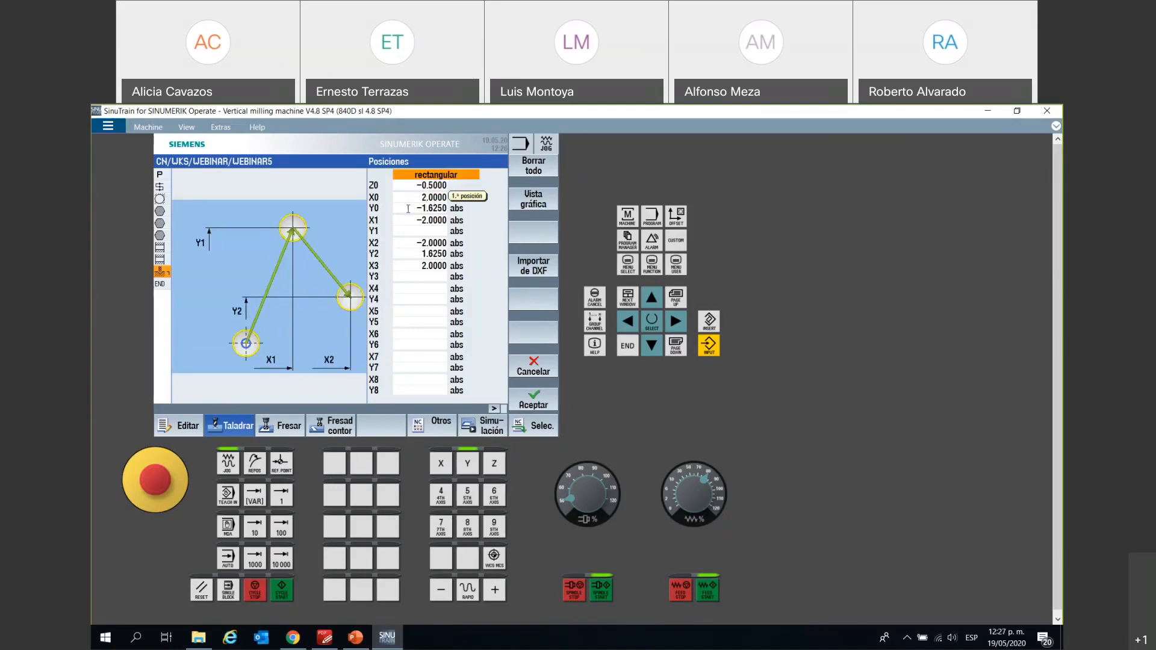
- Review and accept the rectangular centering positions Z0 -0.5, X0 2, Y0 -1.625, X1 -2, X2 -2, Y2 1.625 and X3 2
key("Down")
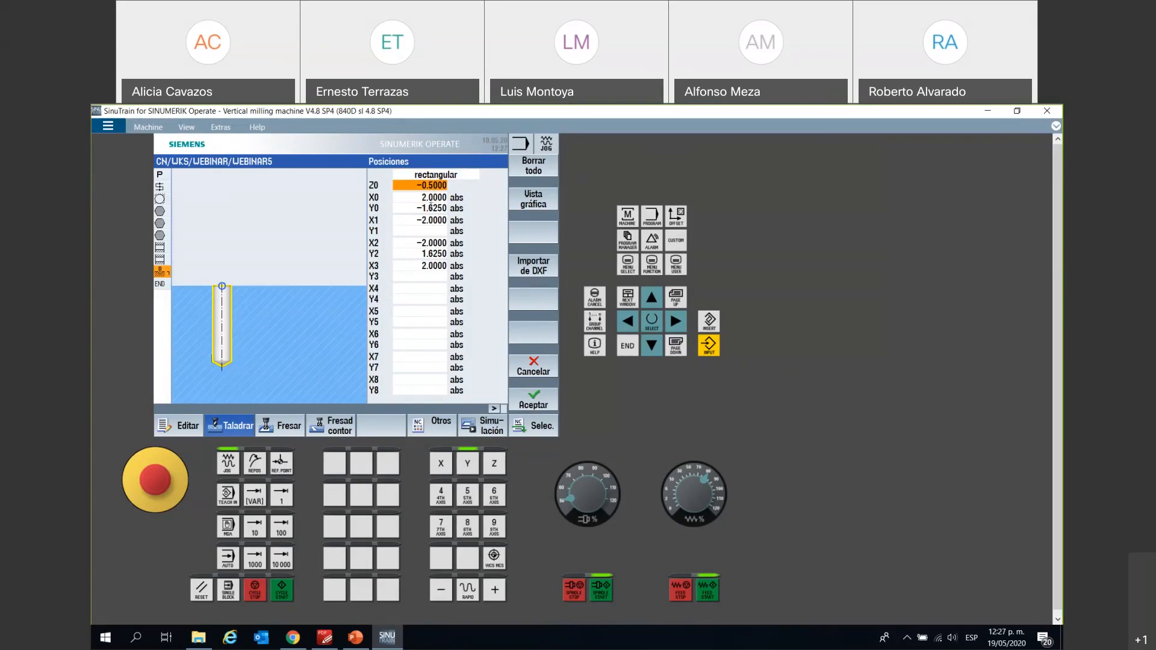
left_click(431, 208)
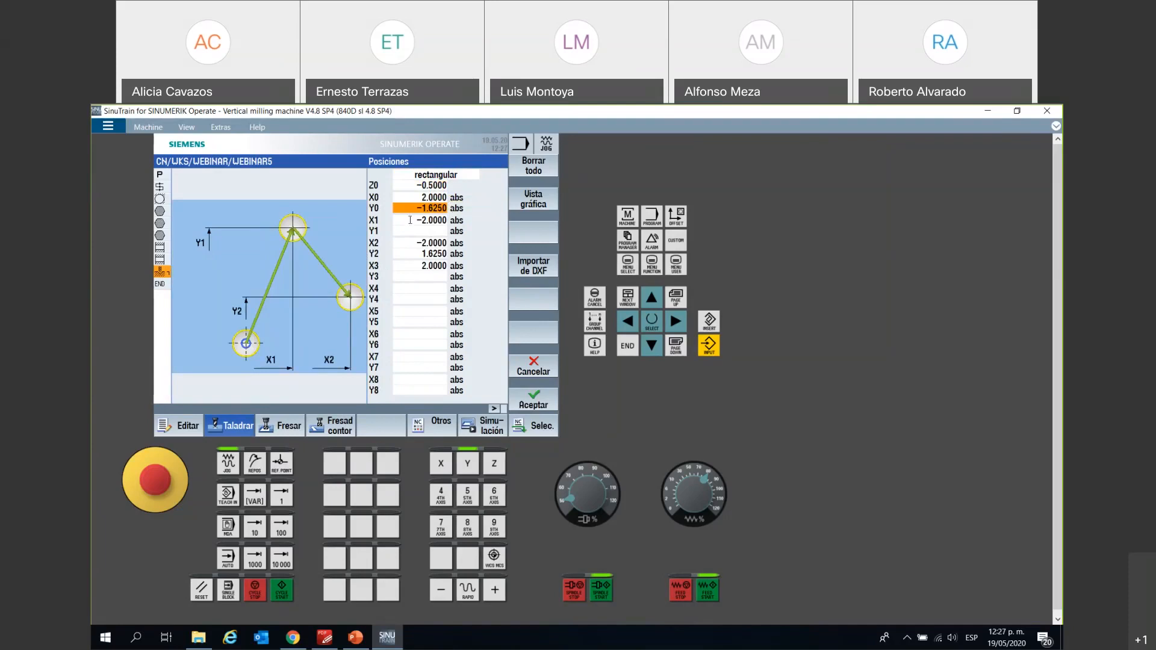
left_click(411, 221)
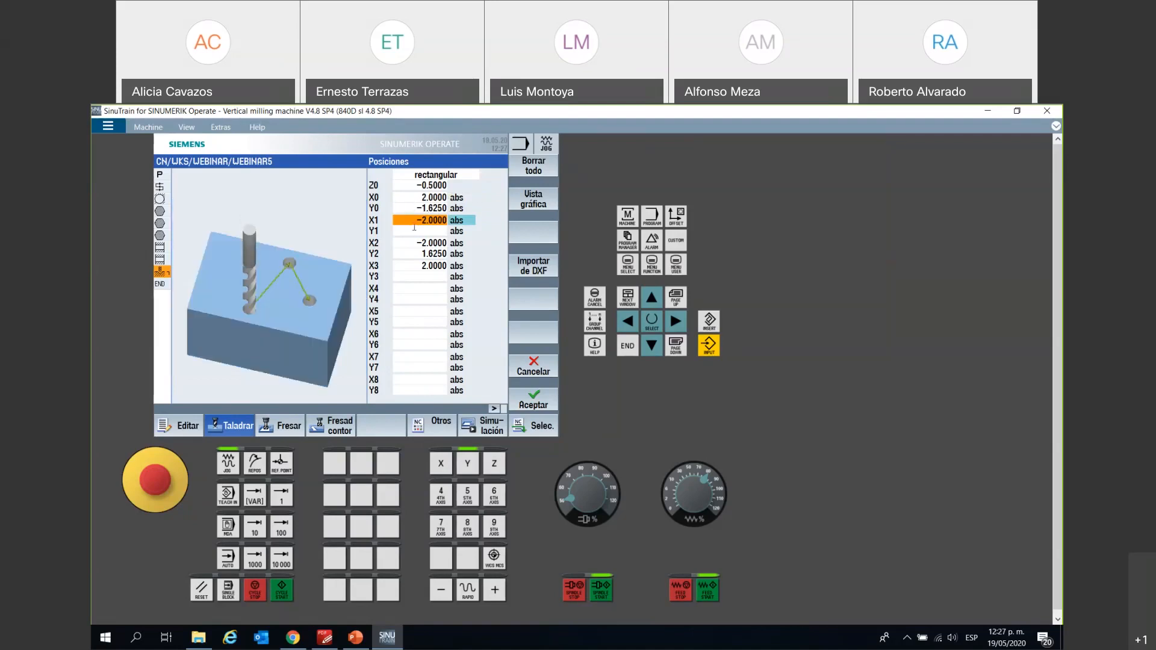
left_click(412, 229)
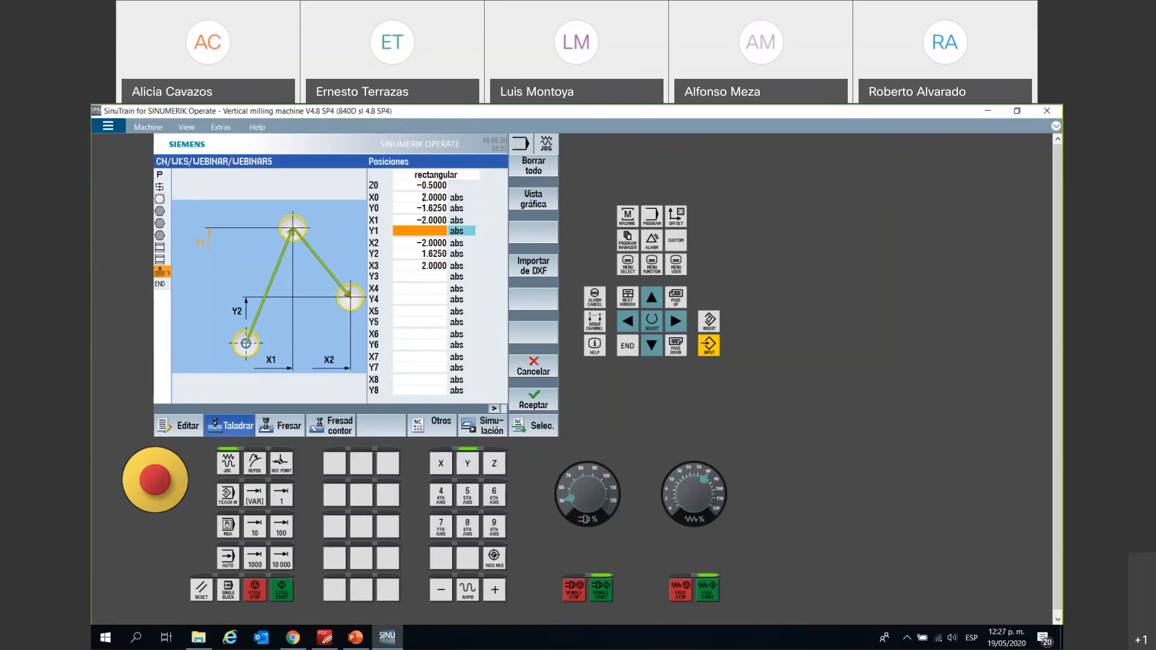
key("Down")
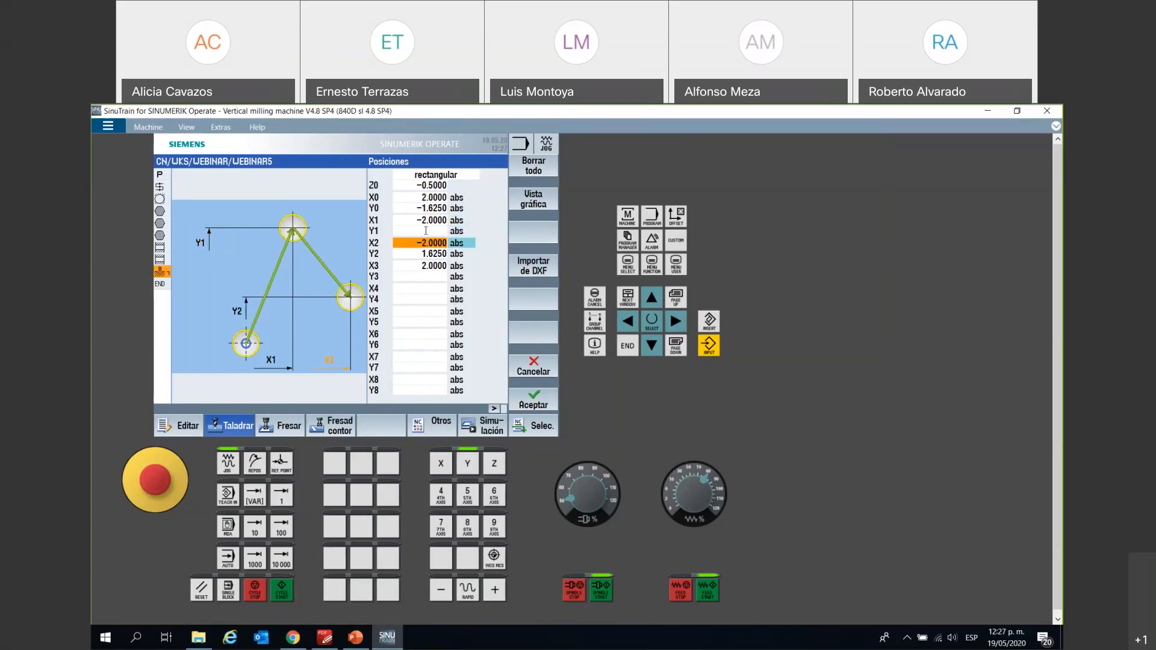
key("Up")
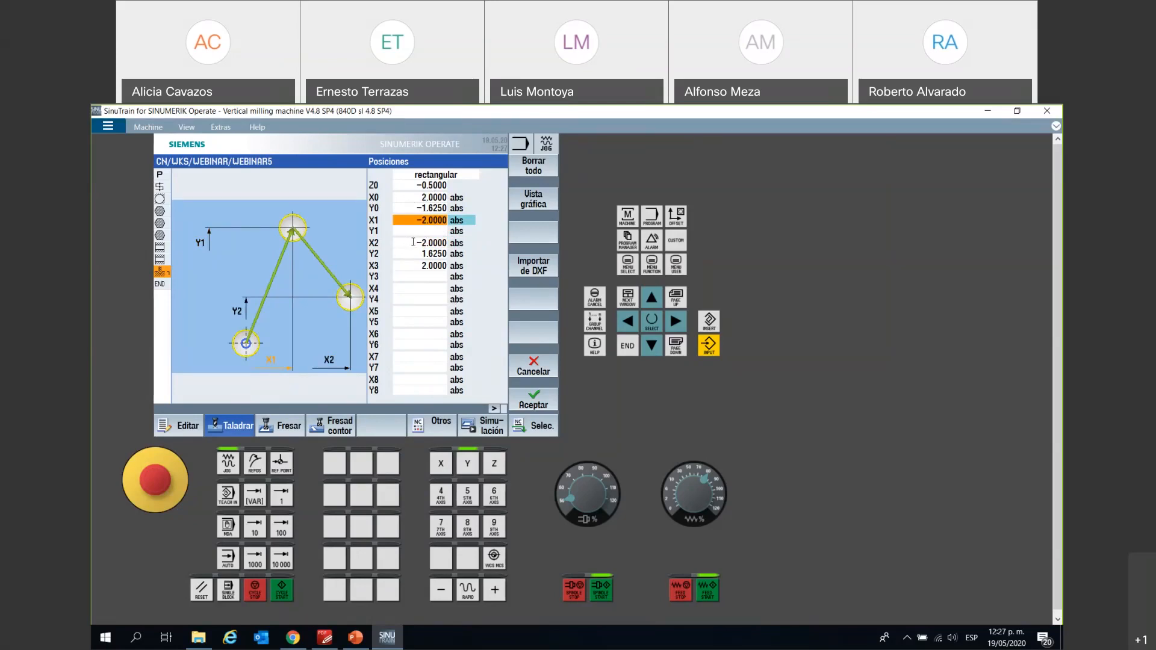
left_click(413, 242)
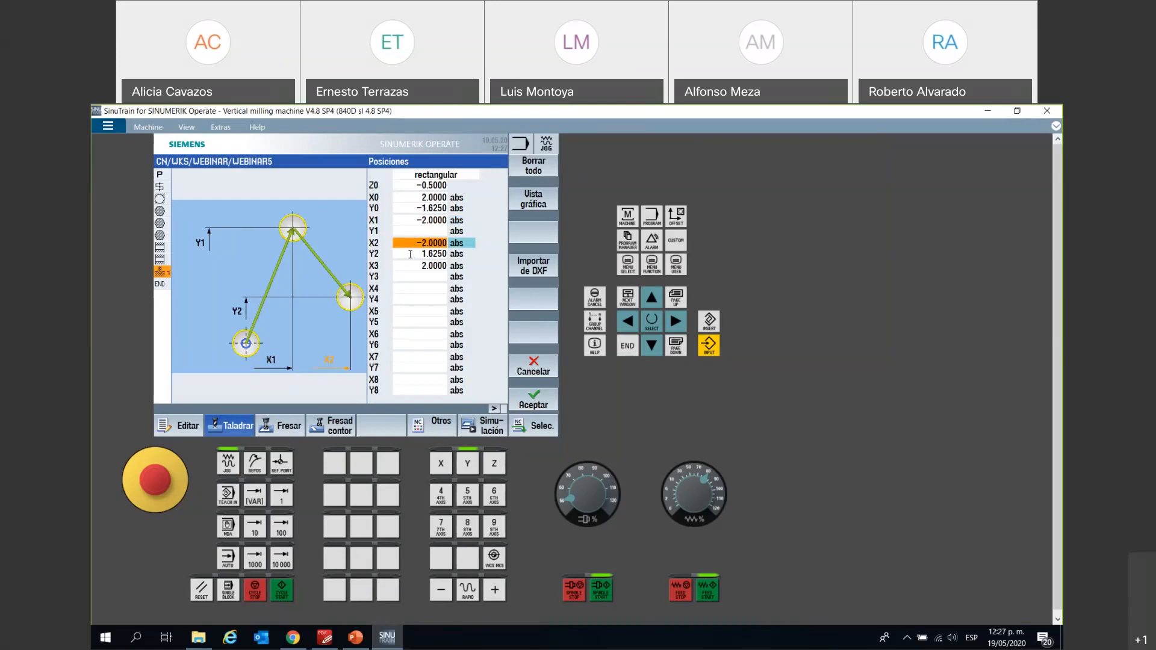
left_click(413, 254)
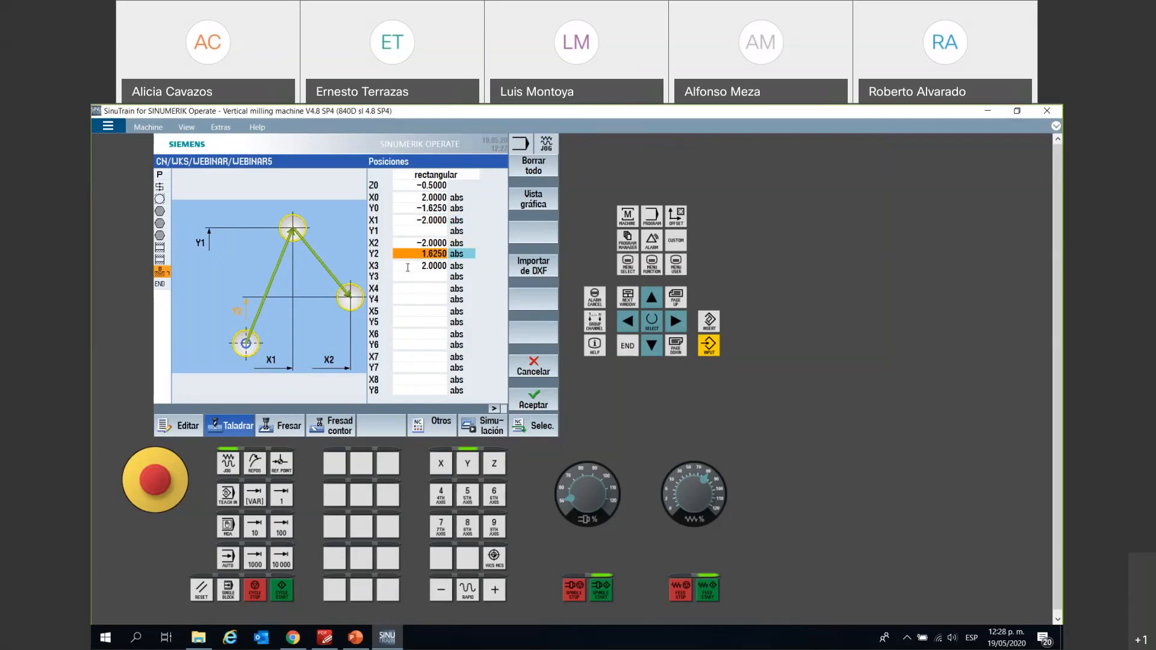
left_click(417, 267)
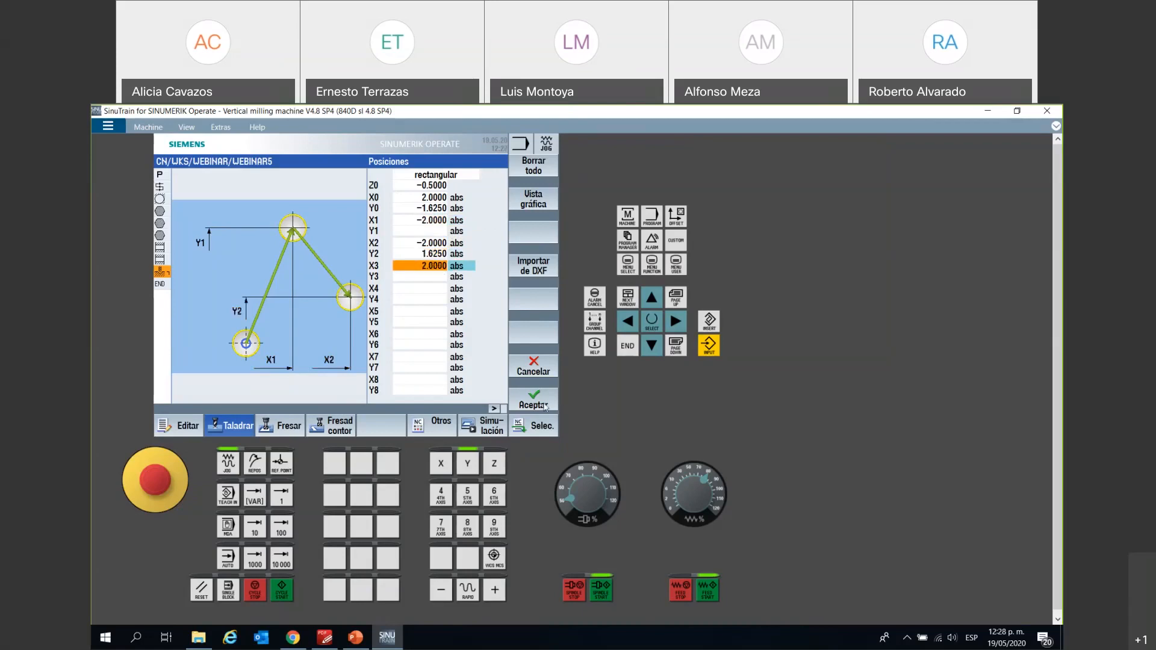
left_click(540, 405)
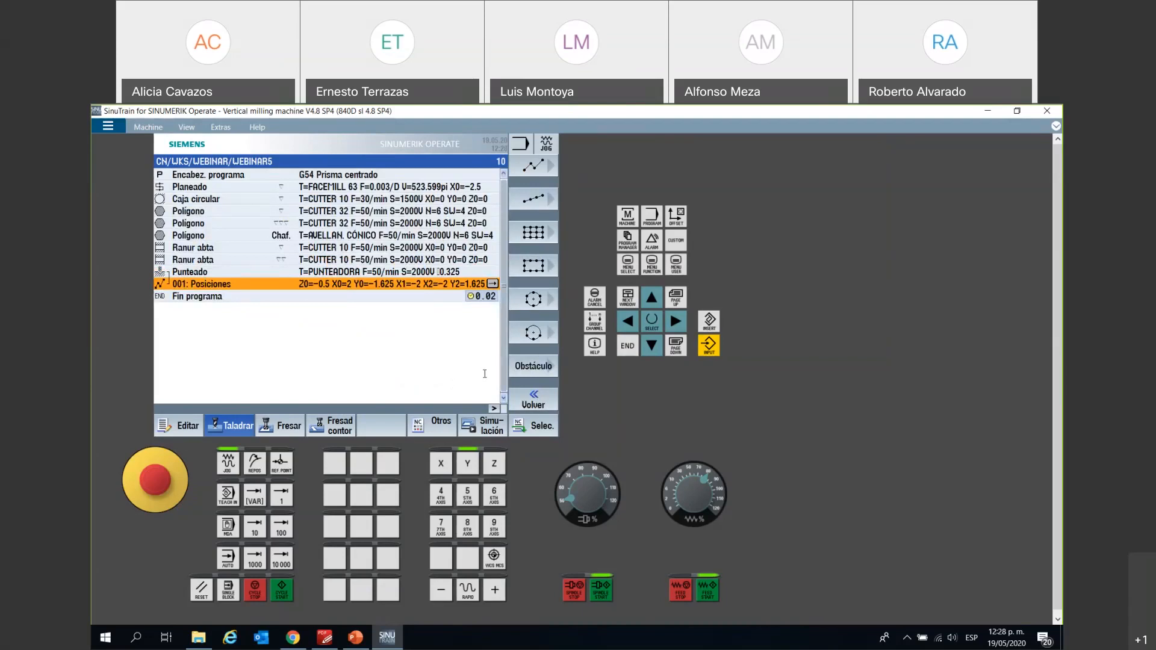
- Check the two bolt-circle holes on the part drawing and set up a position circle with Z0, X0, Y0 0, α0 90°, R 1.5 and N 2
left_click(324, 637)
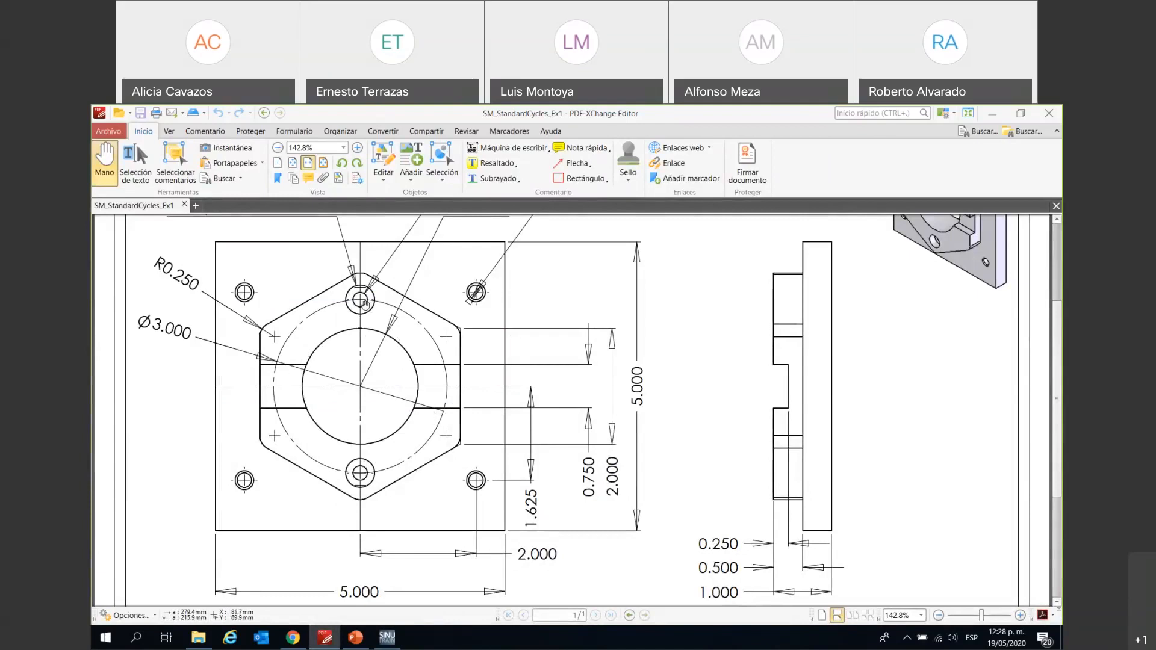
left_click(327, 642)
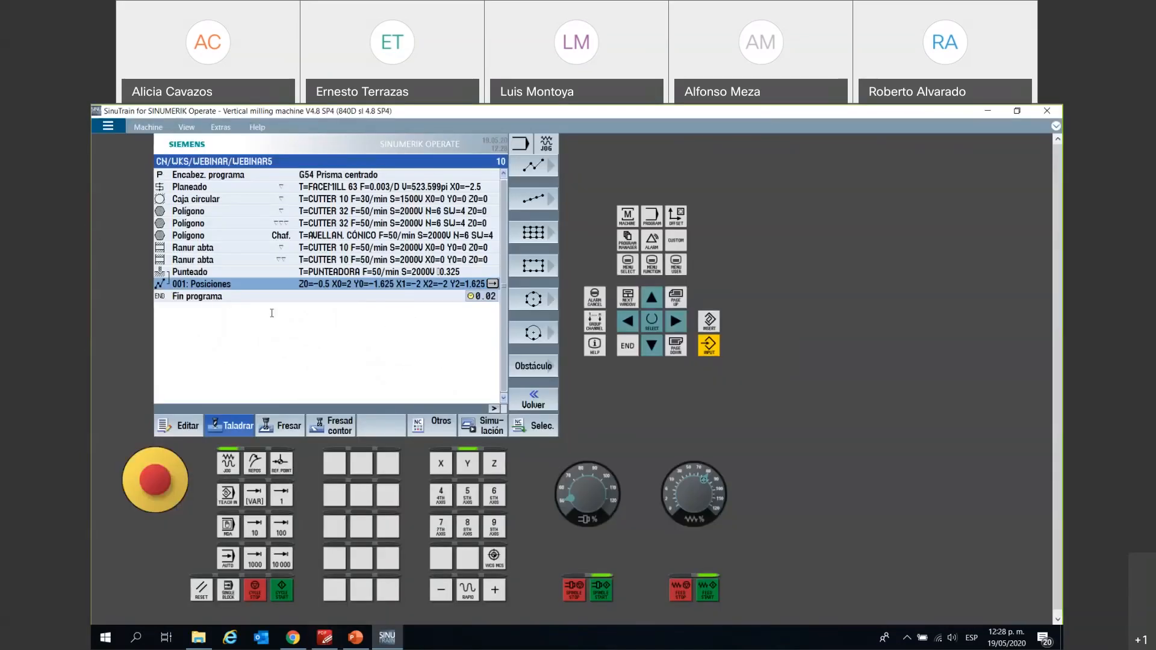
left_click(535, 298)
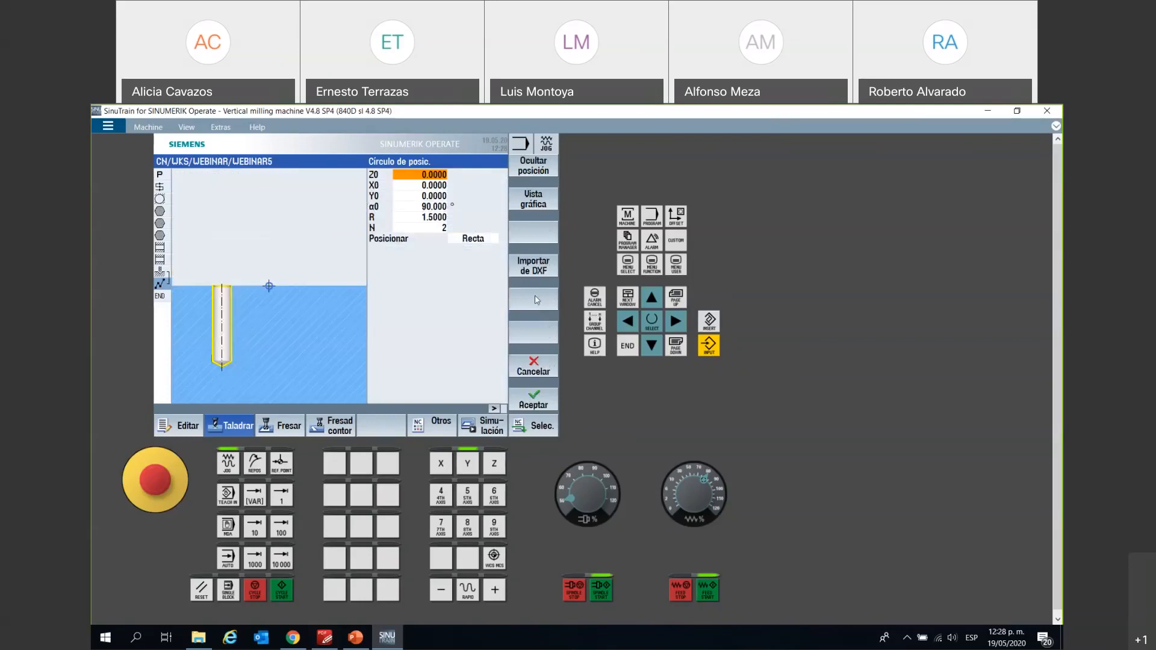
left_click(434, 196)
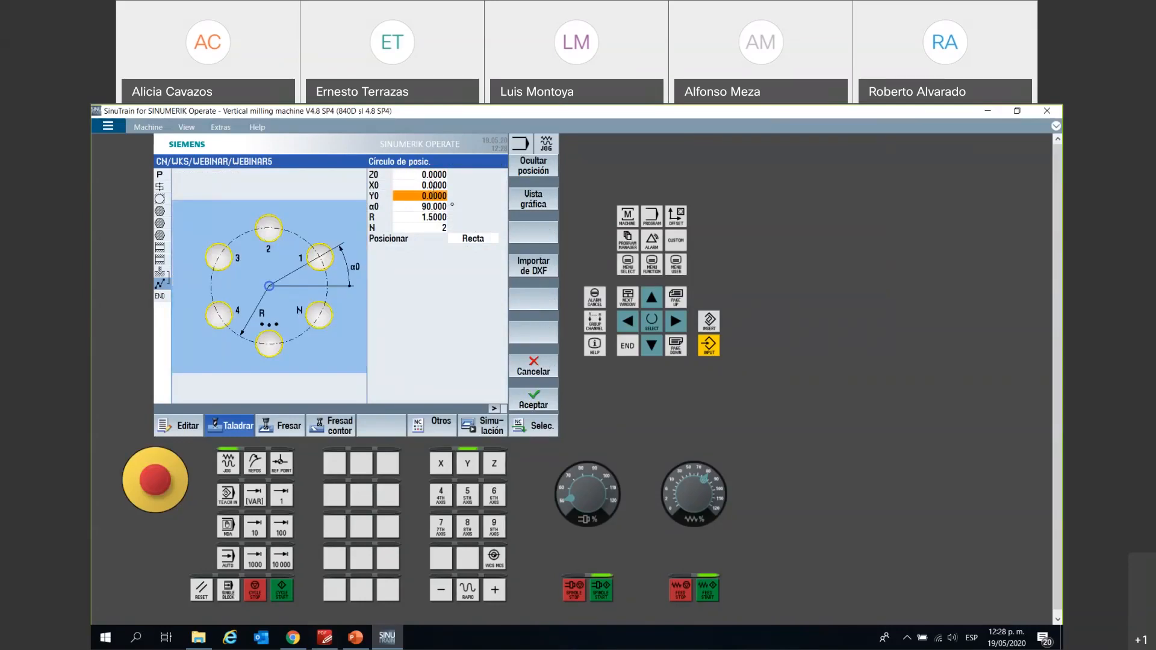
left_click(433, 206)
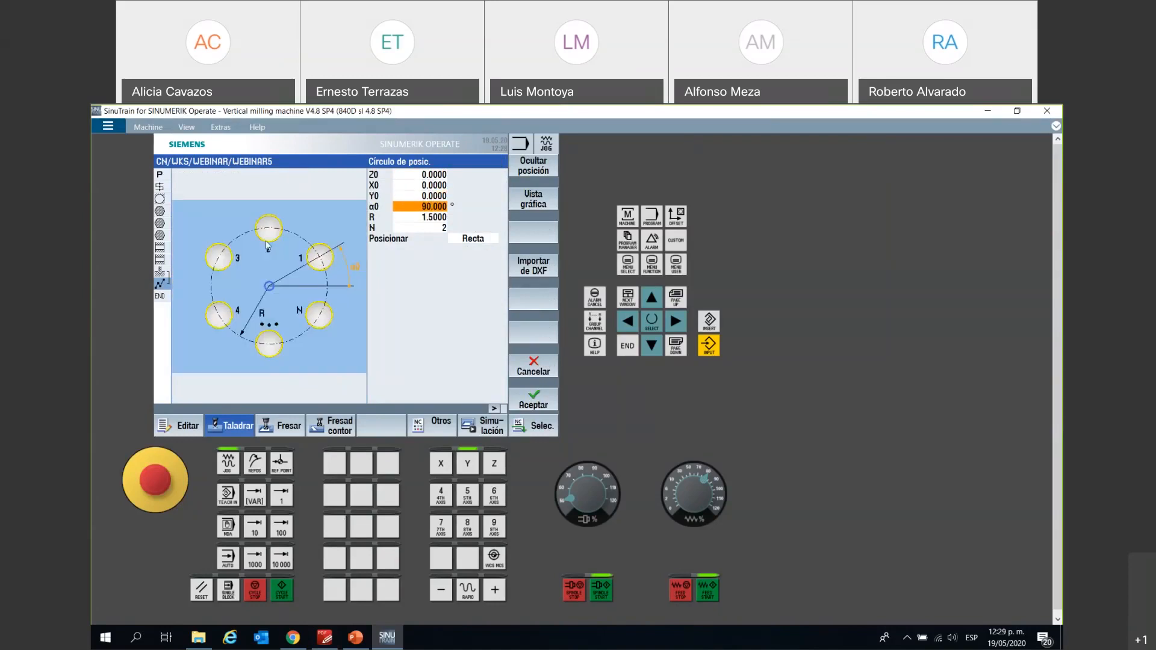
left_click(445, 208)
key("Return")
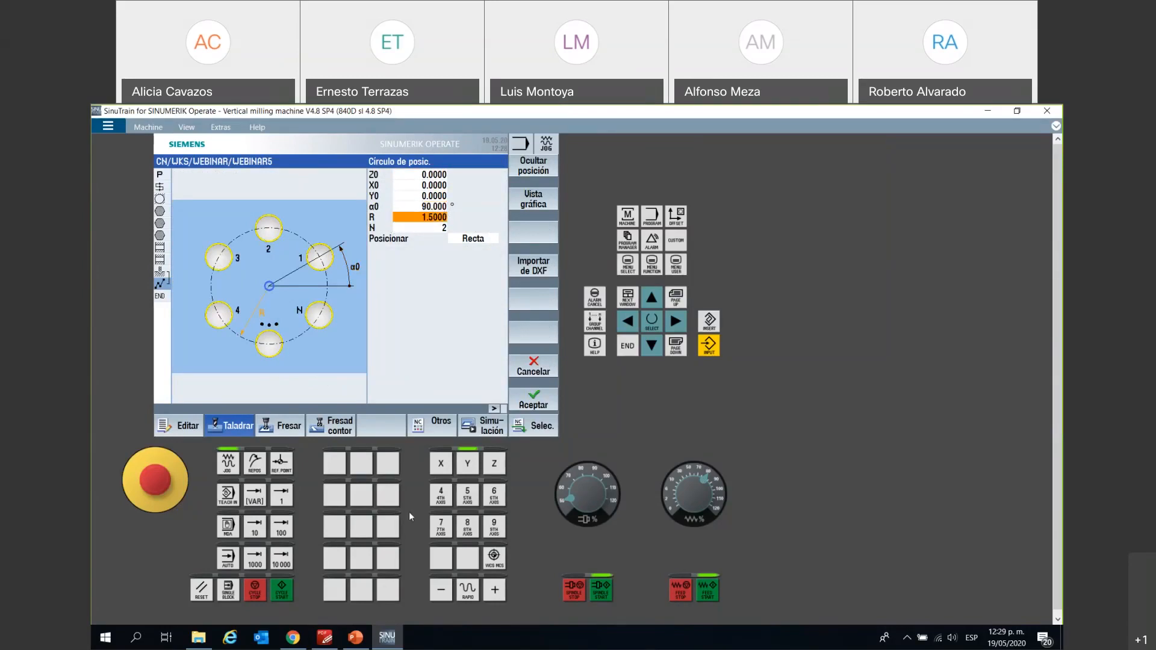
left_click(435, 229)
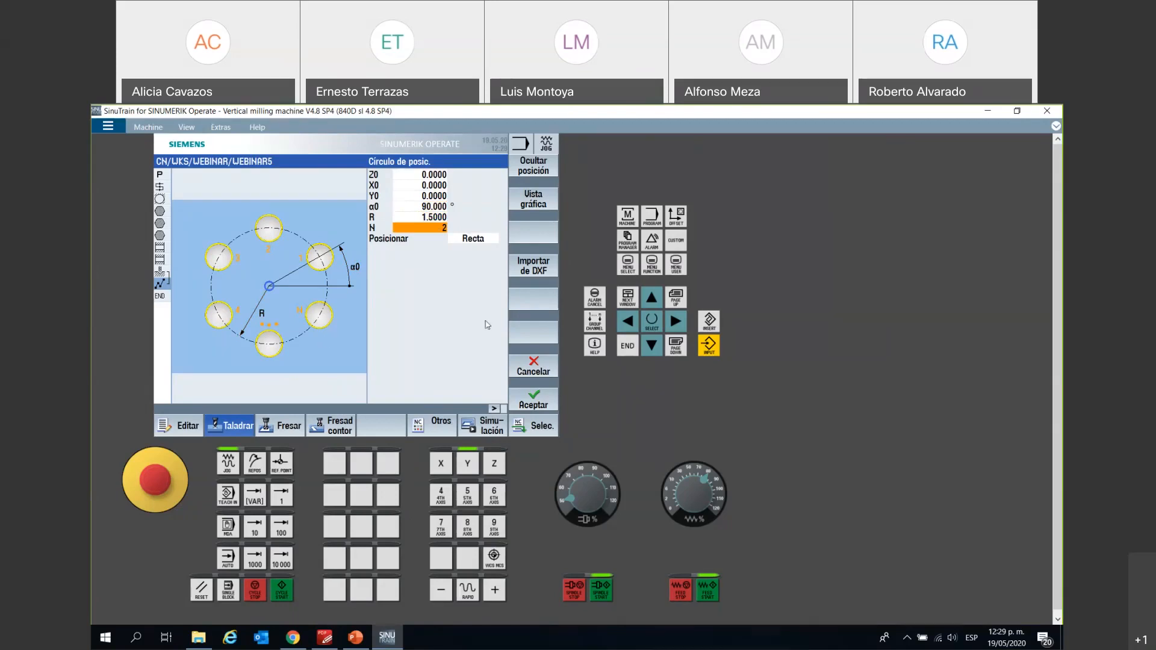
- Compare Arco with Recta positioning for the hole circle, keep Recta and accept the position circle into WEBINAR5
left_click(473, 240)
left_click(474, 240)
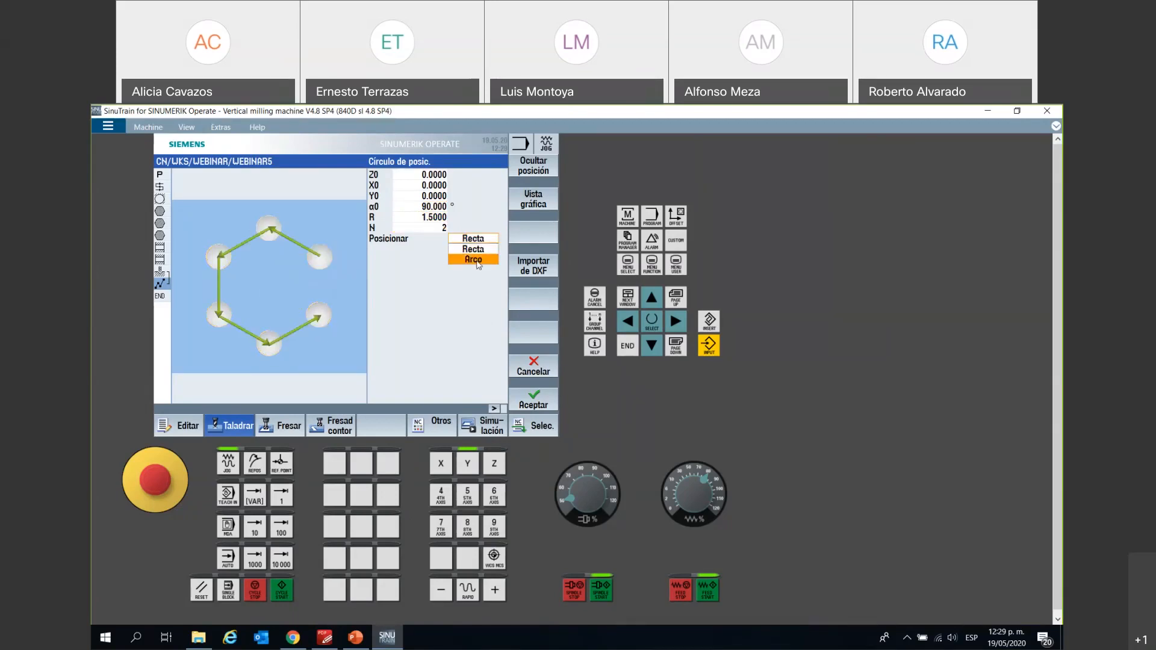
left_click(473, 259)
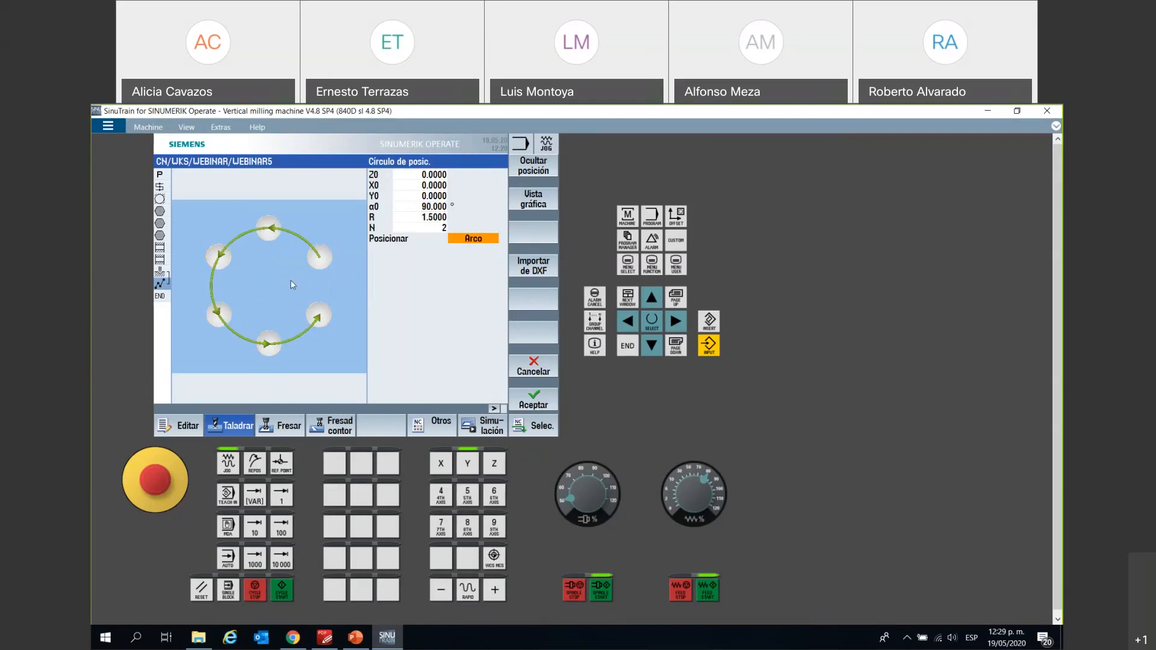
left_click(481, 240)
left_click(475, 249)
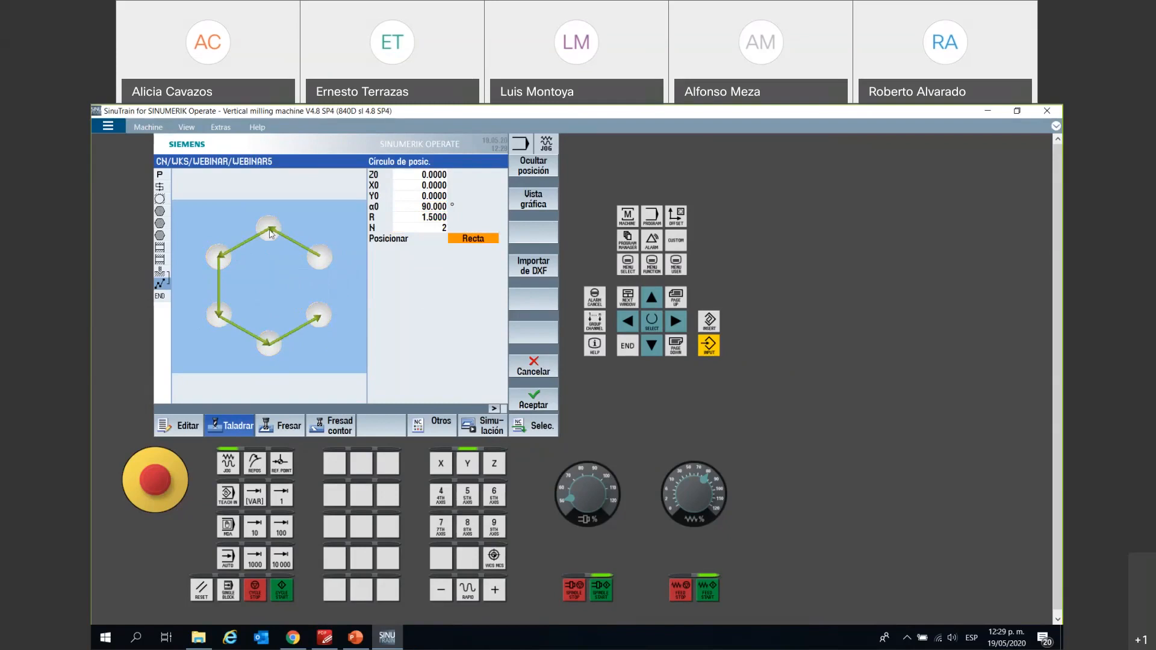
left_click(536, 404)
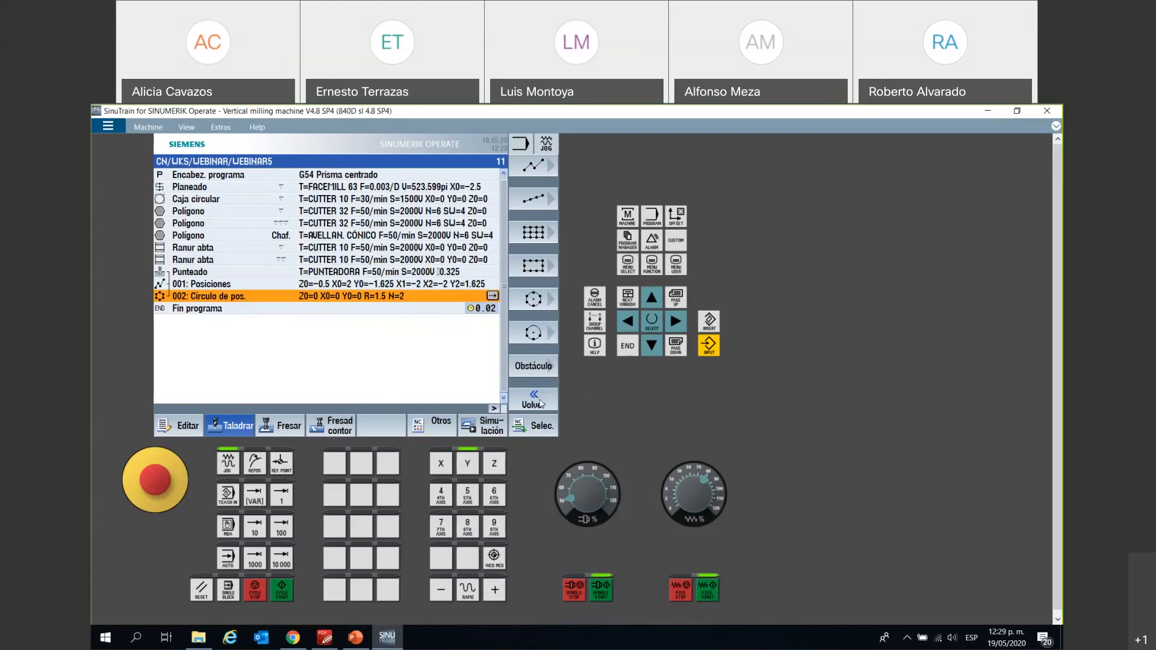
- Simulate WEBINAR5 with the centering holes, inspect the part from another angle and return to the program editor
left_click(479, 429)
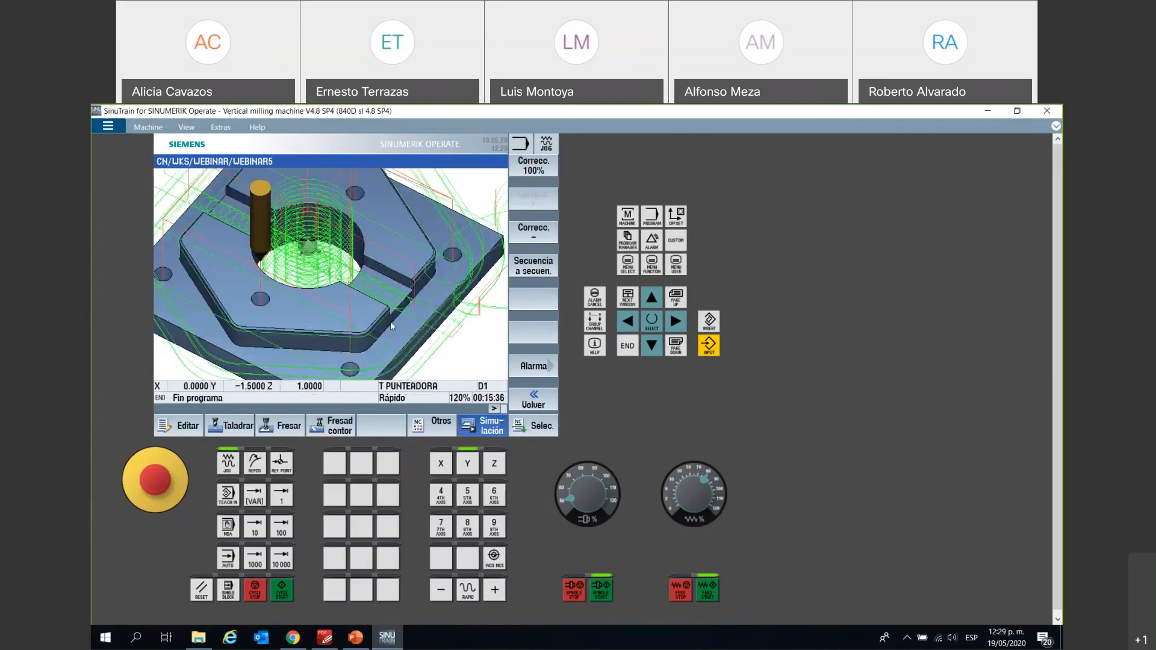
mouse_move(391, 323)
middle_mouse_down()
mouse_move(395, 333)
mouse_move(396, 302)
mouse_move(403, 331)
mouse_move(404, 302)
mouse_move(402, 312)
middle_mouse_up()
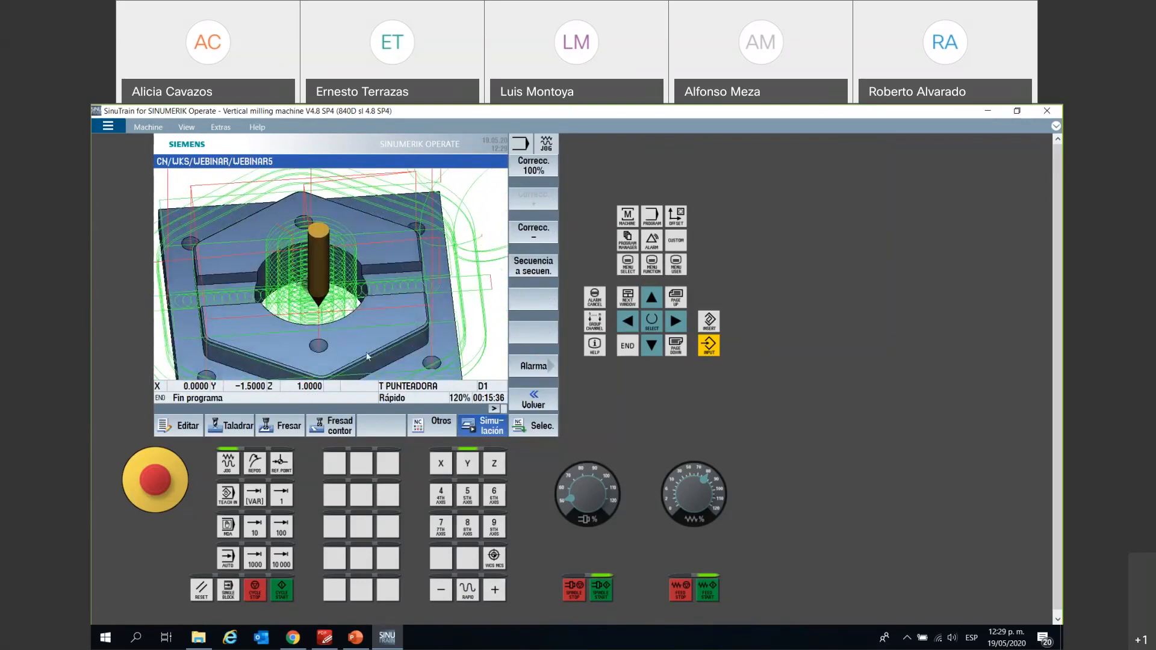
left_click(181, 428)
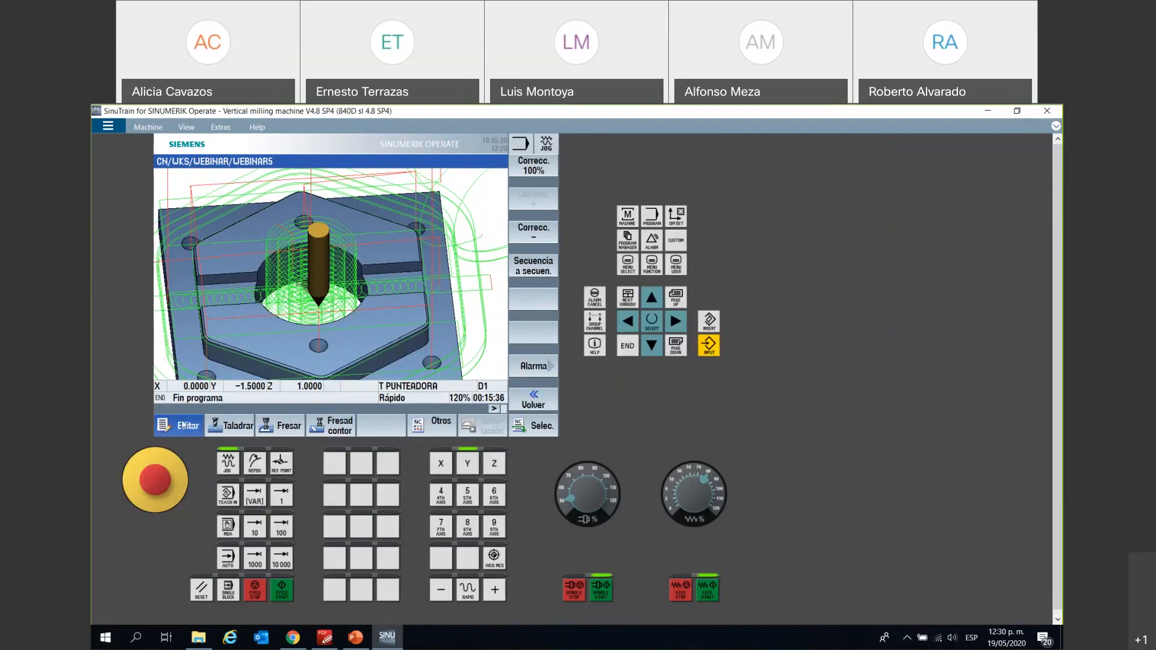
left_click(203, 429)
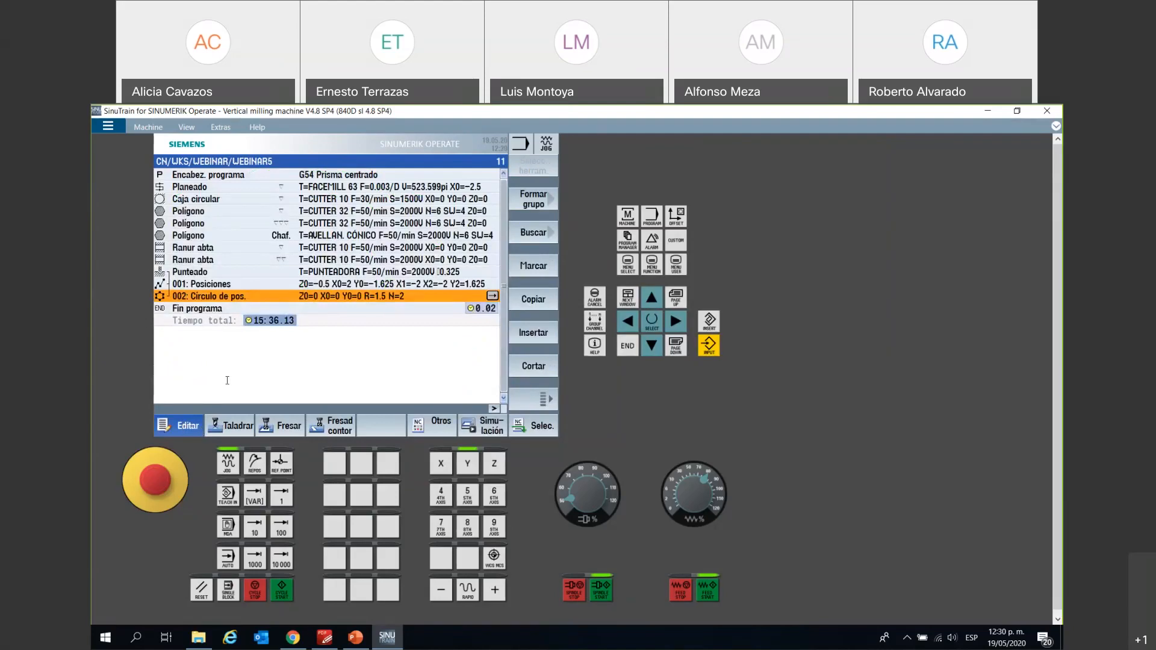
- Start a Taladrado profundo 1 cycle with DRILL 8.5 and compare Sacar viruta with Romper virutas, keeping chip breaking
left_click(230, 428)
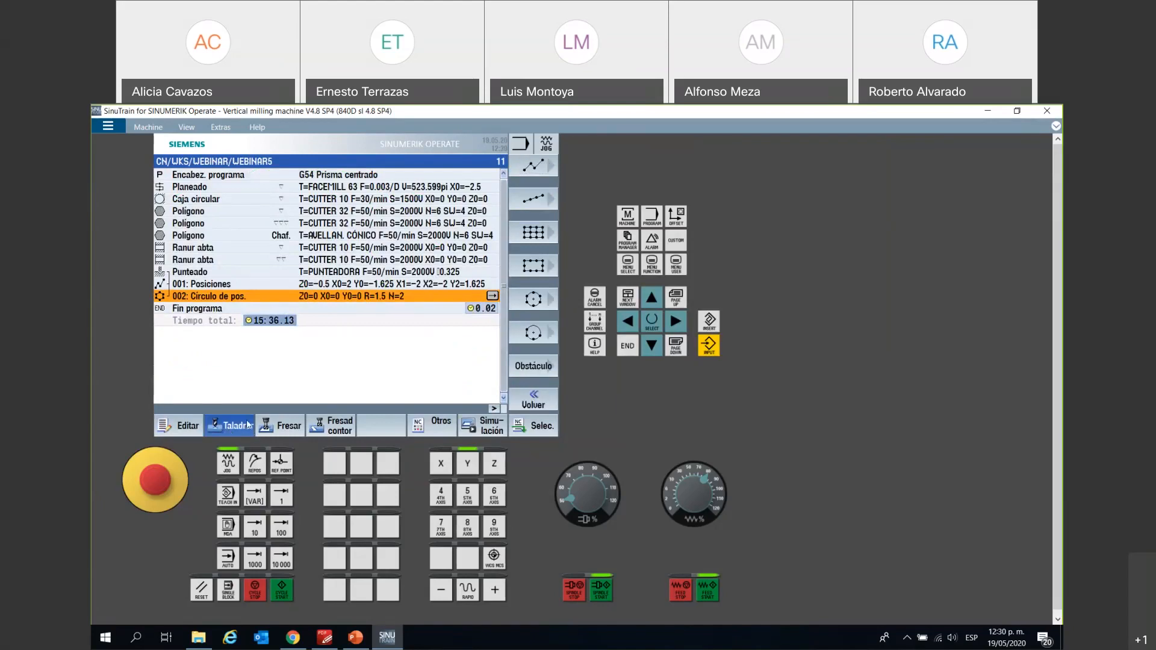
left_click(534, 404)
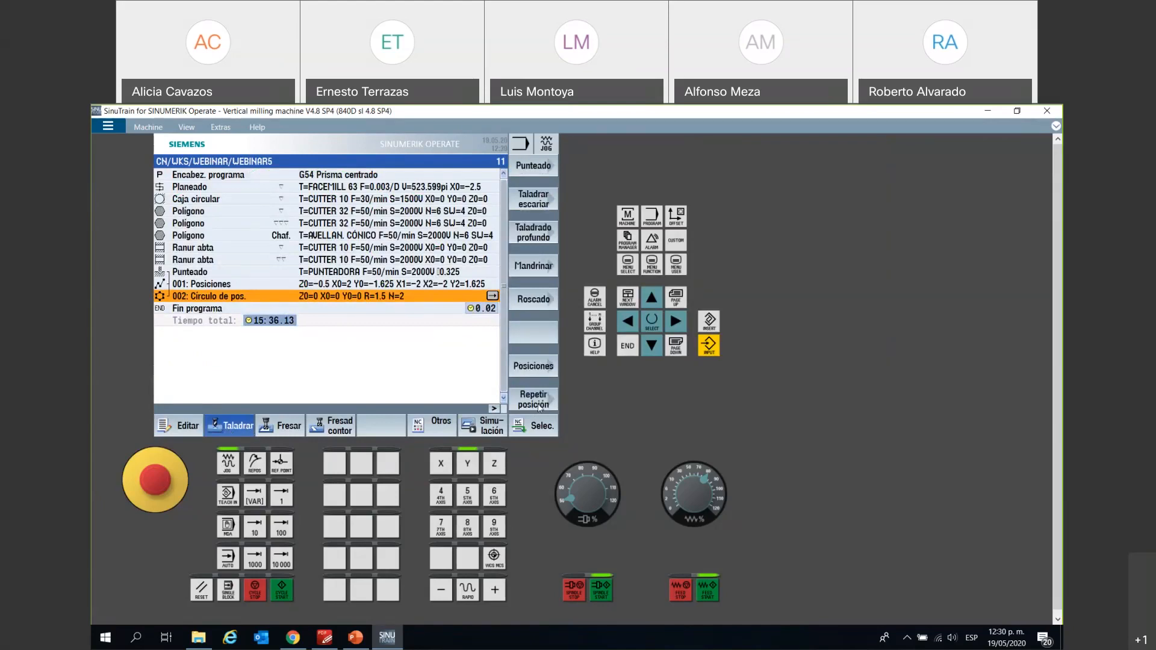
left_click(532, 236)
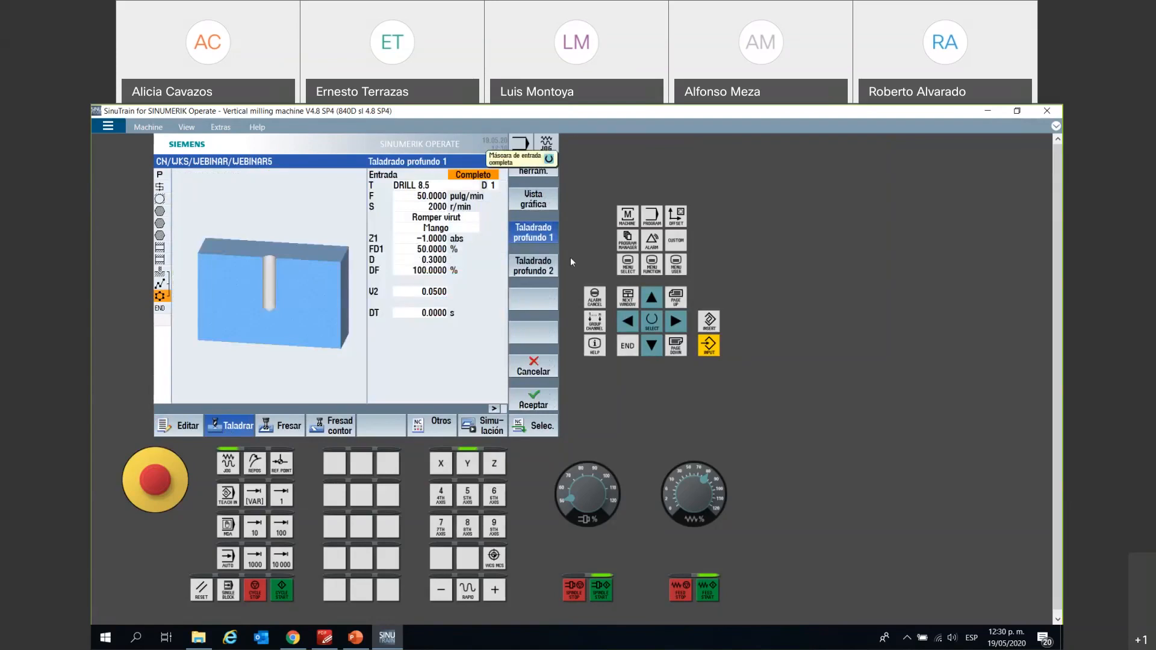
left_click(447, 188)
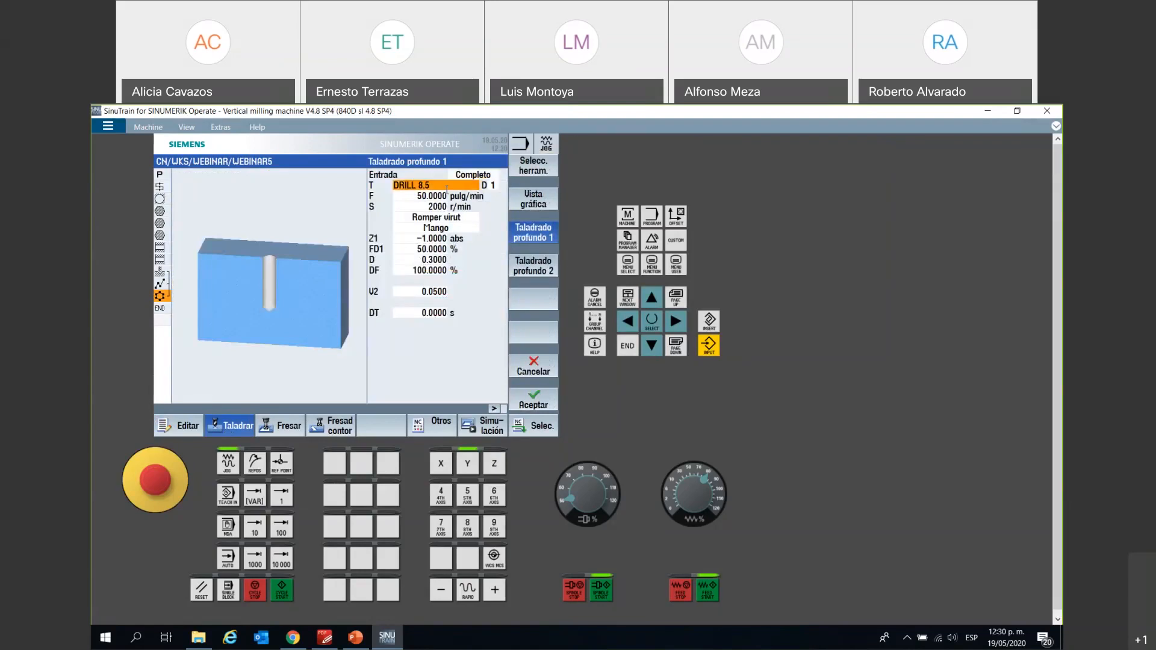
left_click(440, 218)
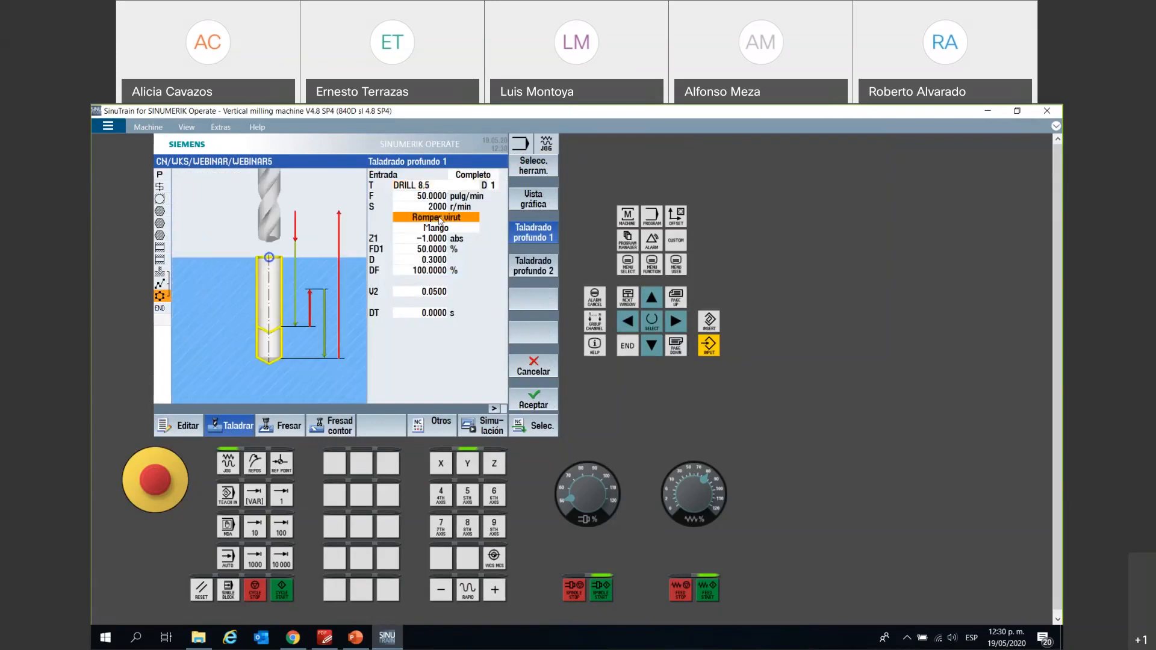
left_click(440, 218)
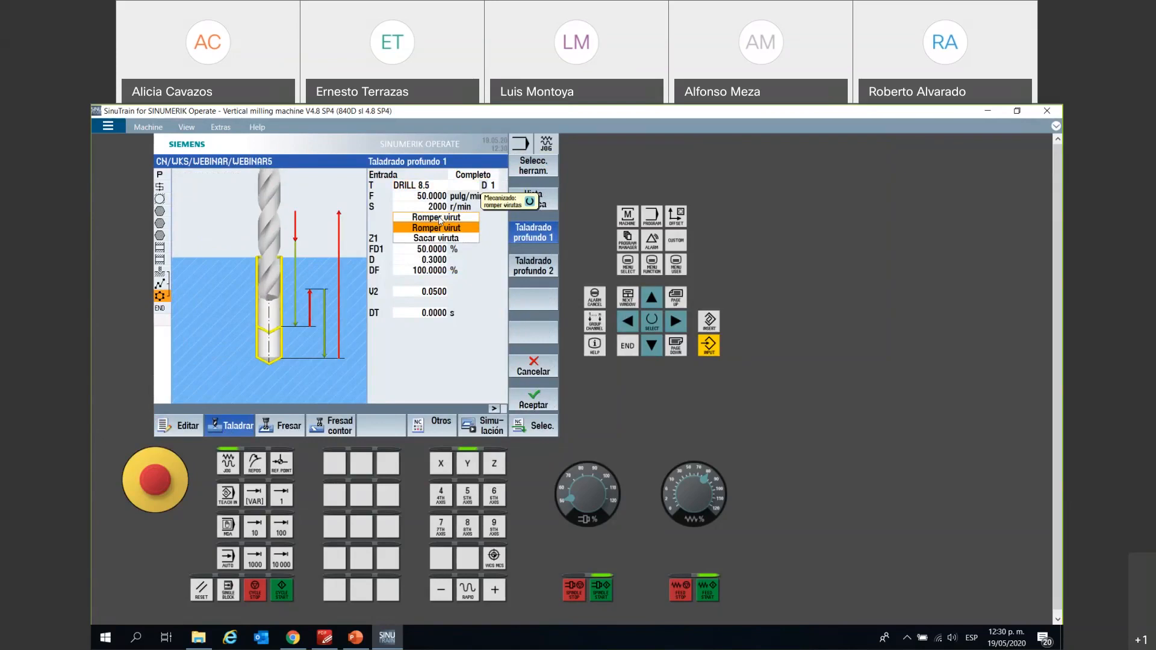
left_click(442, 238)
left_click(449, 219)
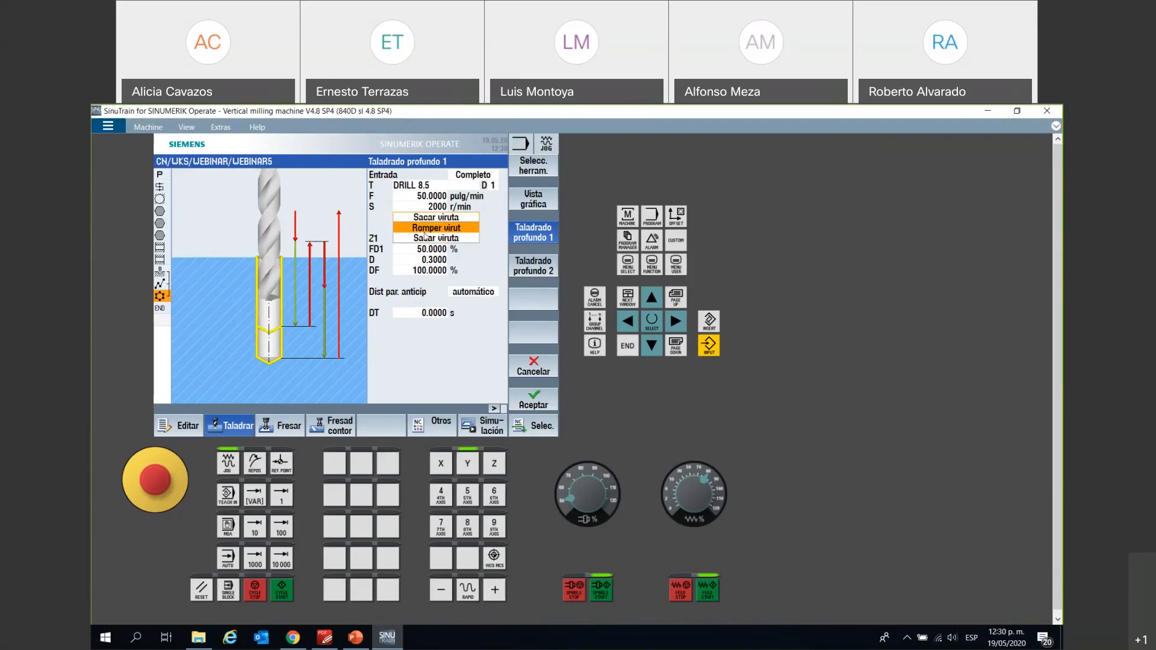
left_click(425, 230)
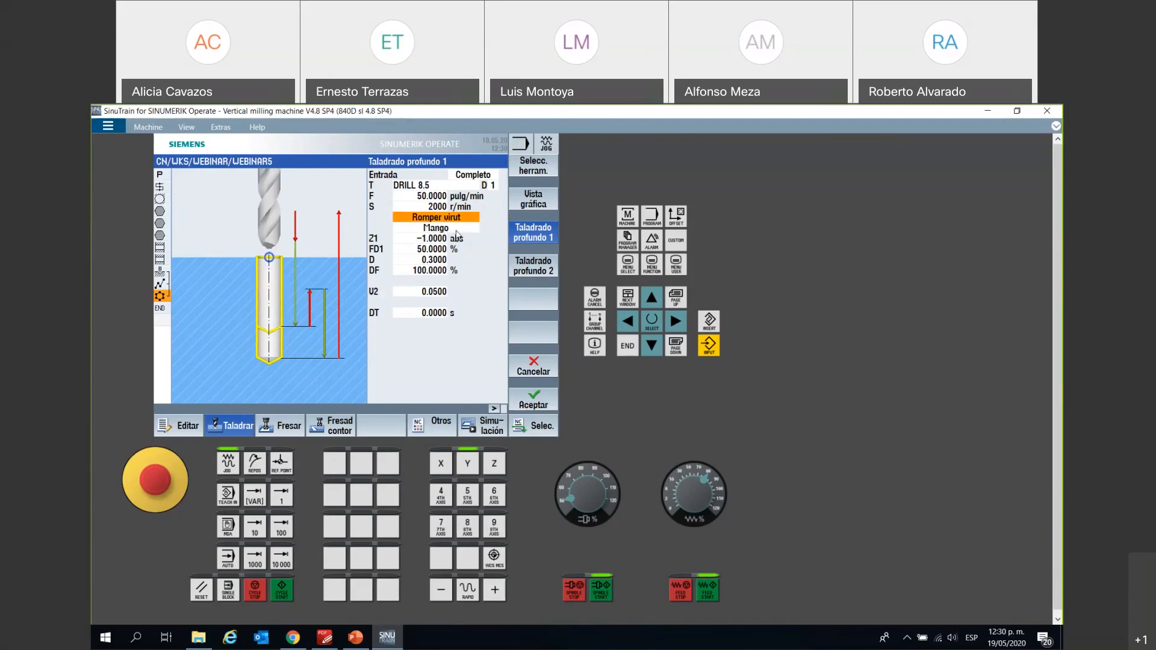
- Compare the Mango and Punta depth references in the deep drilling cycle and keep Mango
left_click(457, 232)
left_click(457, 232)
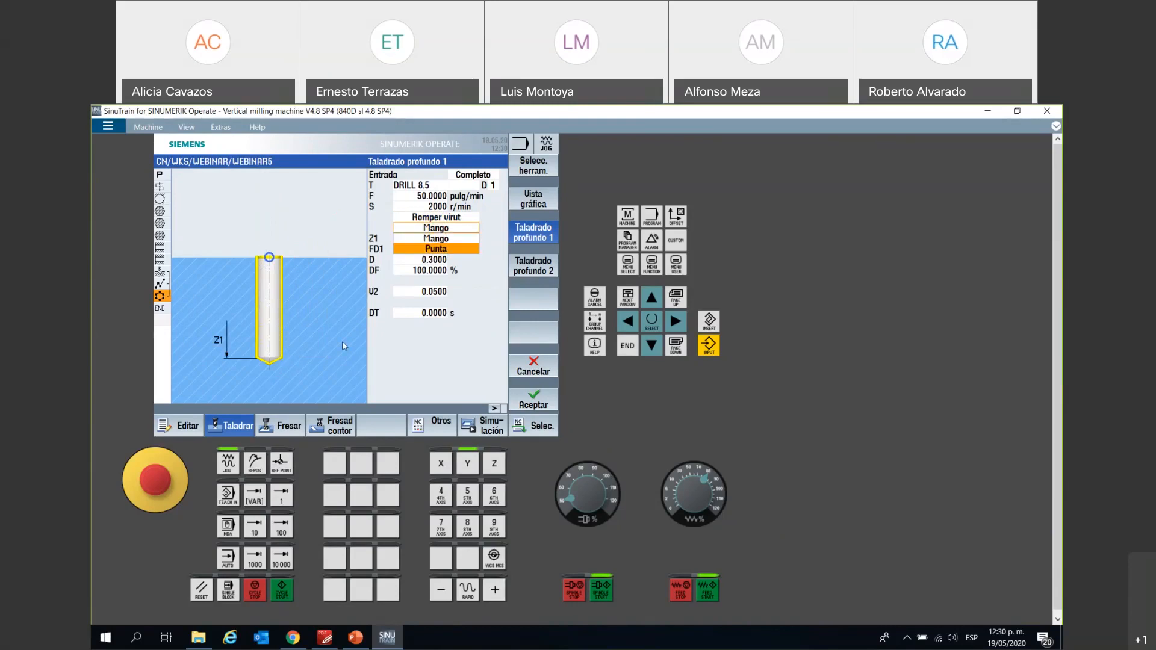
left_click(420, 238)
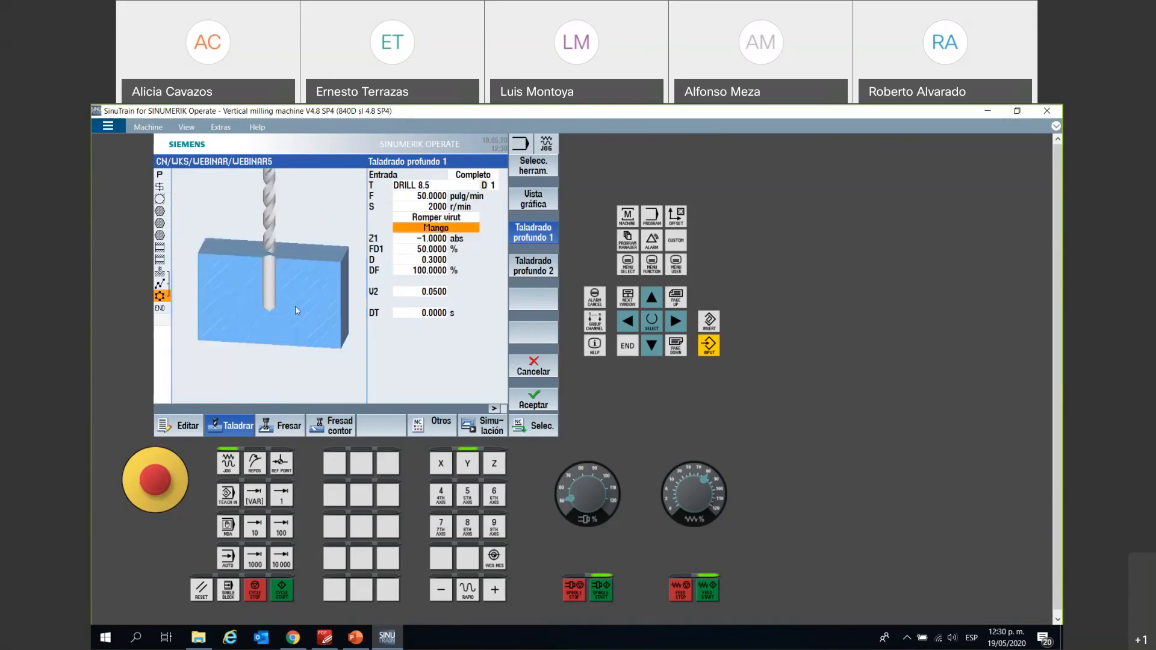
- Recheck the Punta depth reference against Mango, keep Mango, review the depth parameters and accept the Taladrado profundo 1 cycle into WEBINAR5
left_click(419, 232)
left_click(421, 248)
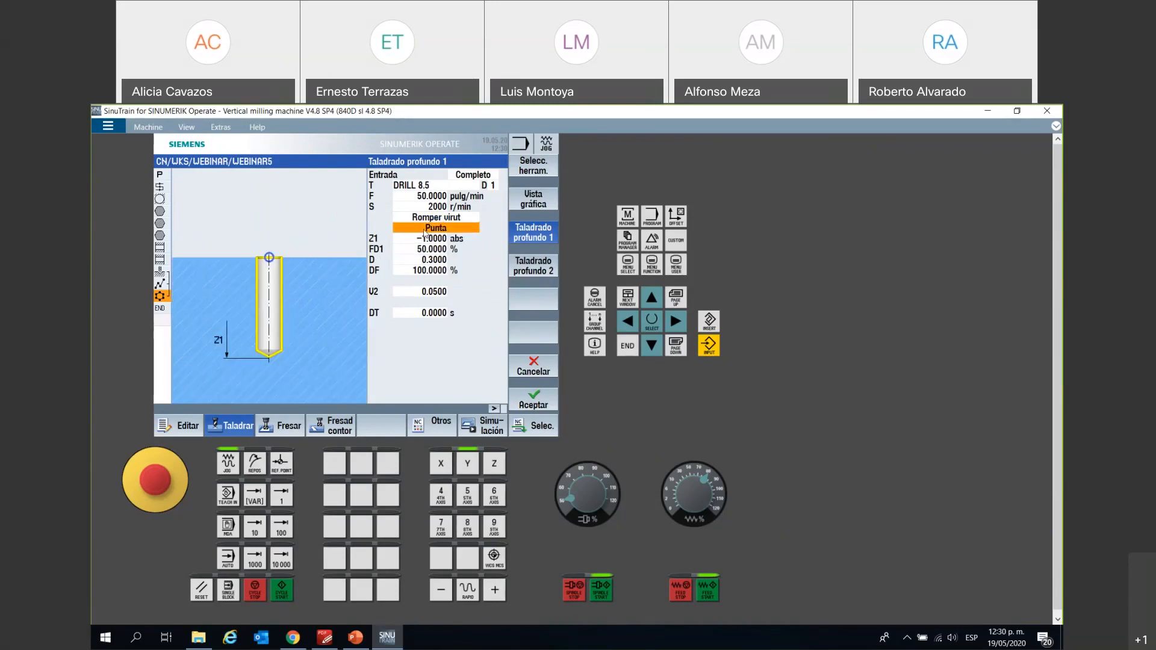
left_click(425, 228)
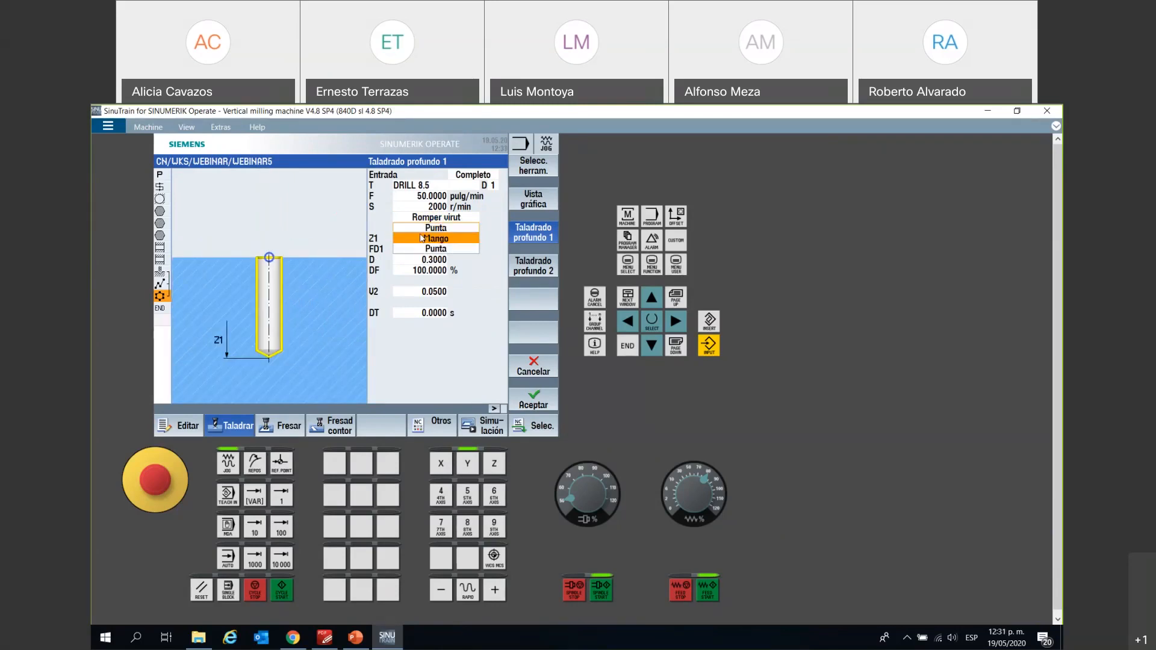
left_click(422, 239)
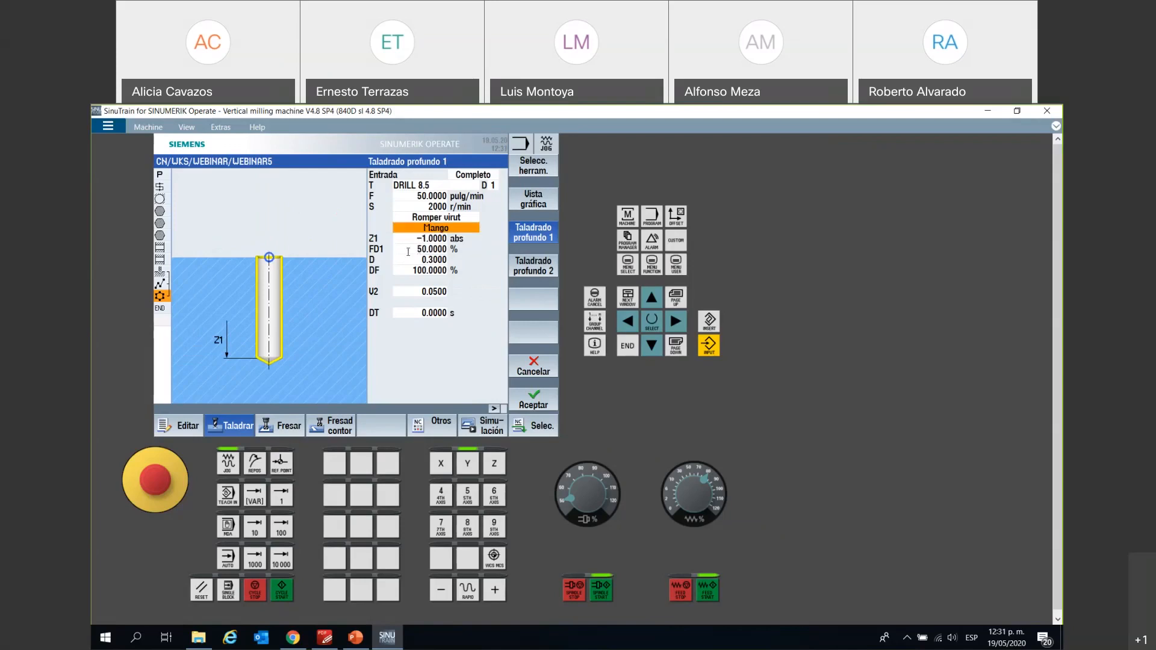
key("Down")
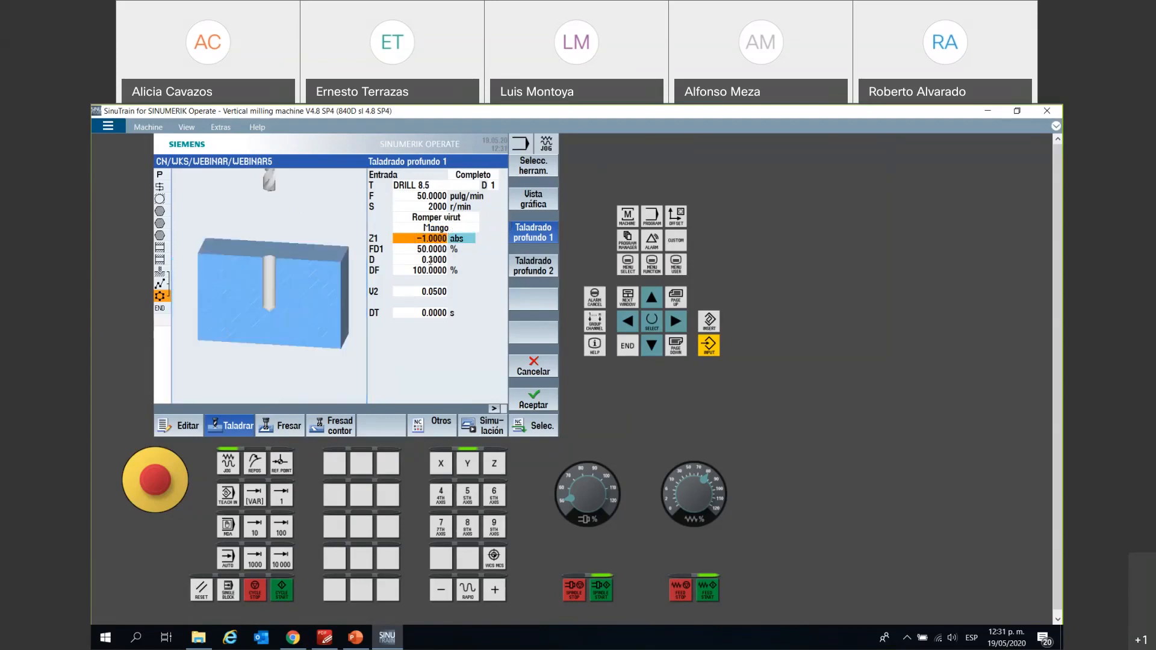
key("Down")
key("Down")
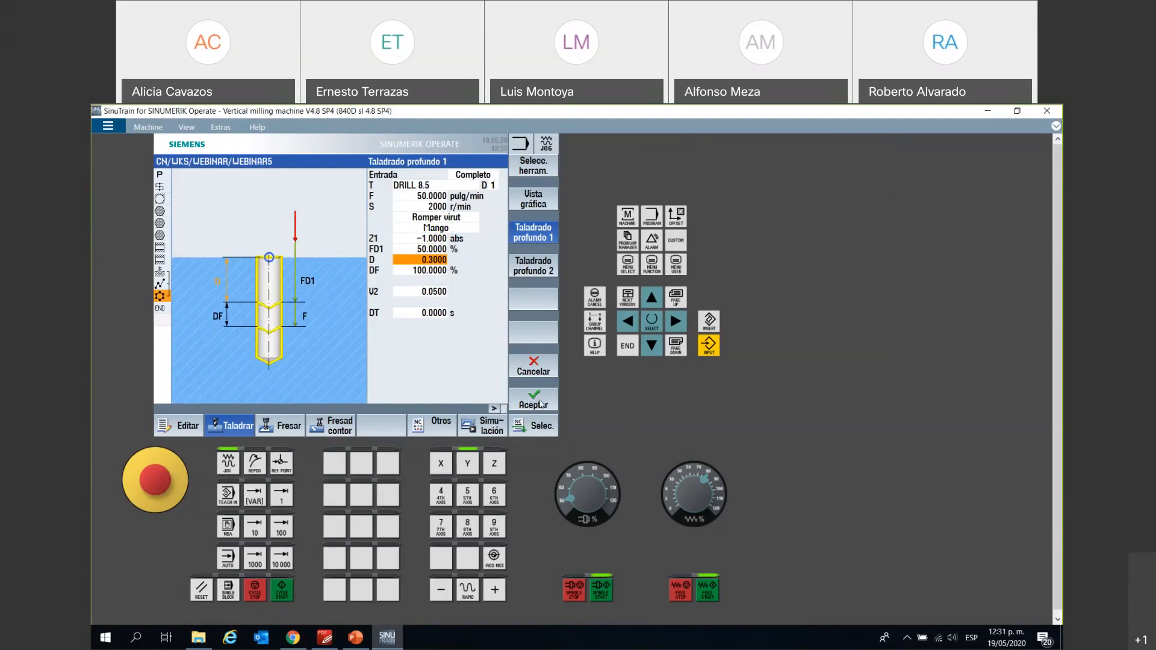
left_click(540, 403)
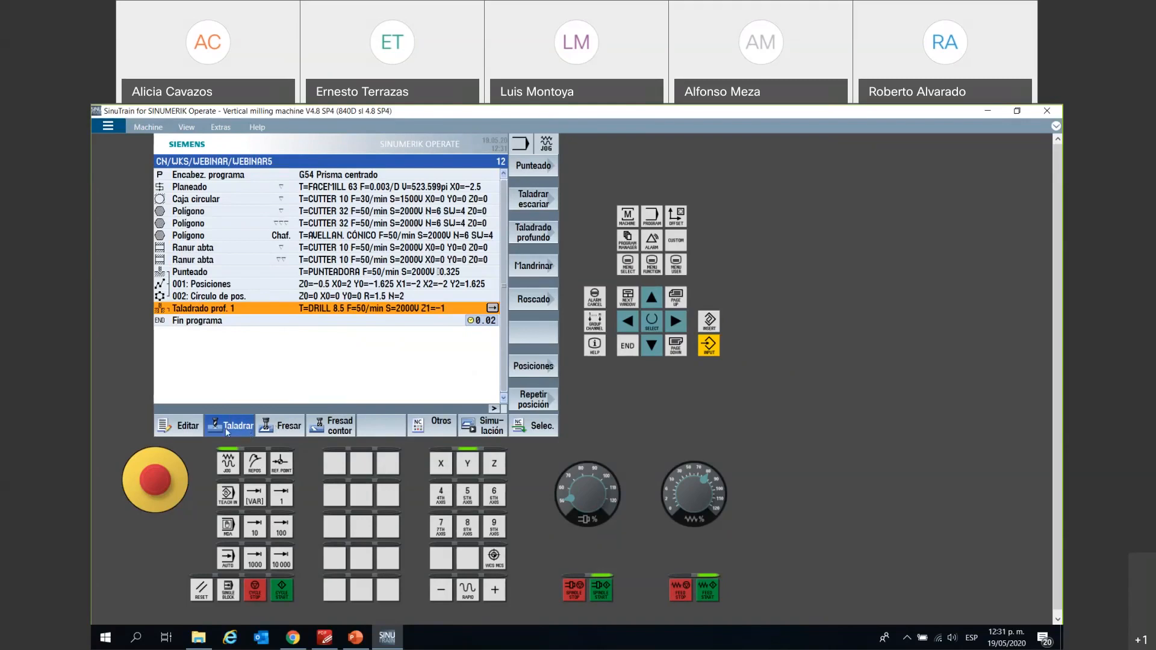
- Add a Roscado con macho cycle with MACHO_DE_ROSCAR, comparing the compensating chuck options and keeping Sin mandril compens
left_click(534, 301)
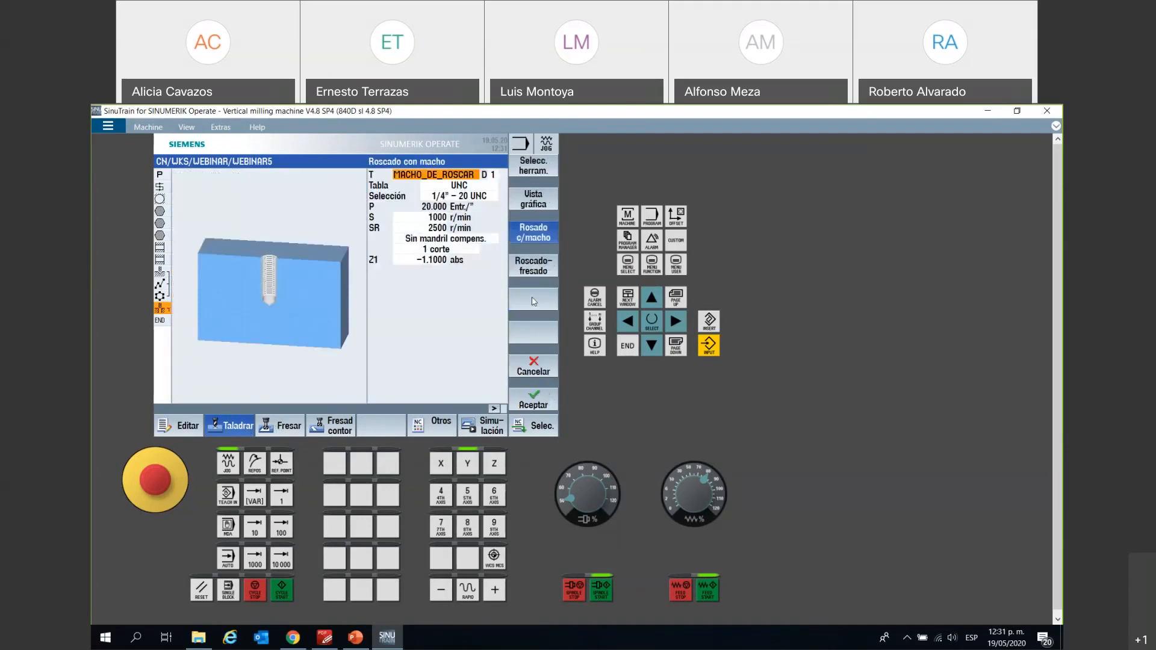
left_click(449, 174)
left_click(450, 241)
left_click(450, 240)
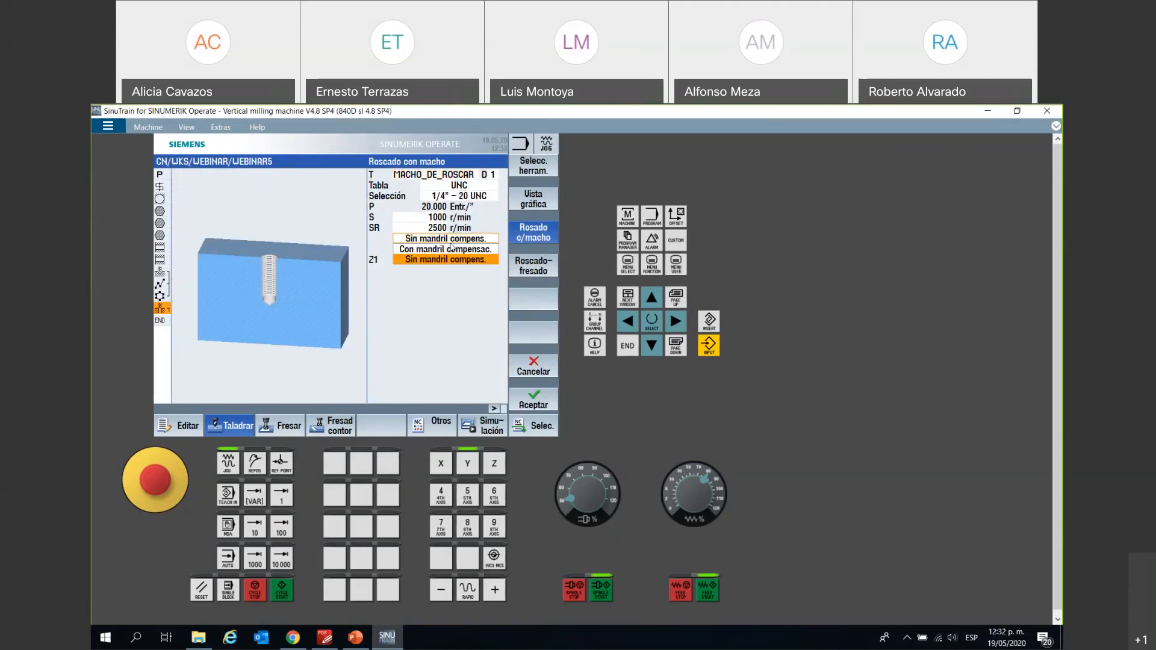
left_click(451, 249)
left_click(447, 239)
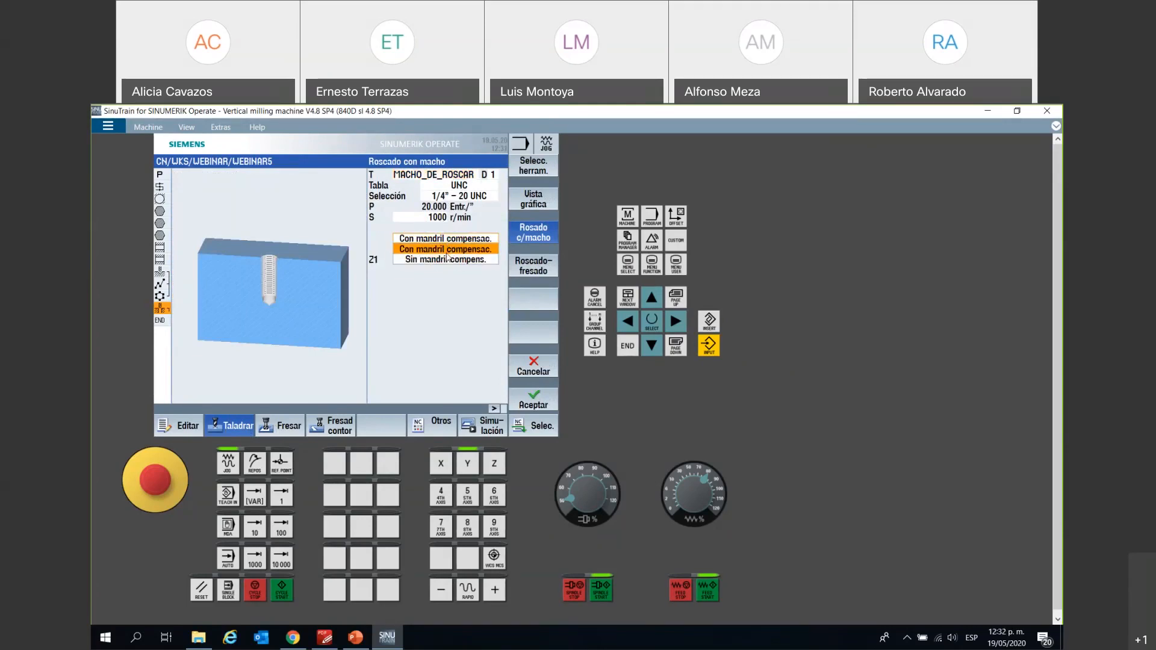
left_click(446, 260)
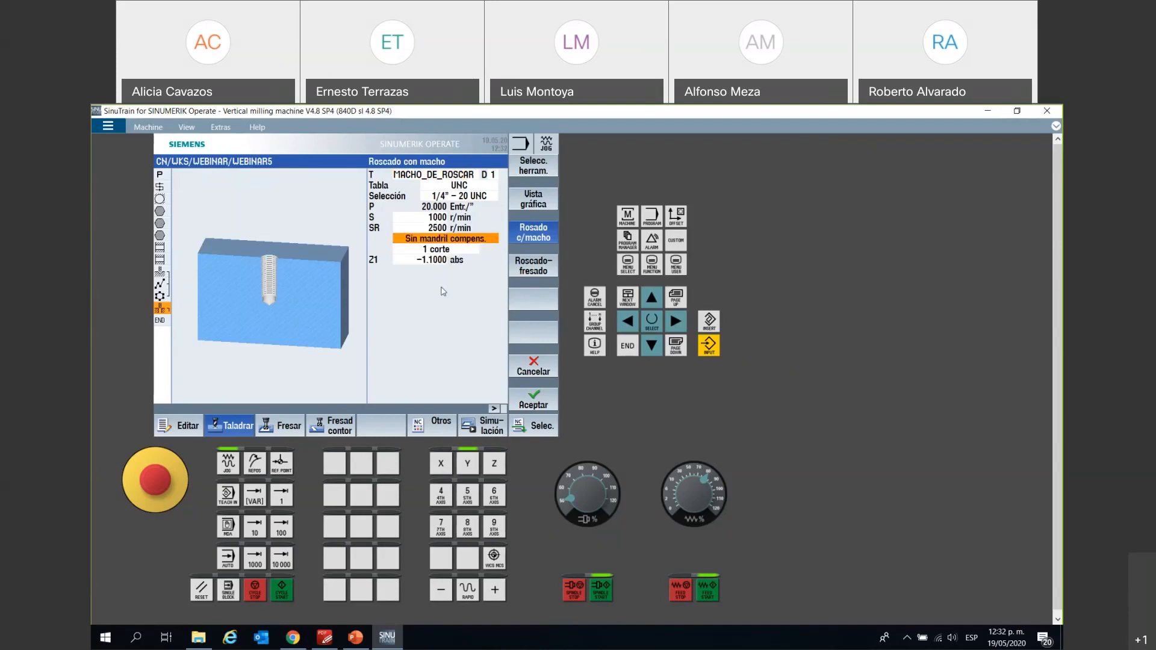
left_click(438, 261)
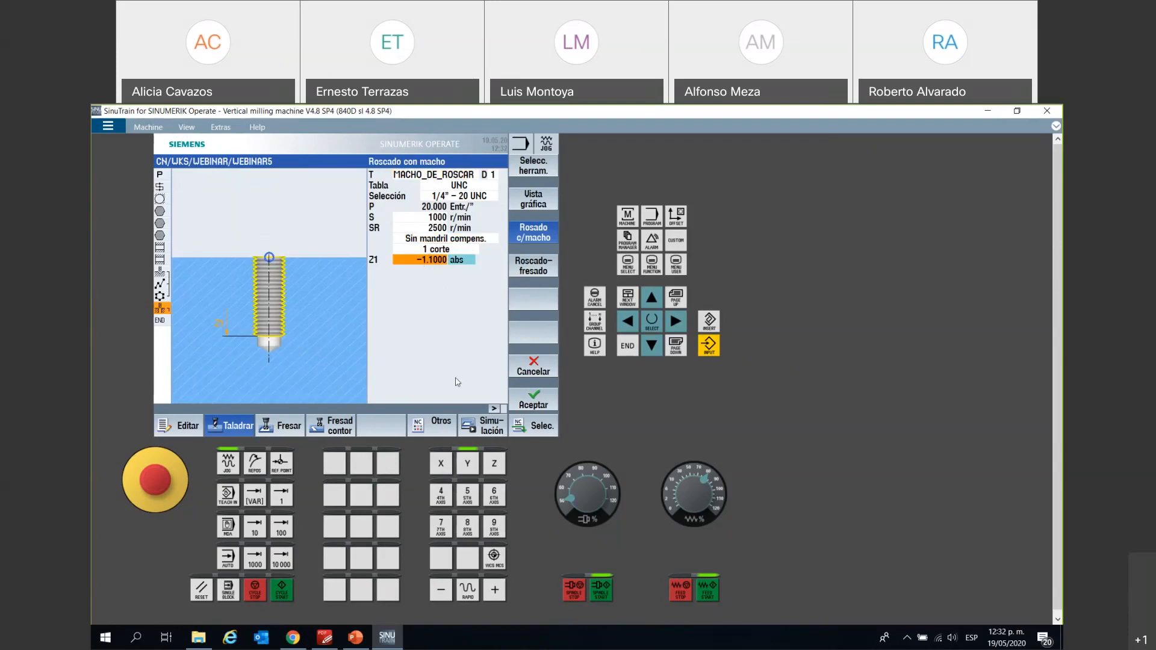
left_click(534, 403)
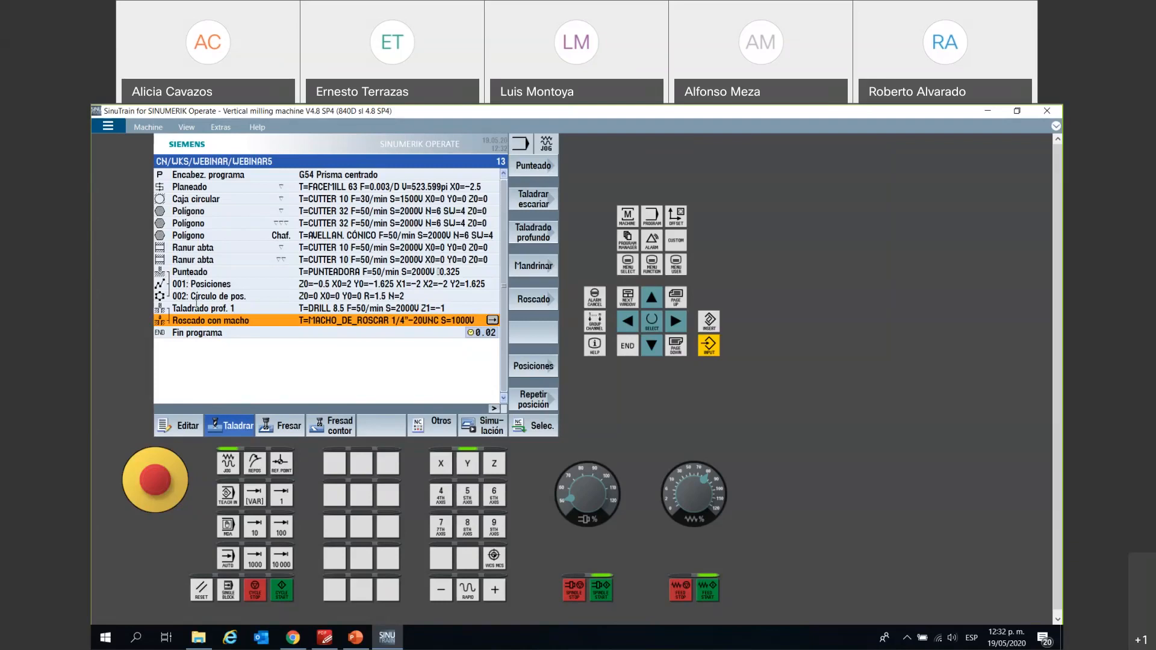
- Add a Repetir posición block for position 1 so drilling and tapping reuse the individual hole positions
left_click(552, 403)
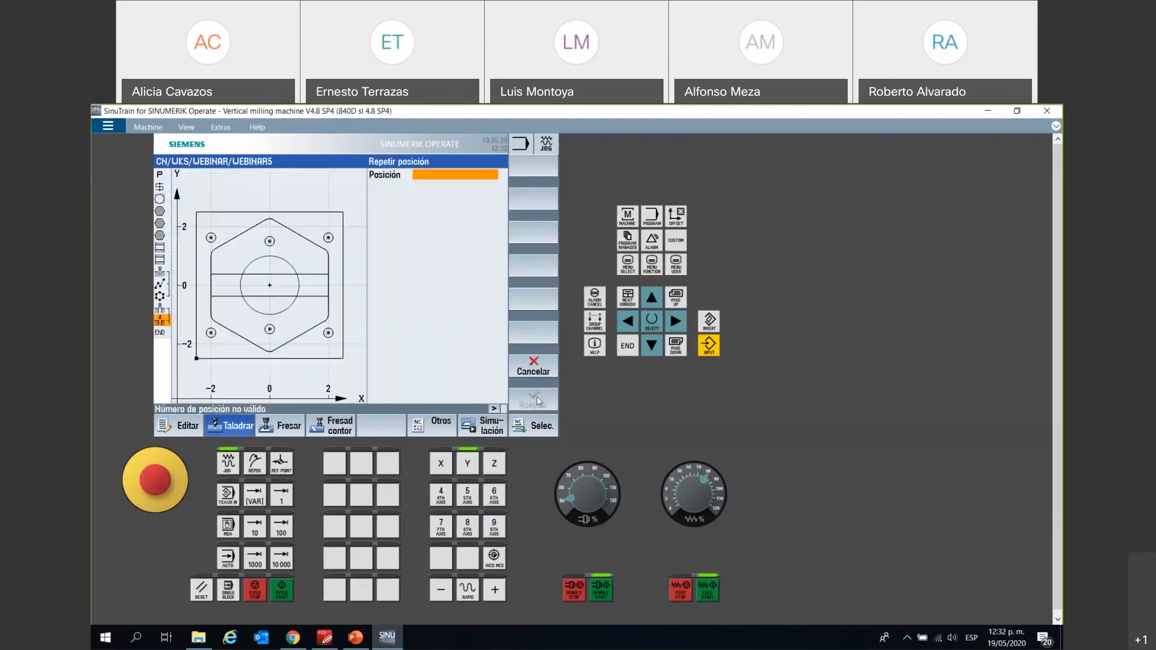
left_click(433, 174)
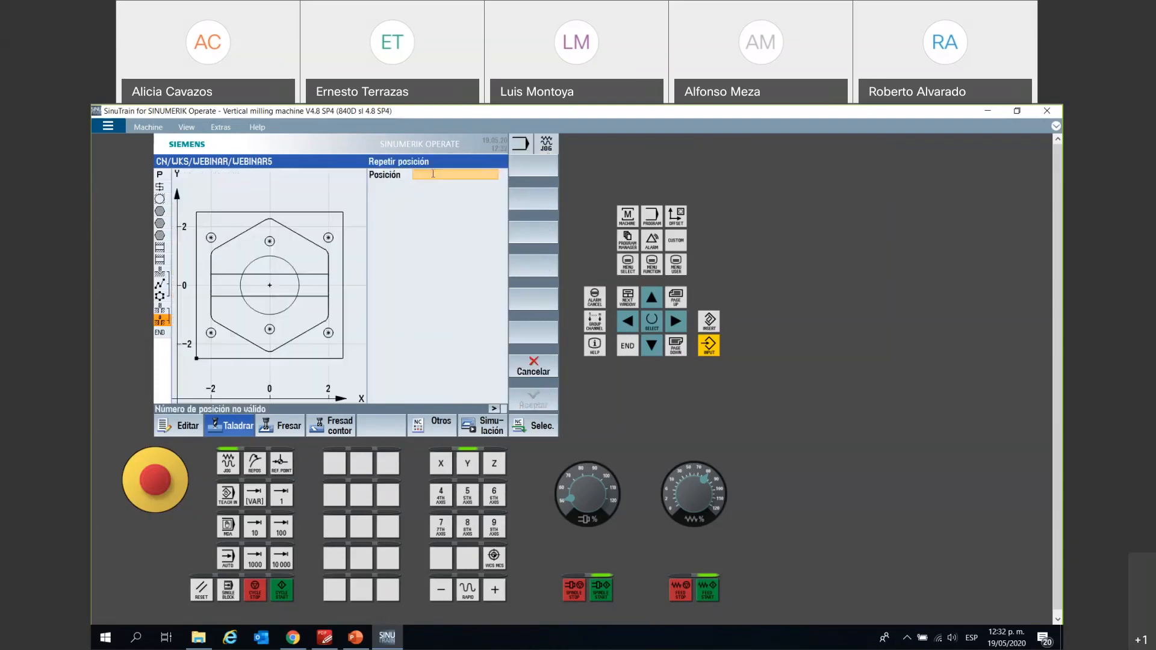
type("1")
key("Return")
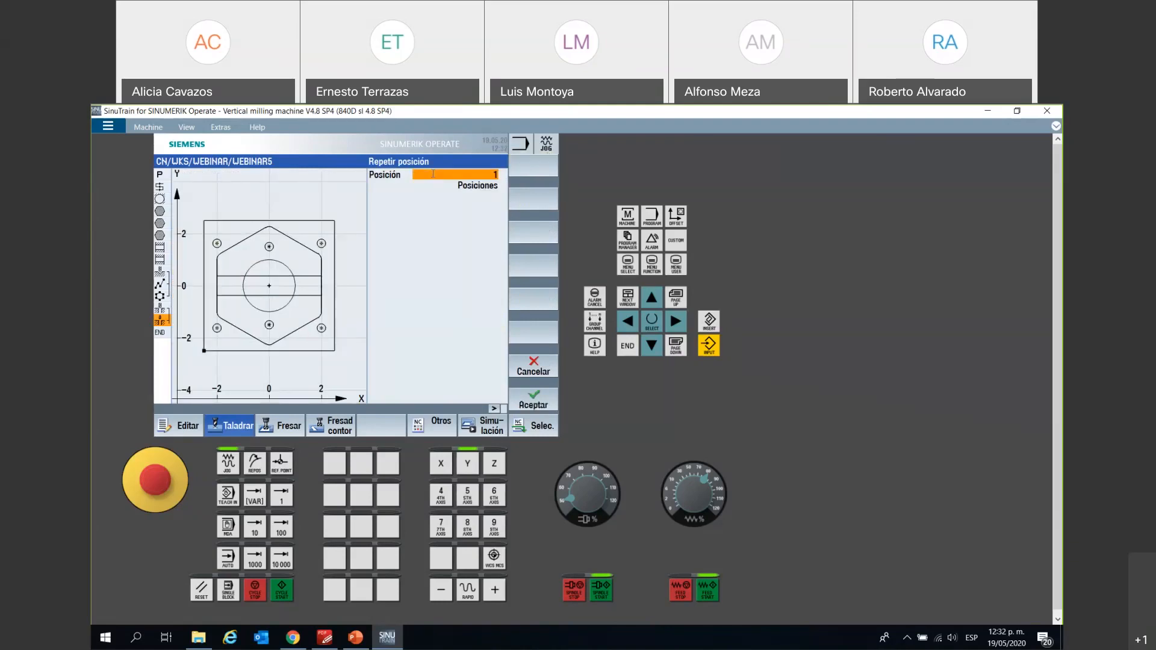
left_click(534, 401)
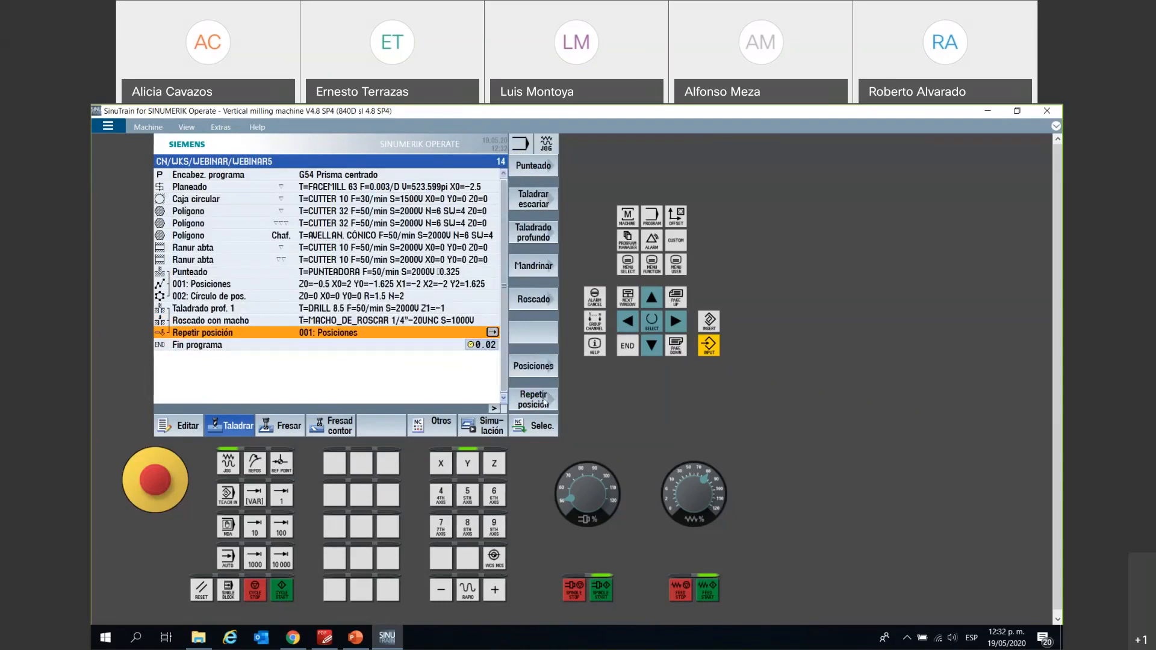
- Add a second Repetir posición block for position 2, the hole circle
left_click(543, 402)
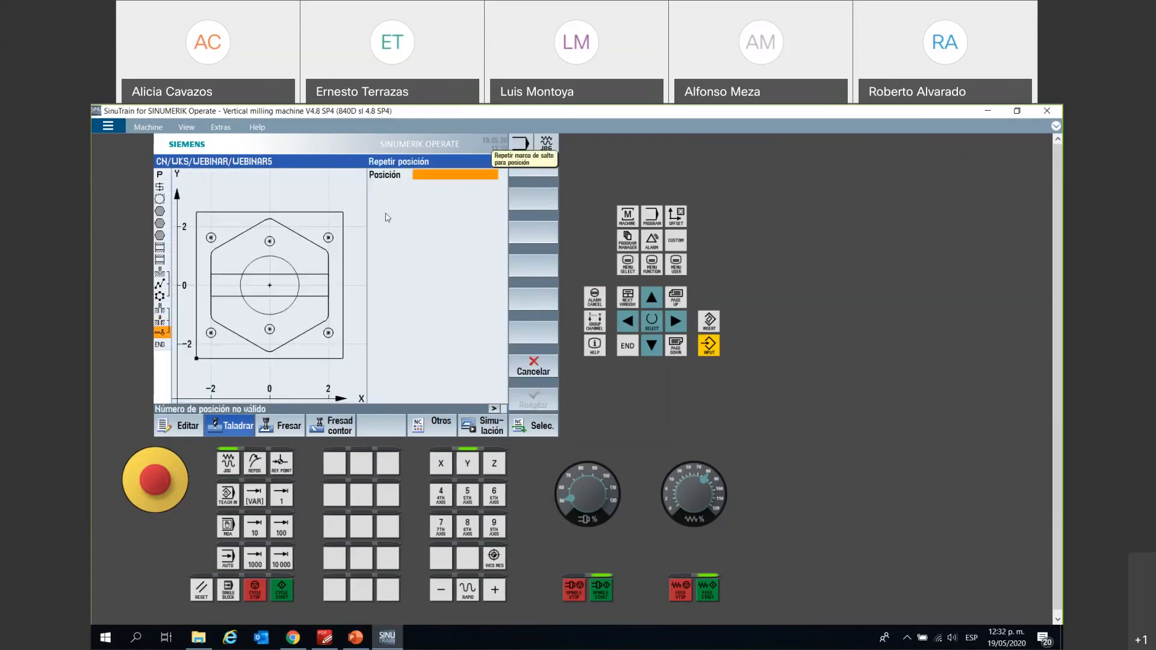
type("2")
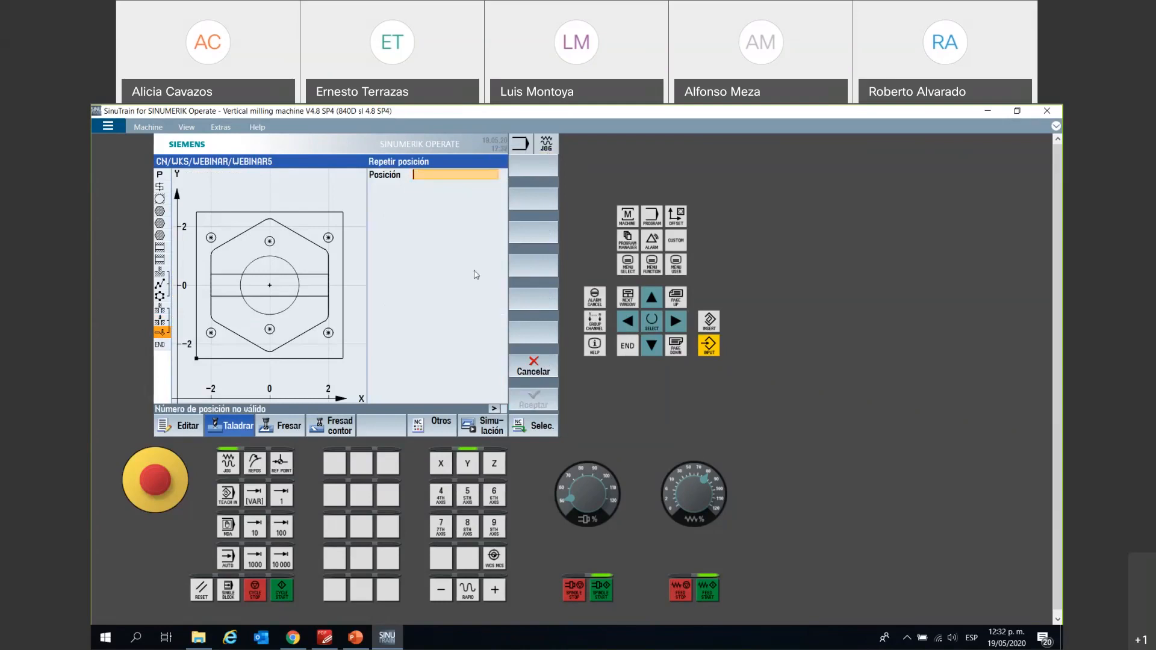
key("Return")
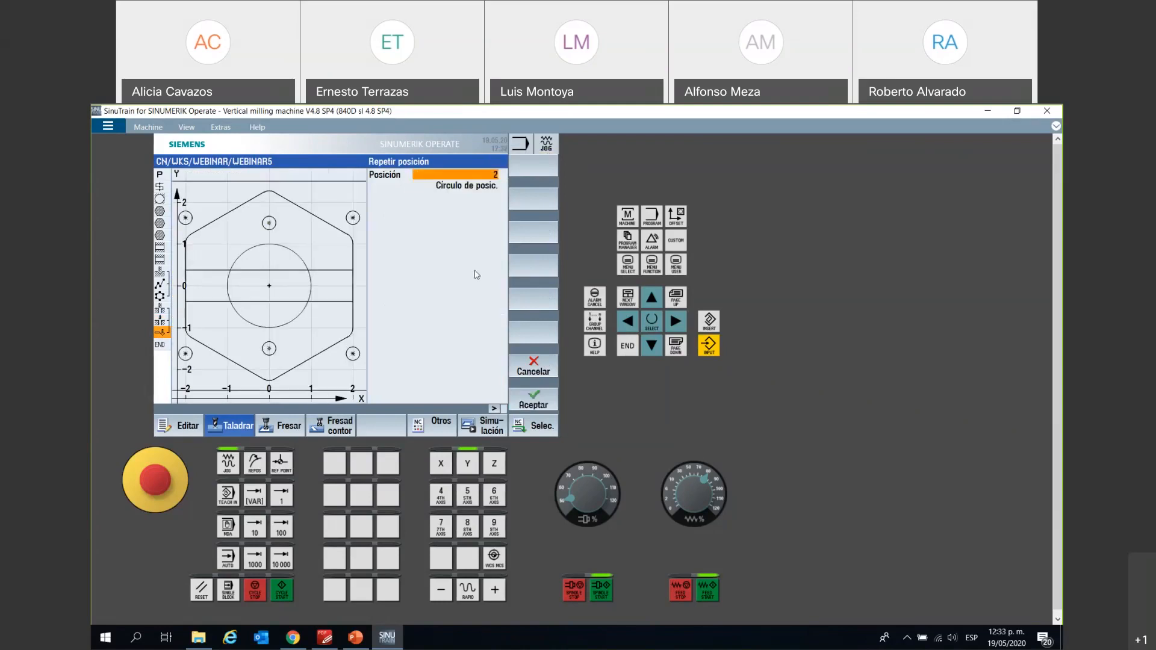
left_click(534, 401)
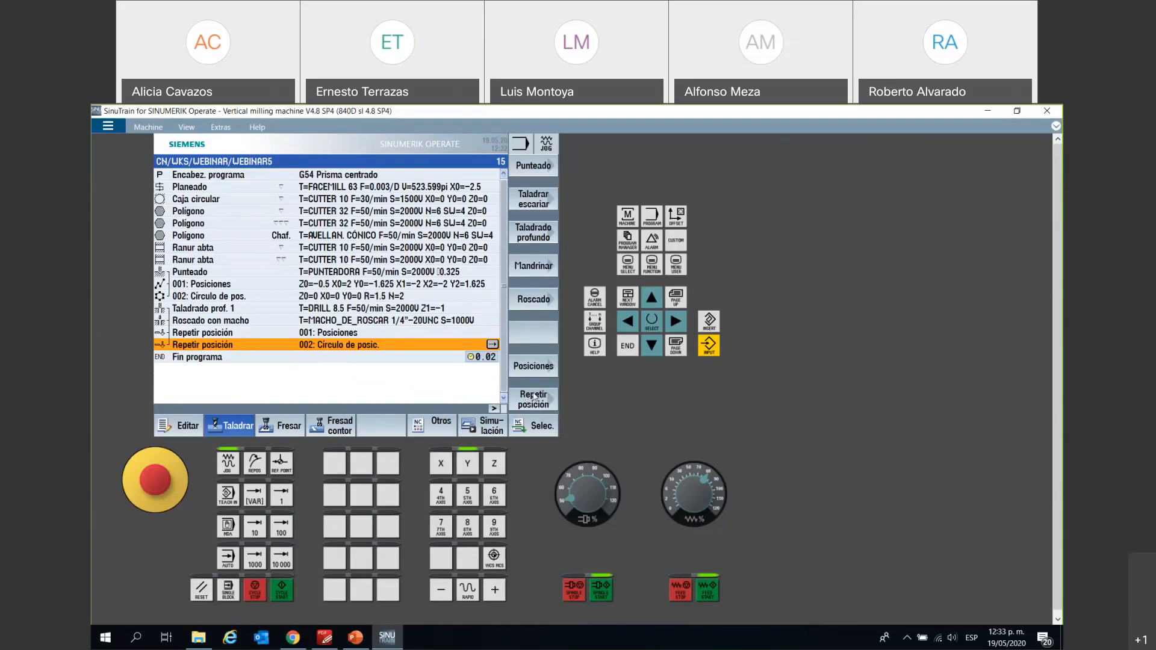
- Simulate WEBINAR5 with drilling and tapping from different angles, and consult the SM_StandardCycles_Ex1 drawing in PDF-XChange Editor before returning to SinuTrain
left_click(477, 433)
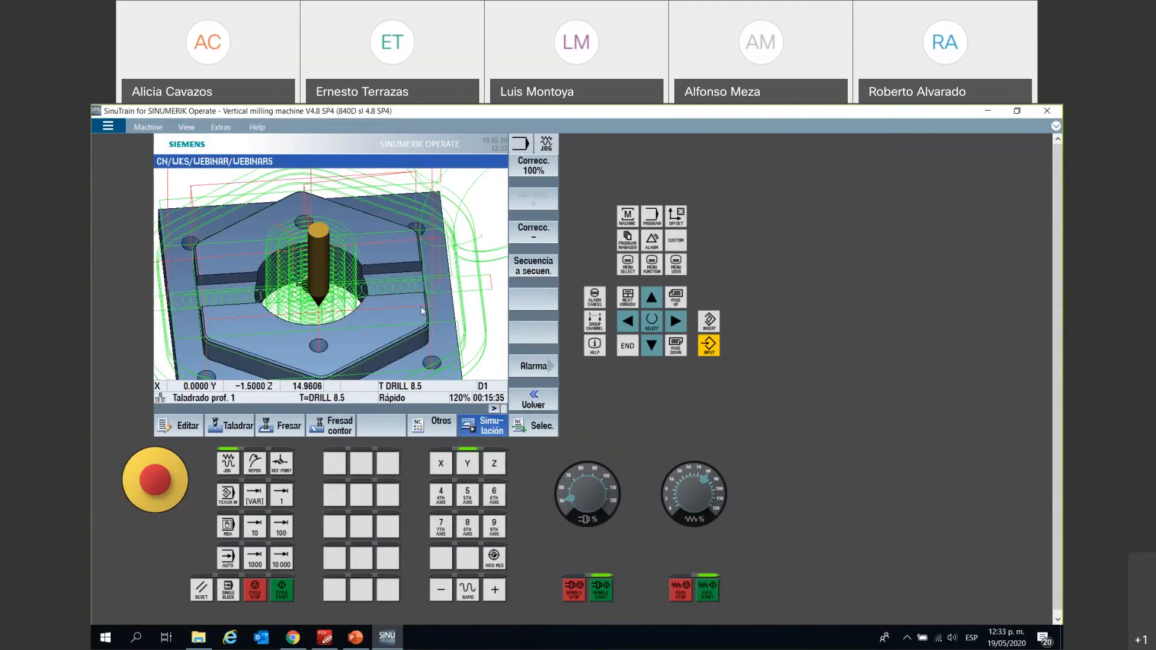
middle_click_drag(421, 307, 424, 324)
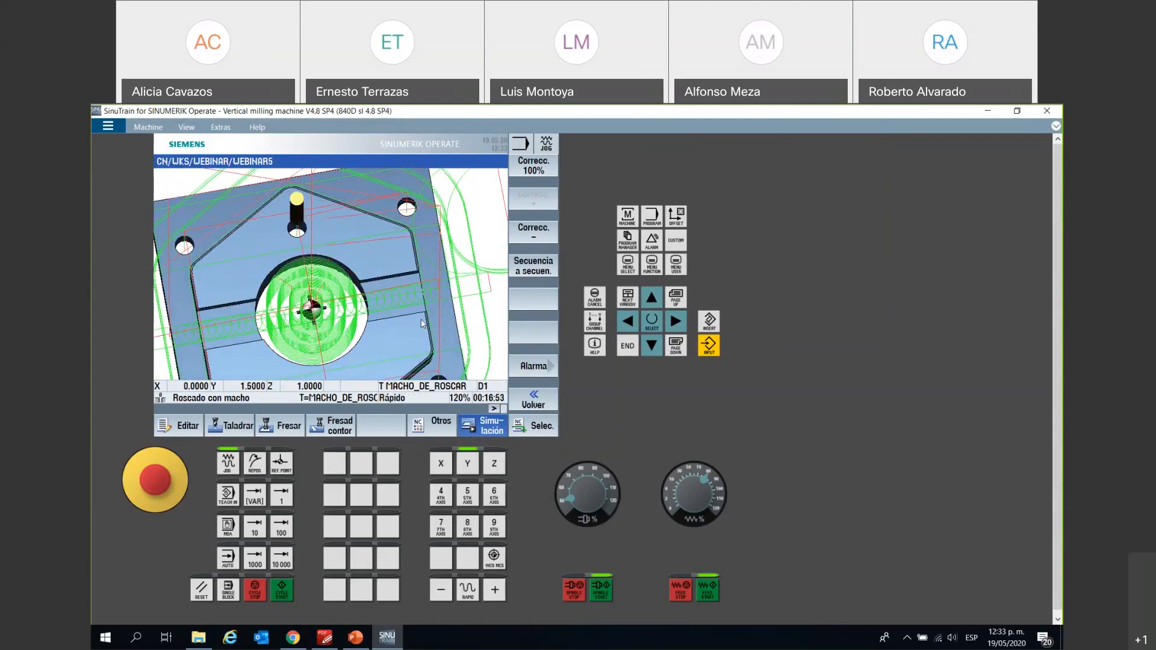
middle_click_drag(425, 327, 420, 307)
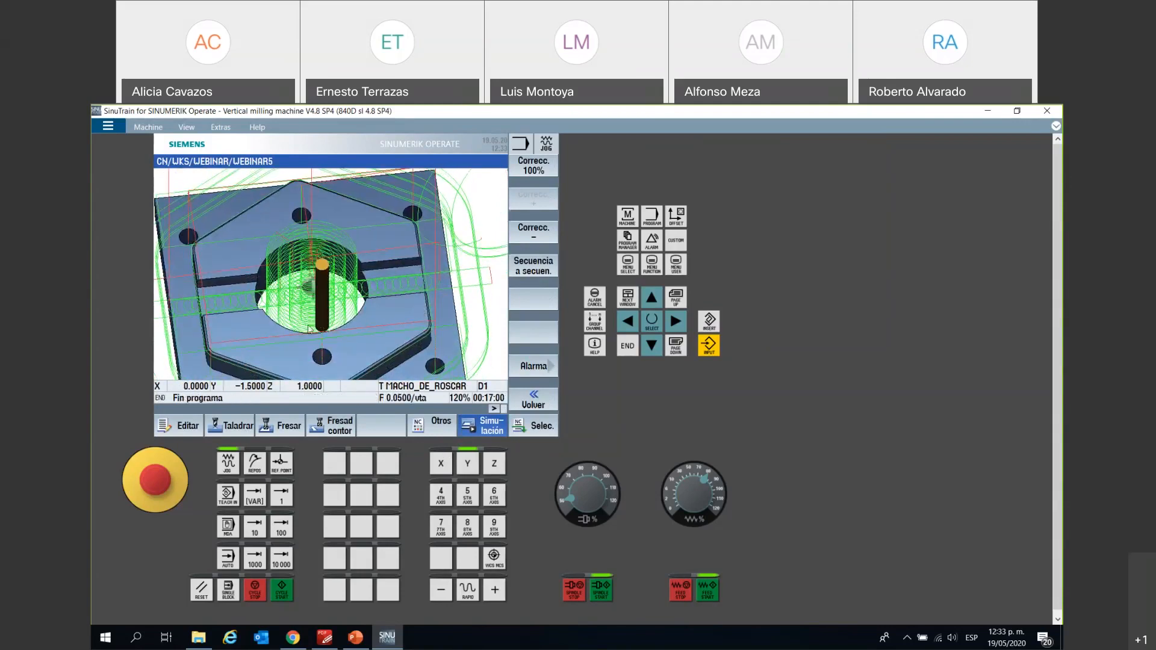
left_click(287, 425)
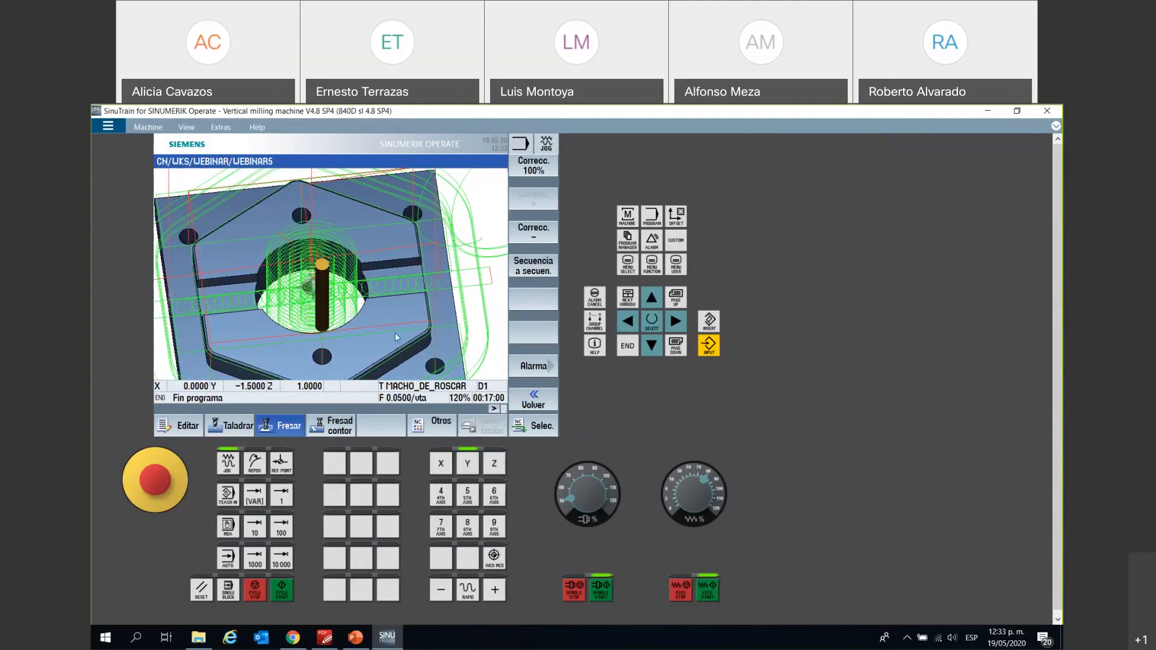
left_click(325, 637)
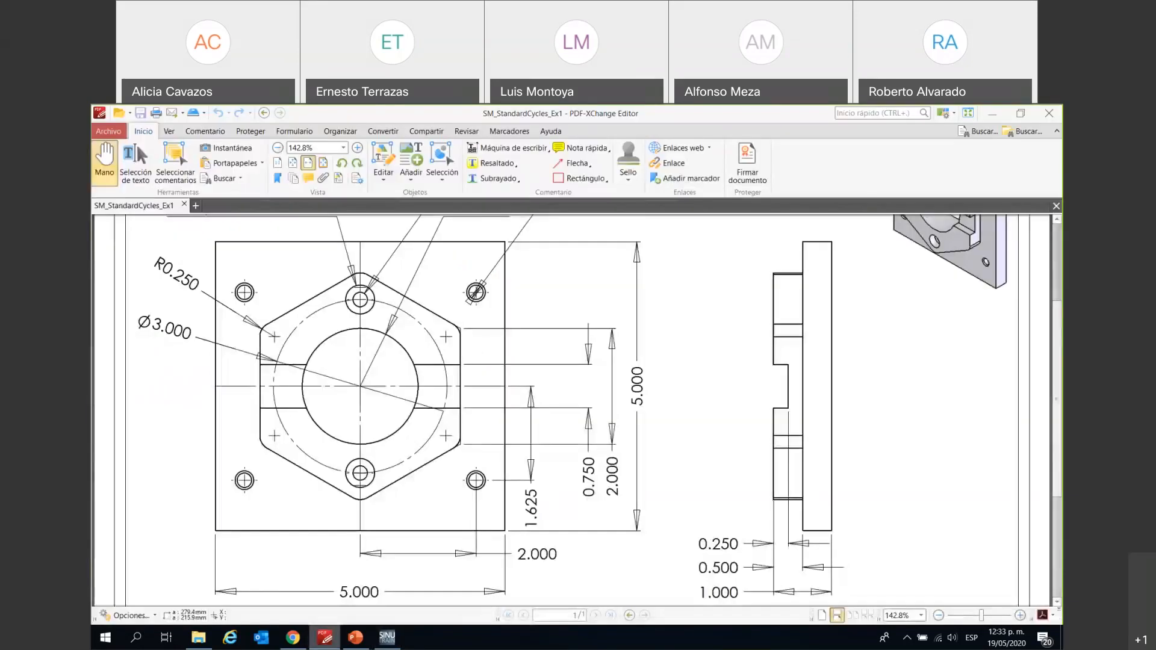
left_click(325, 639)
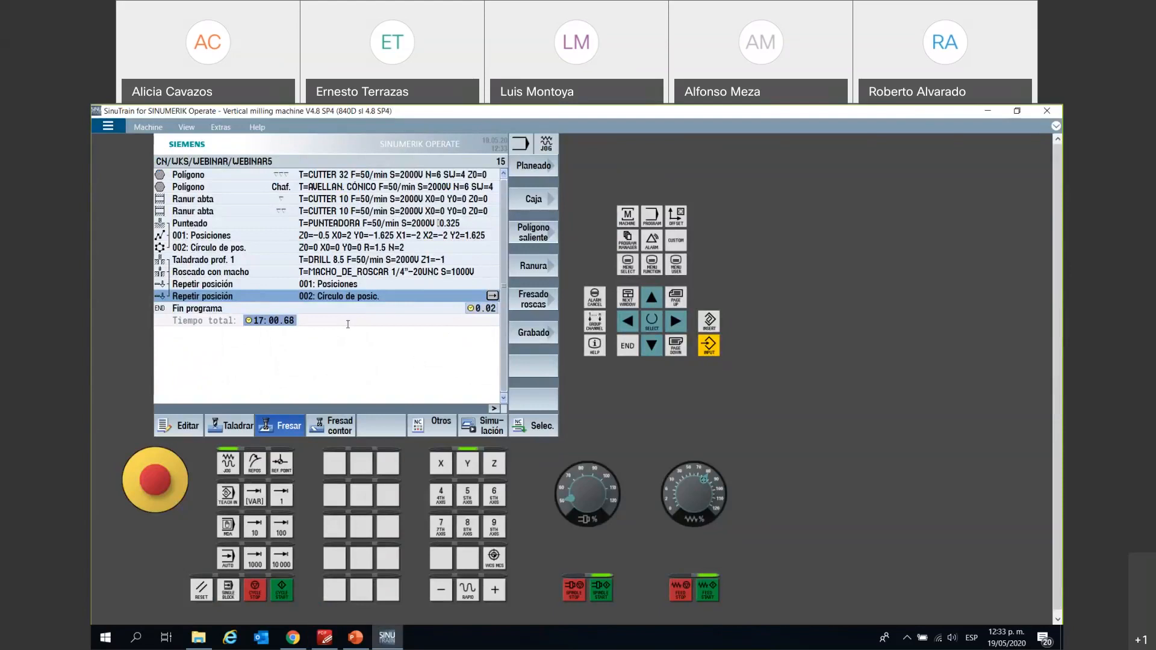
- Start a Grabado cycle with CENTERDRILL 12, compare mirrored and normal writing, and keep mirroring off with linear text alignment
left_click(540, 336)
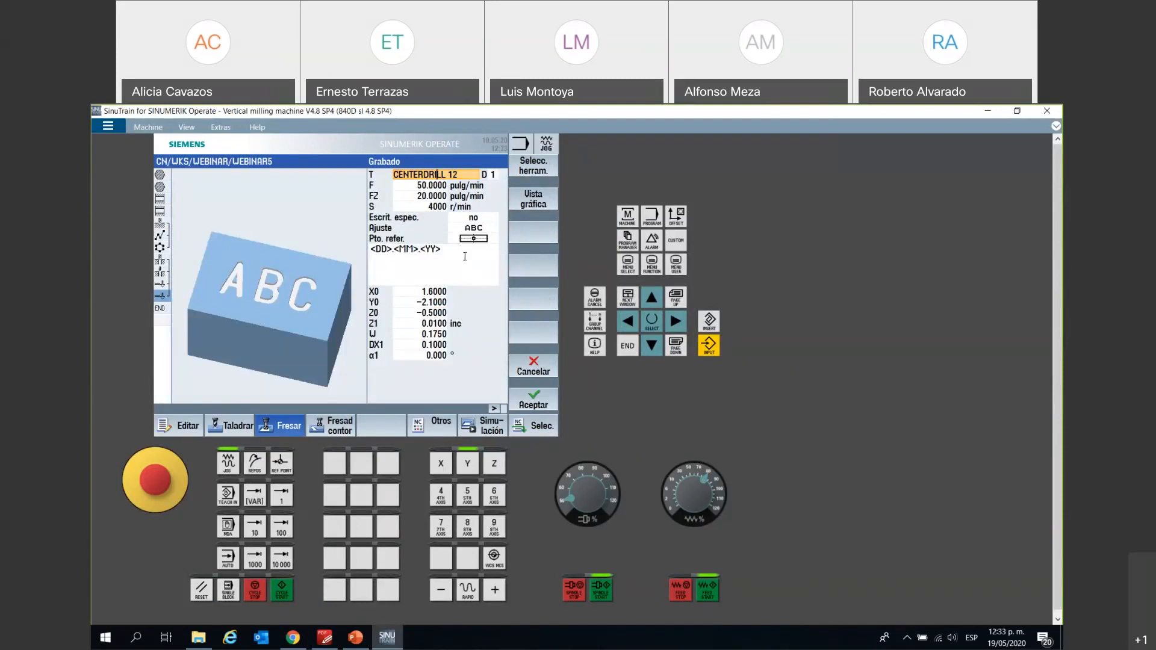
left_click(480, 218)
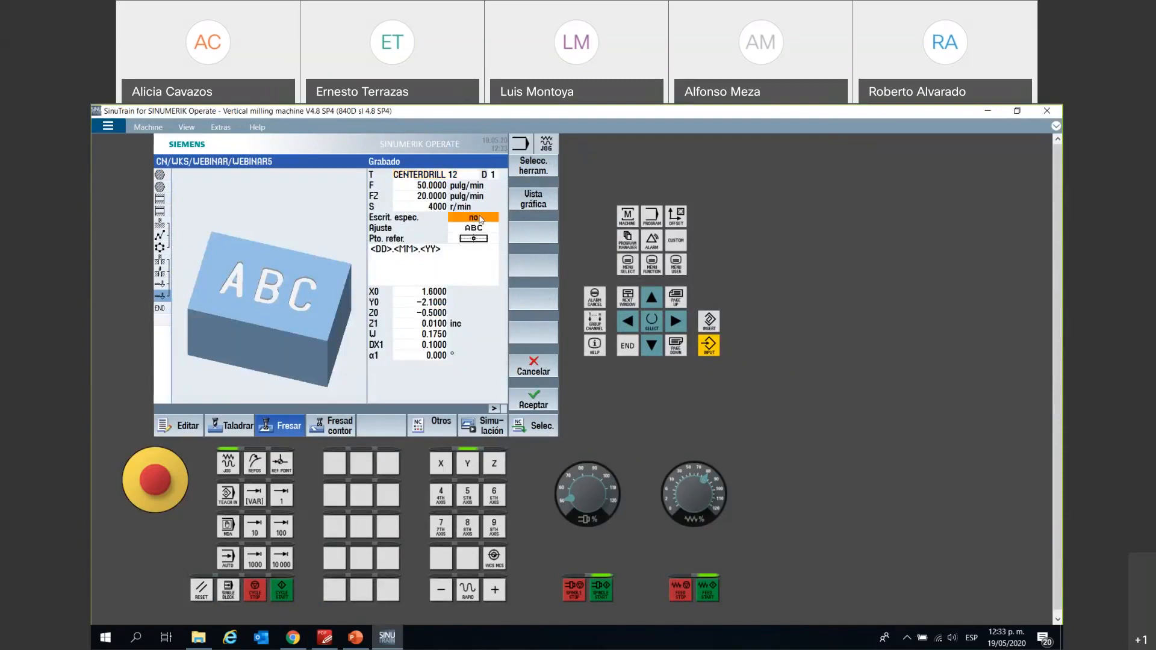
left_click(486, 219)
left_click(489, 219)
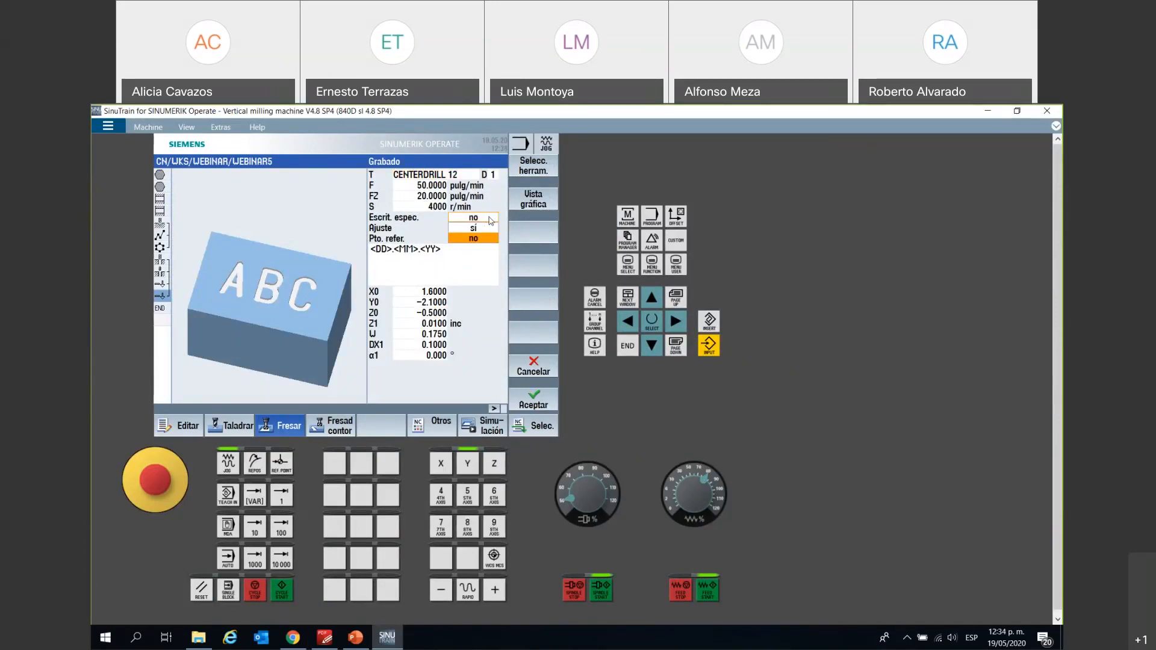
left_click(490, 229)
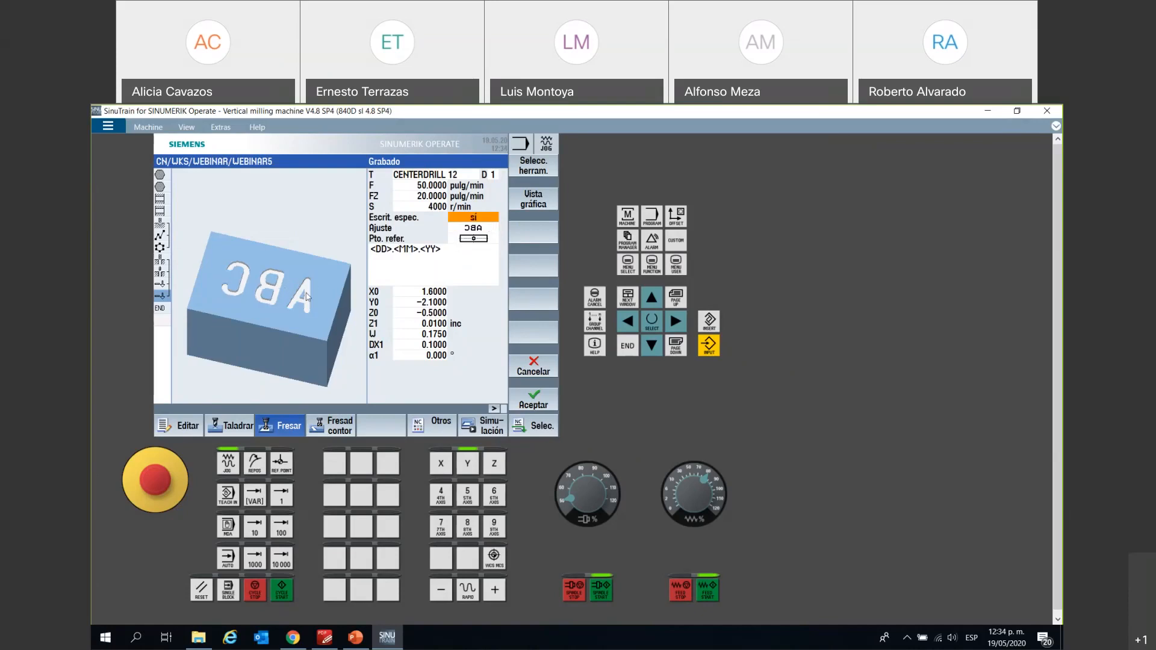
left_click(483, 219)
left_click(482, 229)
left_click(482, 230)
left_click(483, 230)
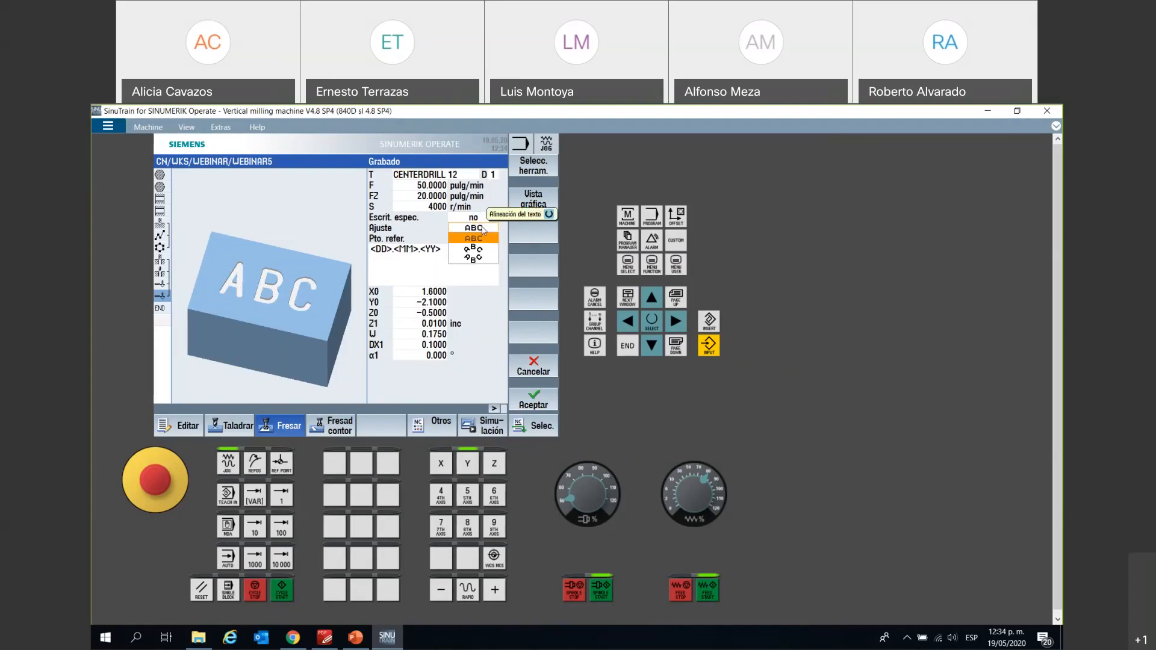
left_click(493, 241)
- Replace the date placeholder in the engraving text with SIEMENS
left_click(457, 268)
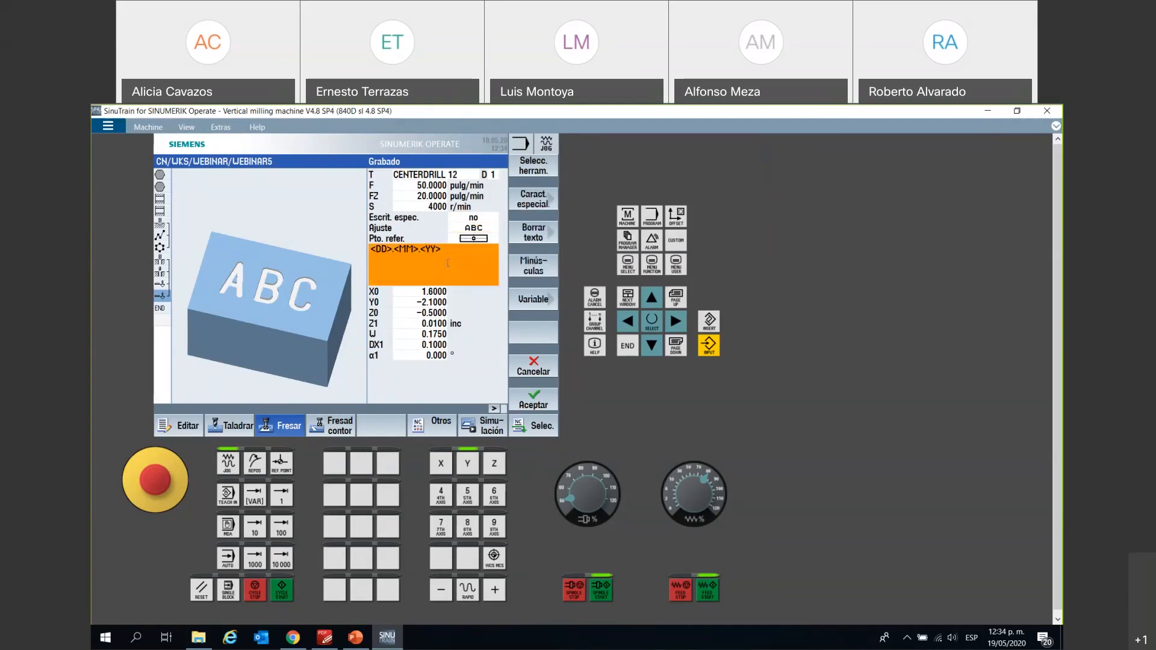
left_click(524, 242)
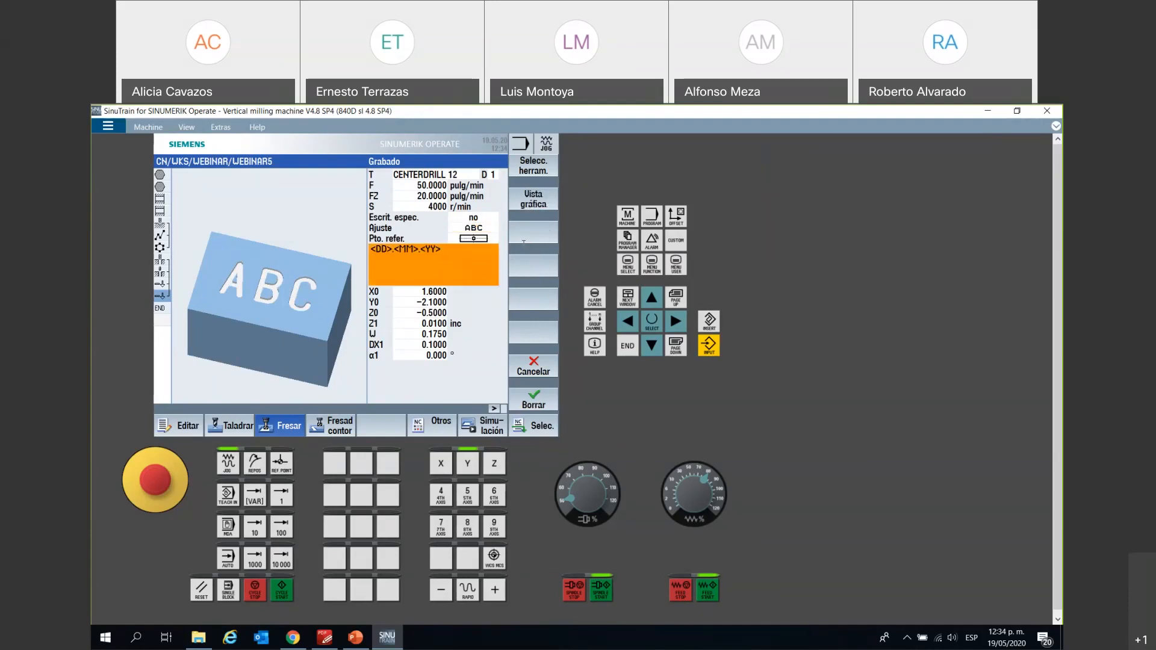
left_click(459, 261)
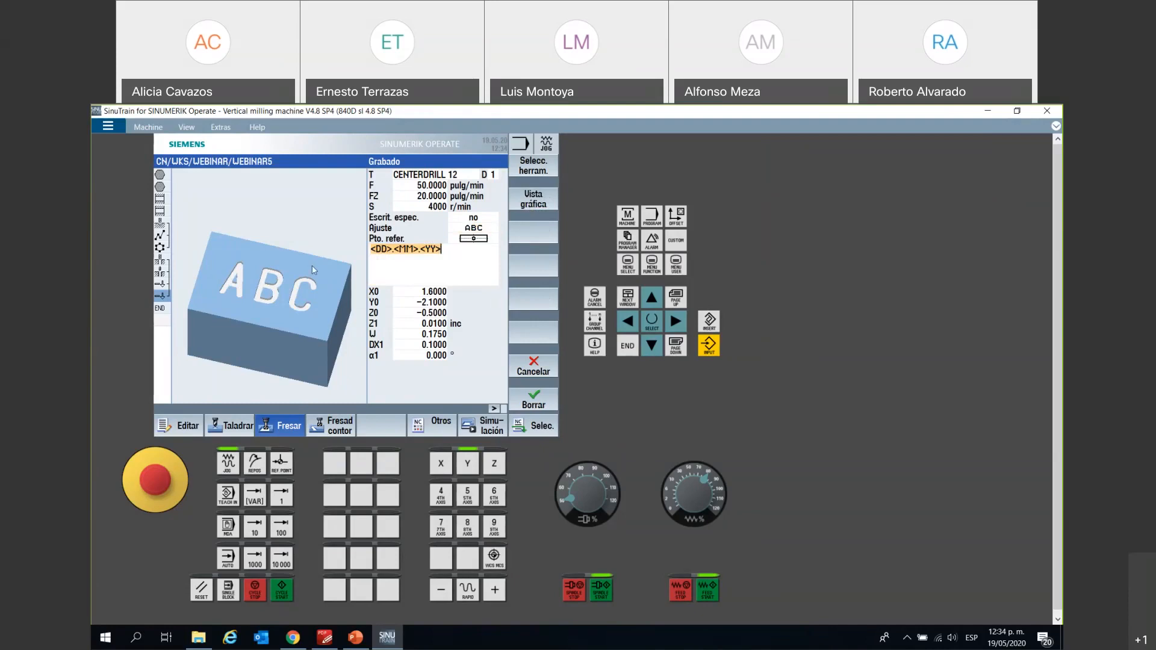
type("s")
key("BackSpace")
key("BackSpace")
key("BackSpace")
key("BackSpace")
key("BackSpace")
key("BackSpace")
key("BackSpace")
key("BackSpace")
key("BackSpace")
key("BackSpace")
key("BackSpace")
key("BackSpace")
key("BackSpace")
key("BackSpace")
key("BackSpace")
type("SIEMENS")
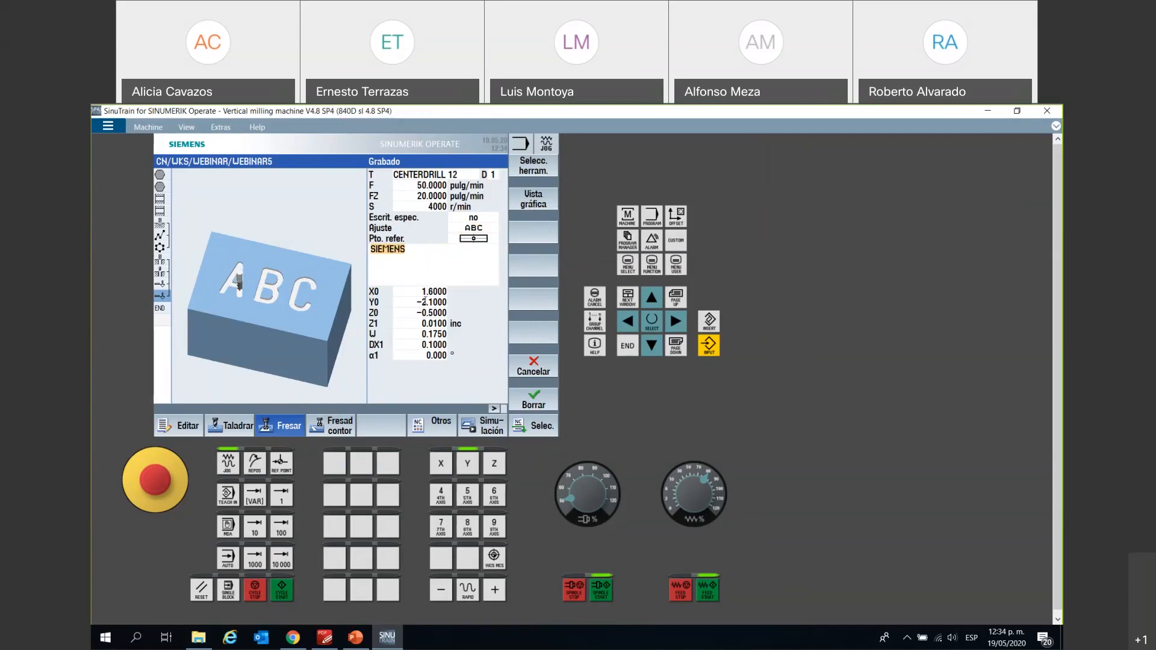
- Confirm the engraving text and review the reference point X0, depth Z1, character height W and spacing DX1 parameters
key("Return")
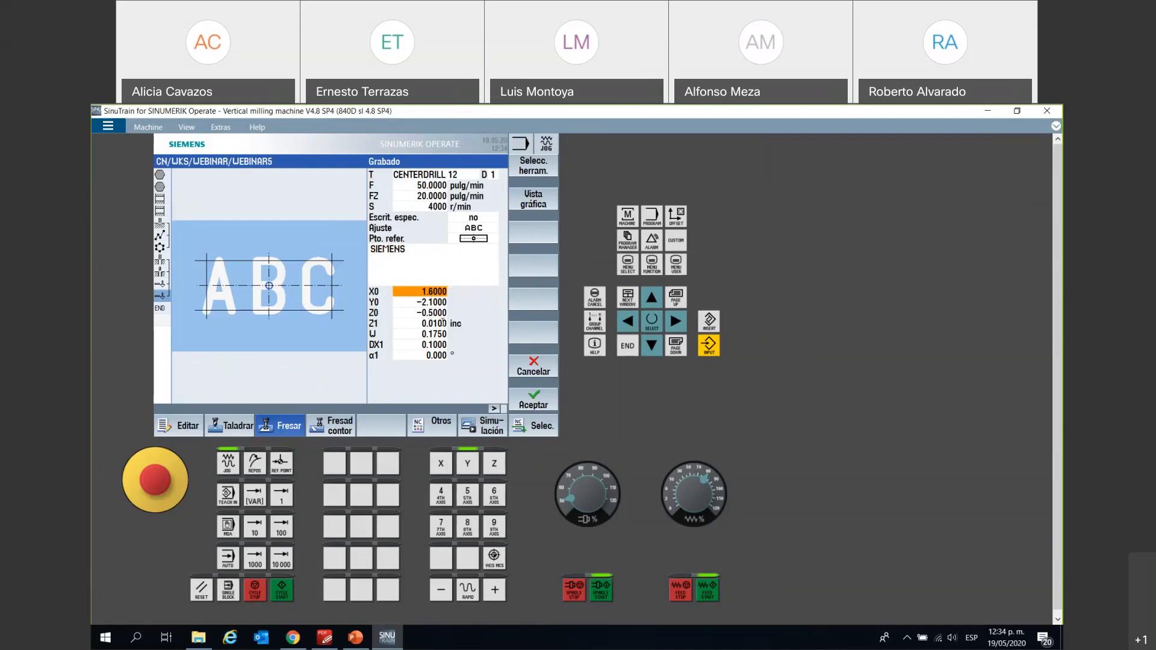
left_click(441, 324)
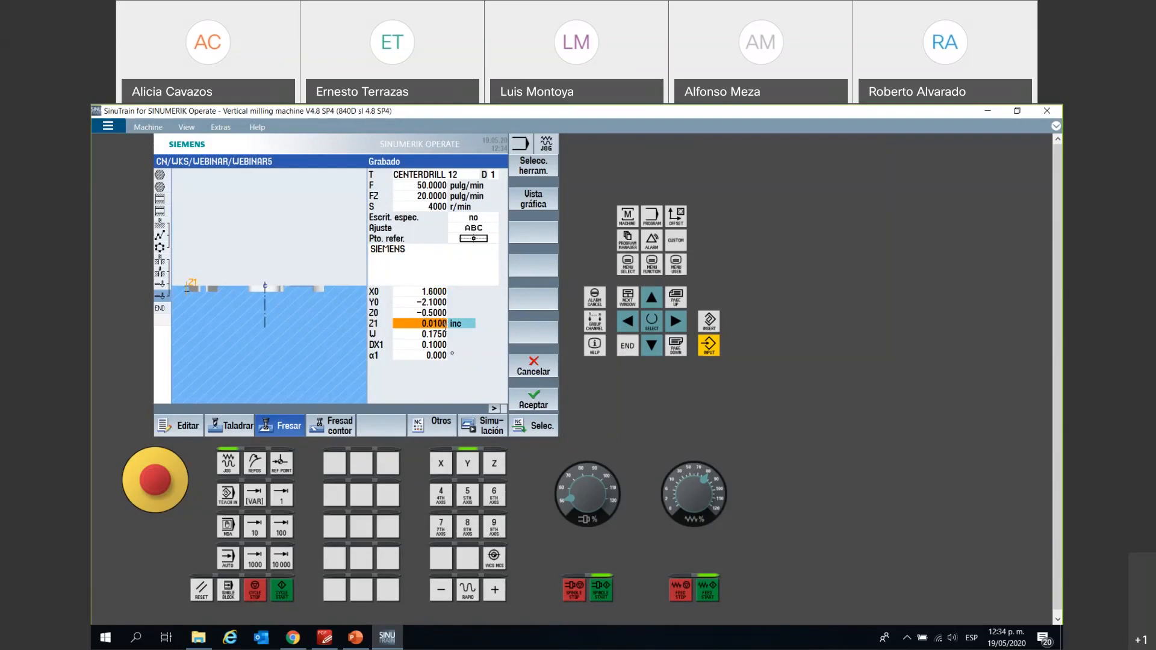
left_click(440, 332)
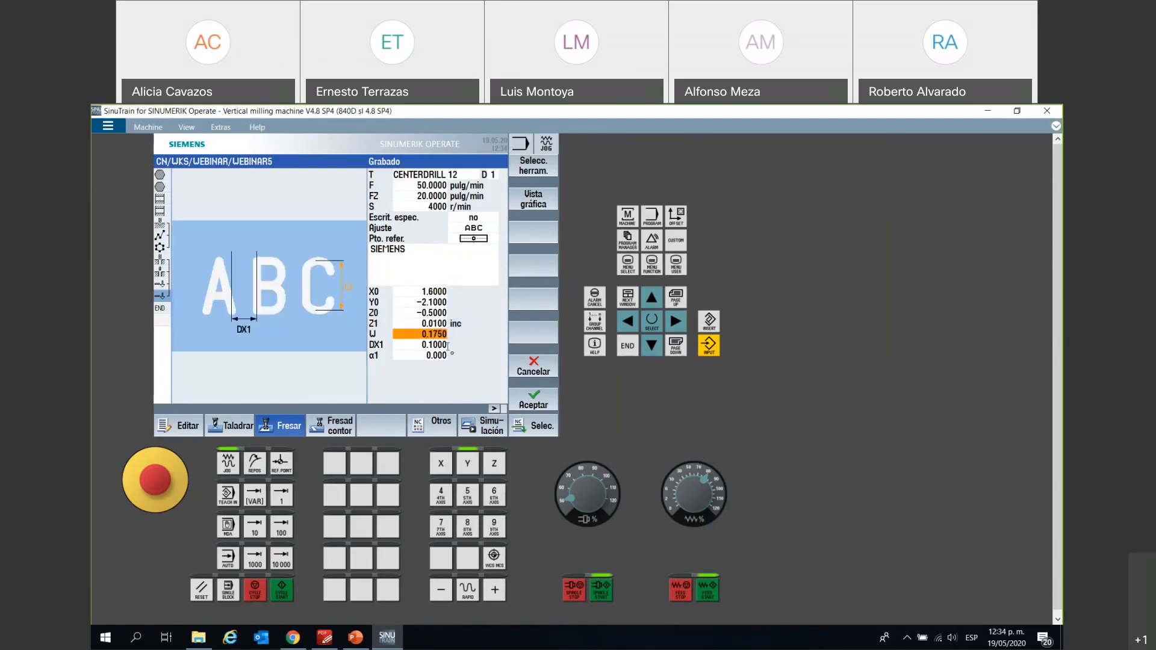
left_click(440, 344)
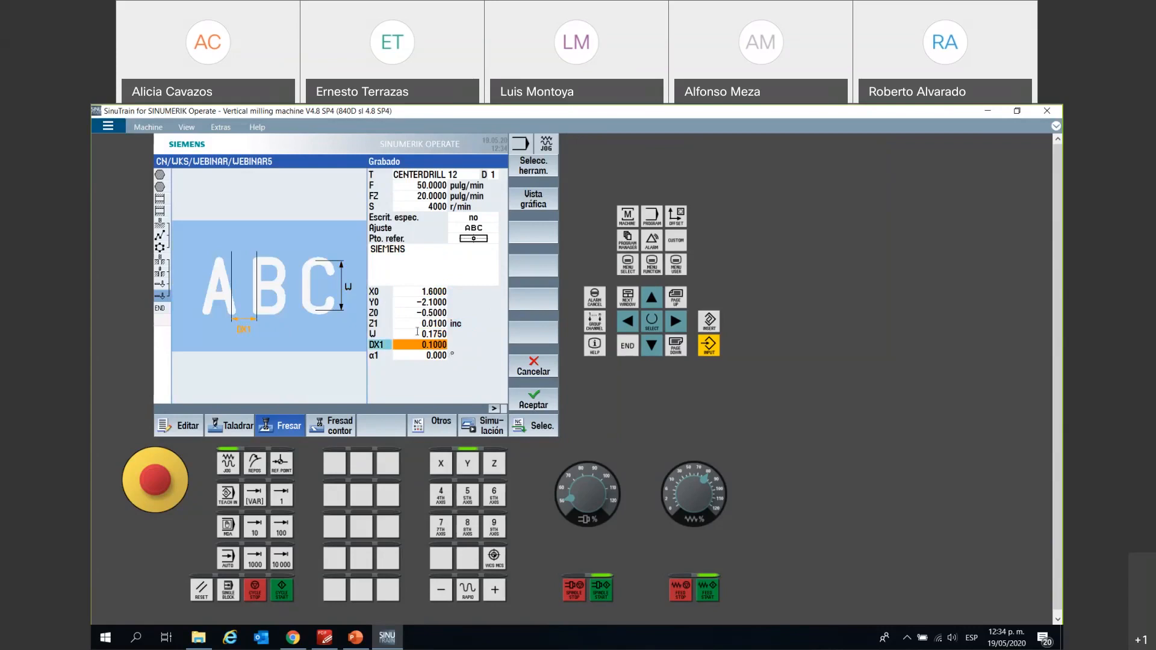
key("Up")
key("Up")
key("Up")
key("Up")
key("Up")
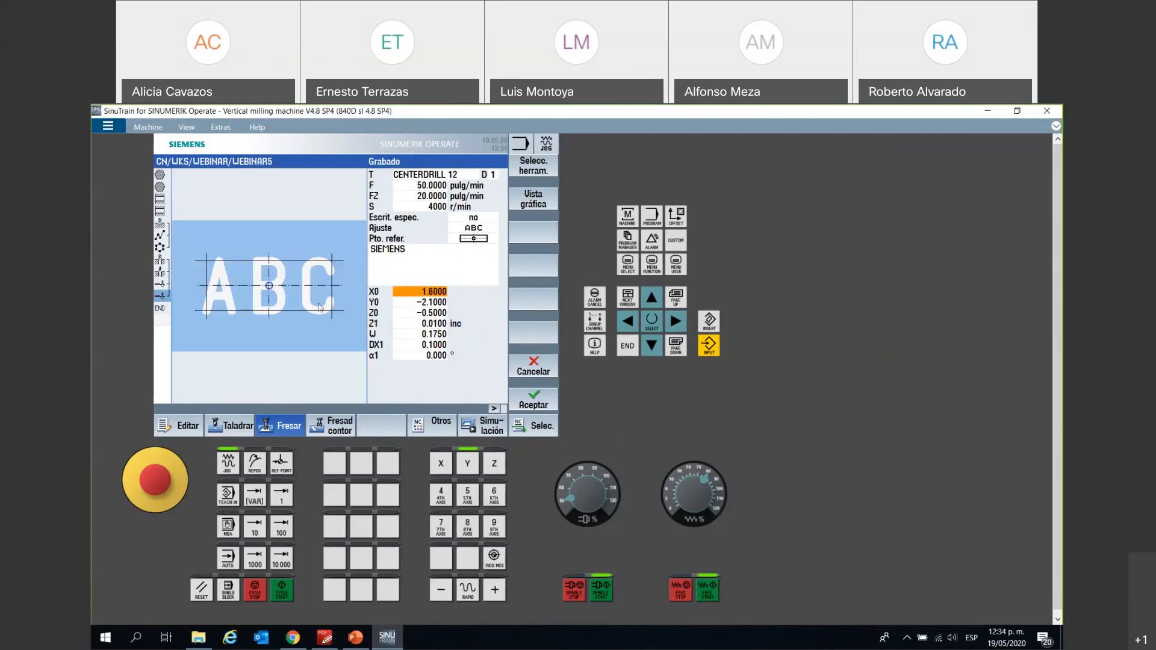
- Check the SIEMENS engraving in the graphic view, set its X0 to -1.6 and accept the Grabado cycle
left_click(539, 204)
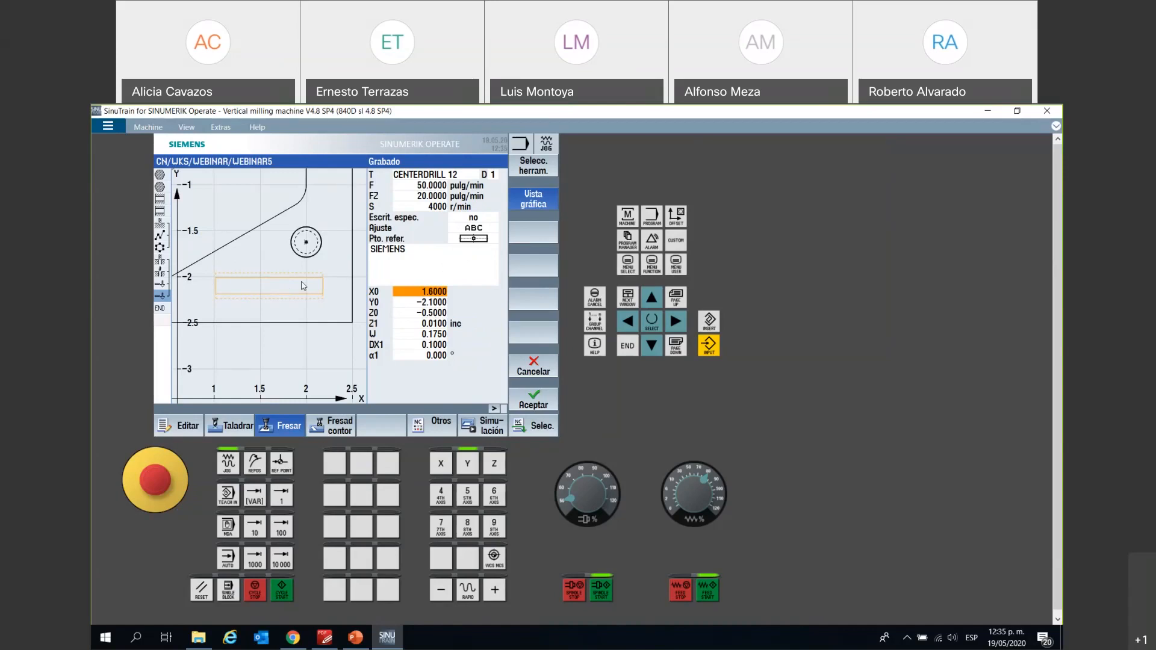
left_click(426, 293)
type("-")
key("Return")
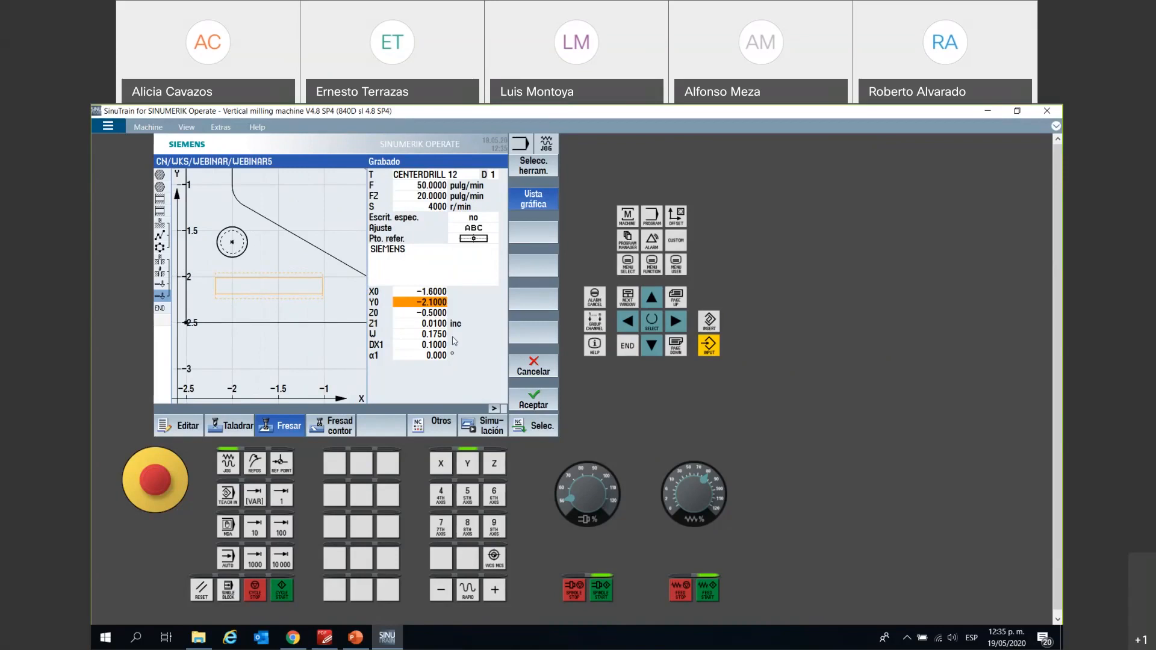
left_click(528, 403)
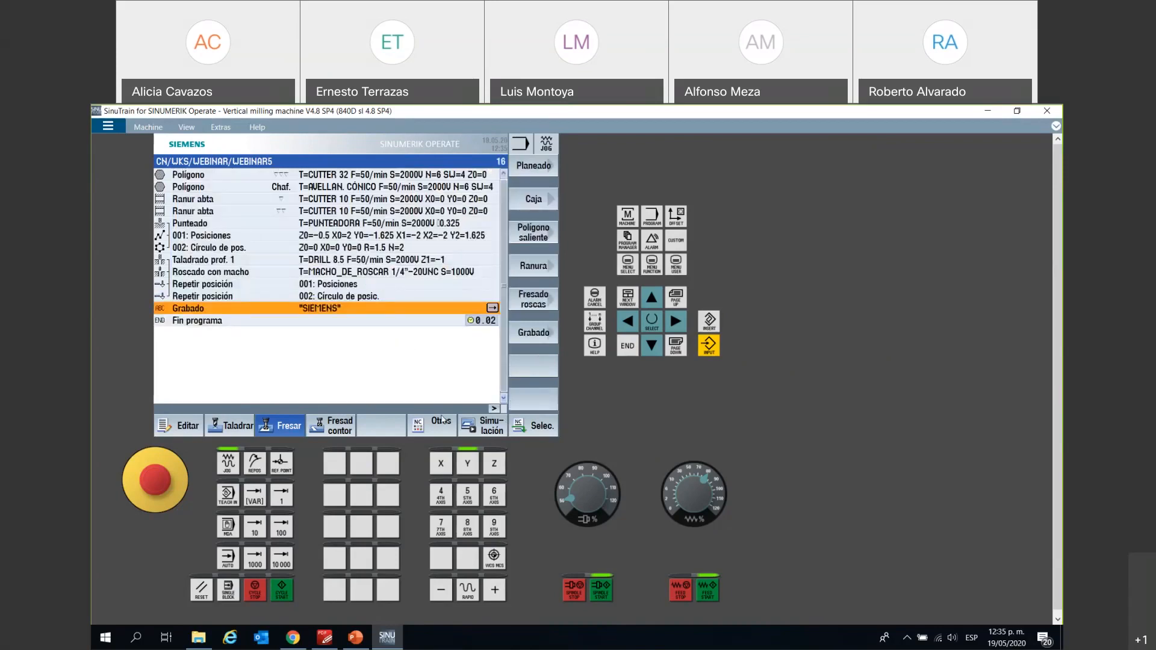
- Start a second Grabado cycle with CENTERDRILL 12 and set its X0 to 1.6
left_click(526, 336)
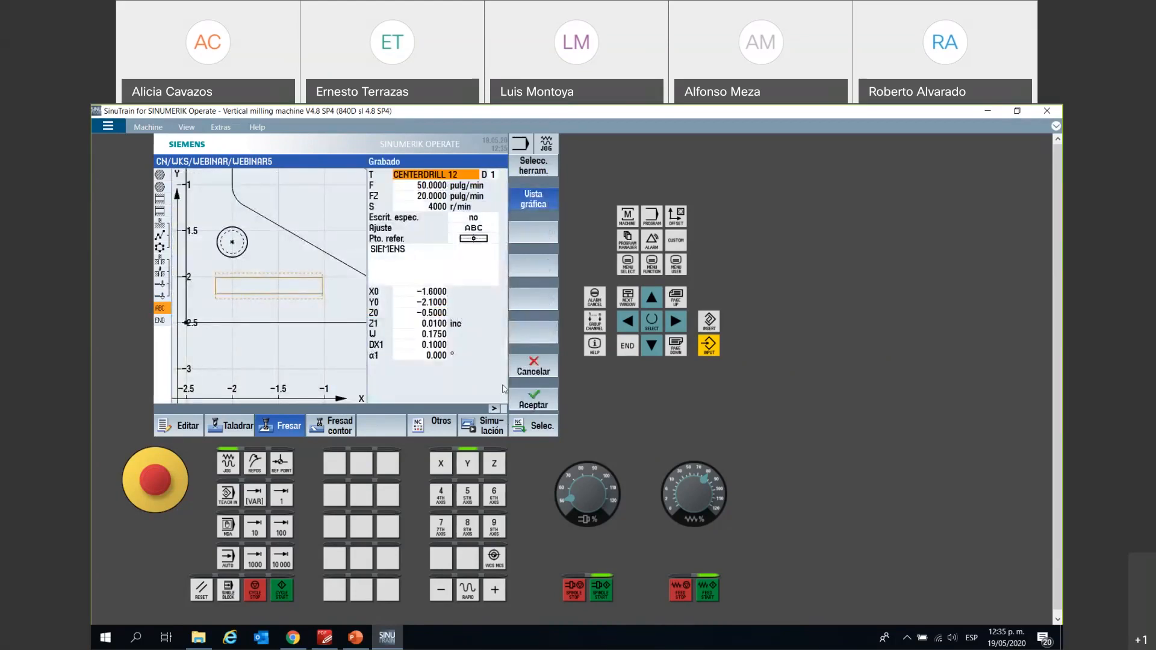
left_click(449, 274)
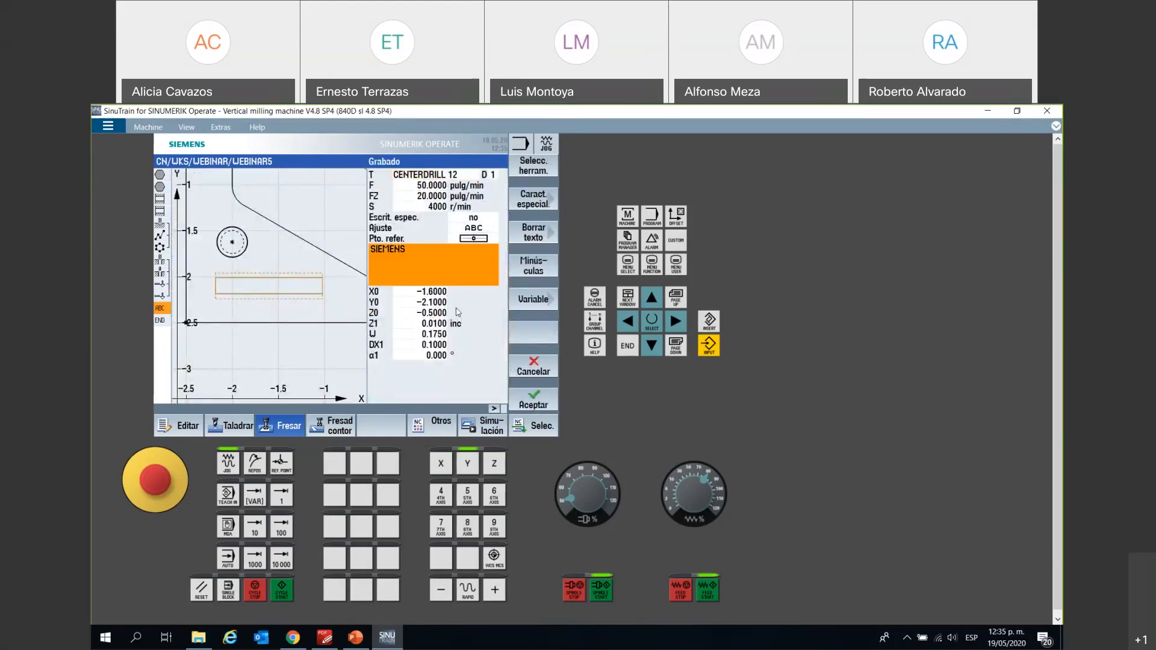
left_click(424, 291)
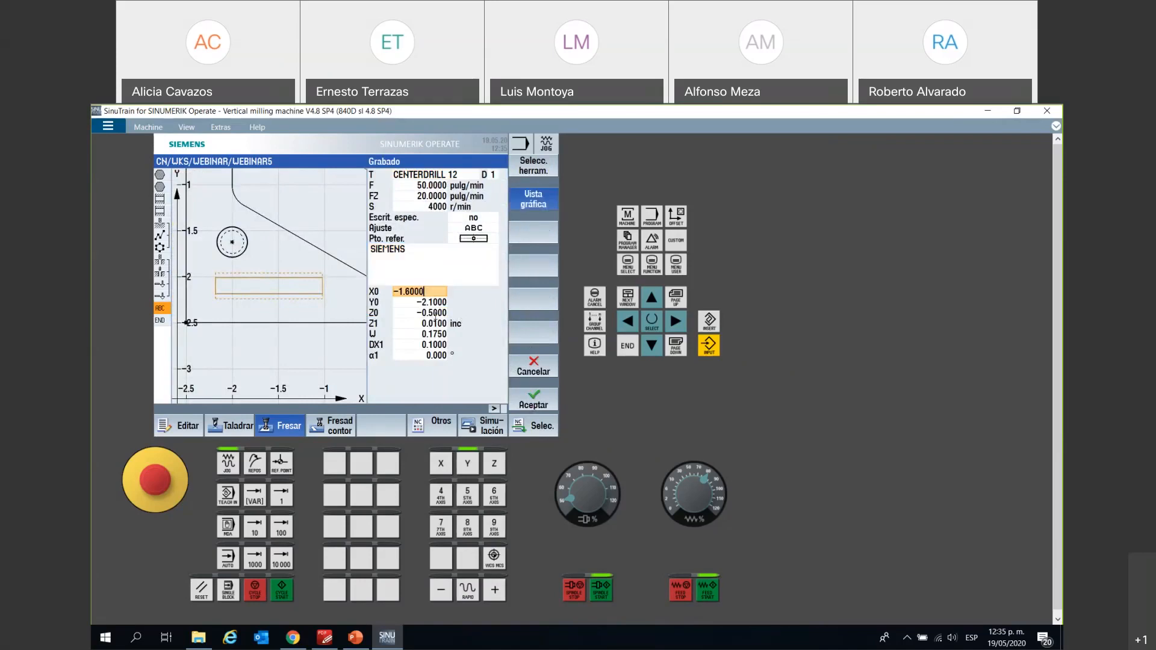
key("BackSpace")
key("Return")
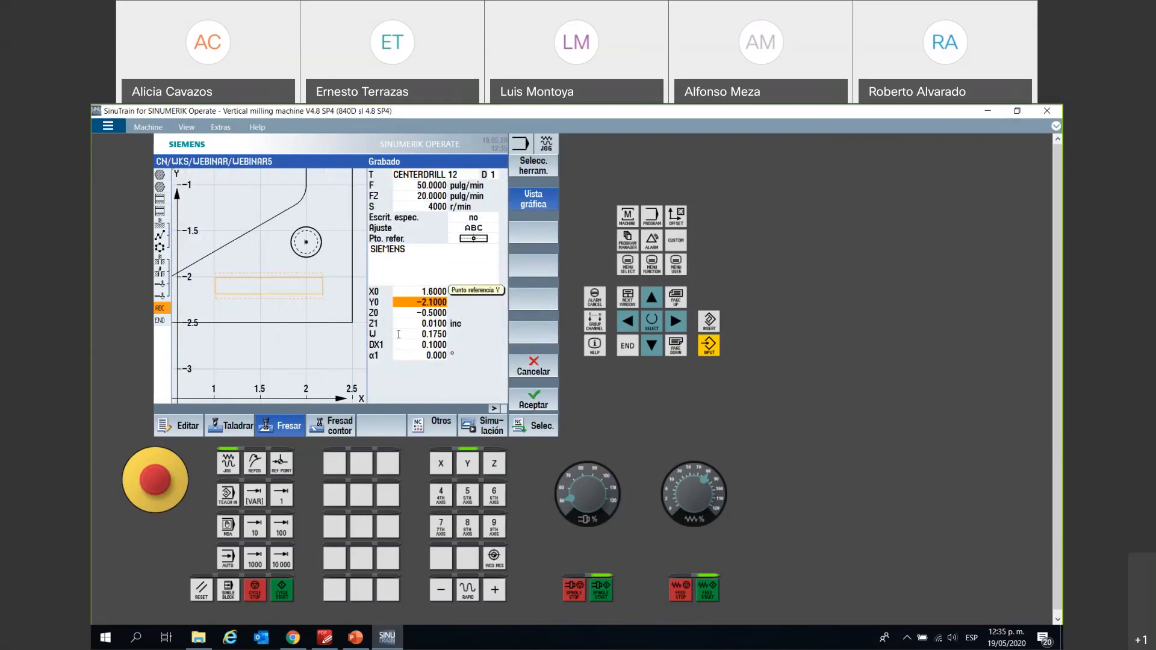
- Replace the second engraving's text with the date variable <DD>.<MM>.<YY> and accept the cycle
left_click(453, 265)
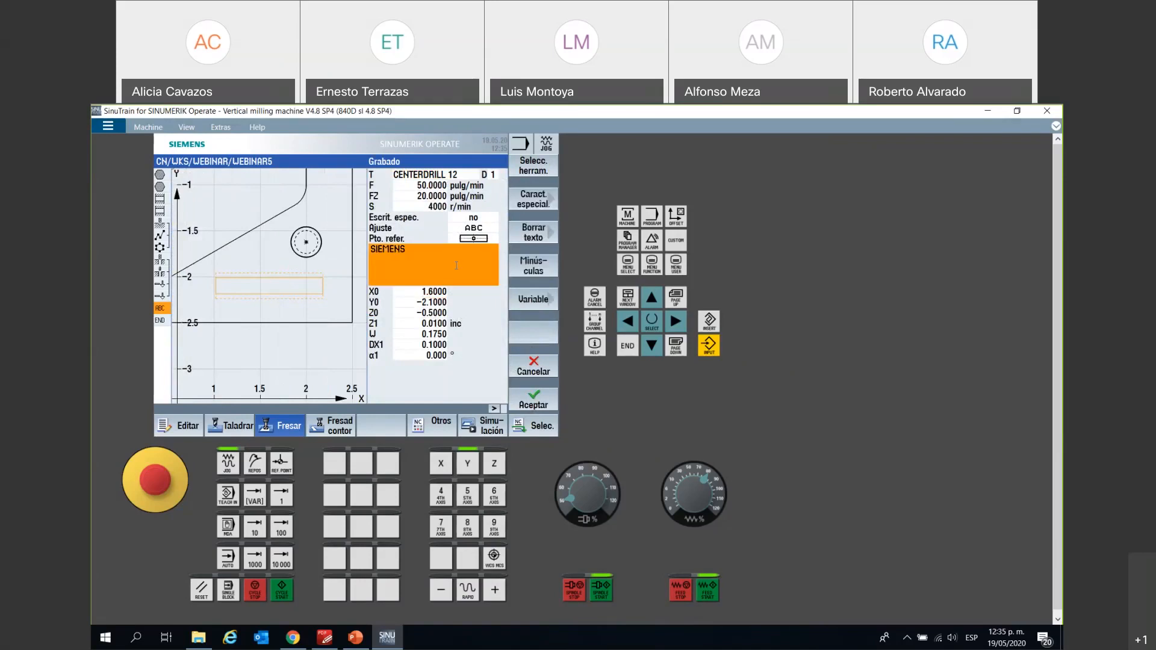
left_click(533, 299)
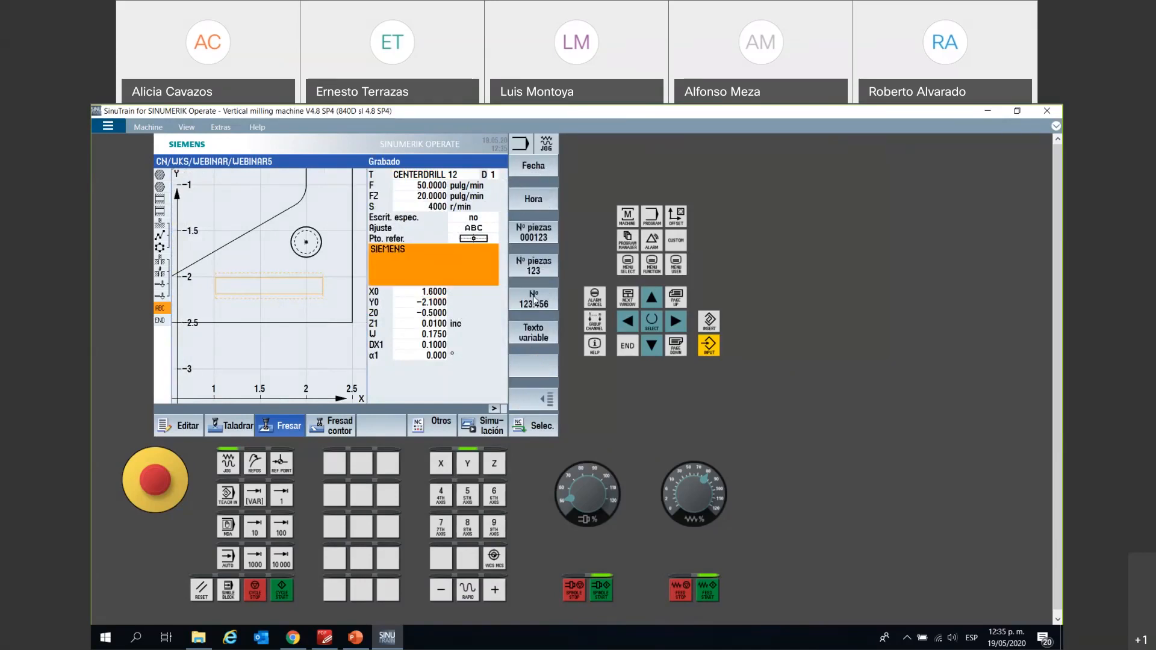
left_click(541, 176)
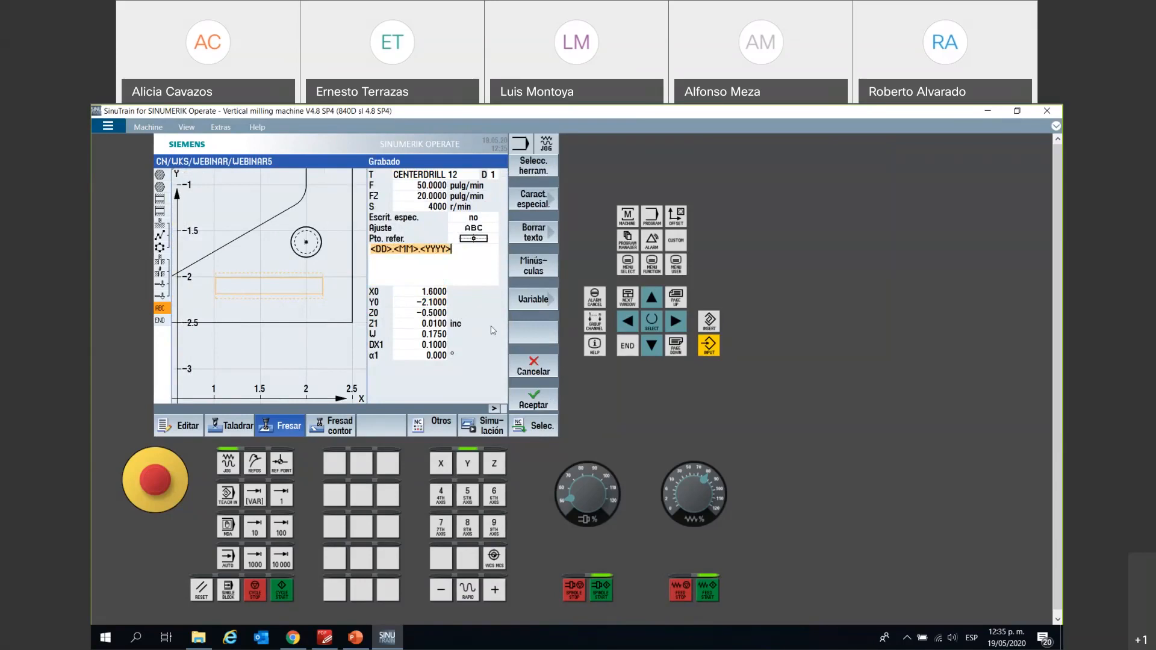
key("BackSpace")
key("BackSpace")
left_click(534, 399)
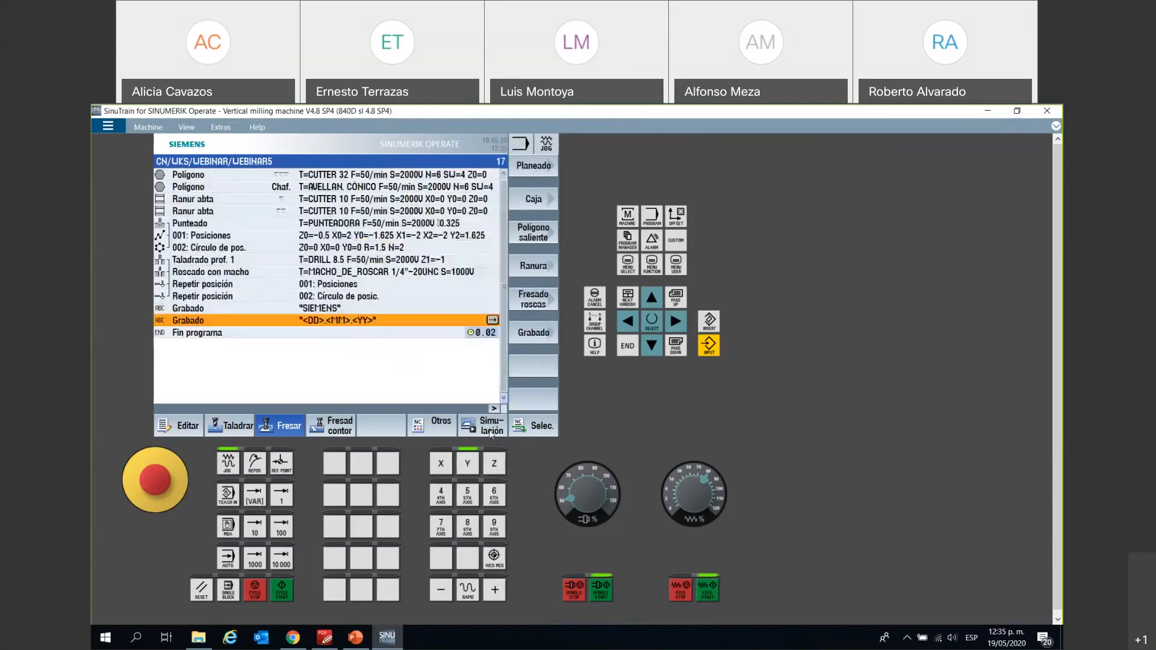
- Simulate WEBINAR5 with both engraving cycles, showing the whole part in the 3D view
left_click(489, 429)
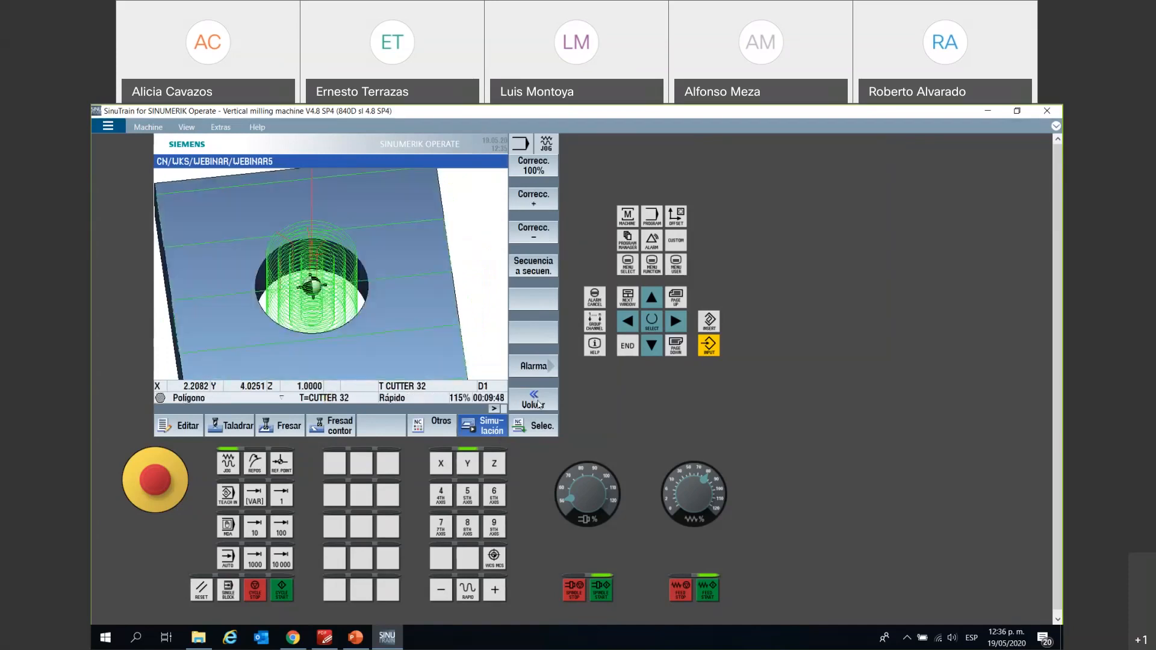
left_click(535, 402)
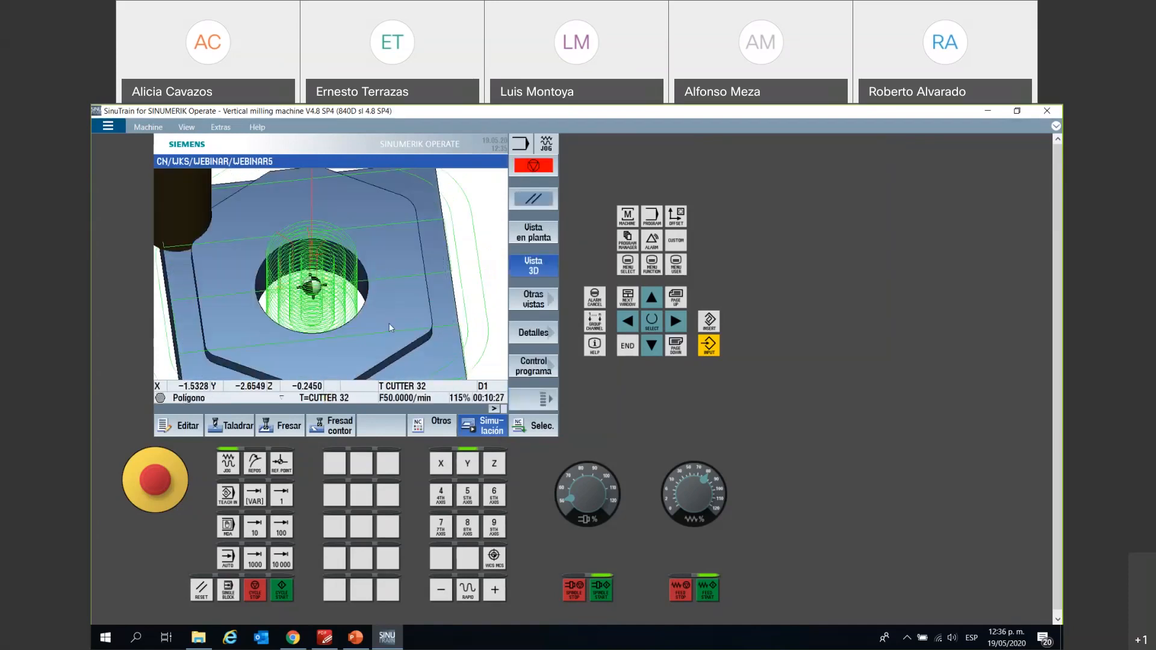
left_click(541, 335)
left_click(526, 233)
left_click(526, 232)
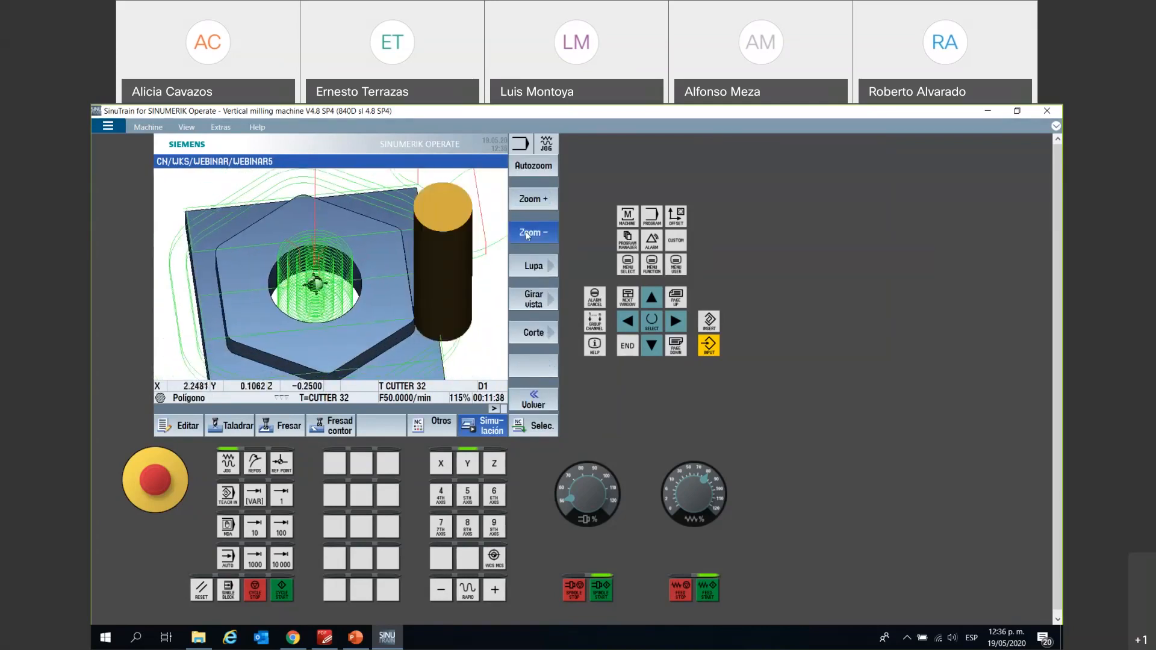
left_click(526, 232)
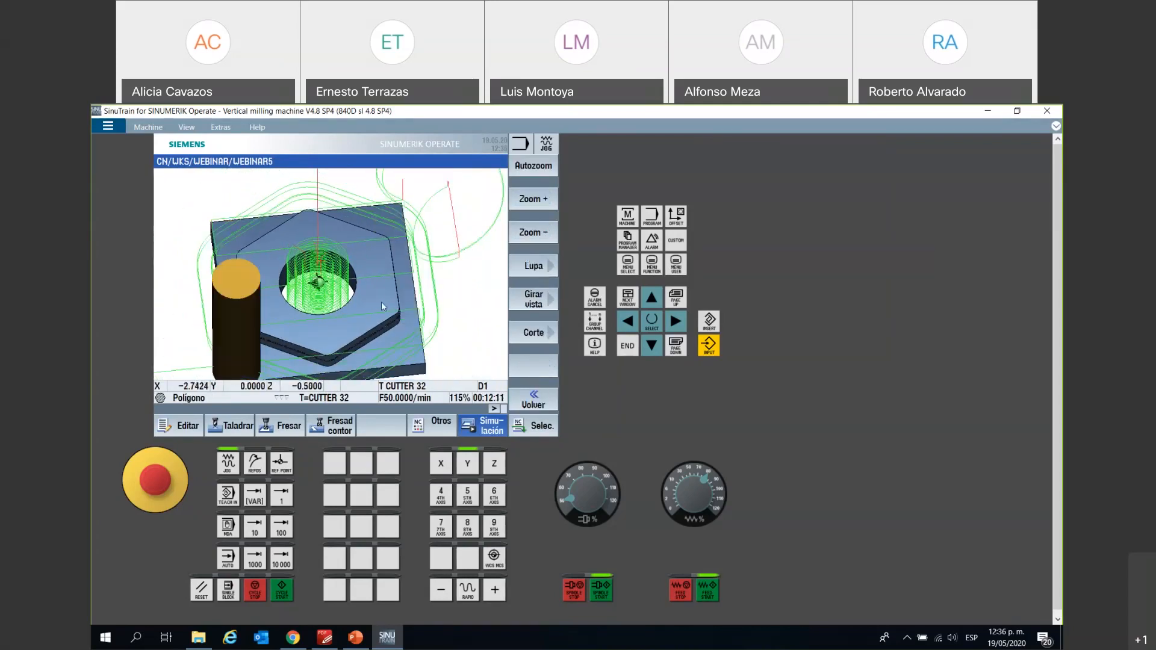
left_click_drag(381, 302, 393, 281)
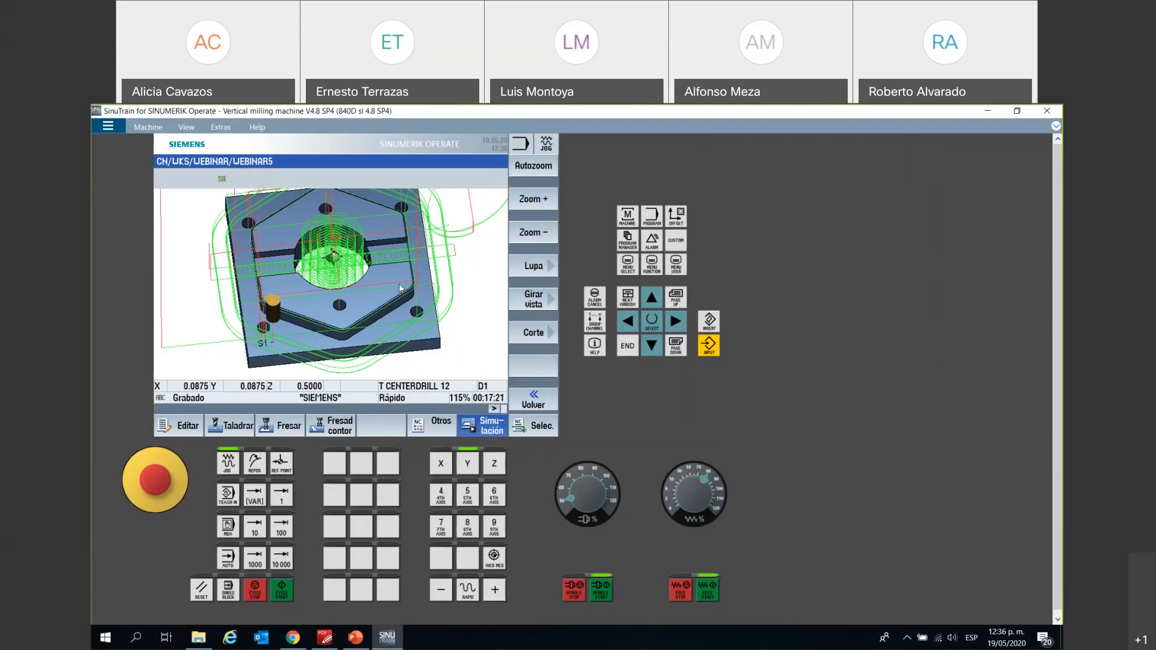
- Hide the tool paths in the simulation and inspect the finished part's engravings from another angle
left_click(542, 402)
left_click(543, 403)
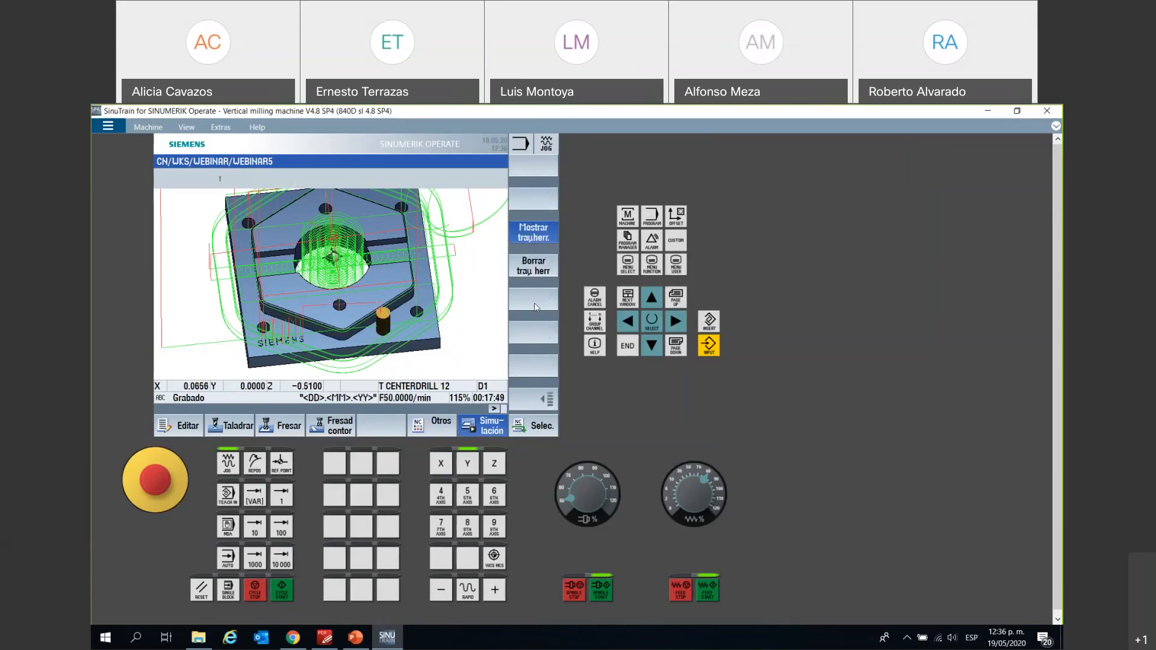
left_click(532, 234)
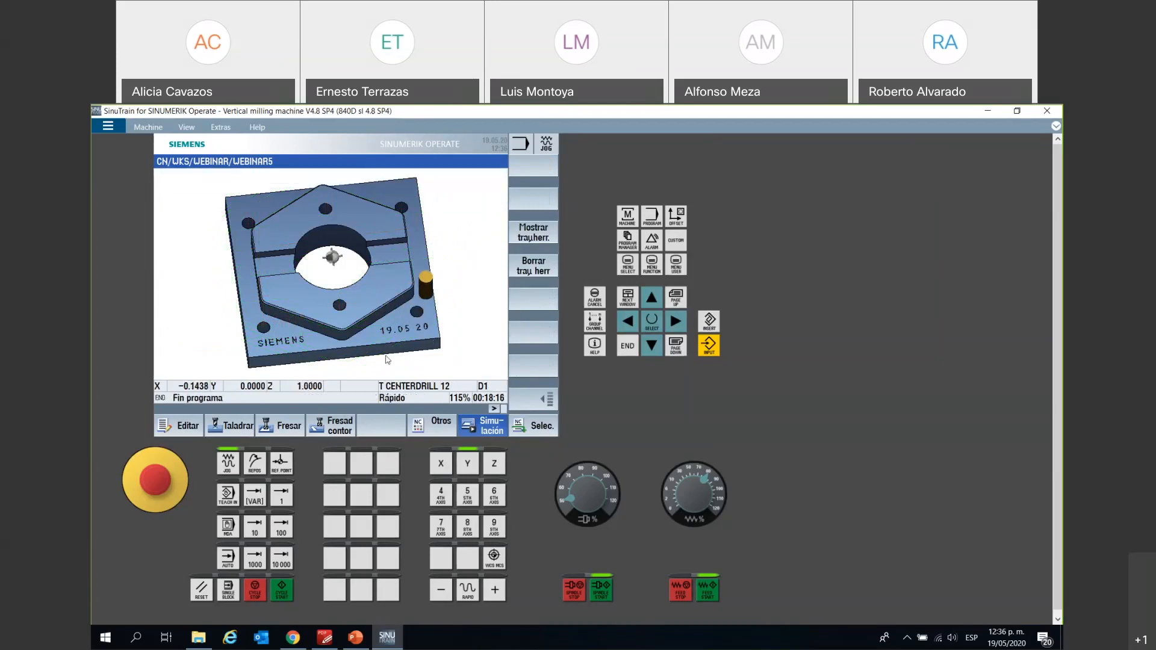
mouse_move(391, 325)
middle_mouse_down()
mouse_move(405, 340)
mouse_move(412, 327)
mouse_move(365, 322)
mouse_move(389, 341)
mouse_move(392, 330)
middle_mouse_up()
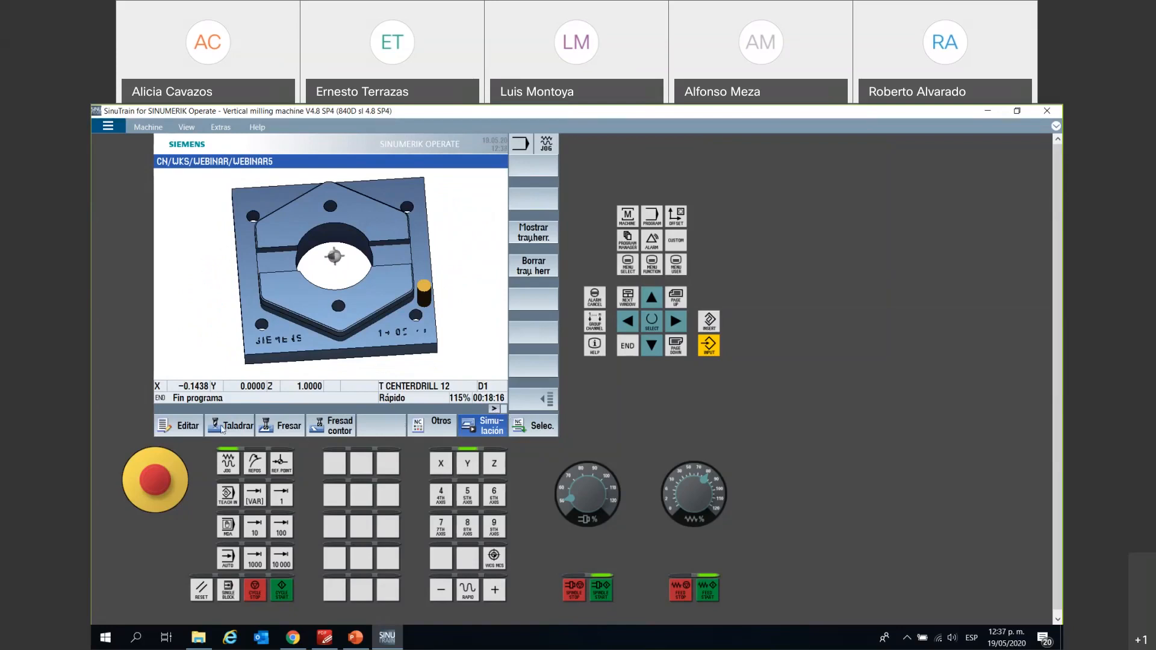
- Close WEBINAR5, reopen it from the WEBINAR folder and select it for execution in AUTO mode
left_click(163, 426)
left_click(538, 399)
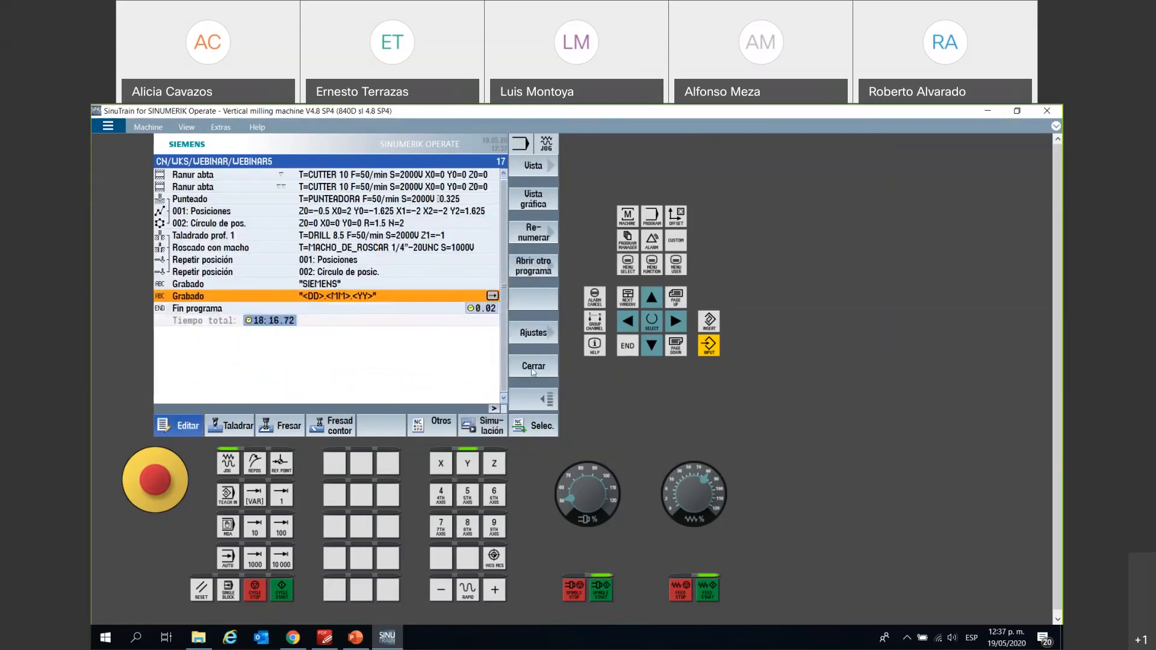
left_click(523, 366)
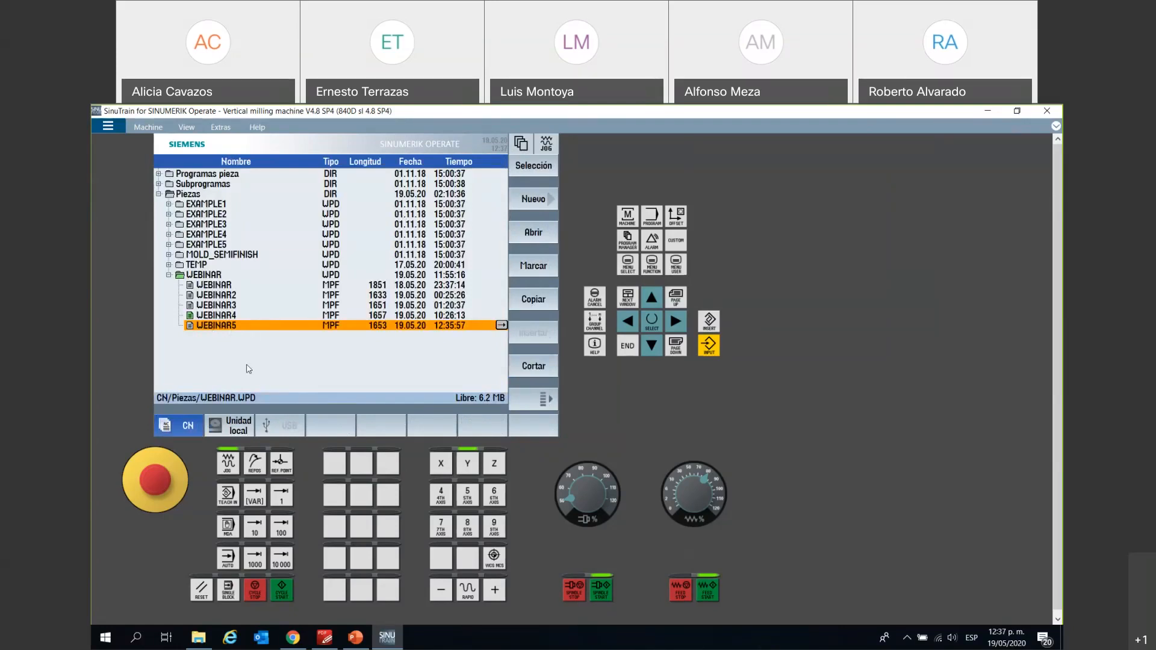
key("Return")
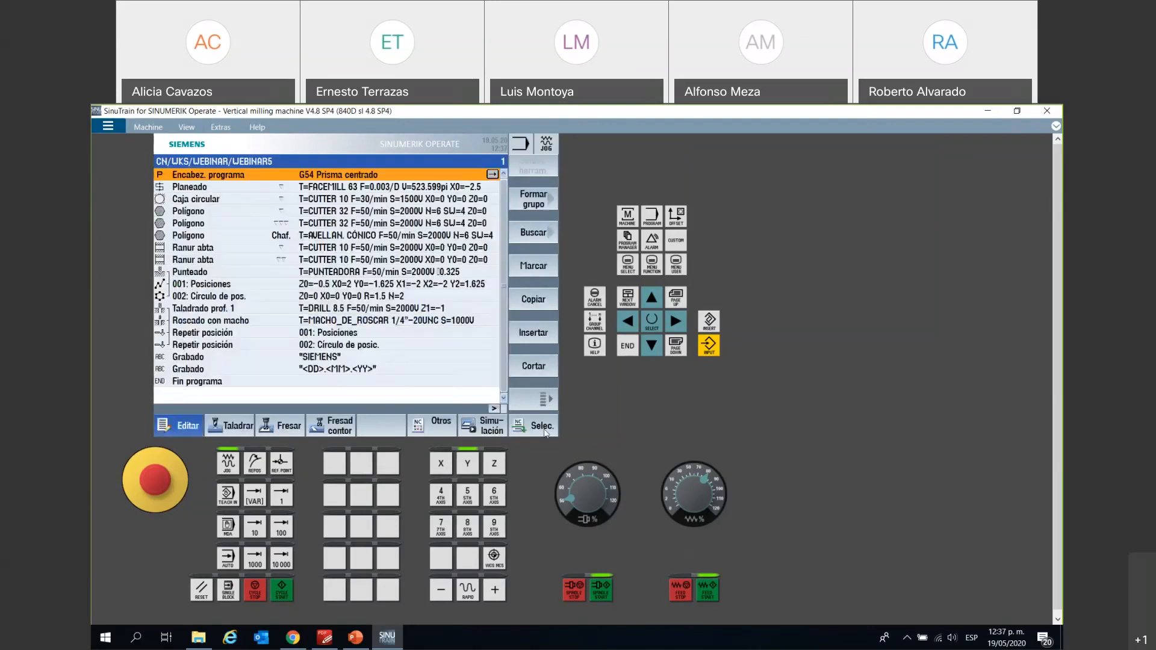
left_click(530, 426)
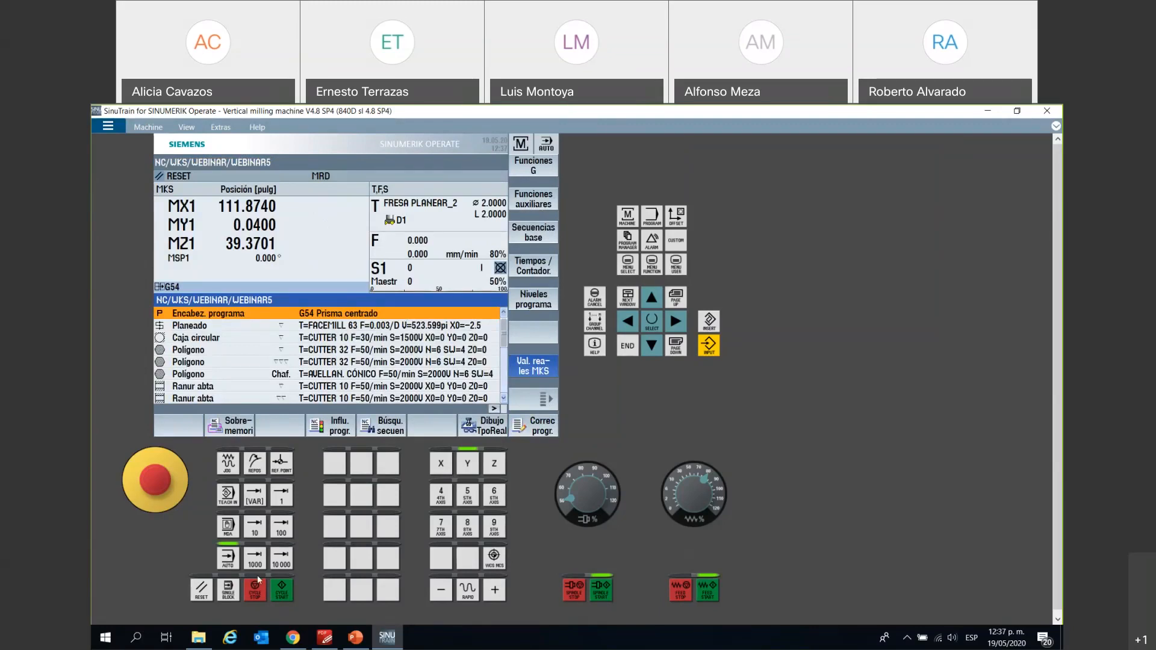
- Start executing WEBINAR5 in AUTO mode and raise the feed override to 105%
left_click(283, 592)
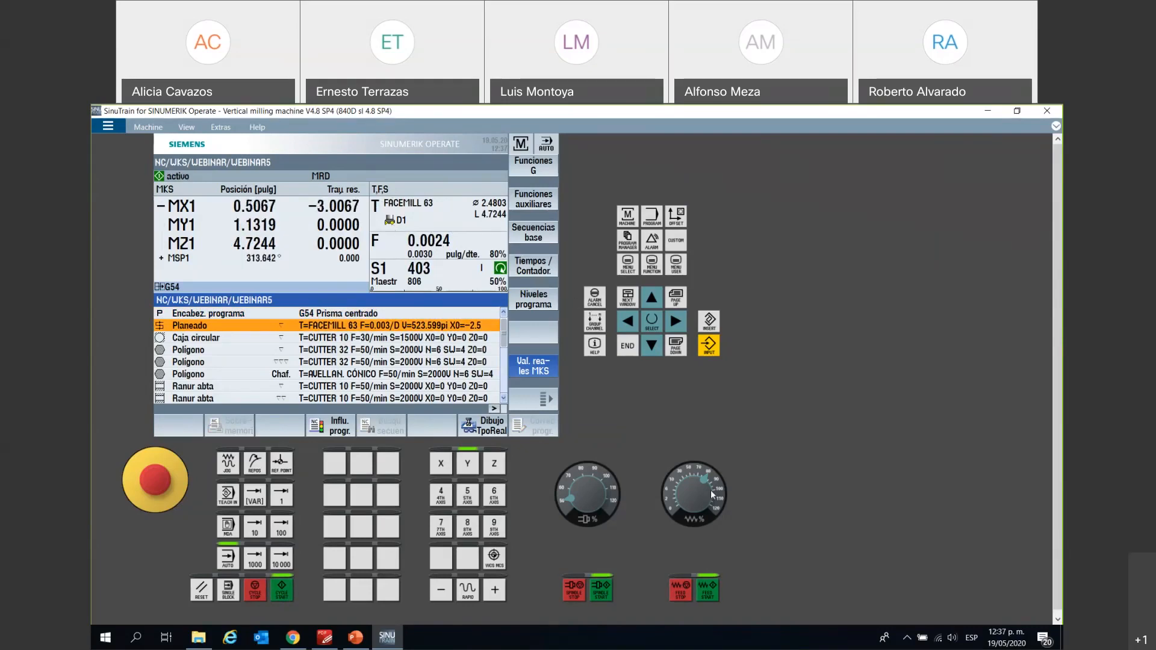
left_click_drag(705, 480, 731, 519)
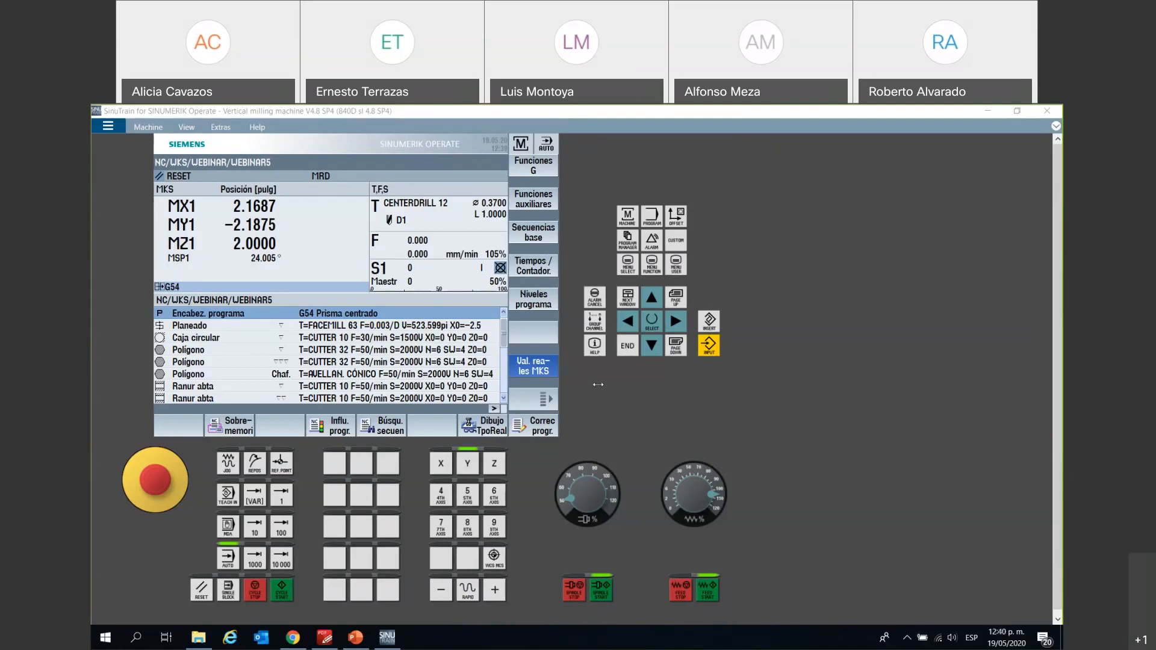
scroll(581, 378, "down", 1)
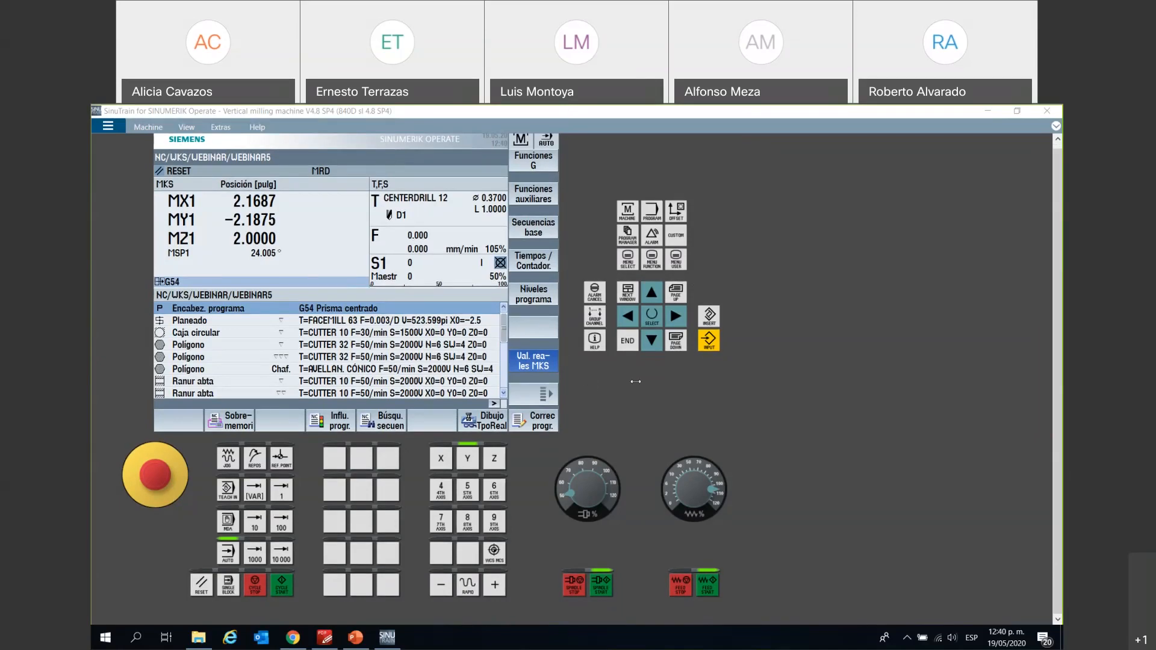